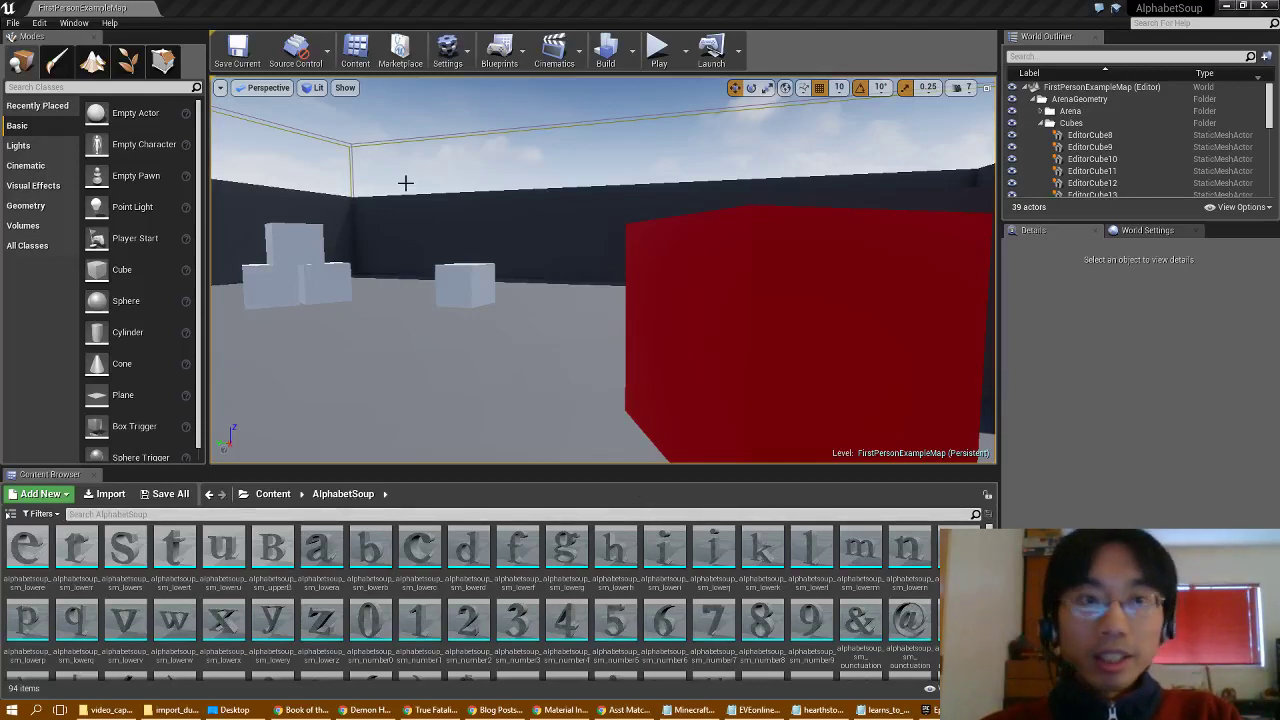
Open the AlphabetSoup_001 level from the Content folder, select the giant uppercase S floor mesh, and review its physics and collision properties
click(270, 494)
double_click(321, 555)
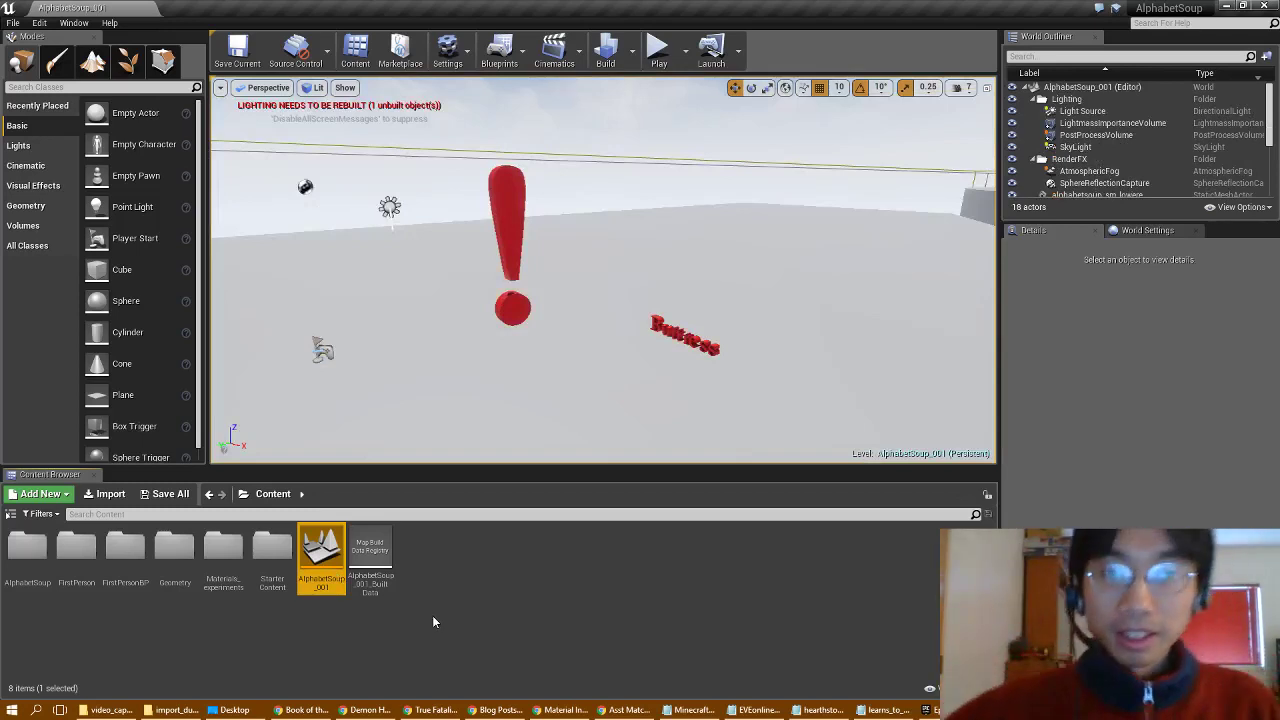
click(558, 387)
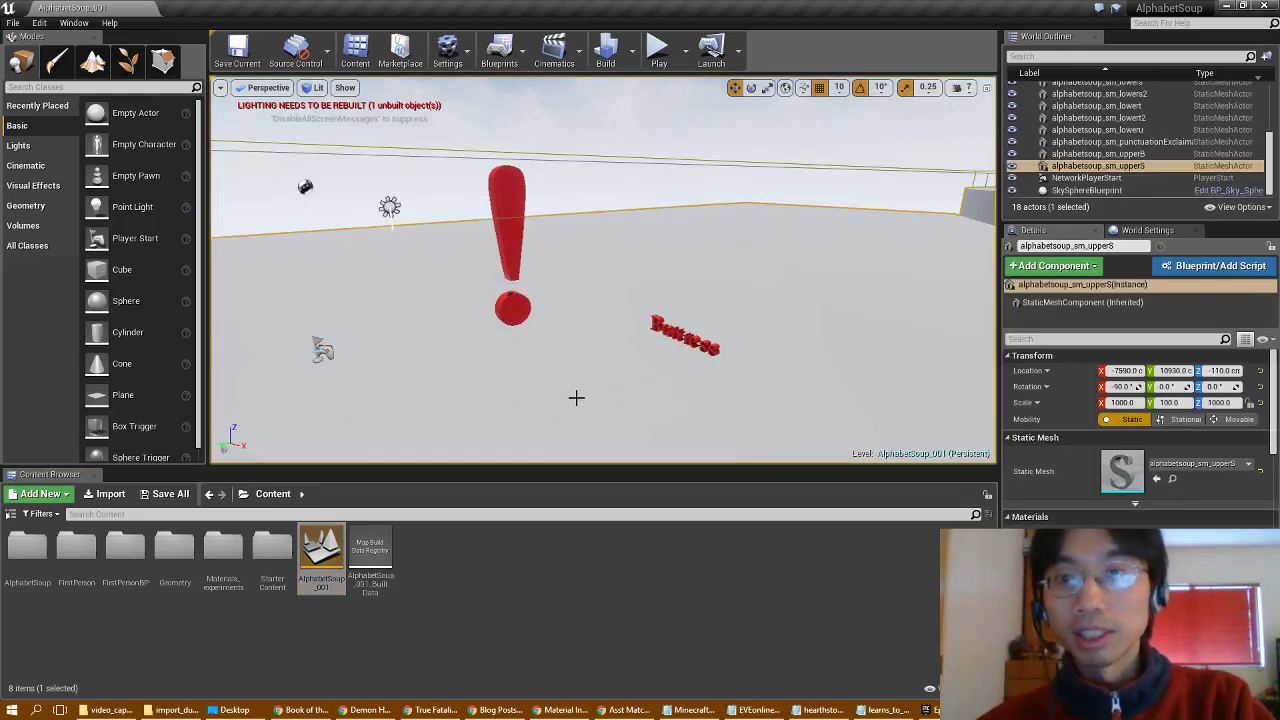
scroll(1140, 430, down, 10)
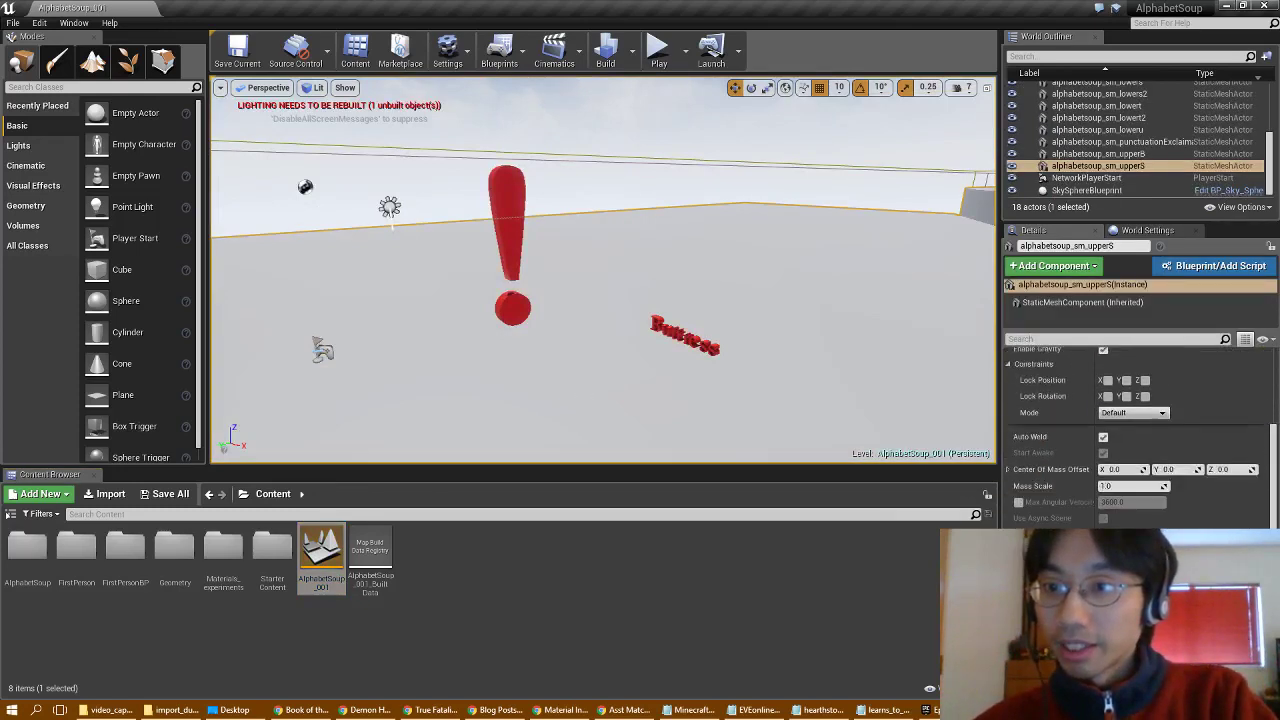
scroll(1140, 430, down, 3)
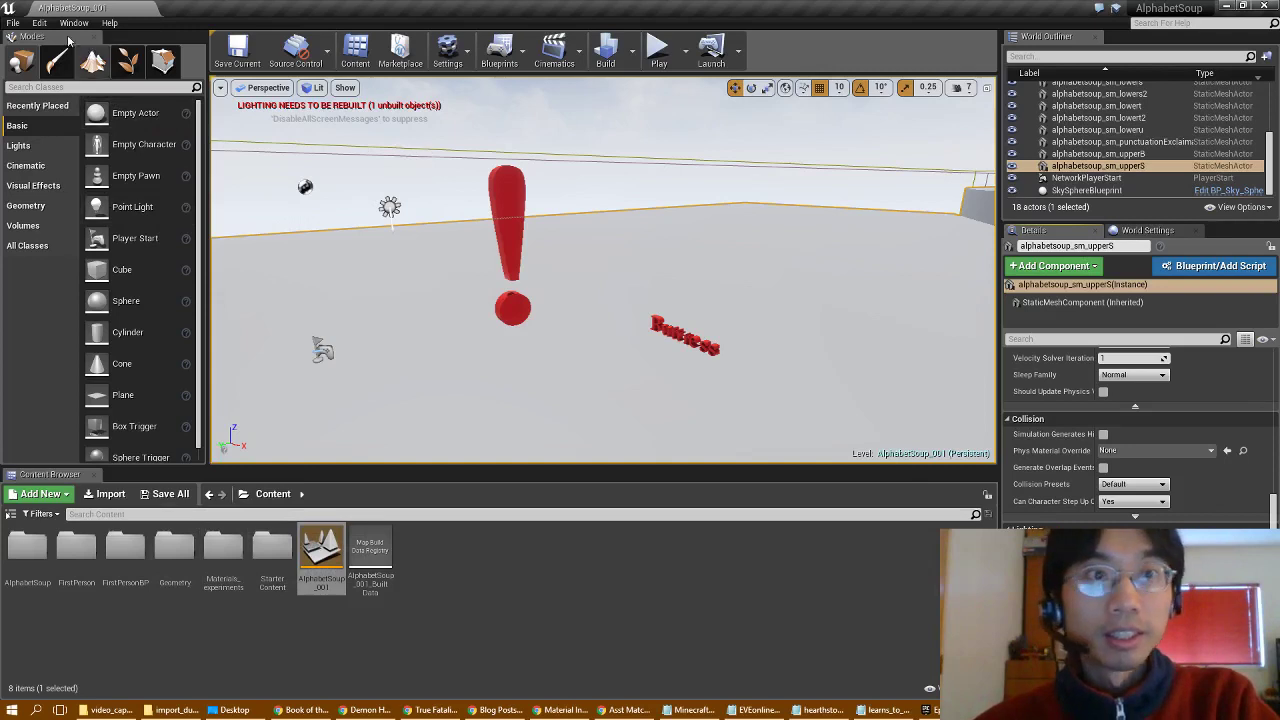
Save all modified levels and assets in the project
click(13, 22)
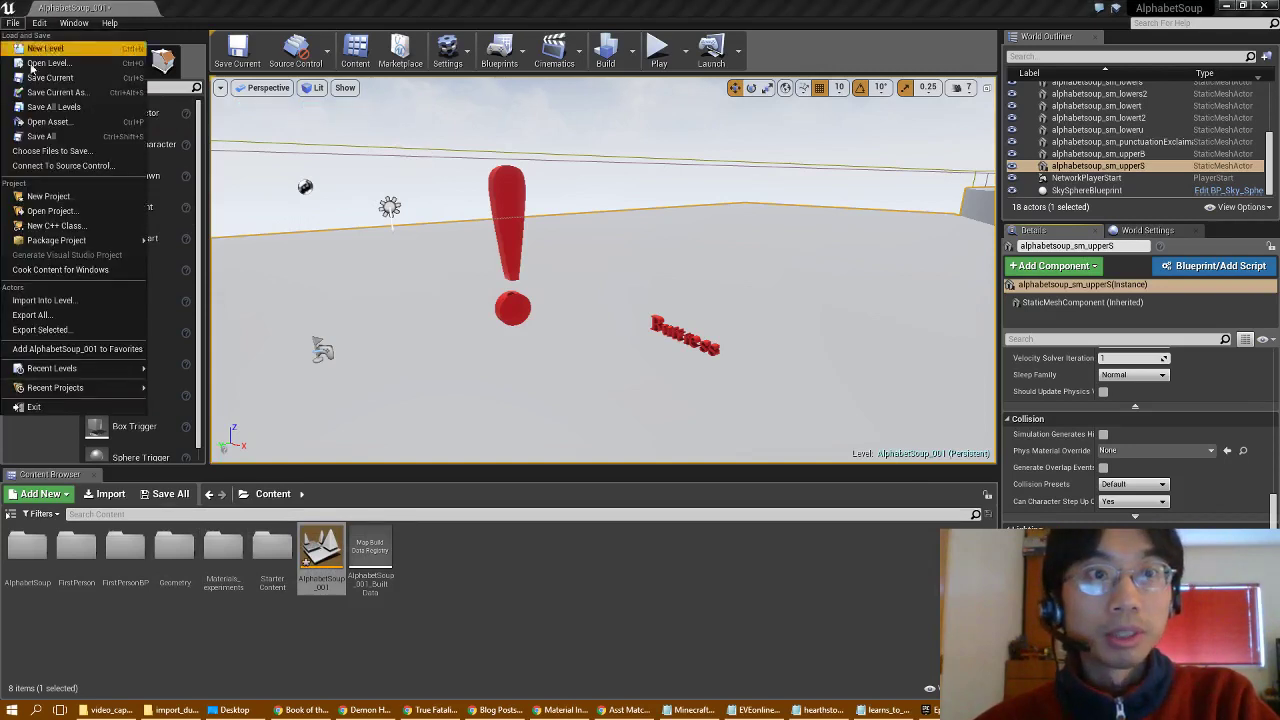
click(42, 136)
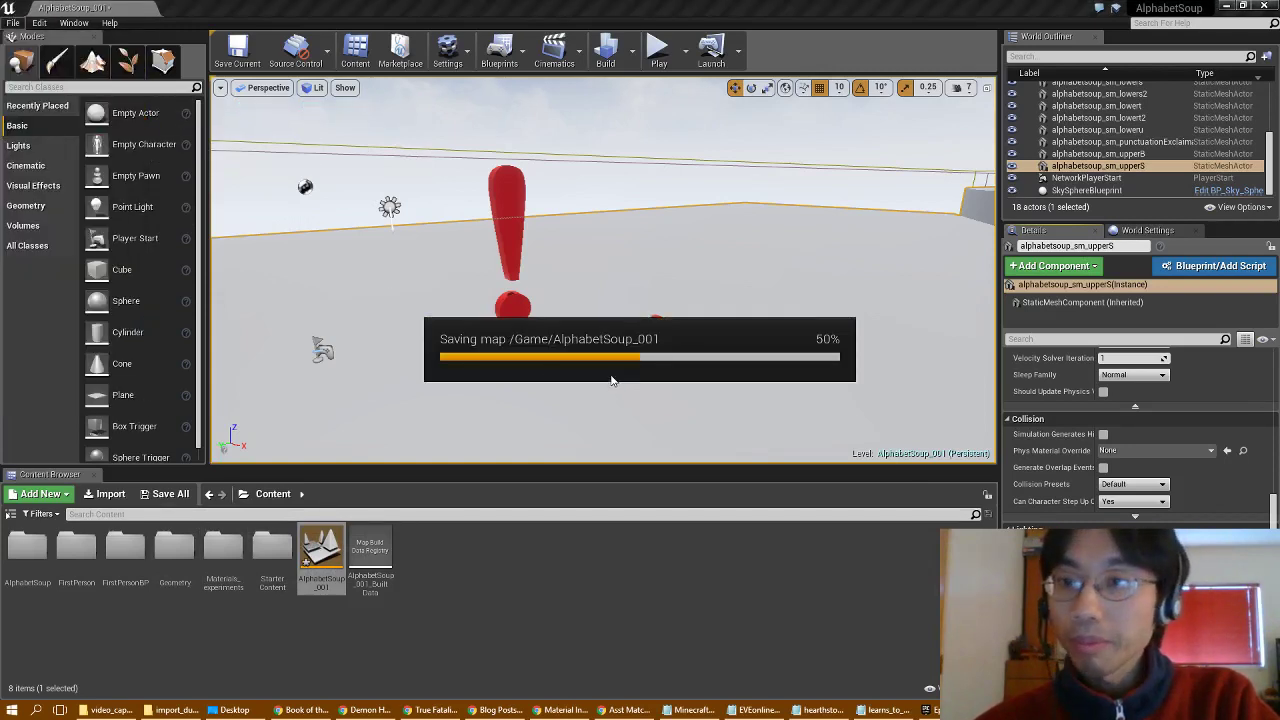
Set the uppercase S floor mesh's X and Z scale to 500 and move it to about X -3130, Y 4940
scroll(608, 380, down, 5)
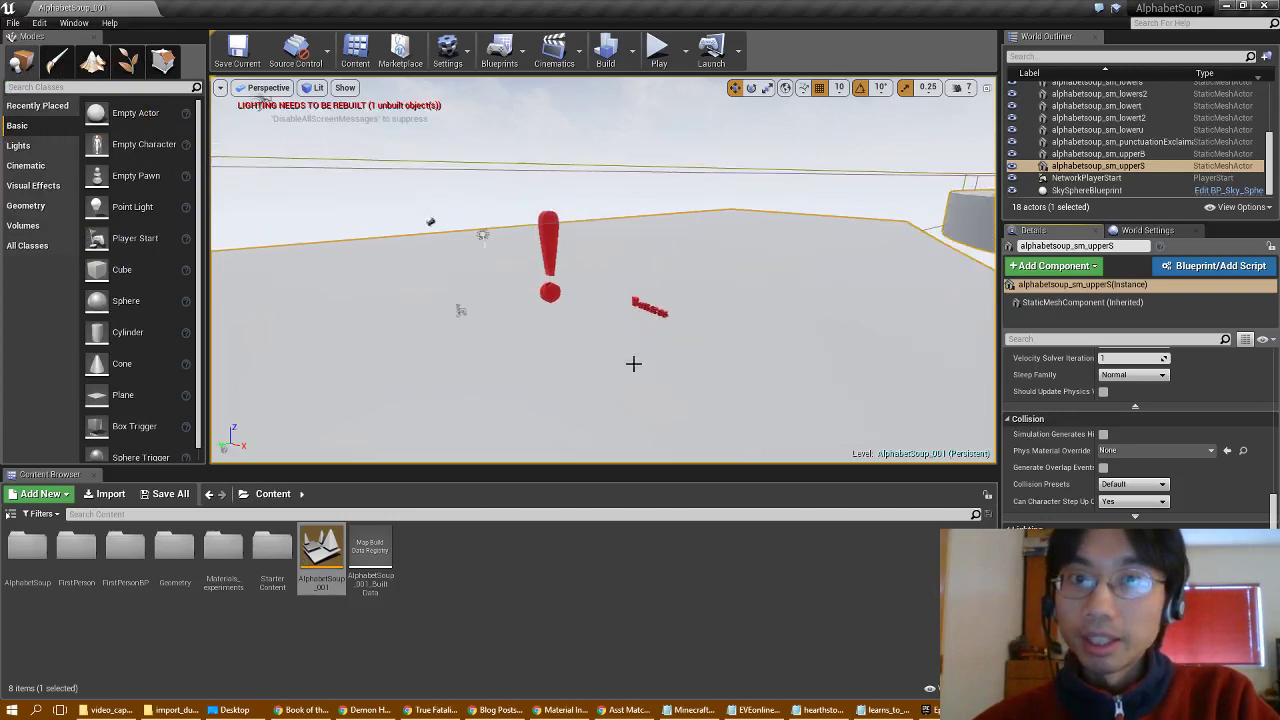
key(f)
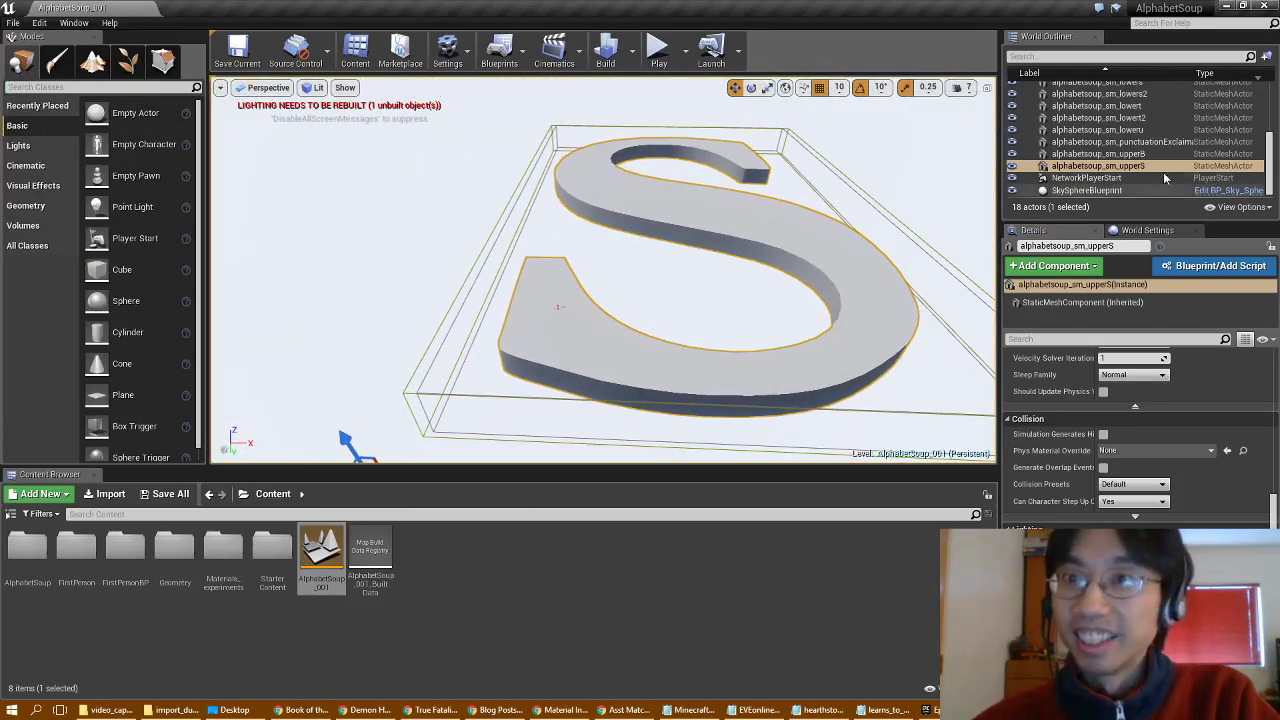
scroll(1137, 421, up, 5)
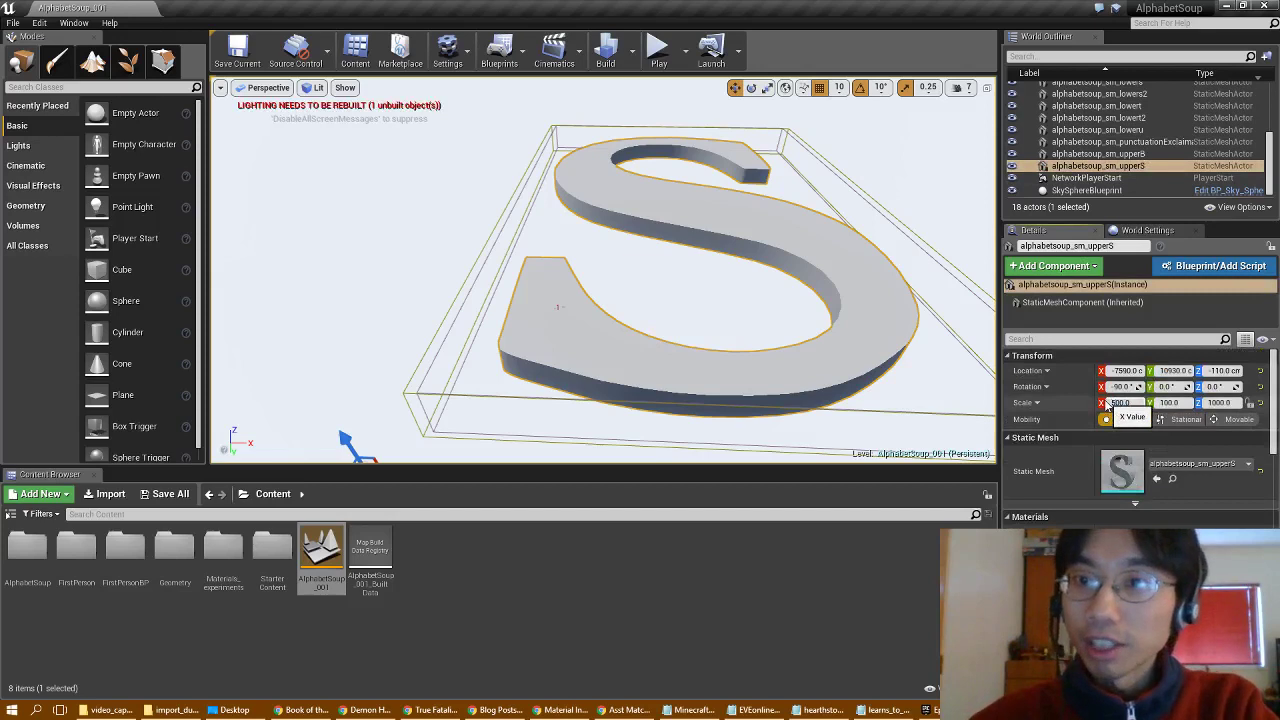
click(1212, 403)
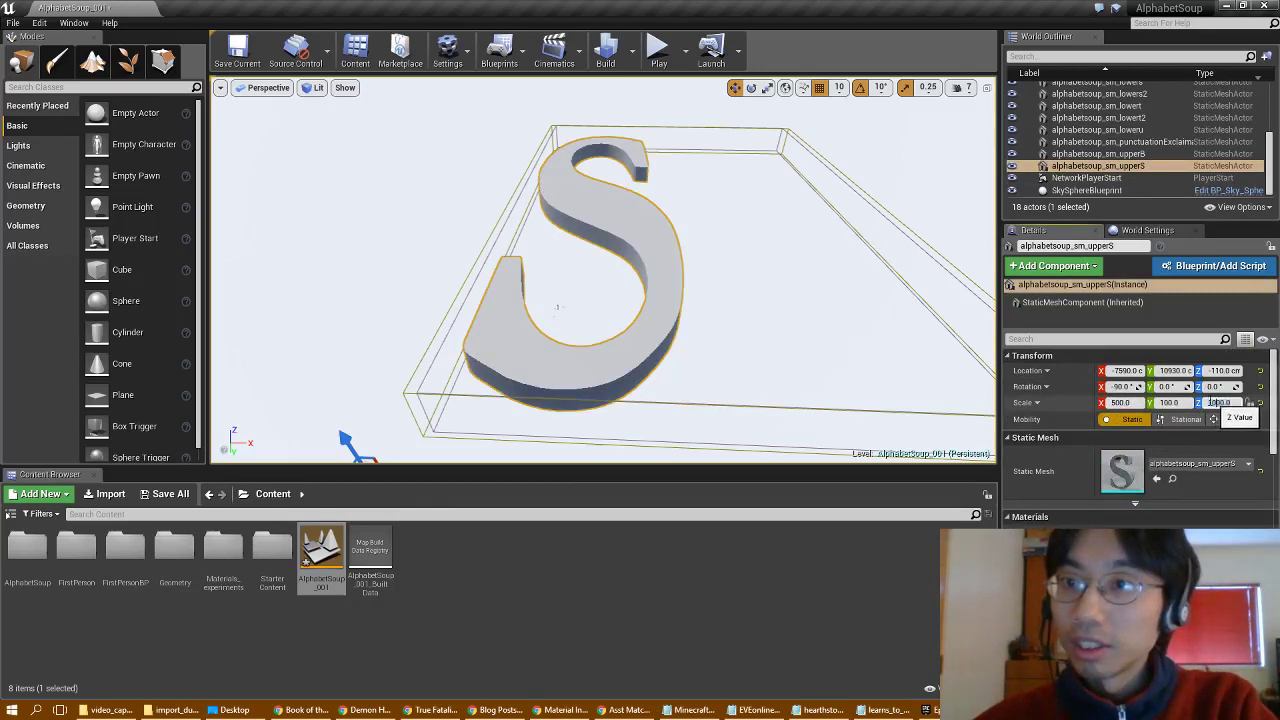
key(Return)
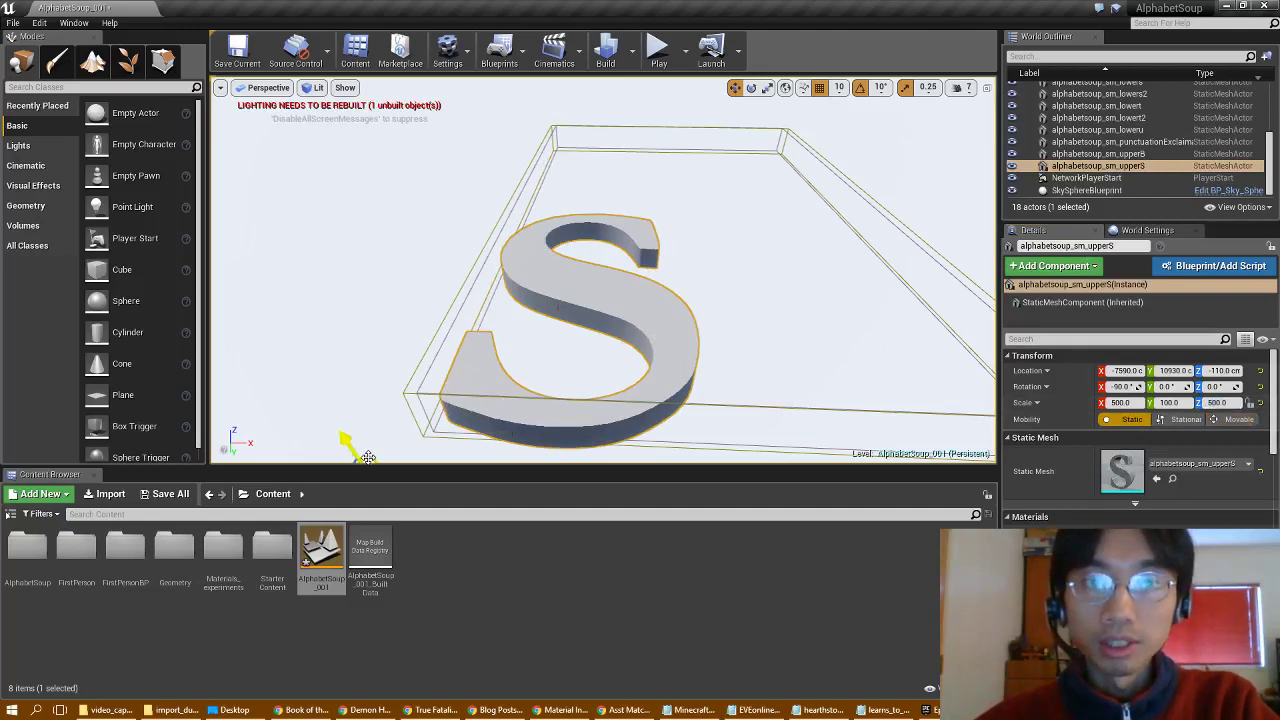
right_drag(471, 372, 472, 396)
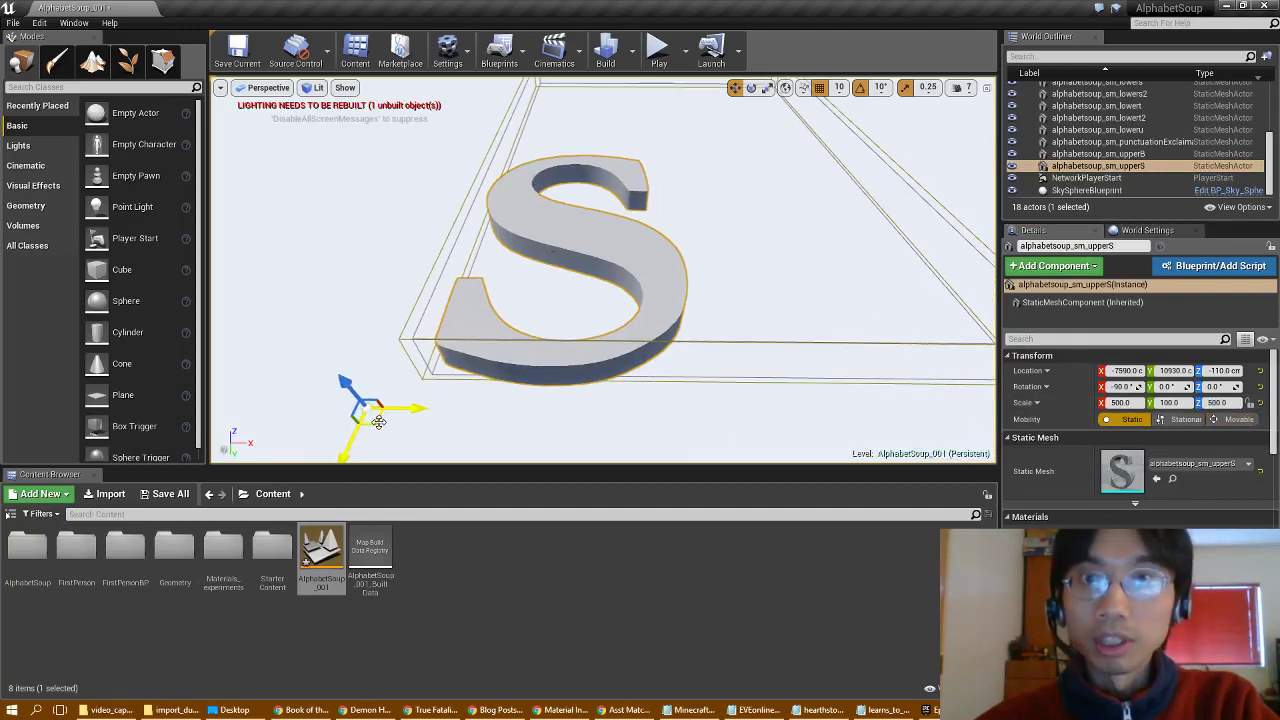
drag(385, 418, 532, 306)
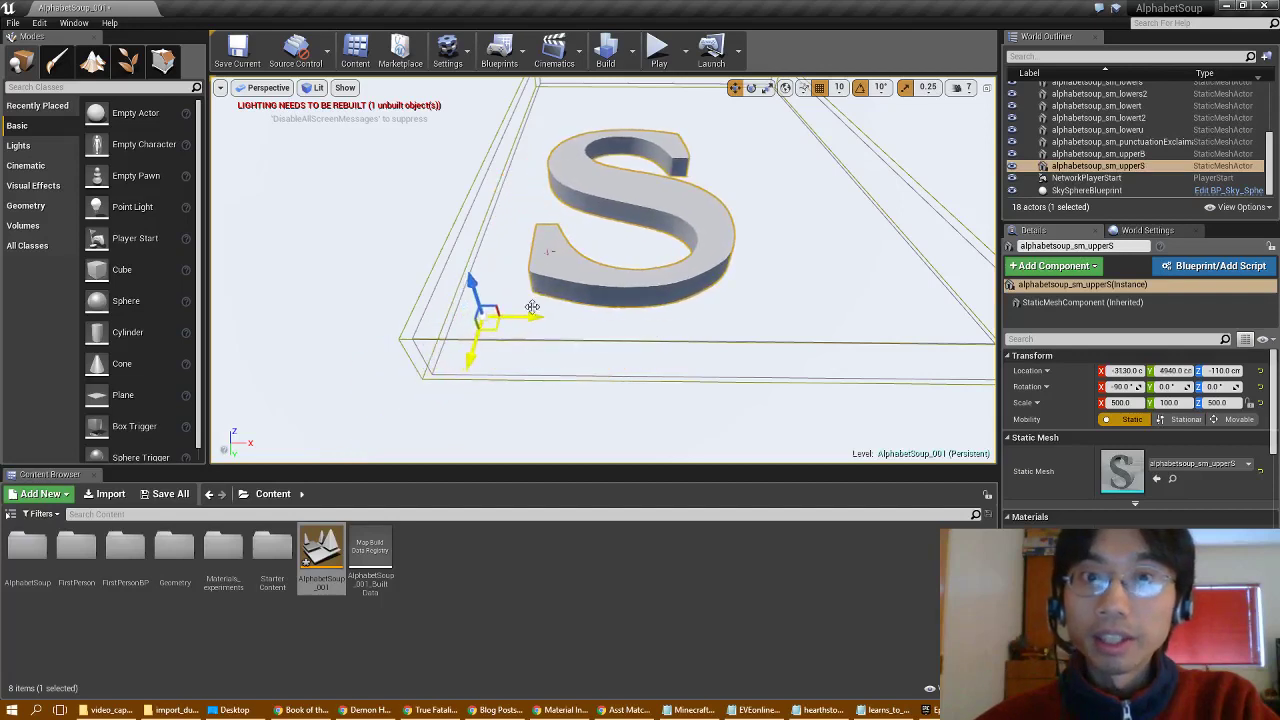
Set the viewport camera speed to 5
click(962, 87)
drag(1015, 118, 987, 120)
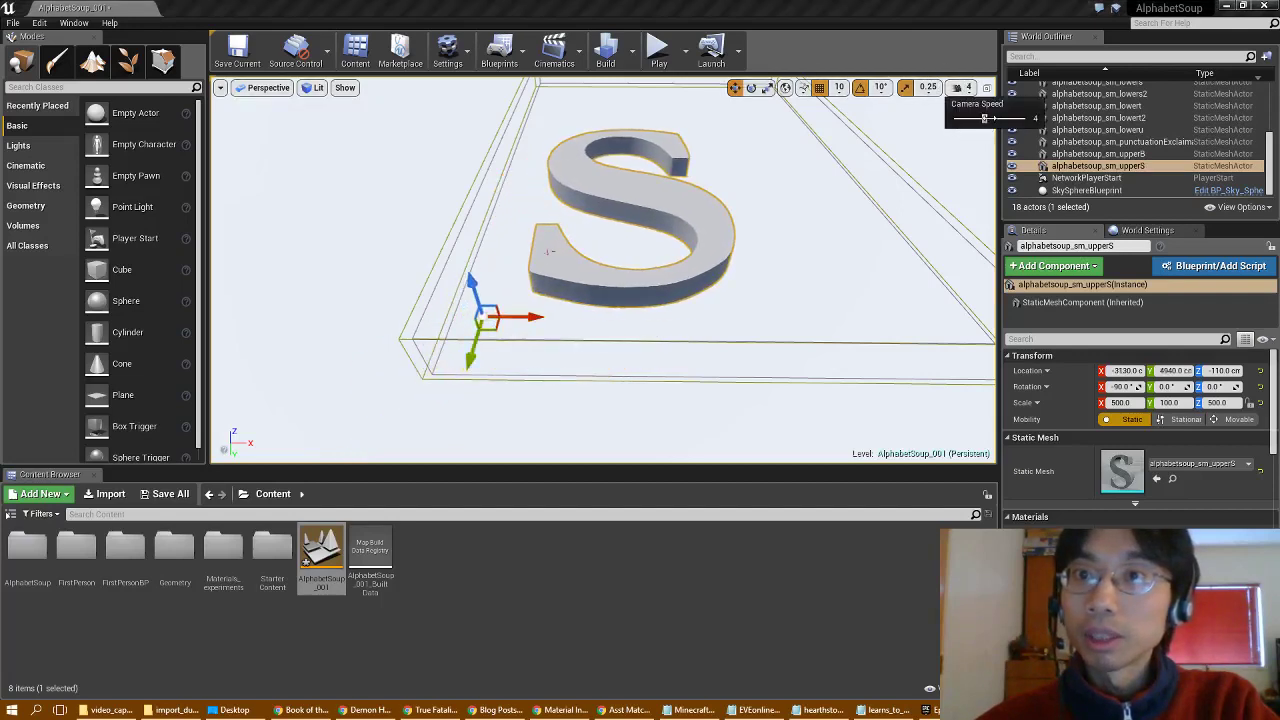
click(966, 92)
click(966, 92)
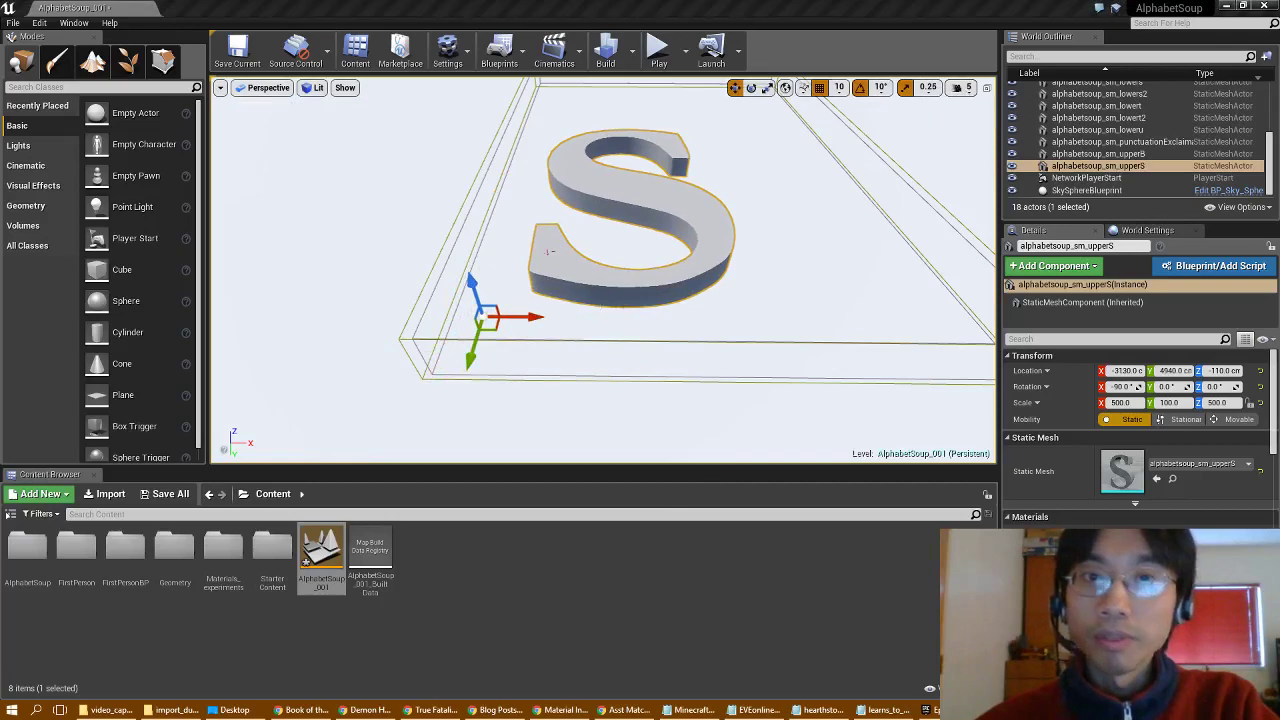
Reposition the uppercase S floor mesh to about X -2560, Y 7280, keeping its height
right_drag(720, 236, 672, 180)
key(w)
right_drag(549, 361, 468, 400)
key(s)
drag(468, 400, 440, 460)
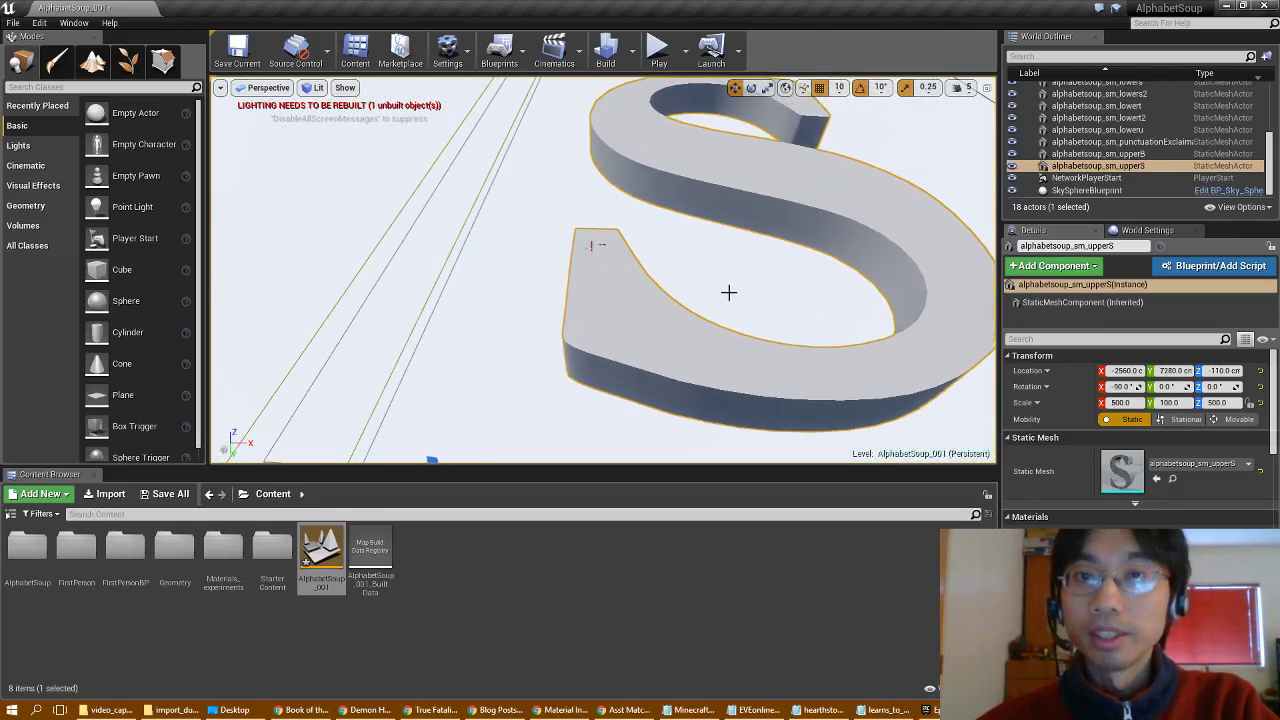
mouse_move(440, 458)
right_down()
mouse_move(448, 411)
mouse_move(441, 450)
right_up()
right_drag(692, 315, 688, 313)
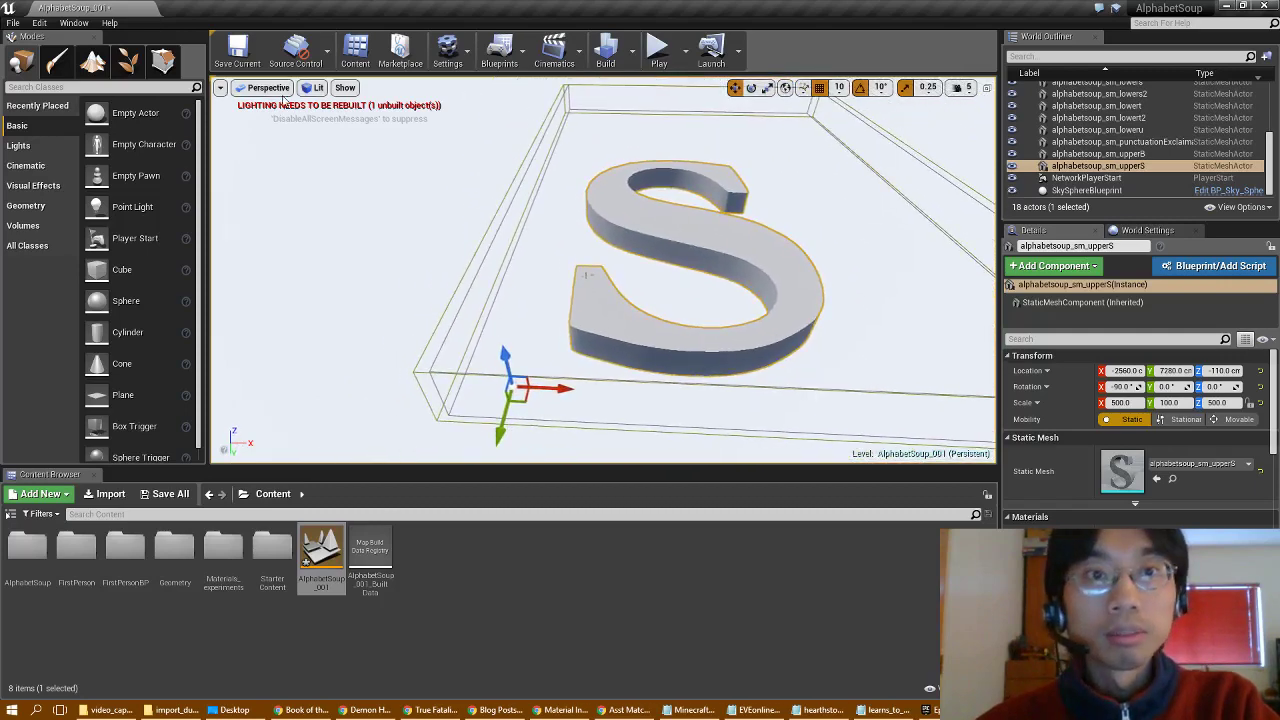
Using the four-view layout, scale the LightmassImportanceVolume to 5 in X and 6 in Y and centre it around the S mesh
click(986, 88)
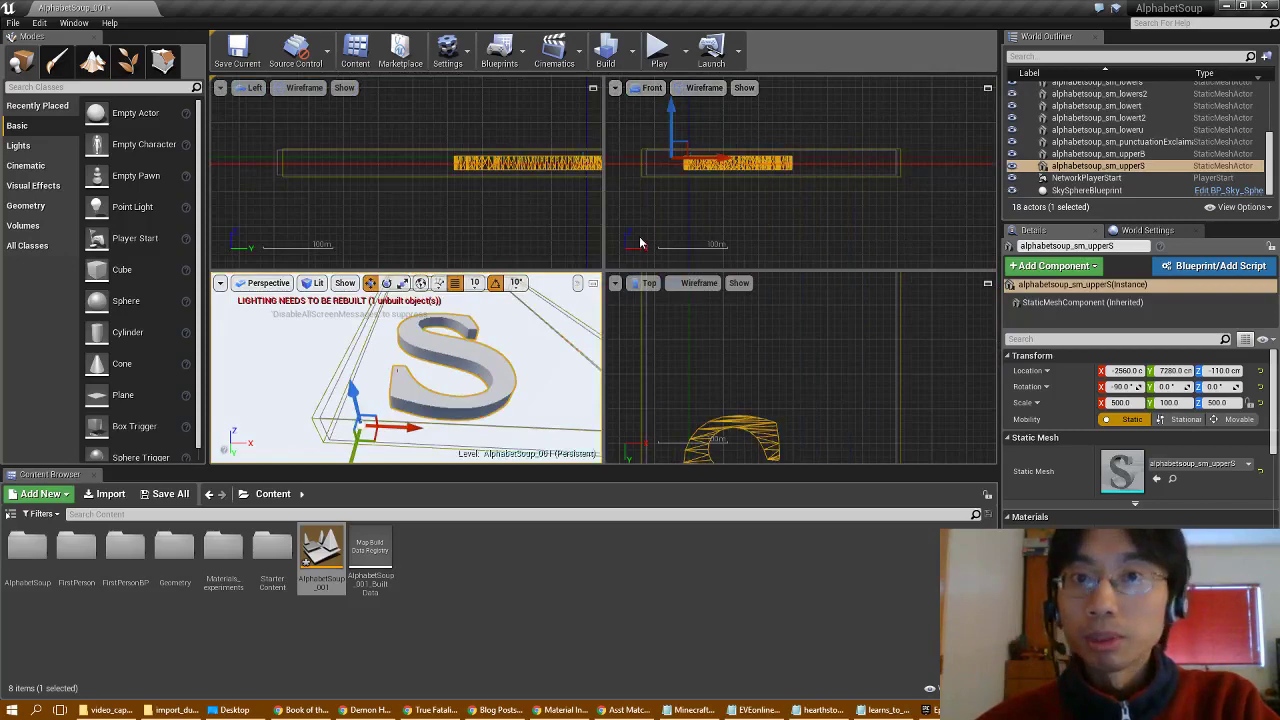
scroll(797, 357, down, 7)
scroll(809, 362, down, 2)
mouse_move(809, 362)
right_down()
mouse_move(838, 305)
mouse_move(825, 369)
right_up()
click(764, 364)
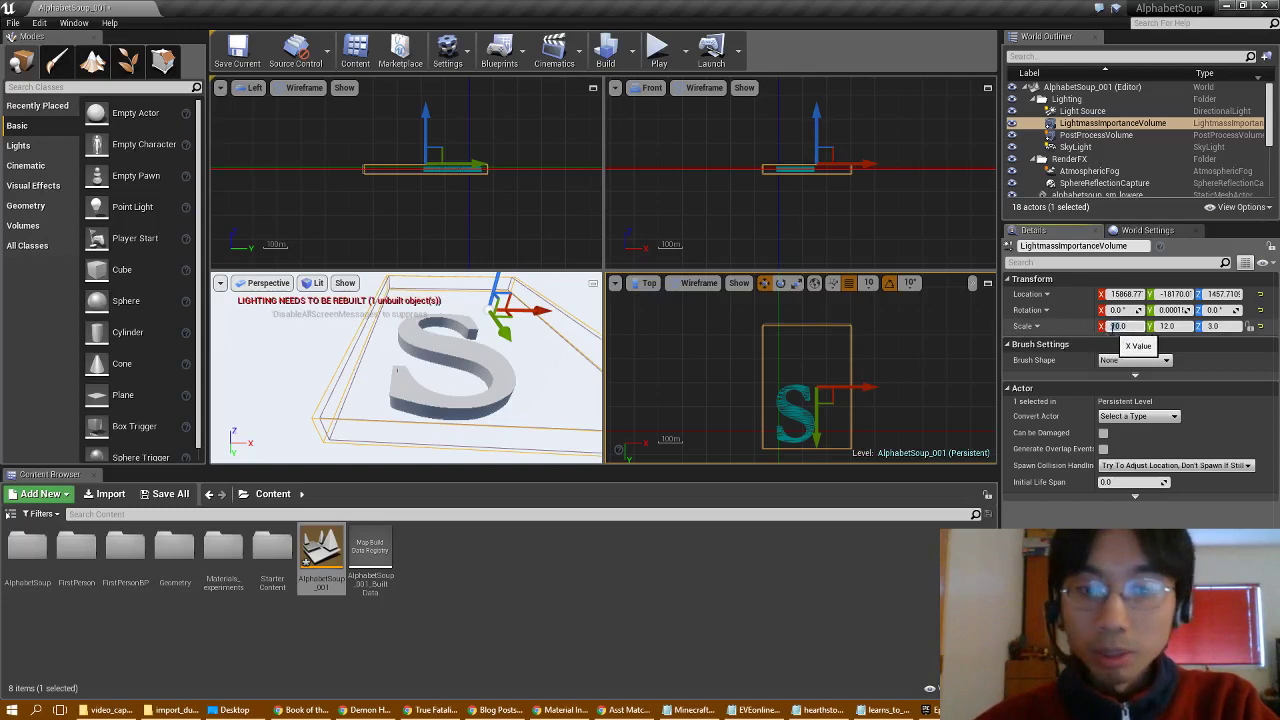
text(5)
key(Return)
click(1167, 326)
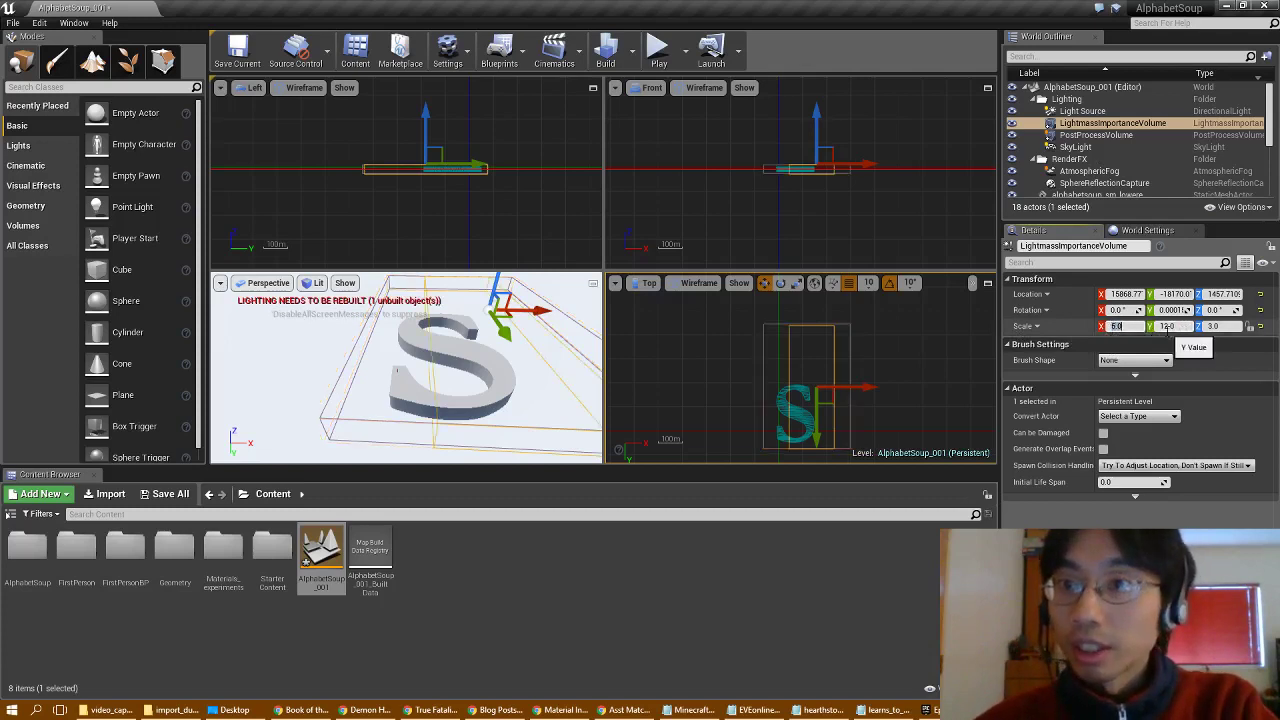
text(20)
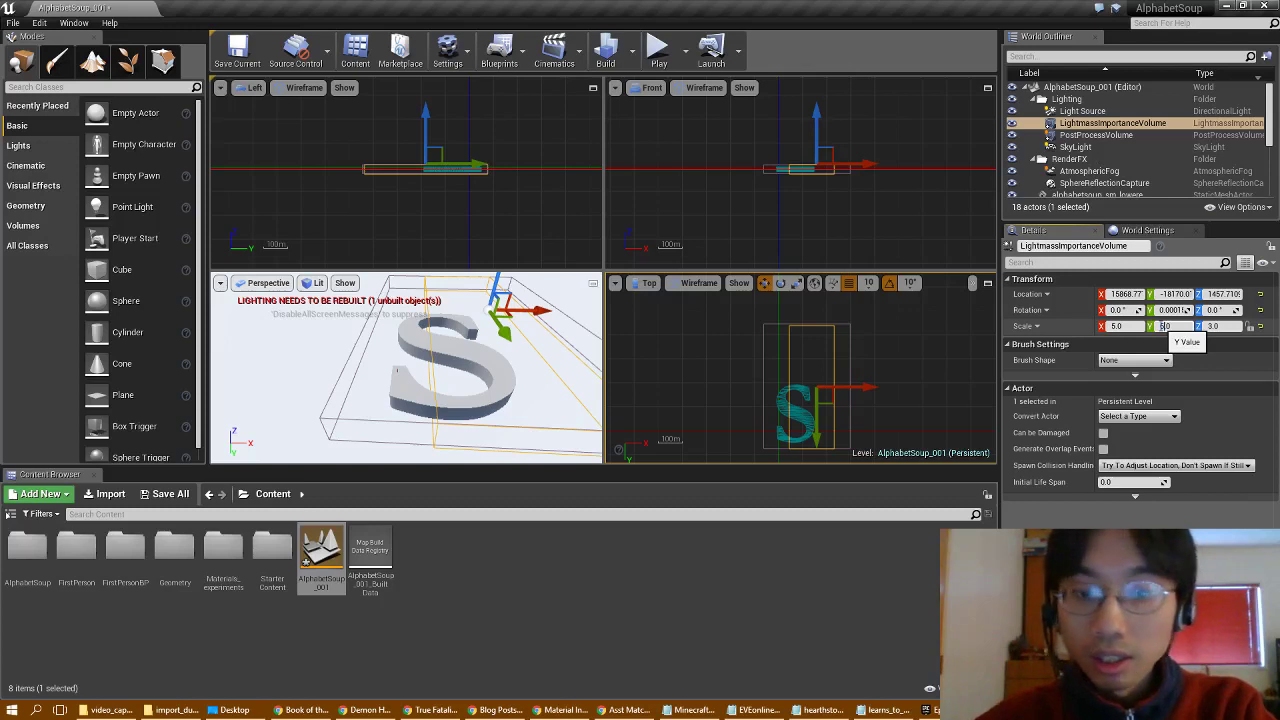
key(Return)
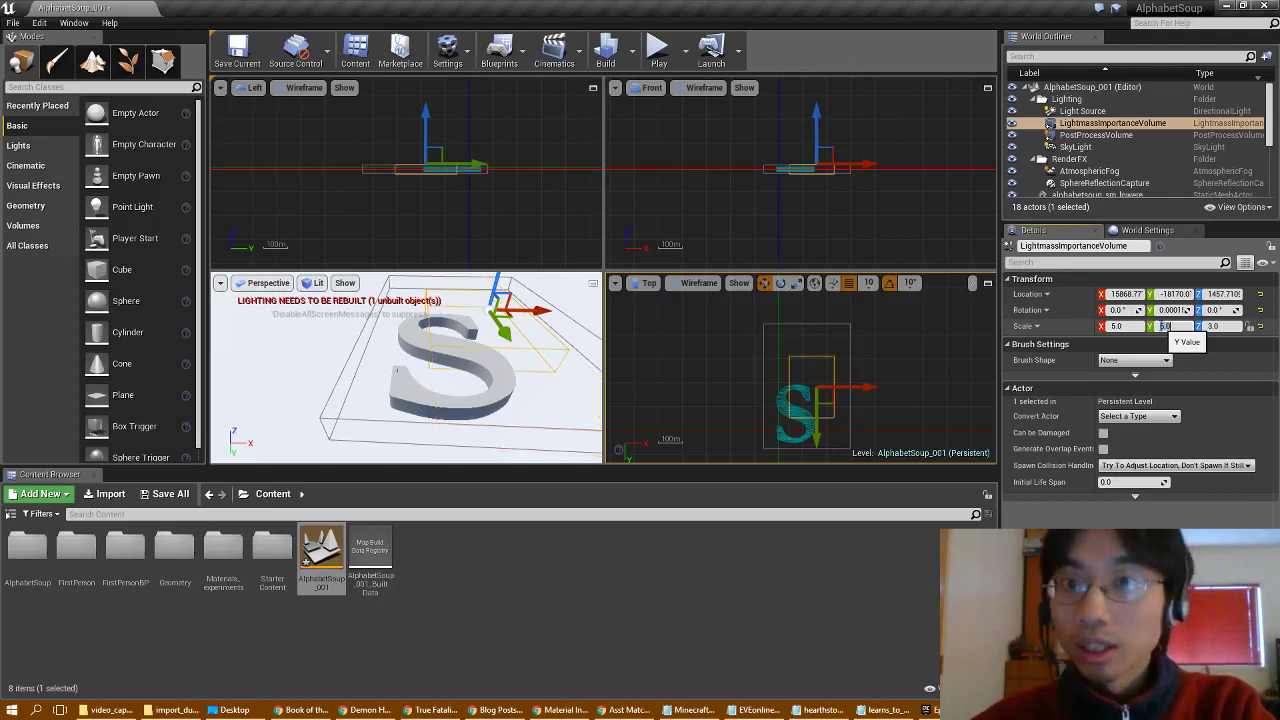
drag(830, 405, 815, 428)
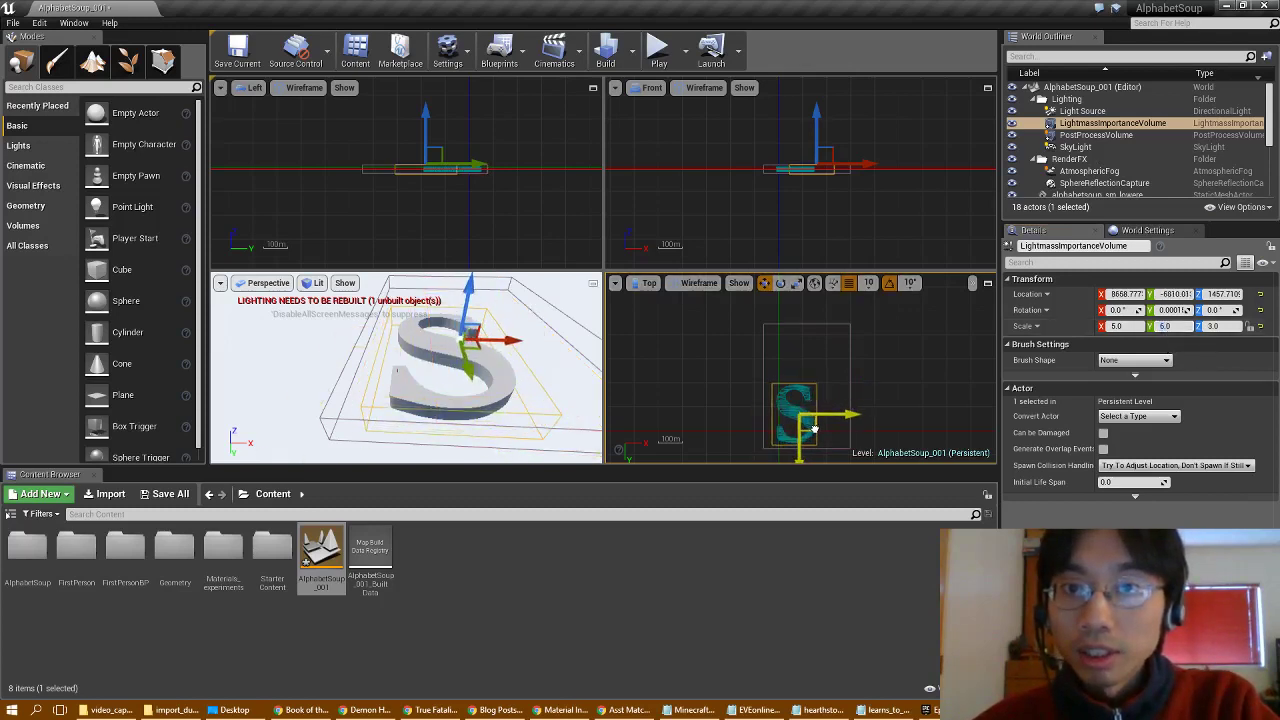
scroll(815, 428, up, 3)
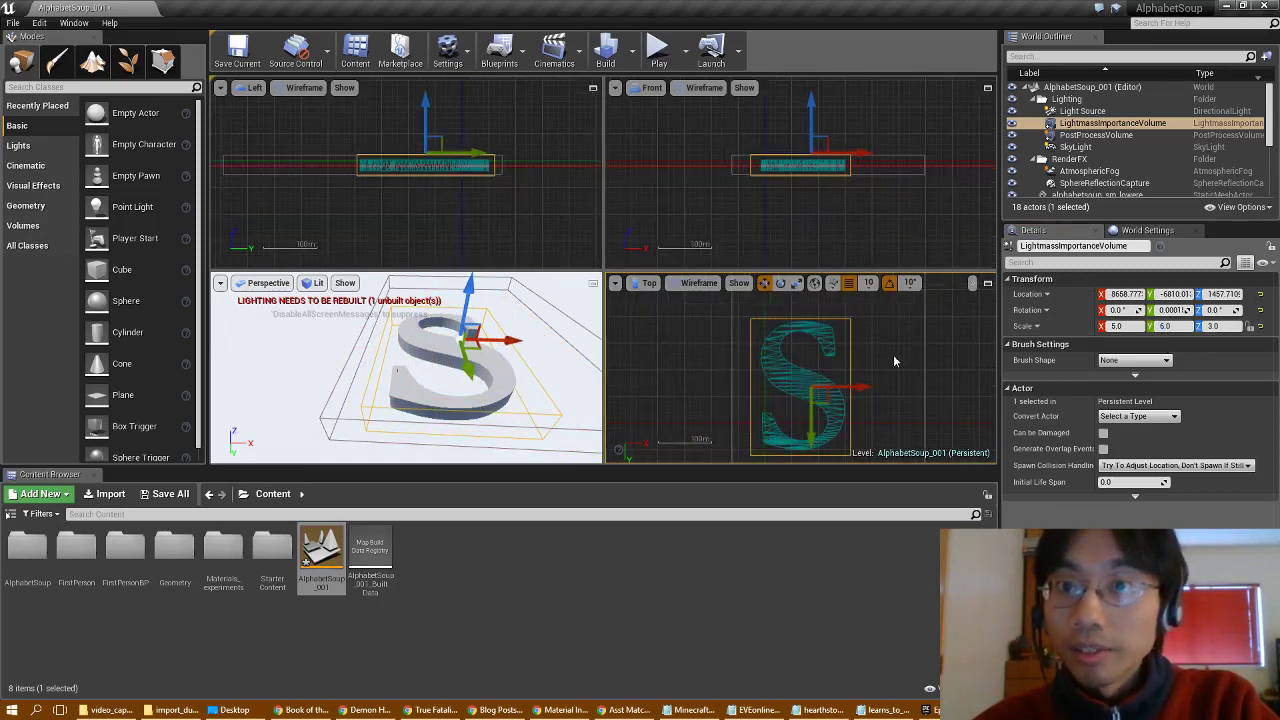
Scale the PostProcessVolume to 90 in X and 130 in Y and move it to about X 6724, Y -6954 around the S
click(904, 170)
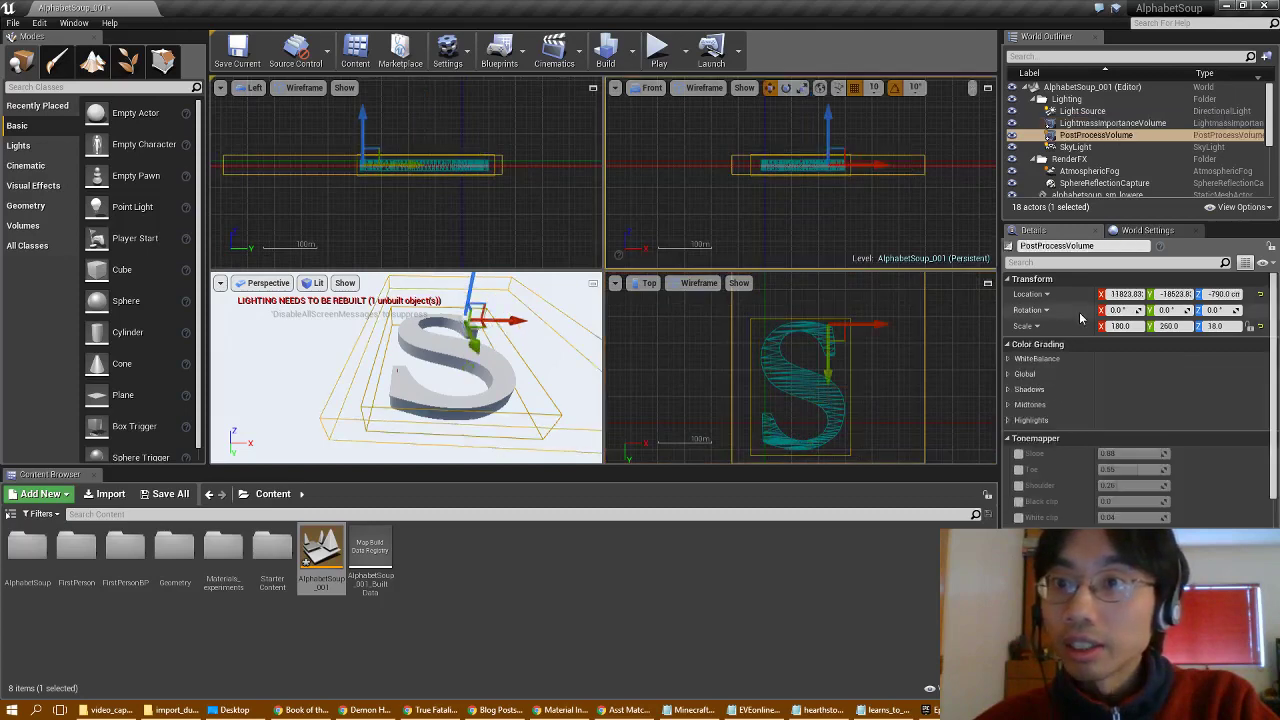
click(1118, 327)
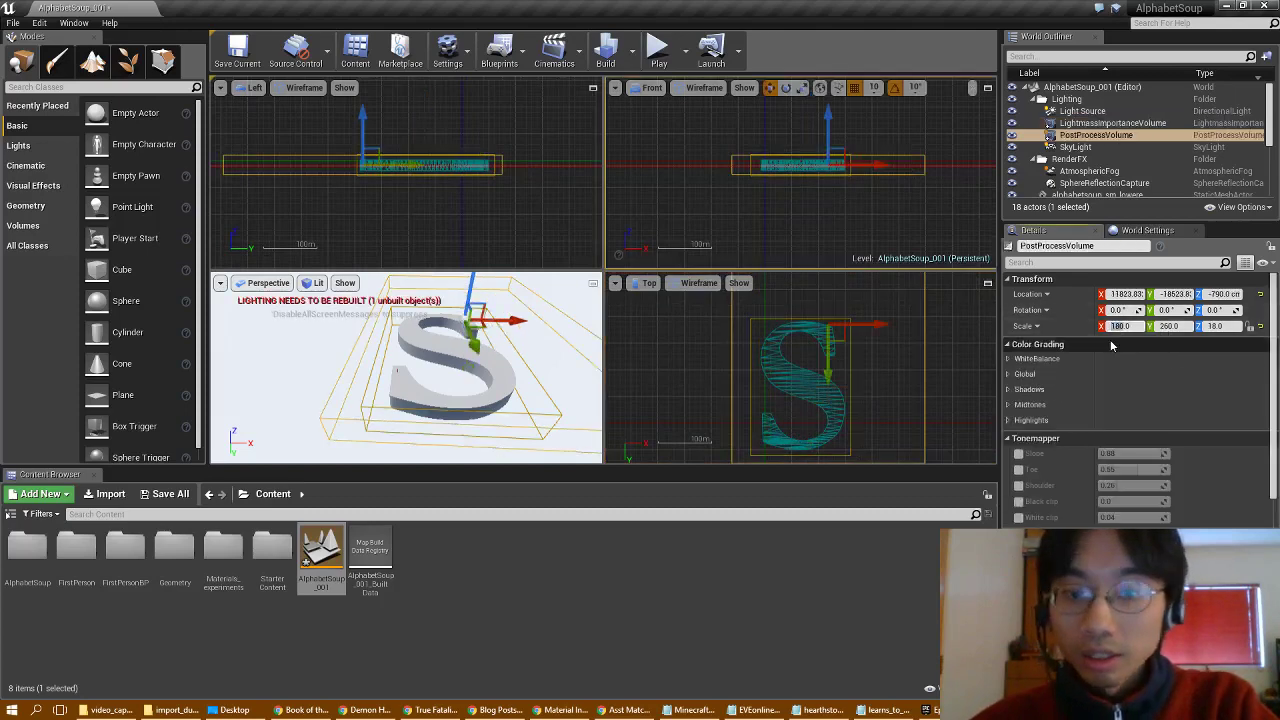
text(9)
key(Return)
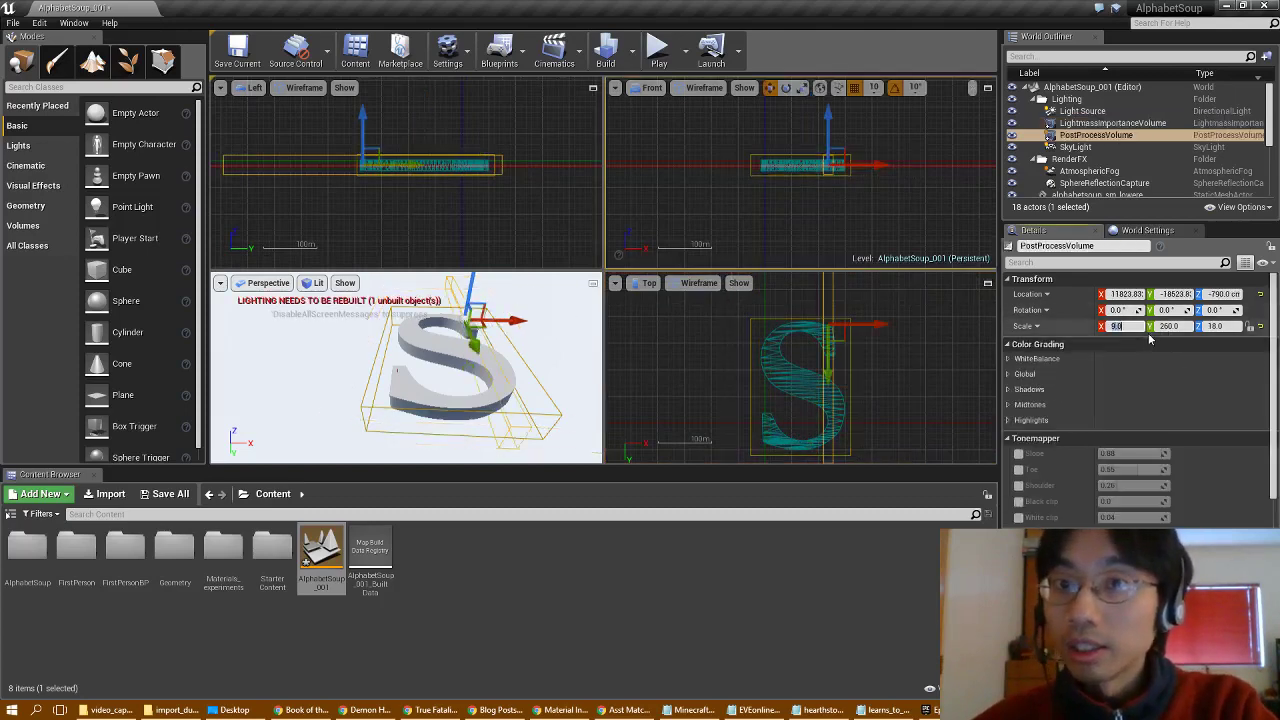
click(1120, 327)
text(90)
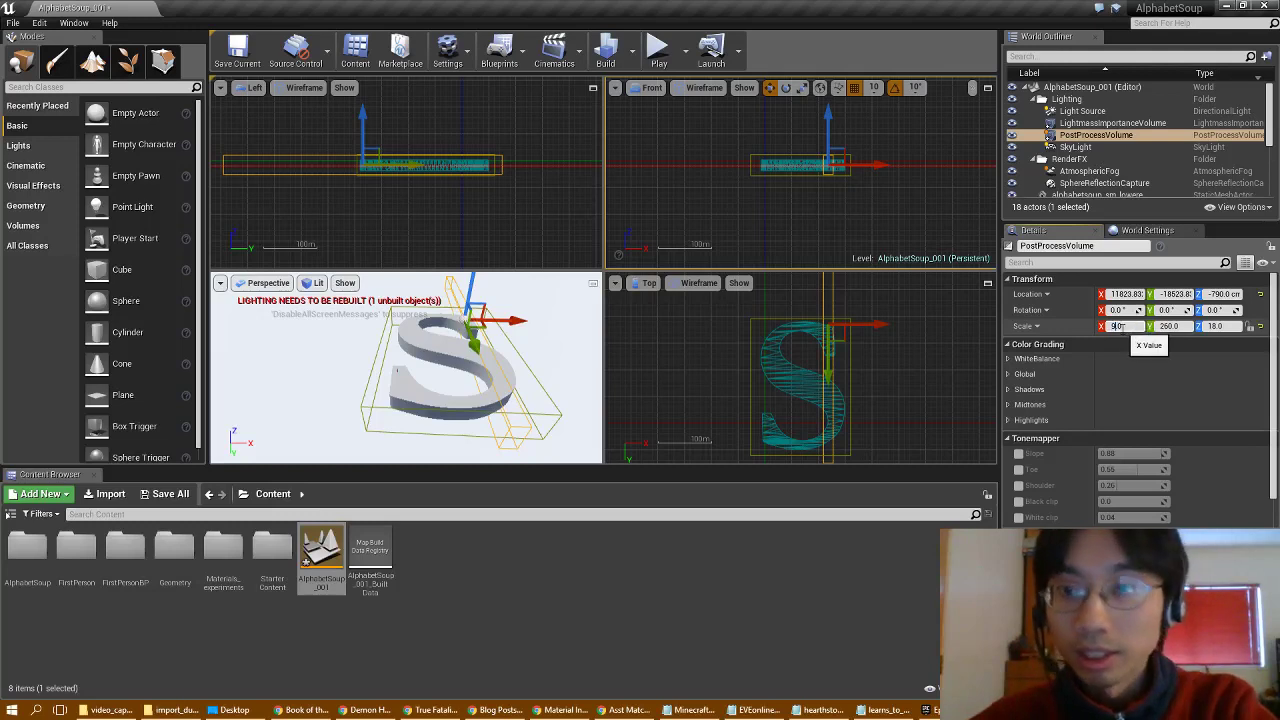
key(Return)
click(1170, 327)
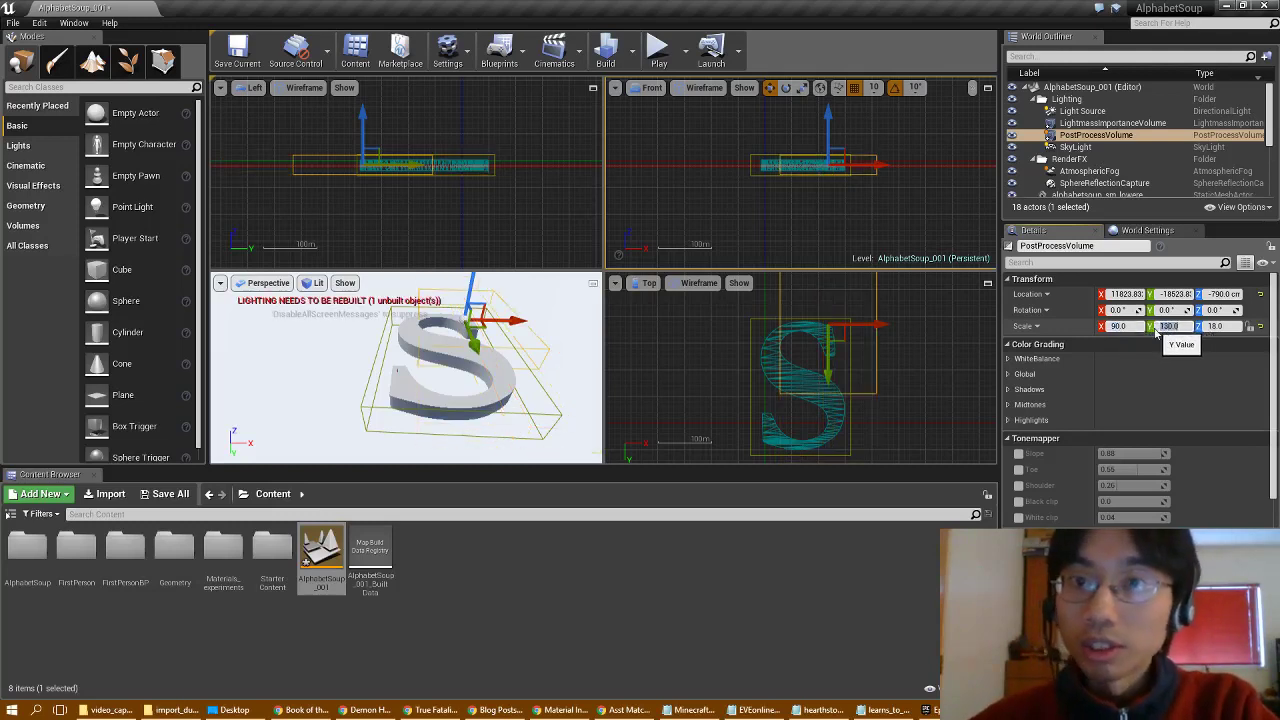
drag(836, 333, 812, 401)
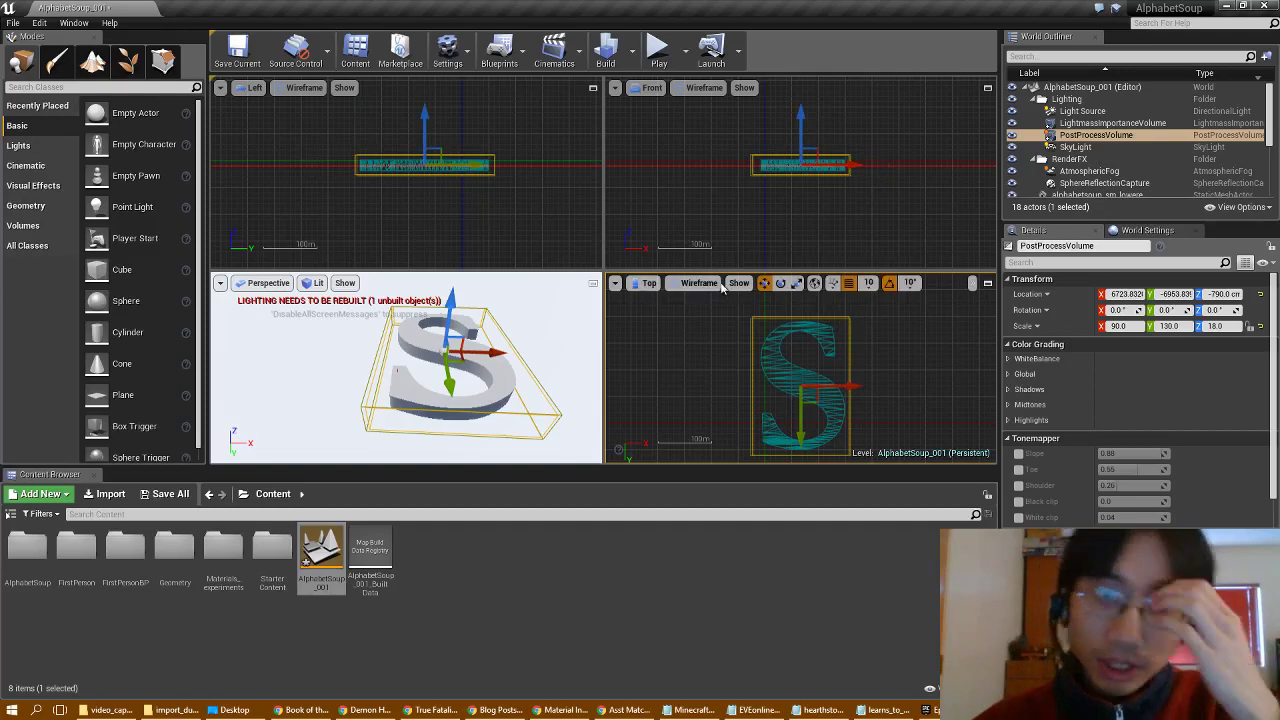
Return to the single perspective view and save all changes
click(593, 283)
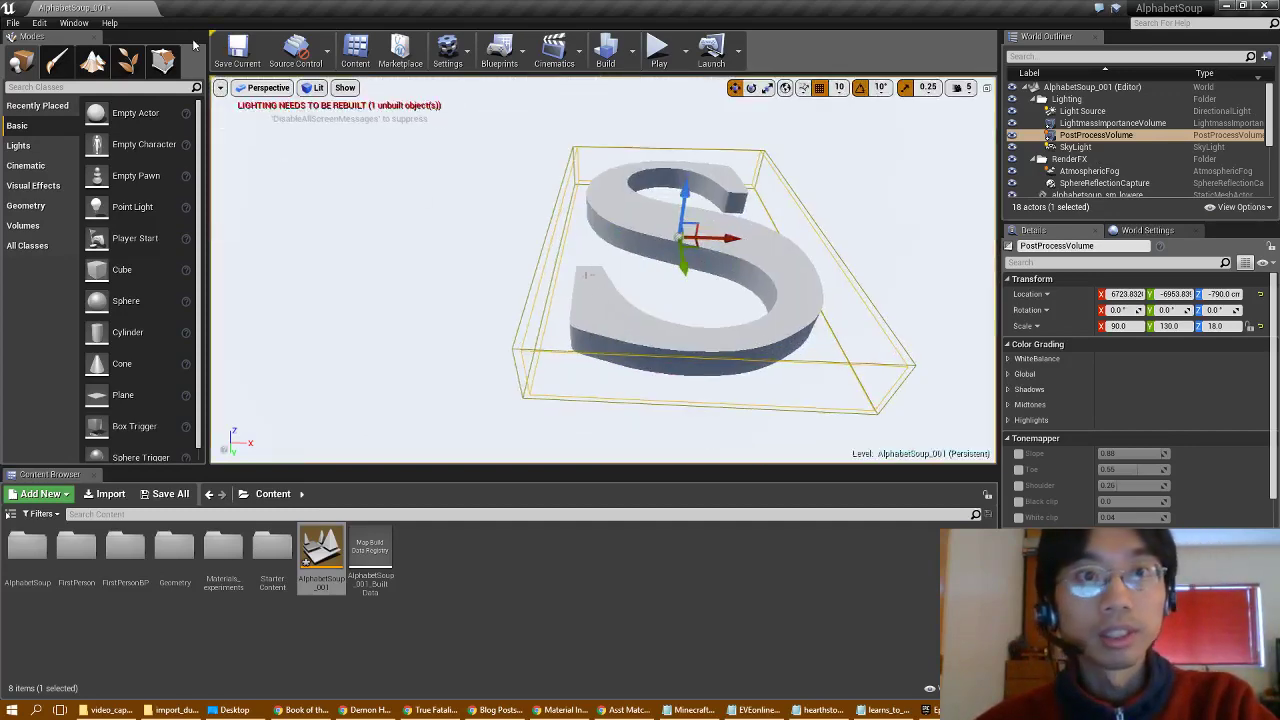
click(13, 22)
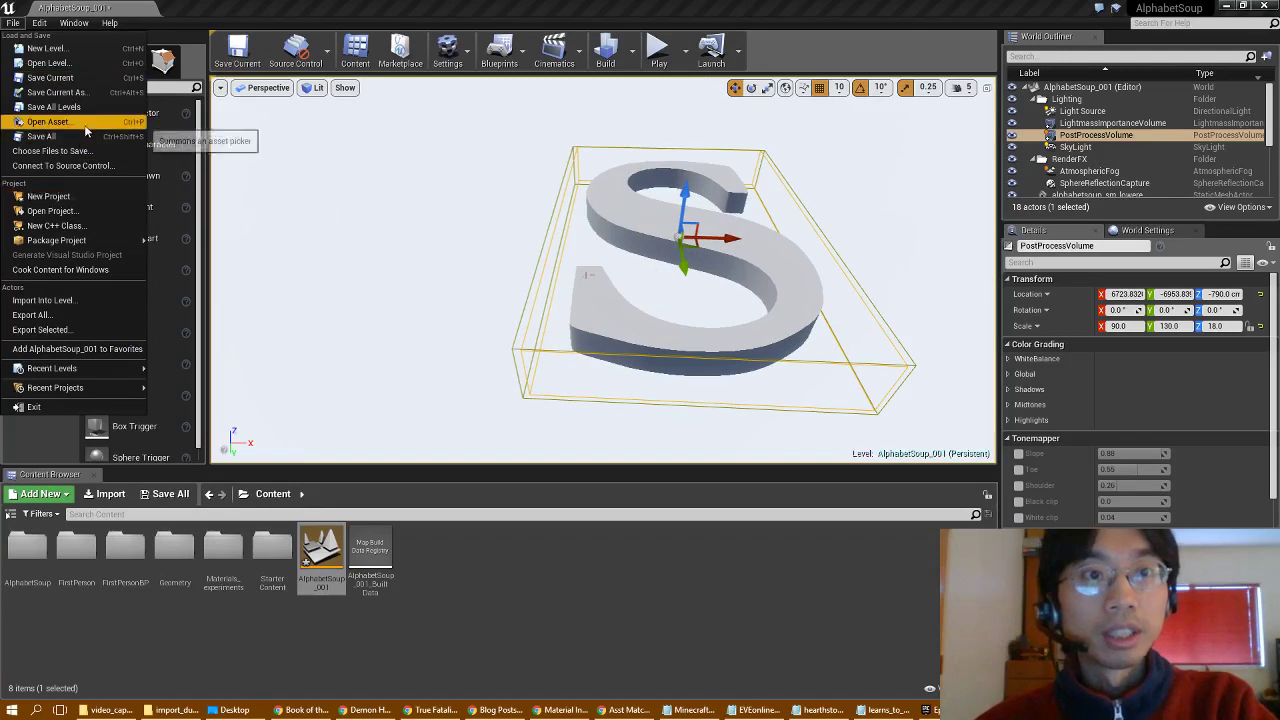
click(86, 136)
Play-test the level briefly around the exclamation mark and the Buttress letters, and end the session
right_drag(659, 303, 580, 268)
key(w)
click(657, 47)
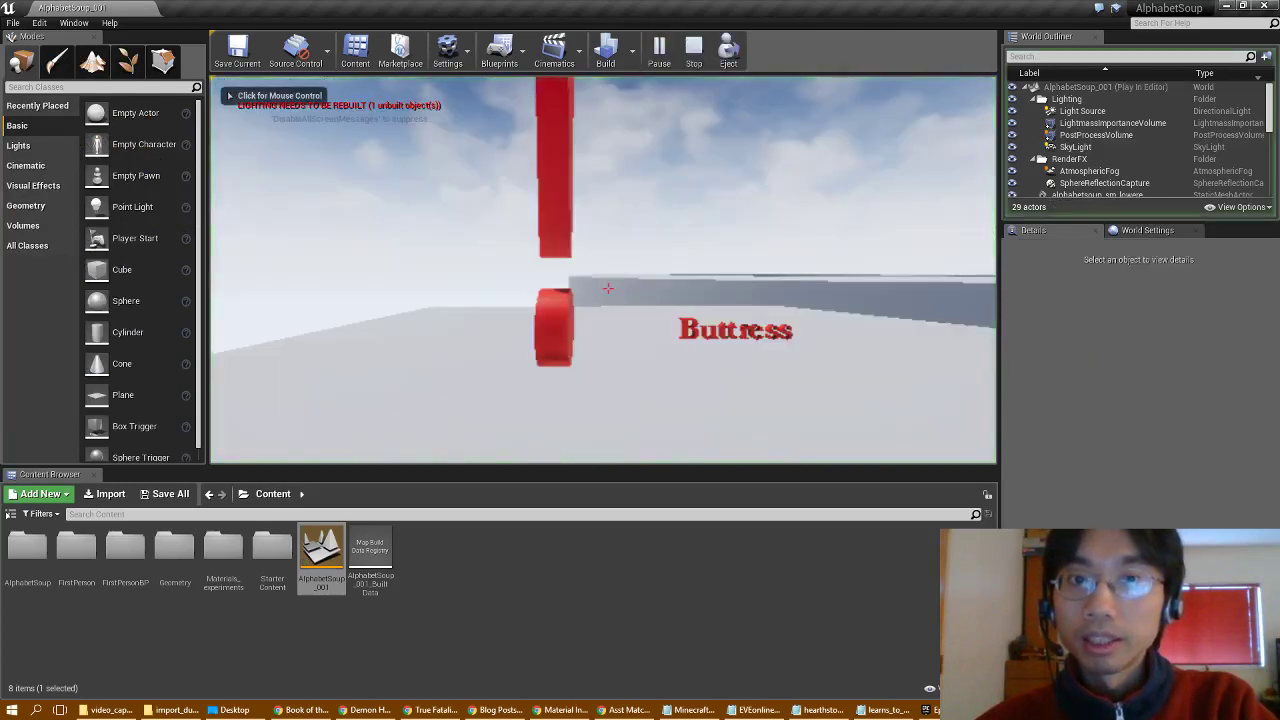
click(608, 272)
key(d)
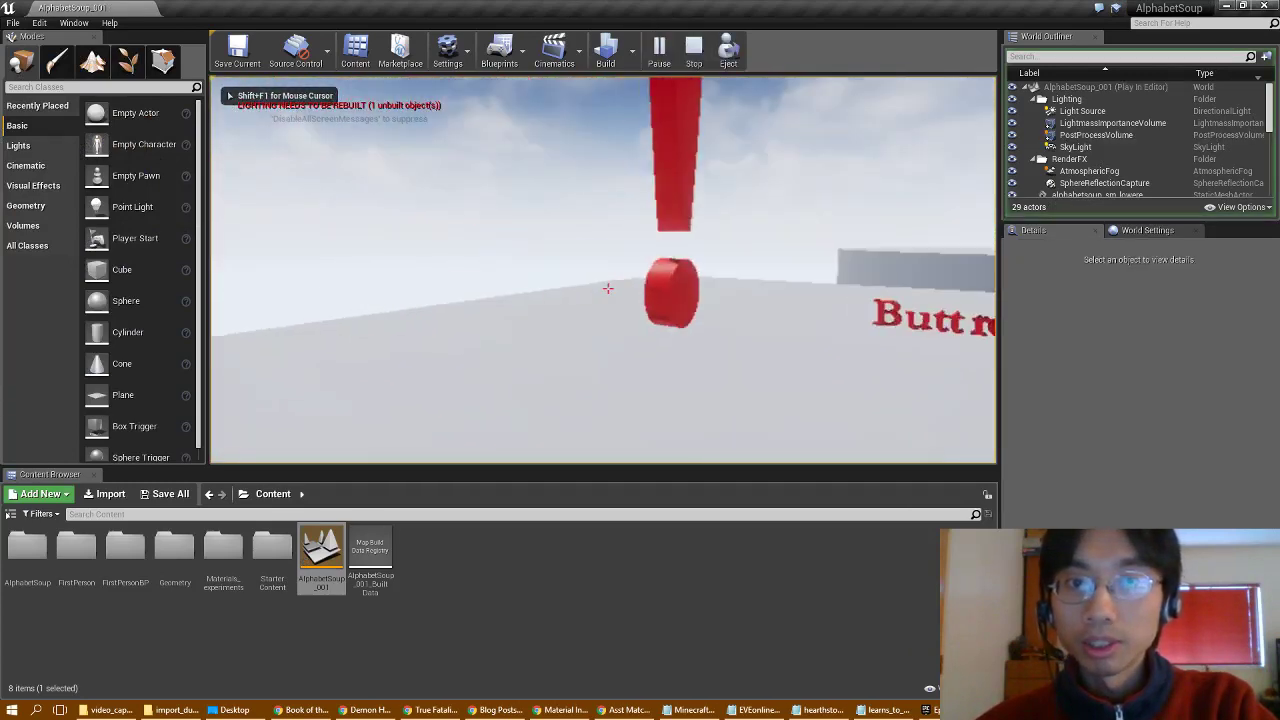
key(d)
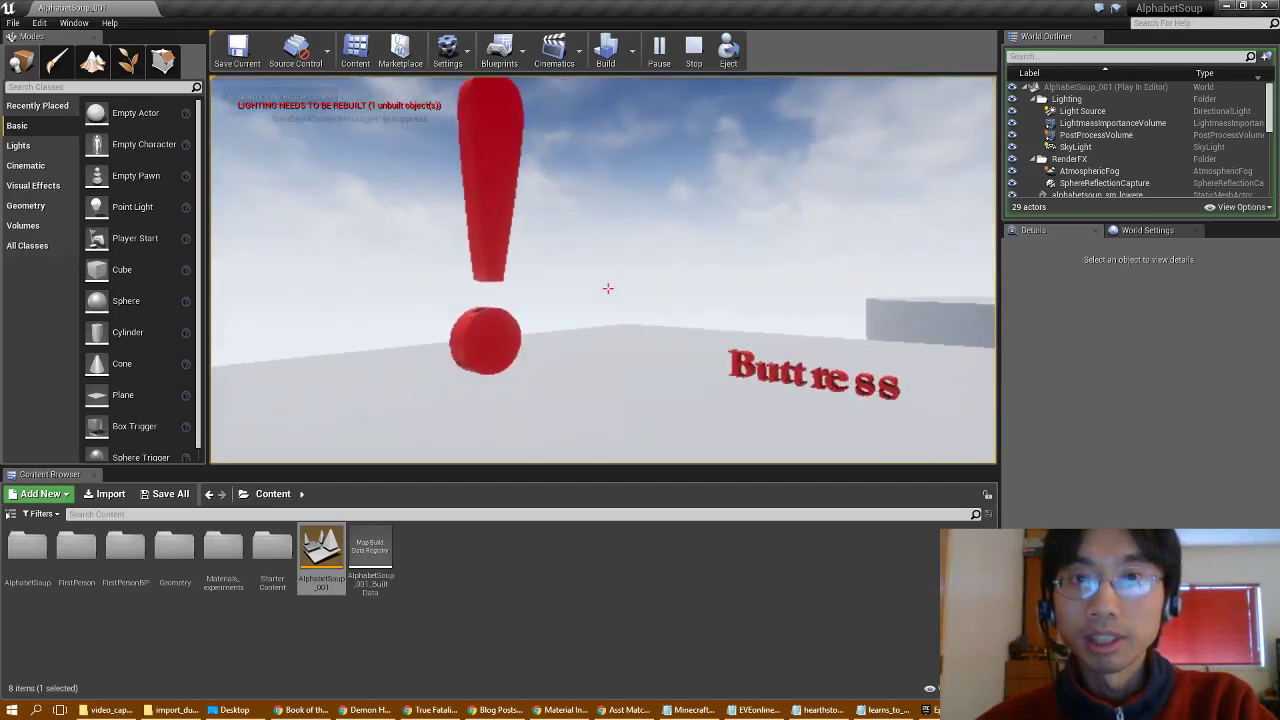
key(Escape)
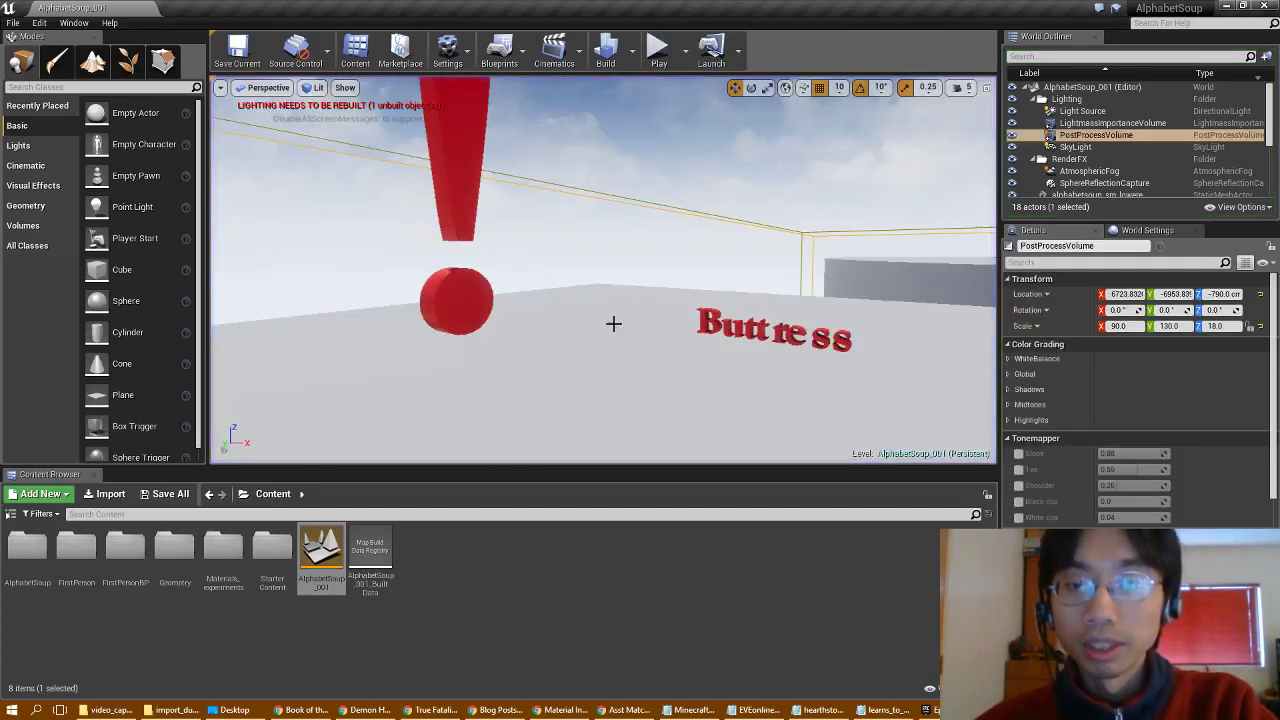
Set the lighting quality to Preview and build the level
key(w)
right_drag(614, 324, 640, 390)
key(s)
key(w)
key(s)
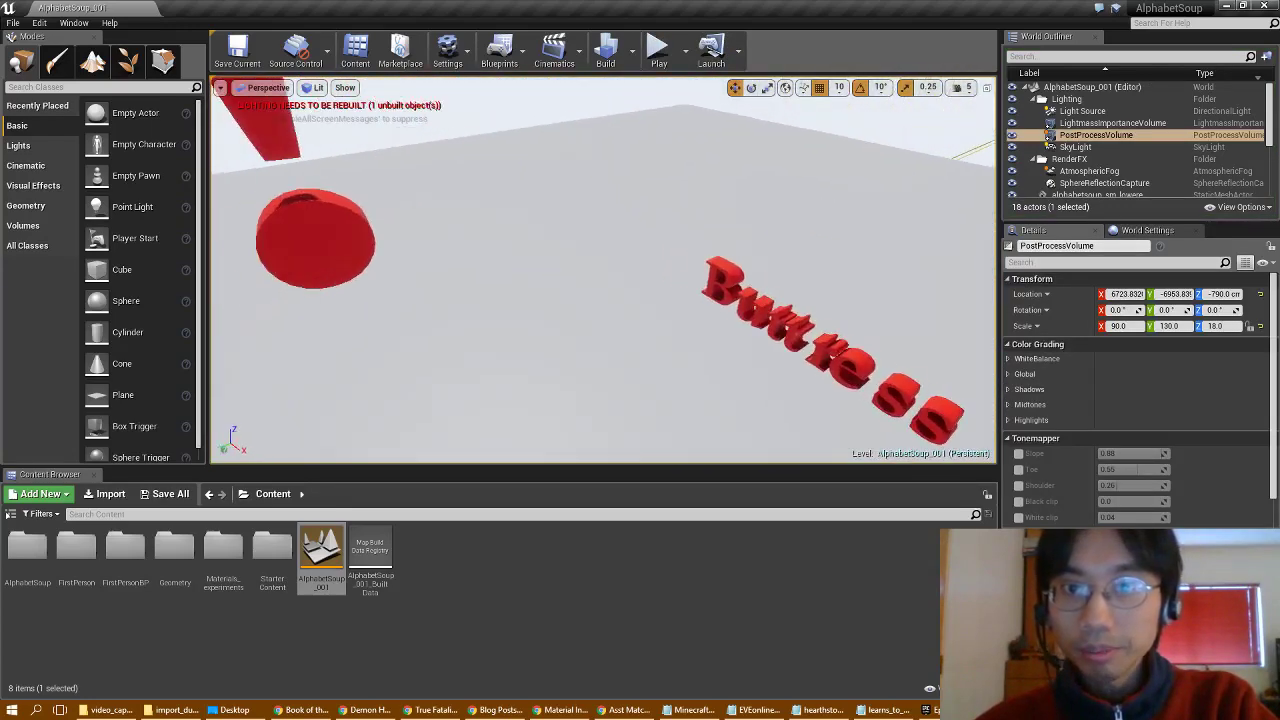
key(a)
right_drag(640, 200, 730, 104)
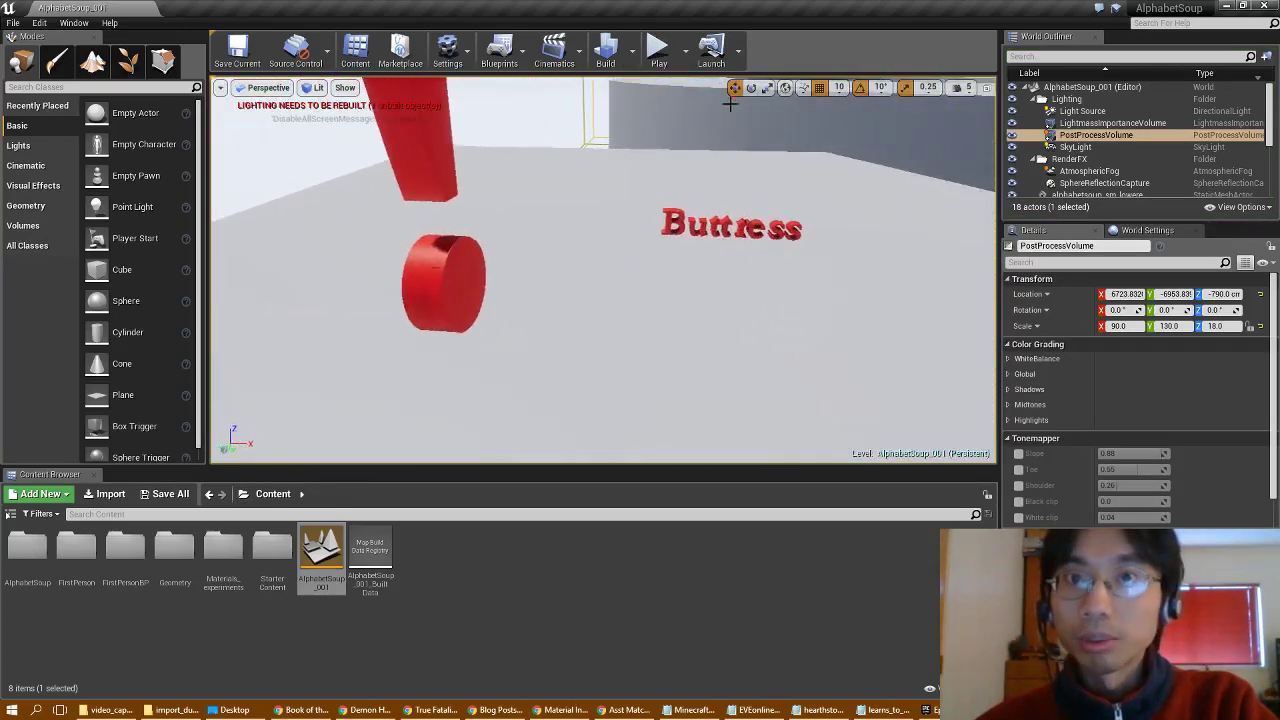
click(632, 50)
mouse_move(655, 108)
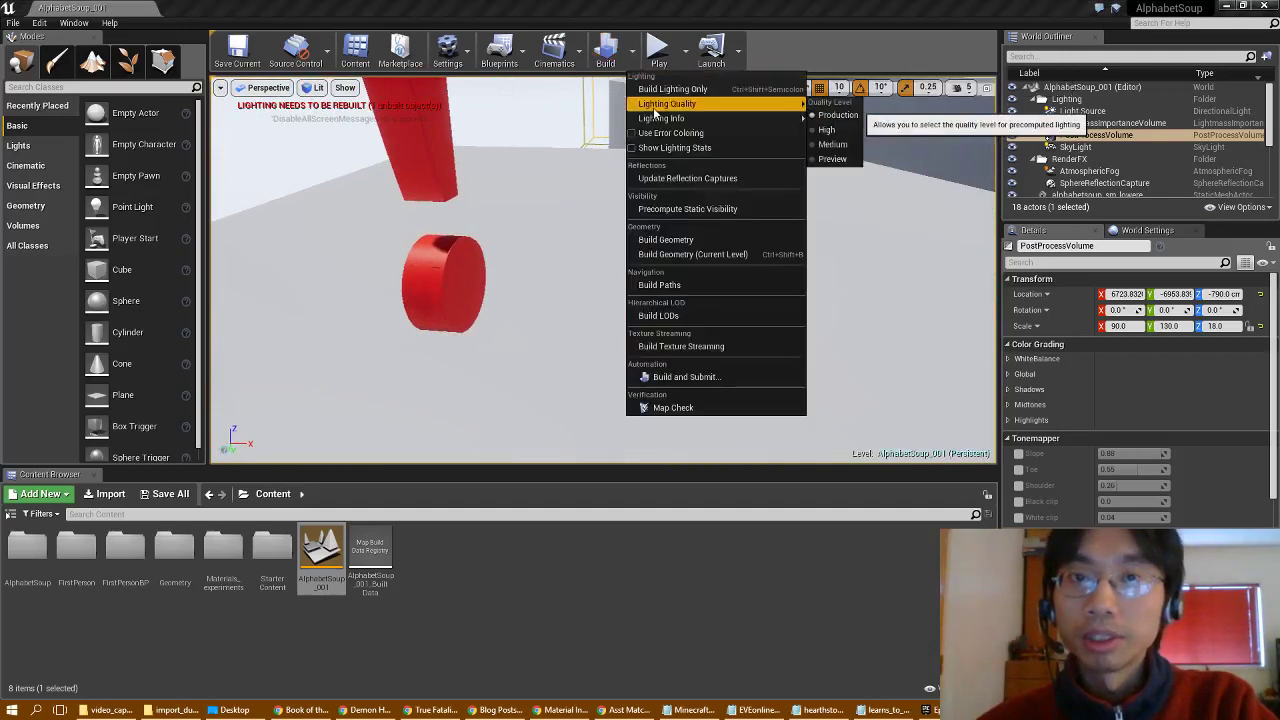
click(826, 158)
click(616, 62)
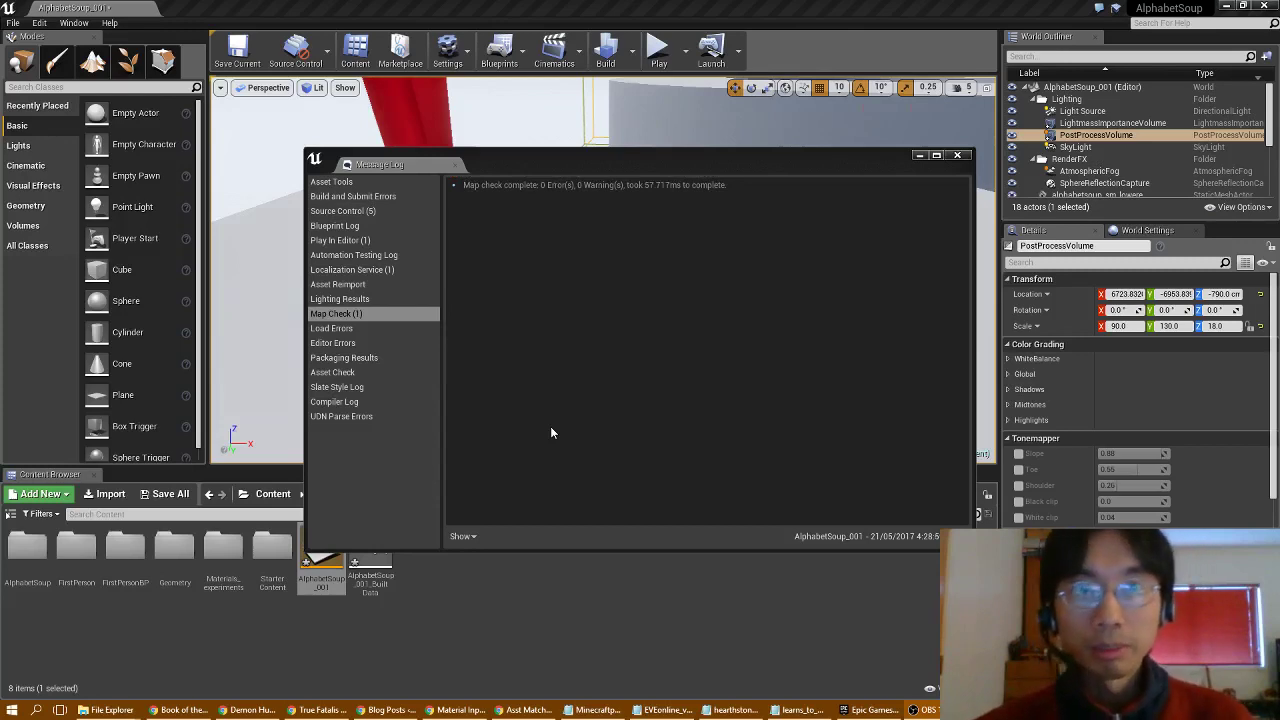
Save all changes, including the built lighting data, and close the Message Log
click(17, 27)
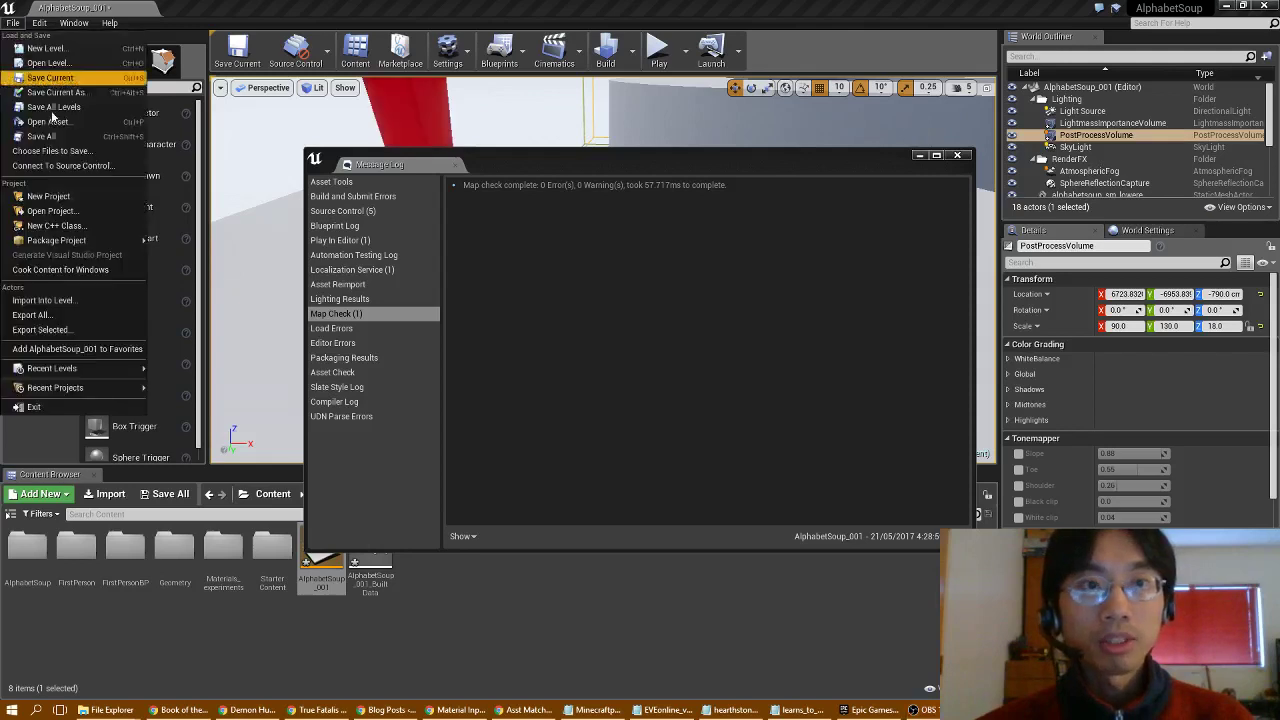
click(45, 143)
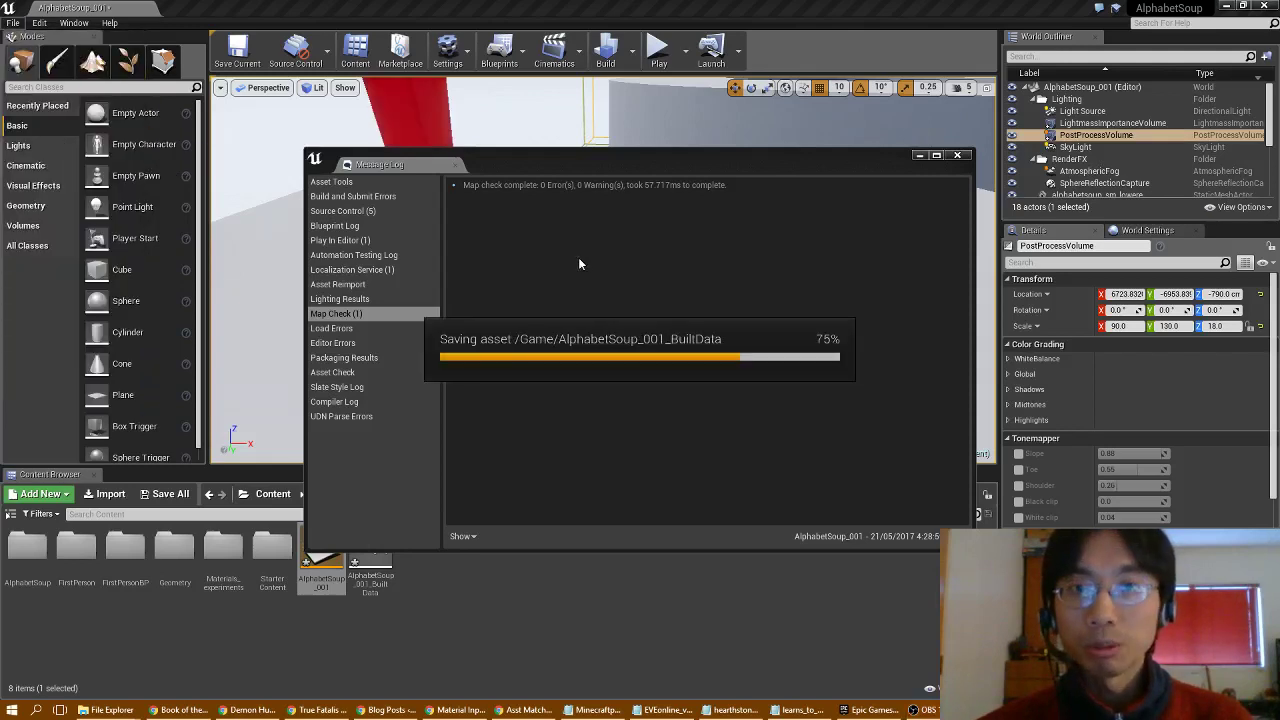
click(958, 156)
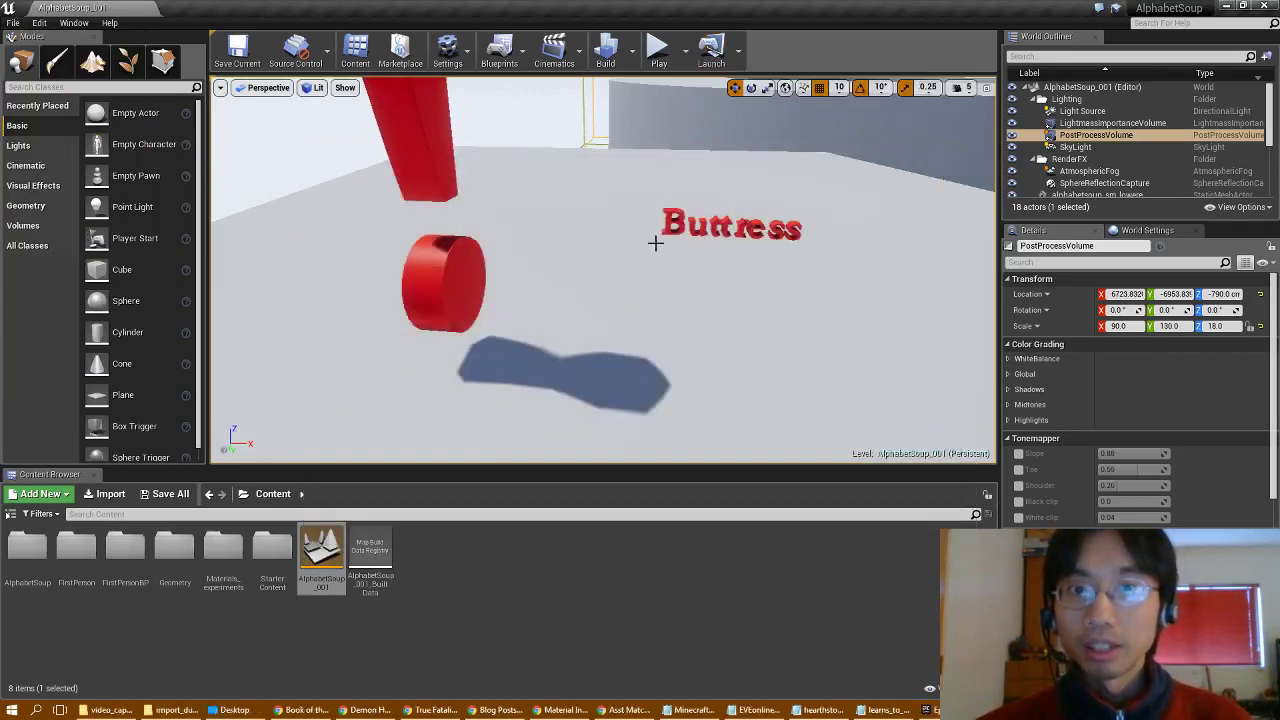
Scale the uppercase S floor mesh to 200 in X and 200 in Z
right_drag(637, 281, 480, 250)
key(d)
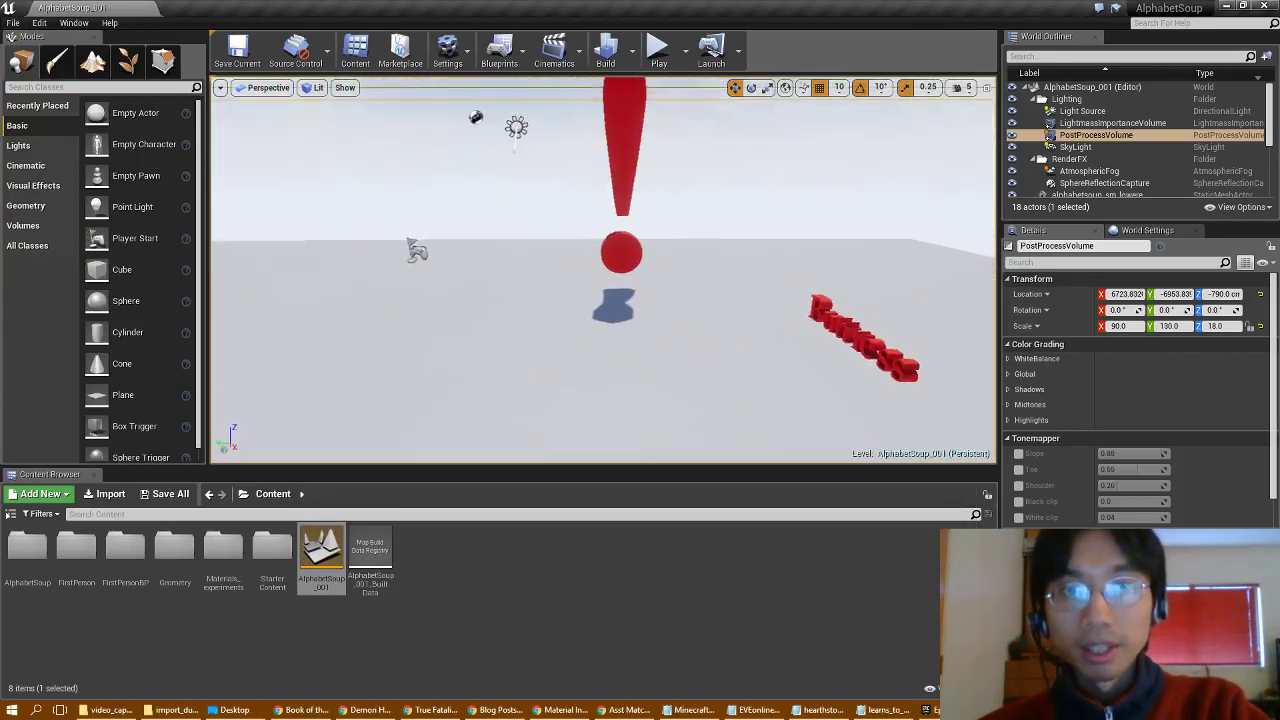
right_drag(590, 270, 618, 250)
key(w)
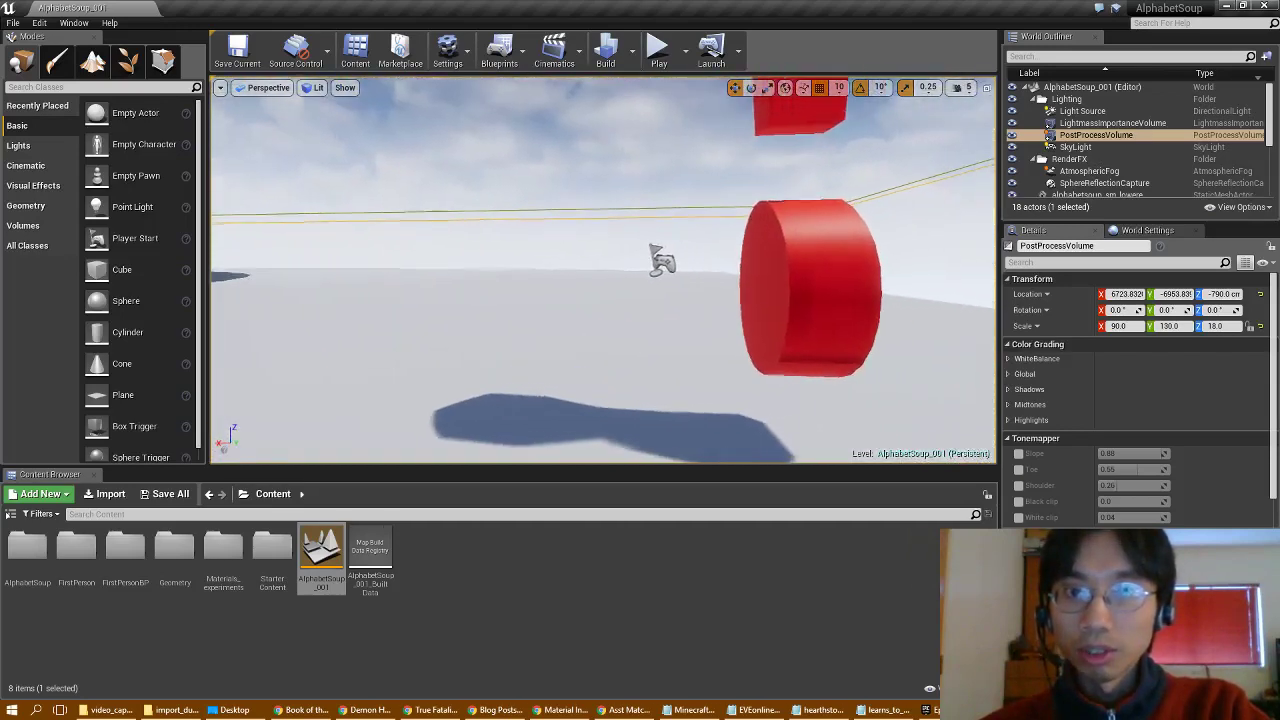
right_drag(640, 300, 592, 250)
click(657, 337)
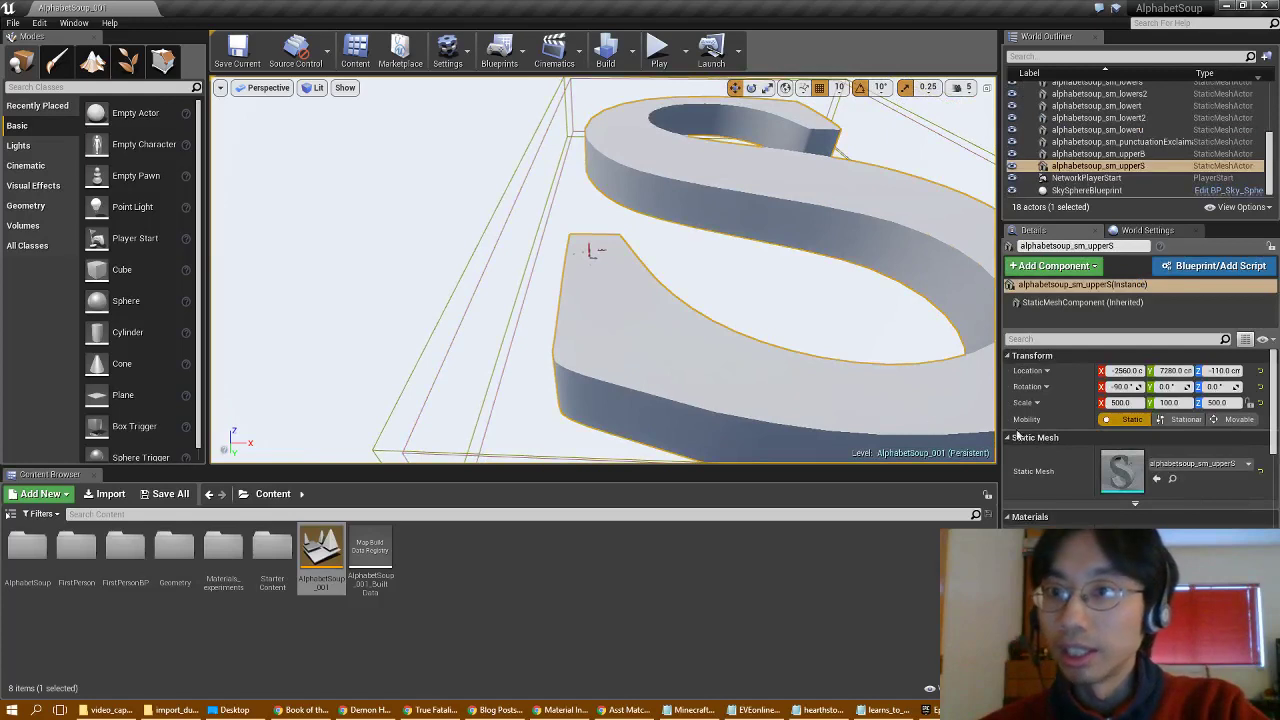
click(1108, 404)
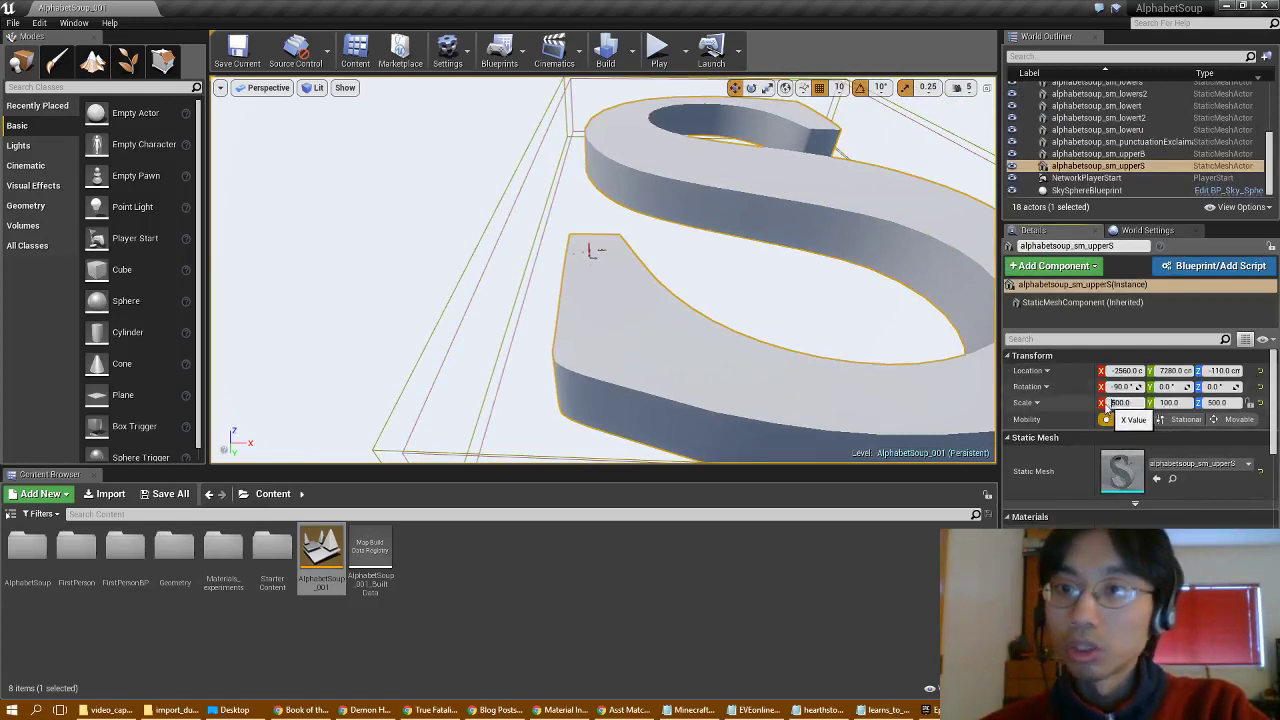
text(2)
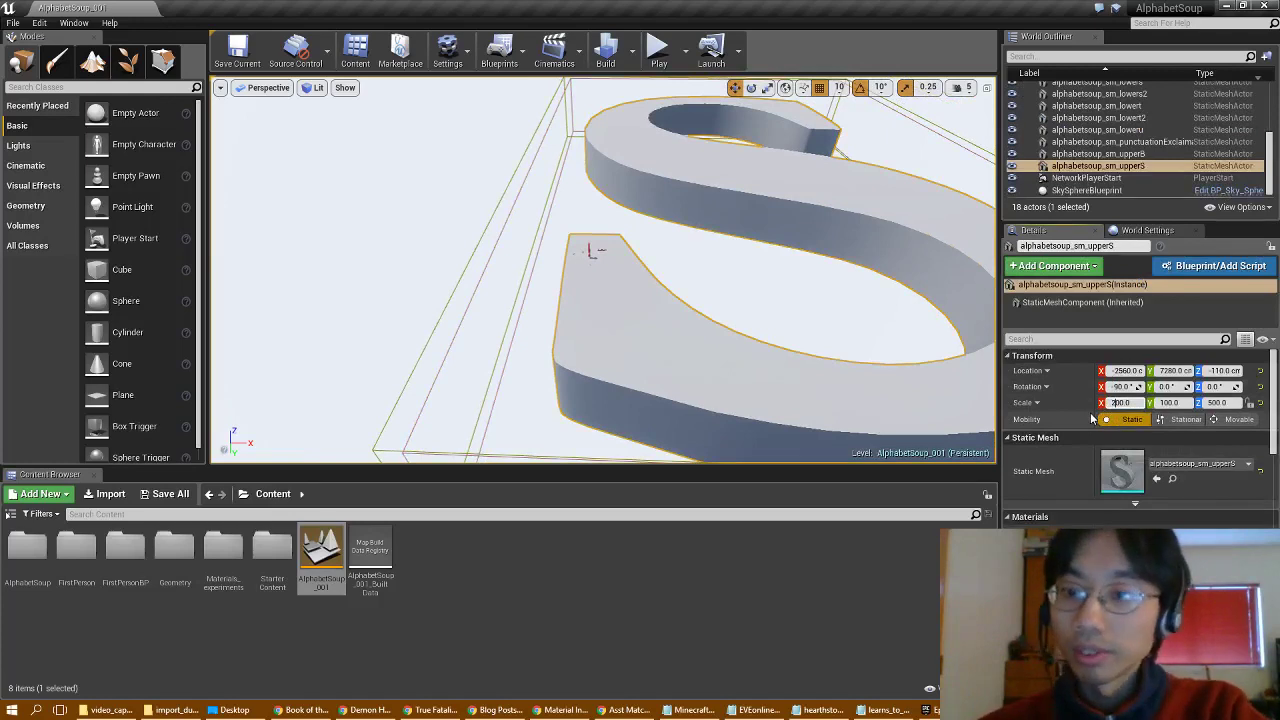
key(Return)
click(1211, 404)
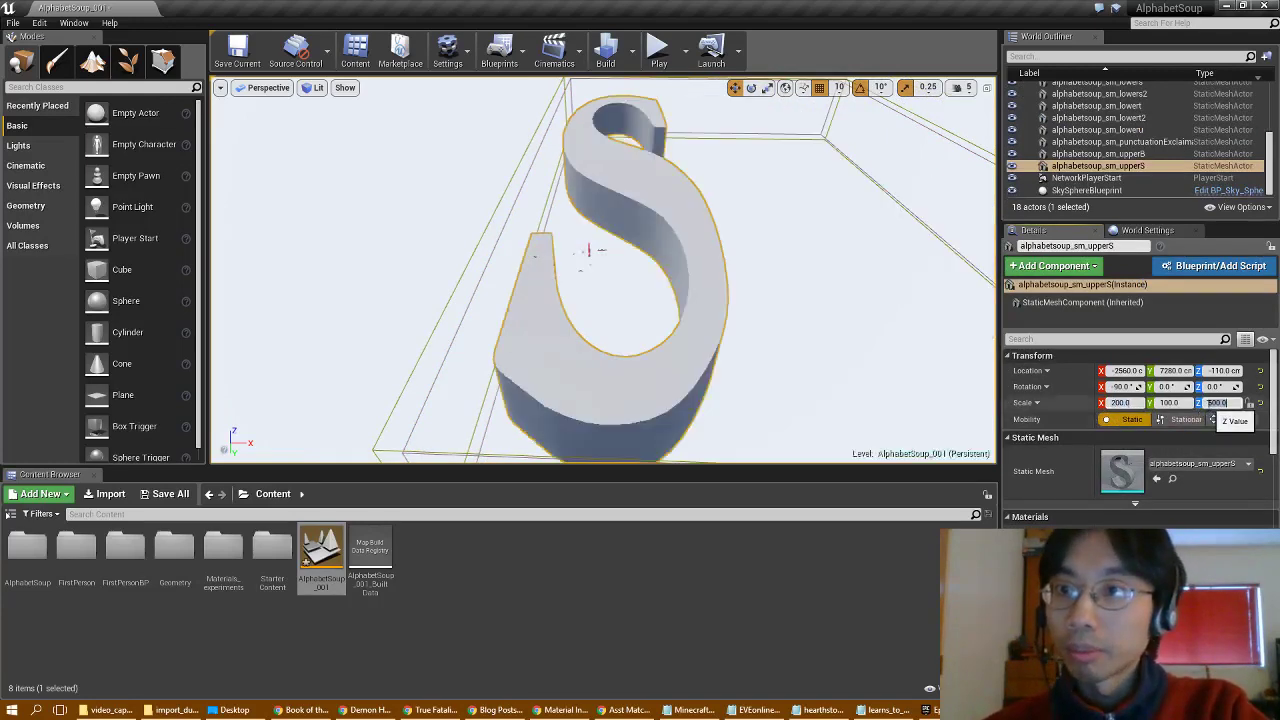
drag(1213, 405, 1204, 410)
text(2)
key(Return)
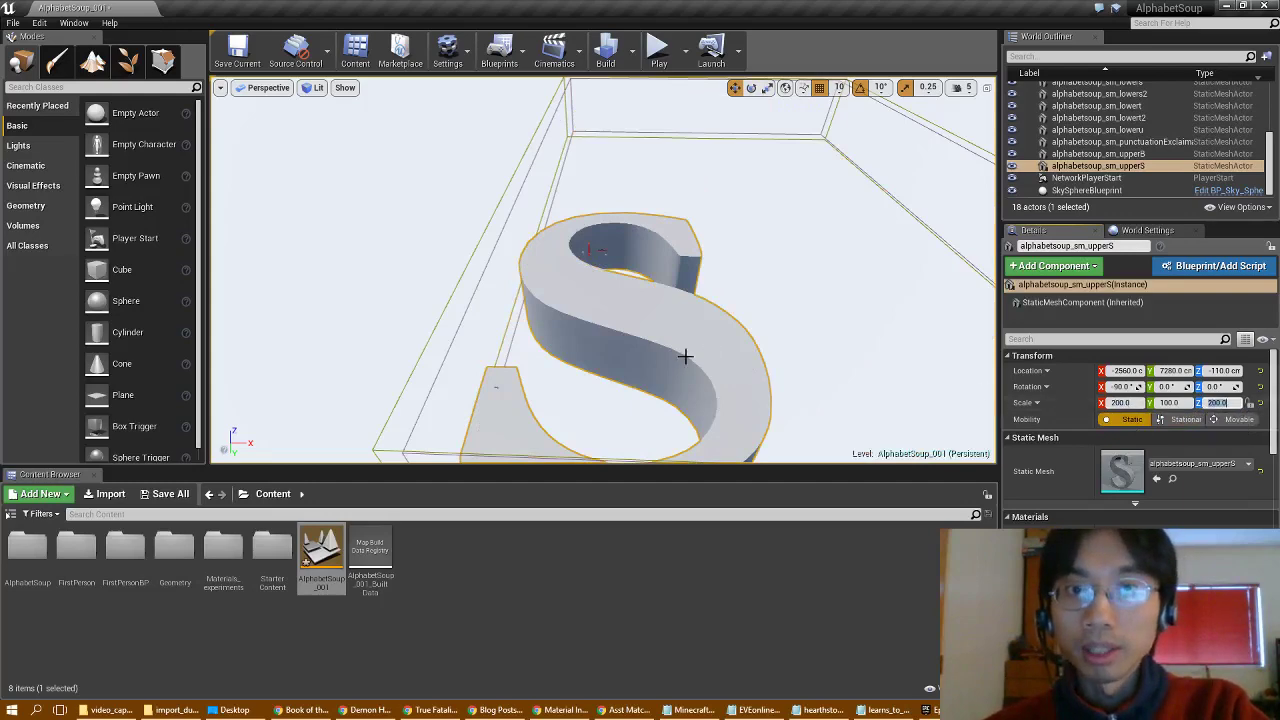
Move the uppercase S mesh horizontally to about X -720, Y 2590 so its lower end sits under the letters
right_drag(686, 356, 688, 414)
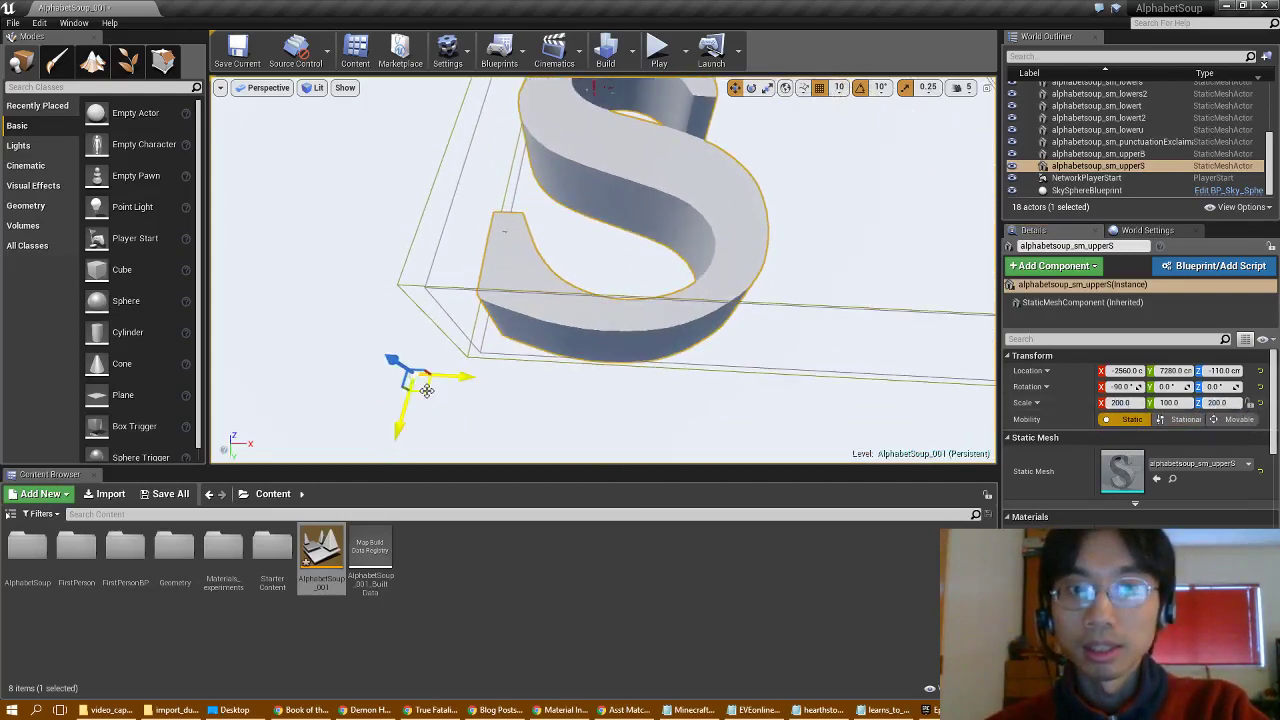
drag(415, 380, 559, 192)
right_drag(559, 192, 555, 144)
key(w)
key(s)
right_drag(530, 235, 675, 252)
drag(420, 320, 427, 328)
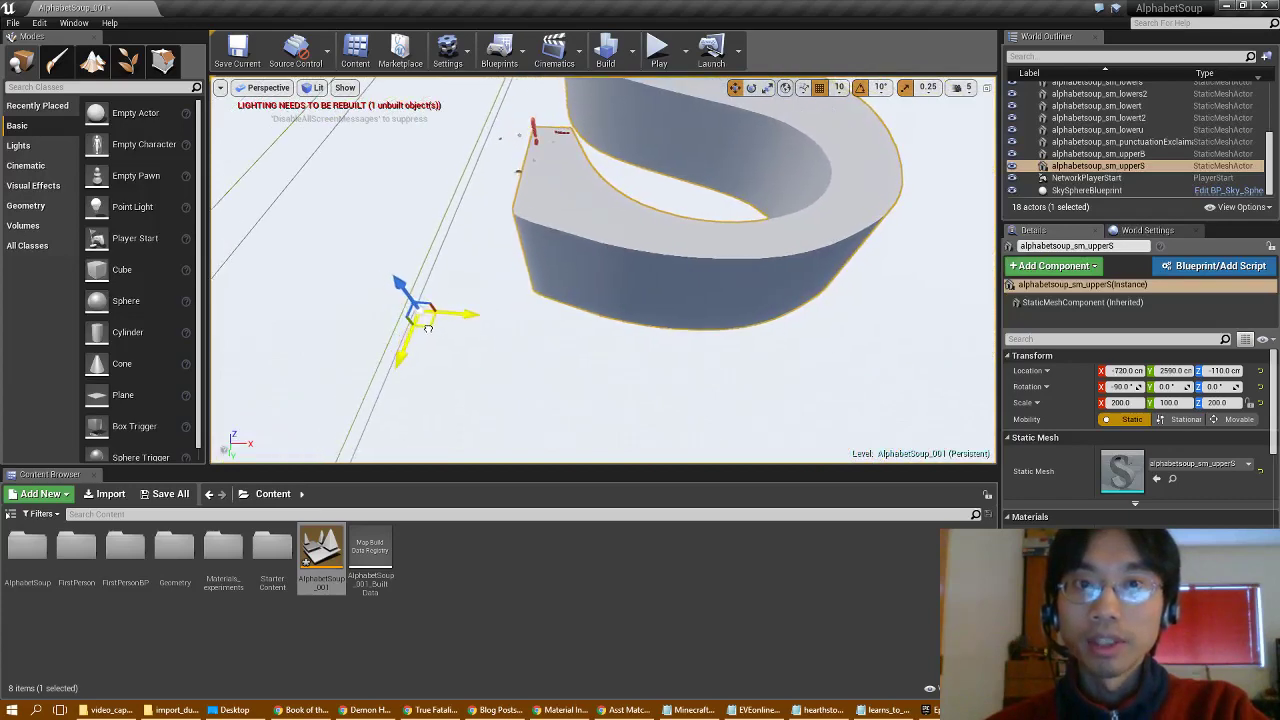
Play-test the level by walking over the enlarged S floor and along its curves to the Buttress letters, and end the session
right_drag(449, 314, 568, 204)
key(w)
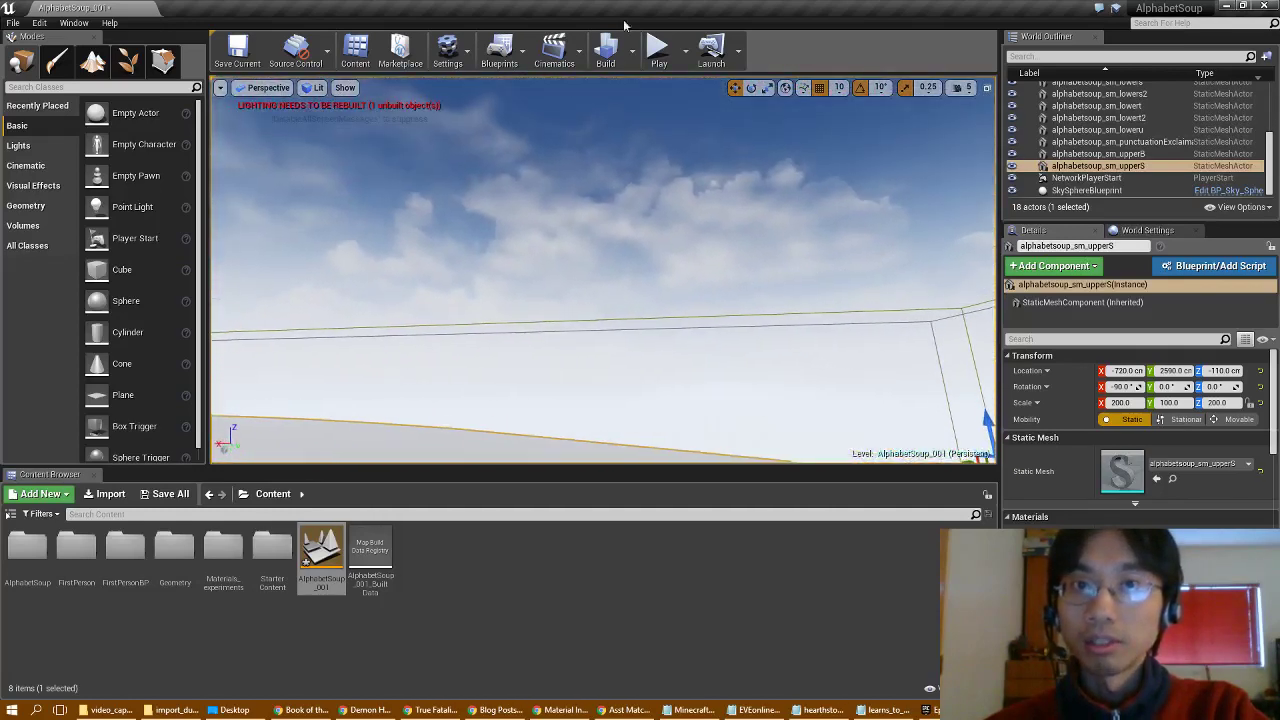
click(657, 52)
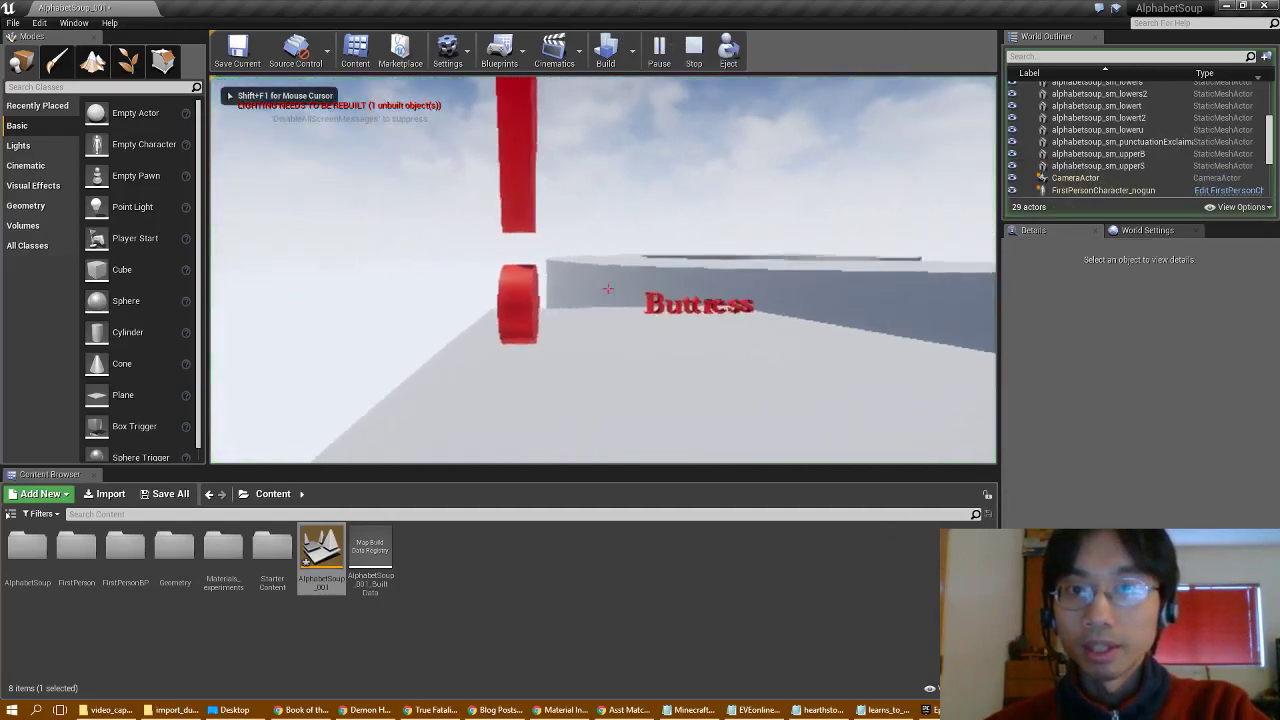
key(w)
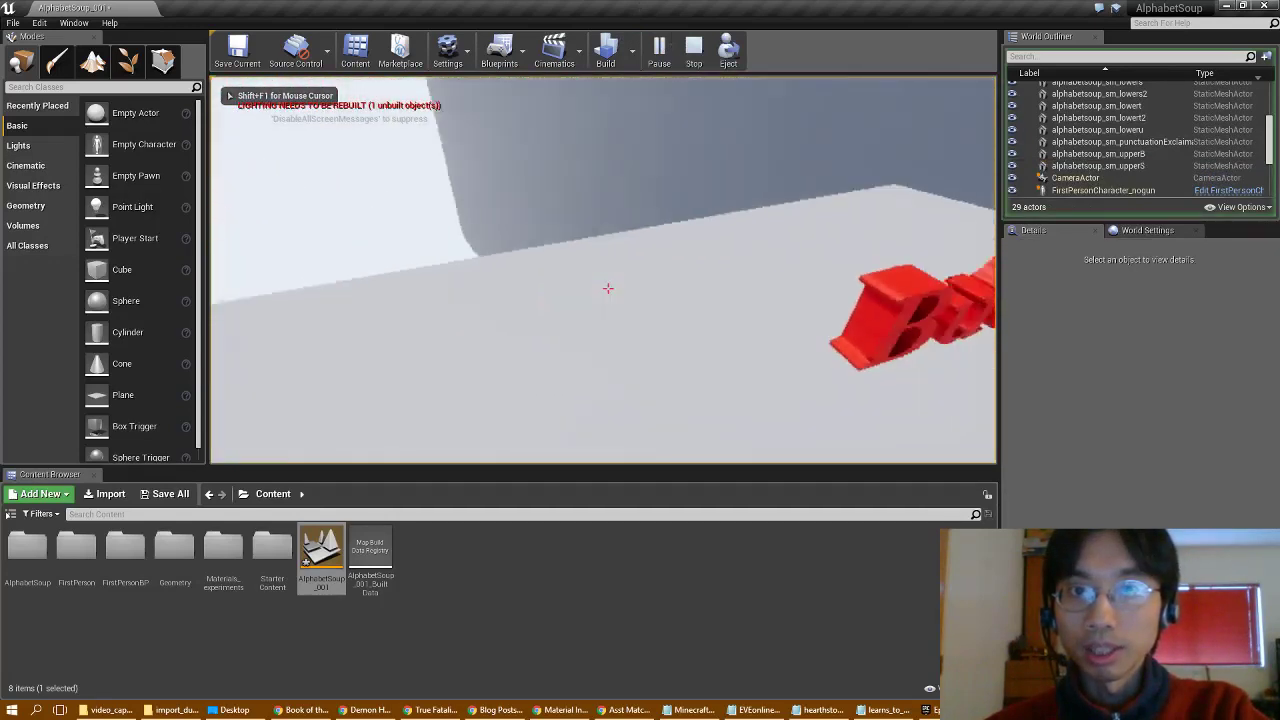
key(s)
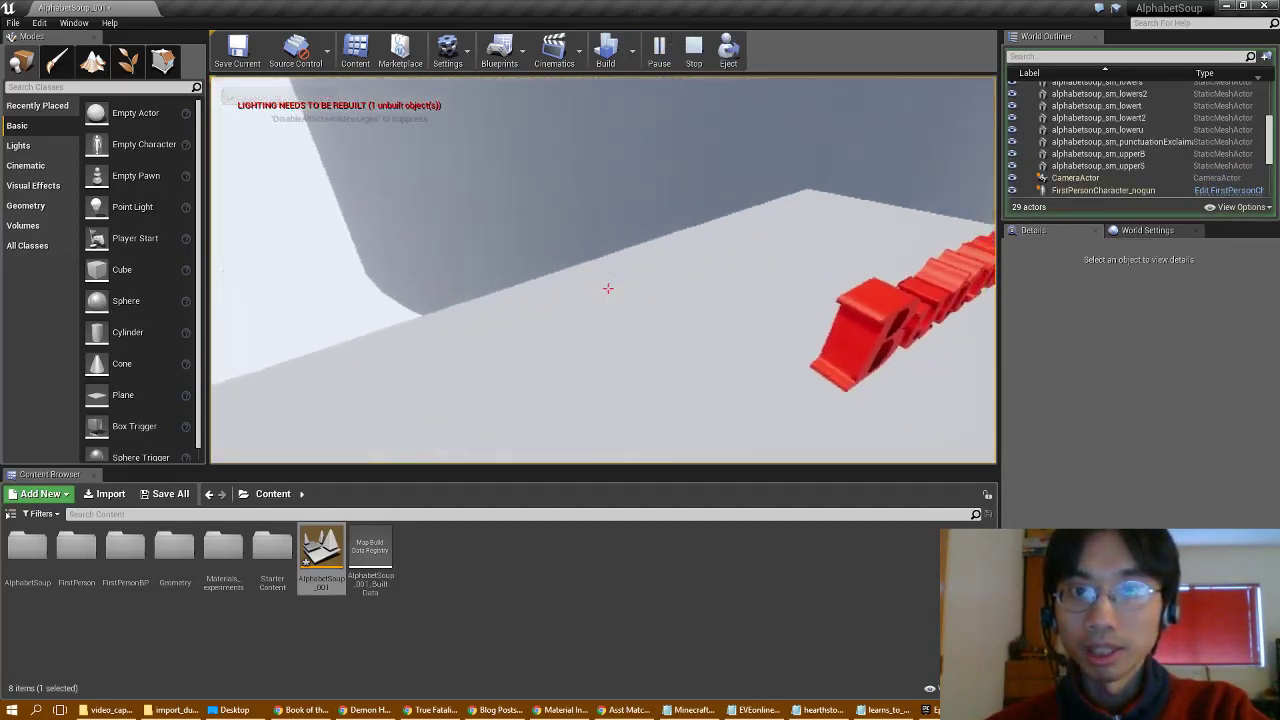
key(w)
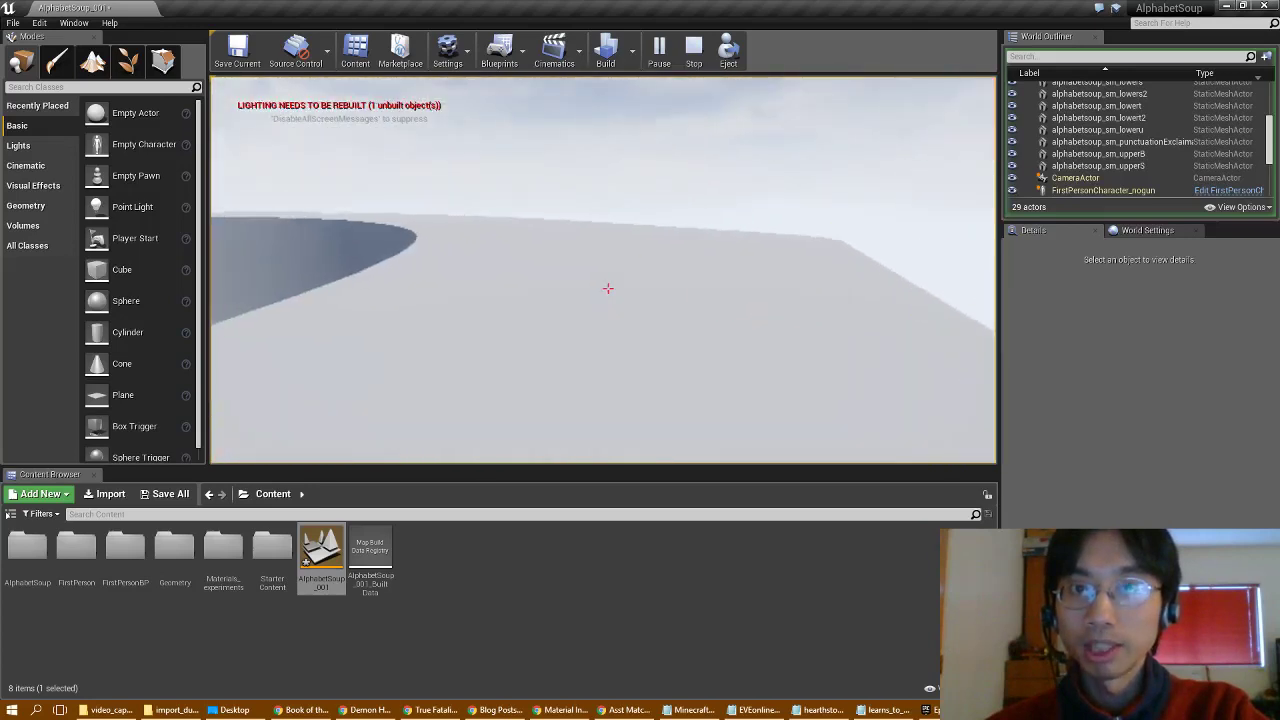
key(w)
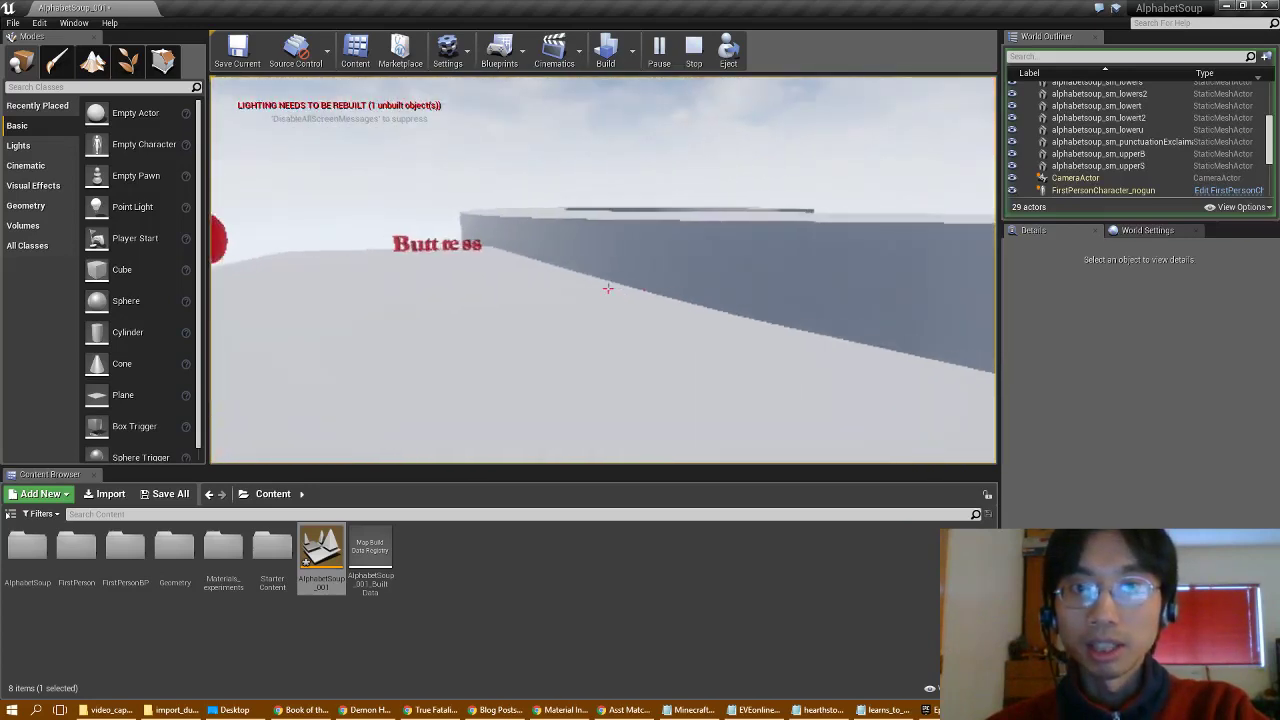
key(w)
key(w)
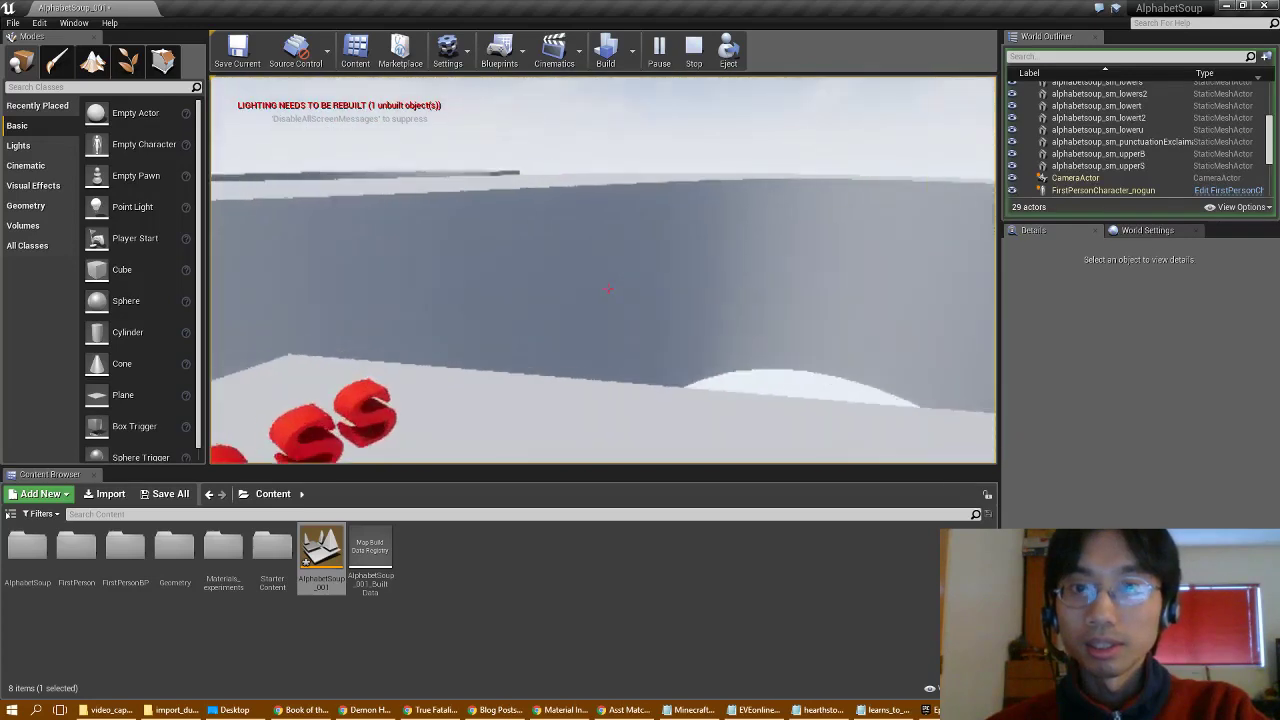
key(w)
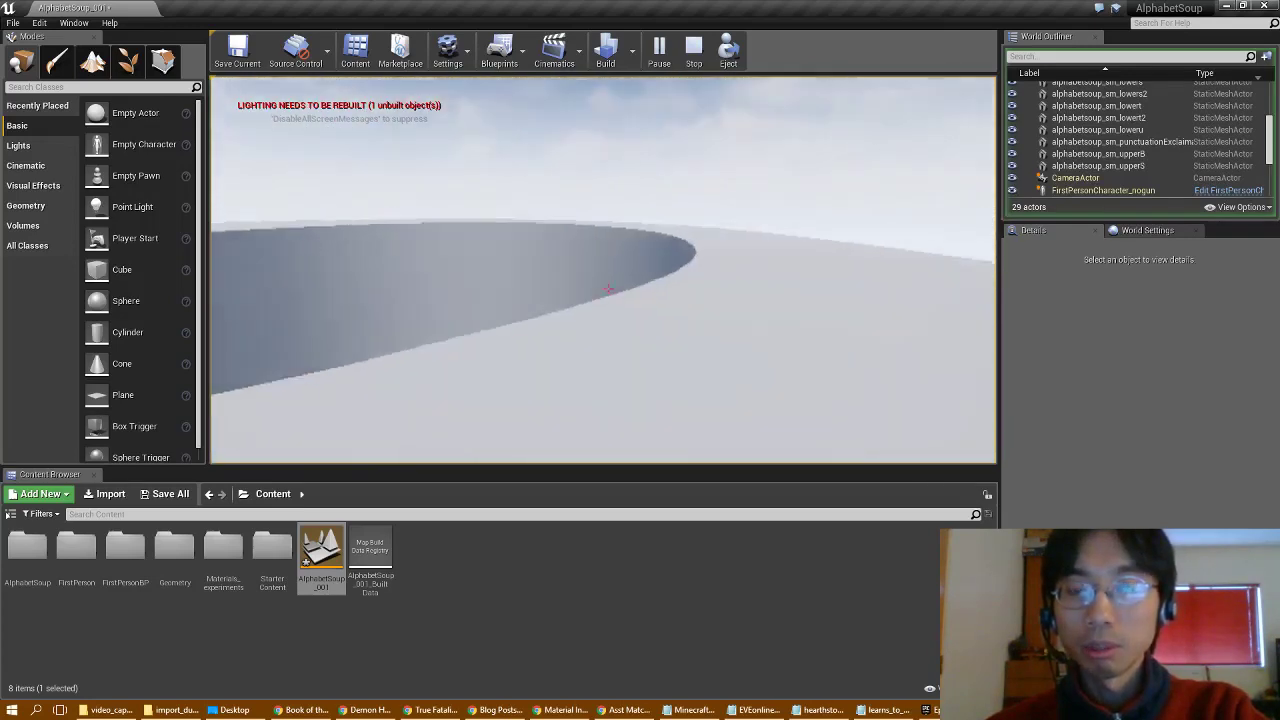
key(w)
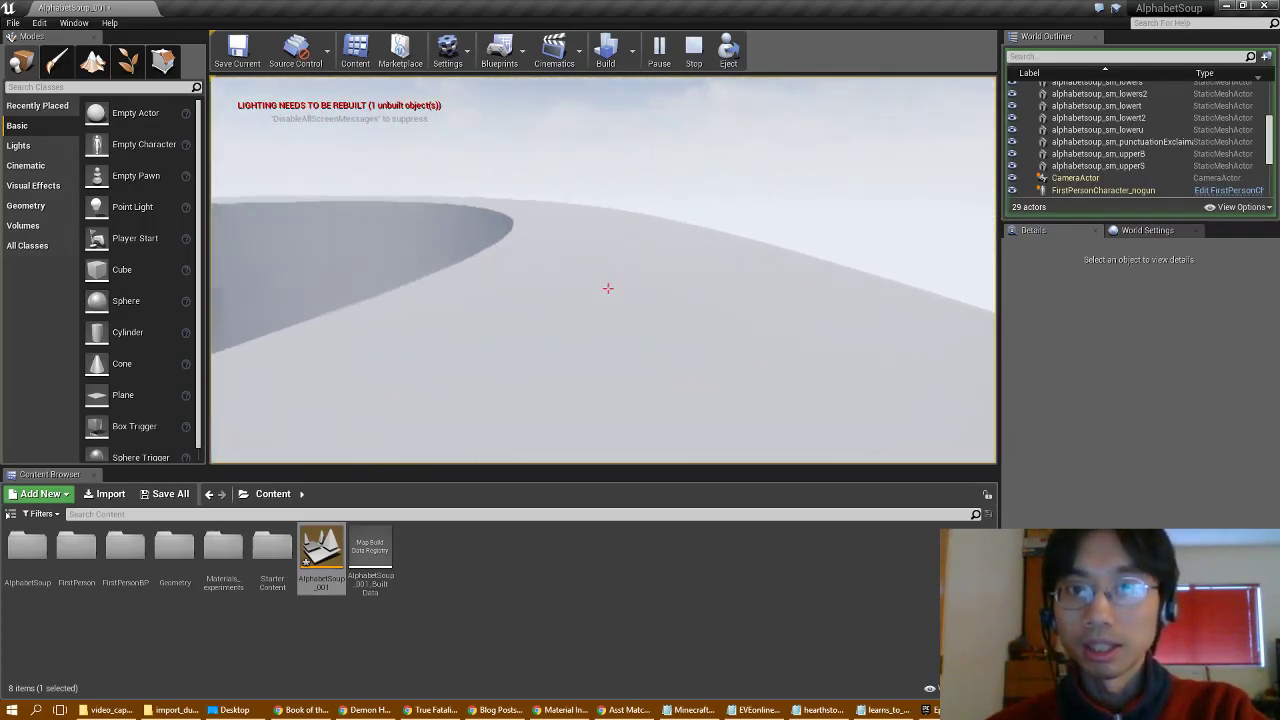
key(w)
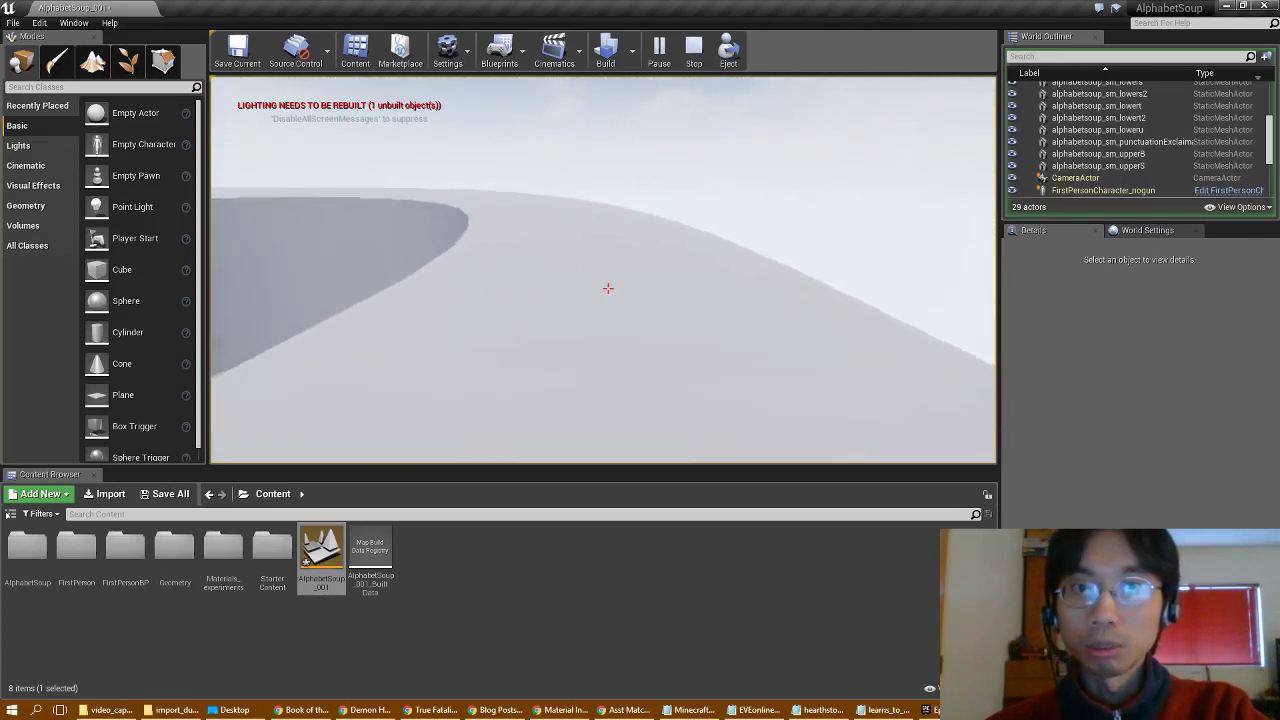
key(w)
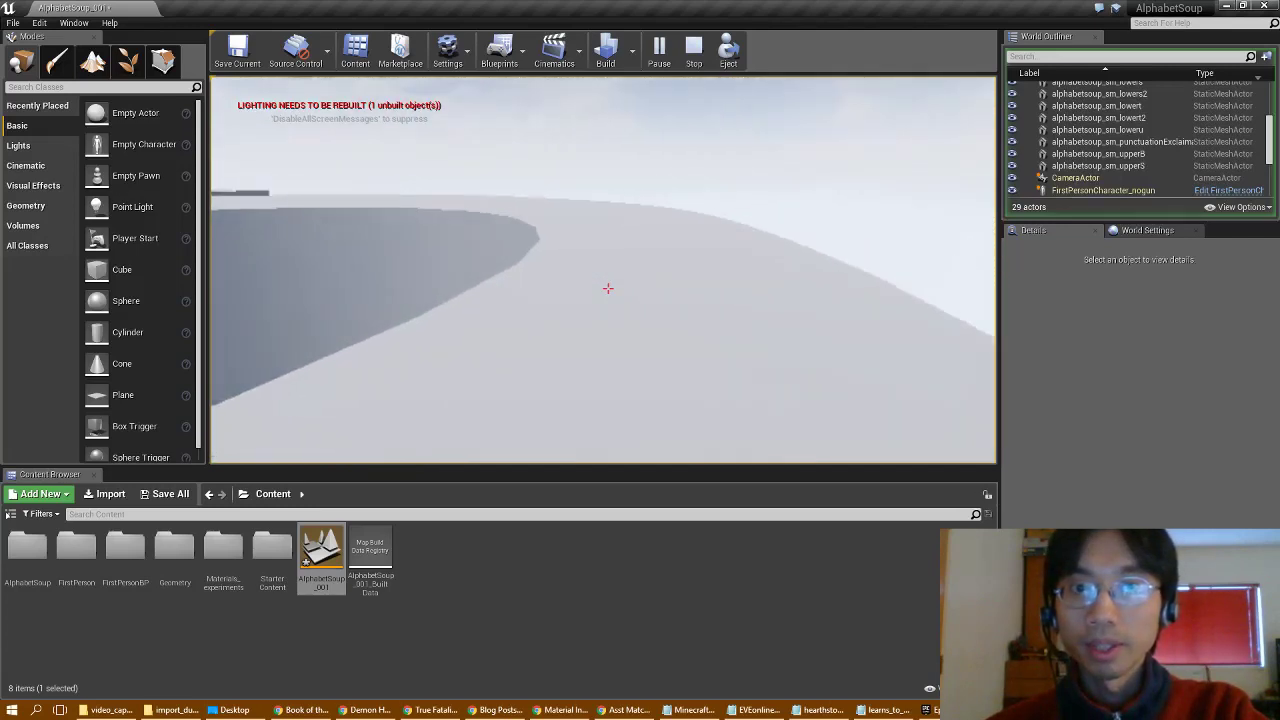
key(w)
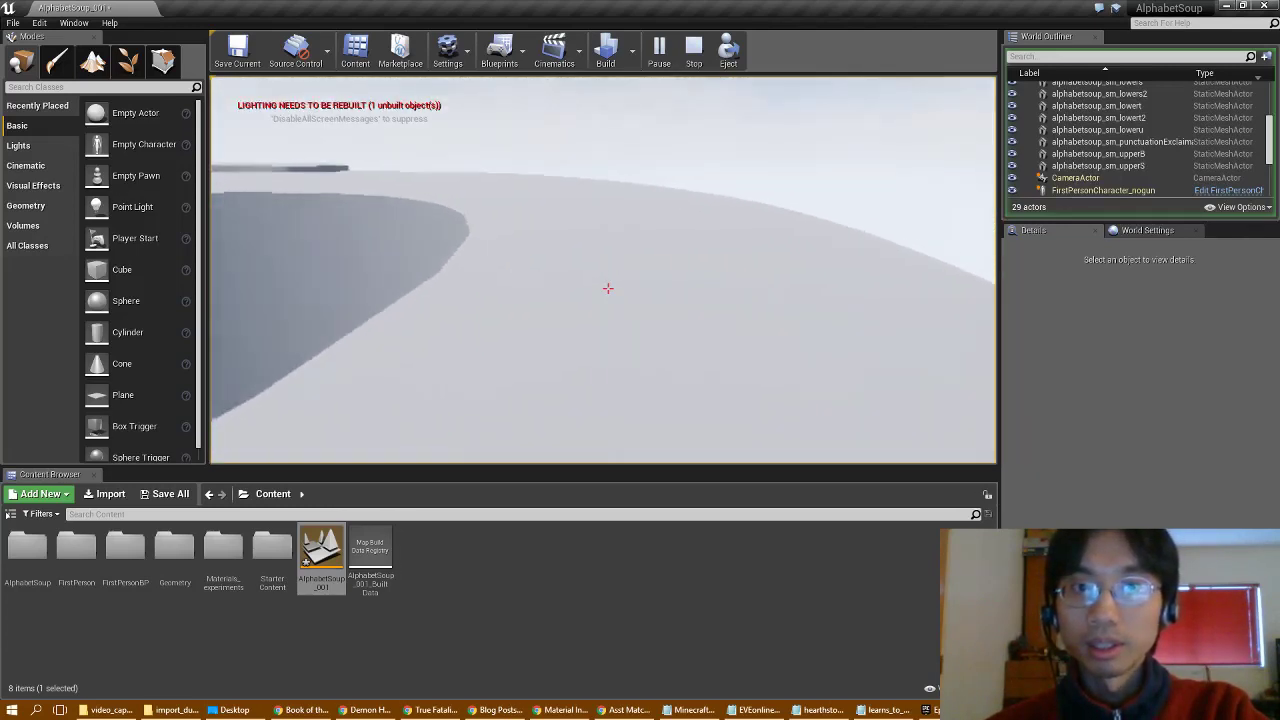
key(w)
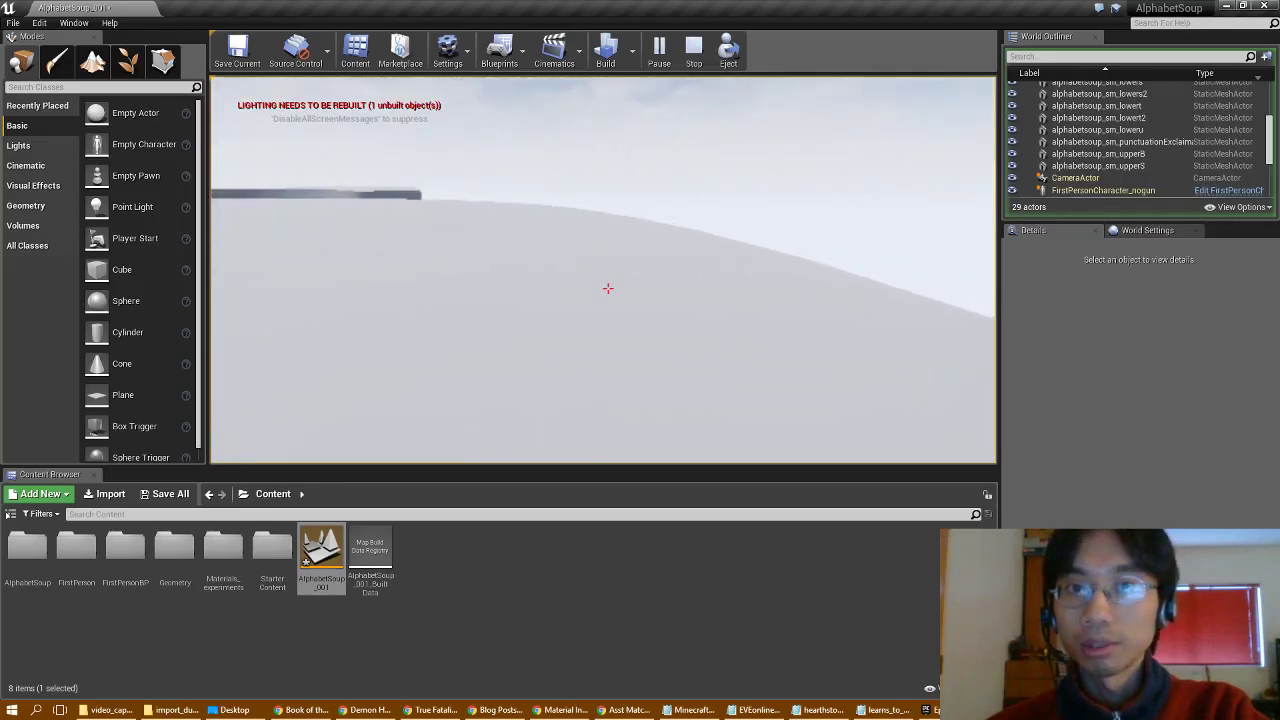
key(w)
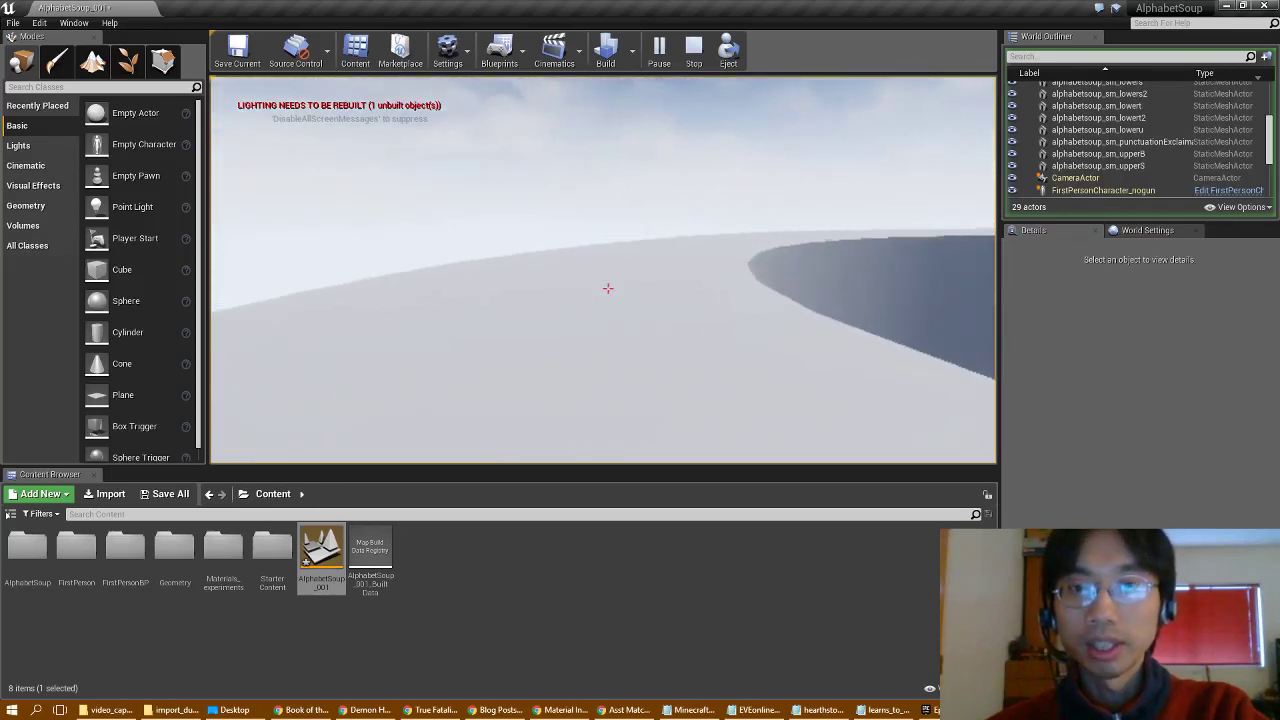
key(w)
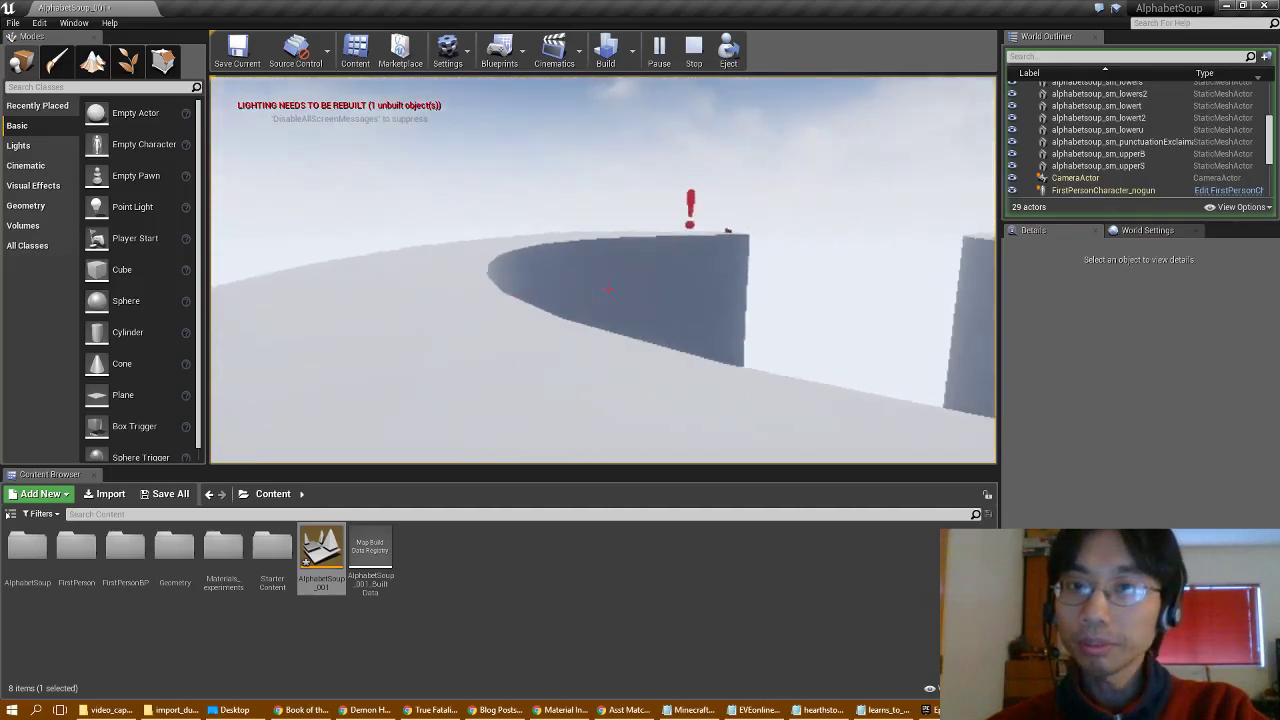
key(w)
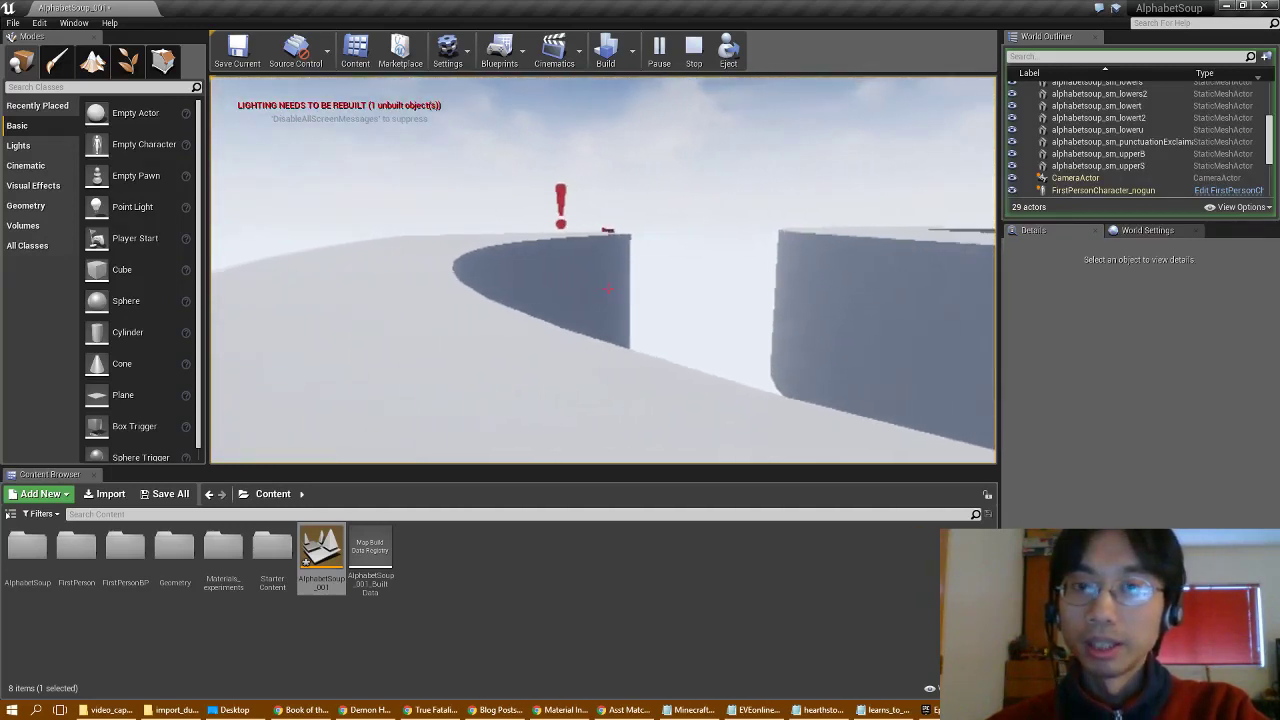
key(w)
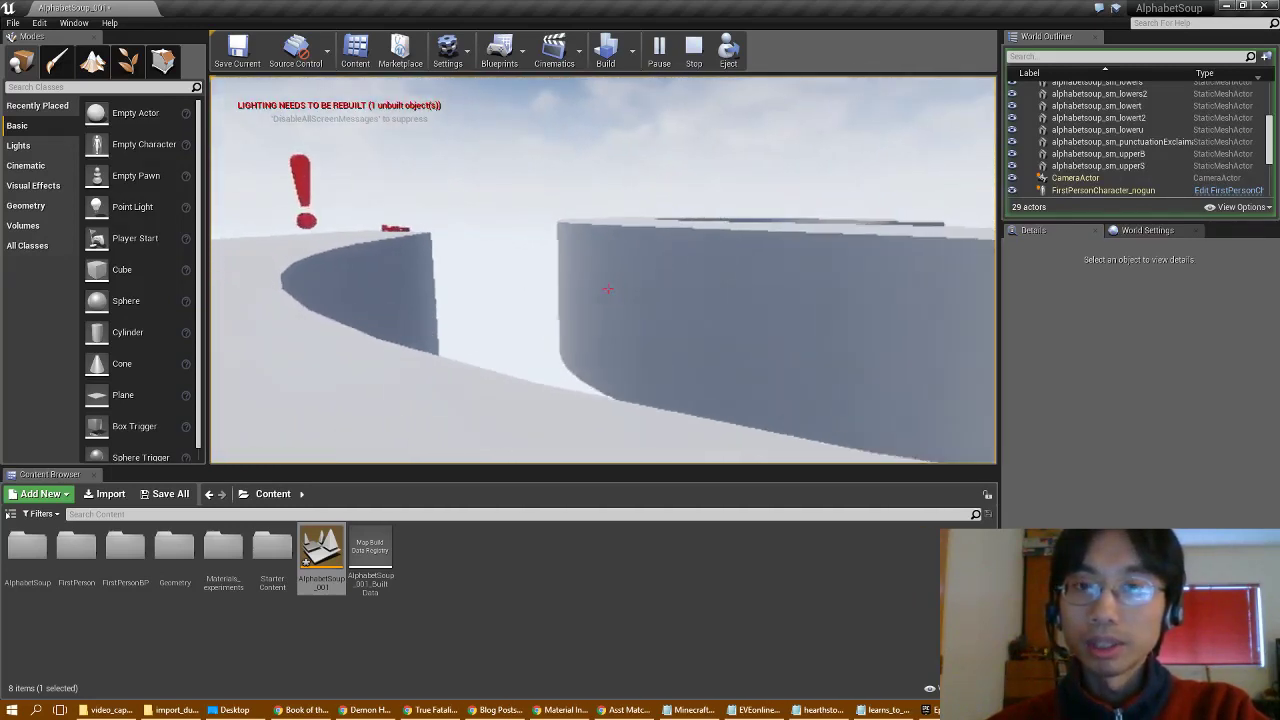
key(w)
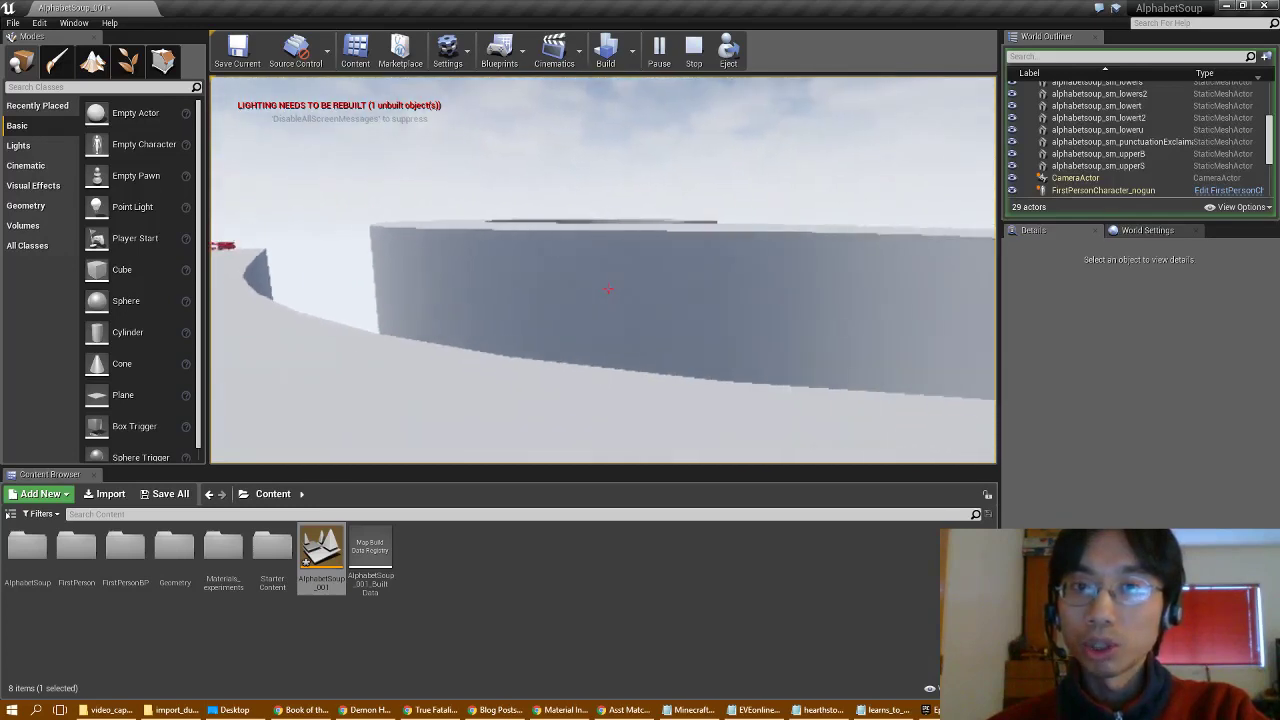
key(w)
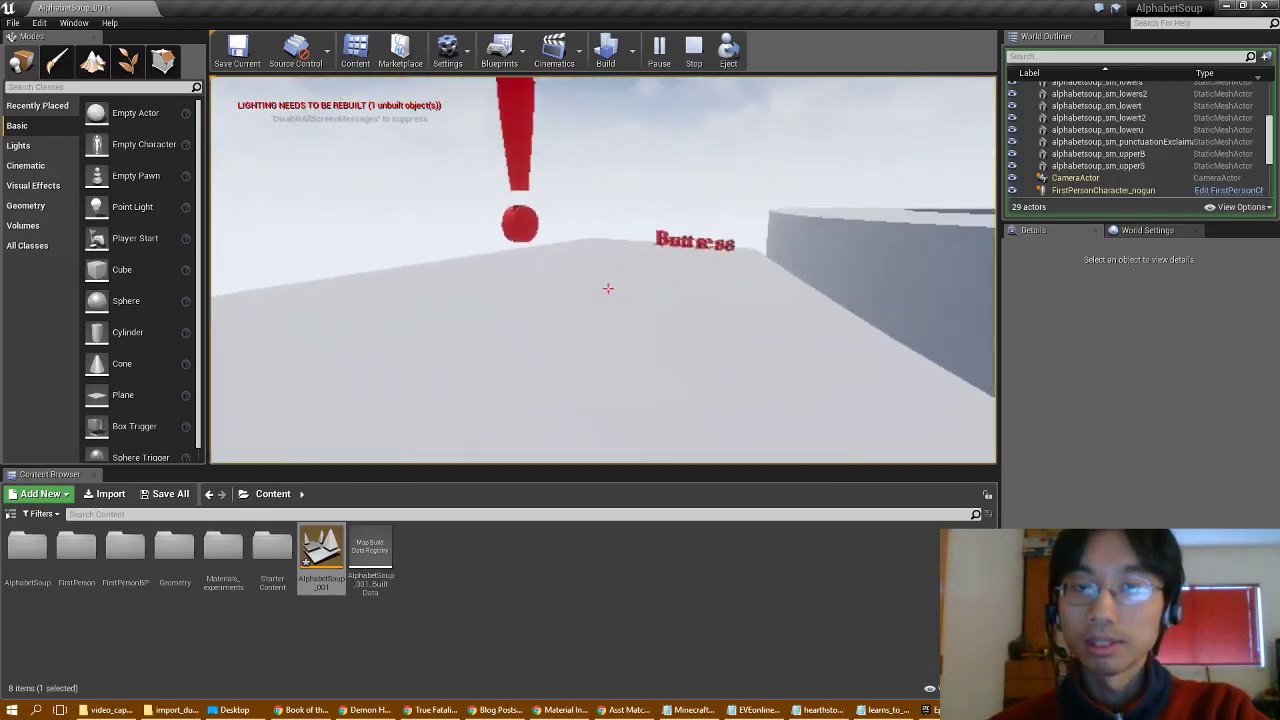
key(w)
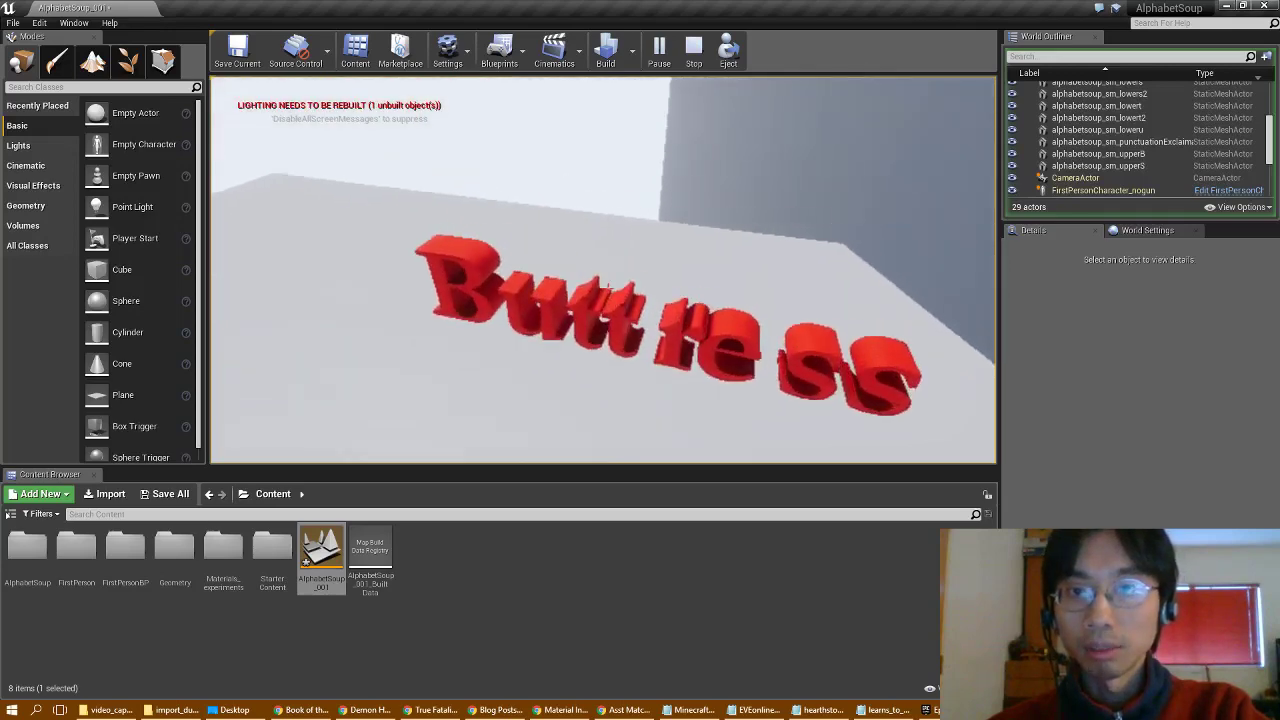
key(Escape)
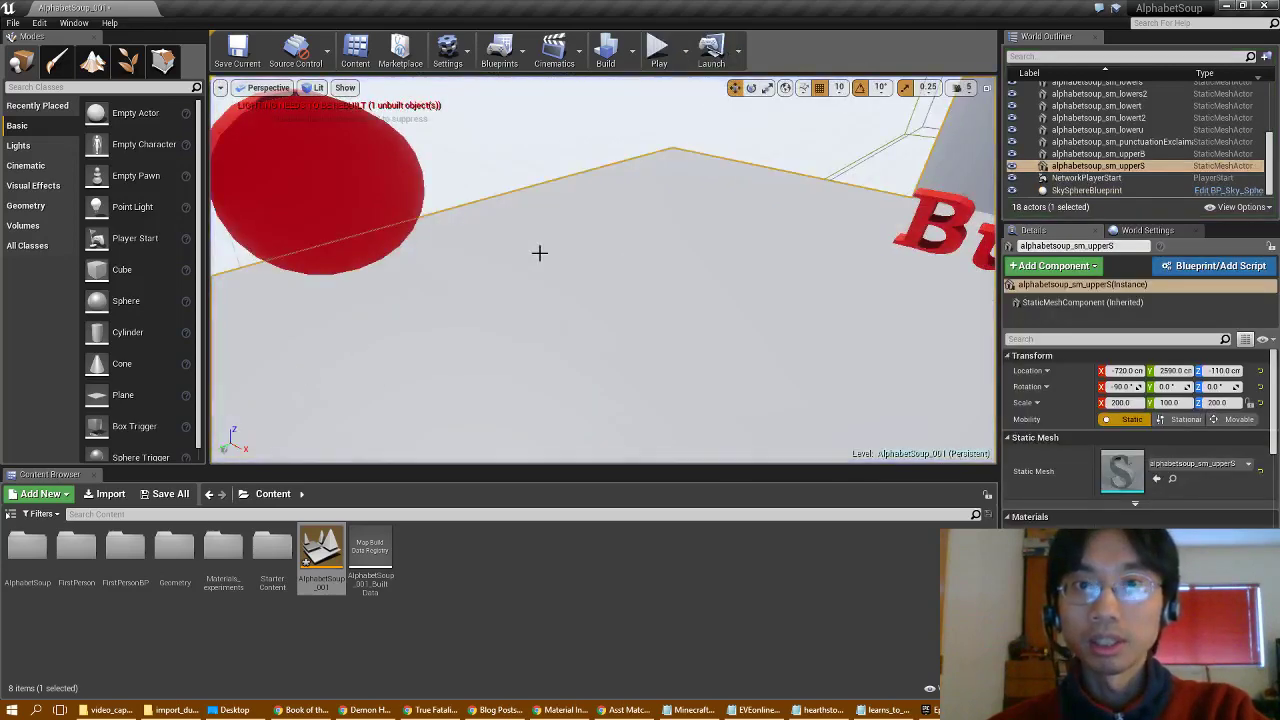
Build all of the level, including its lighting, and close the Message Log
click(634, 62)
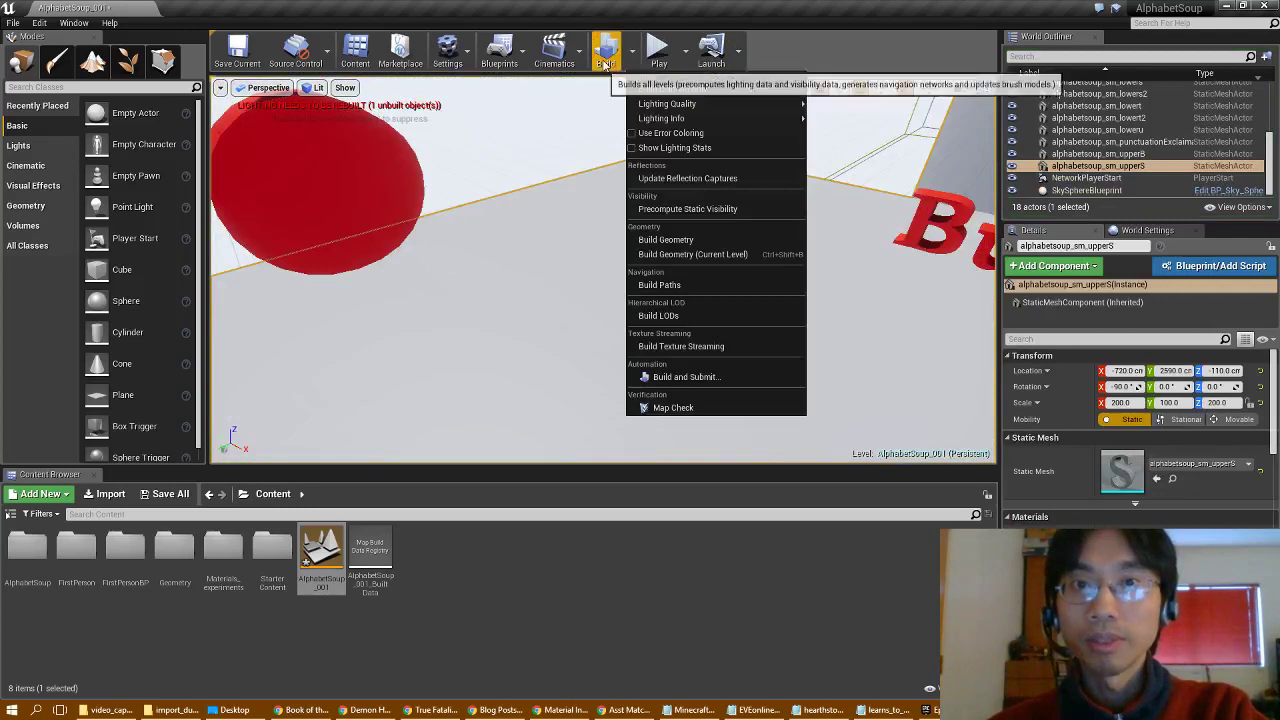
click(606, 50)
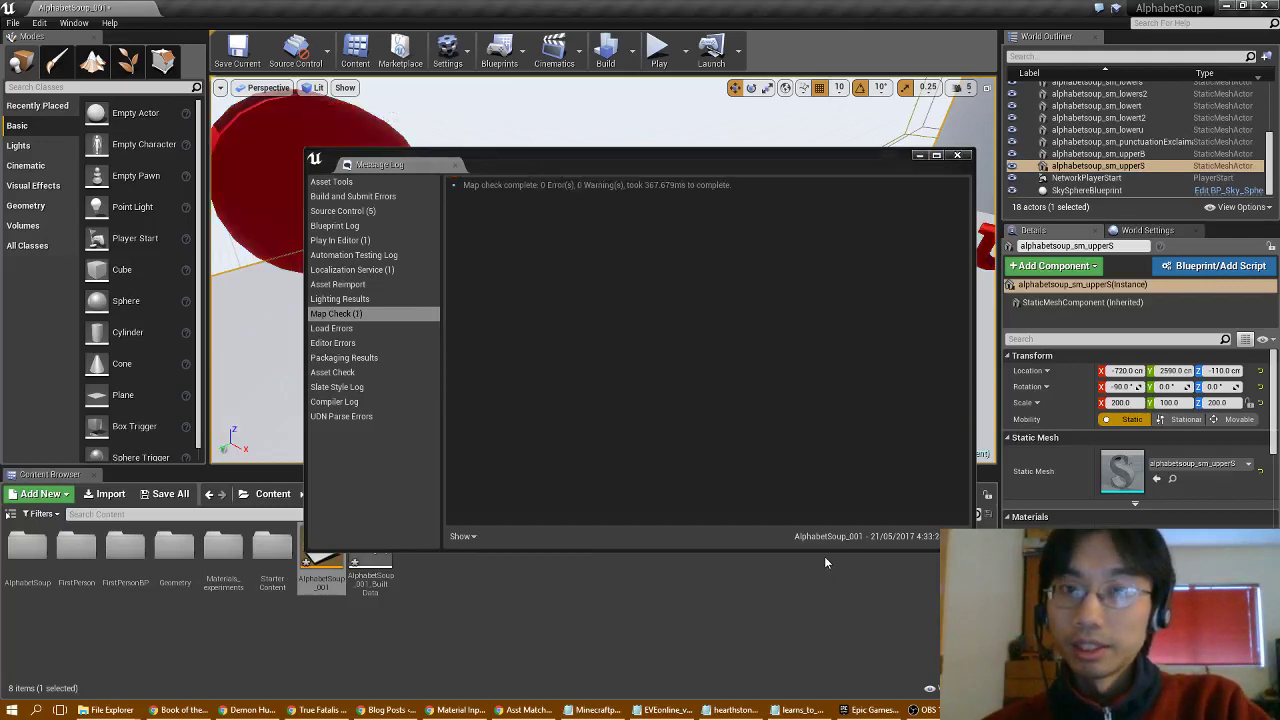
click(960, 156)
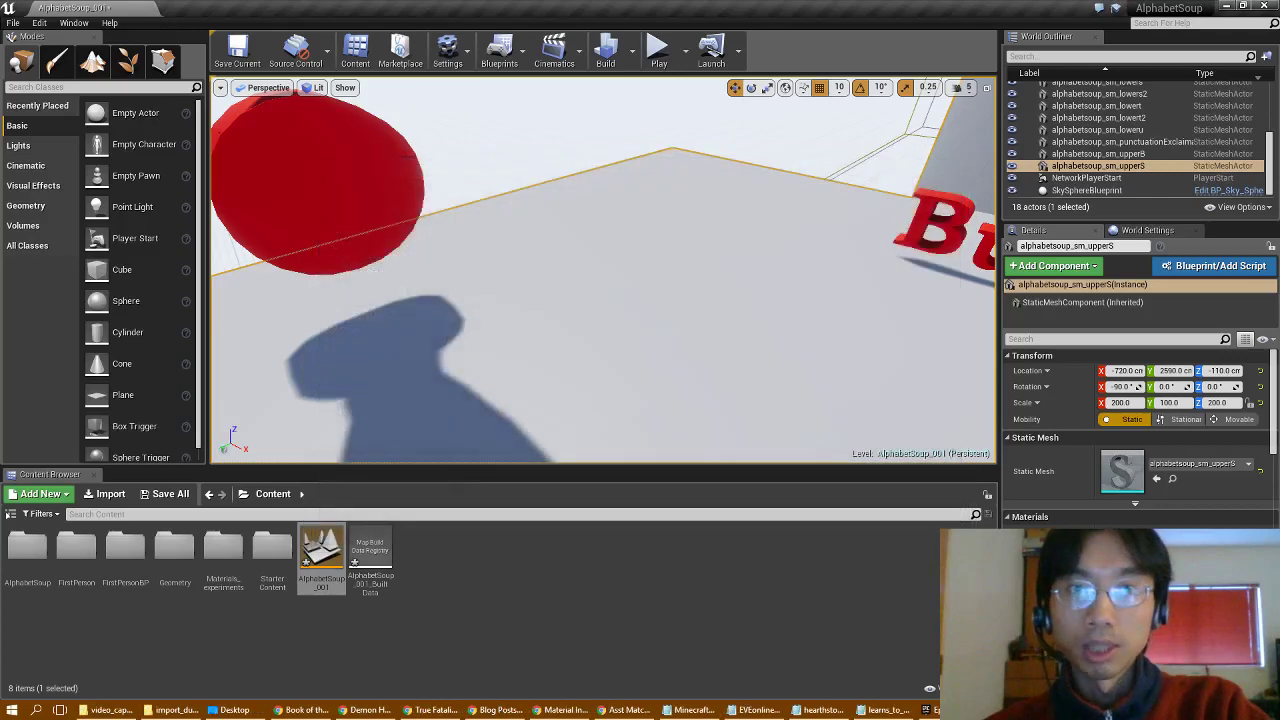
Lower the NetworkPlayerStart to about Z 262 so it sits closer to the S floor
key(s)
mouse_move(484, 306)
right_down()
mouse_move(440, 310)
mouse_move(454, 304)
mouse_move(456, 270)
mouse_move(490, 313)
right_up()
key(w)
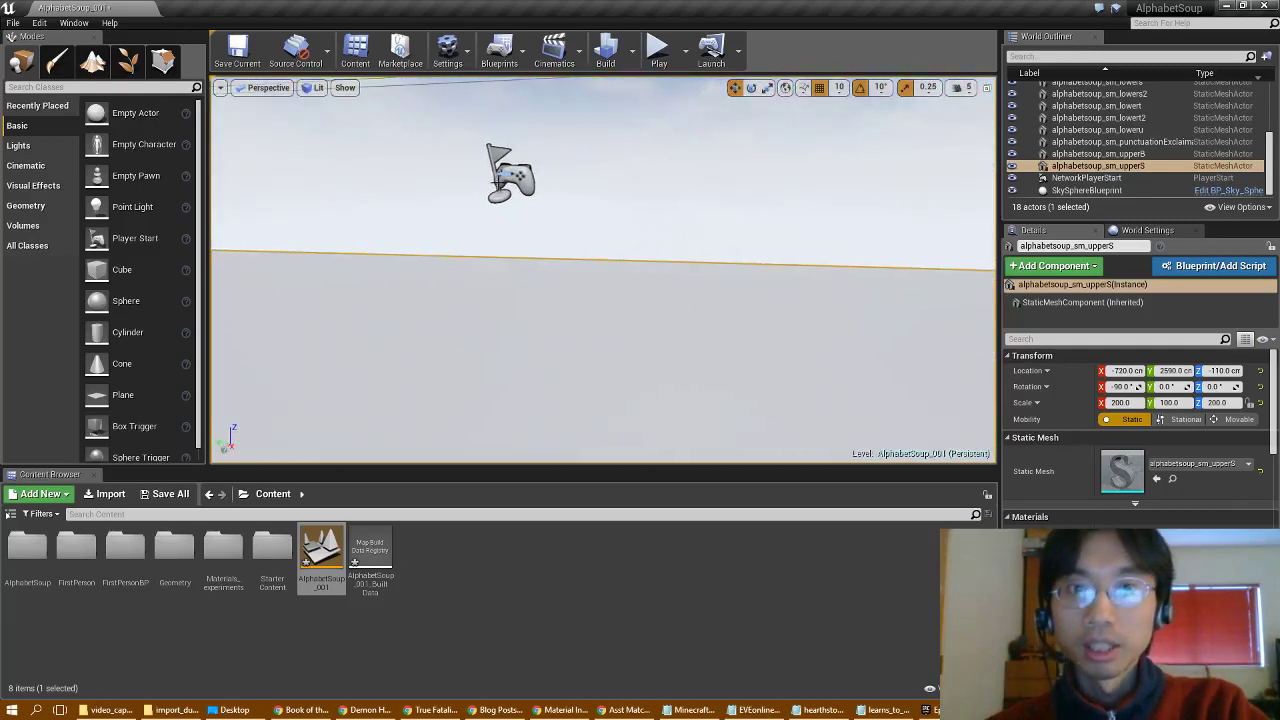
click(513, 197)
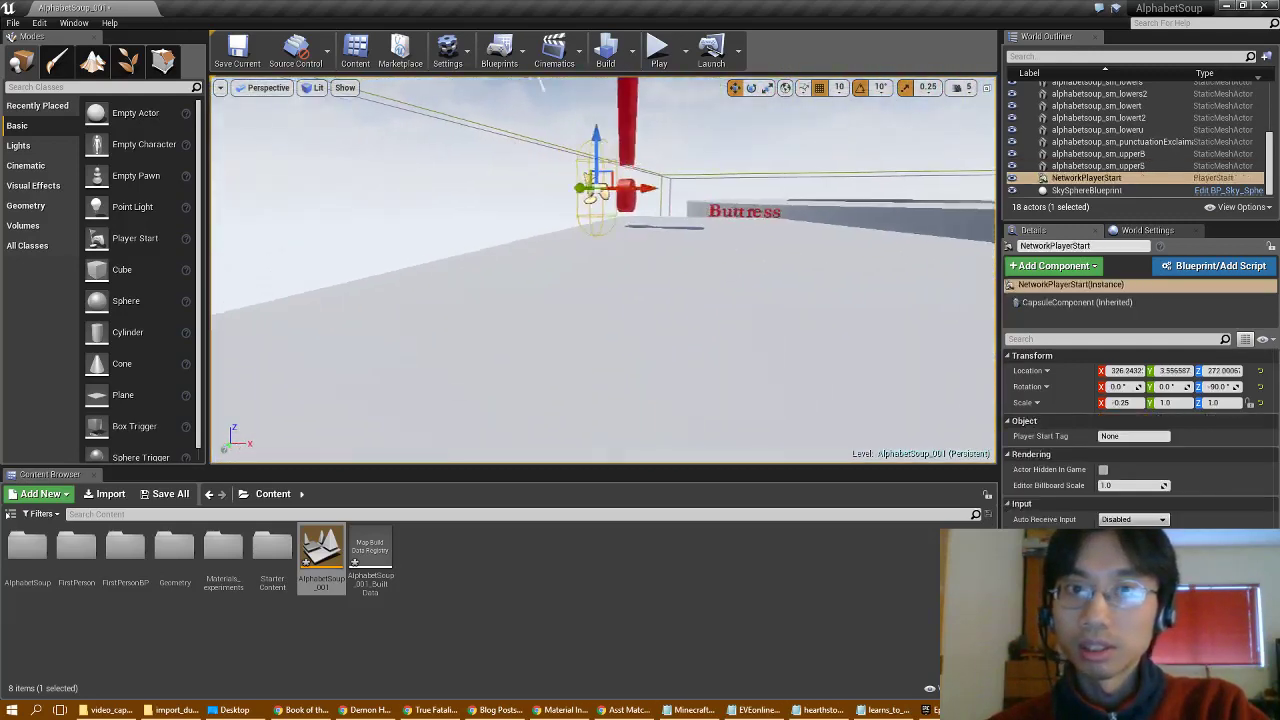
right_drag(490, 313, 490, 313)
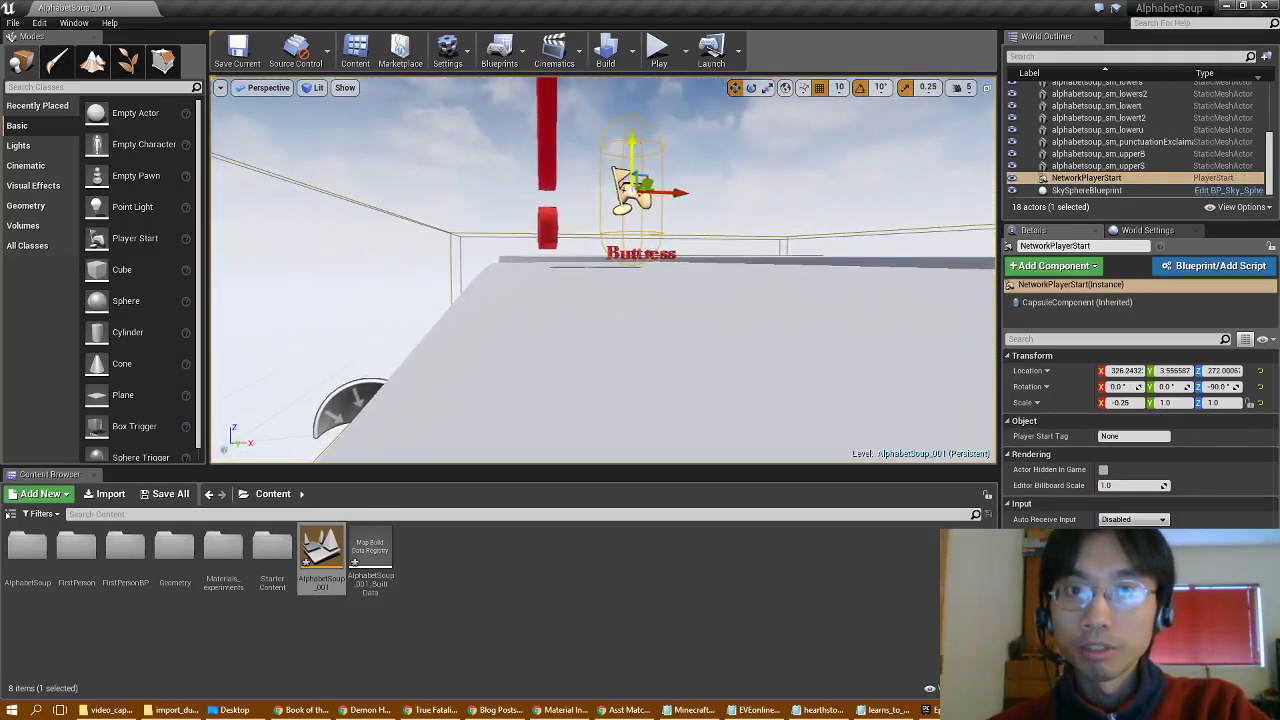
drag(632, 146, 633, 157)
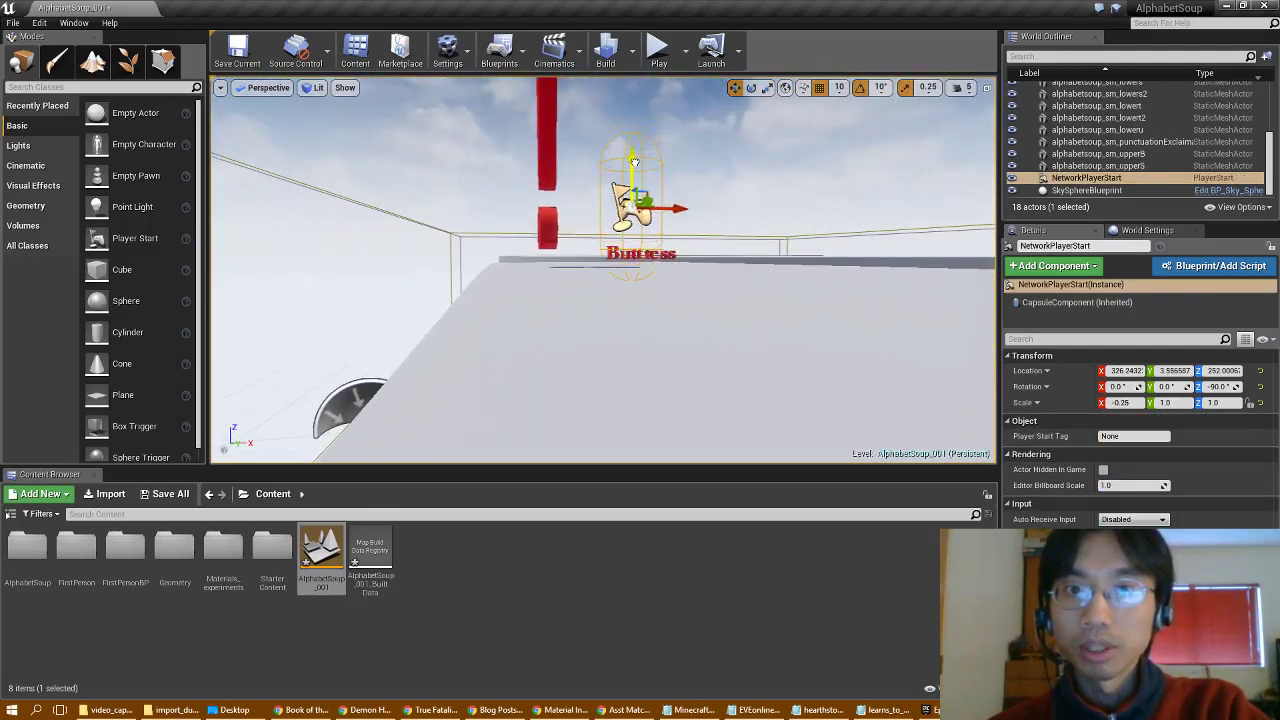
Play-test from the lowered player start, walk past the exclamation mark toward the Buttress letters, and end the session
click(657, 50)
click(650, 110)
key(d)
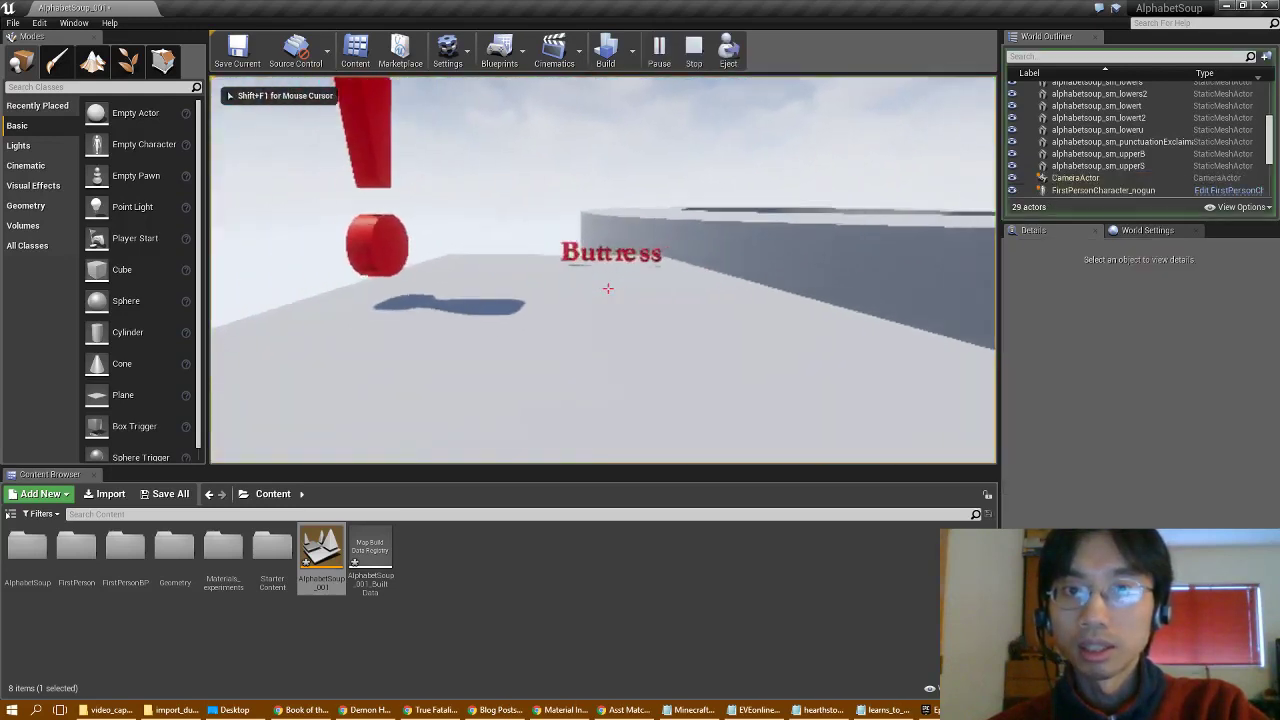
key(w)
key(w)
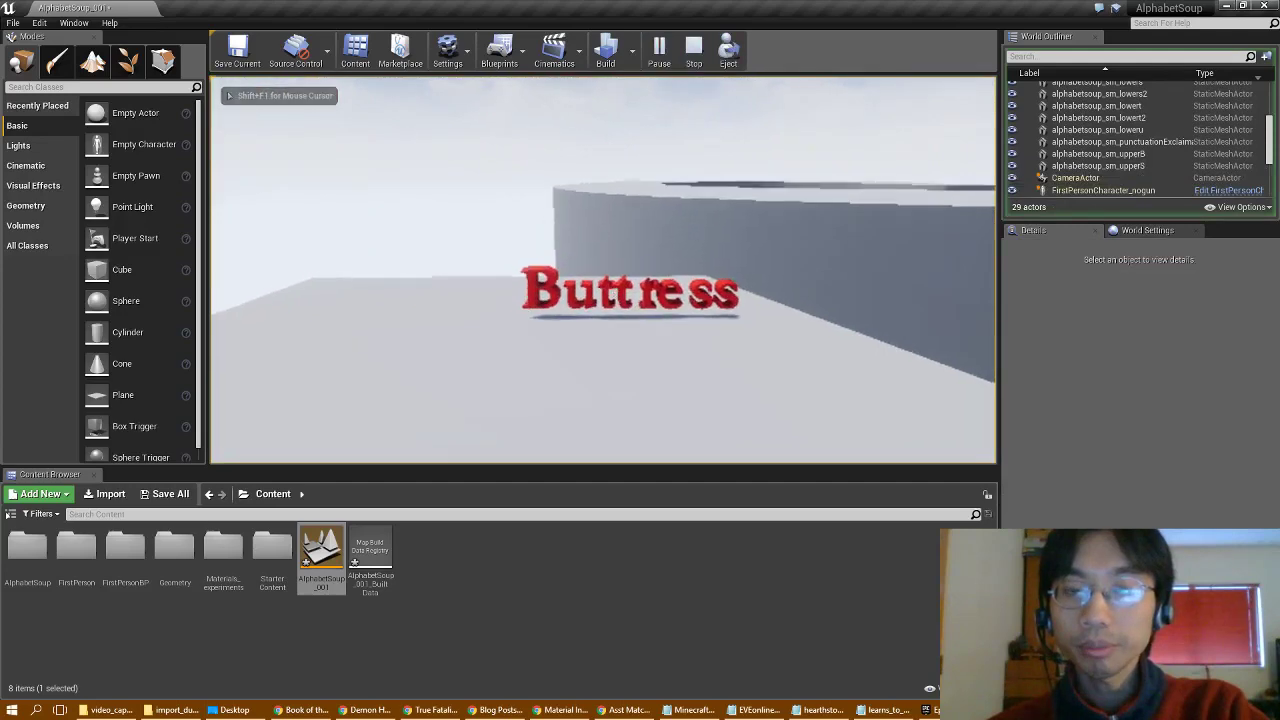
key(Escape)
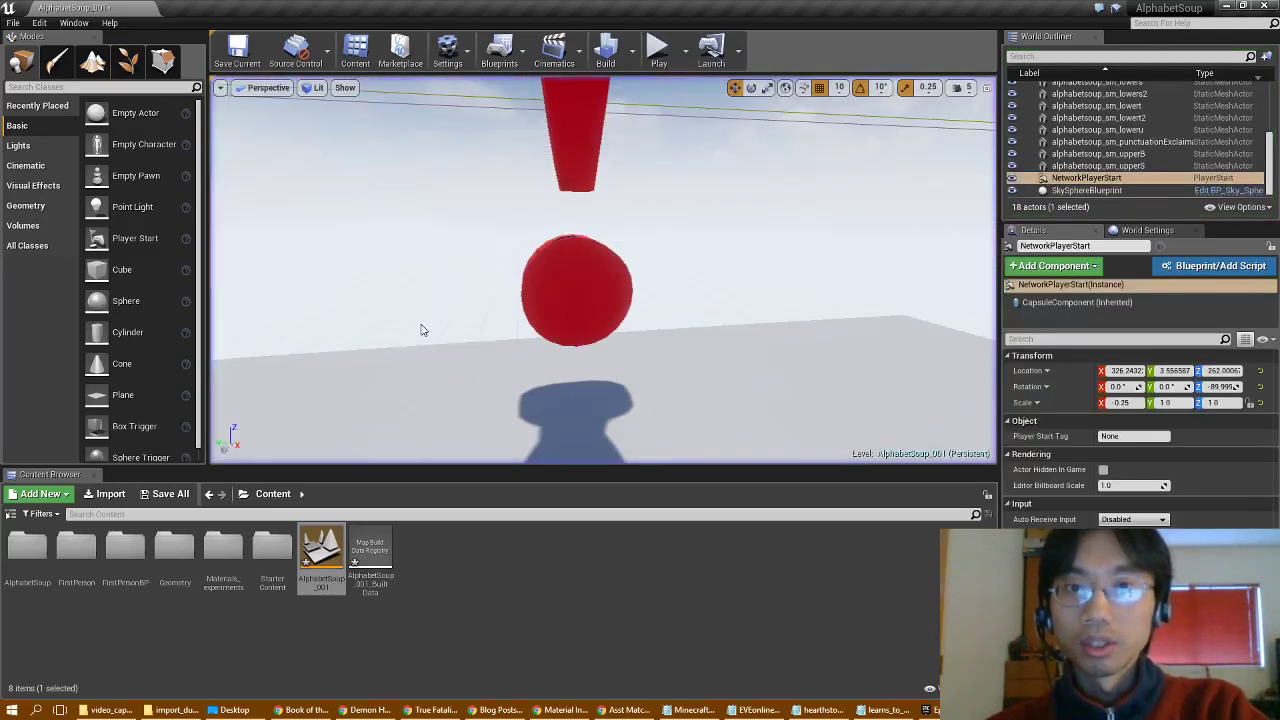
Select the exclamation mark mesh and save all changes to the level and its built lighting data
click(566, 279)
mouse_move(674, 321)
mouse_down()
mouse_move(662, 373)
mouse_move(660, 333)
mouse_up()
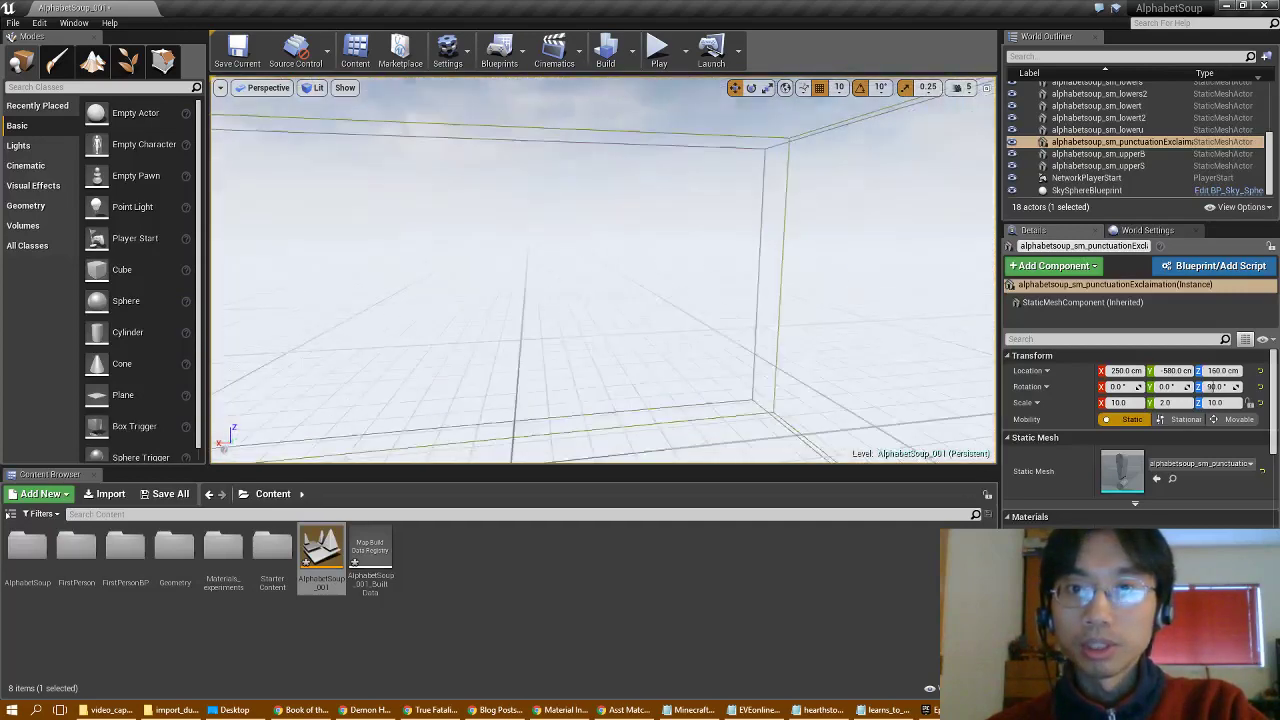
right_drag(603, 270, 496, 268)
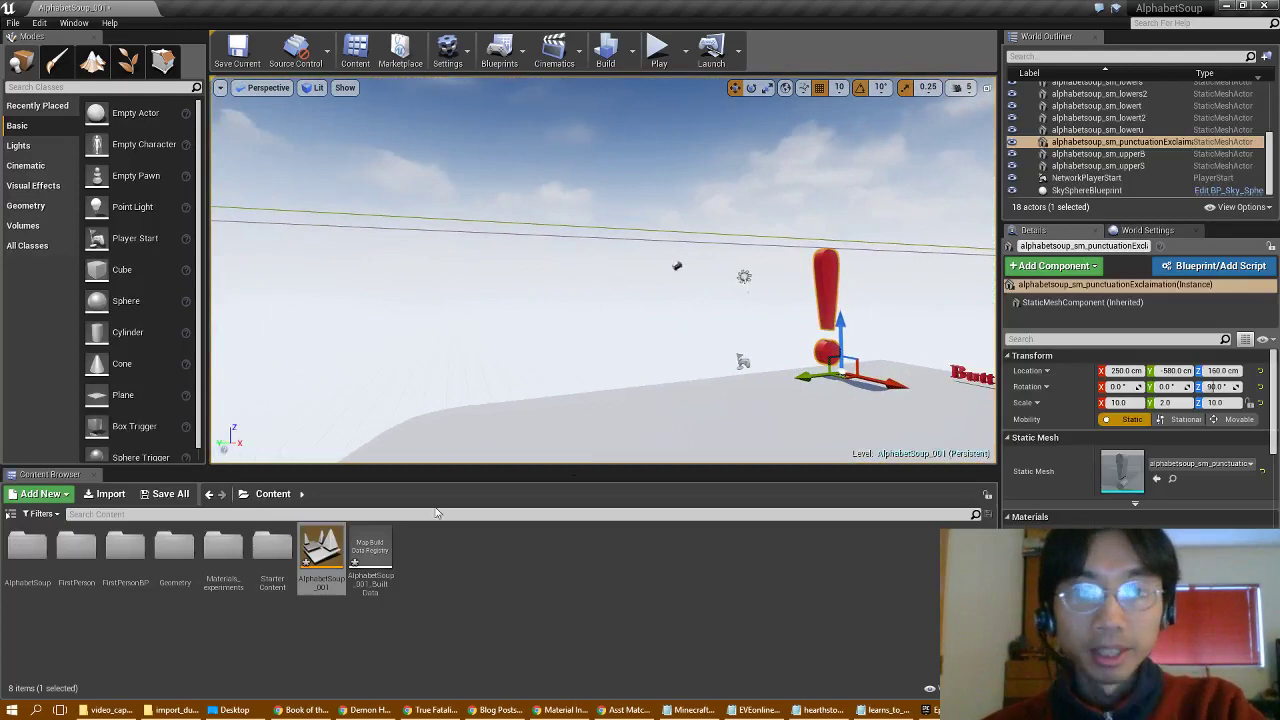
click(13, 22)
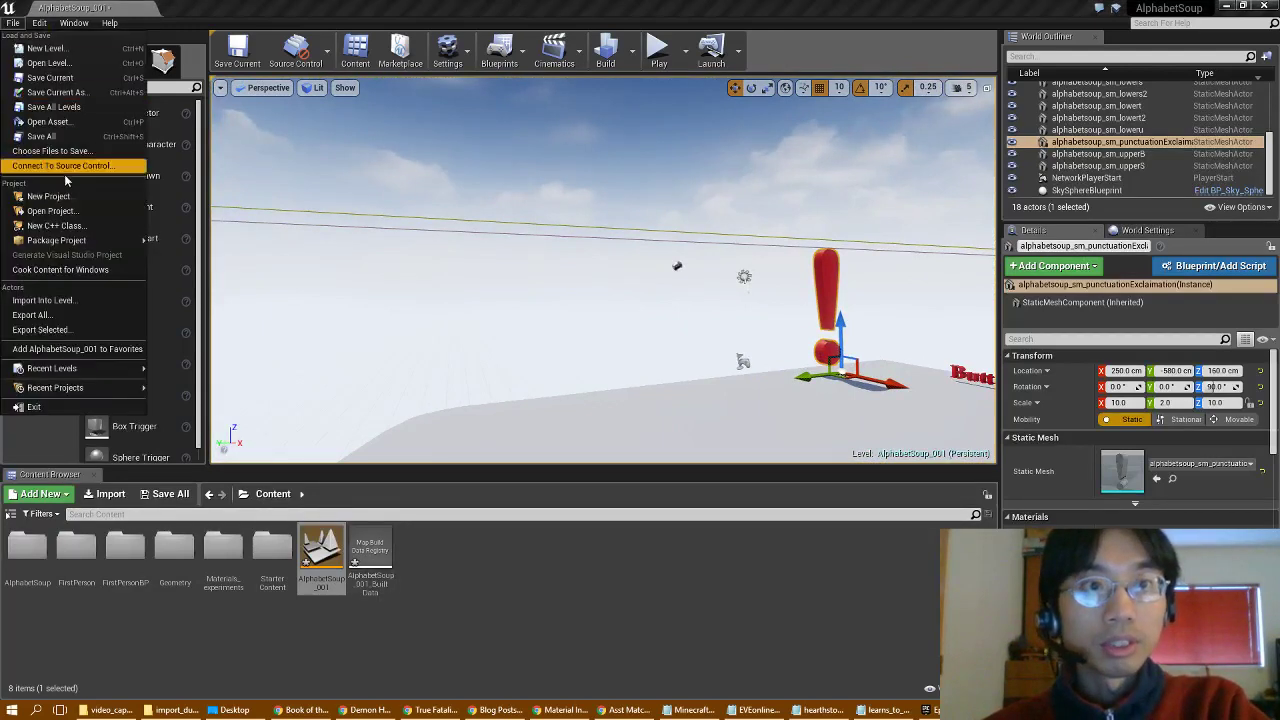
click(60, 136)
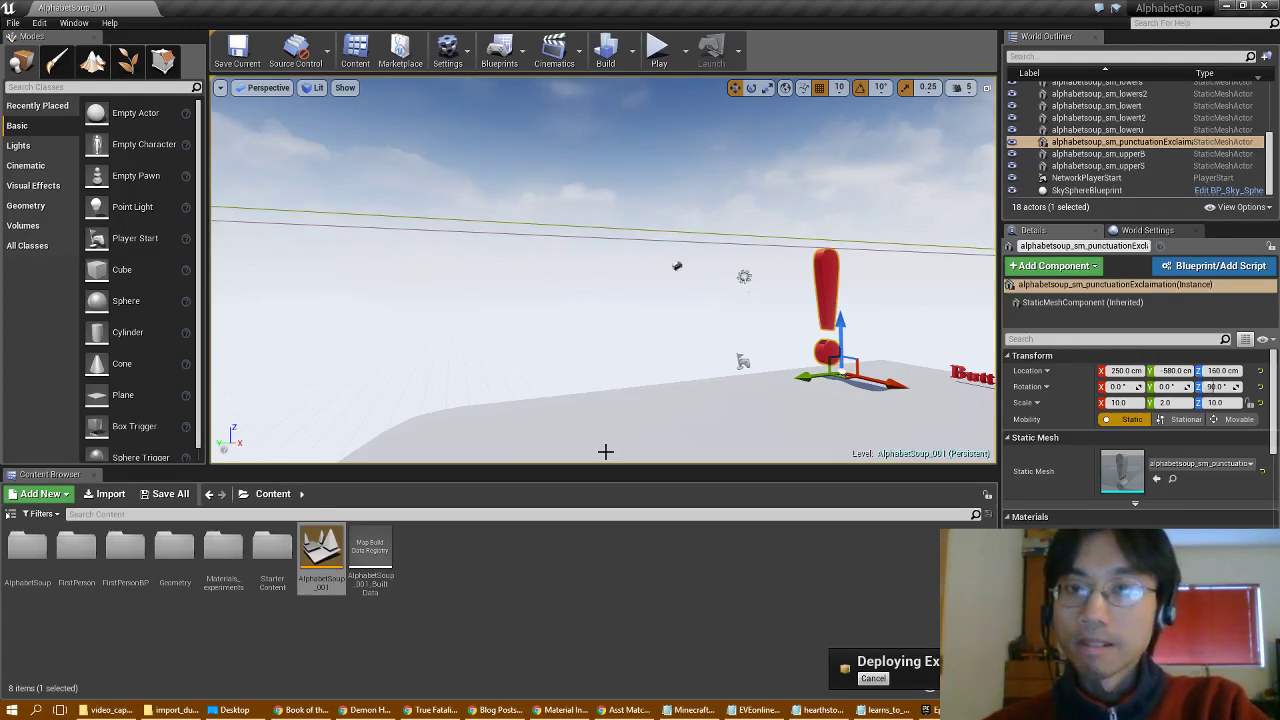
click(632, 50)
mouse_move(660, 108)
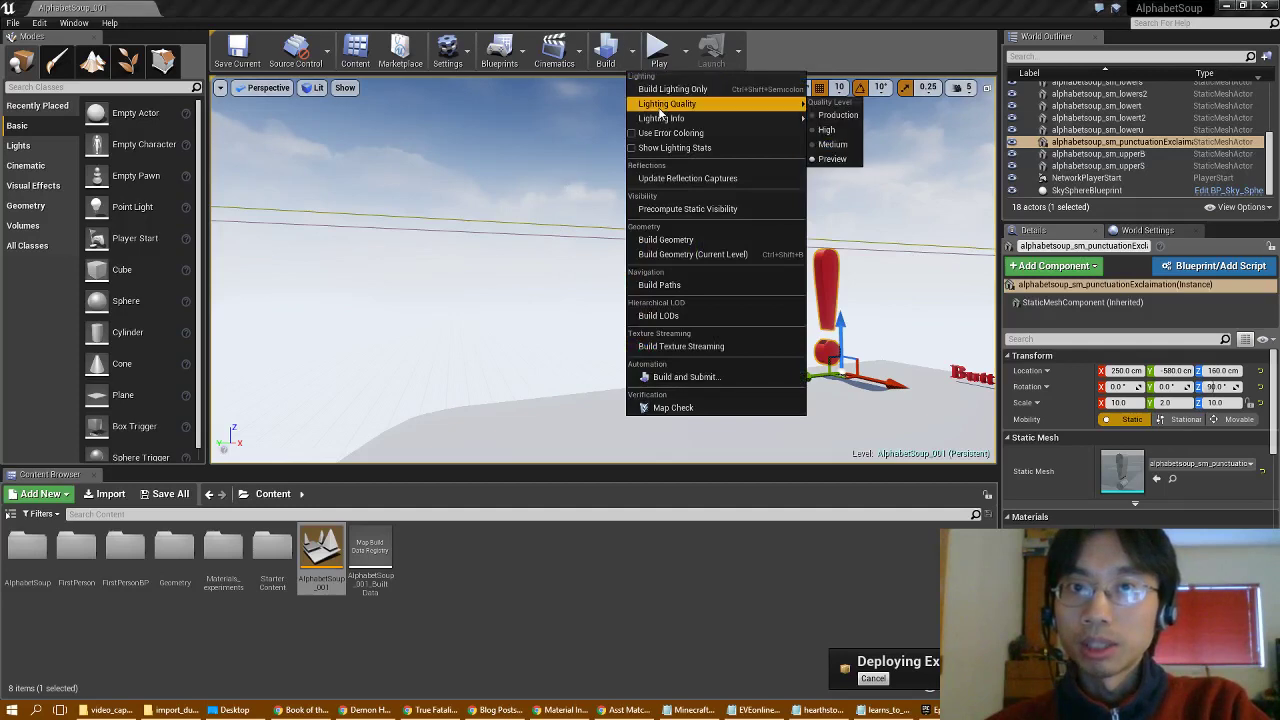
click(633, 50)
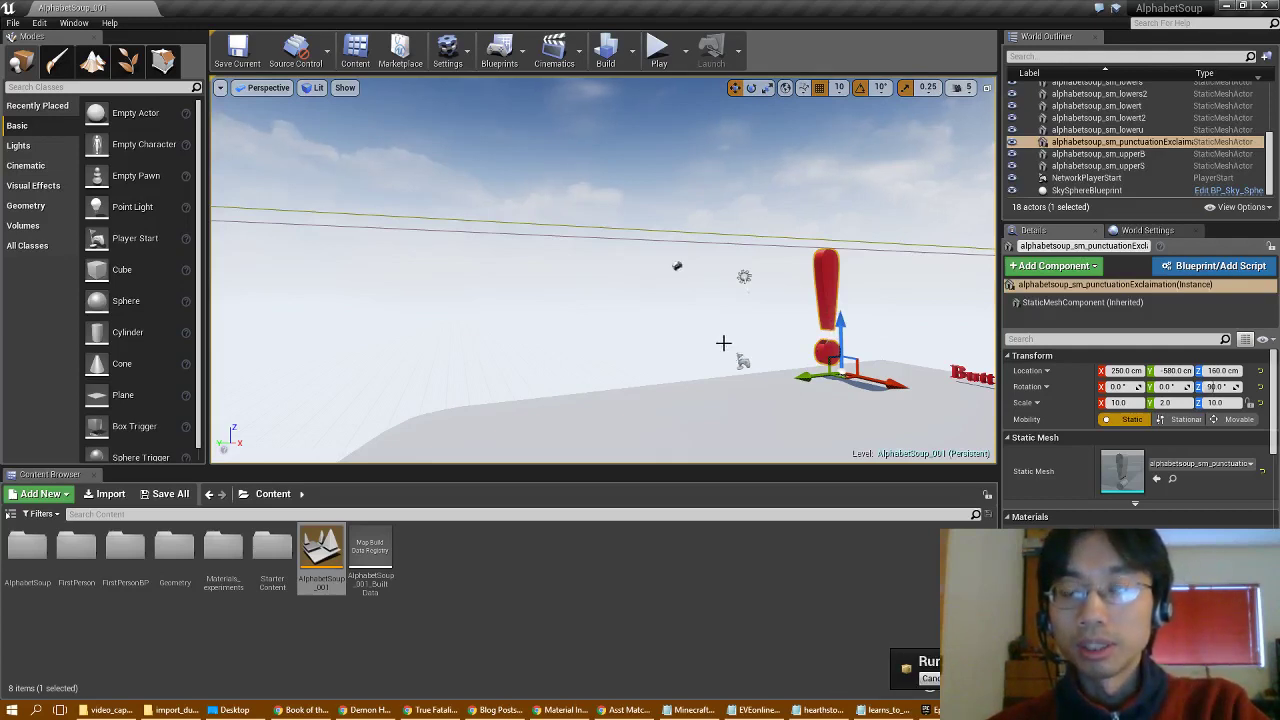
right_drag(723, 343, 905, 375)
key(w)
key(d)
key(s)
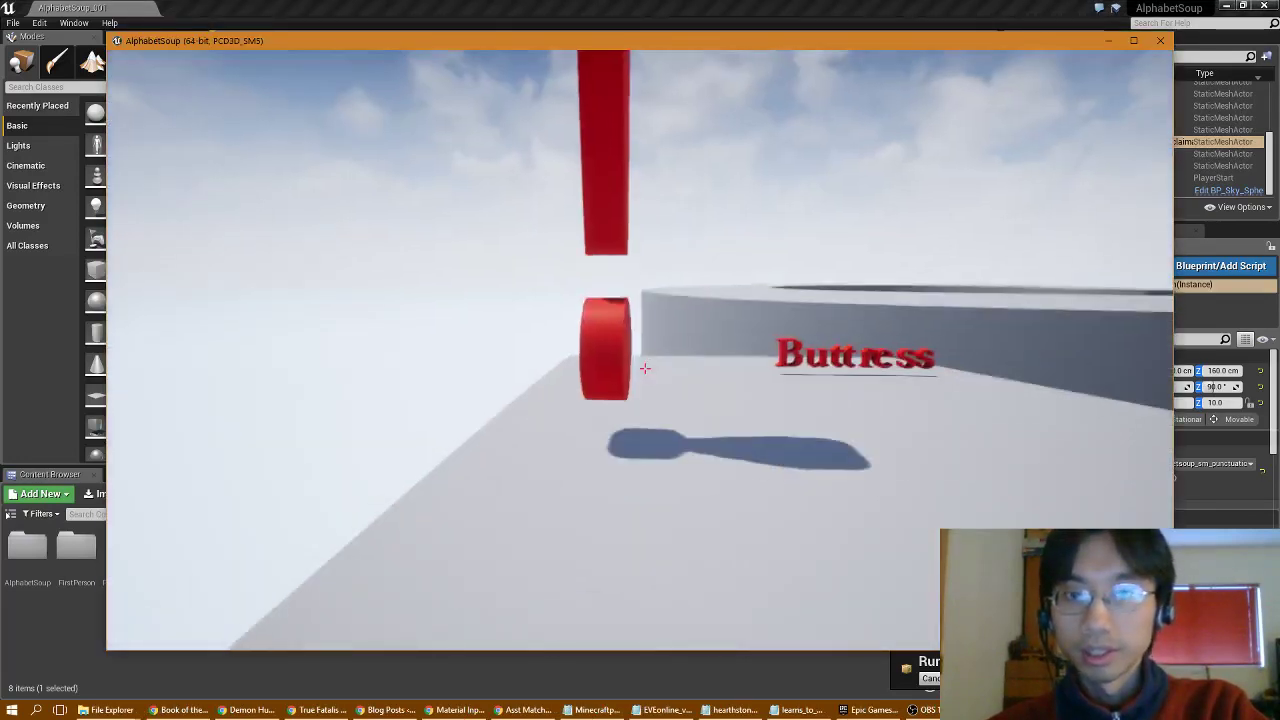
Walk through the launched game past the exclamation mark to the Buttress letters and view them from several sides
key(w)
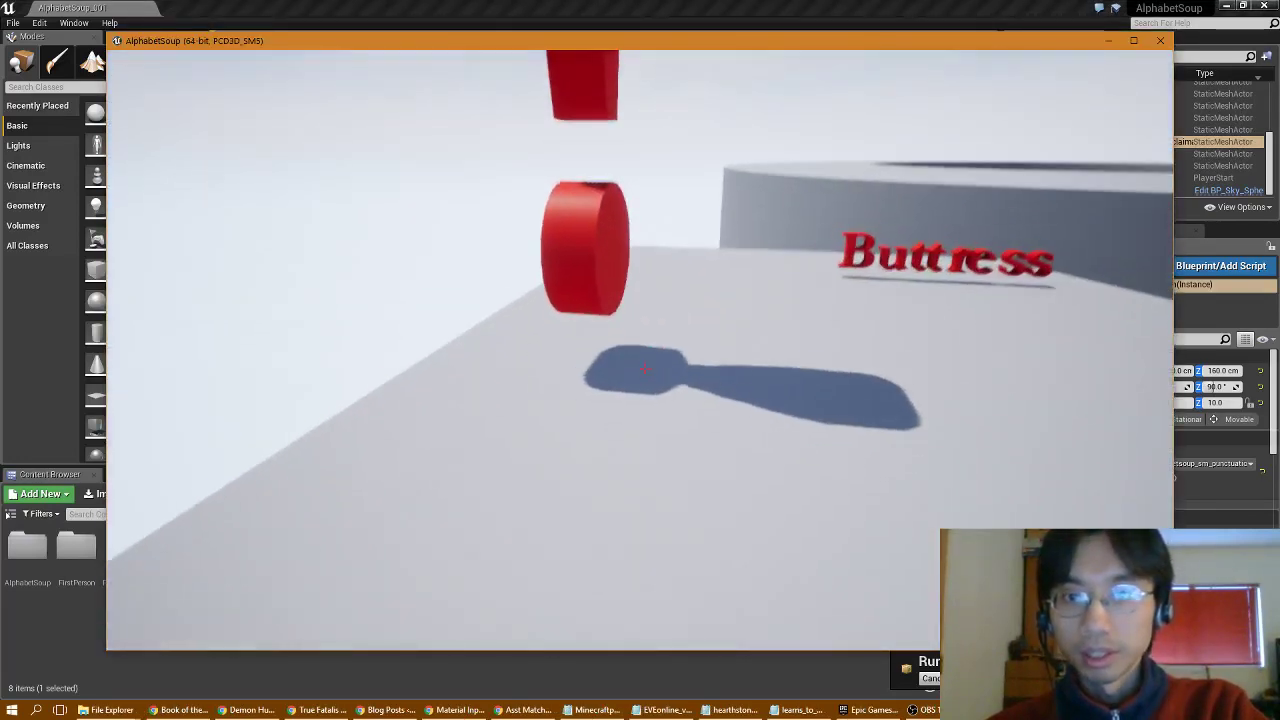
key(d)
key(w)
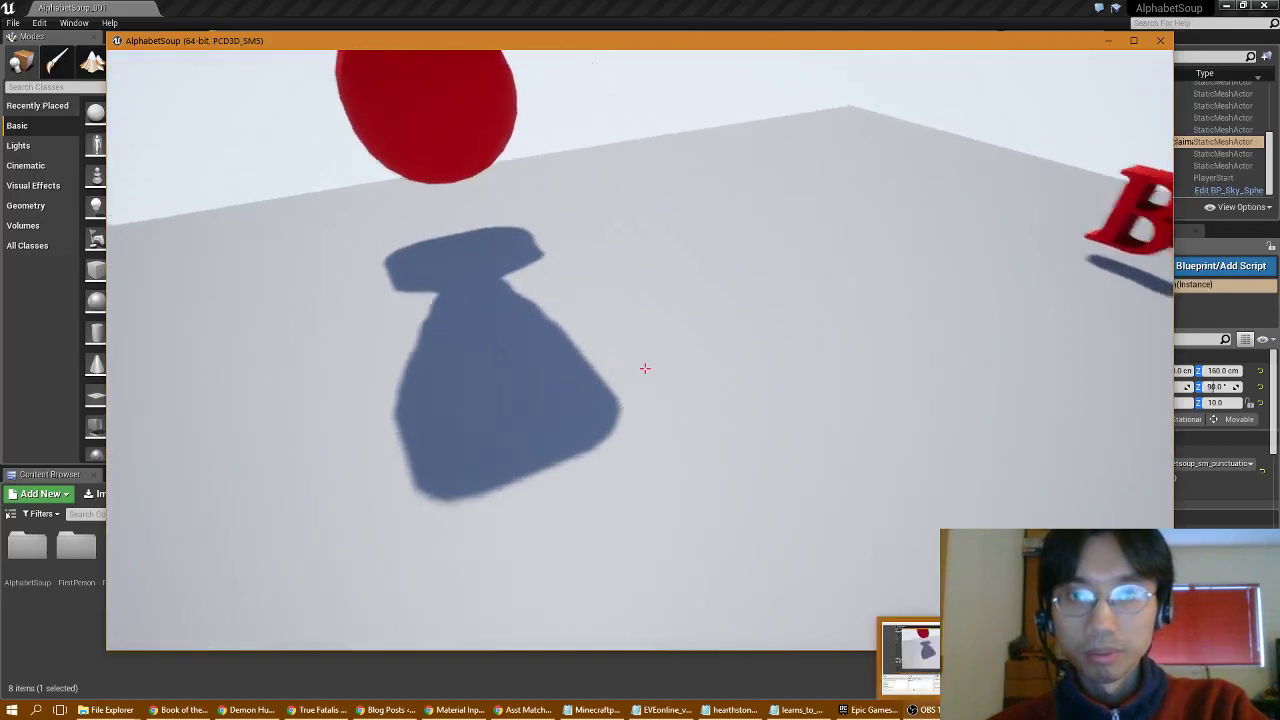
key(w)
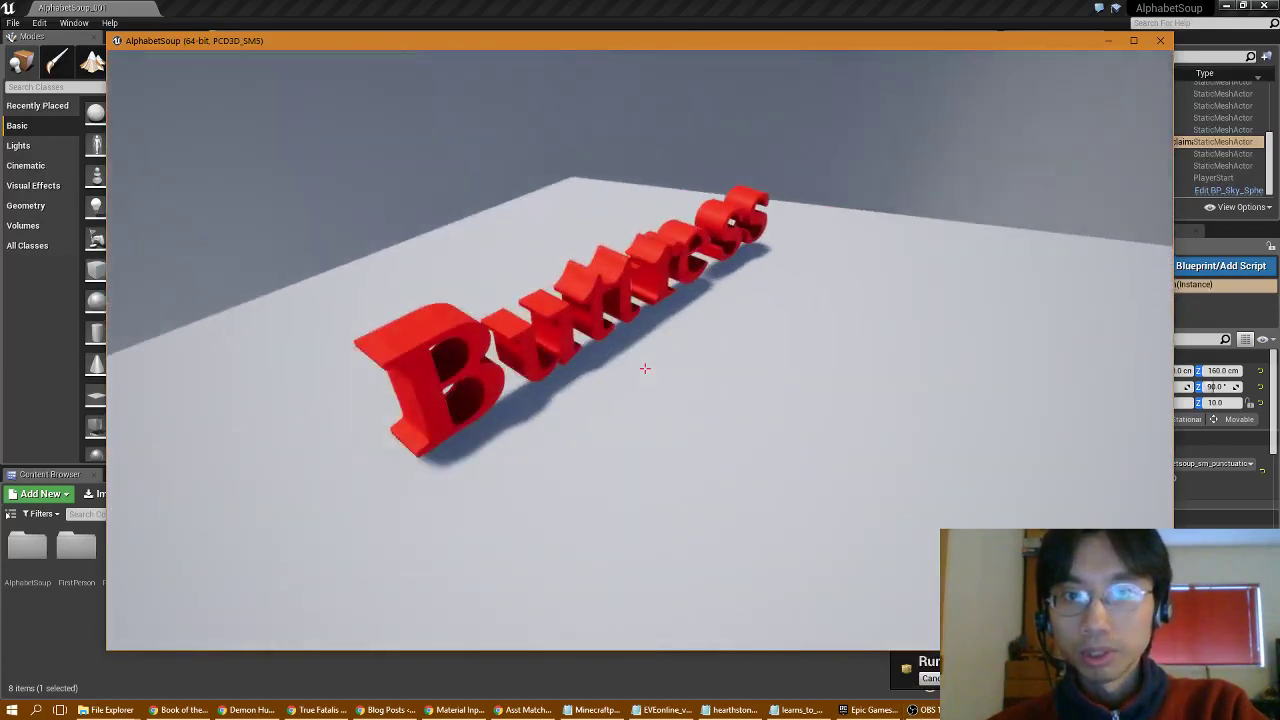
key(d)
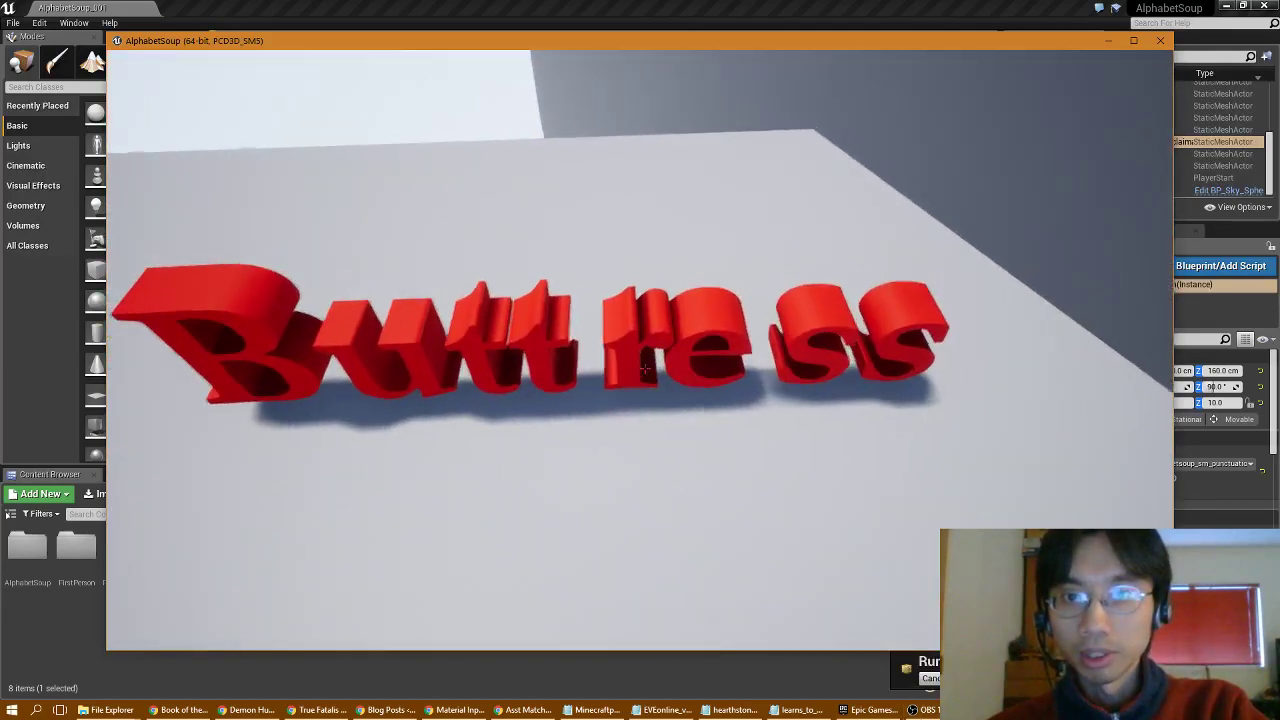
key(d)
key(w)
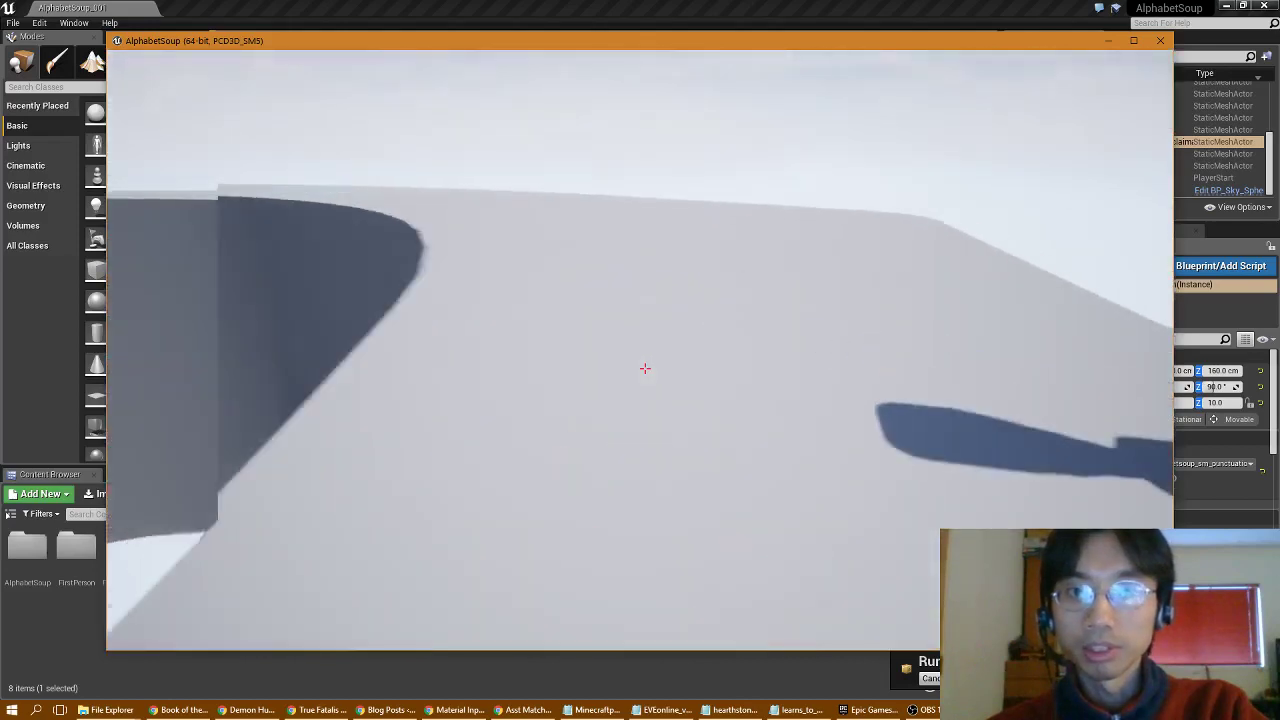
key(w)
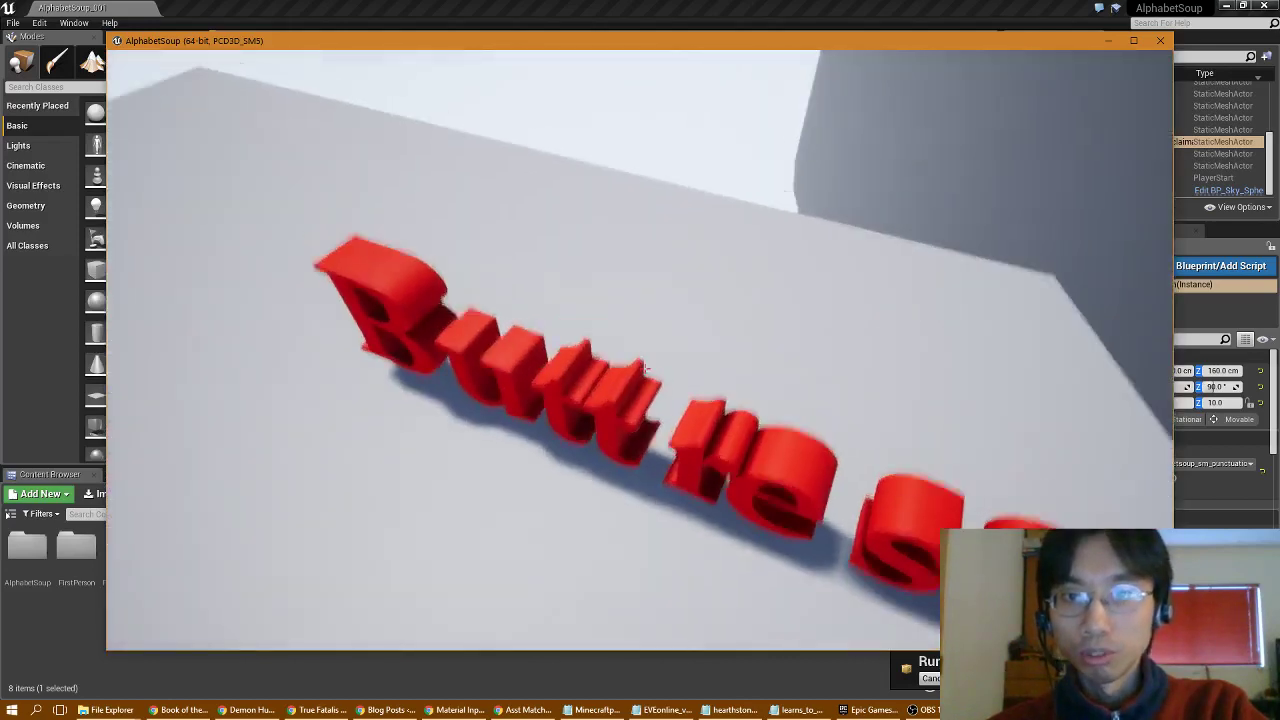
Walk back around the exclamation mark and along the curve of the S floor to examine its size and edges
key(w)
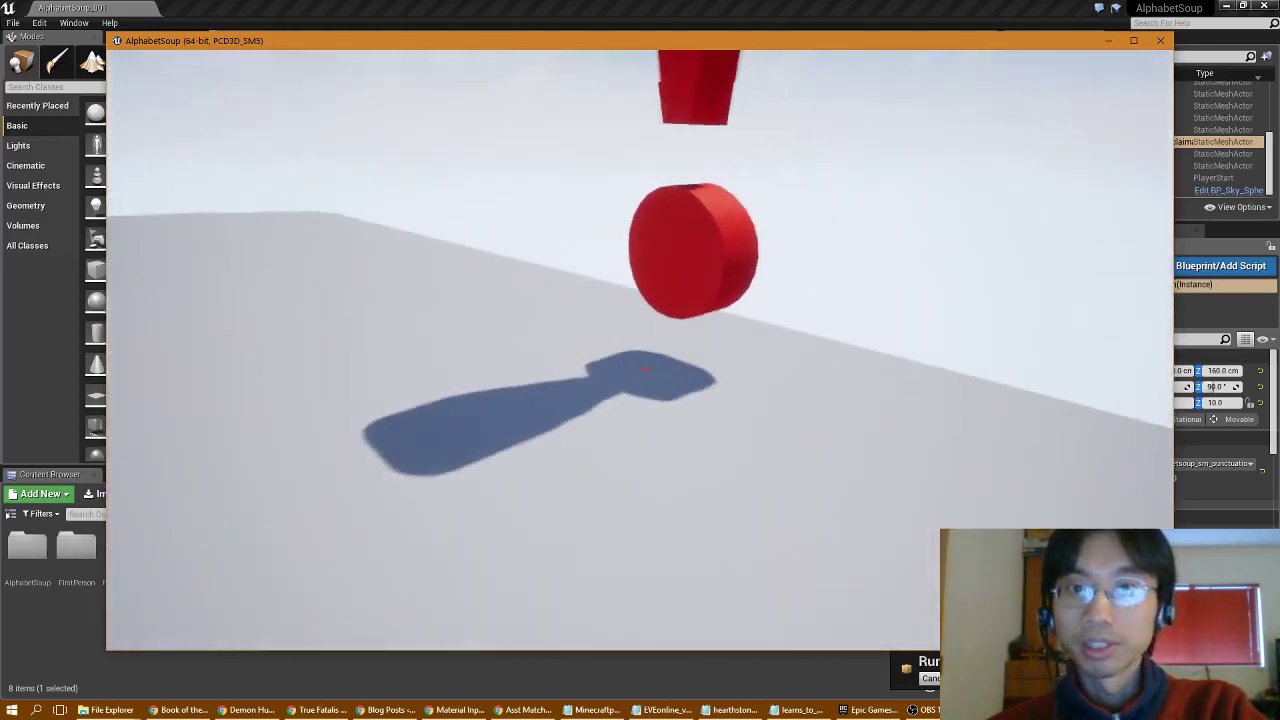
key(w)
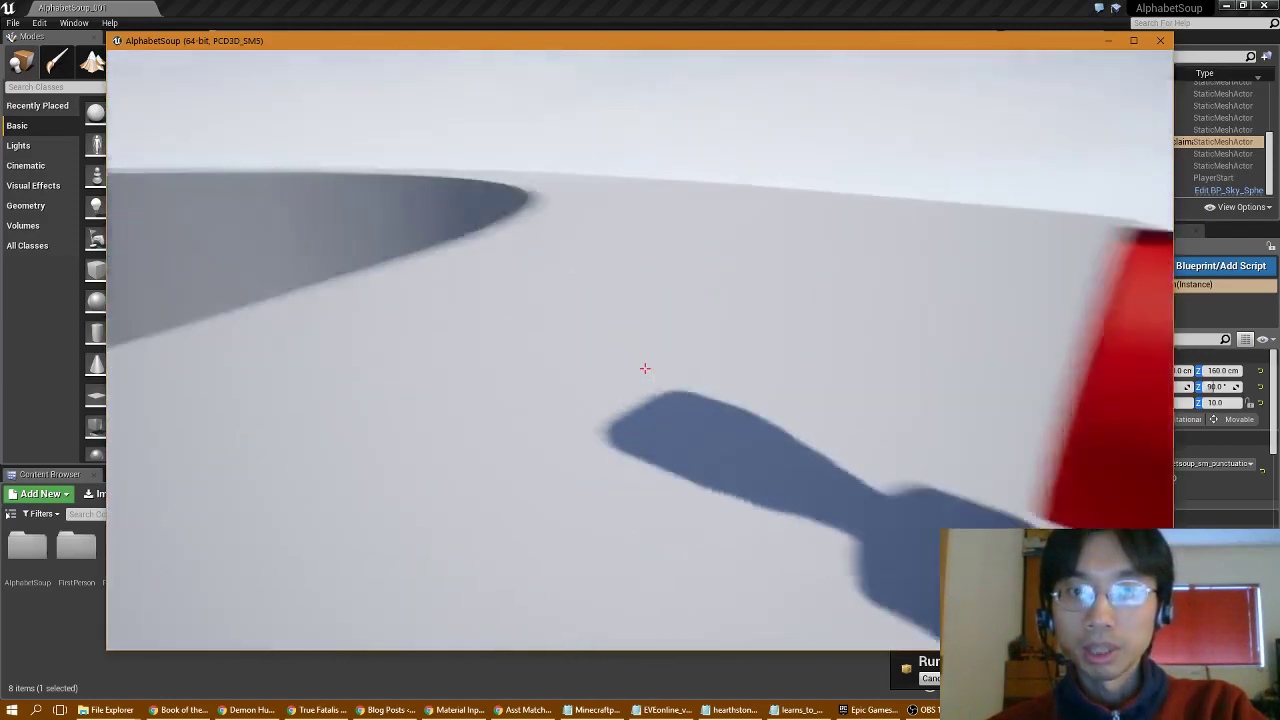
key(w)
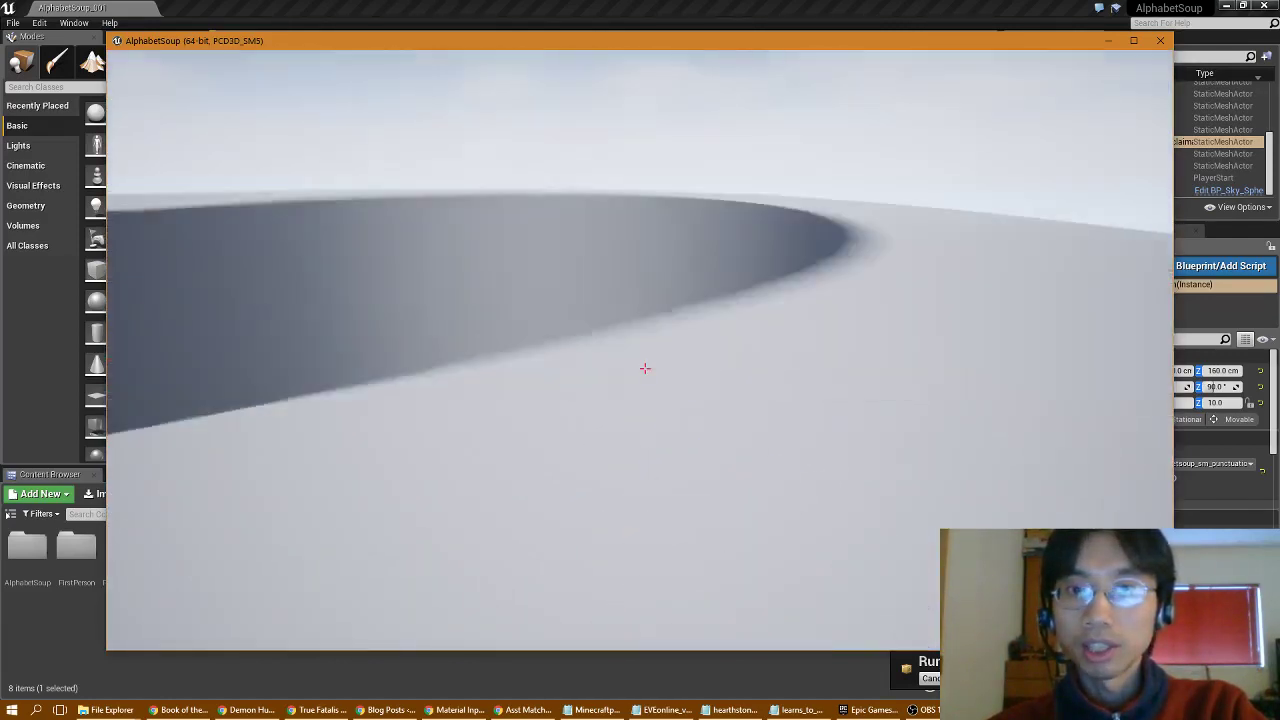
key(w)
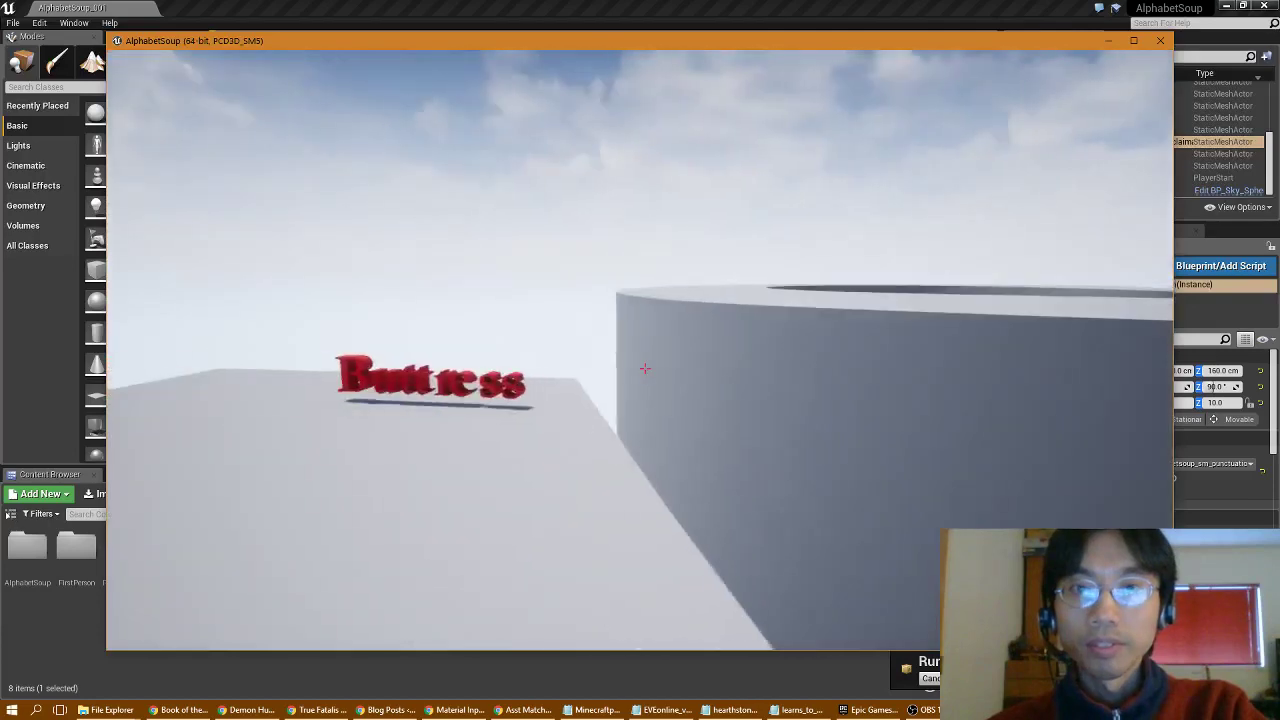
key(w)
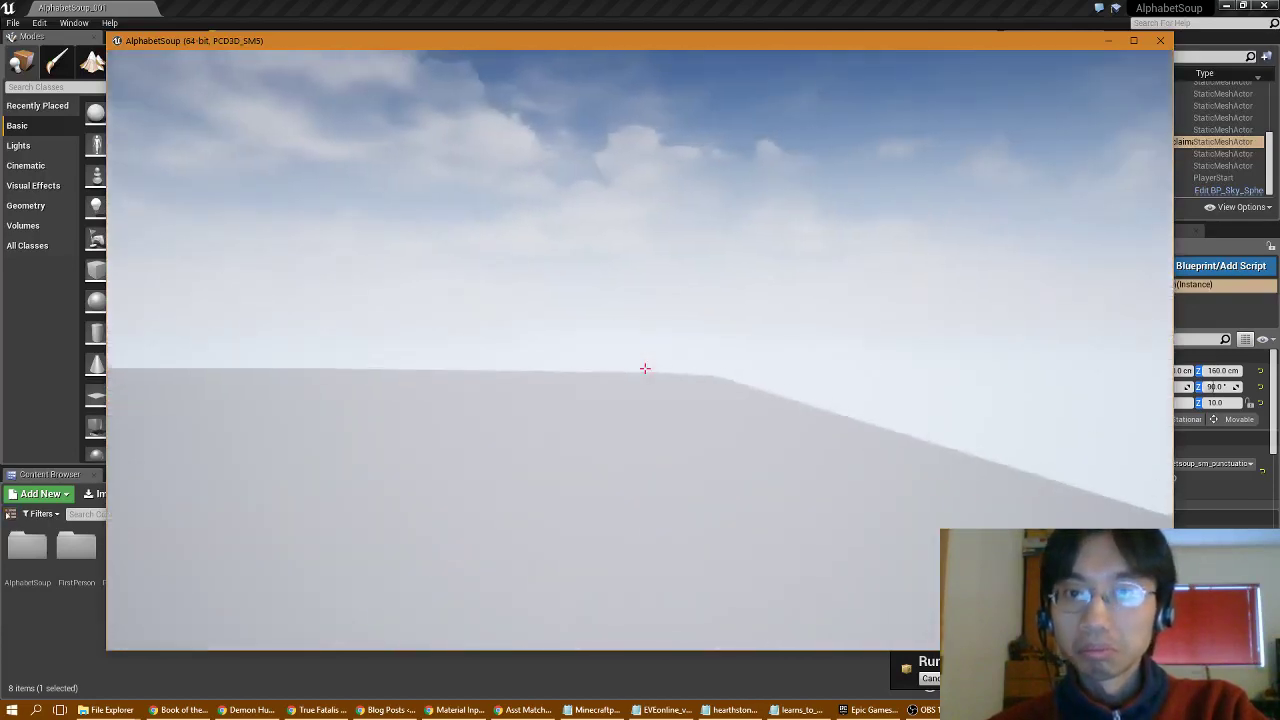
key(s)
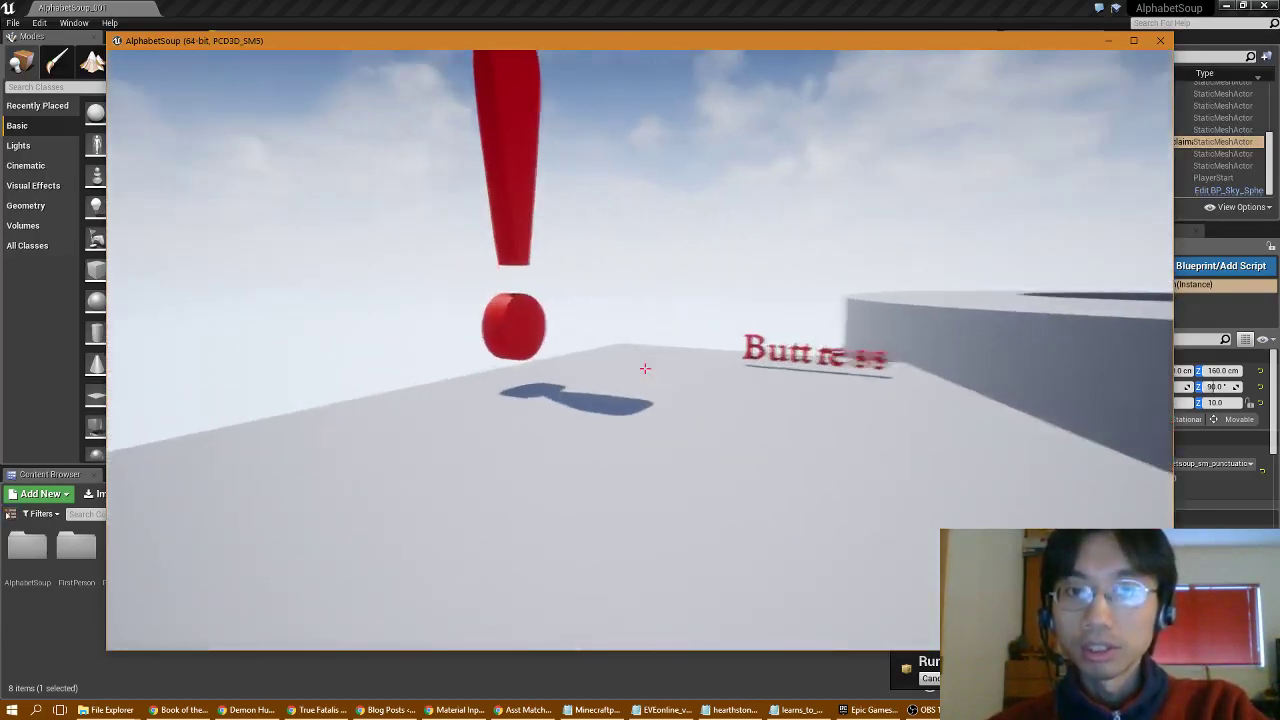
key(d)
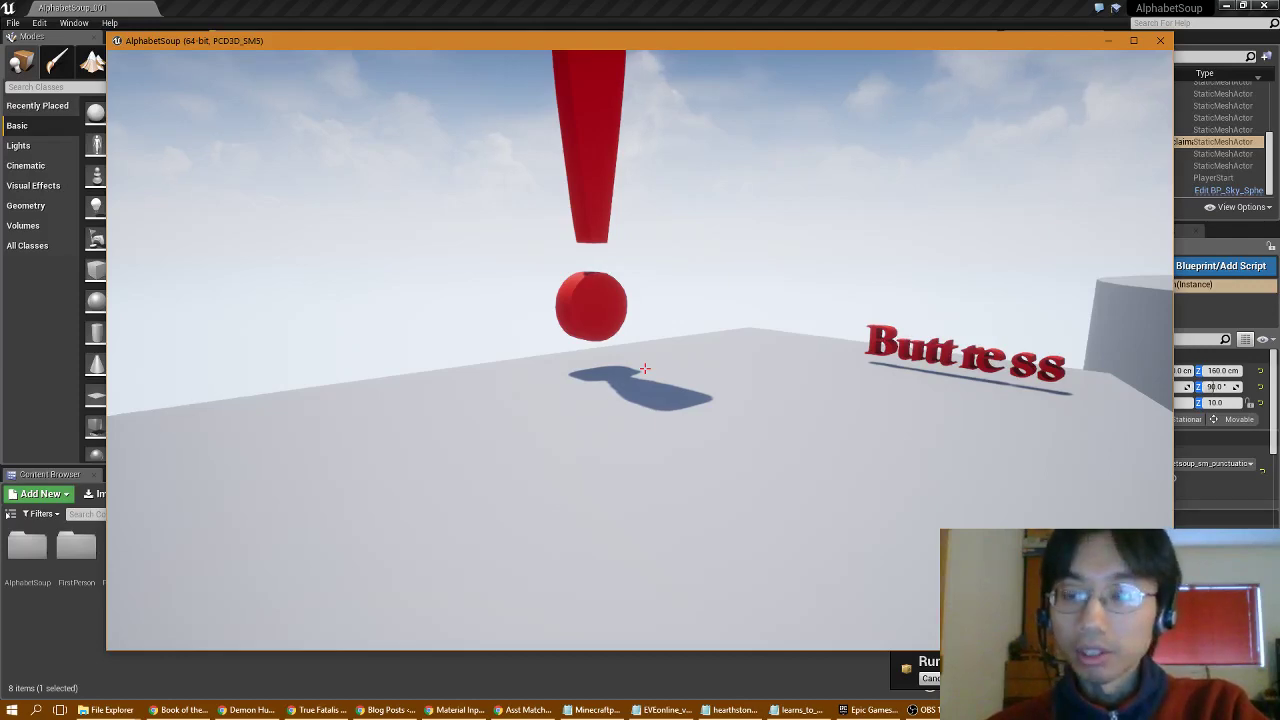
End the launched game session and save everything in the project
key(Escape)
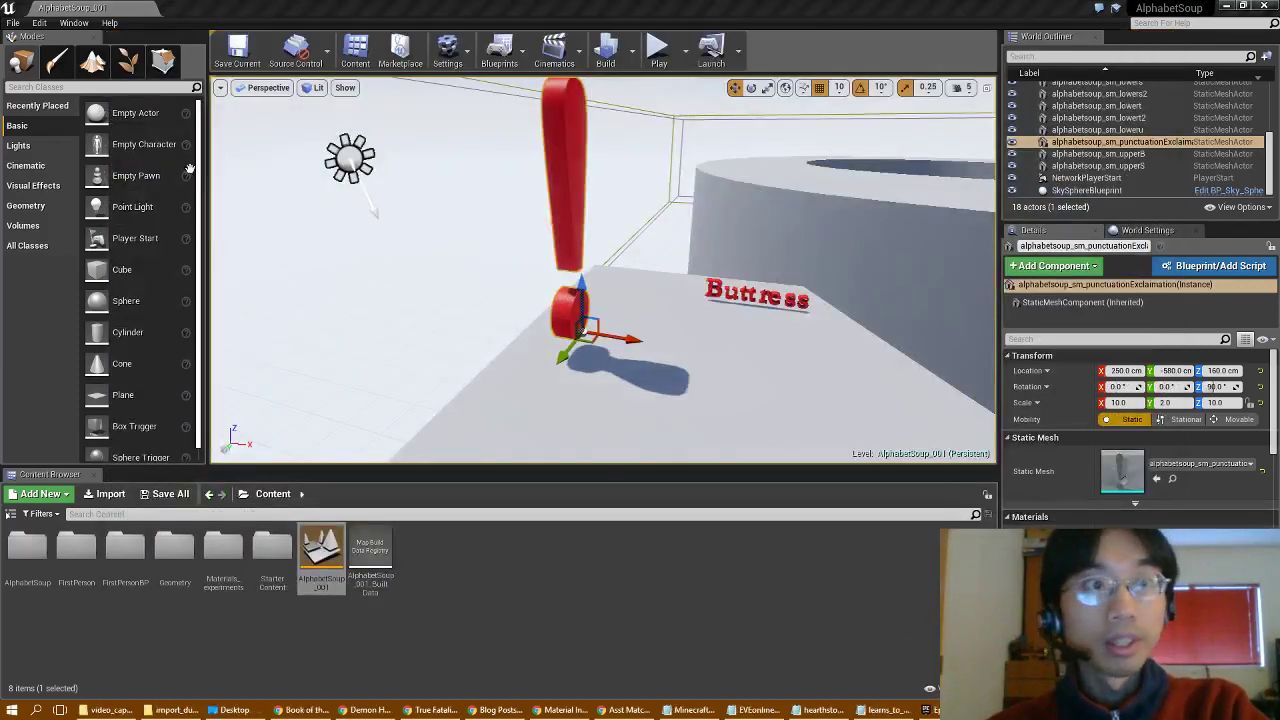
click(13, 22)
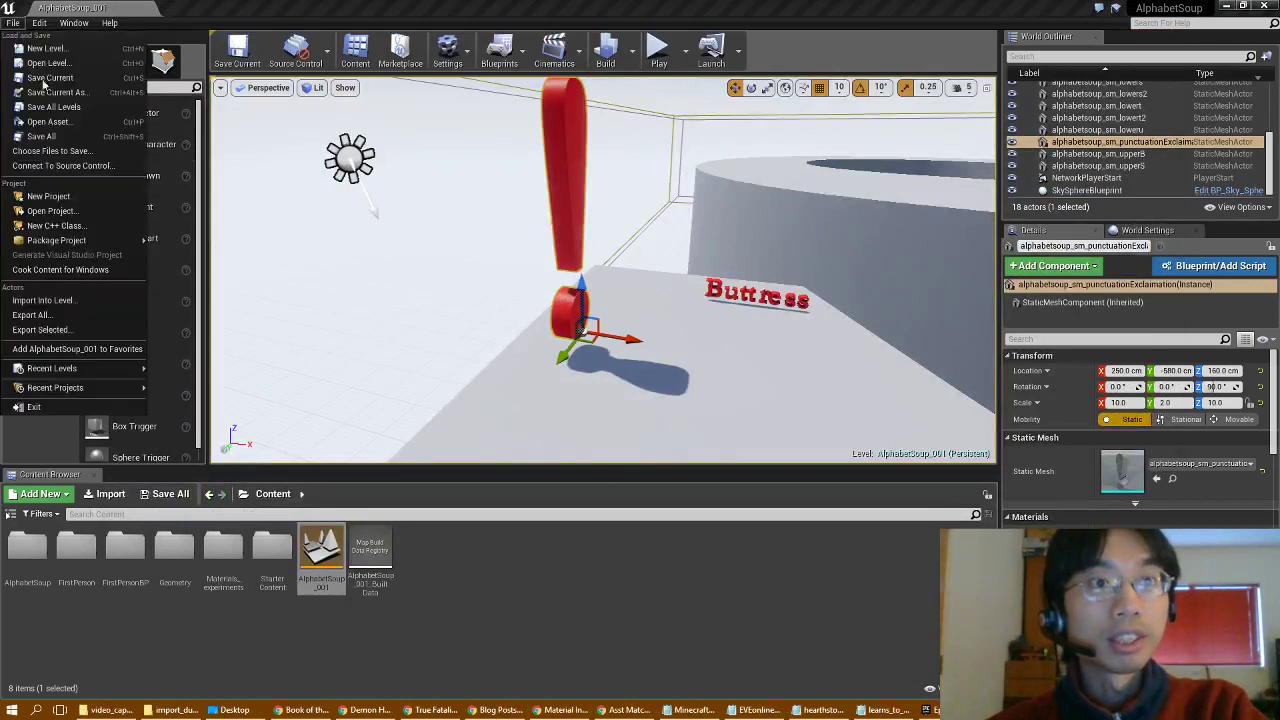
click(57, 136)
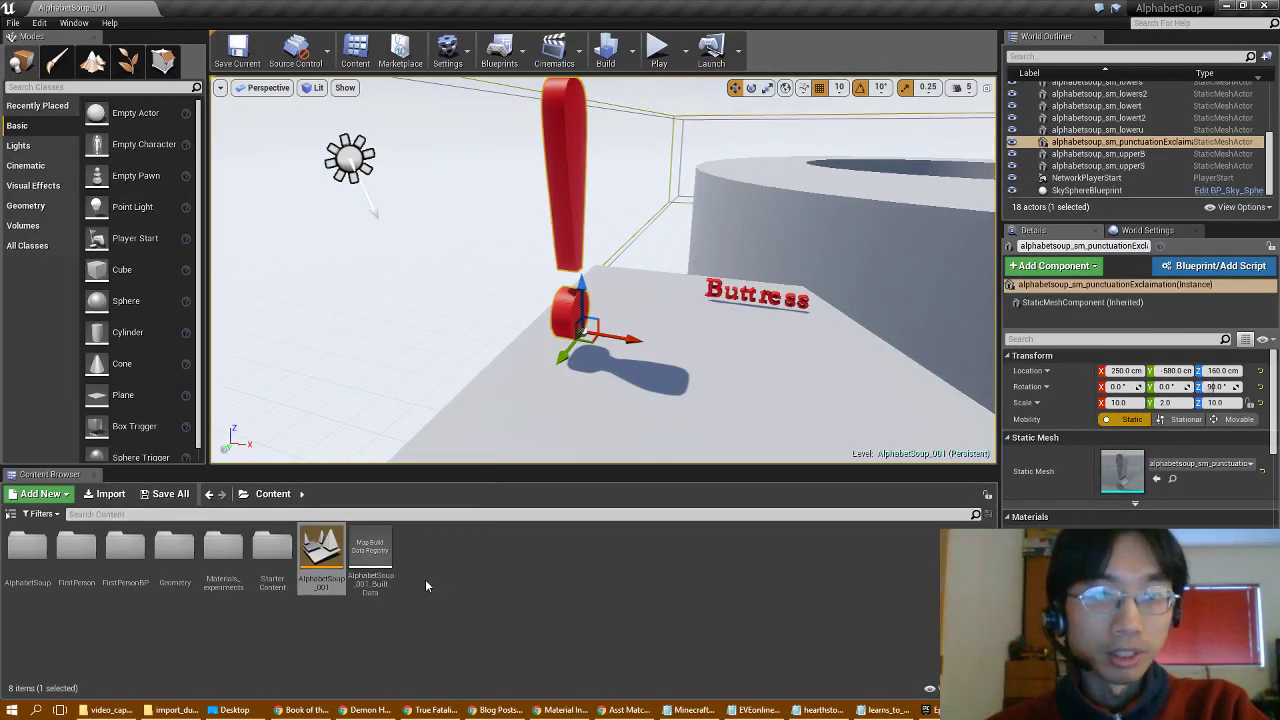
Create a new material named M_Black in the Materials_experiments folder
double_click(225, 548)
right_click(200, 565)
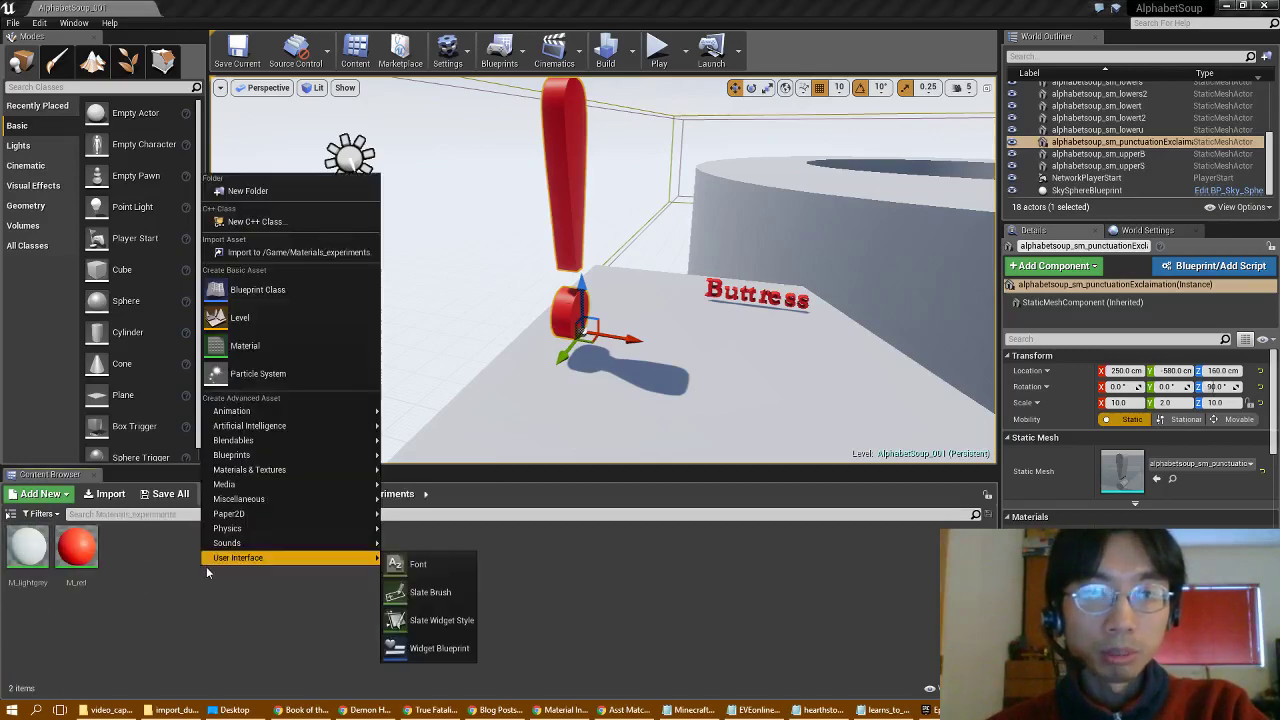
click(258, 342)
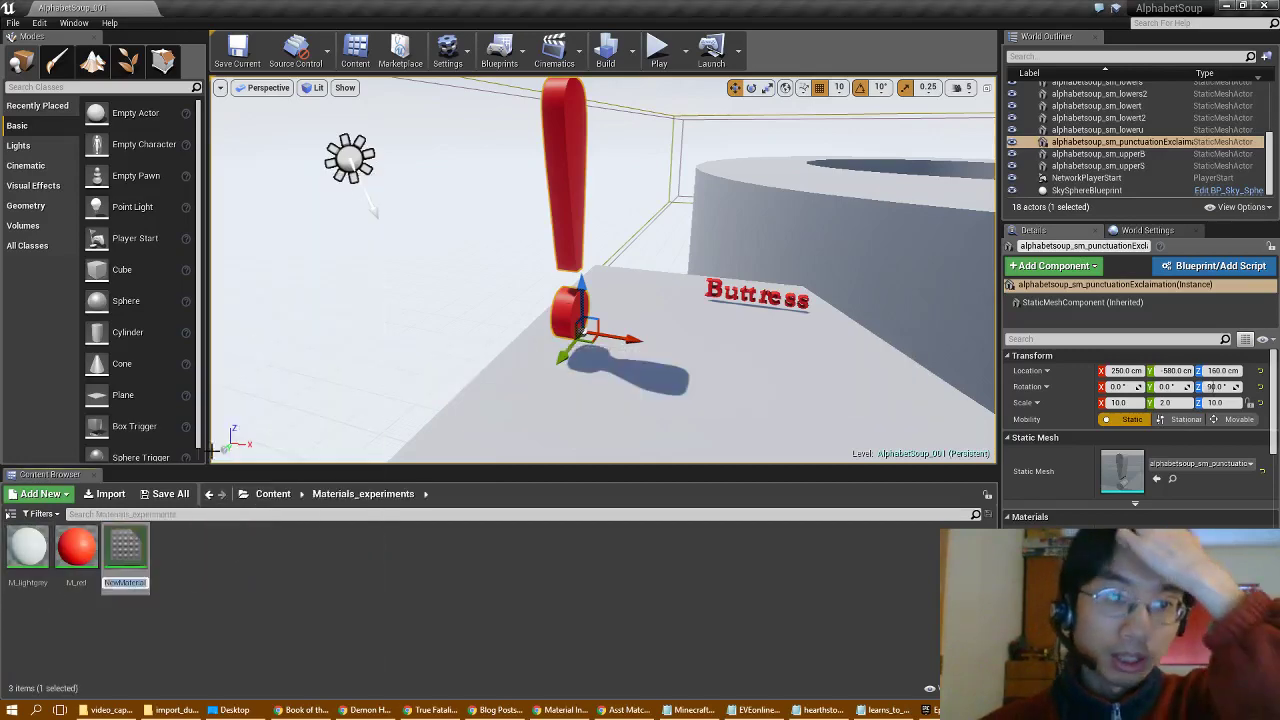
text(M_)
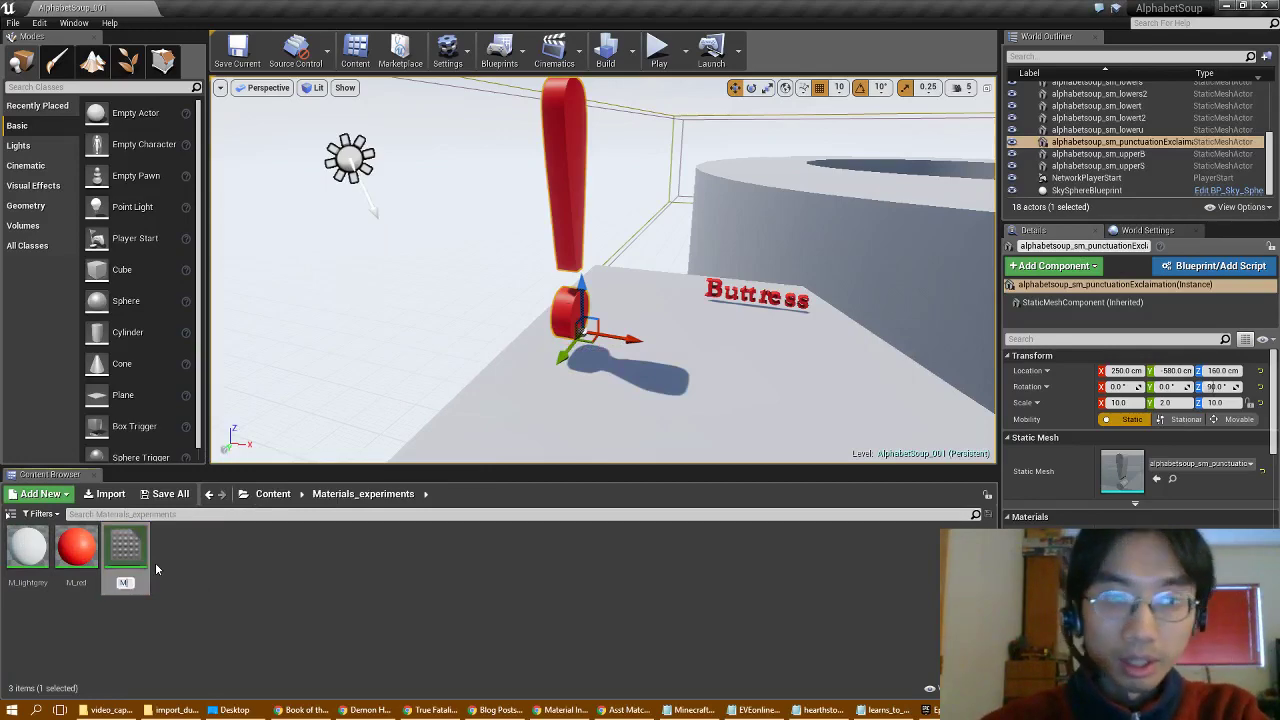
text(Black)
key(Return)
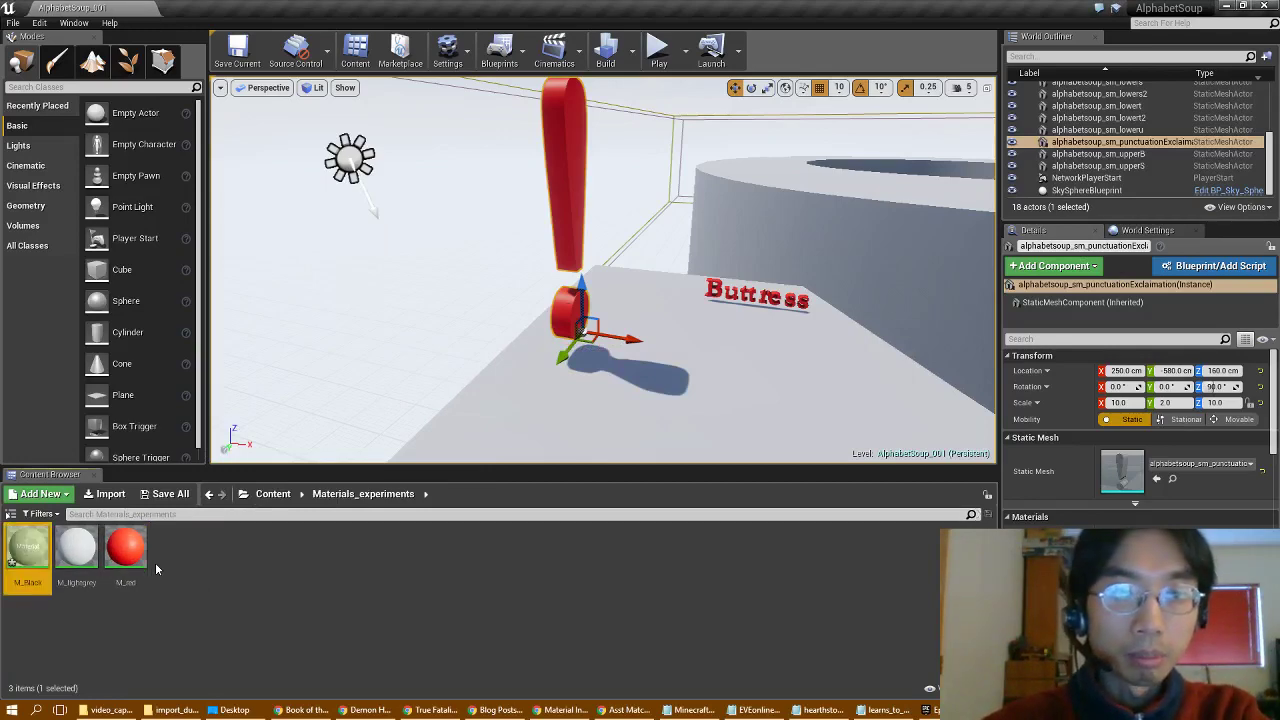
Feed a black Constant3Vector (0,0,0) into the Base Color of M_Black, then save the material and close its editor
double_click(27, 546)
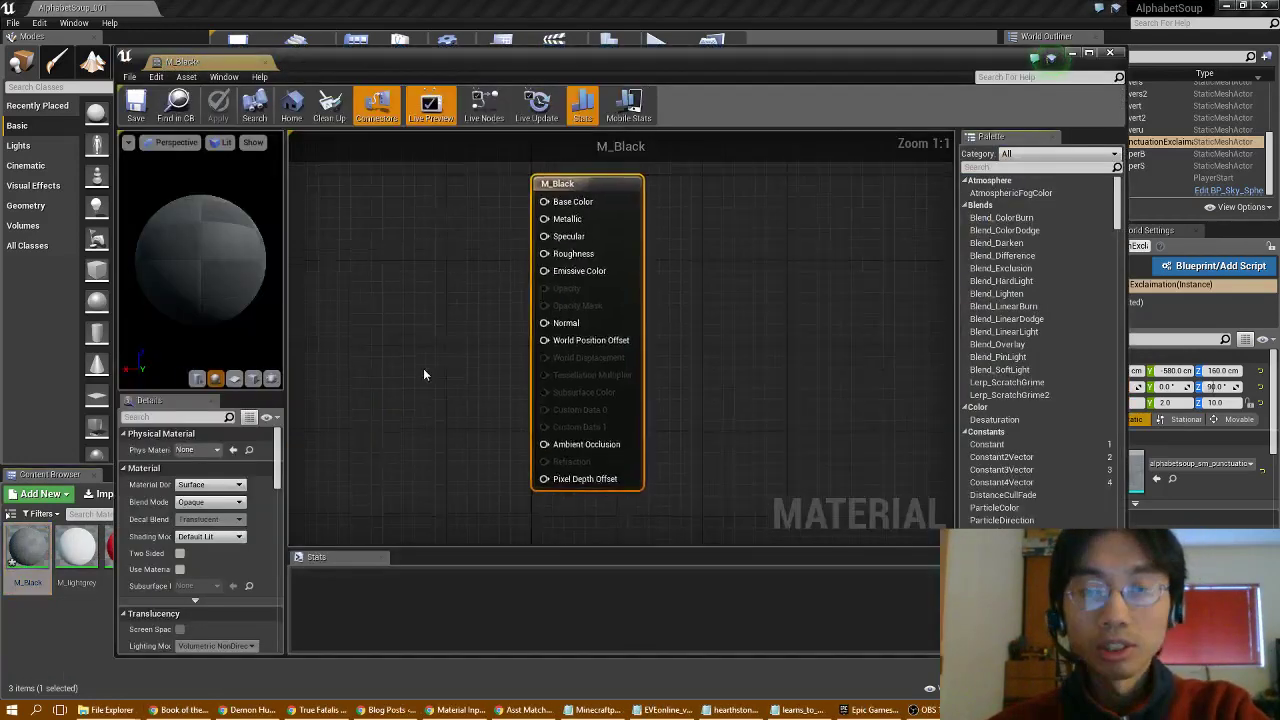
right_click(432, 316)
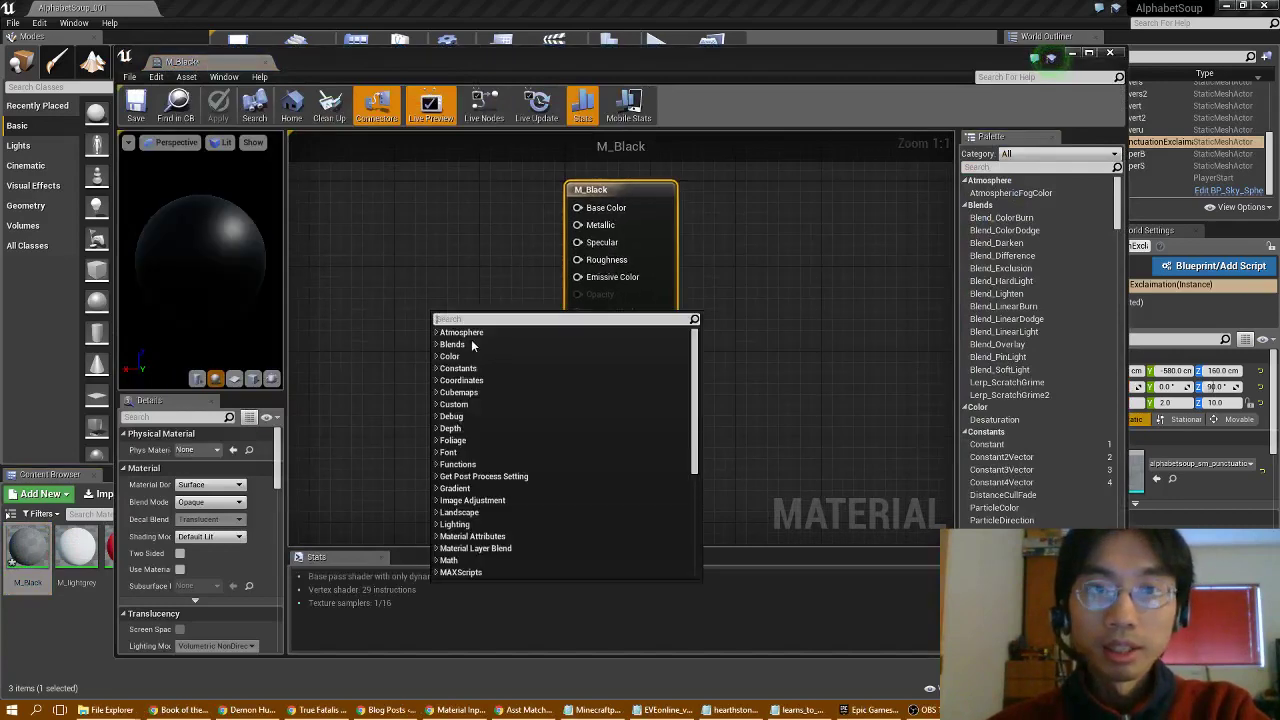
click(458, 369)
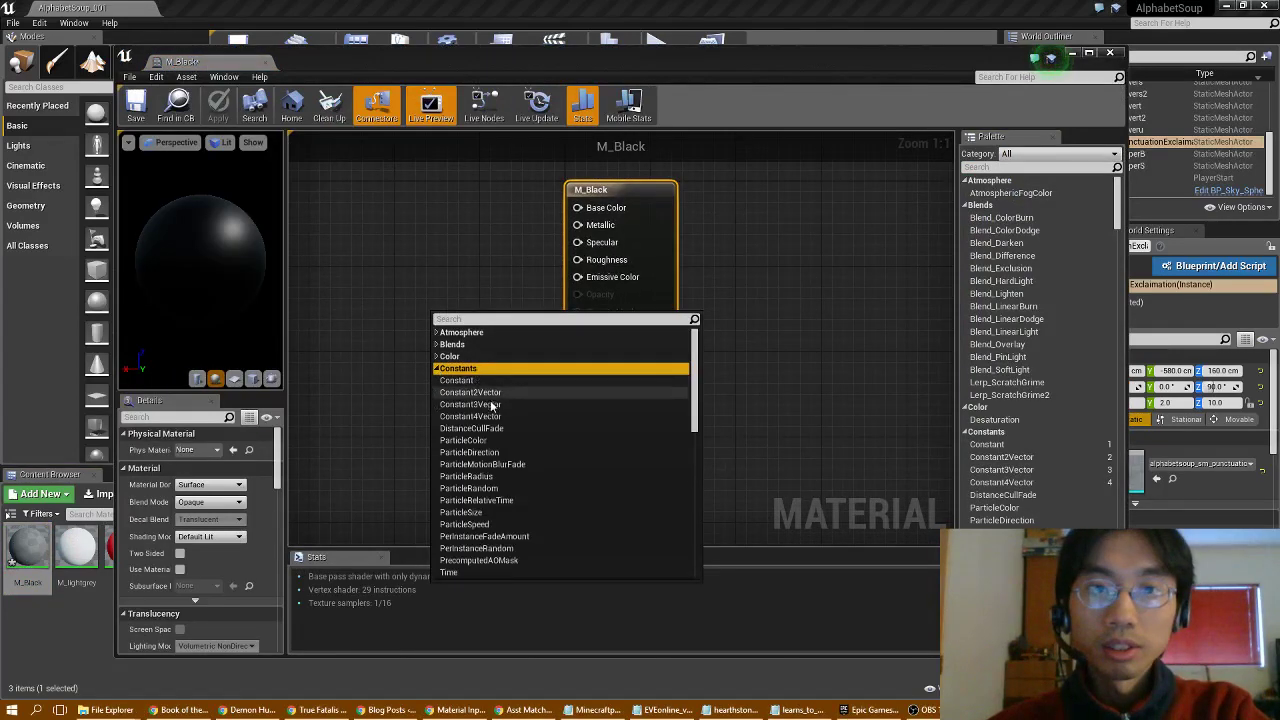
click(487, 410)
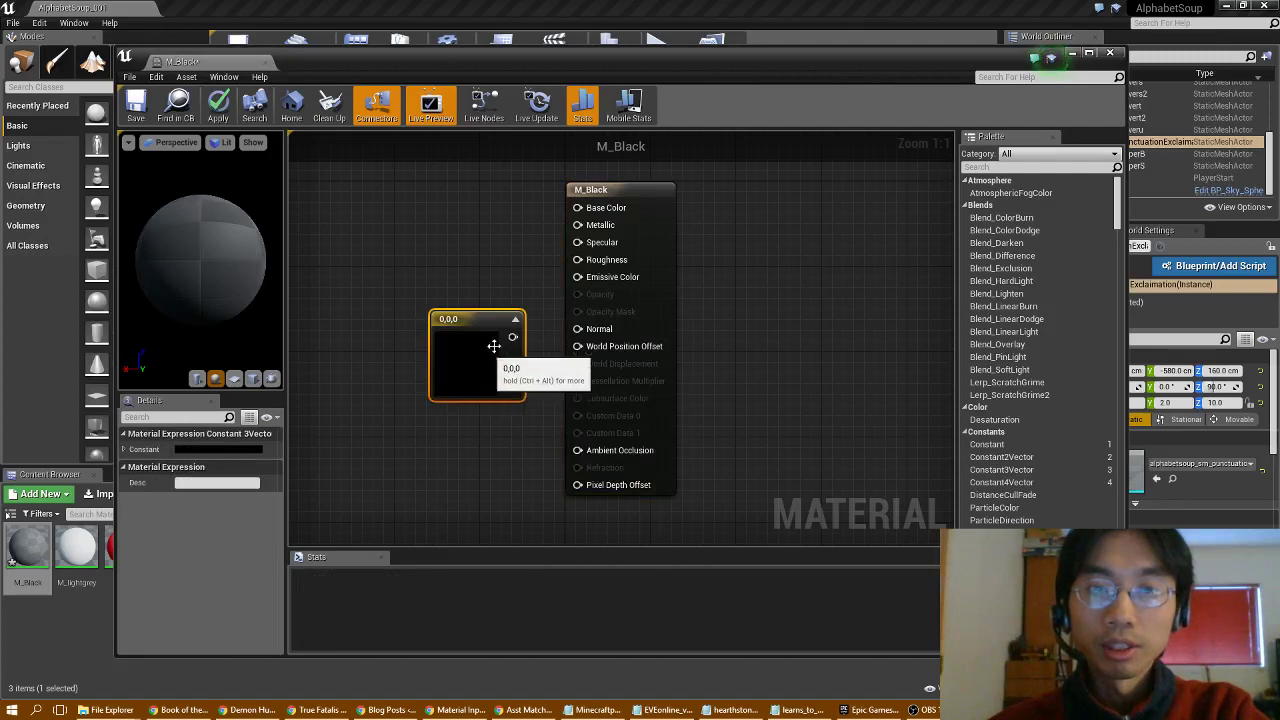
drag(513, 337, 578, 209)
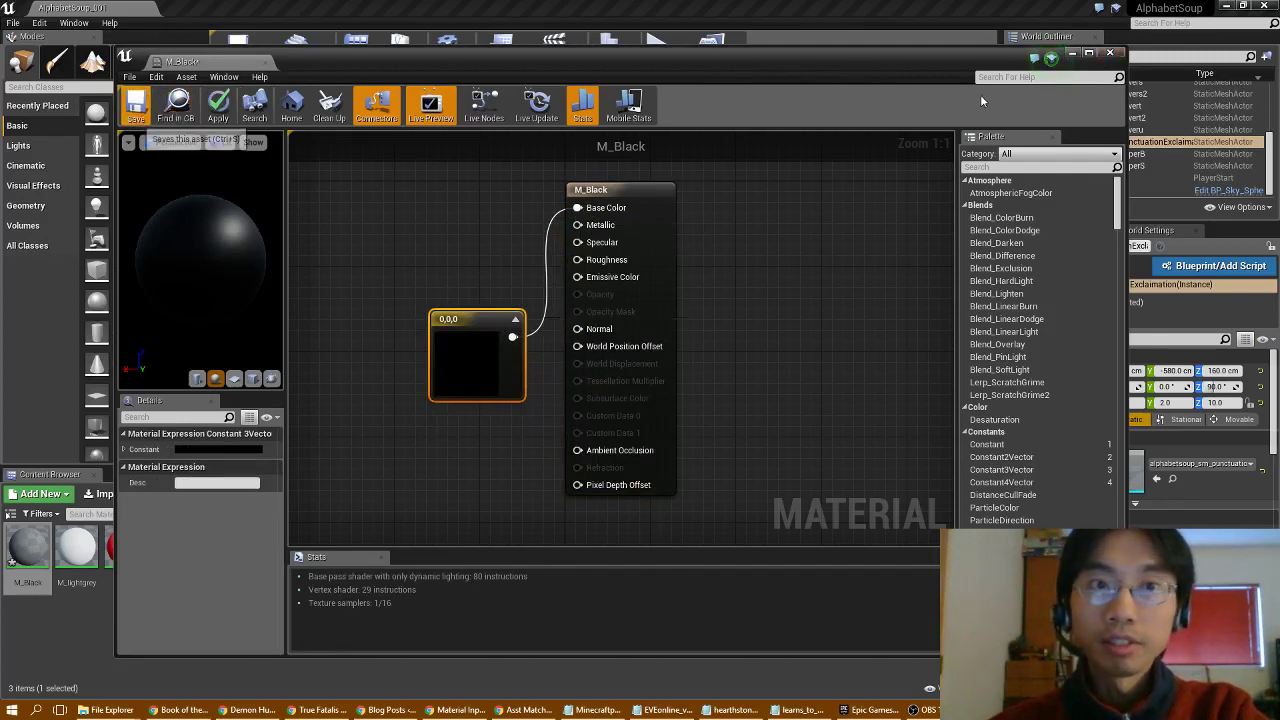
click(1107, 58)
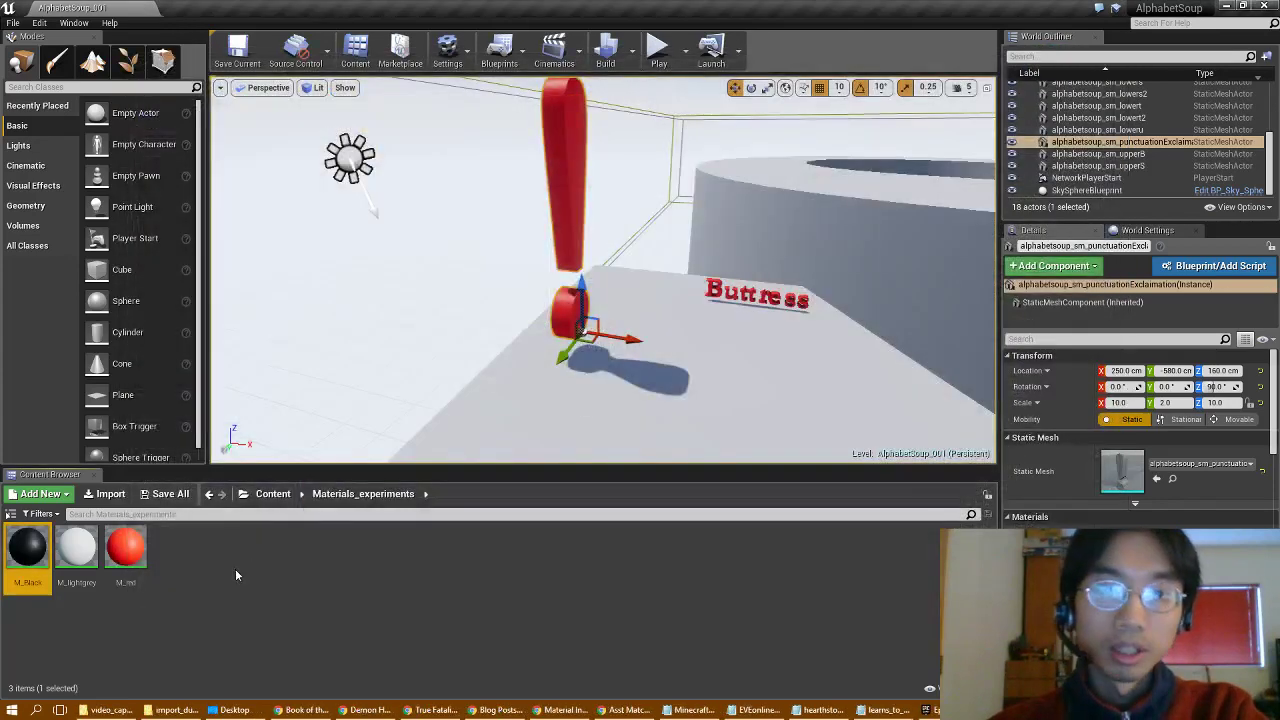
Create another material in the Materials_experiments folder and name it M_YellowGlow
right_click(222, 568)
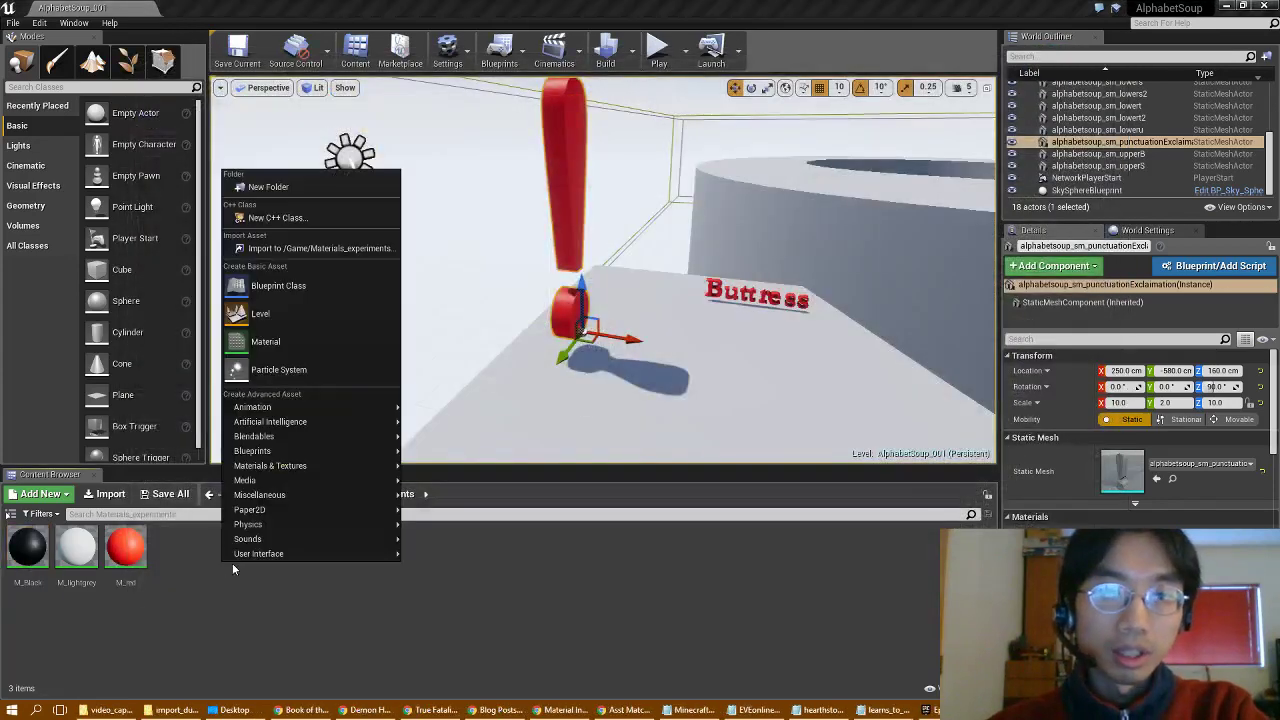
click(320, 343)
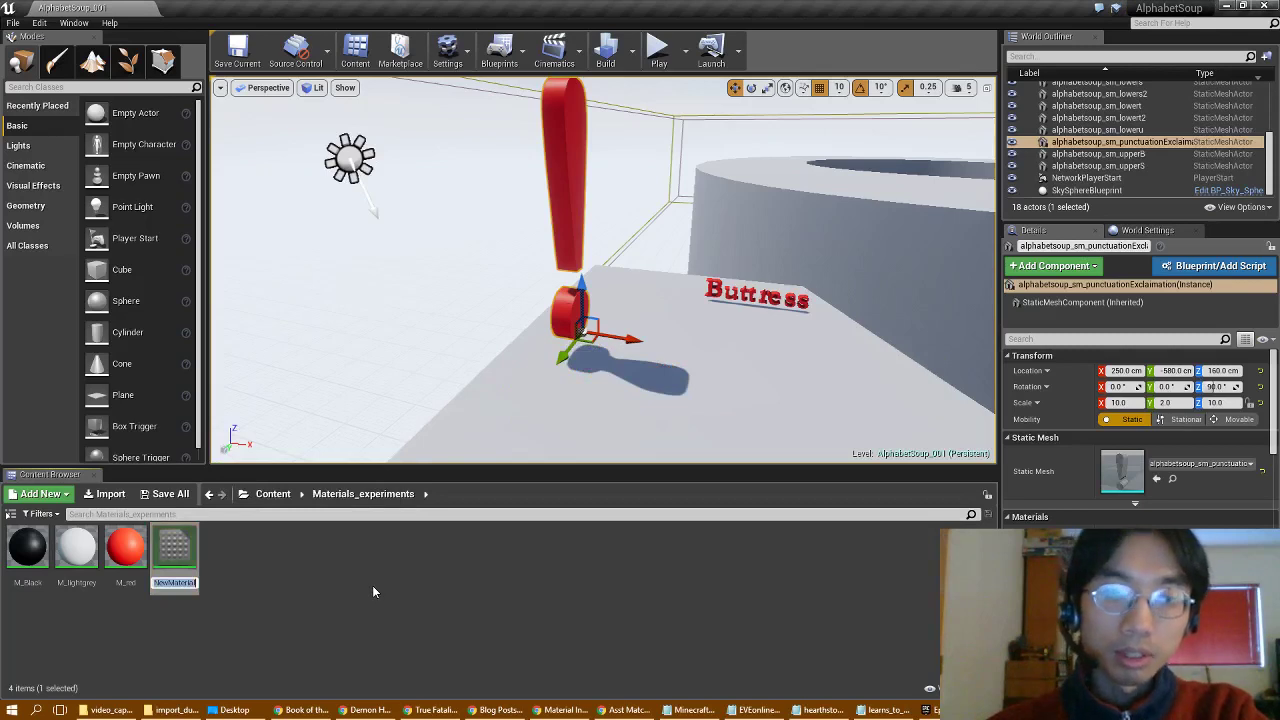
text(M_)
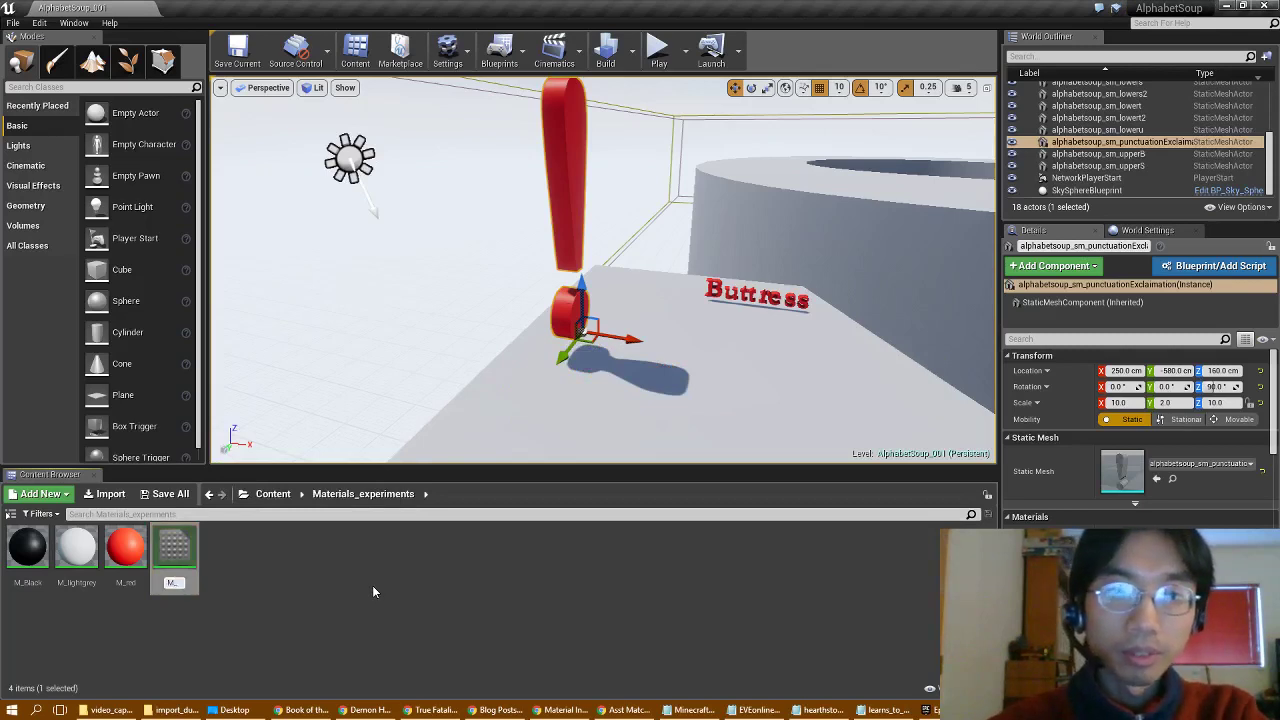
text(YellowGlow)
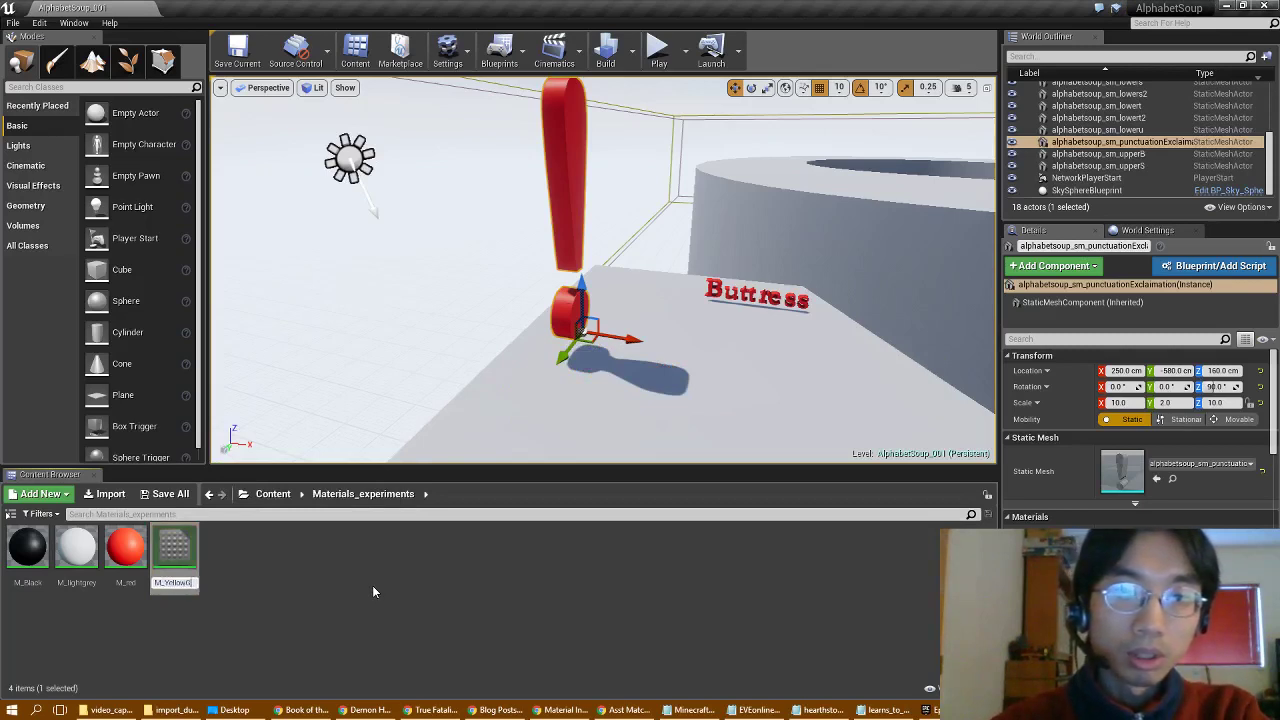
key(Return)
Open M_YellowGlow for editing and add a Constant3Vector node to its graph
double_click(176, 545)
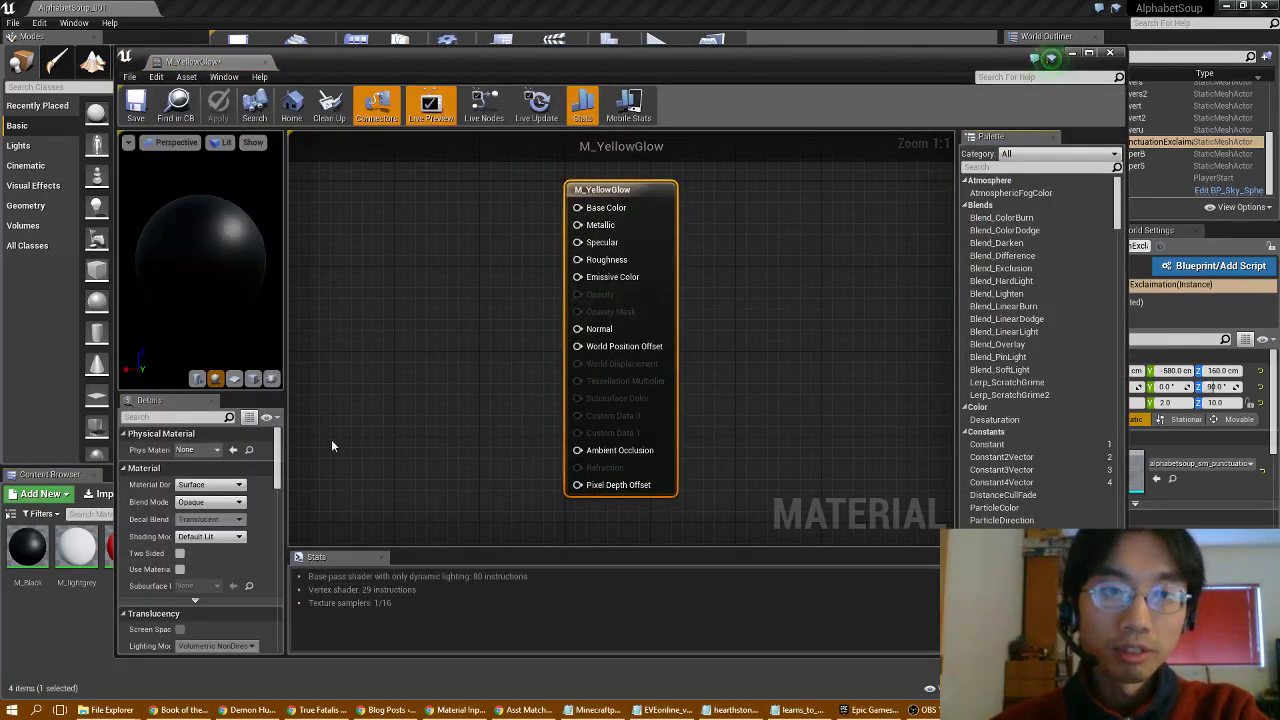
right_click(446, 321)
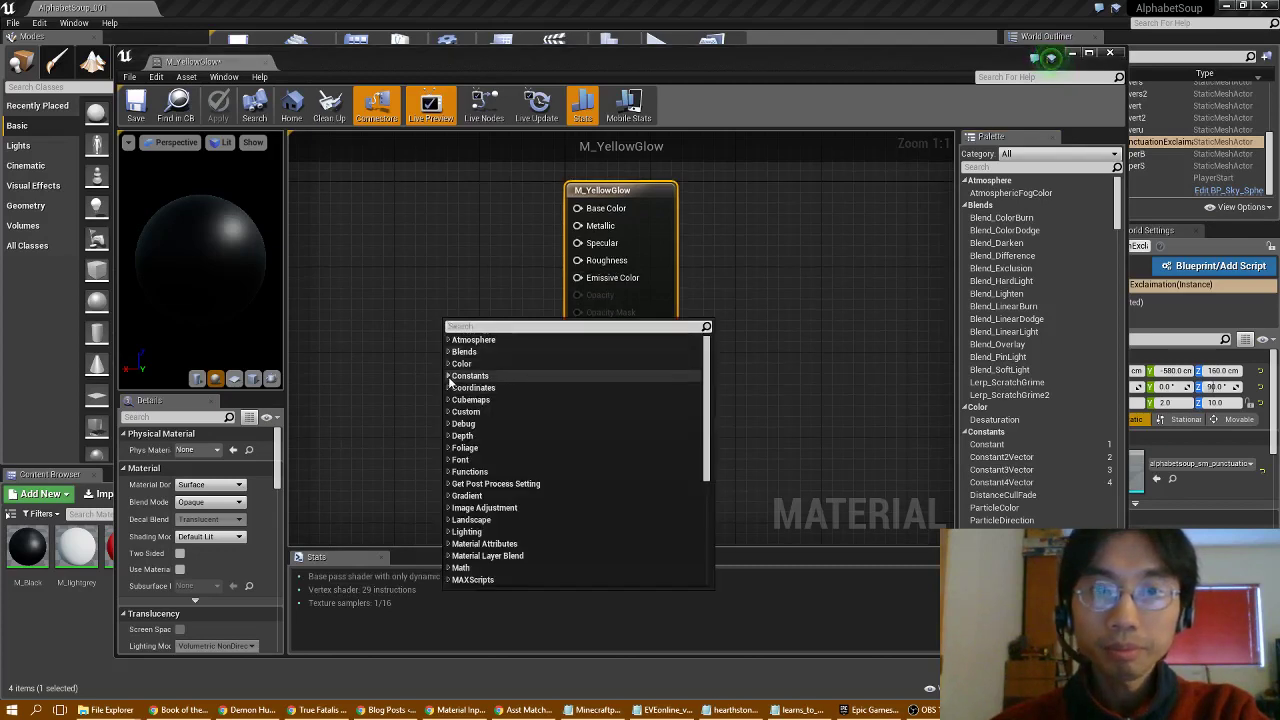
click(448, 364)
click(449, 387)
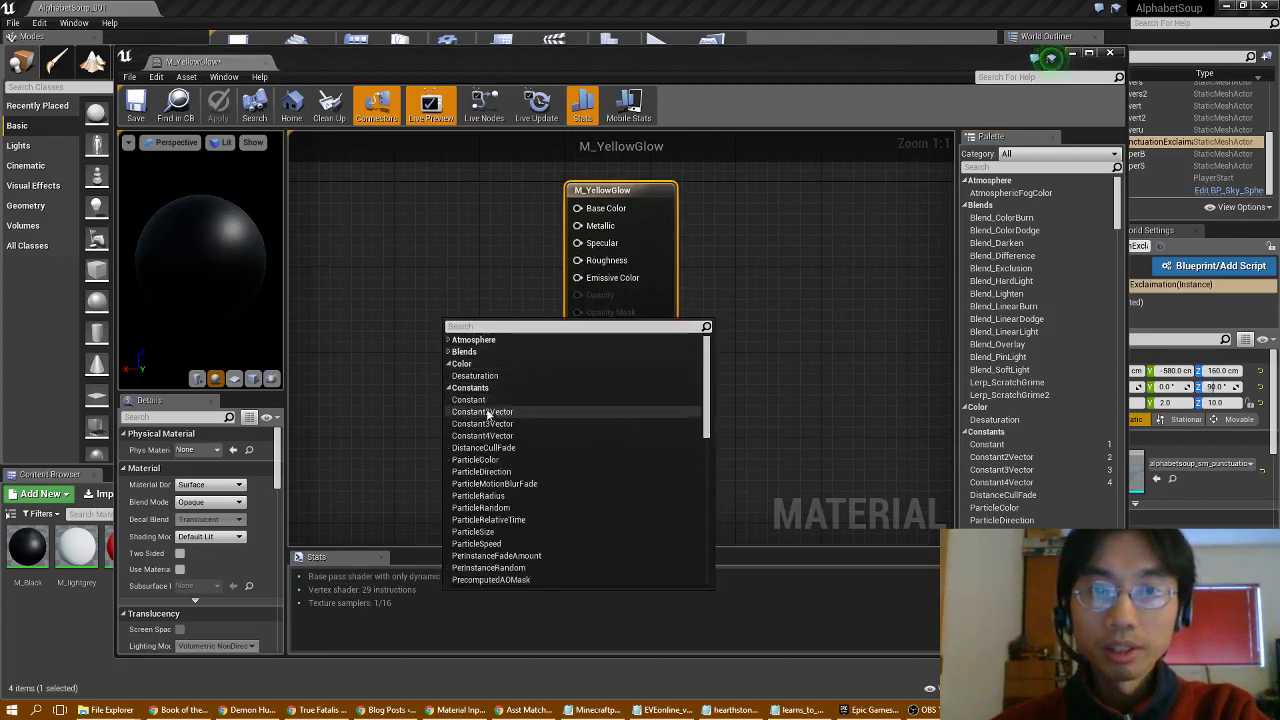
click(485, 423)
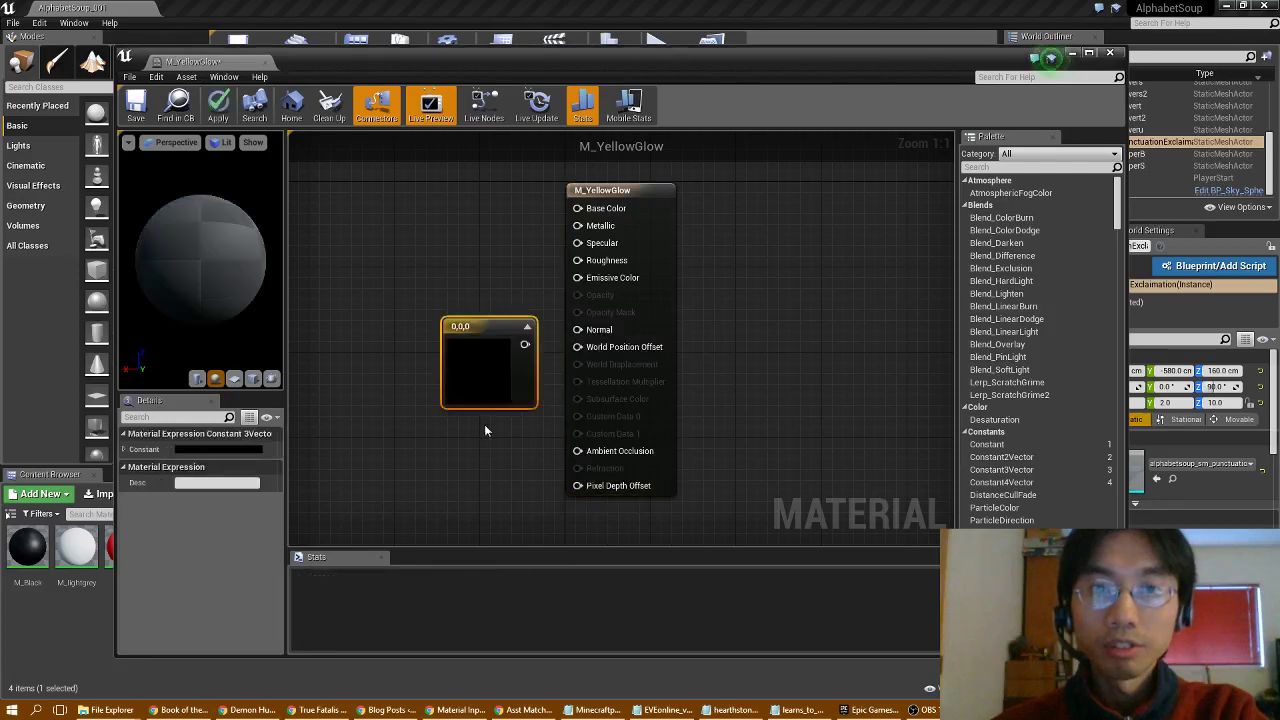
Set the Constant3Vector to a light yellow of about (1, 0.986, 0.295)
double_click(482, 366)
click(584, 476)
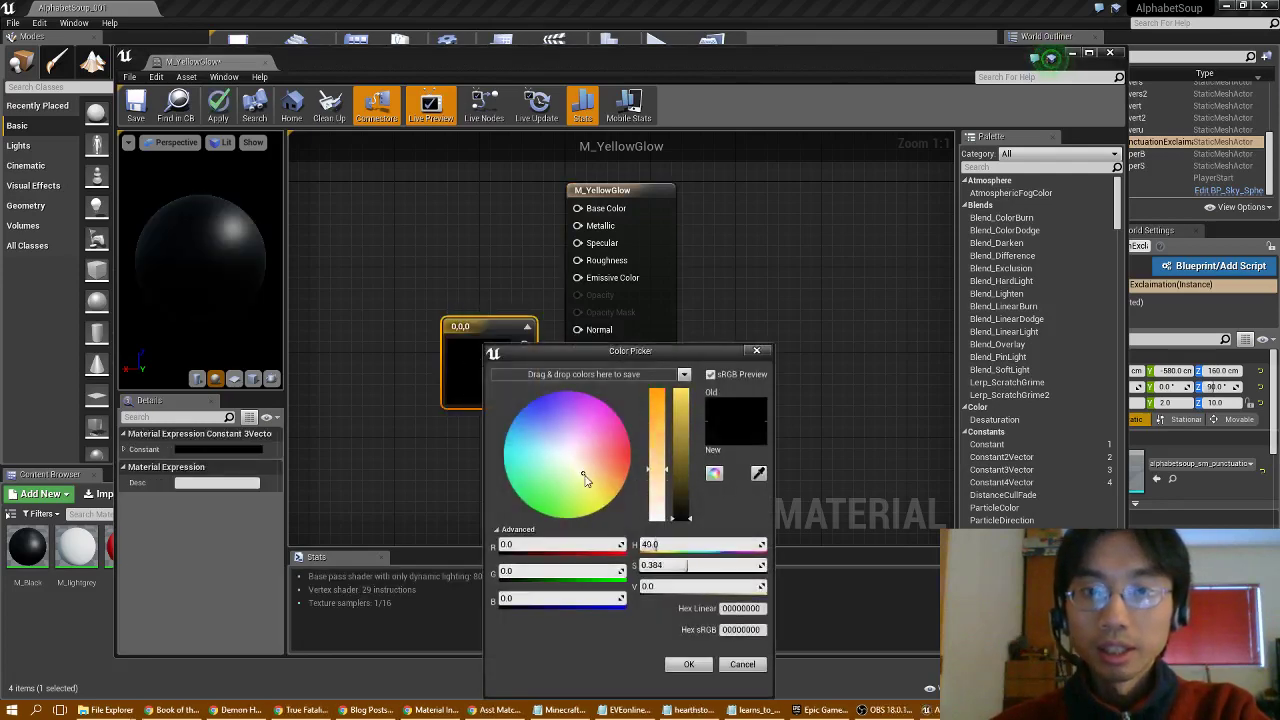
drag(584, 476, 584, 486)
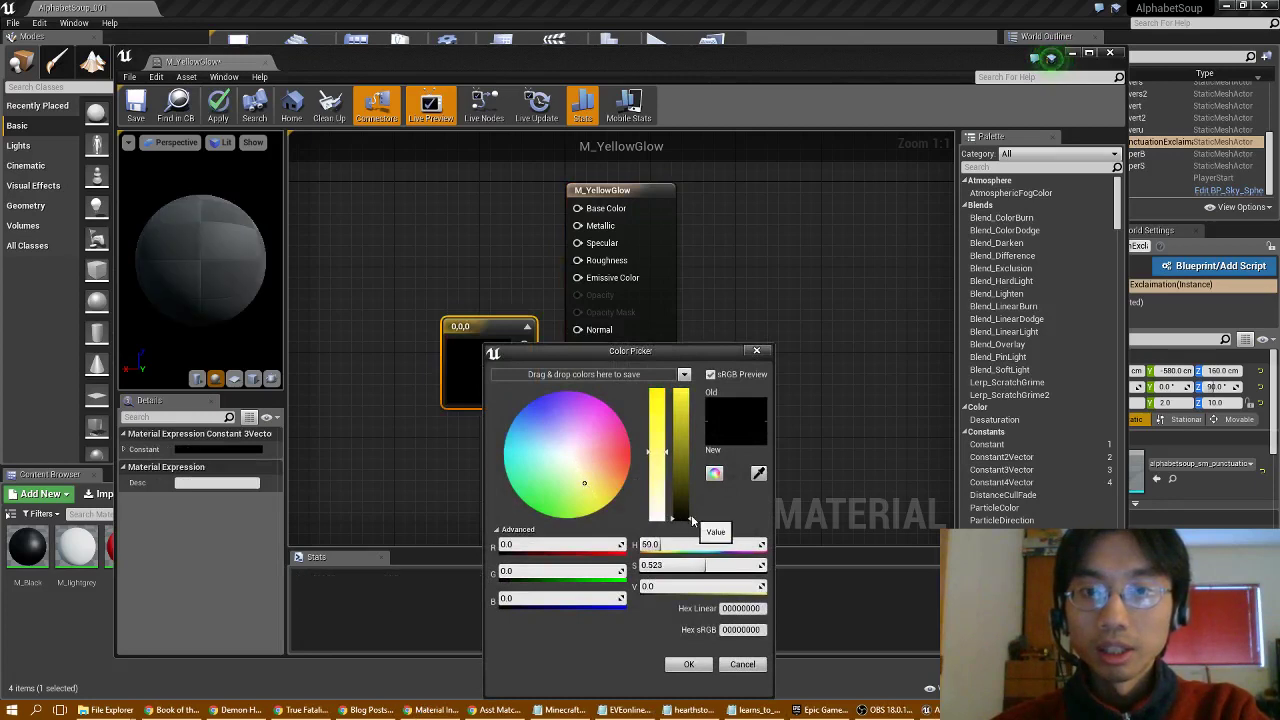
drag(681, 516, 688, 385)
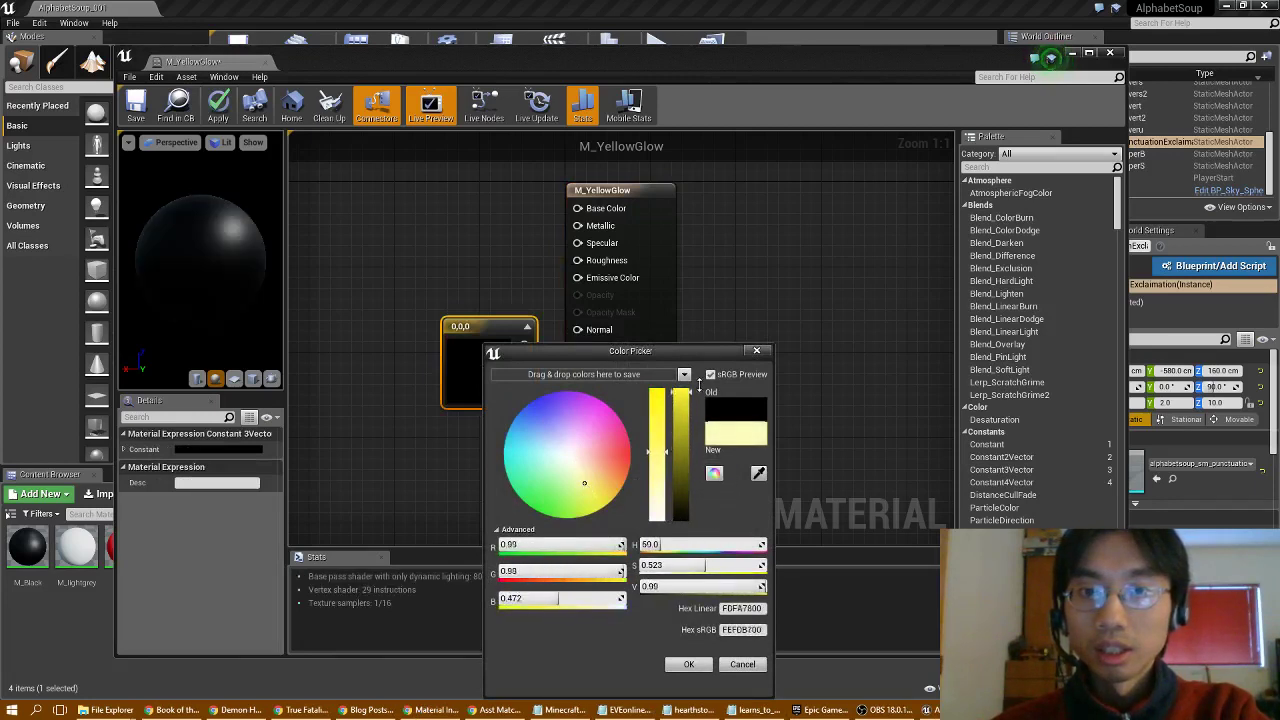
drag(648, 458, 646, 431)
click(689, 665)
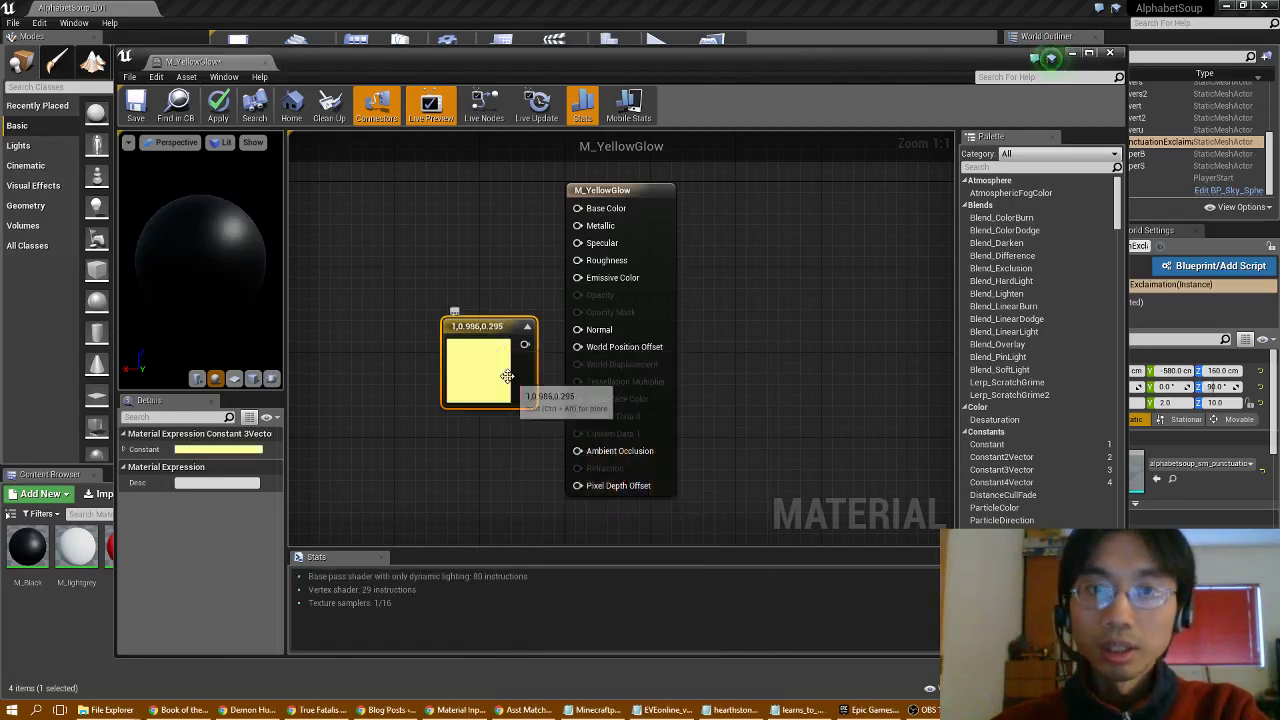
Move the yellow color node further from the material node and connect its output to both Base Color and Emissive Color
drag(505, 348, 449, 300)
drag(466, 295, 577, 208)
drag(466, 295, 577, 277)
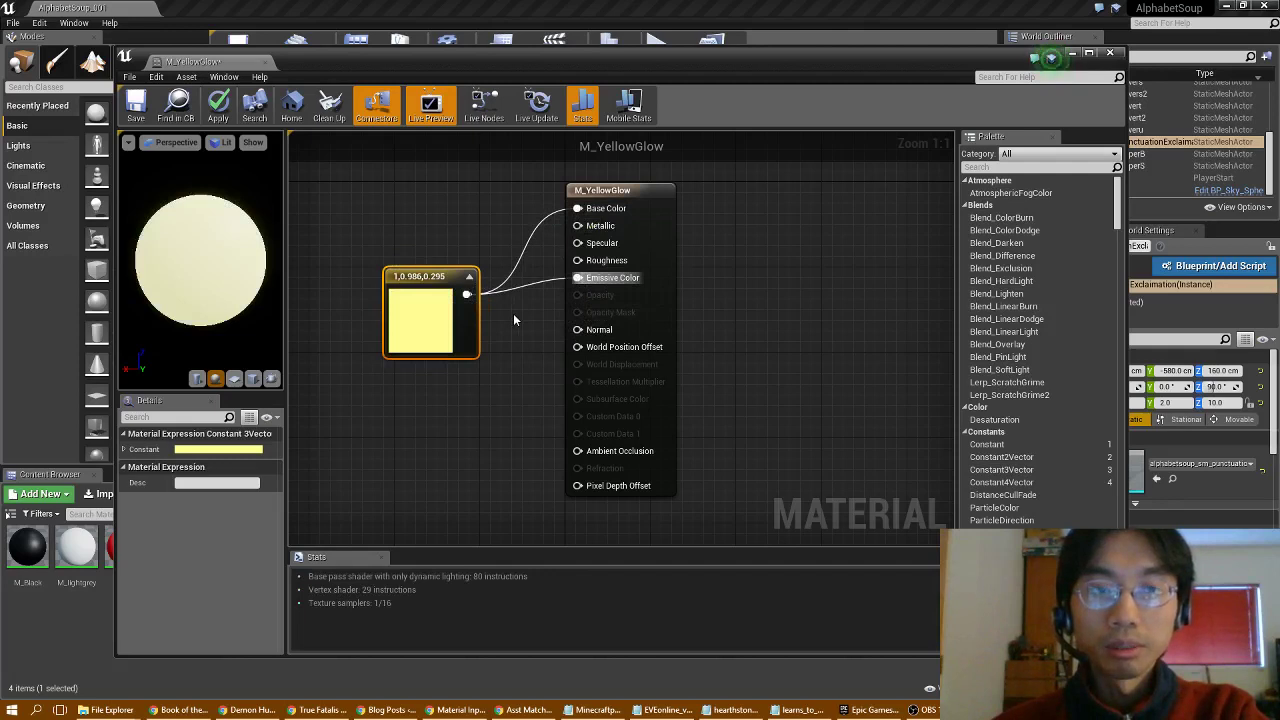
Preview the material on a cube and break the link into Base Color, turning the preview to inspect the emissive-only look
click(254, 379)
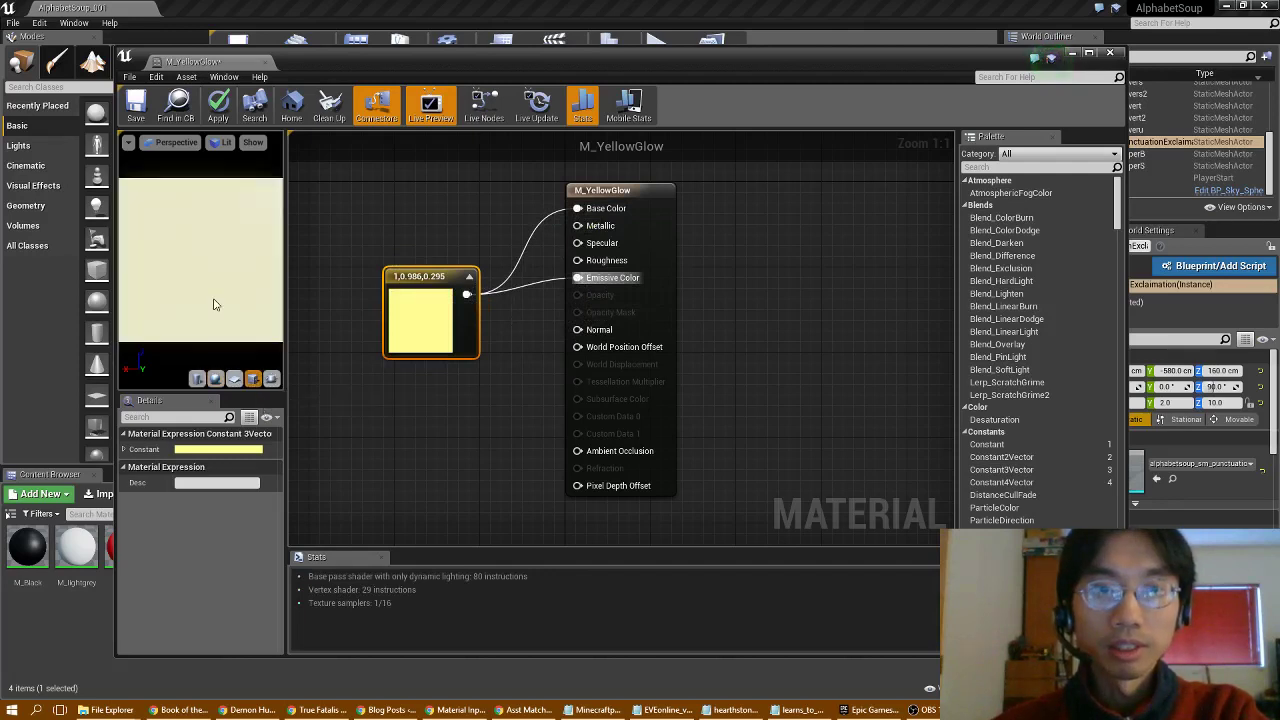
right_click(577, 208)
click(612, 238)
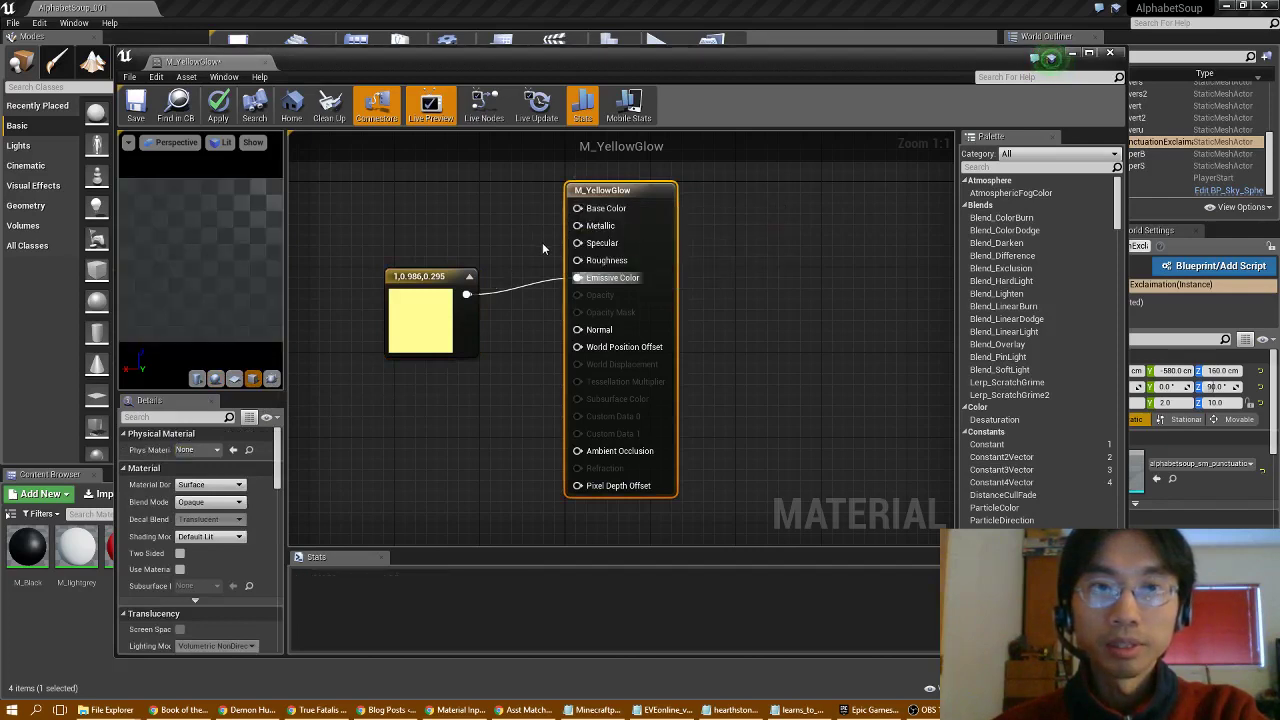
mouse_move(232, 270)
mouse_down()
mouse_move(268, 284)
mouse_move(236, 270)
mouse_up()
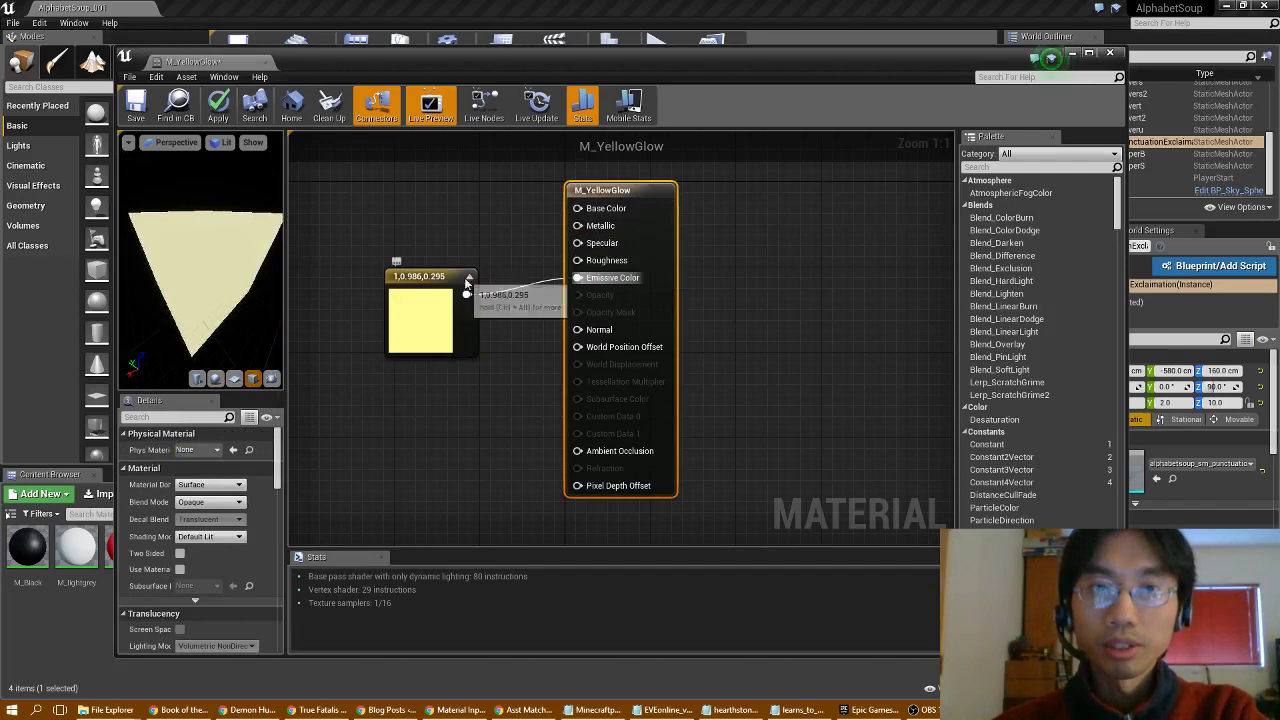
Reconnect the yellow color node to Base Color and break its link to Emissive Color
drag(467, 295, 577, 209)
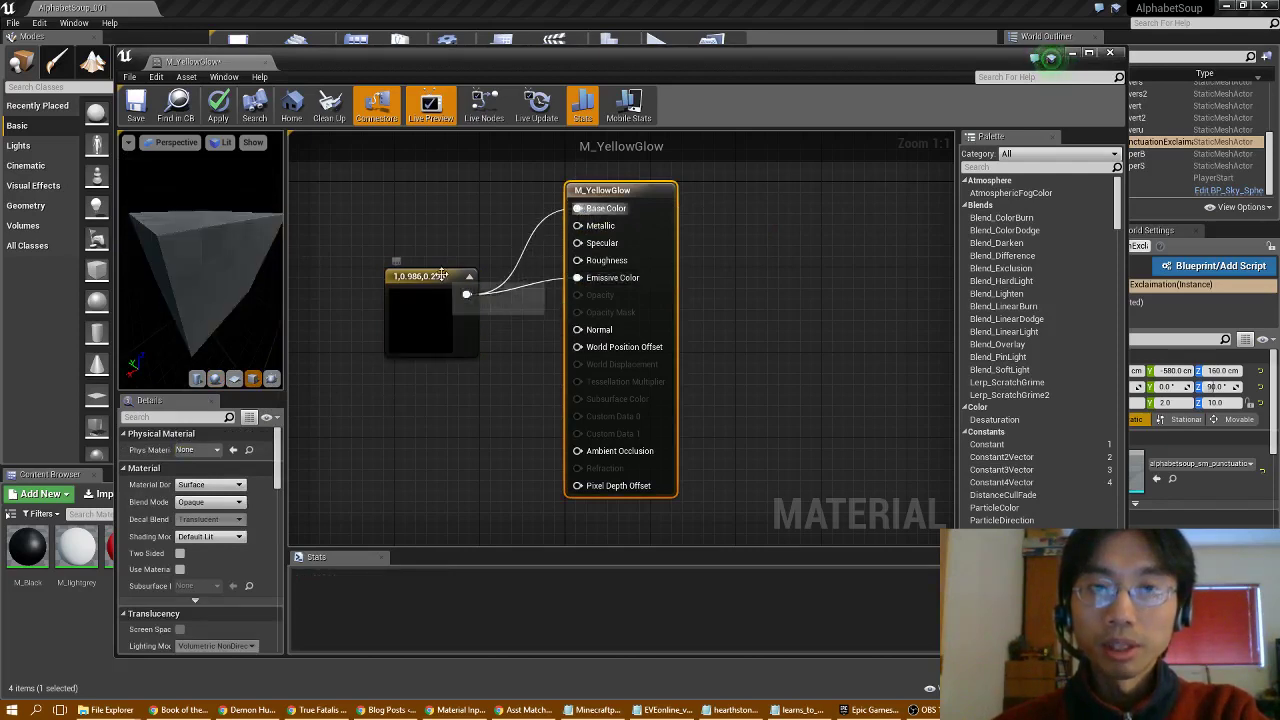
drag(420, 290, 384, 258)
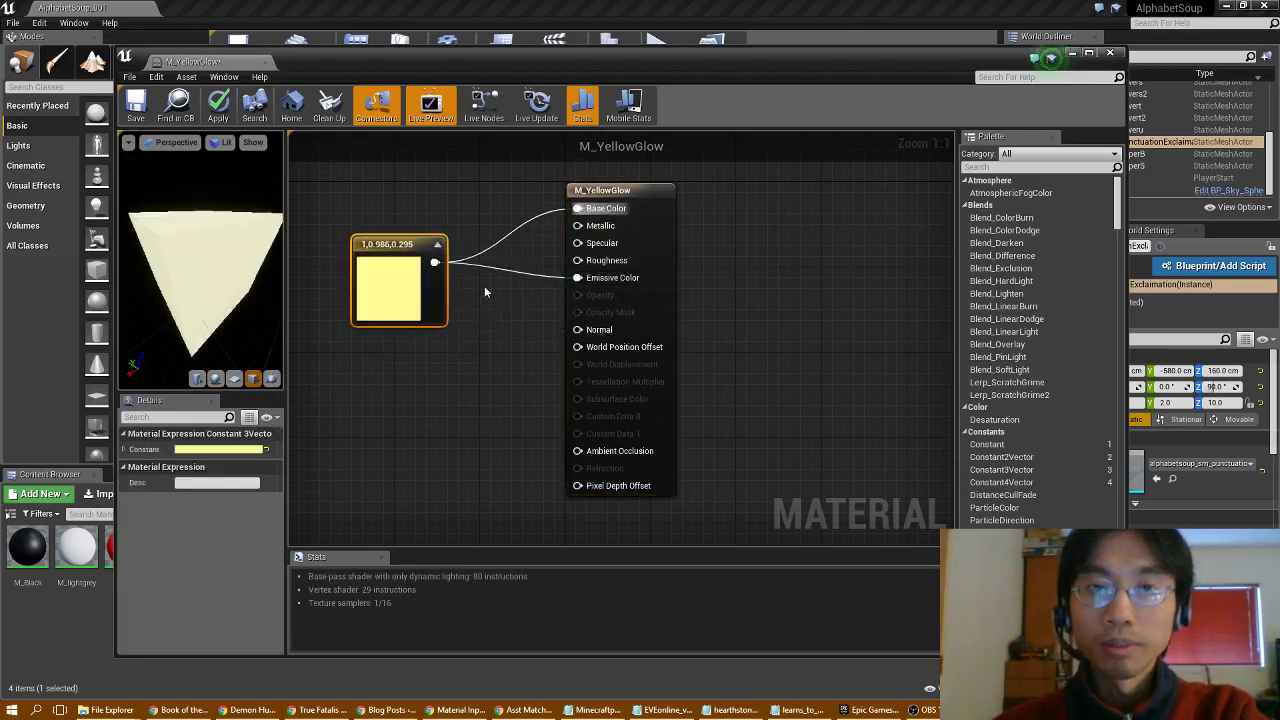
click(574, 281)
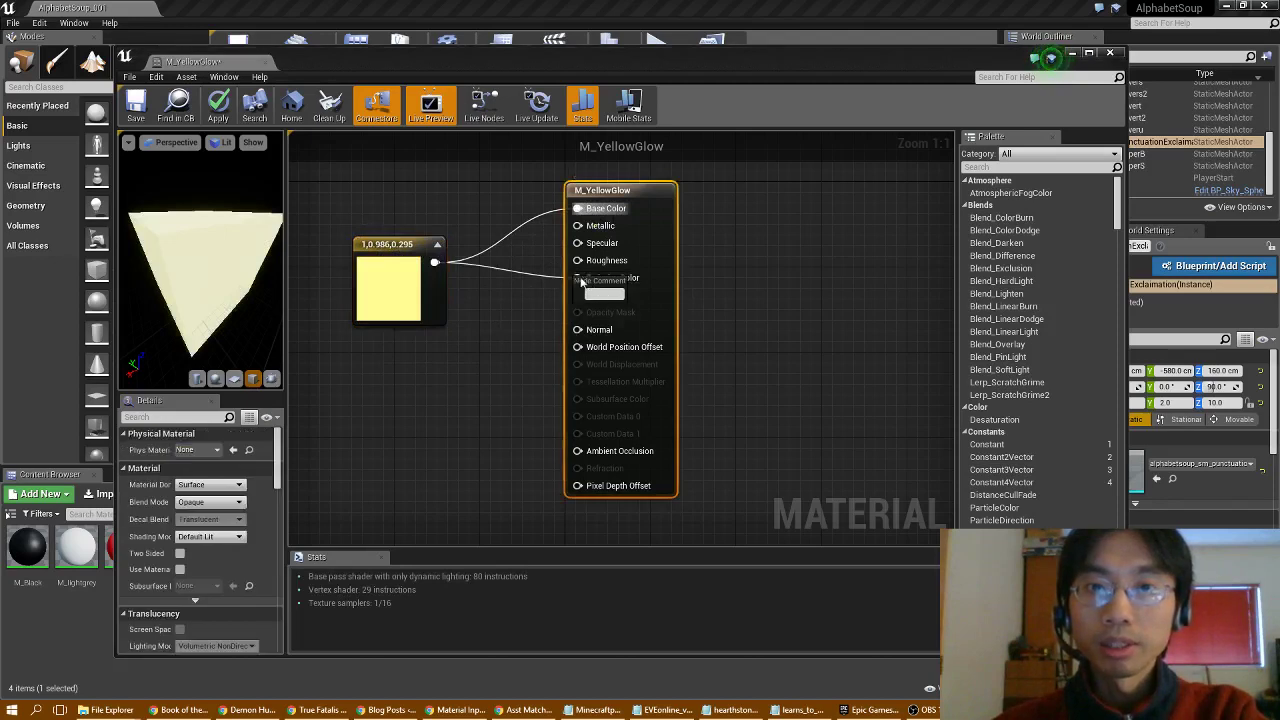
drag(580, 282, 574, 280)
right_click(578, 278)
click(625, 298)
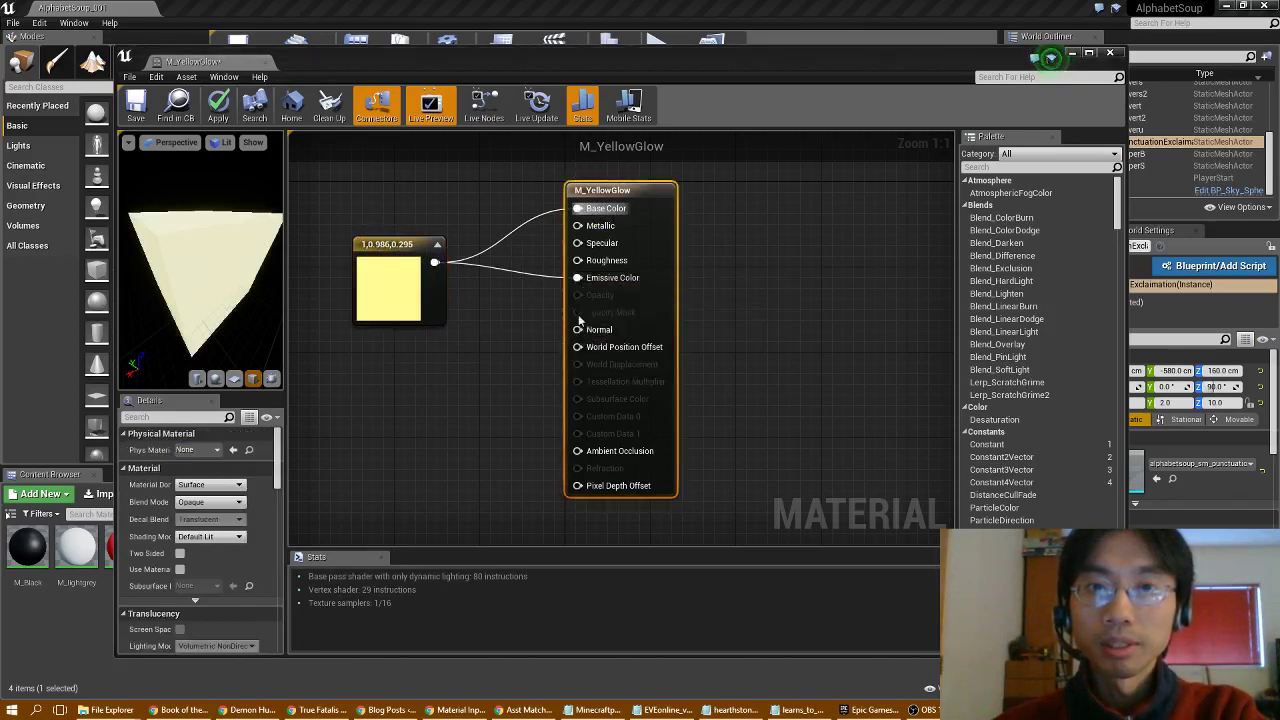
Add a Multiply node below the yellow color node and feed the color into its A input
right_click(456, 347)
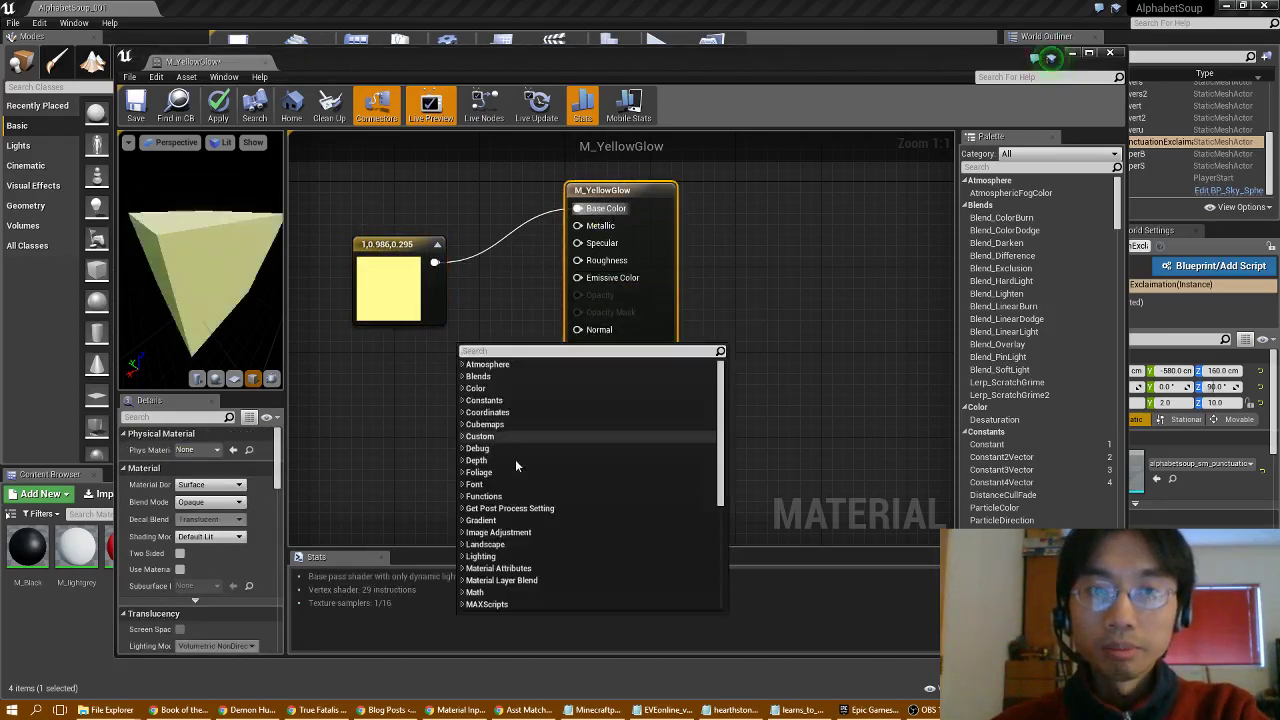
scroll(476, 560, down, 1)
click(474, 550)
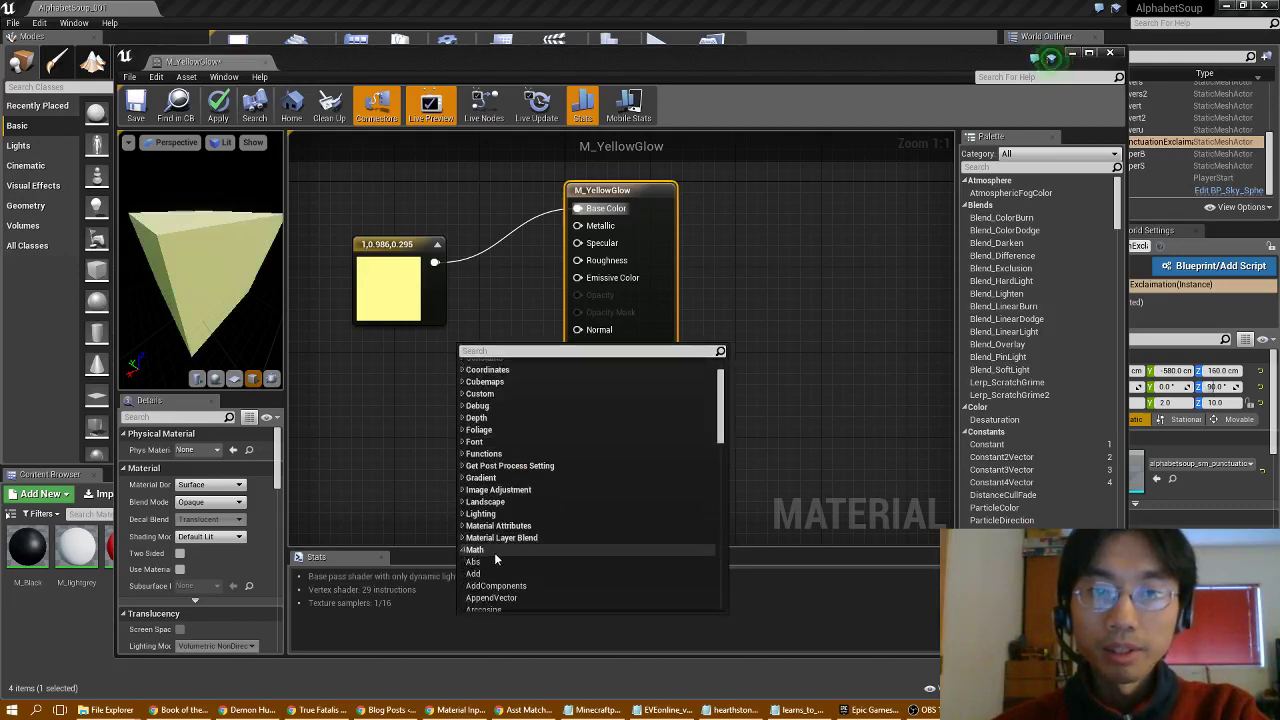
scroll(500, 556, down, 5)
scroll(519, 558, down, 2)
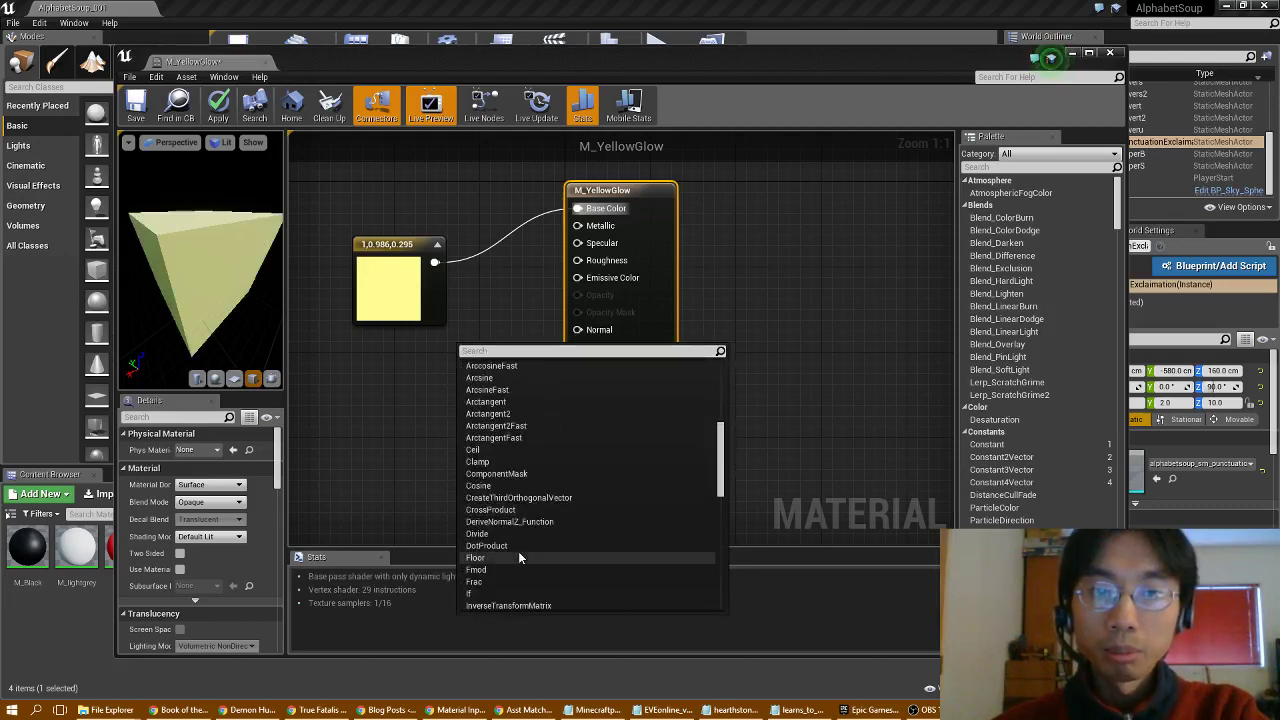
scroll(519, 558, down, 3)
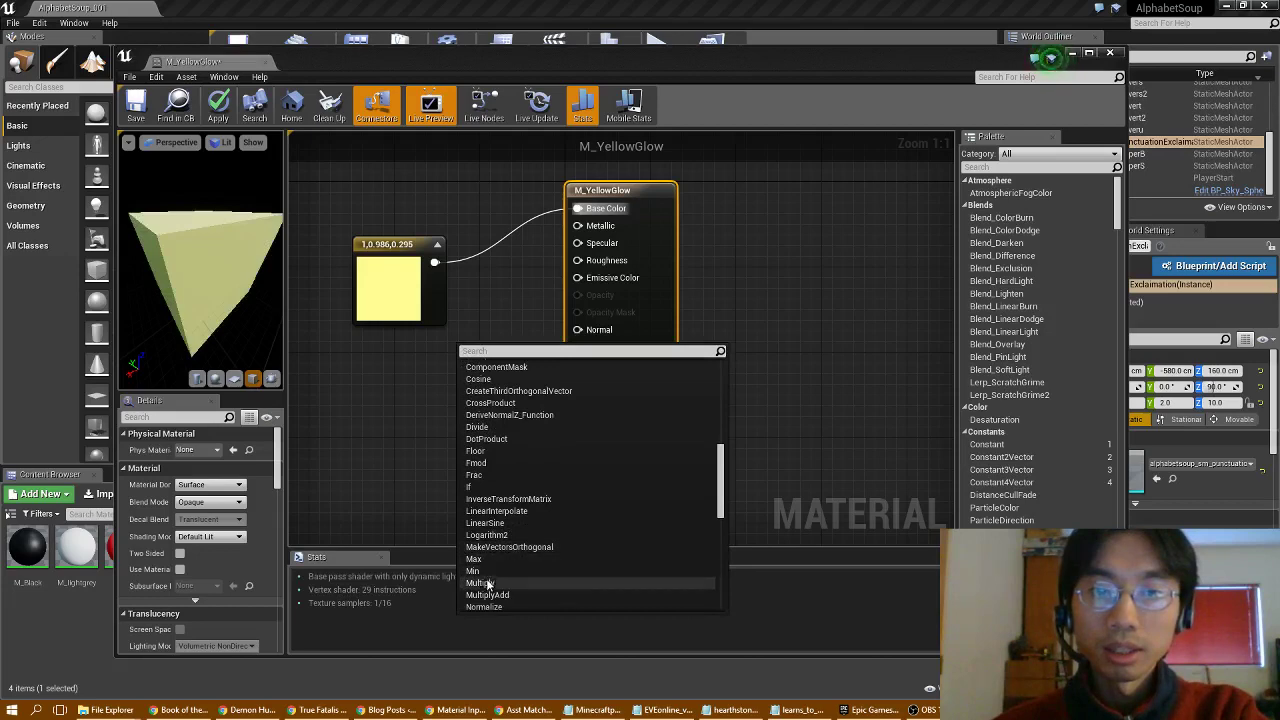
click(480, 583)
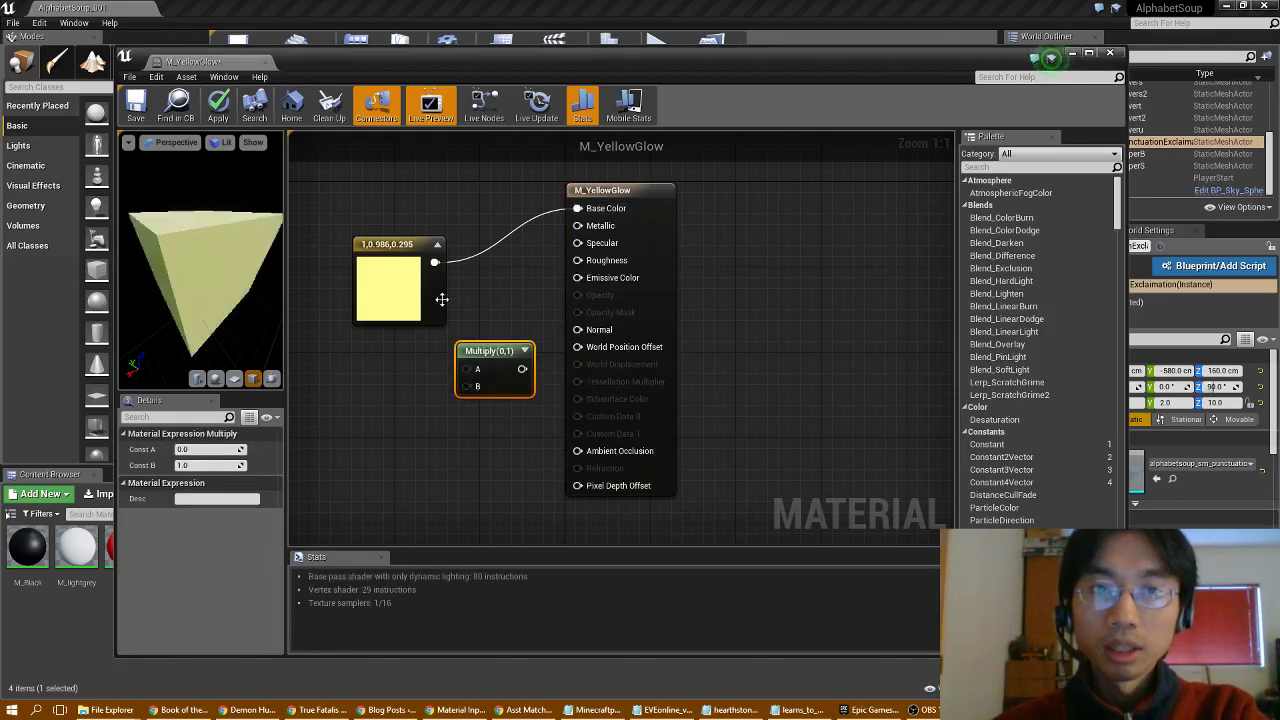
drag(435, 262, 470, 369)
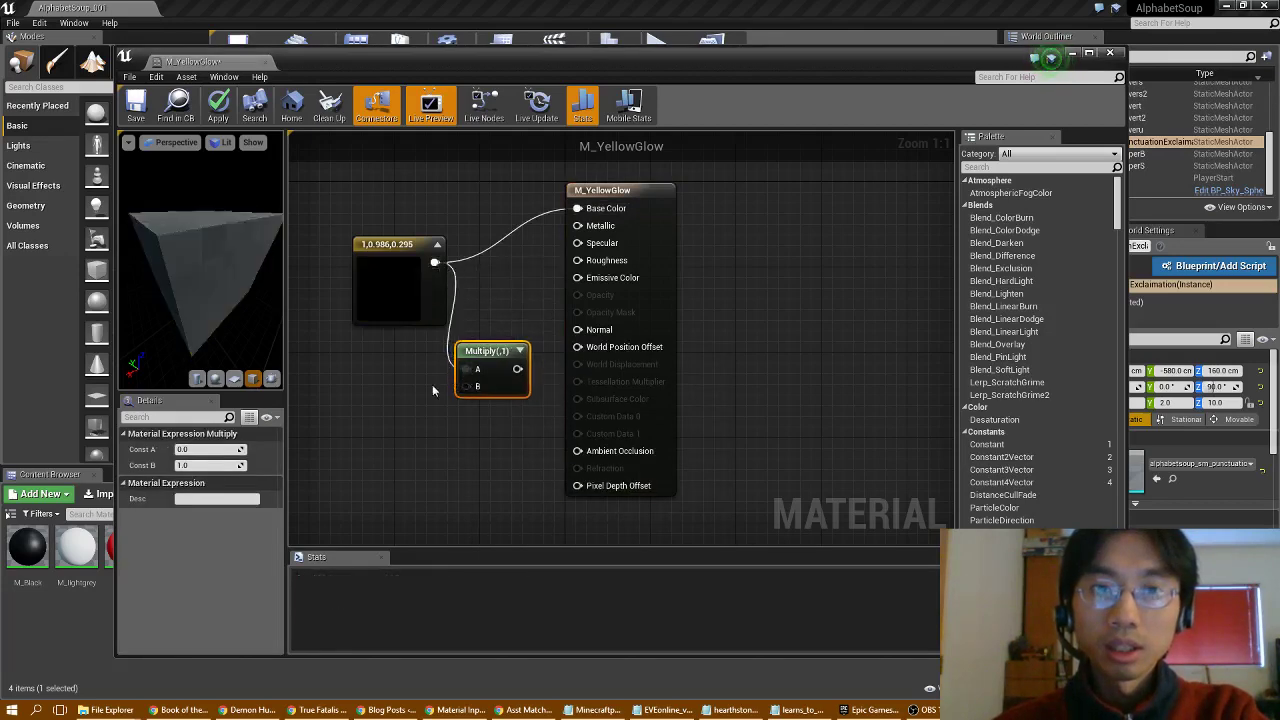
Add a single-value Constant node and place it below and to the left of the Multiply node
right_click(400, 412)
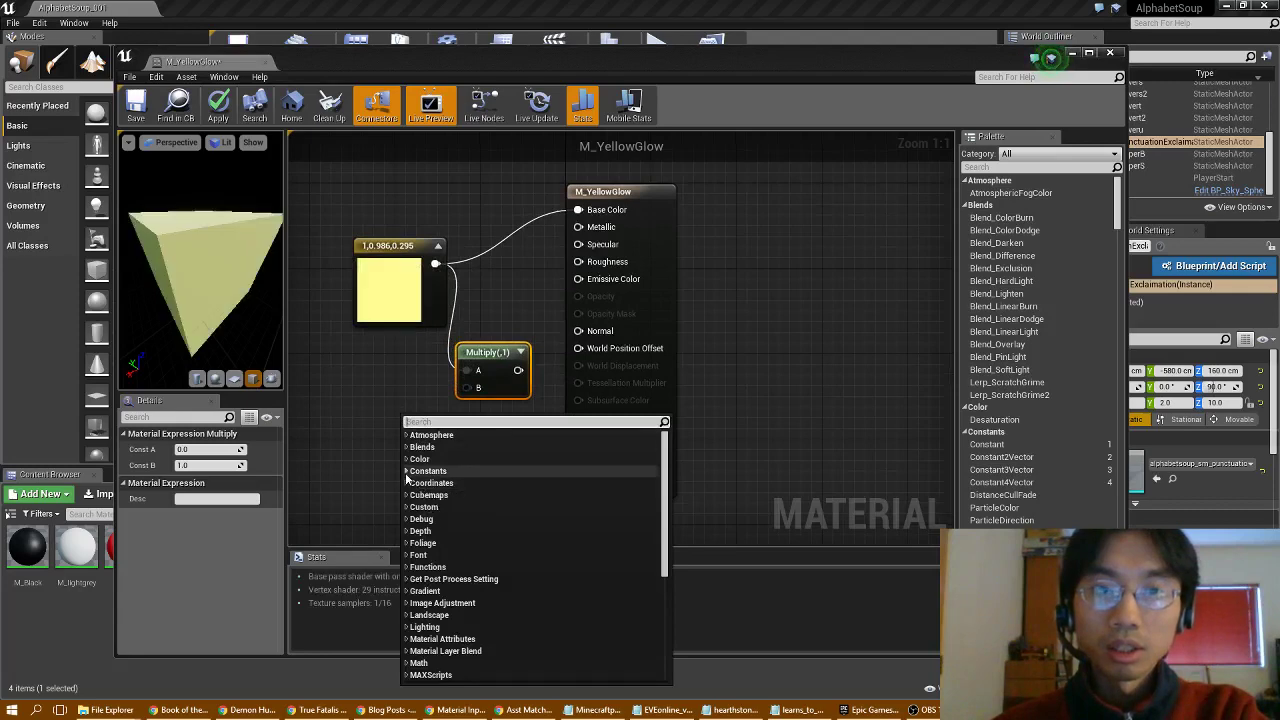
click(425, 471)
click(428, 484)
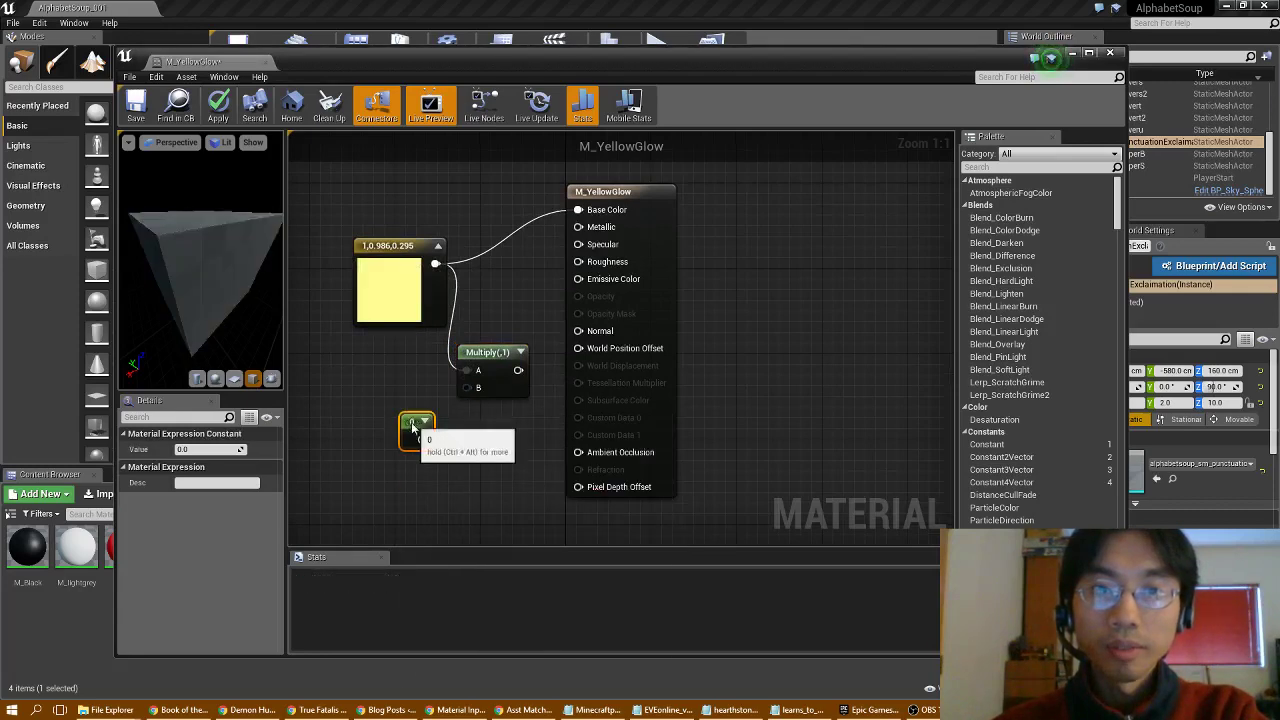
drag(419, 432, 383, 416)
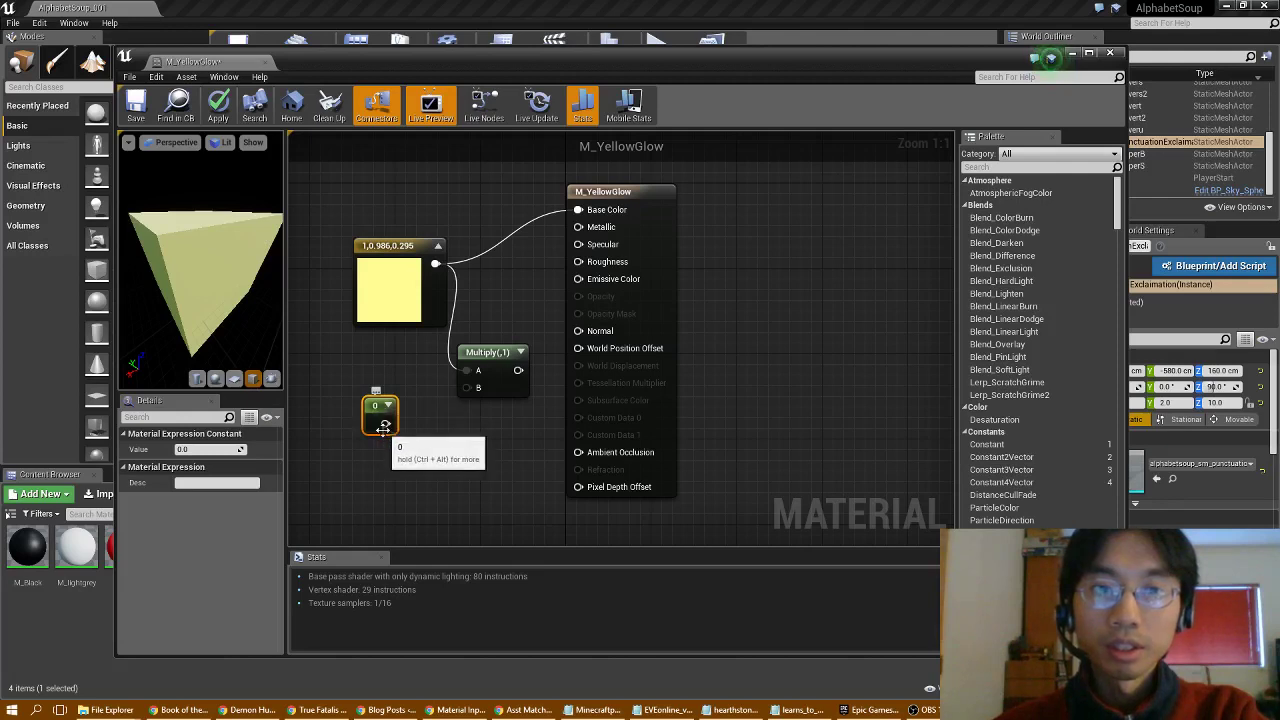
Set the Constant's value to 5, feed it into Multiply's B input and connect the Multiply output to Emissive Color
click(190, 434)
click(197, 435)
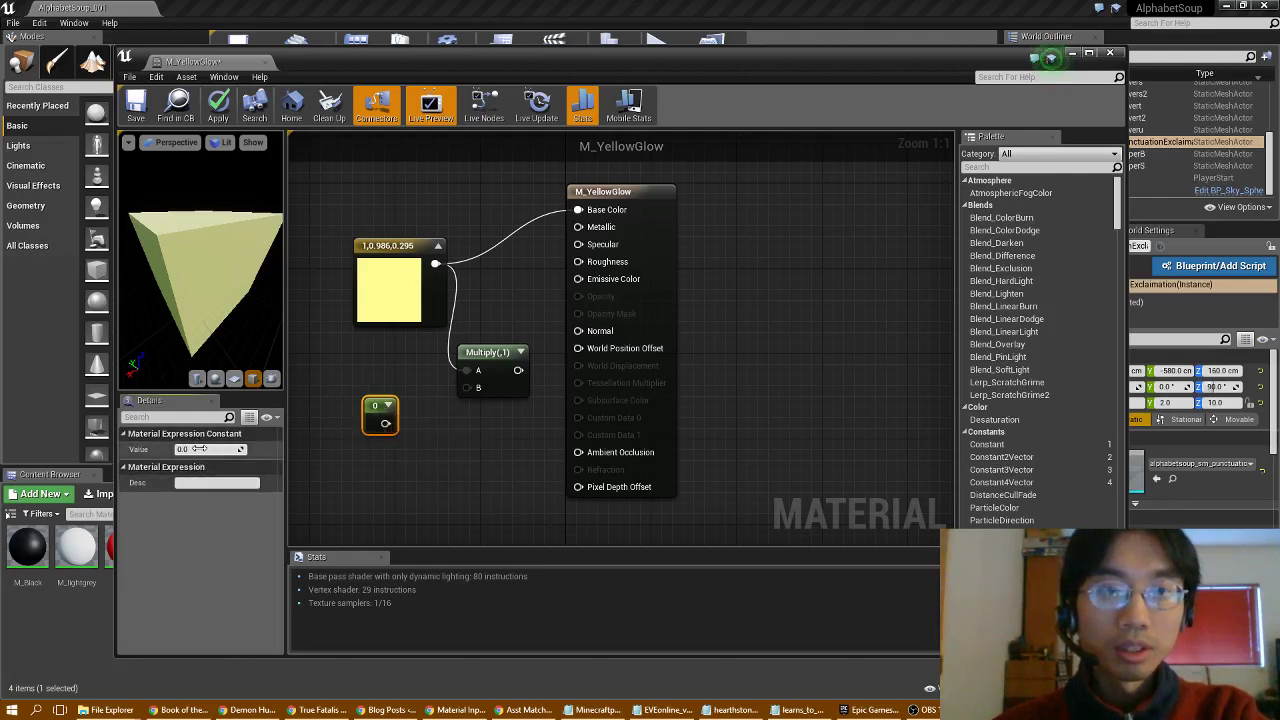
text(5)
key(Return)
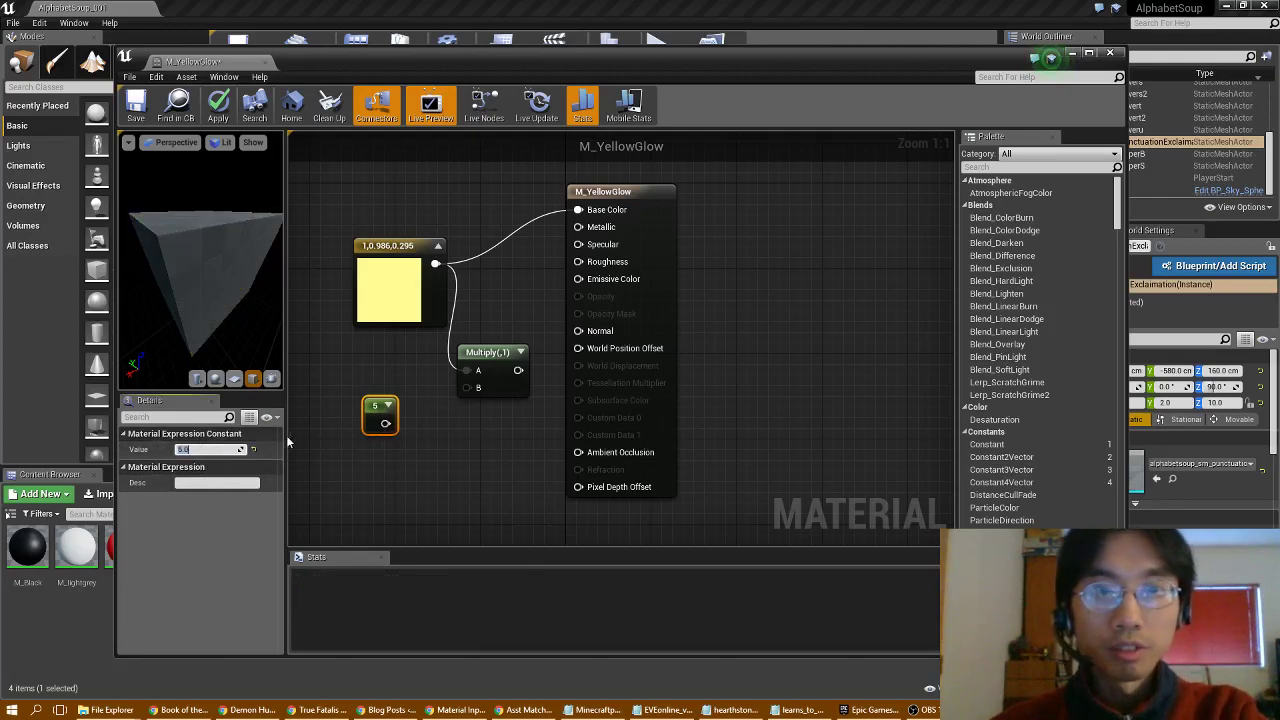
drag(385, 423, 583, 283)
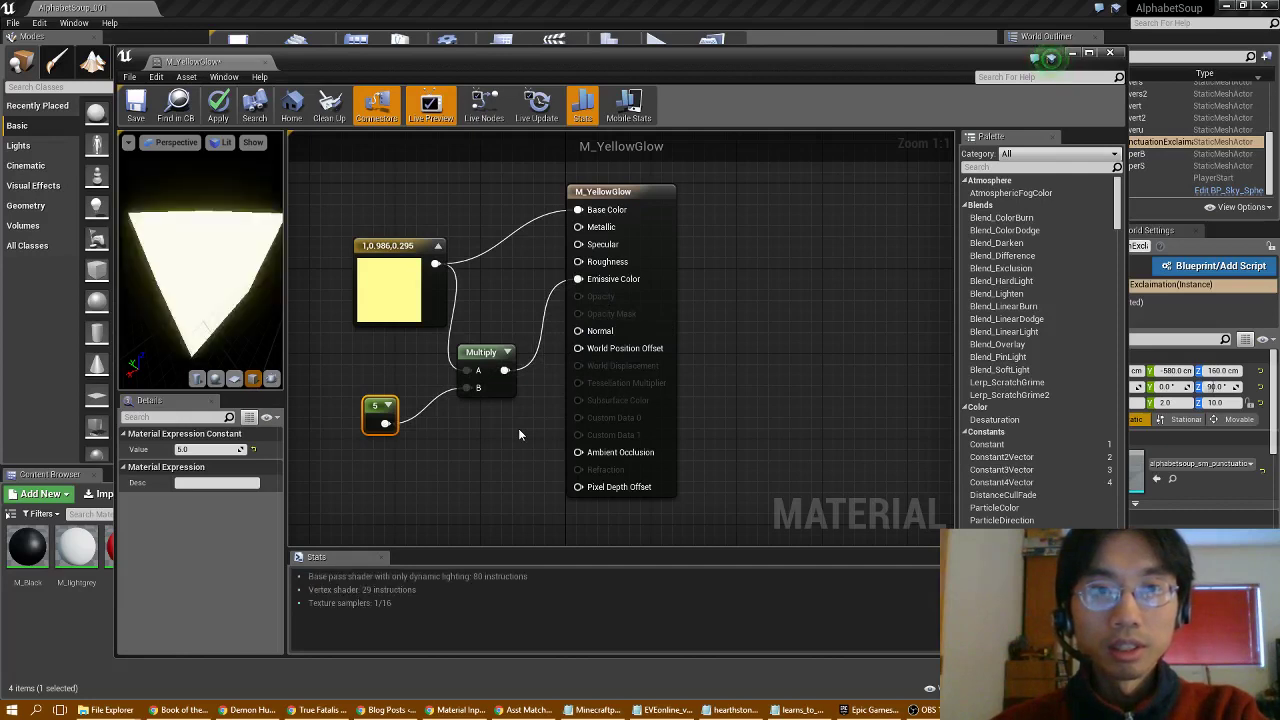
drag(192, 260, 248, 220)
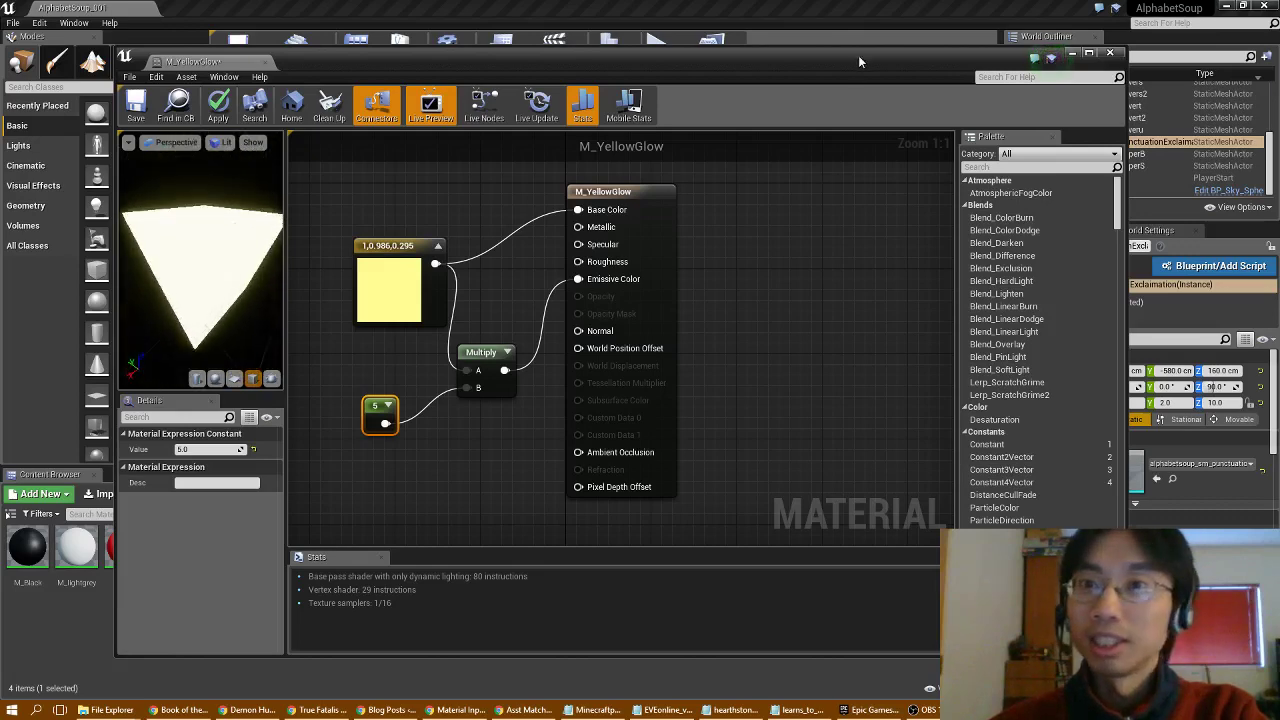
Saturate the yellow color node to about (1, 0.981, 0.015), then close the material editor and apply the changes to M_YellowGlow
click(394, 286)
double_click(394, 286)
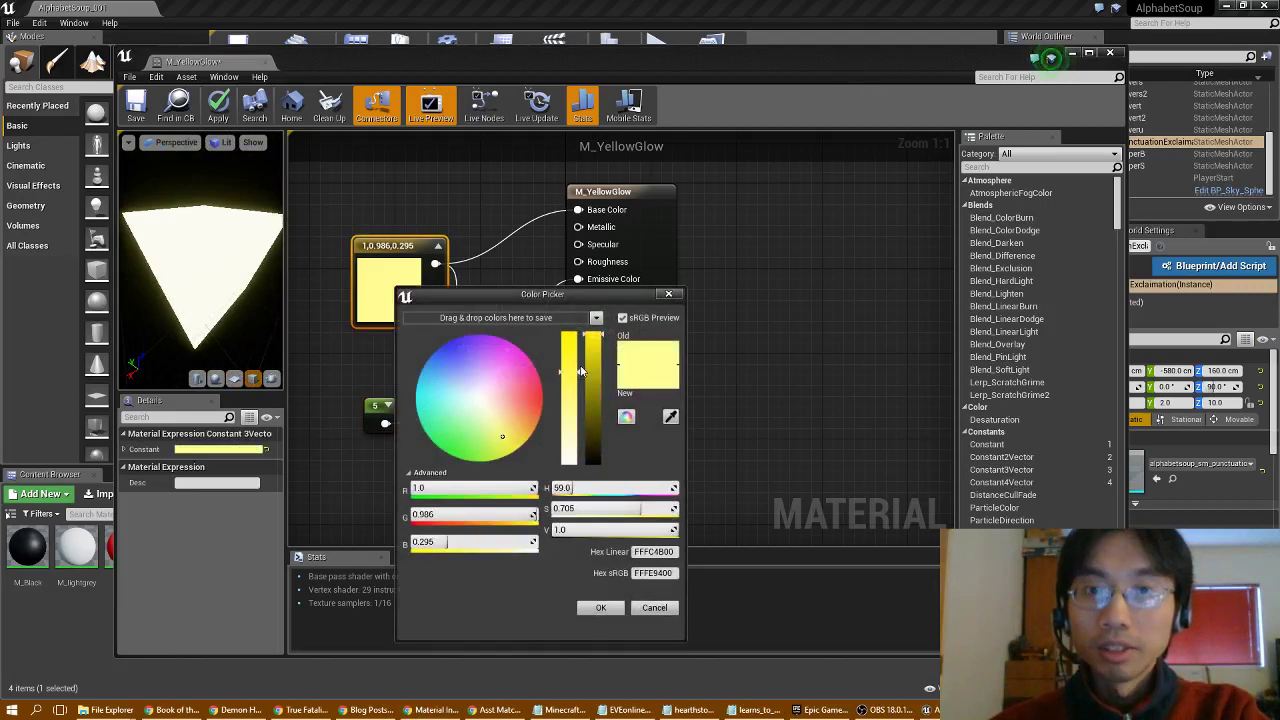
drag(578, 374, 576, 361)
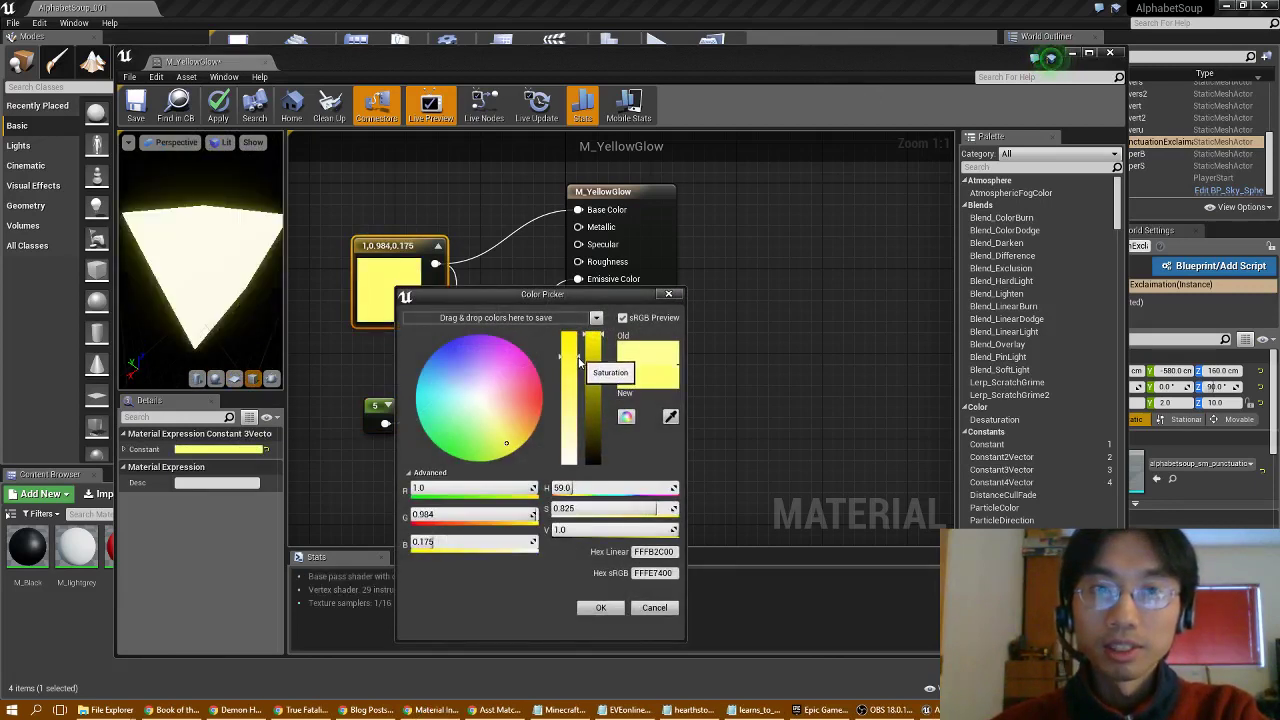
drag(578, 360, 574, 342)
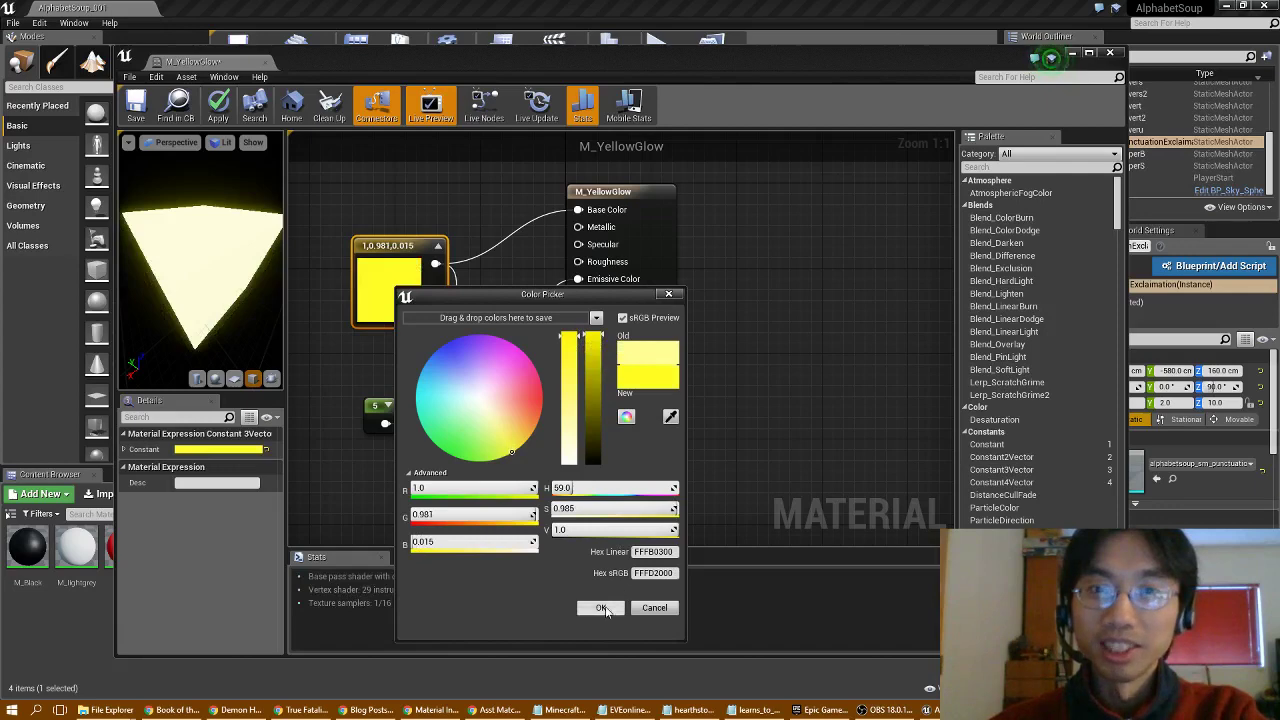
click(601, 608)
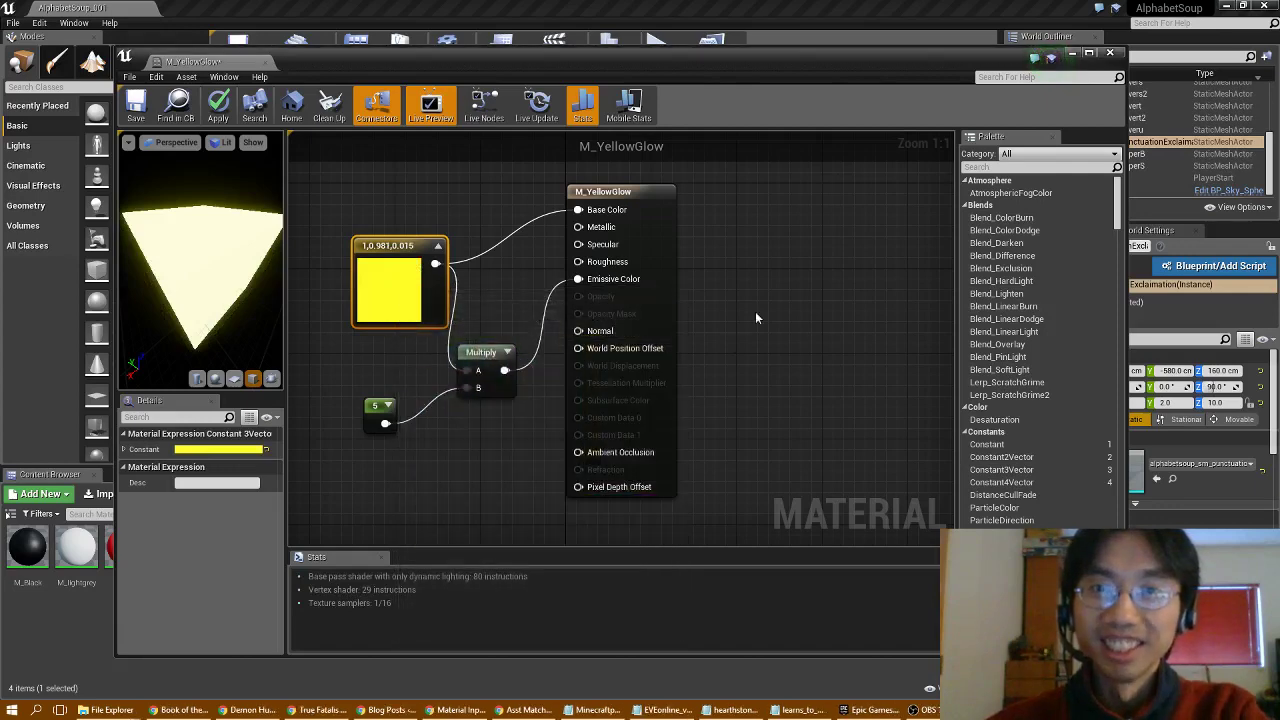
click(1109, 54)
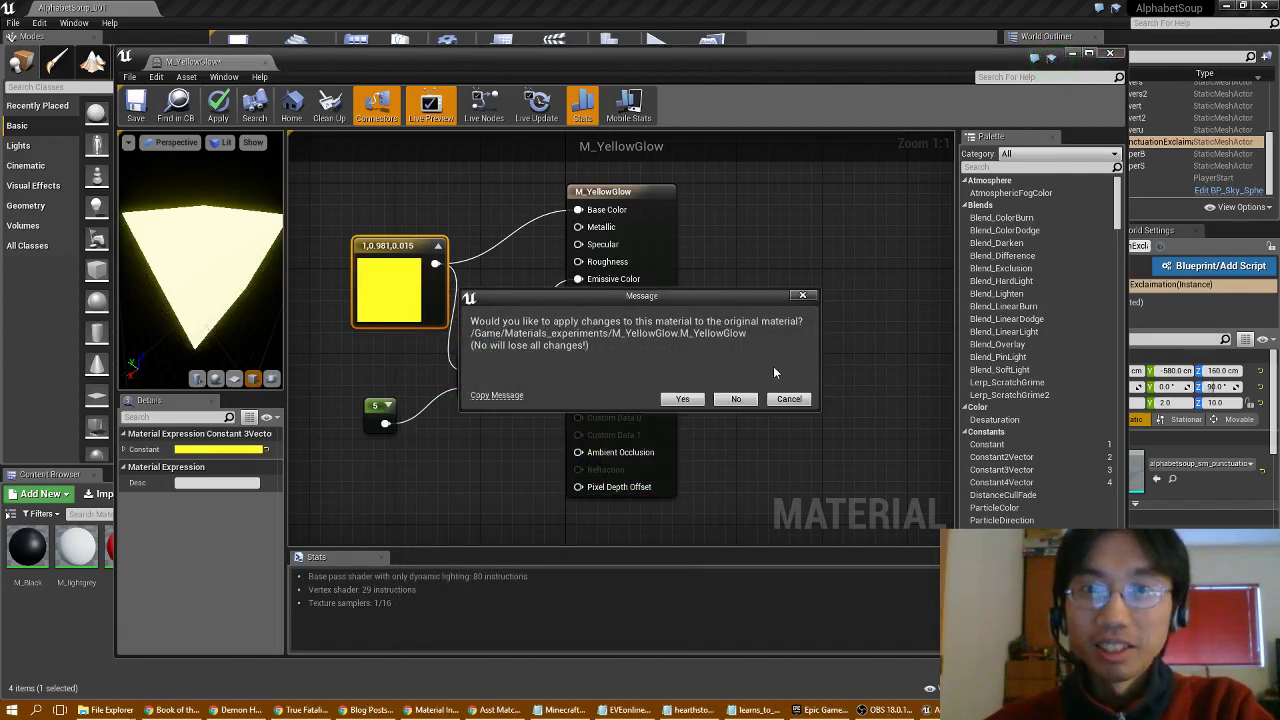
click(683, 399)
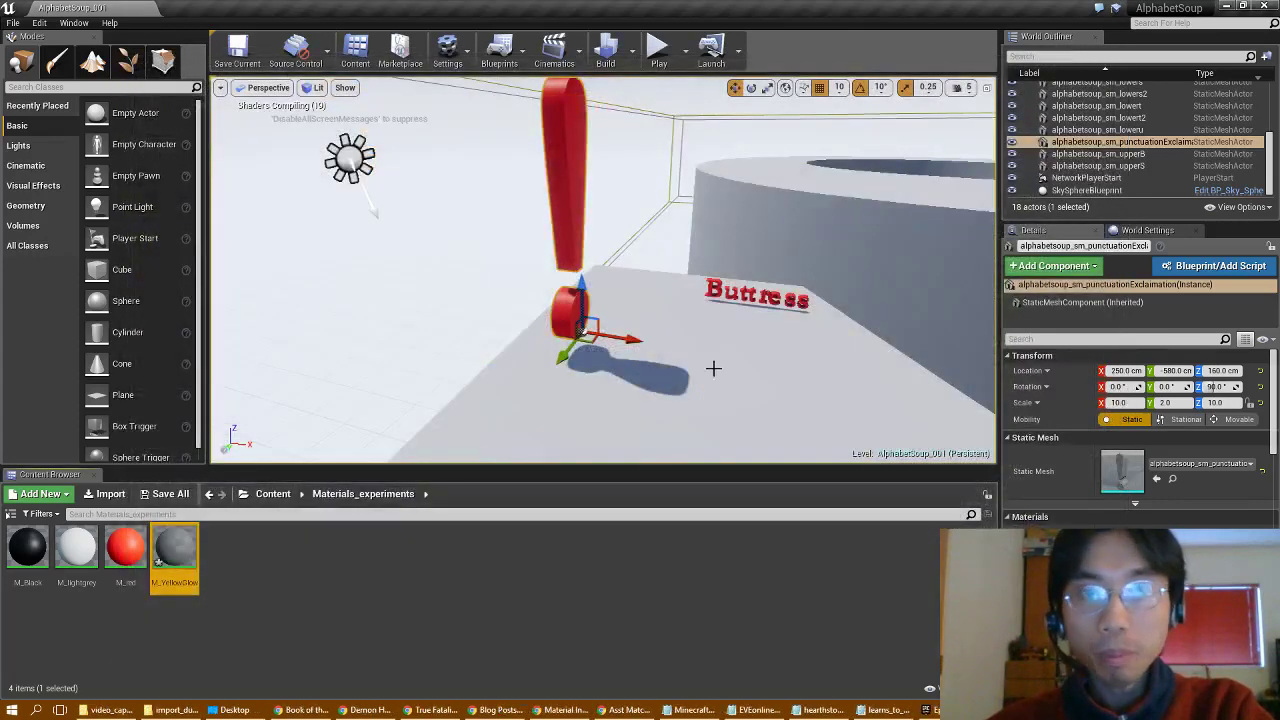
right_drag(705, 351, 600, 370)
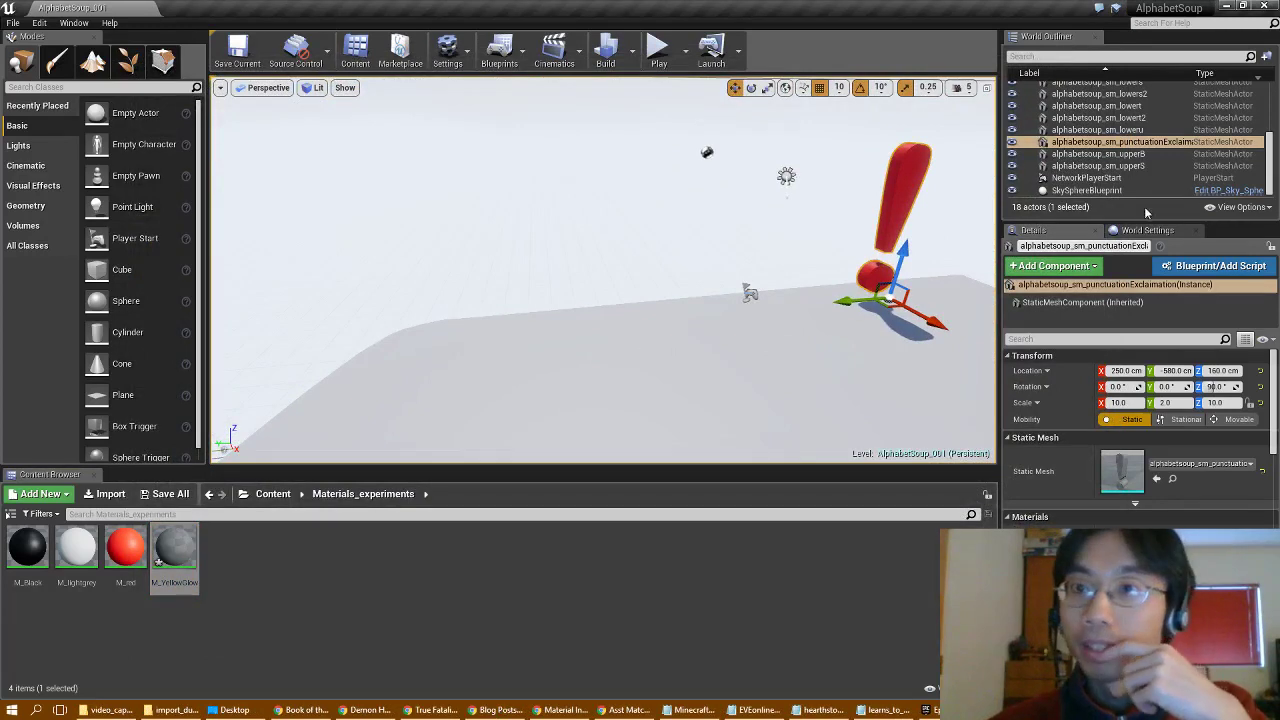
scroll(1265, 105, up, 5)
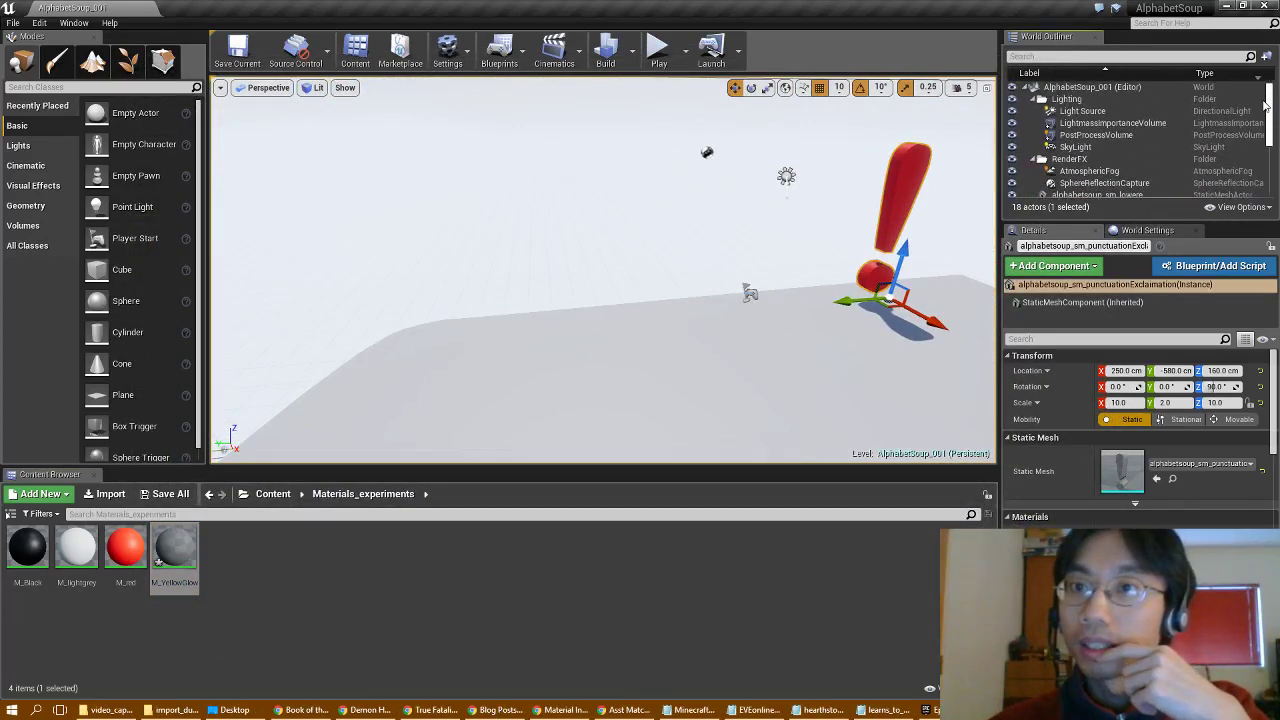
scroll(1266, 120, down, 5)
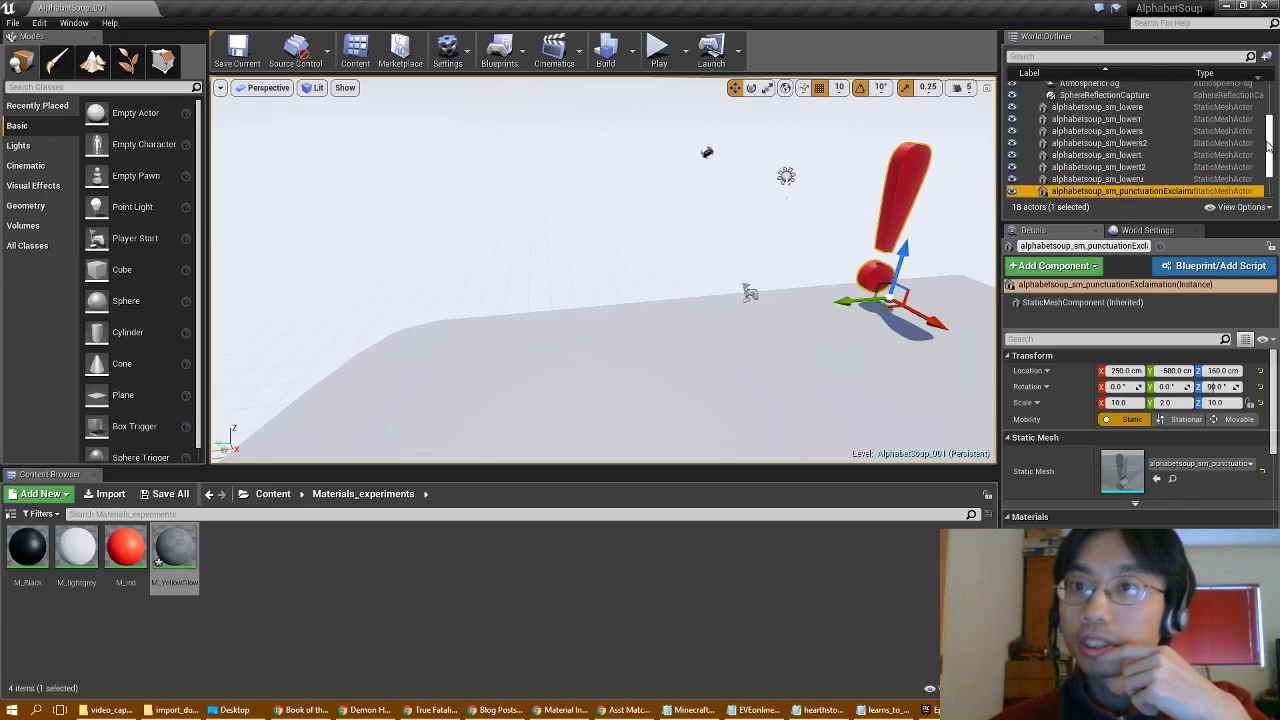
key(f)
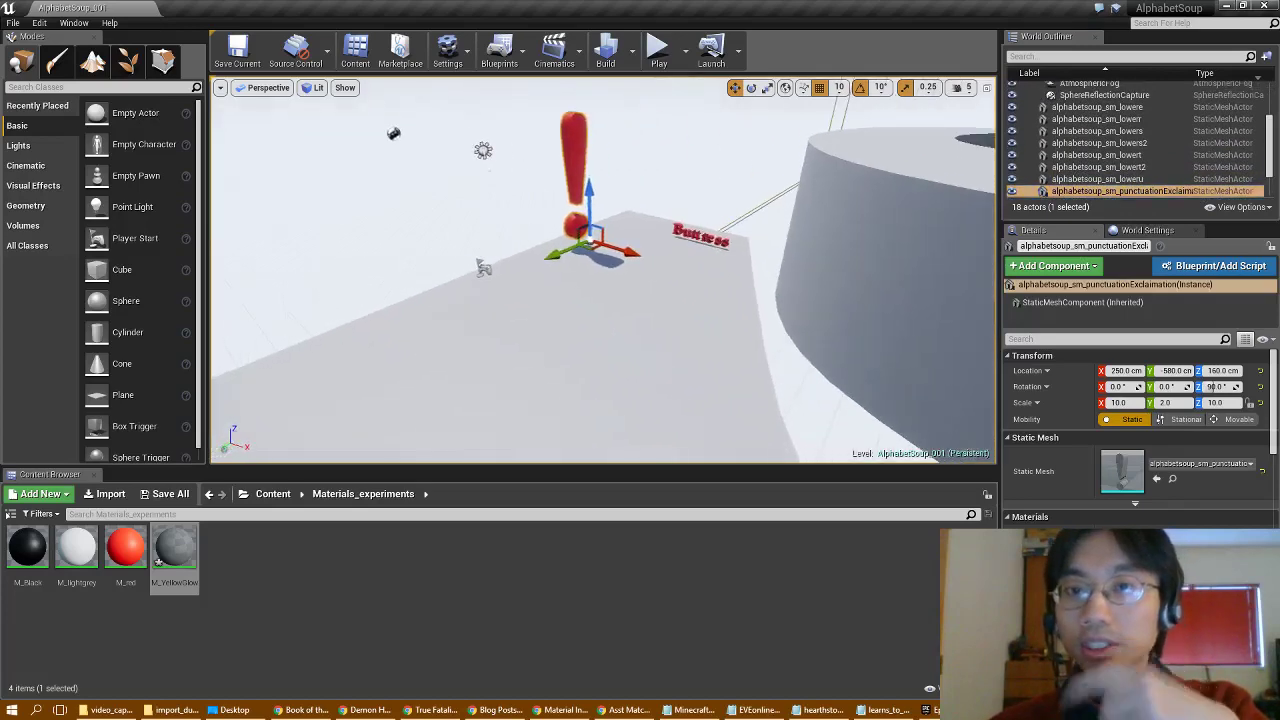
Select all eight letters of the word Buttress and group them
click(683, 235)
key(f)
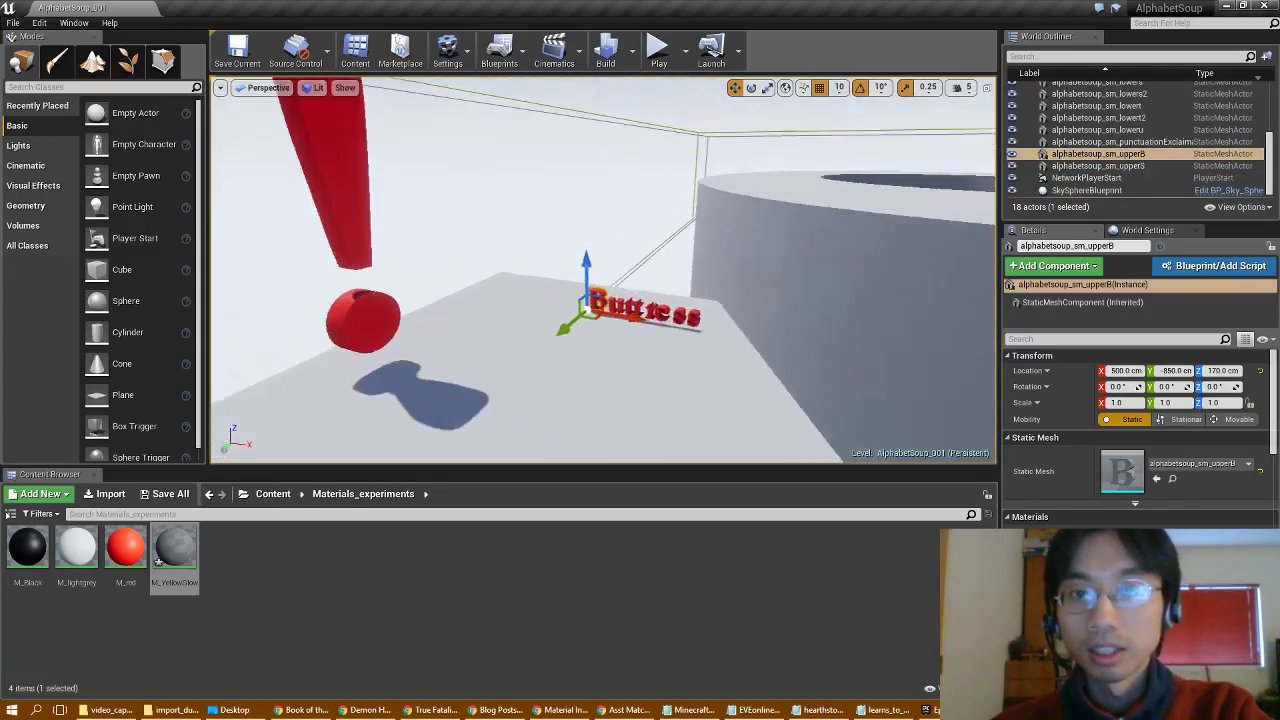
right_drag(606, 318, 612, 364)
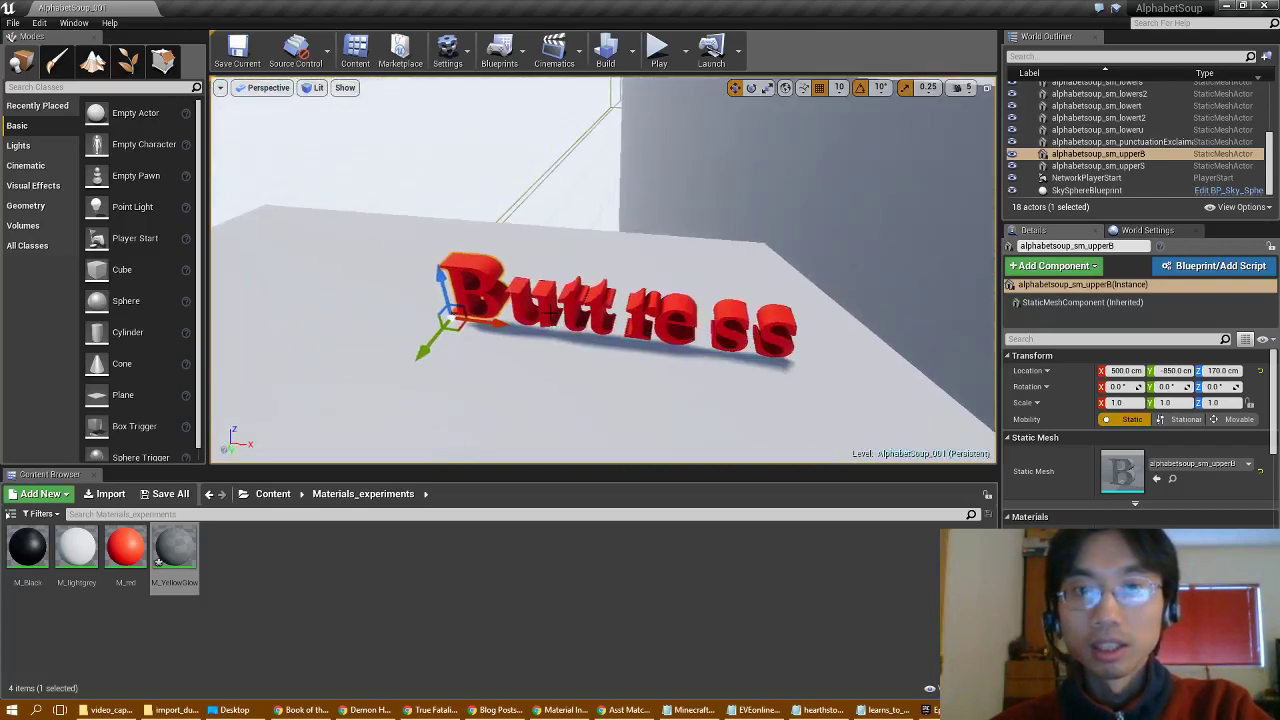
ctrl+click(551, 316)
ctrl+click(576, 300)
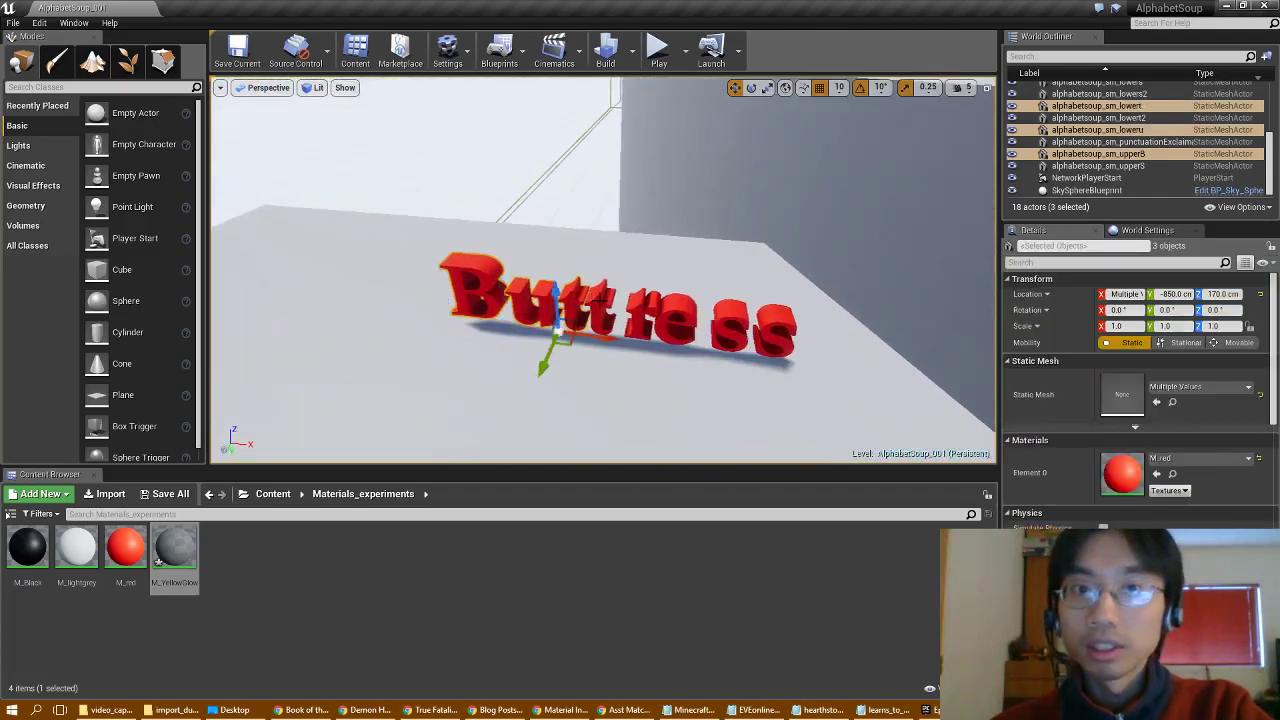
ctrl+click(600, 301)
ctrl+click(636, 306)
ctrl+click(680, 314)
ctrl+click(728, 326)
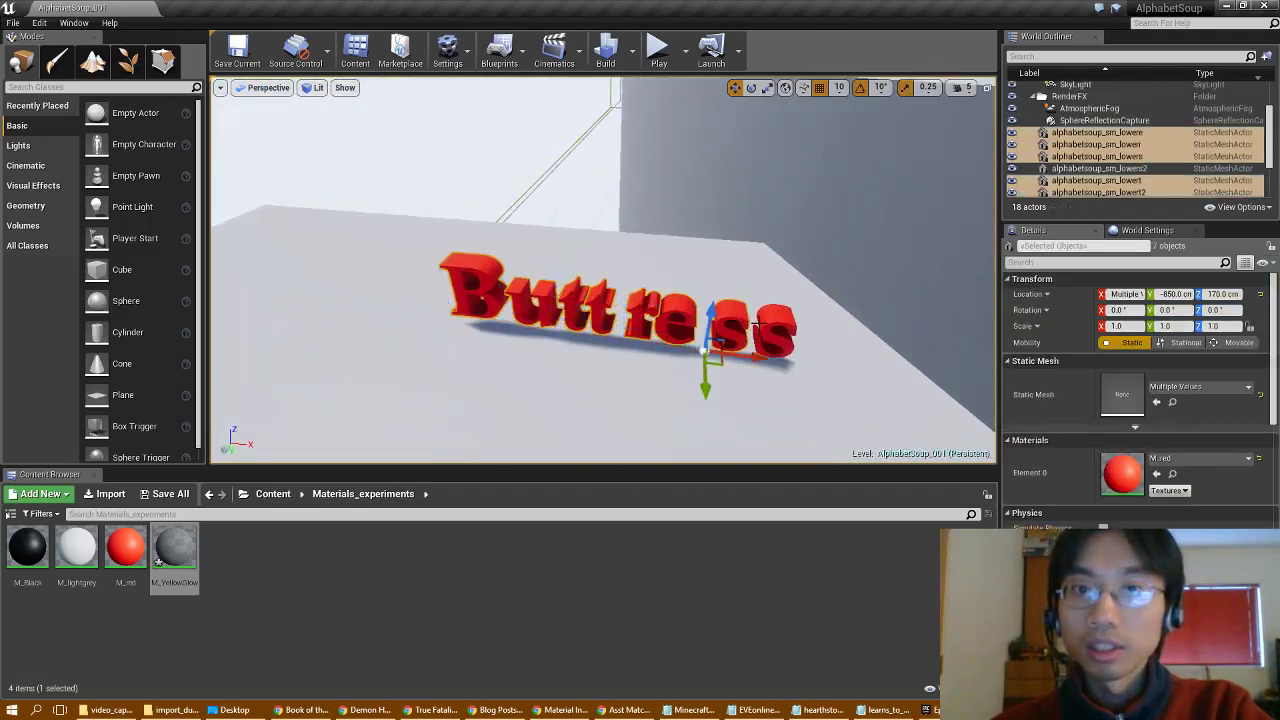
ctrl+click(773, 318)
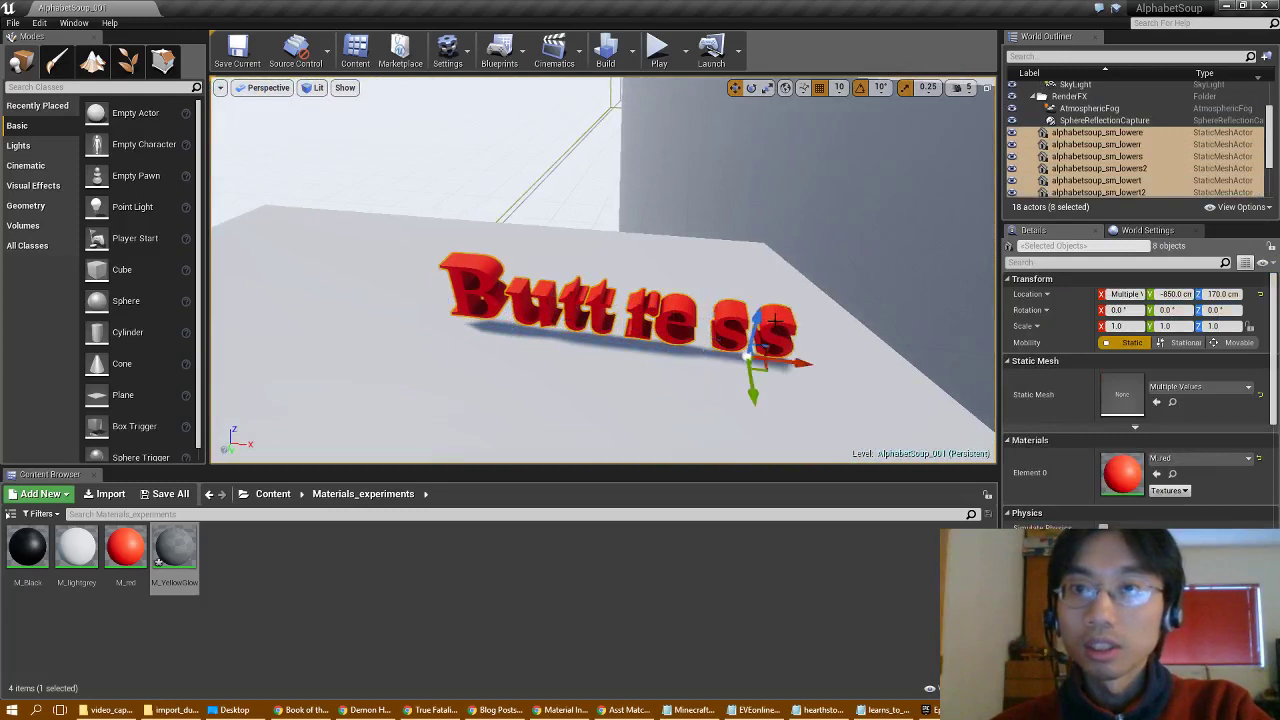
right_click(1106, 138)
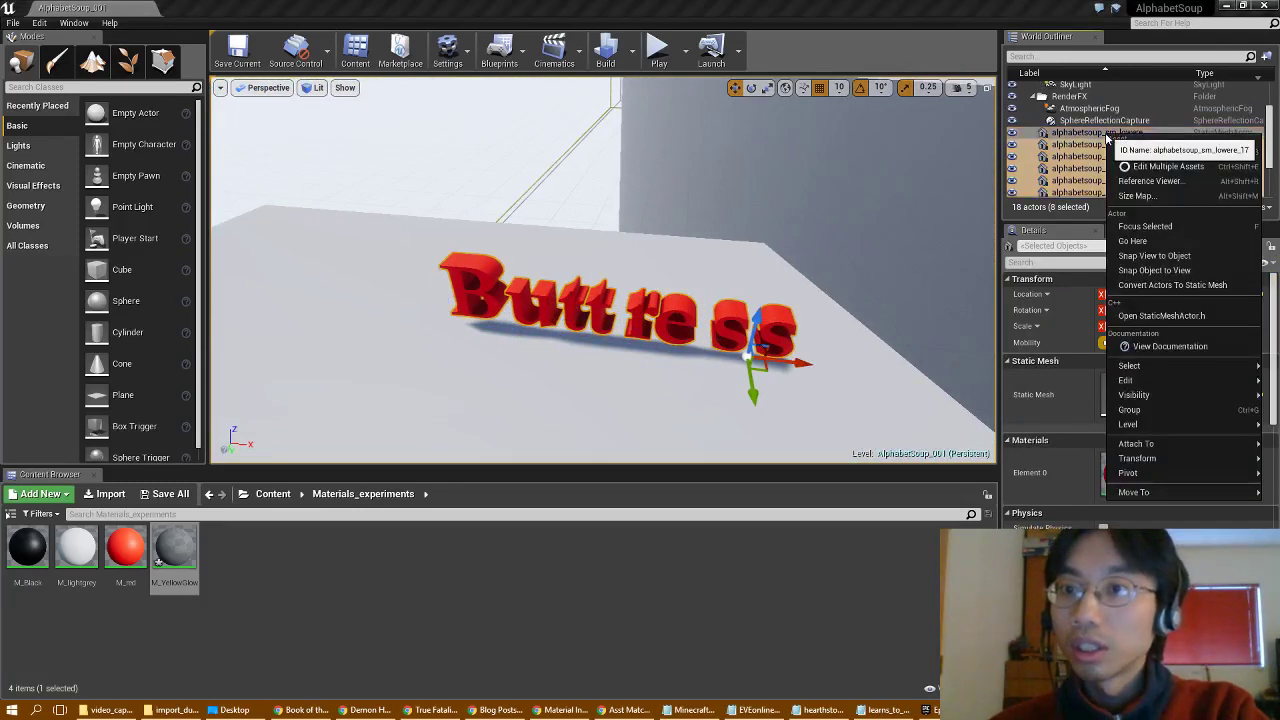
click(1140, 410)
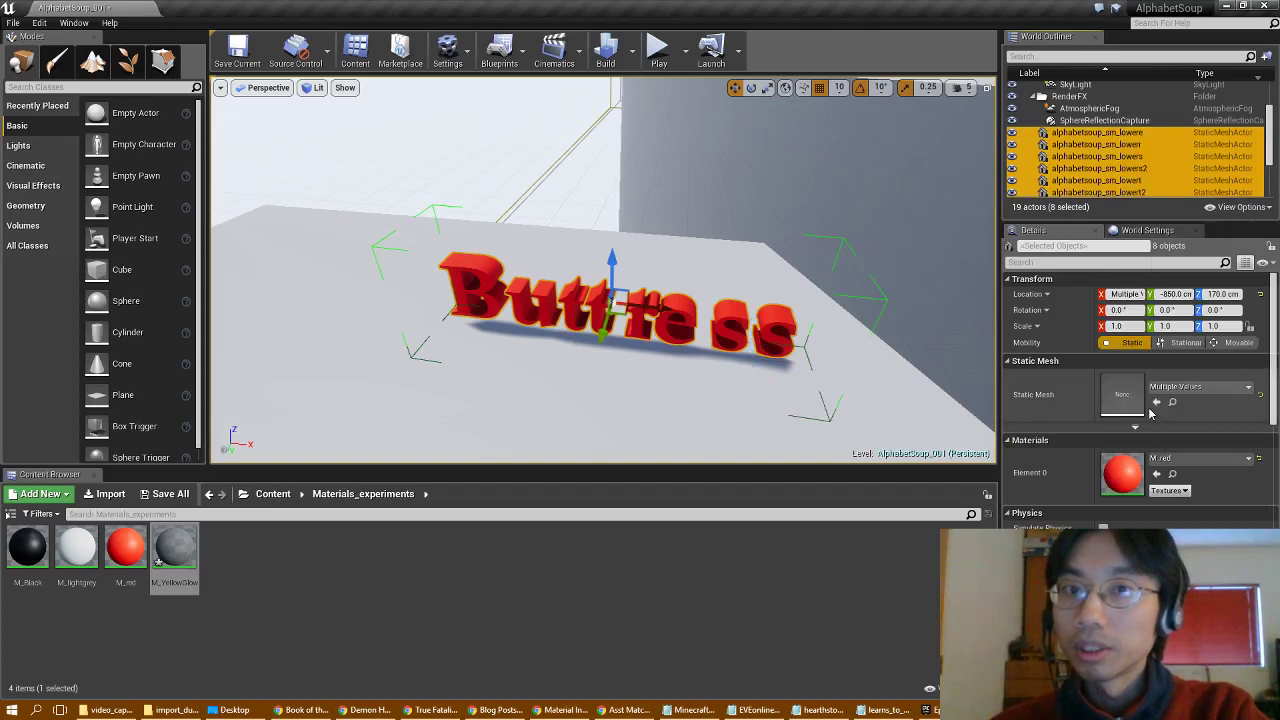
Try to rotate the grouped Buttress letters with the Rotate tool
mouse_move(1272, 150)
mouse_down()
mouse_move(1276, 170)
mouse_move(1274, 133)
mouse_move(1274, 173)
mouse_up()
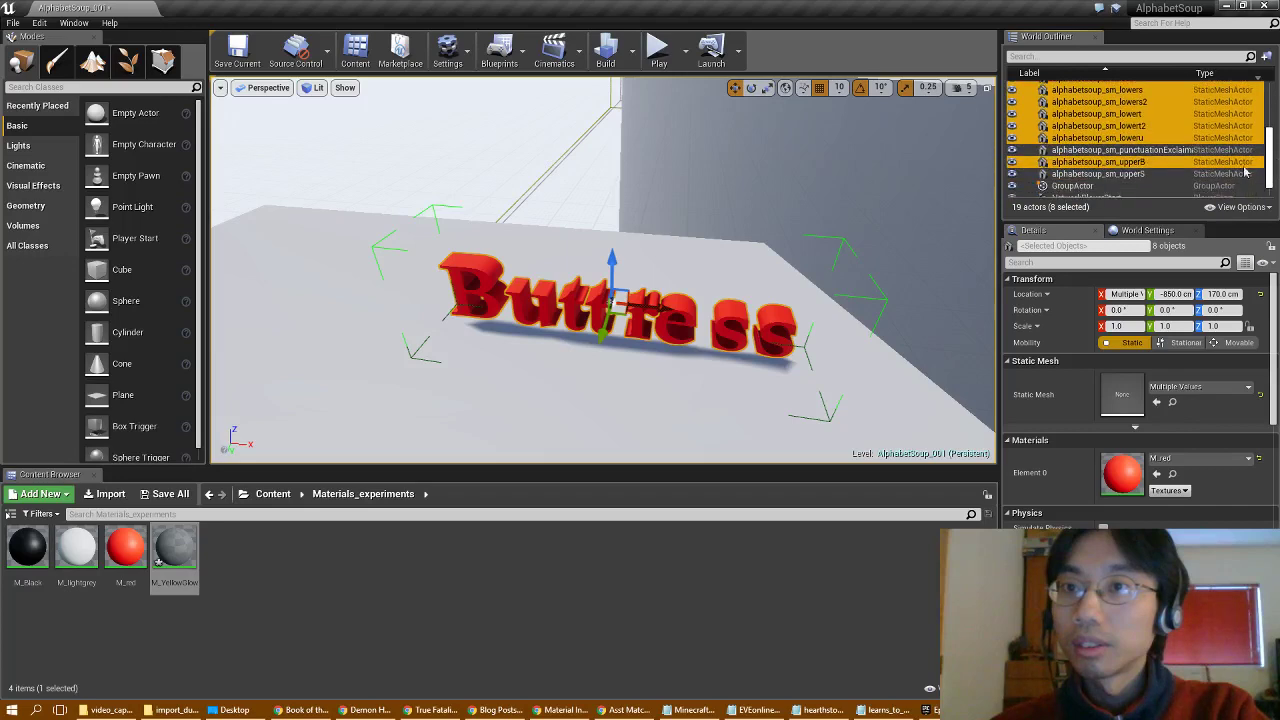
click(1100, 151)
click(1098, 163)
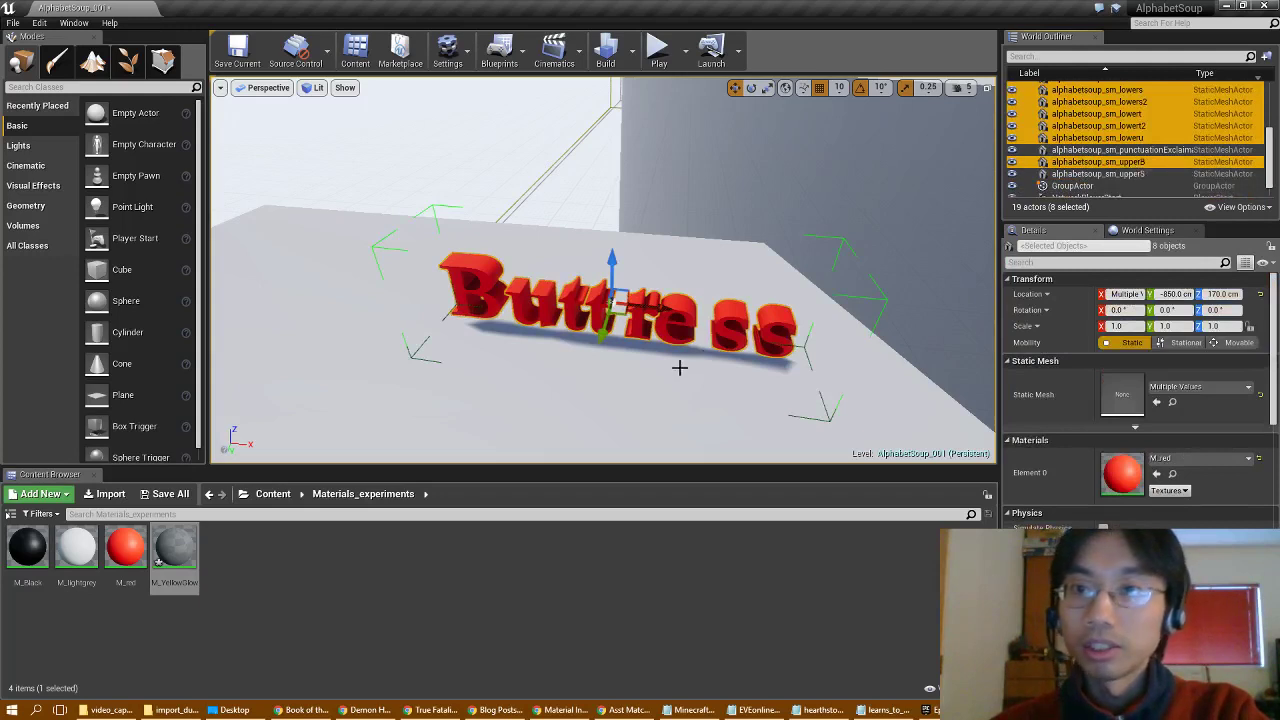
click(751, 87)
drag(678, 322, 770, 358)
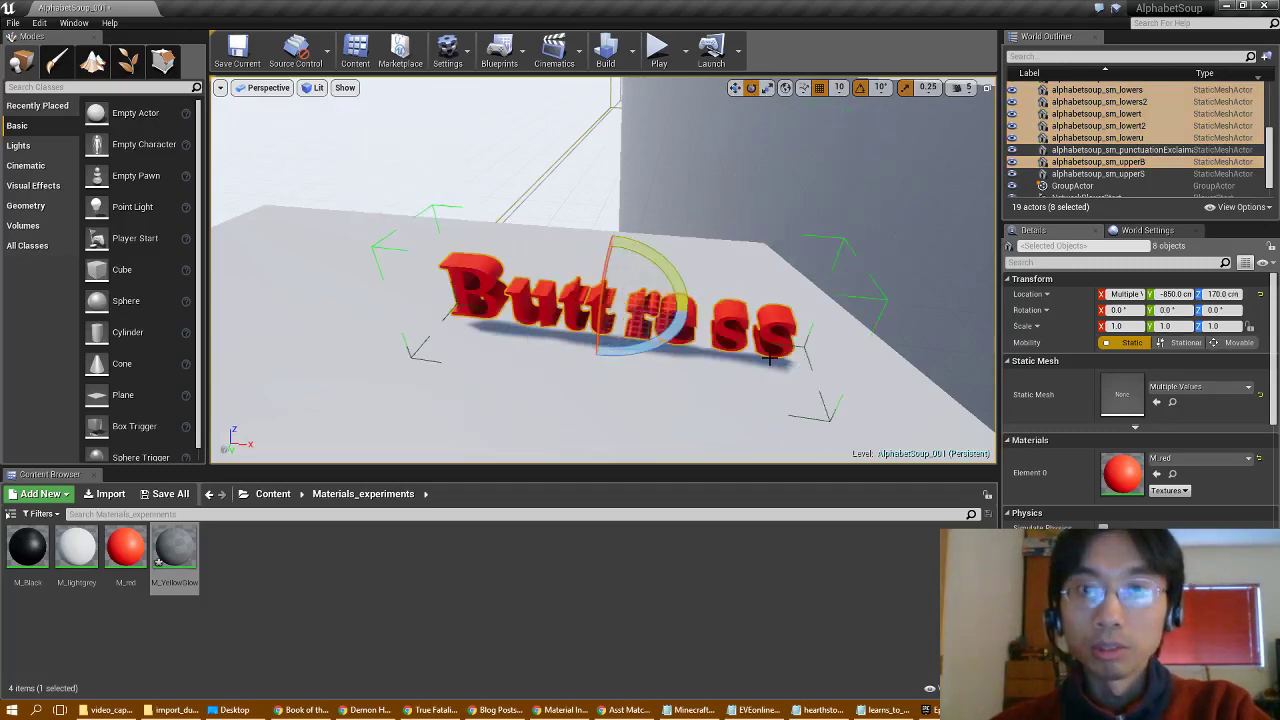
Open the AlphabetSoup content folder and go to its uppercase letter meshes, with the platform's empty floor in view
right_drag(770, 358, 550, 385)
right_drag(700, 360, 700, 331)
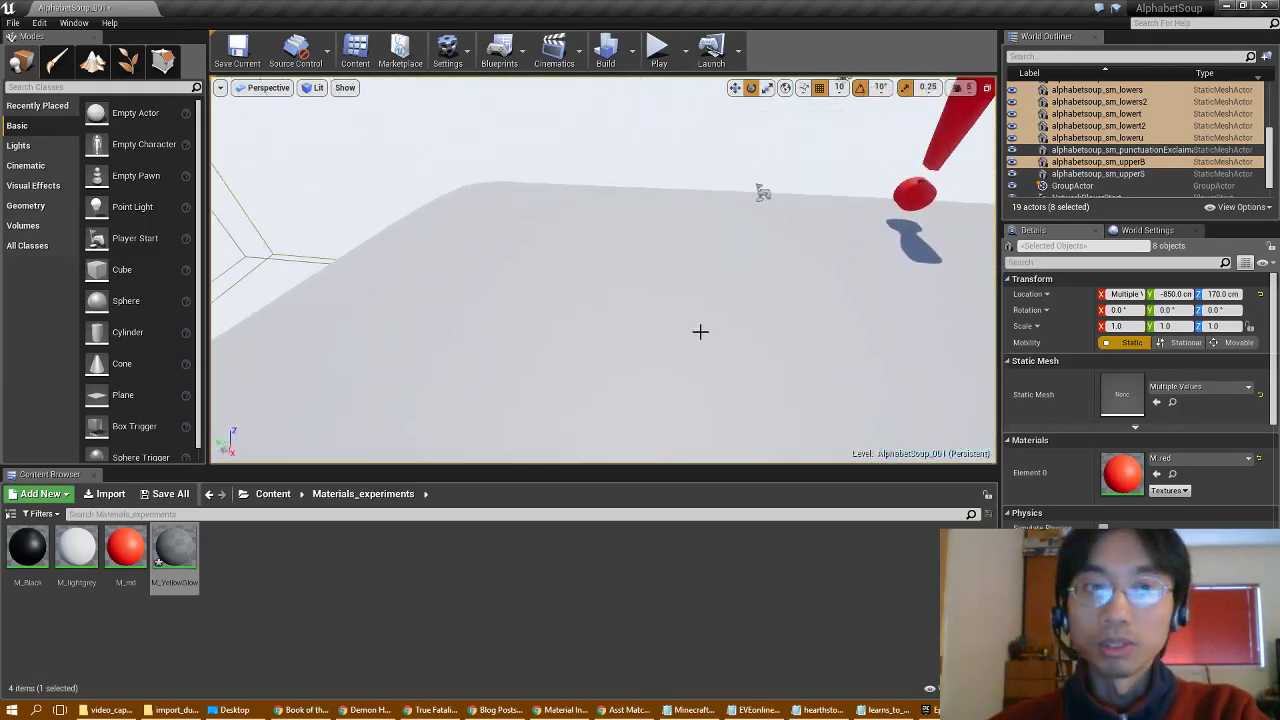
click(273, 494)
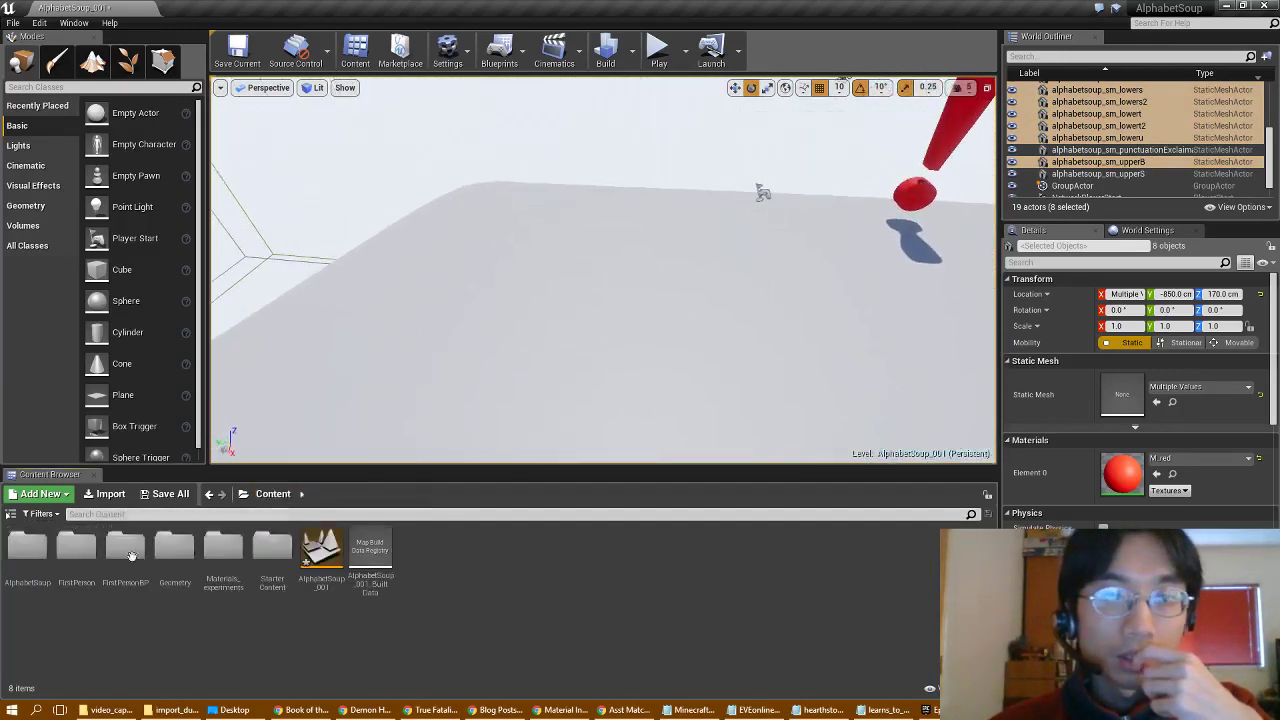
double_click(76, 548)
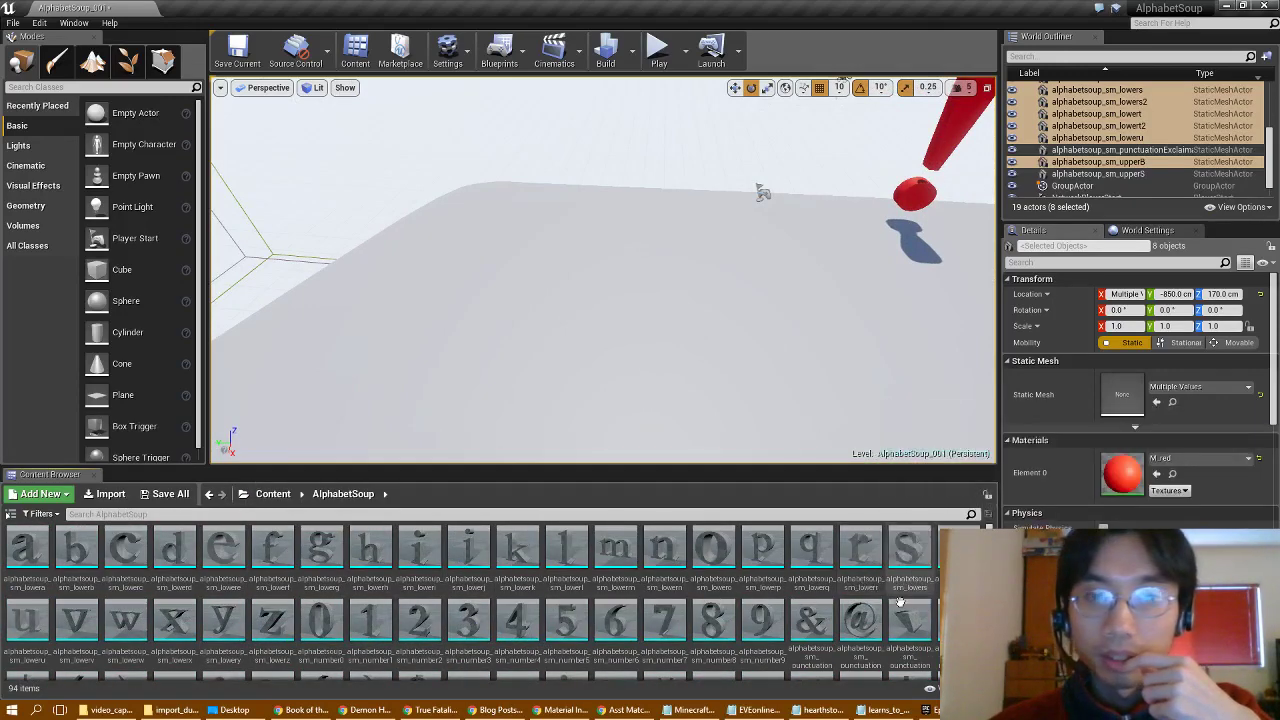
scroll(880, 600, down, 2)
scroll(400, 600, down, 2)
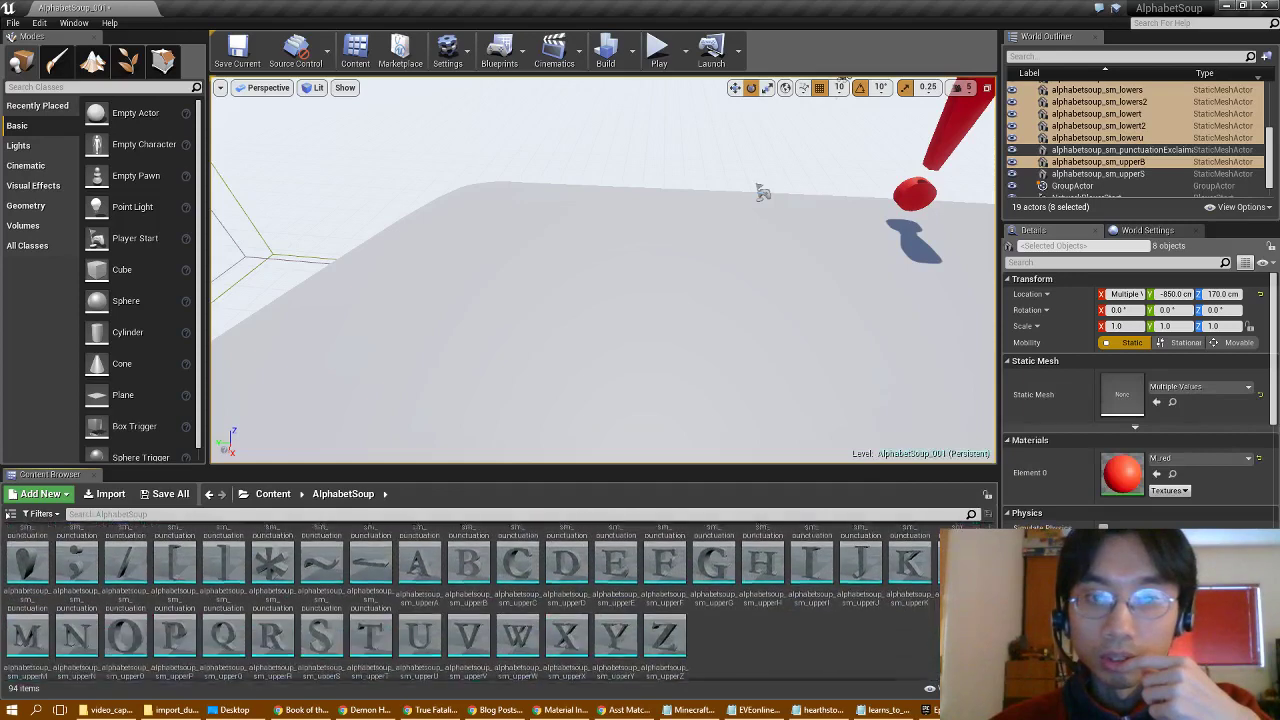
Place an uppercase S on the platform's empty floor at about (1030, 810, 160) cm and activate the Move tool
drag(320, 635, 431, 363)
right_drag(530, 412, 571, 311)
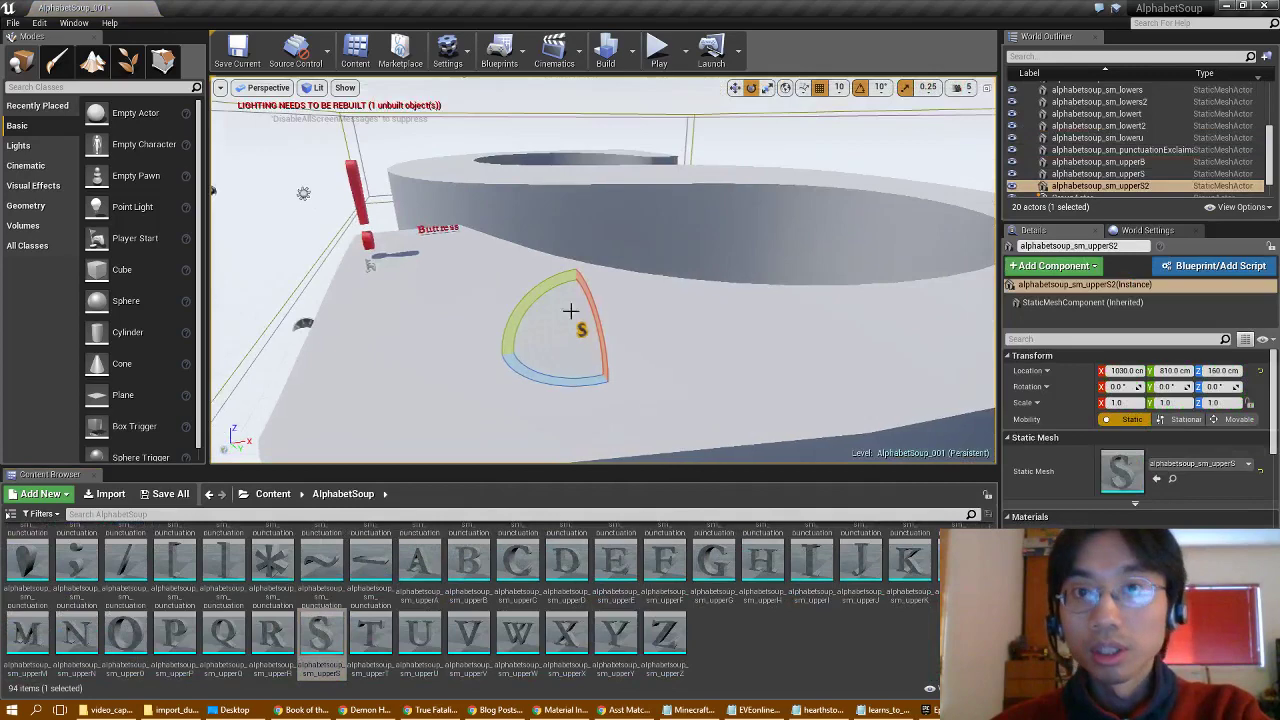
click(736, 90)
right_drag(690, 200, 714, 234)
right_drag(640, 377, 640, 377)
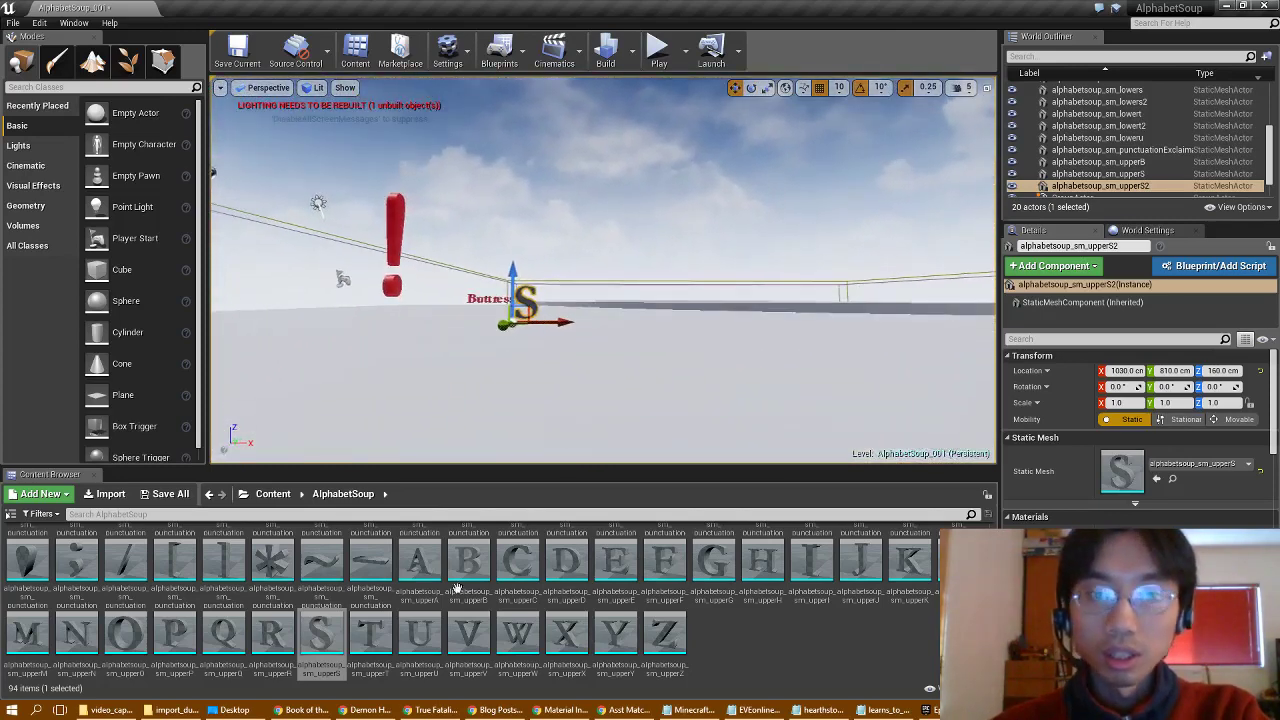
right_drag(554, 397, 632, 346)
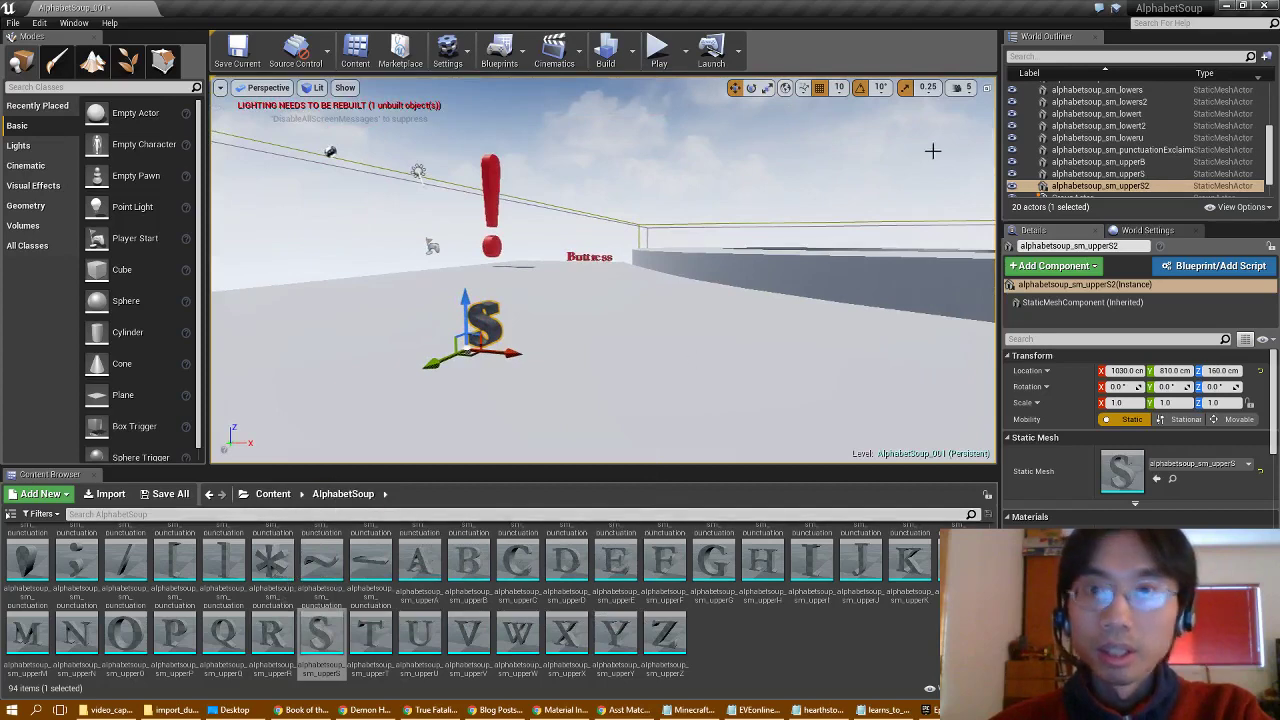
Change to the four-view layout and frame the uppercase S closely in the Front, Left and Top views
click(986, 90)
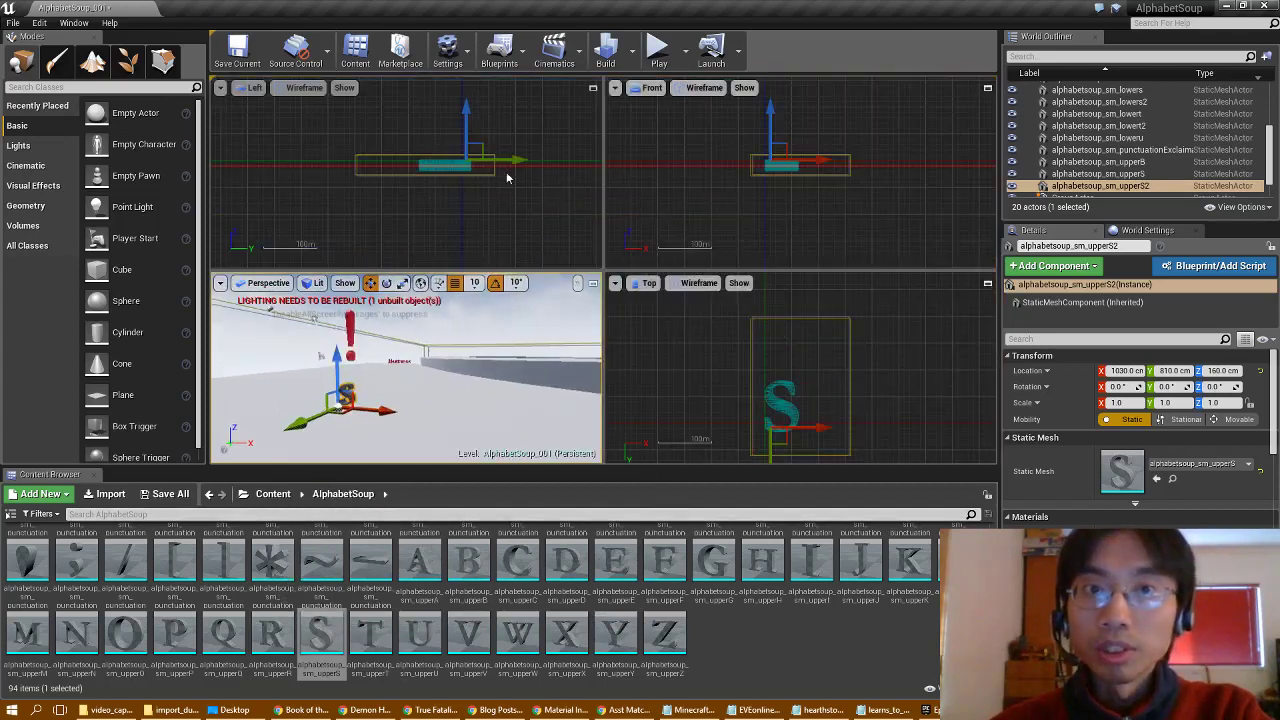
scroll(771, 430, up, 8)
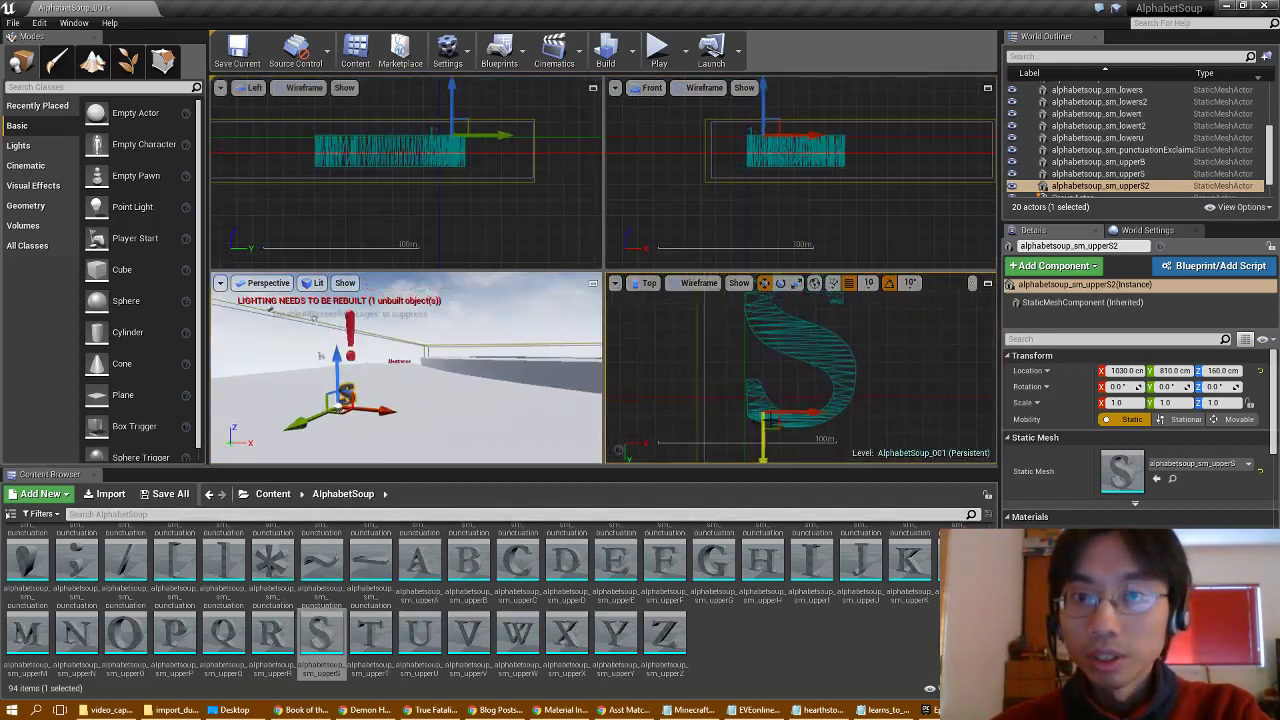
scroll(738, 390, up, 6)
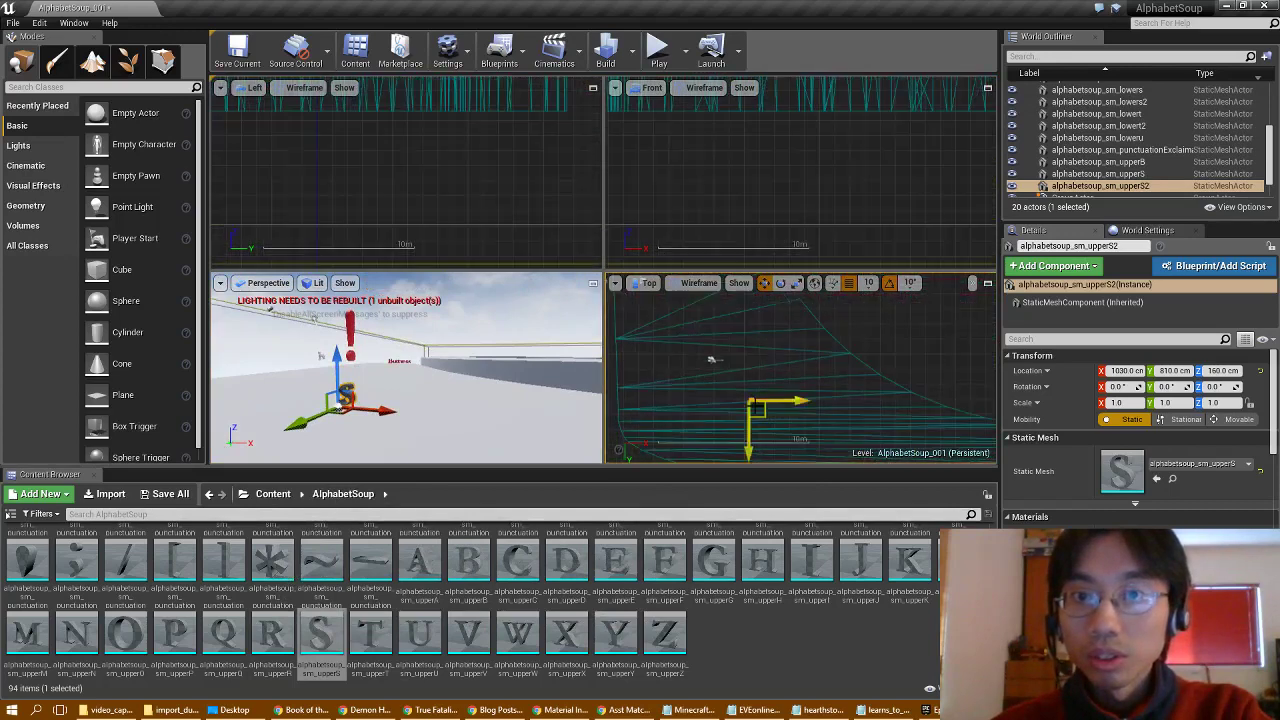
scroll(754, 410, up, 3)
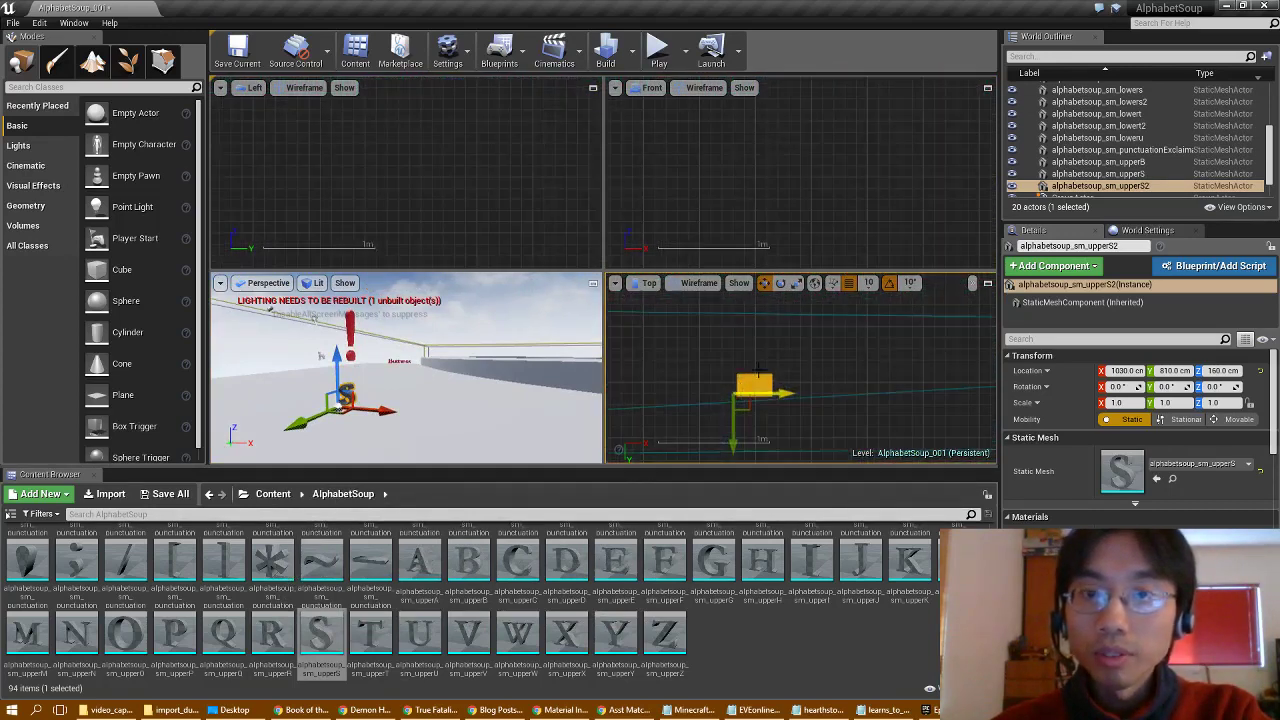
middle_drag(837, 137, 840, 193)
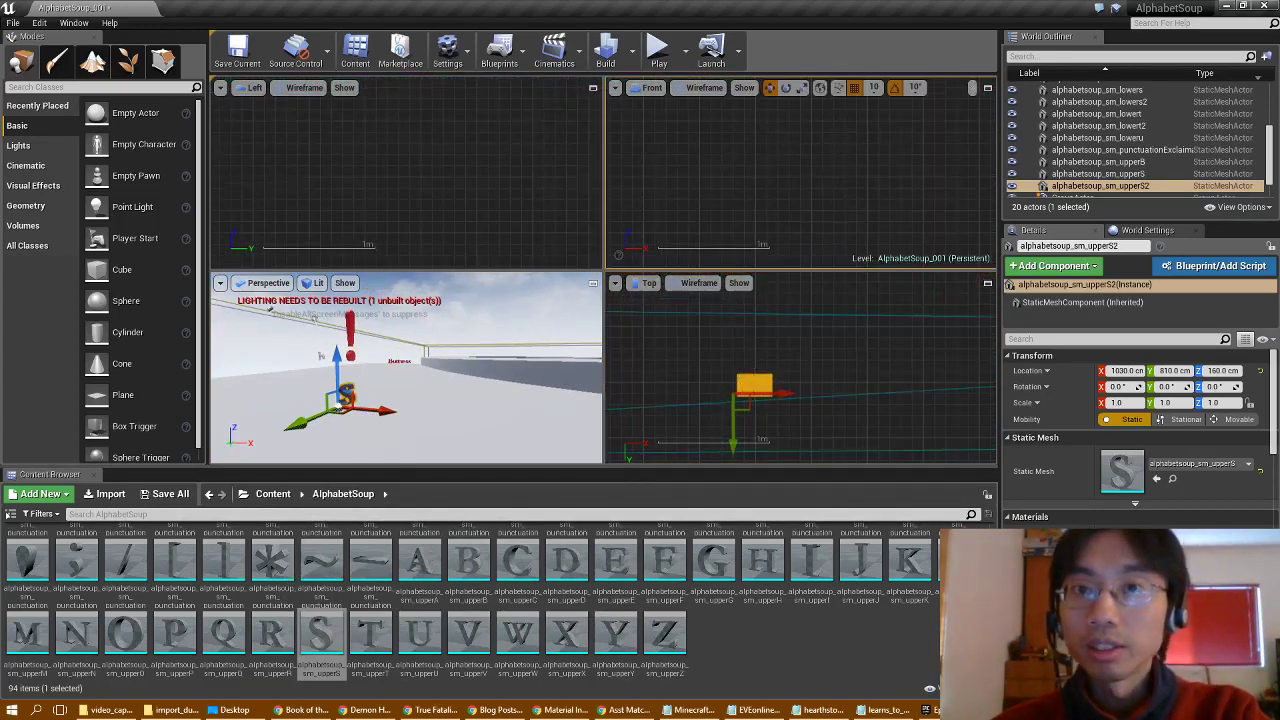
right_drag(805, 158, 723, 196)
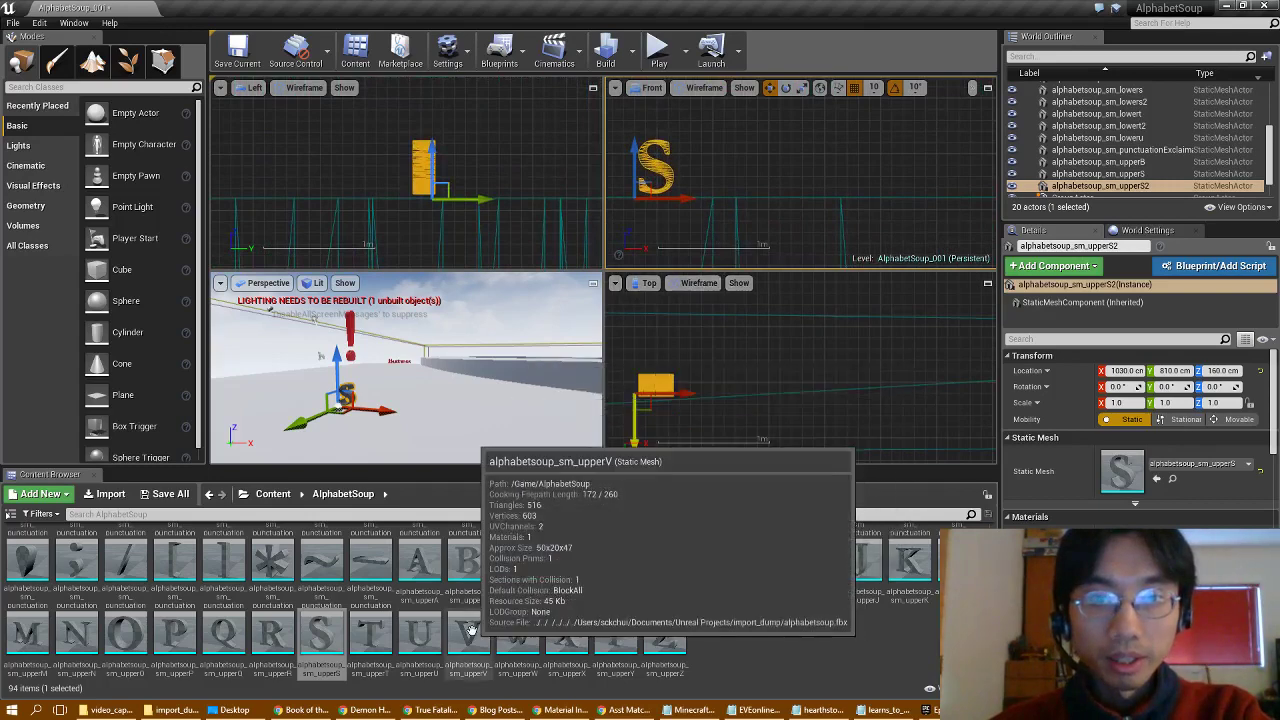
Place an uppercase H beside the S in the perspective view, then delete both letters
drag(762, 560, 370, 410)
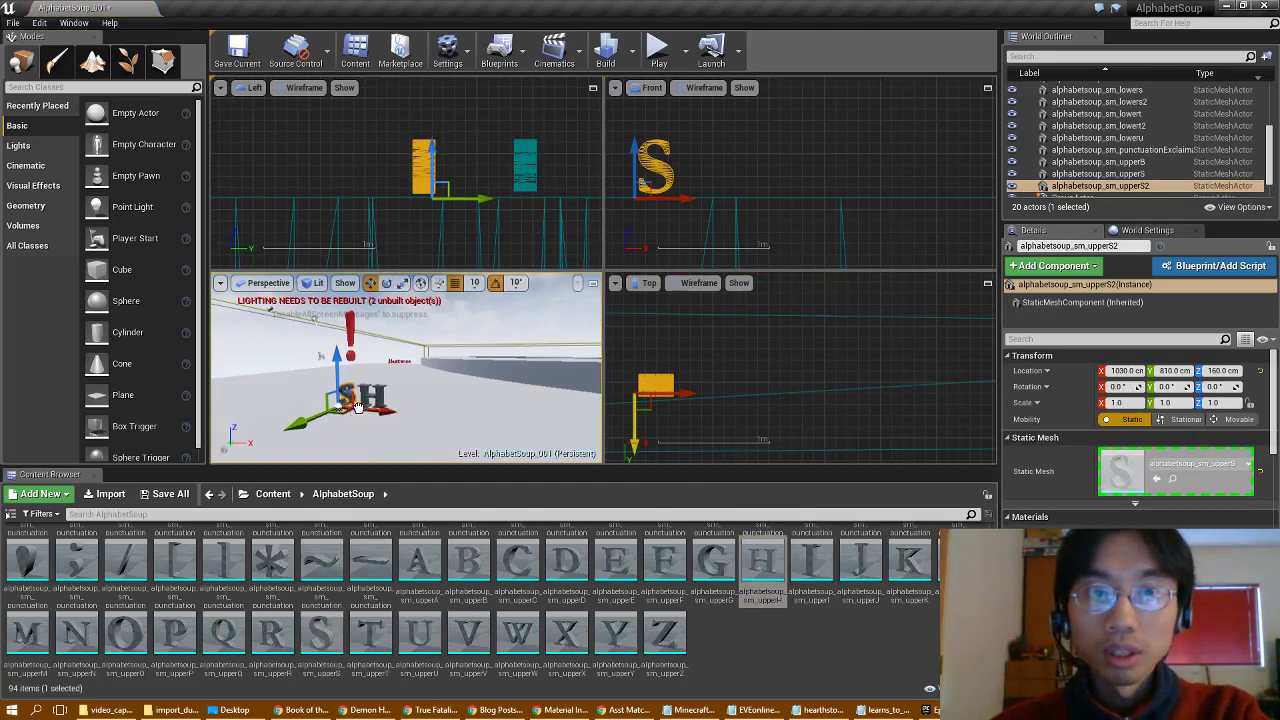
drag(357, 410, 358, 410)
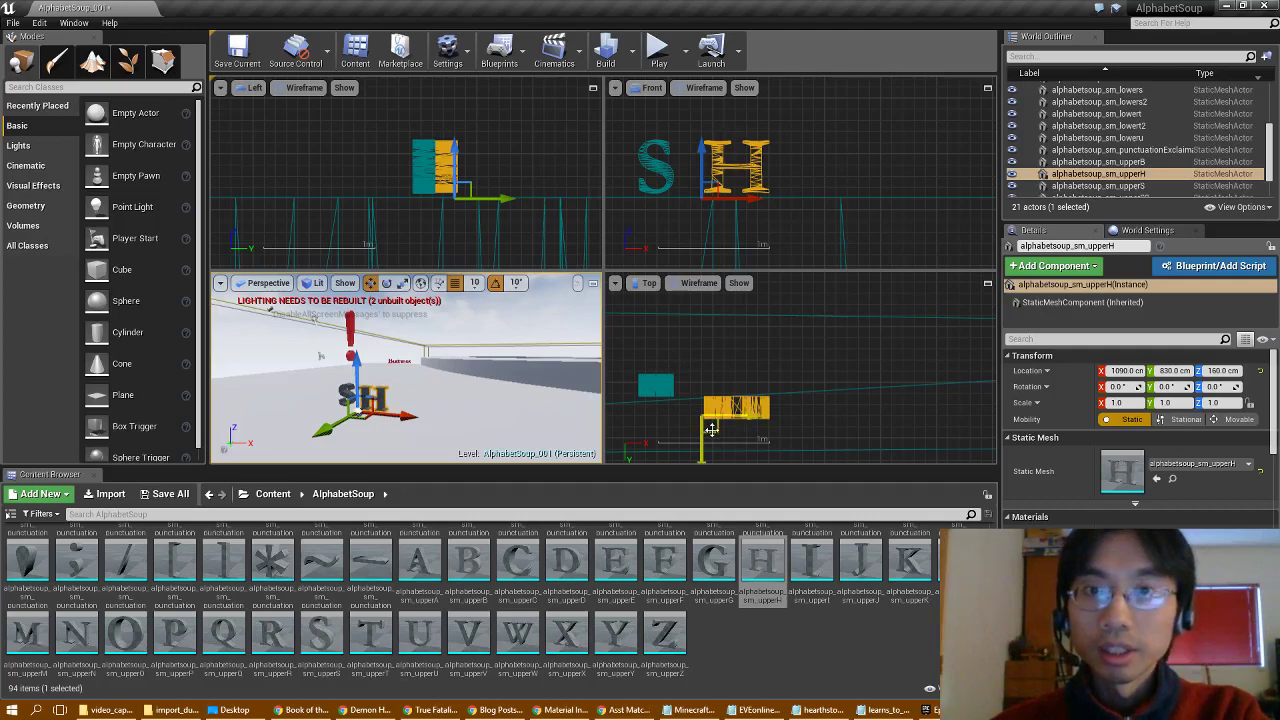
key(Delete)
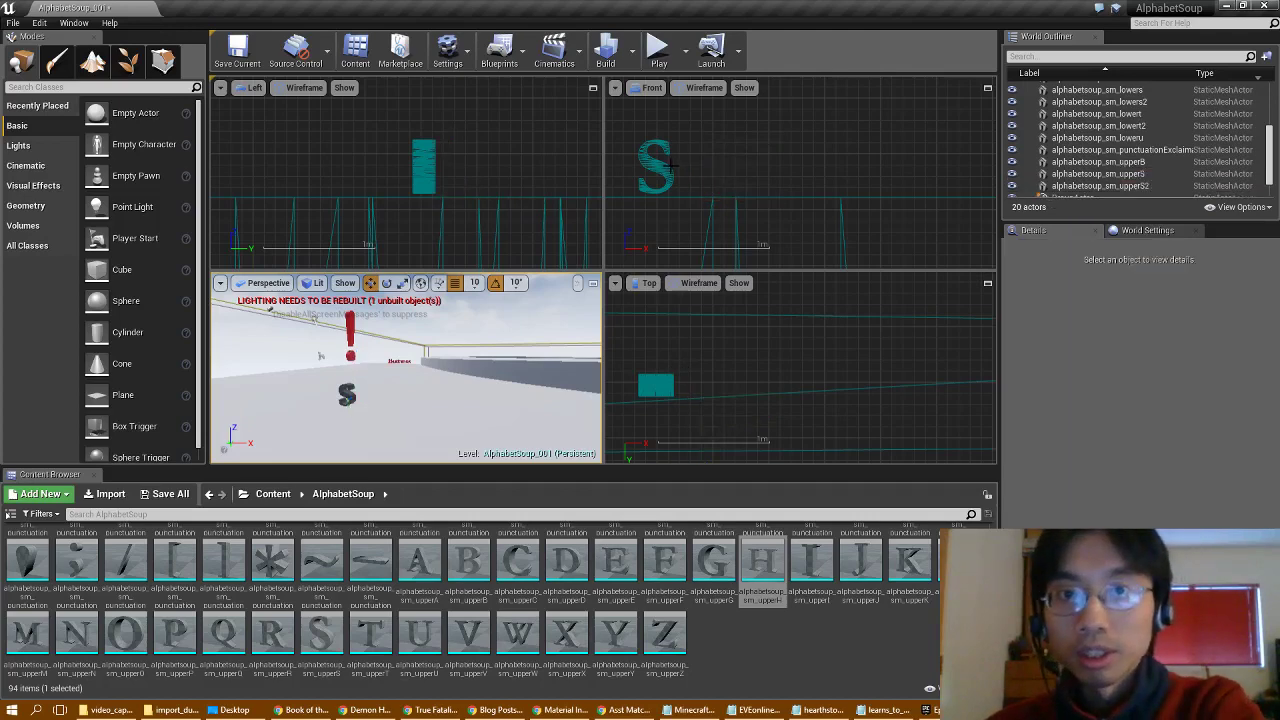
click(670, 165)
key(Delete)
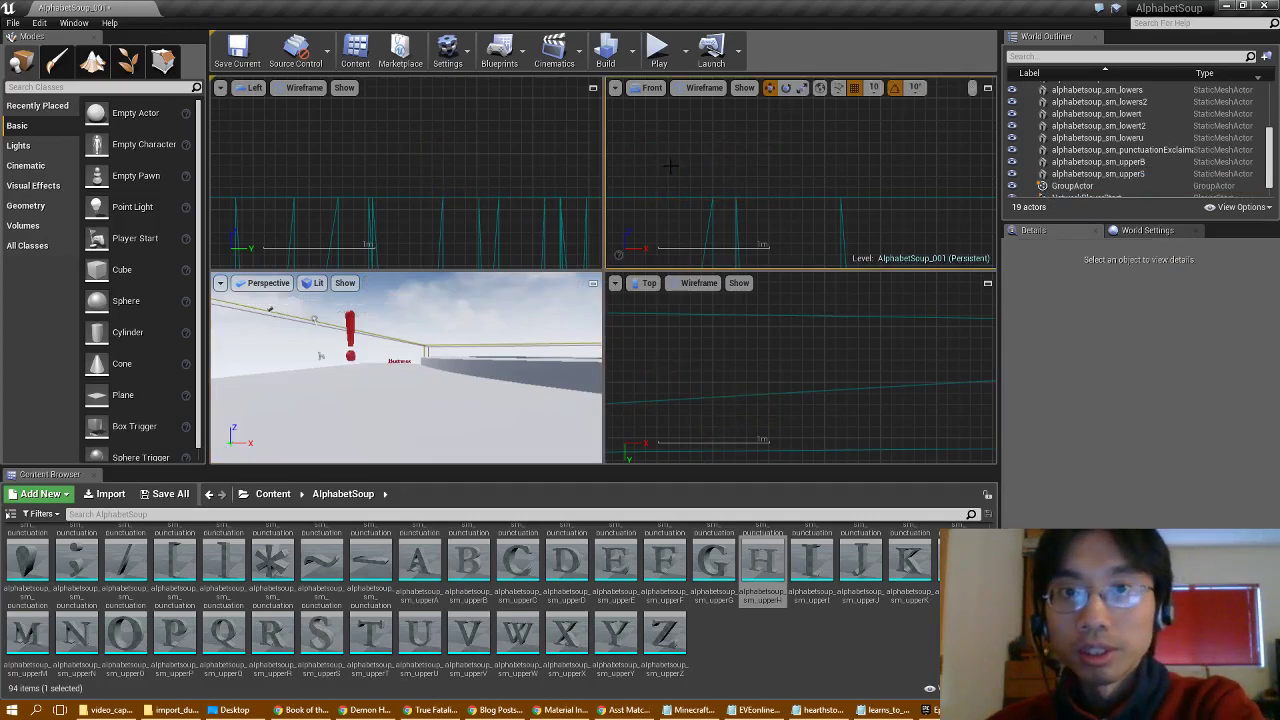
Place the uppercase letters S, H, A and D side by side on the floor line in the Front view
click(335, 628)
drag(660, 183, 656, 198)
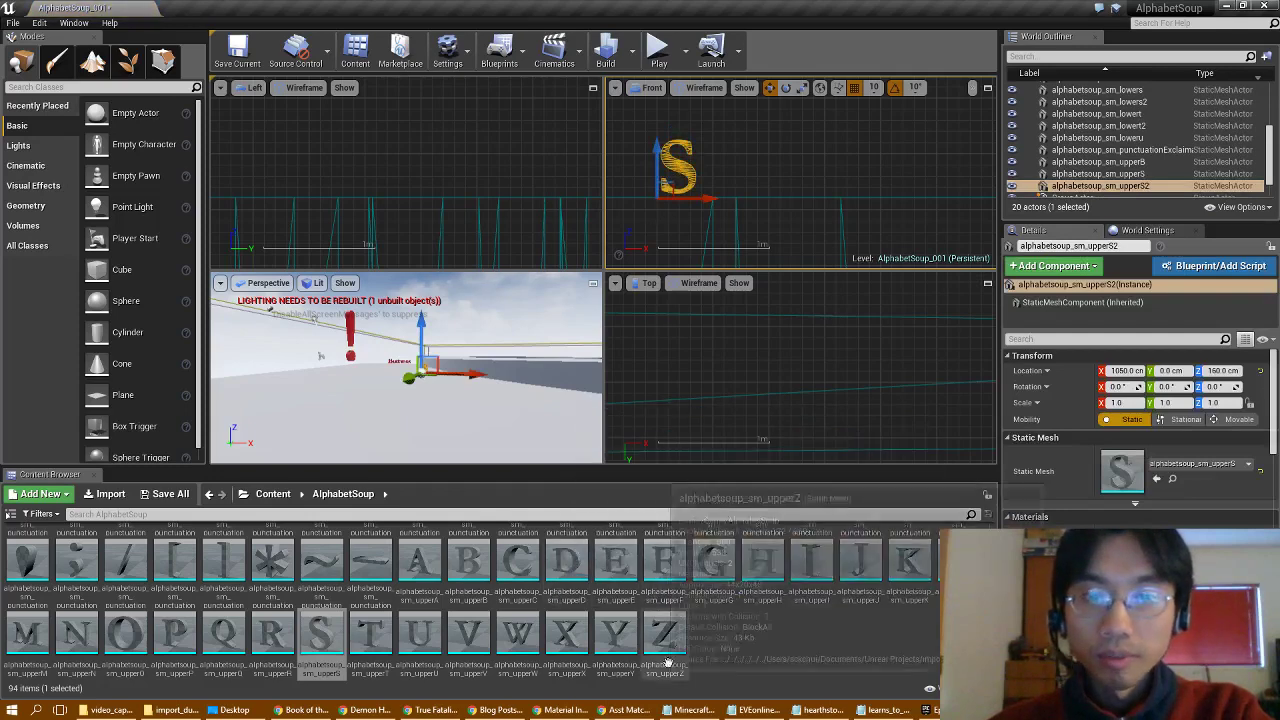
drag(762, 562, 705, 196)
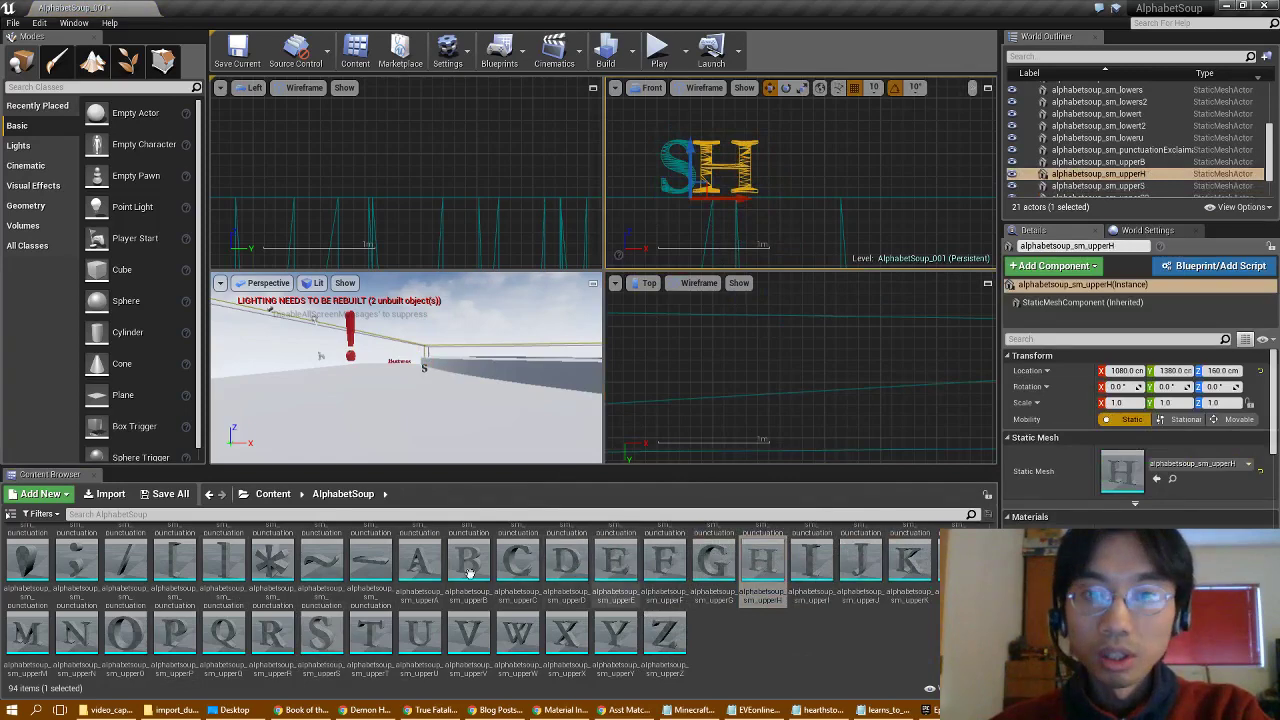
drag(418, 562, 748, 198)
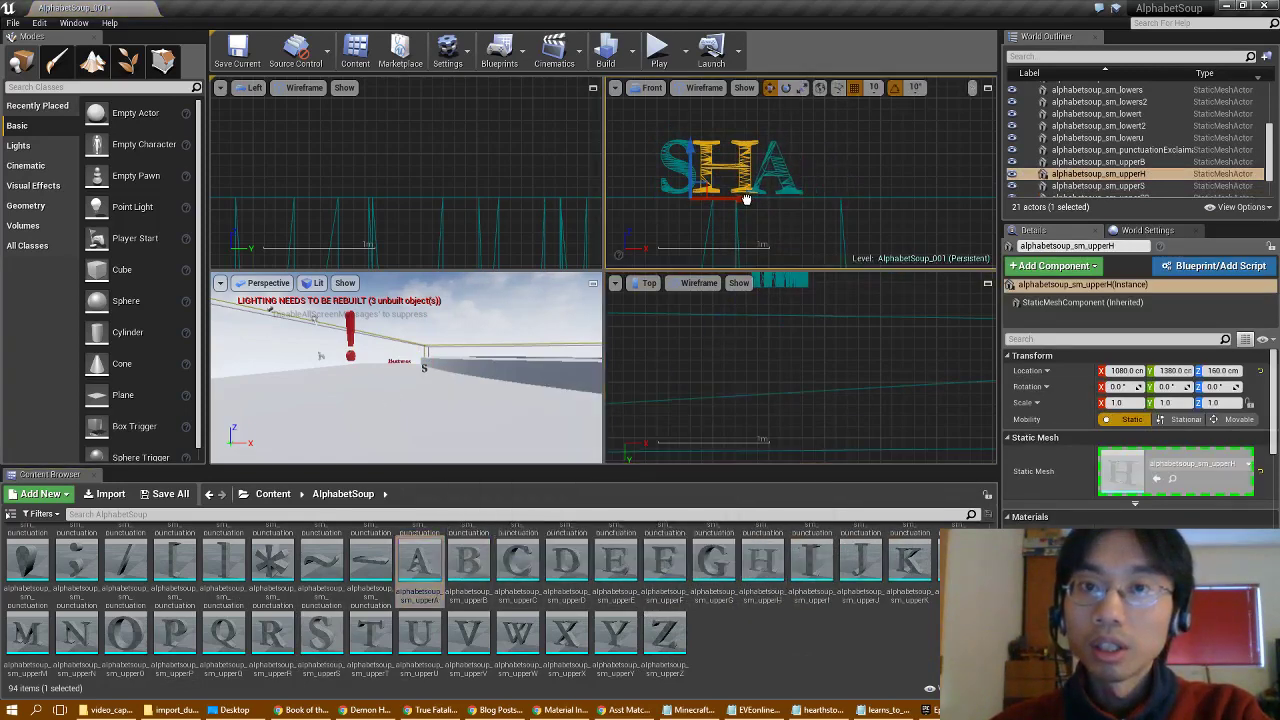
drag(556, 571, 792, 200)
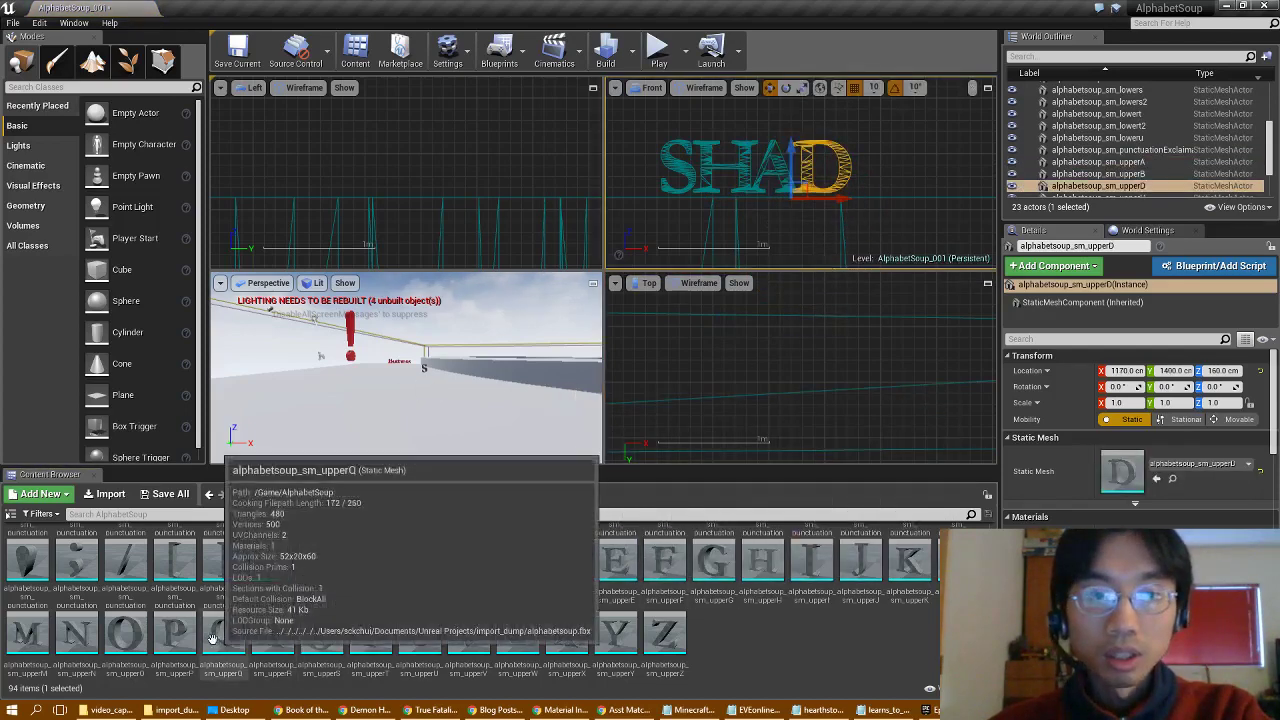
Add the uppercase letters O and W after SHAD in the Front view, moving the W to X 1250 cm to close its gap
drag(125, 633, 846, 201)
drag(511, 650, 940, 168)
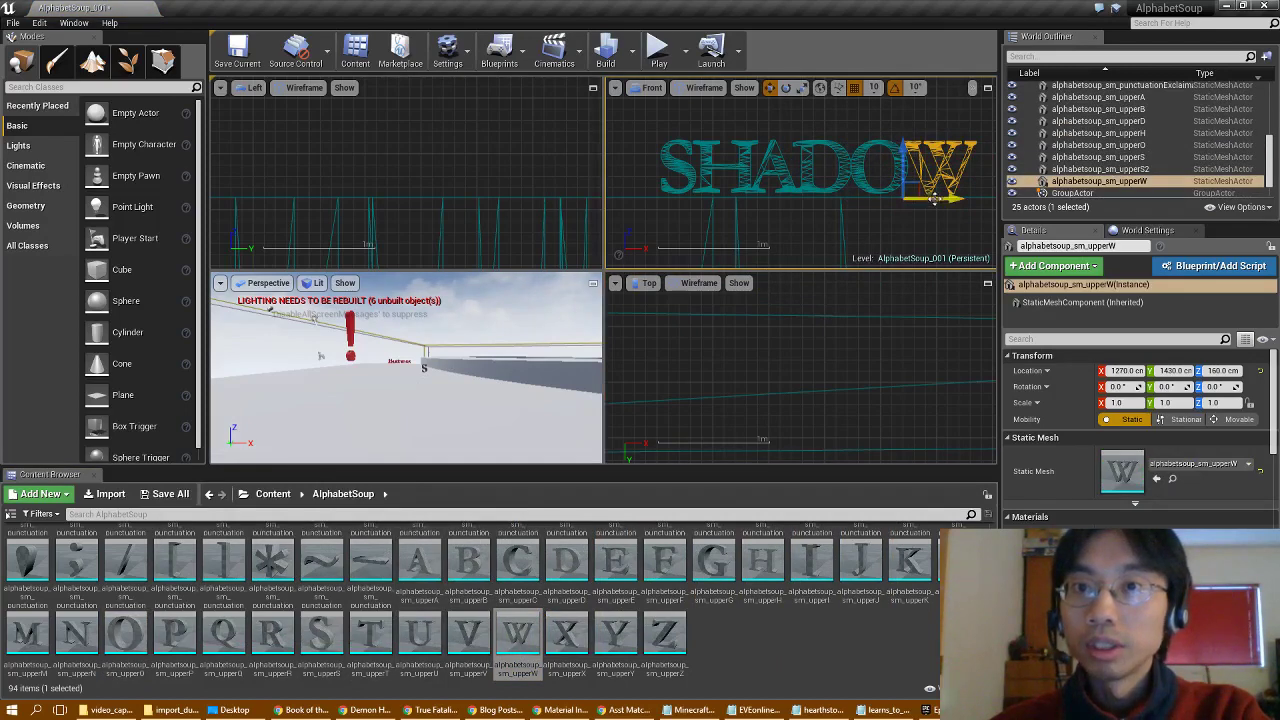
mouse_move(938, 198)
mouse_down()
mouse_move(874, 197)
mouse_move(928, 205)
mouse_up()
click(866, 177)
click(930, 193)
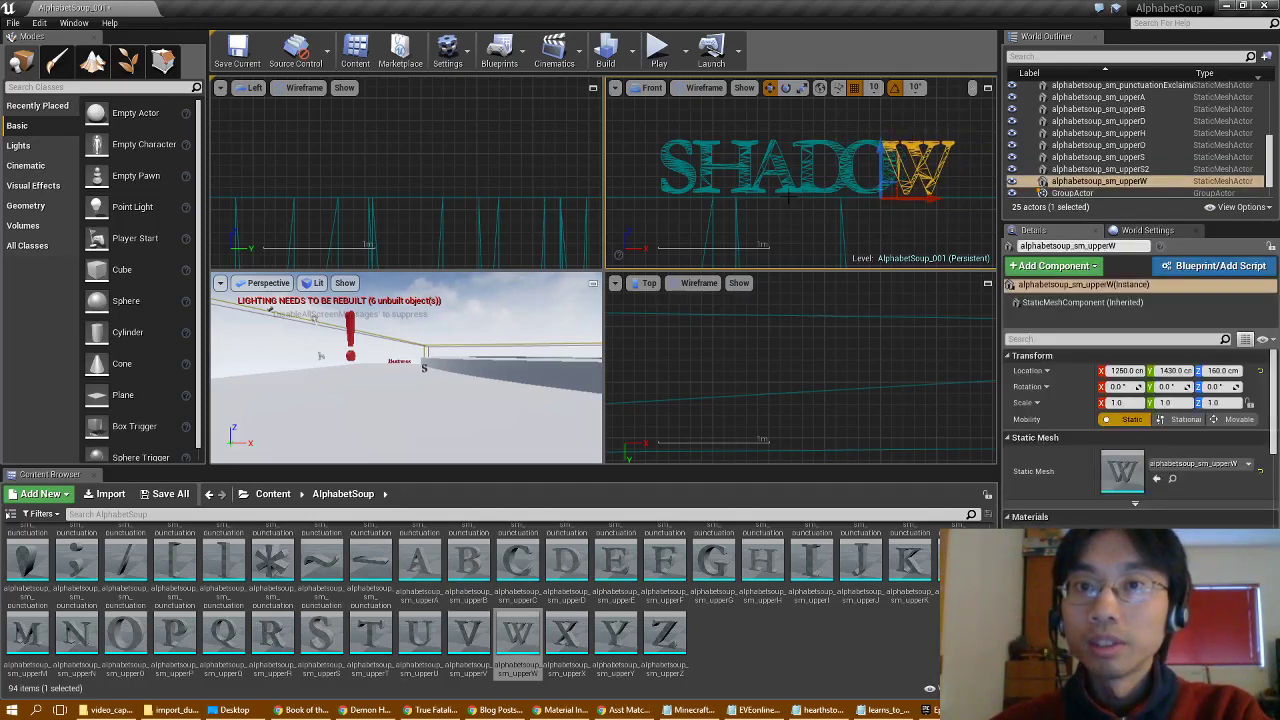
Tighten the spacing at the start of SHADOW by shifting the H and moving the S to X 1070 cm
click(787, 186)
click(700, 184)
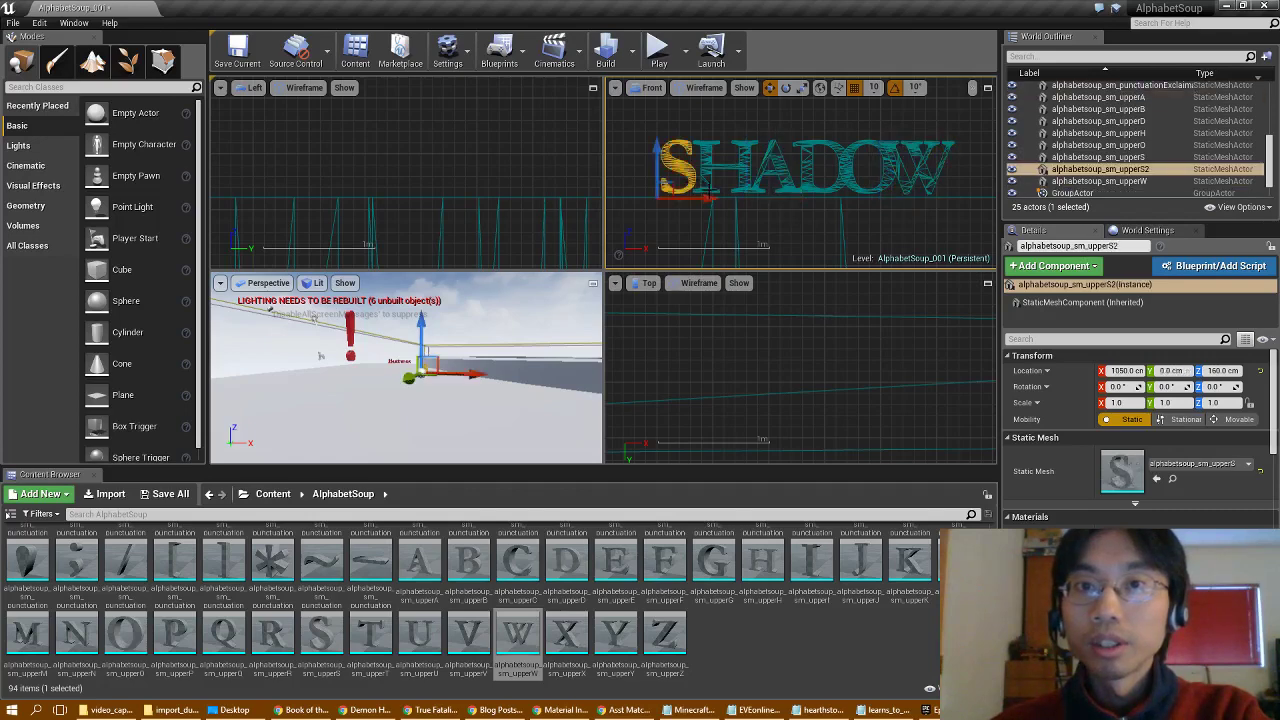
drag(708, 198, 717, 200)
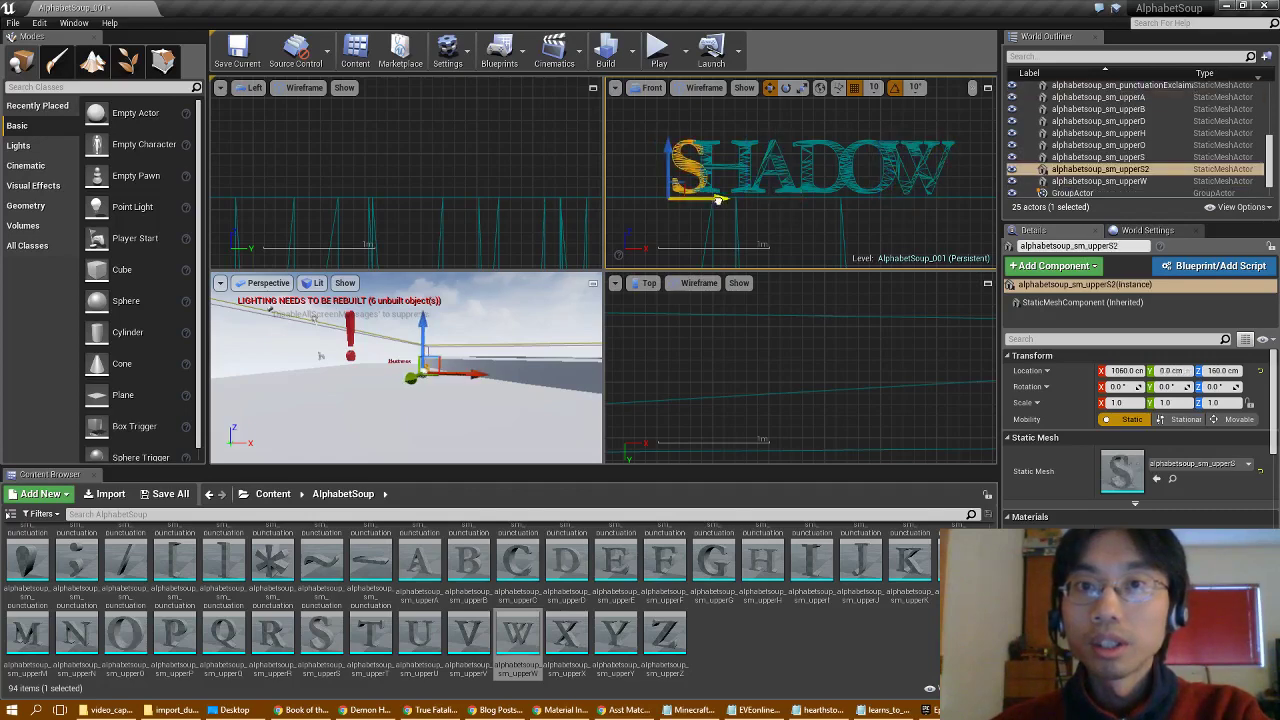
click(778, 177)
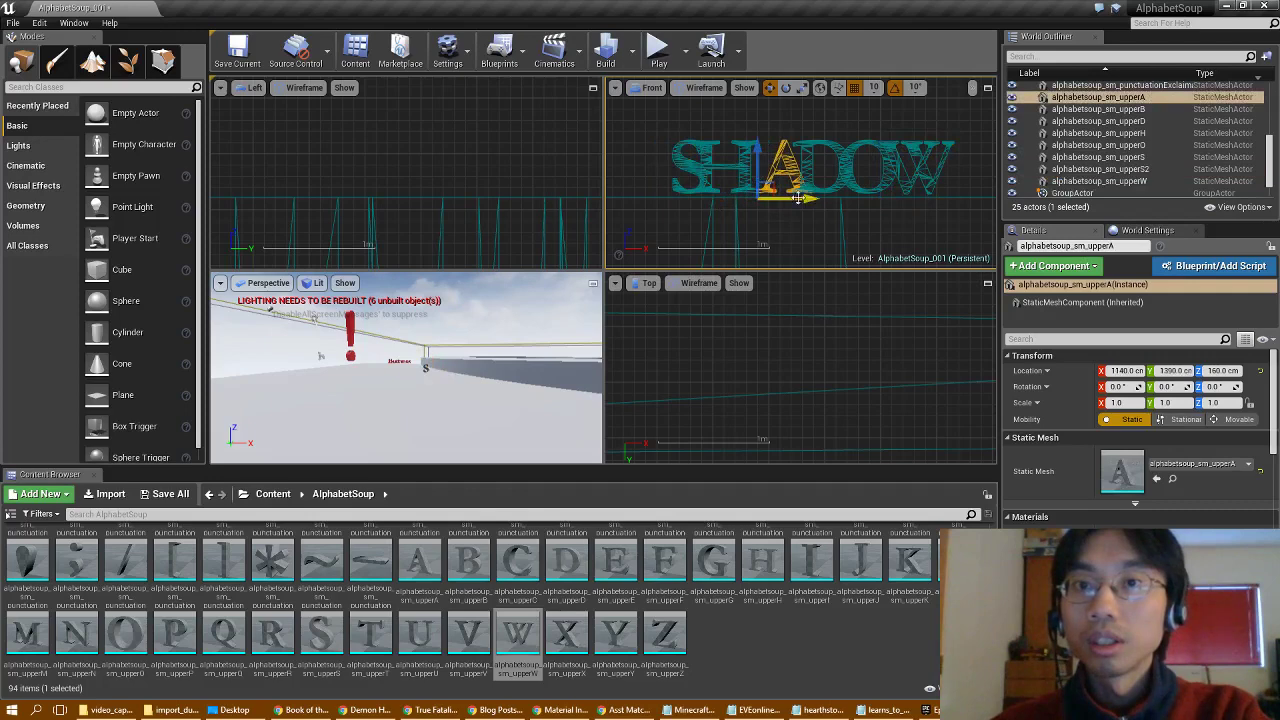
click(758, 188)
mouse_move(747, 199)
mouse_down()
mouse_move(757, 202)
mouse_move(727, 203)
mouse_up()
click(693, 163)
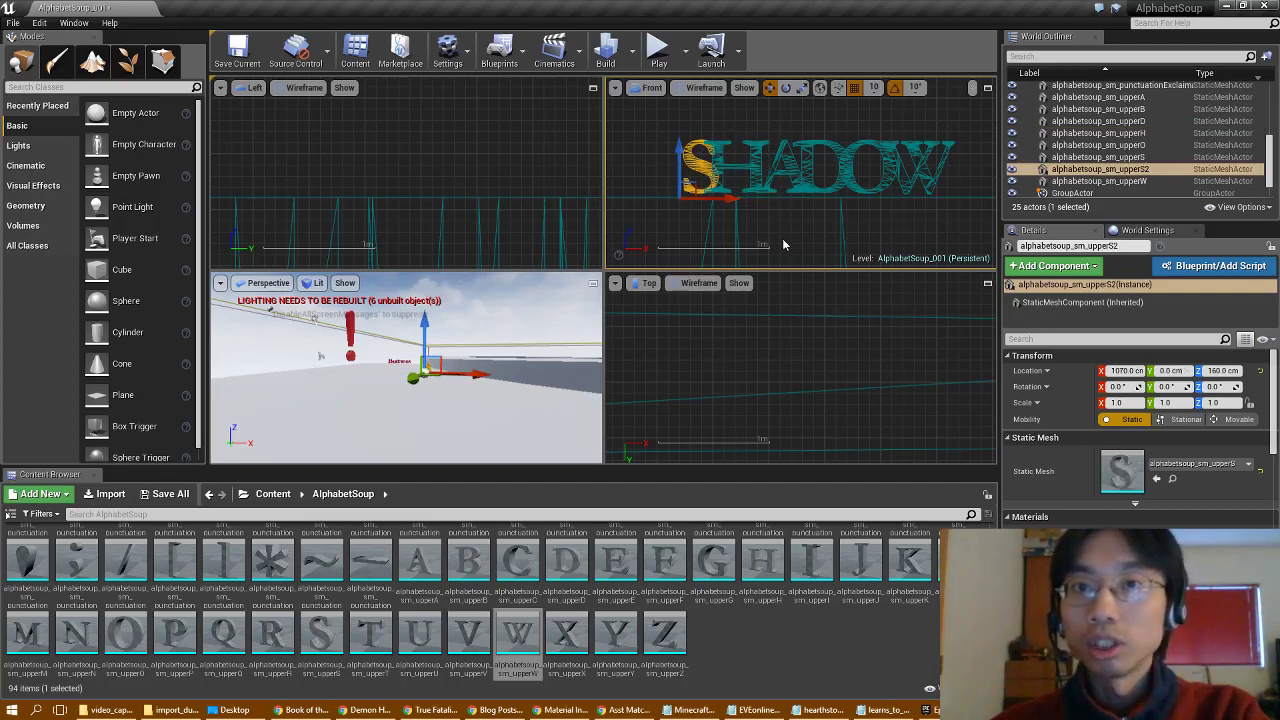
Select the H, A, D, O and W together with the S so the whole word SHADOW is selected
ctrl+click(754, 170)
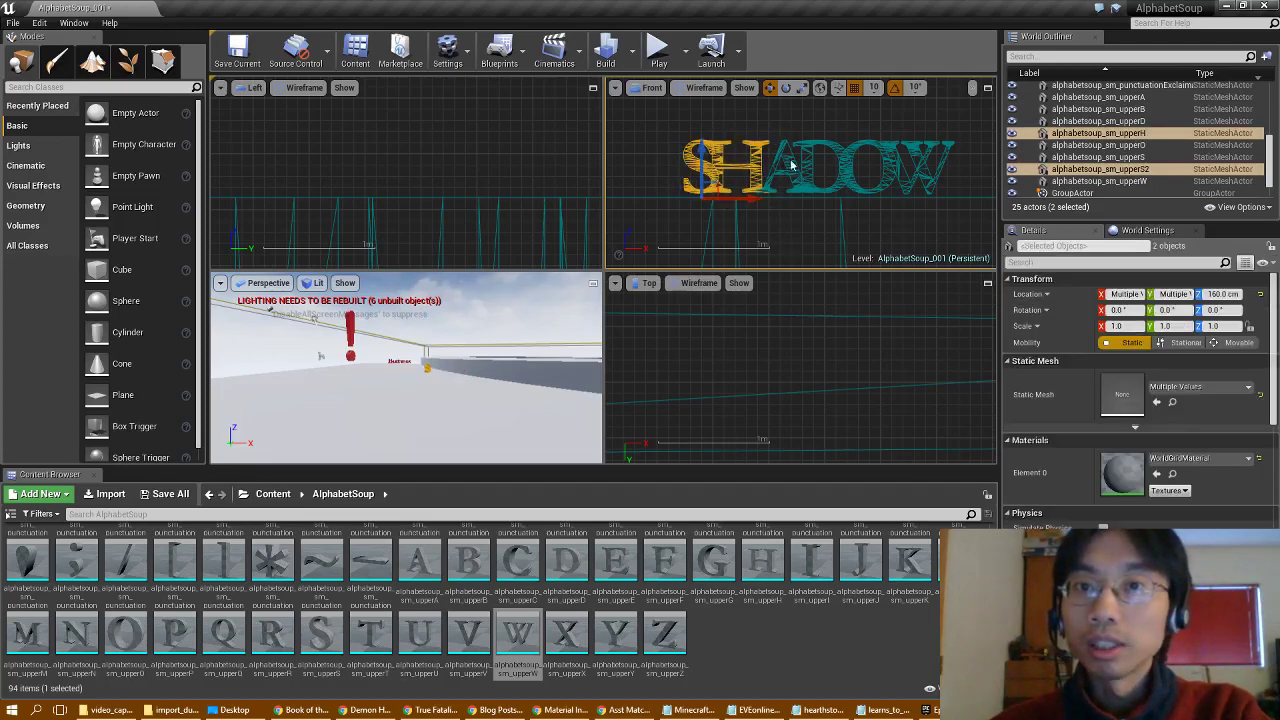
ctrl+click(790, 163)
ctrl+click(832, 168)
ctrl+click(868, 175)
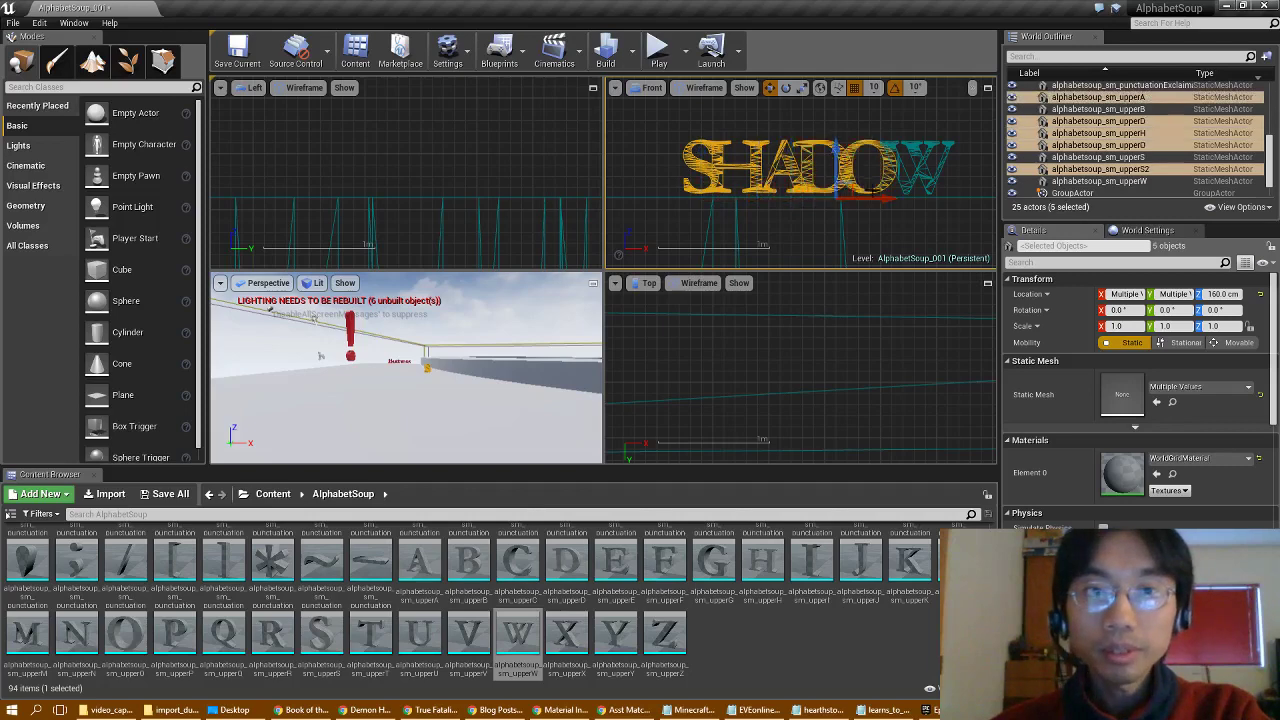
ctrl+click(901, 176)
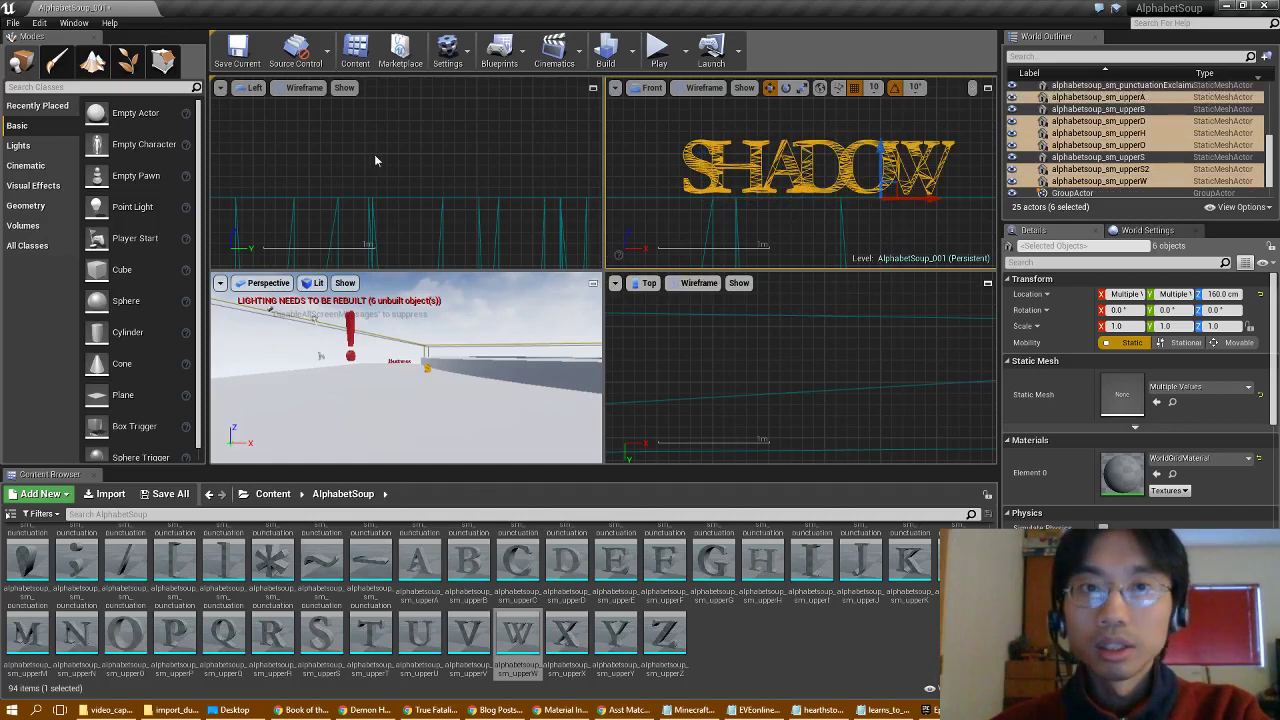
Examine how the six selected letters line up in depth in the Left and Top views
scroll(452, 186, down, 4)
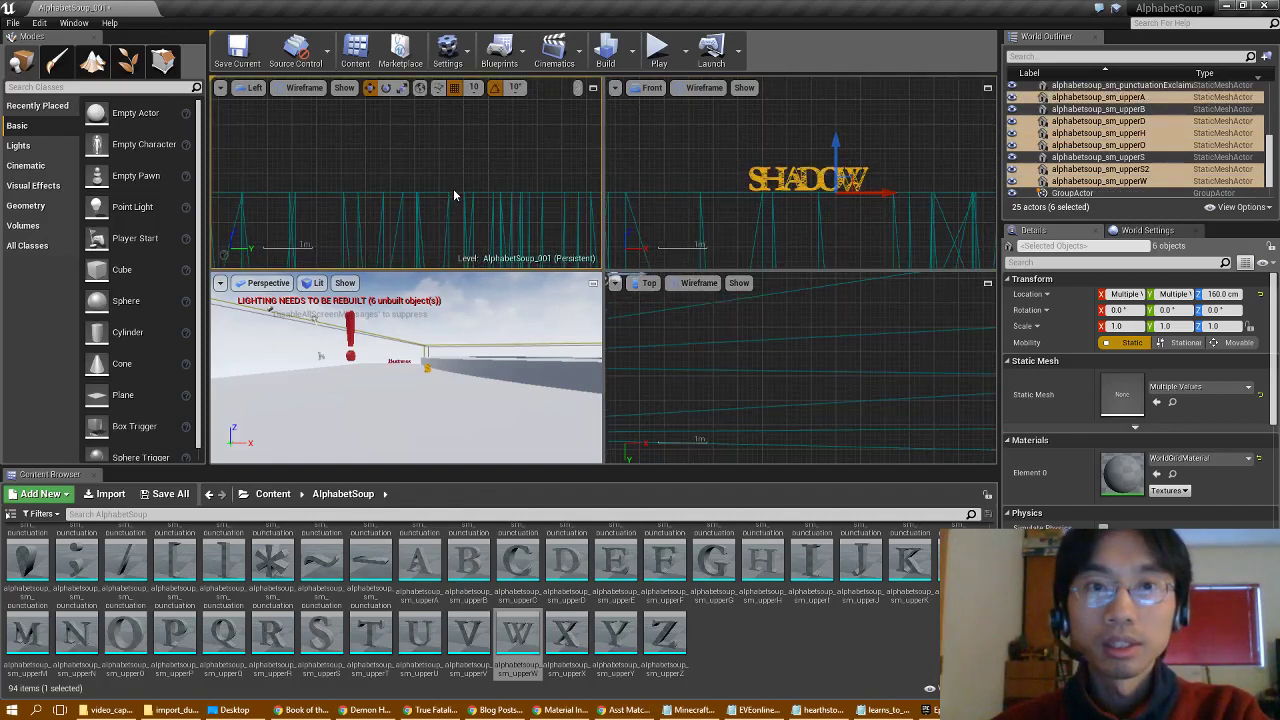
scroll(453, 195, down, 5)
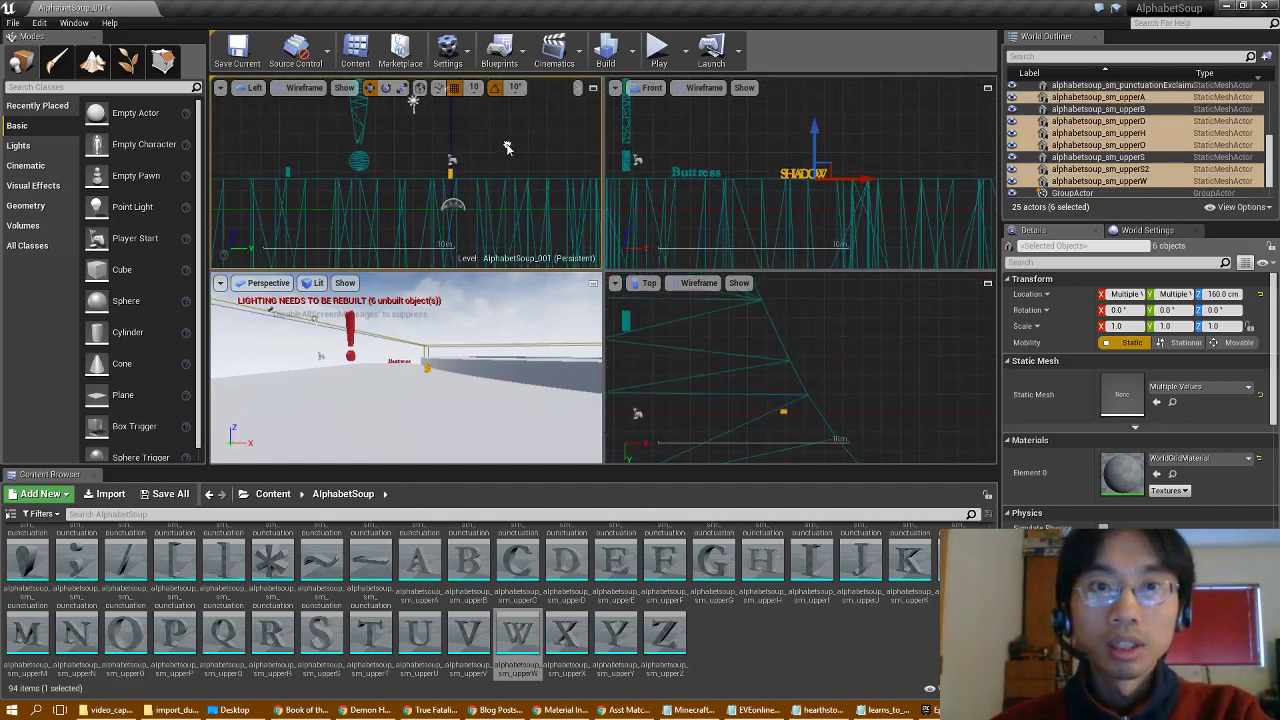
scroll(480, 163, up, 8)
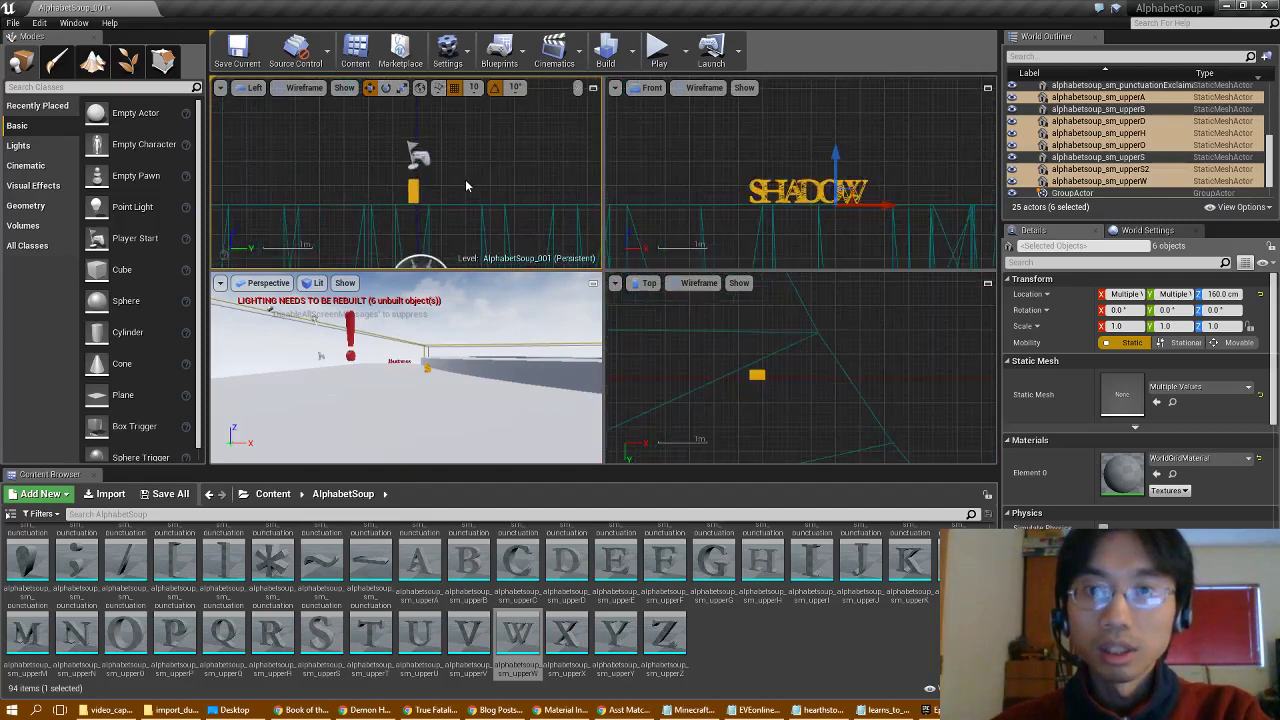
middle_drag(806, 352, 855, 410)
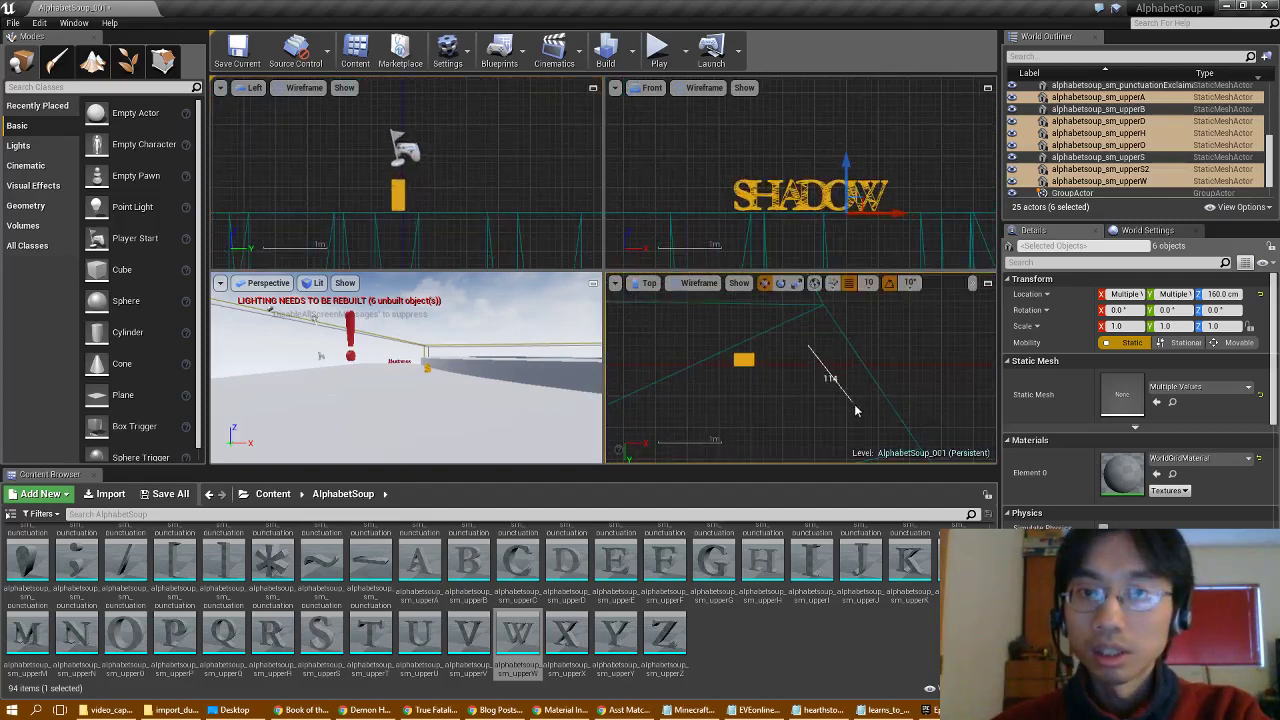
scroll(790, 392, down, 5)
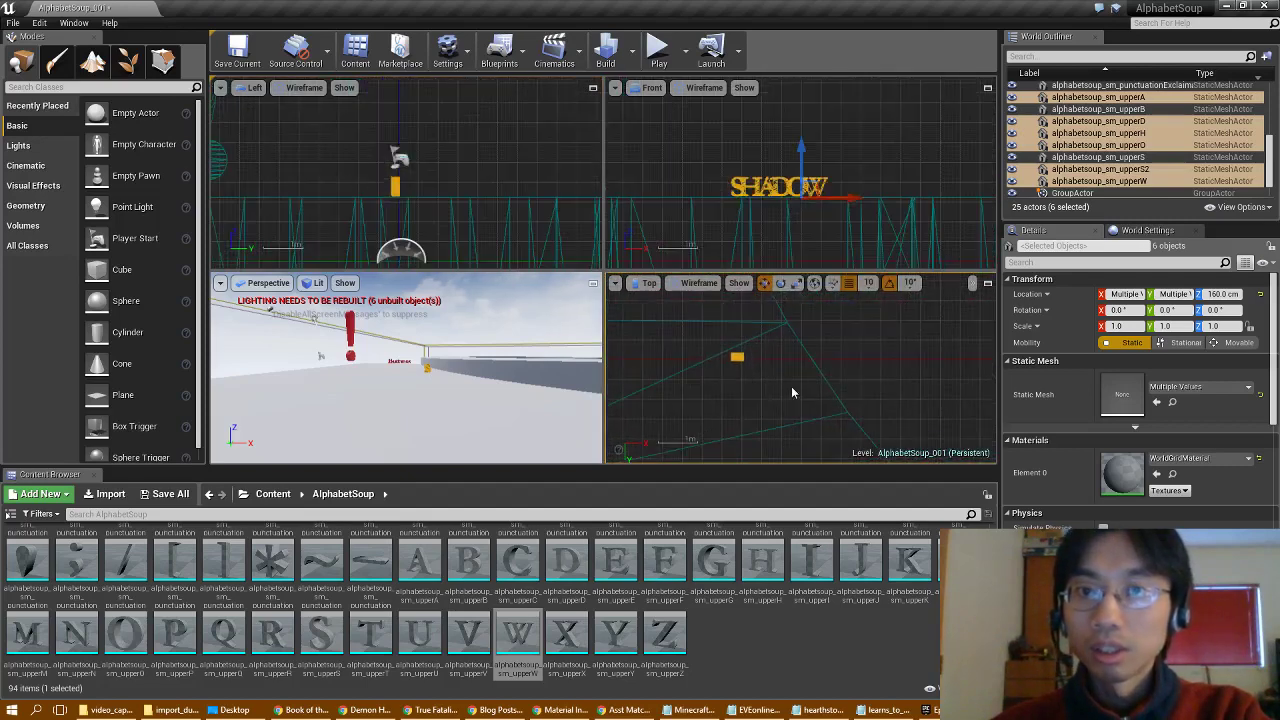
scroll(803, 390, up, 5)
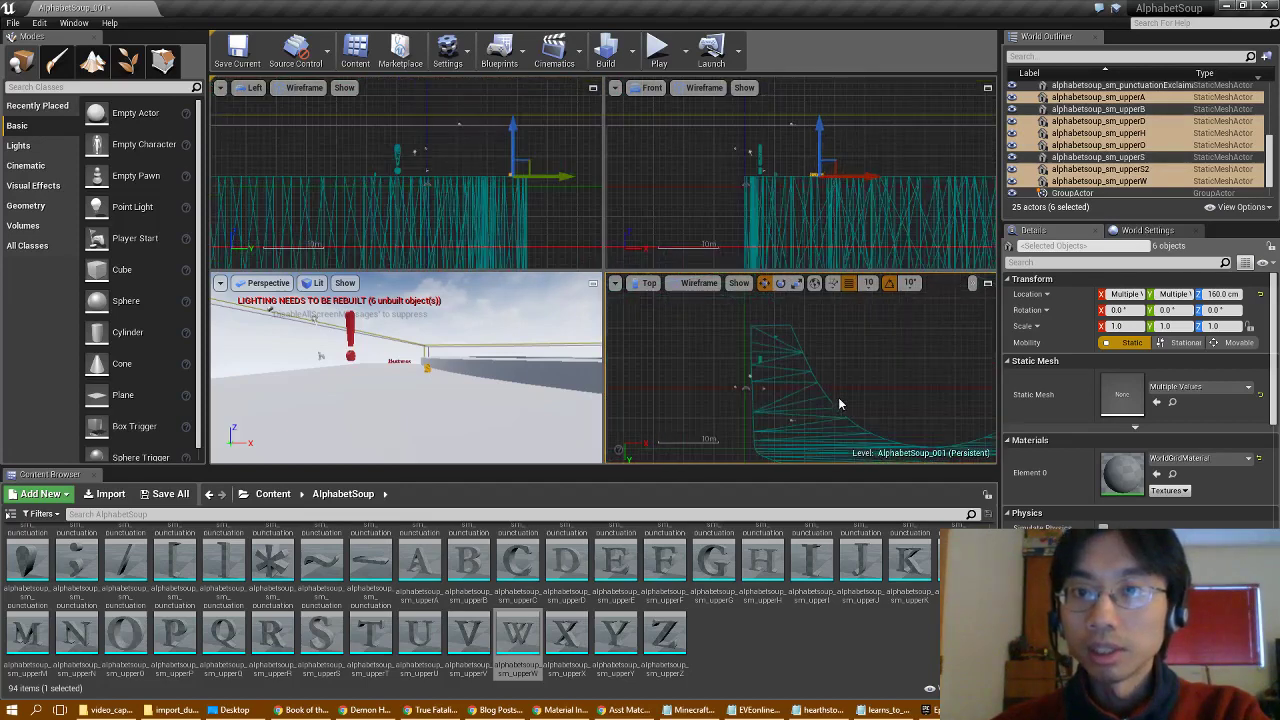
scroll(840, 404, up, 5)
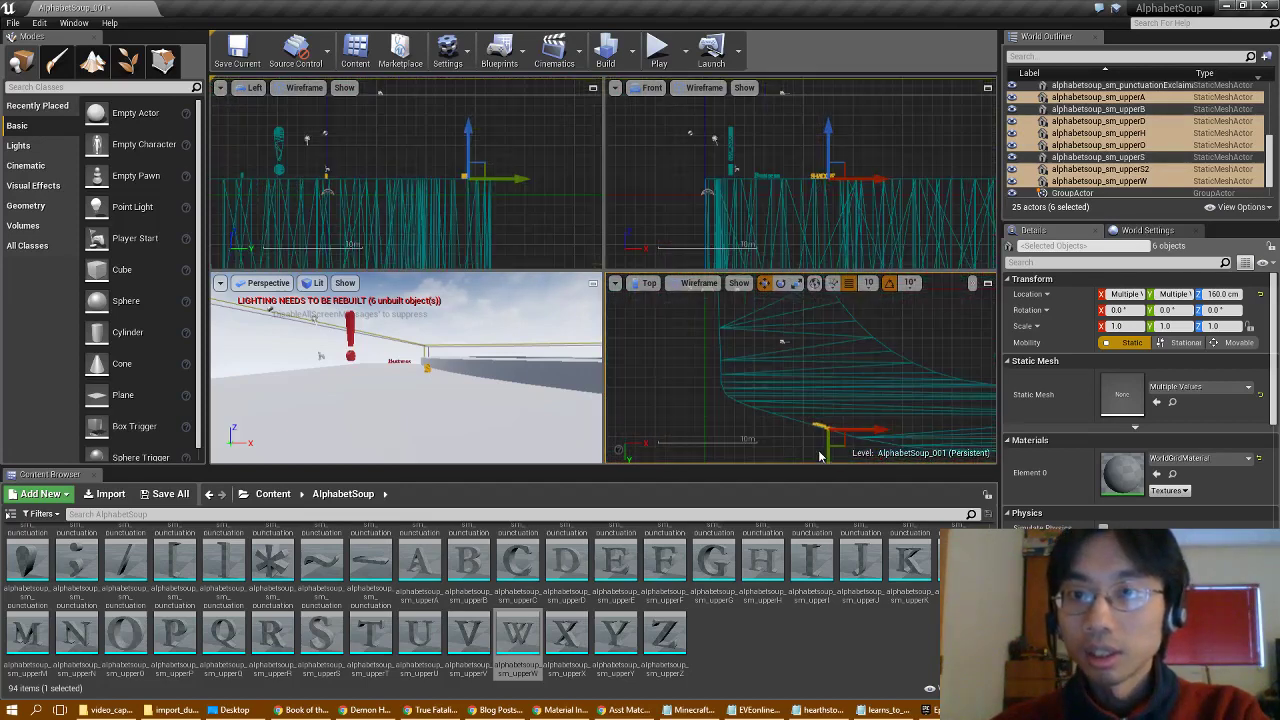
scroll(815, 444, up, 4)
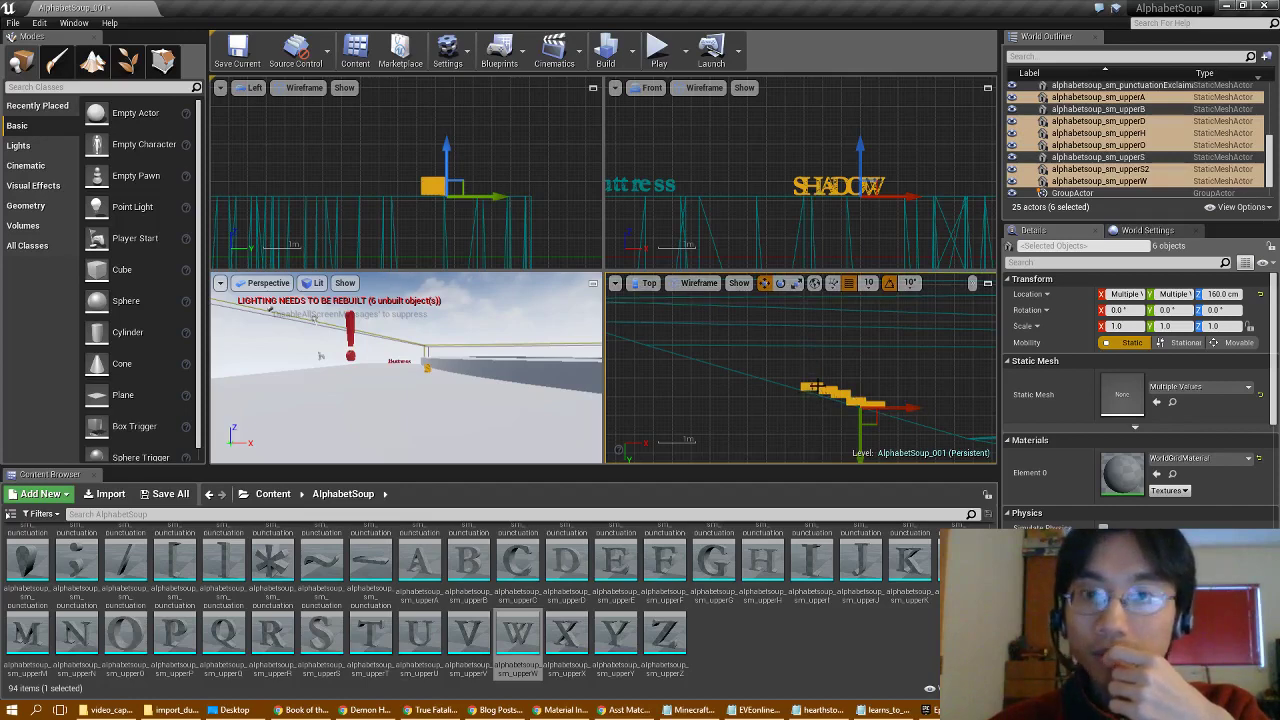
right_click(816, 387)
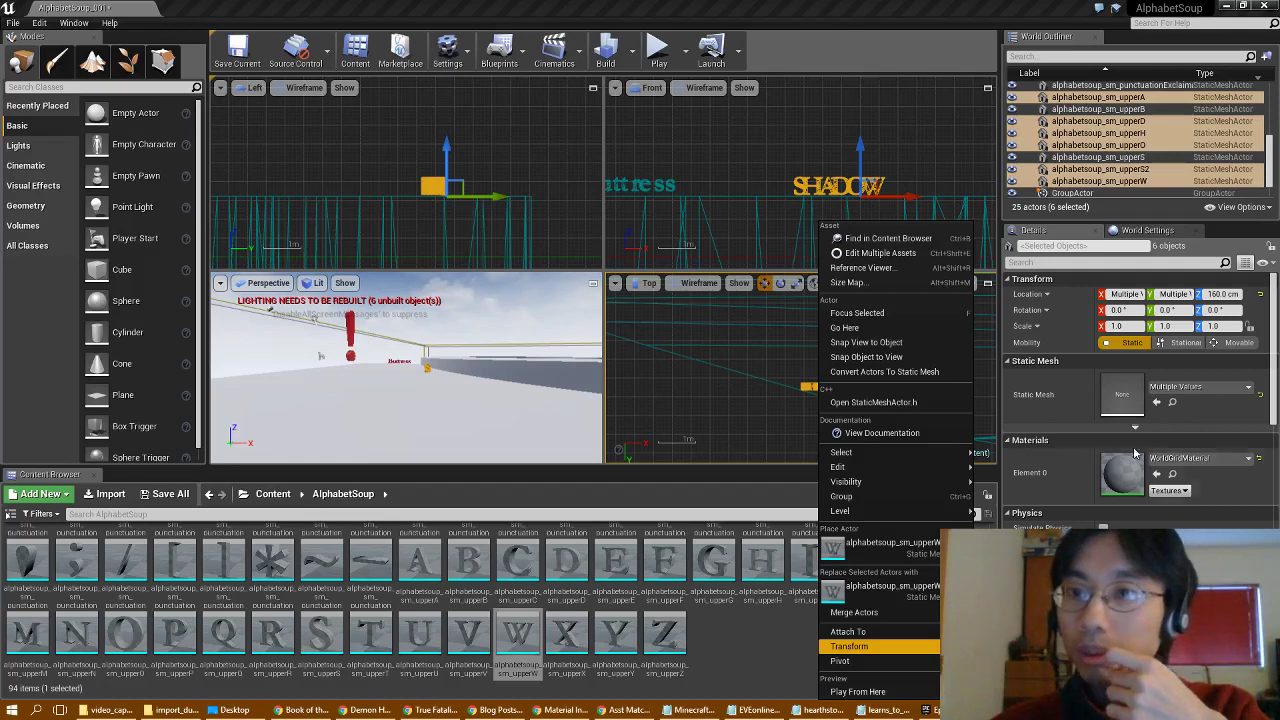
Set the Y location of all six selected SHADOW letters to 0 cm
click(1222, 294)
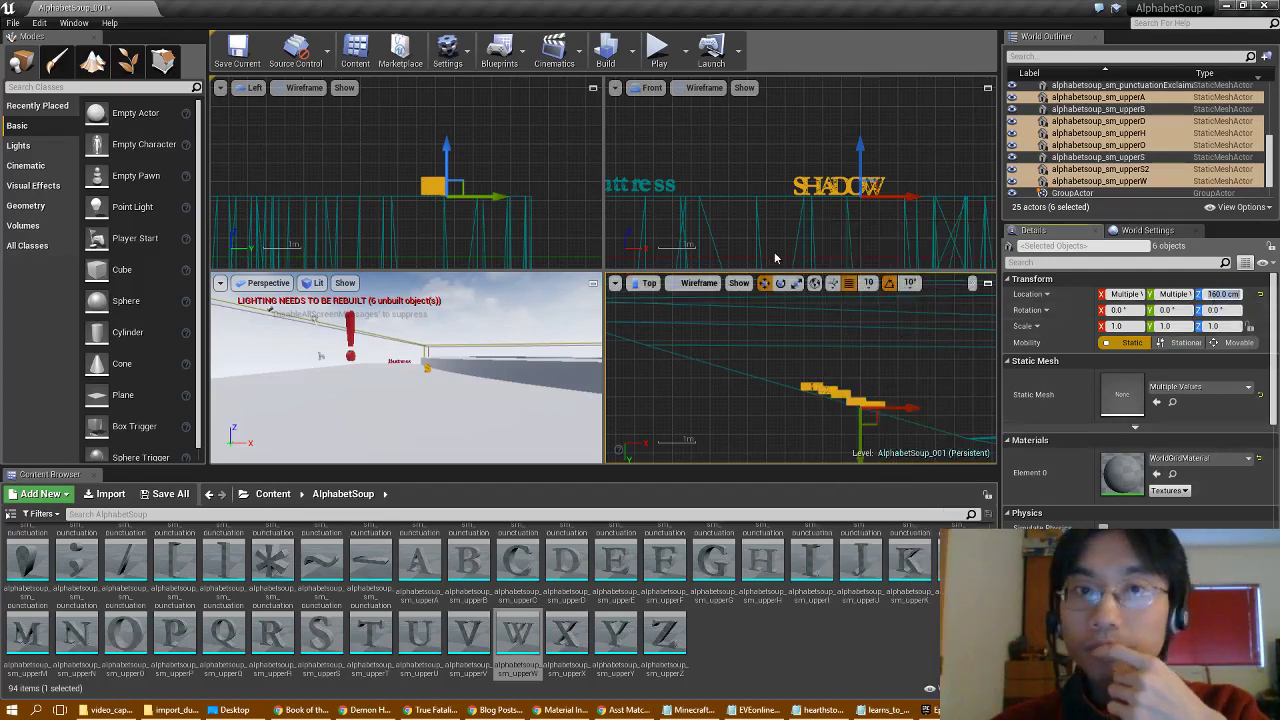
click(1181, 294)
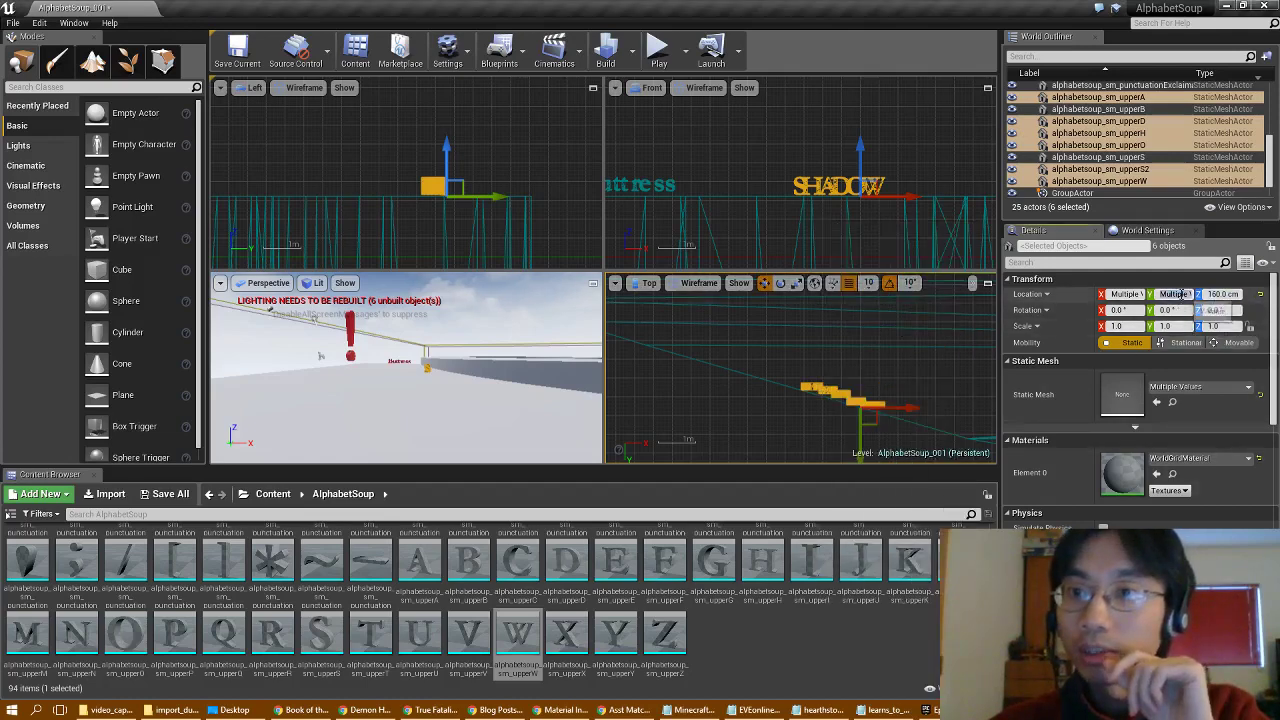
text(0)
key(Return)
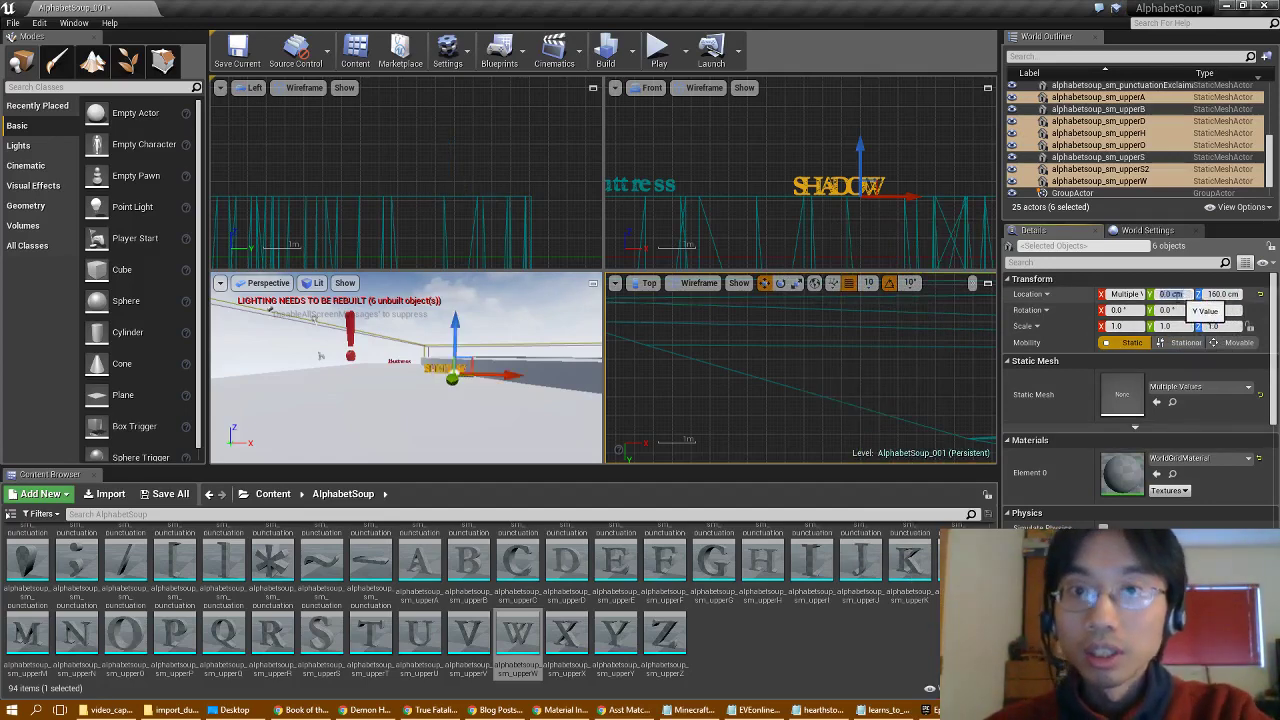
Frame the word SHADOW in the Top and perspective views and inspect its alignment from an angle
scroll(792, 368, down, 5)
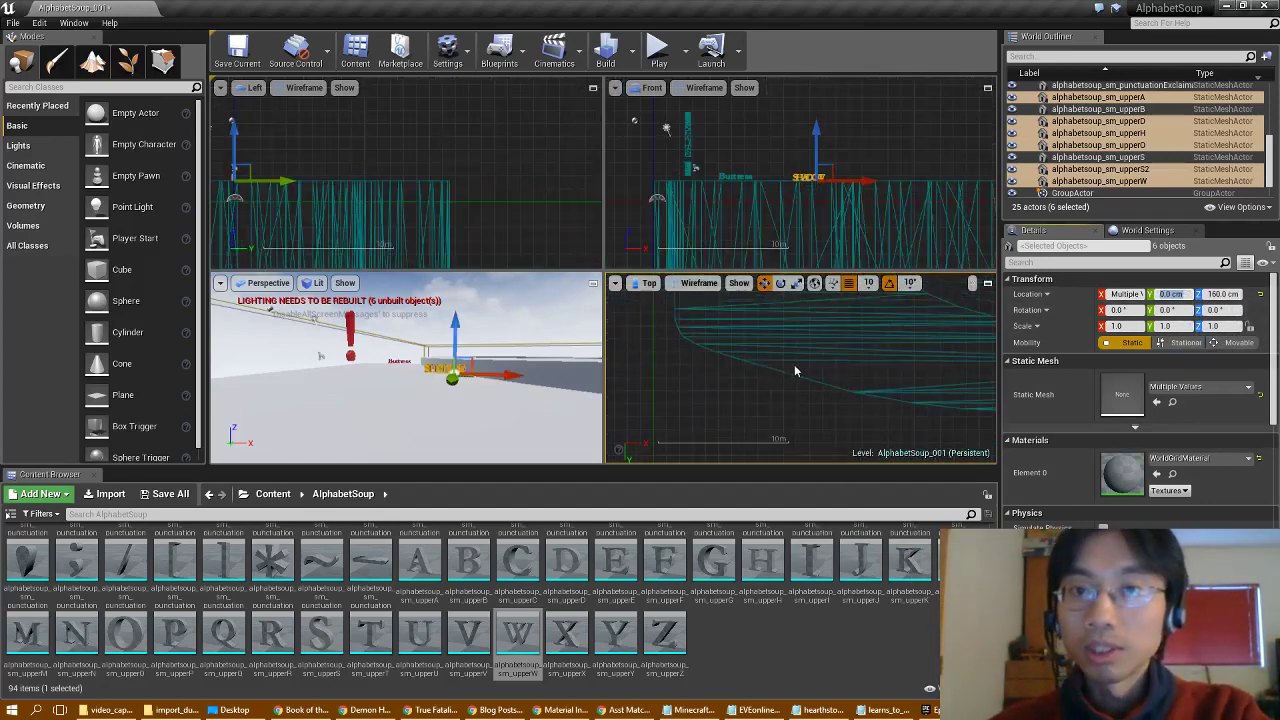
key(f)
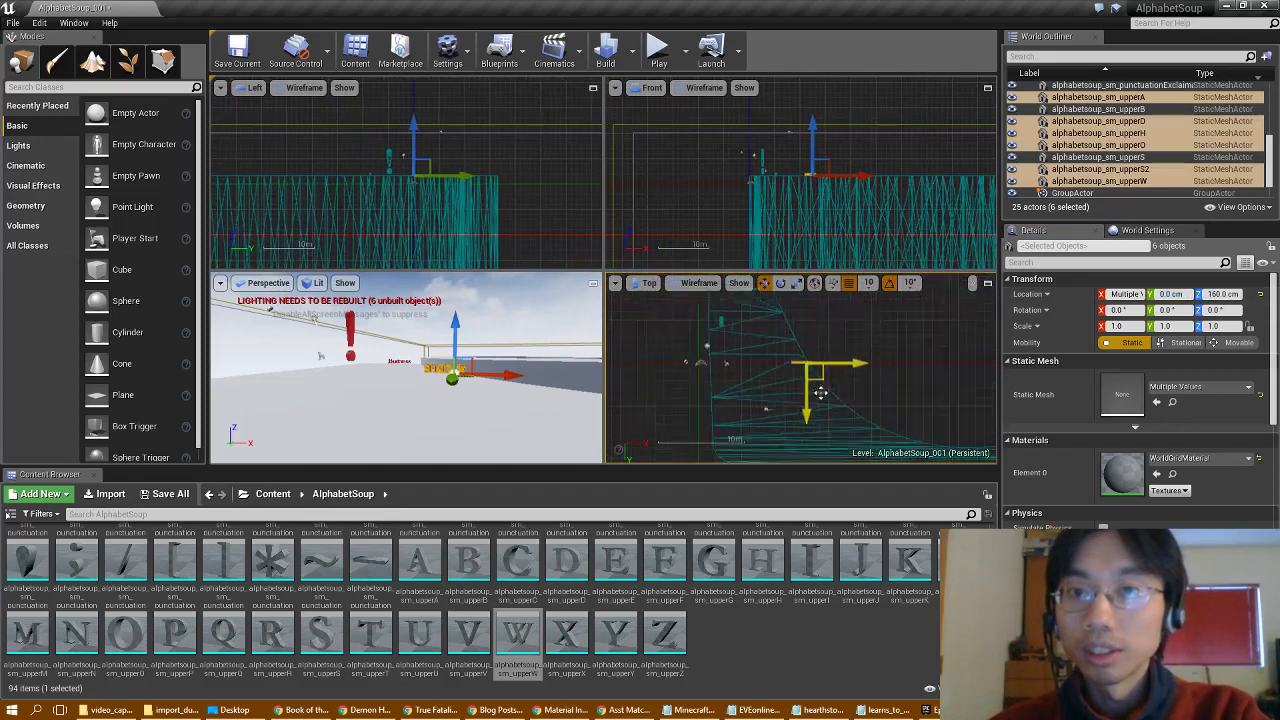
scroll(820, 393, up, 5)
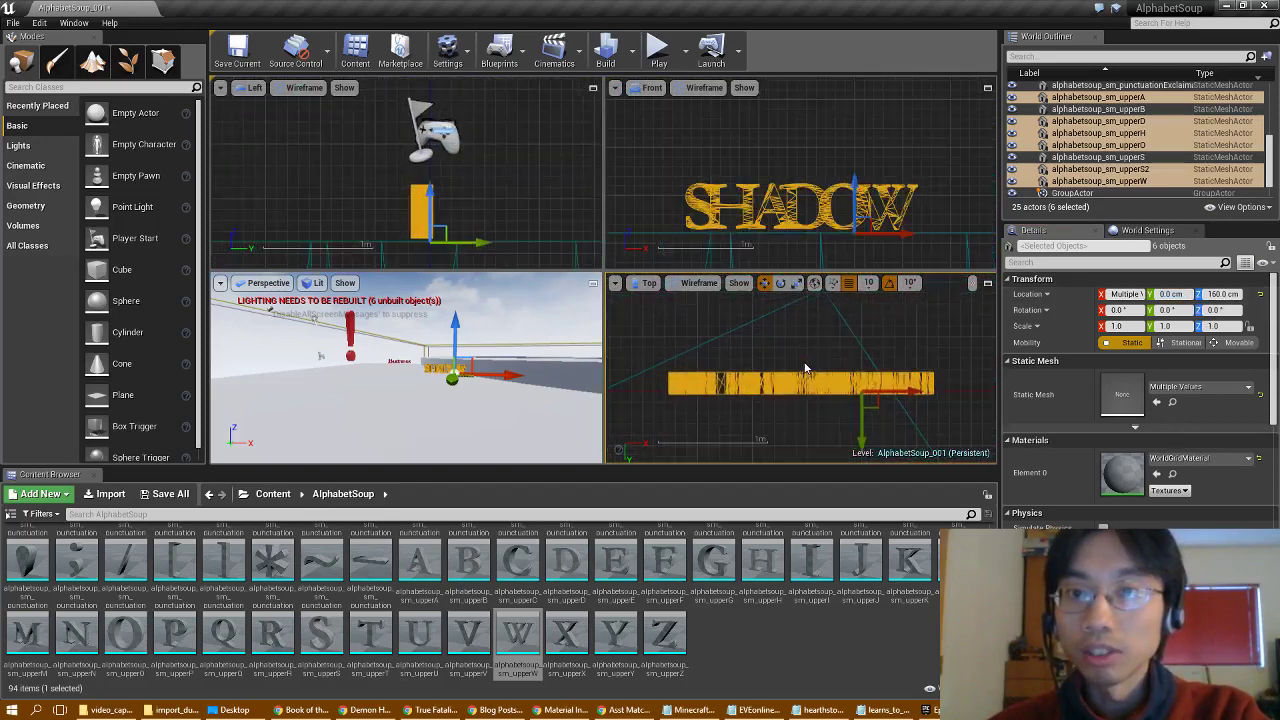
click(371, 372)
key(f)
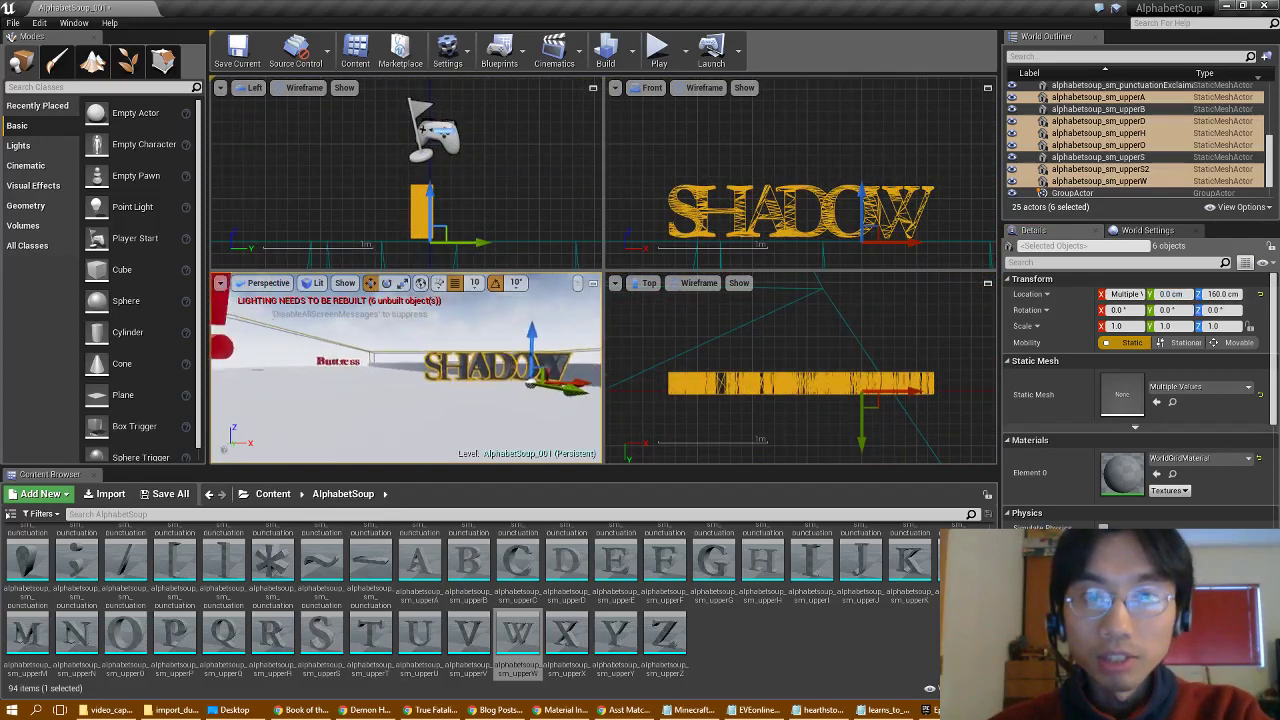
right_drag(400, 370, 525, 398)
right_drag(350, 402, 510, 388)
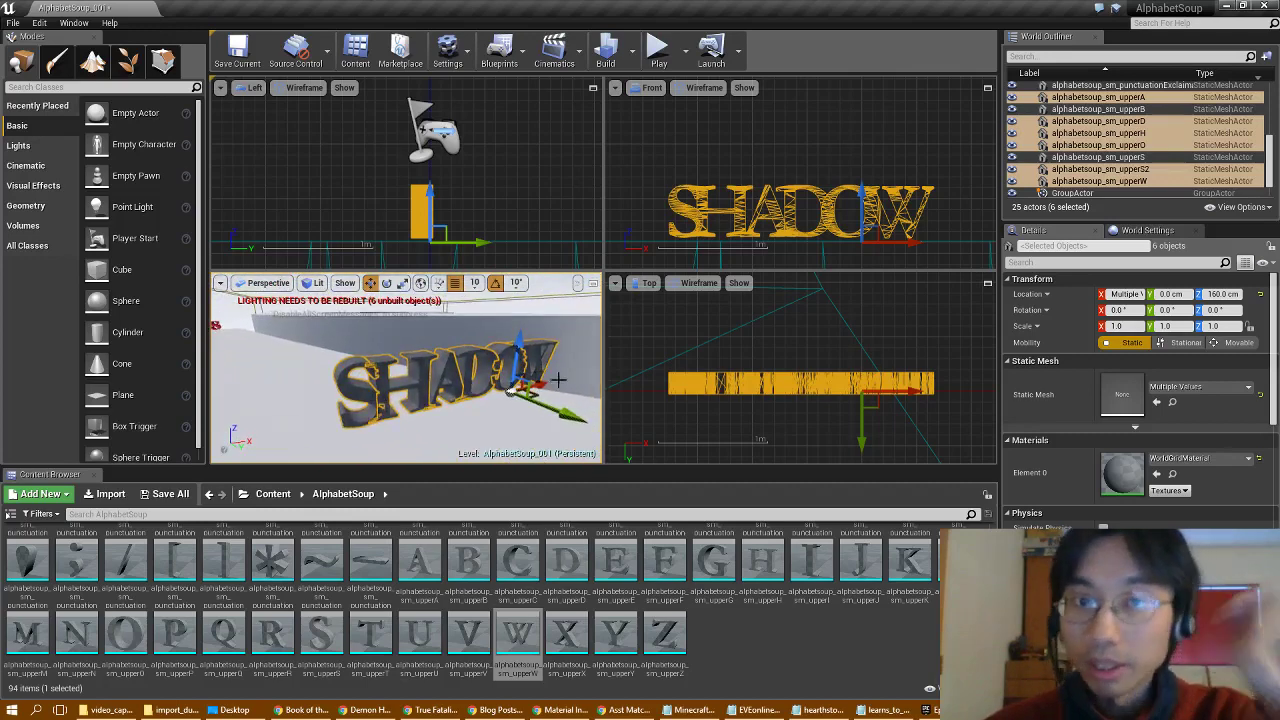
Group the six selected SHADOW letters
right_click(767, 380)
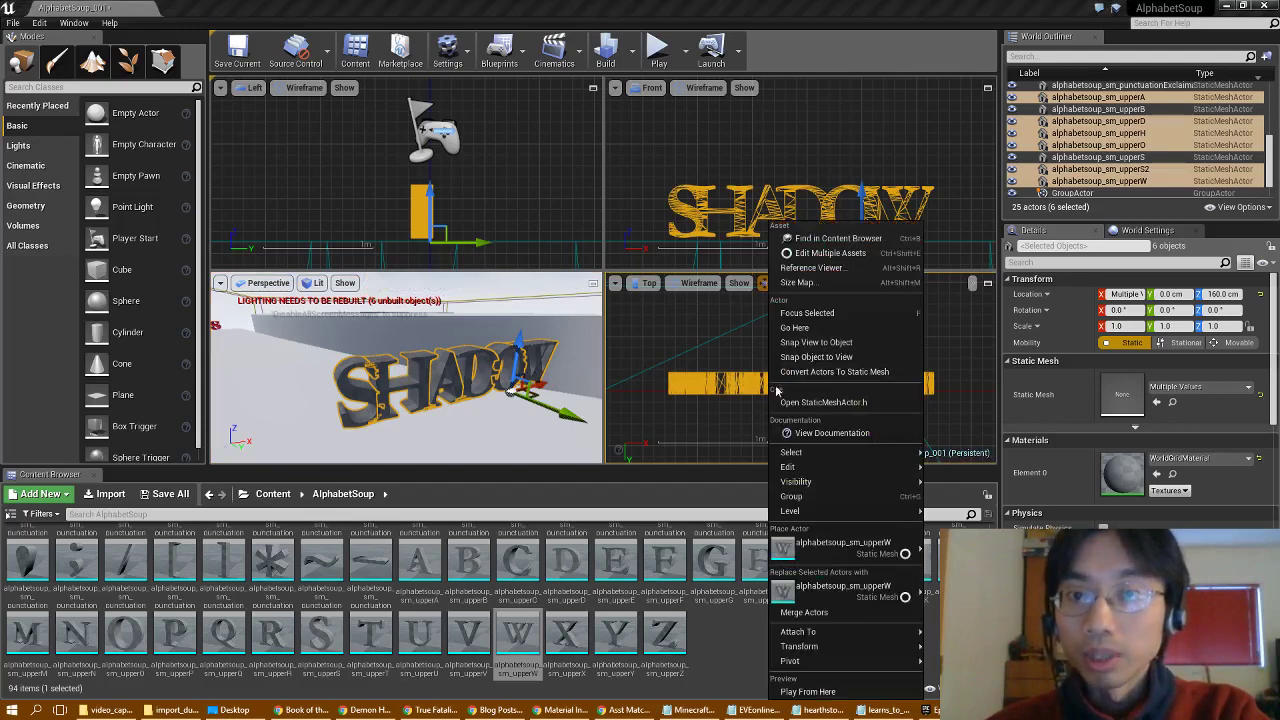
mouse_move(843, 586)
right_click(1110, 180)
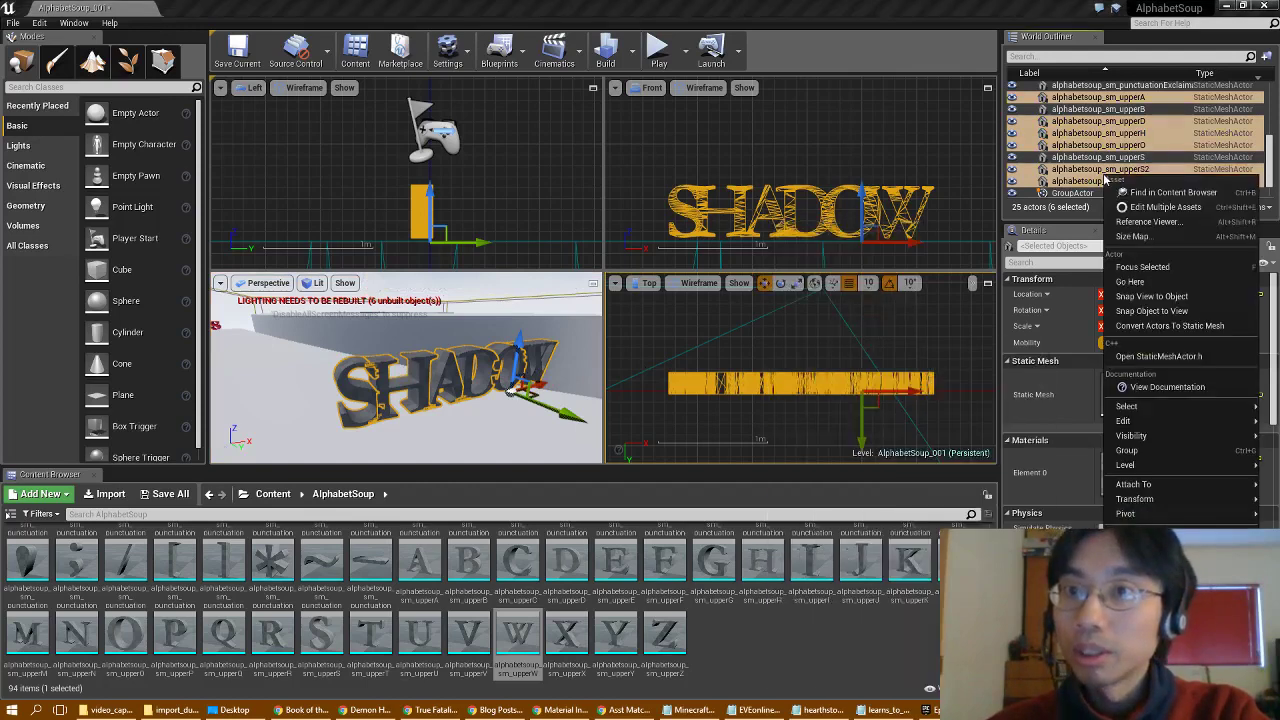
click(1127, 450)
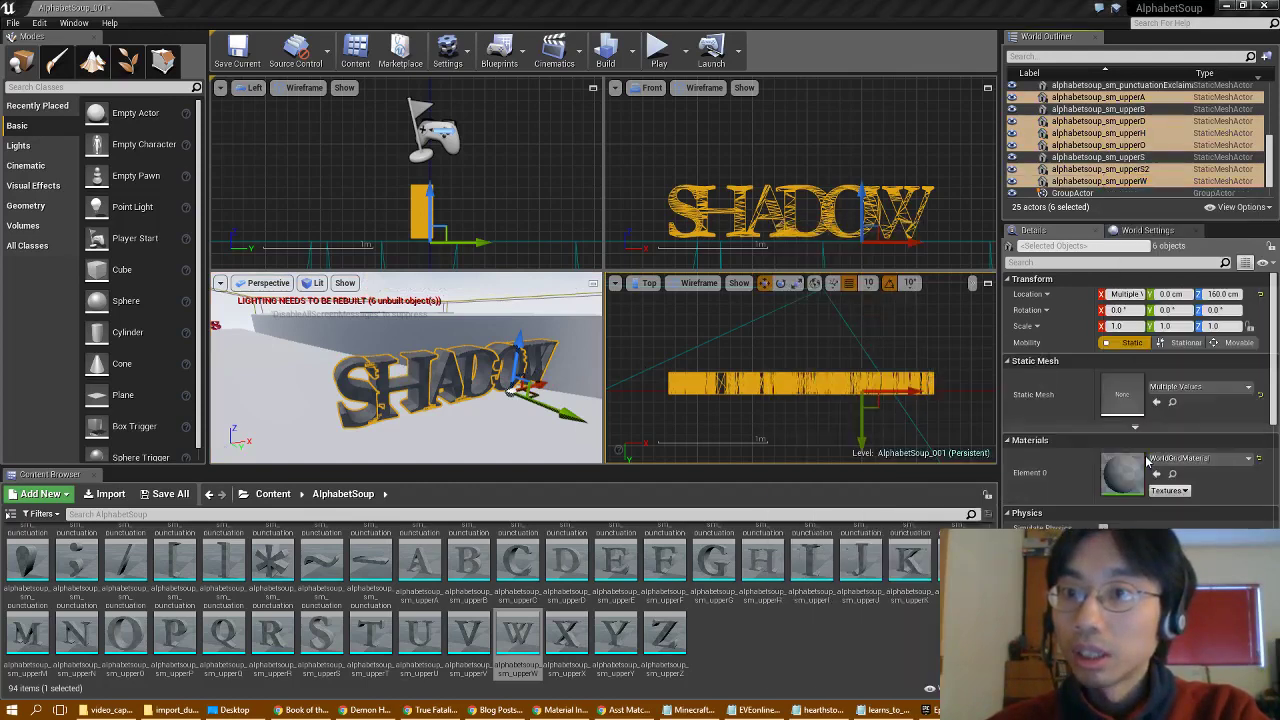
Find the group actors among the level's actors, focus on the Buttress group and review the actions available for it
scroll(1100, 185, down, 1)
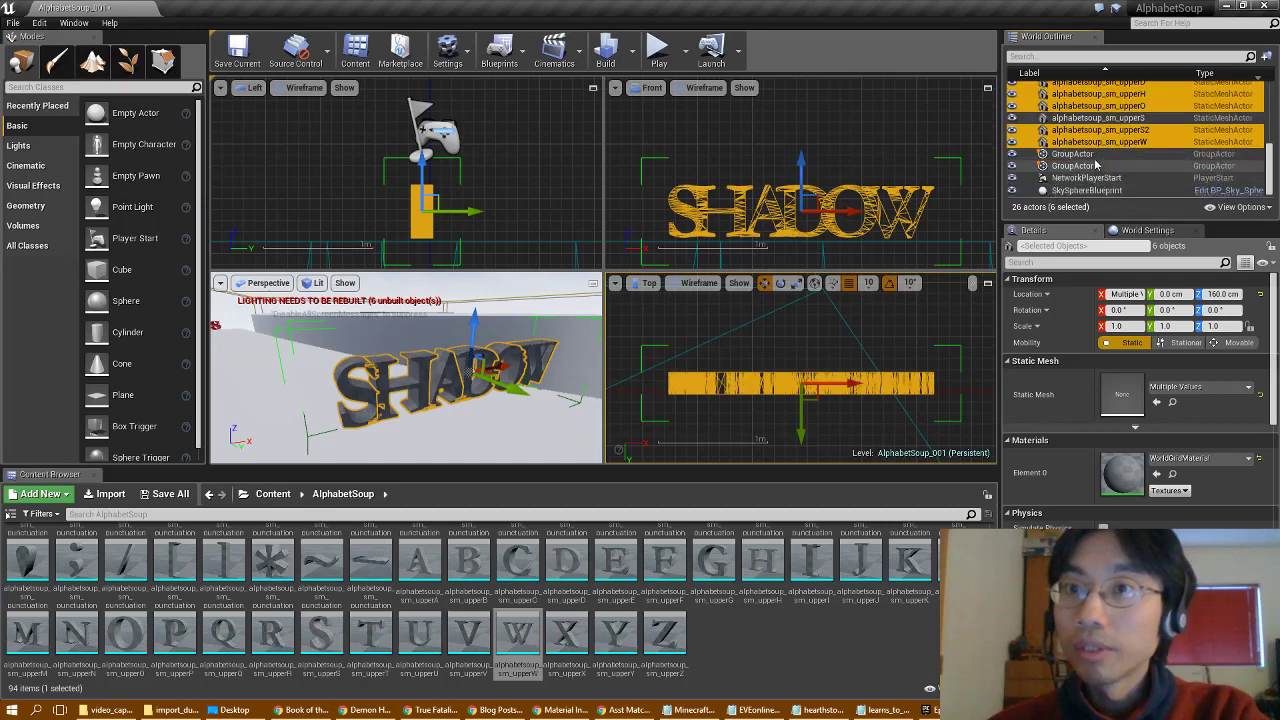
click(1090, 154)
click(1091, 168)
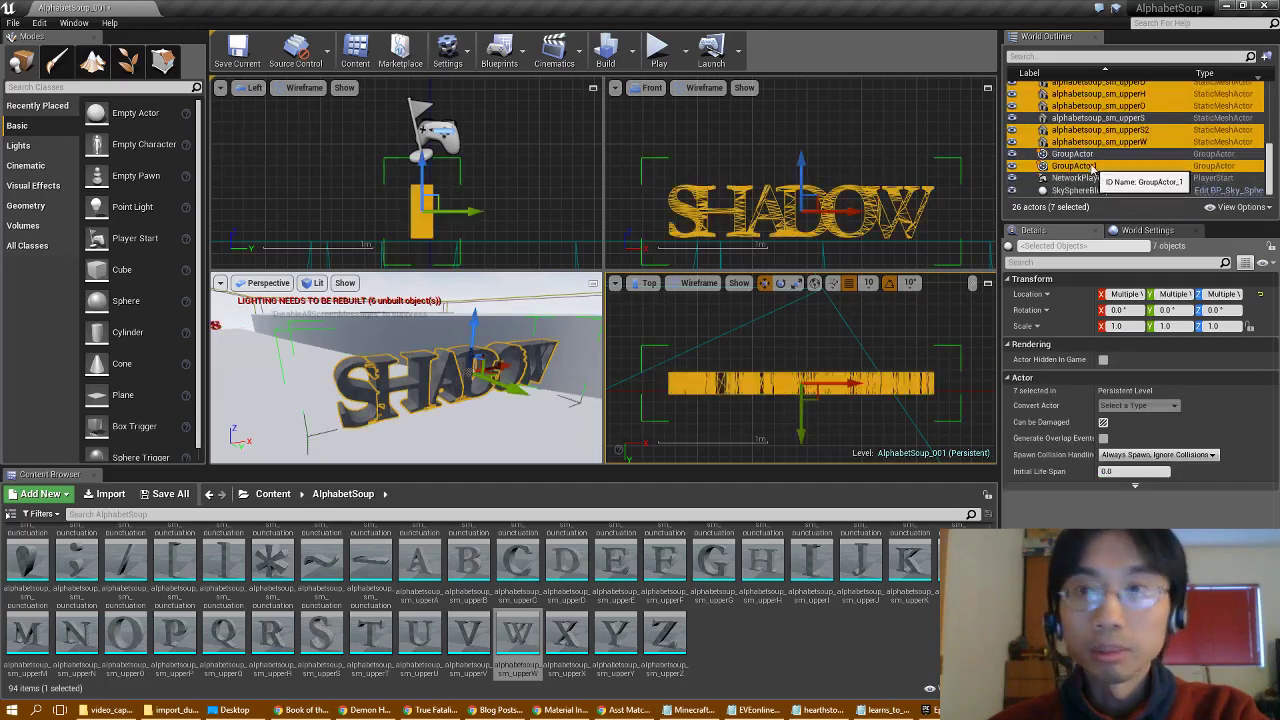
click(1087, 156)
double_click(1087, 156)
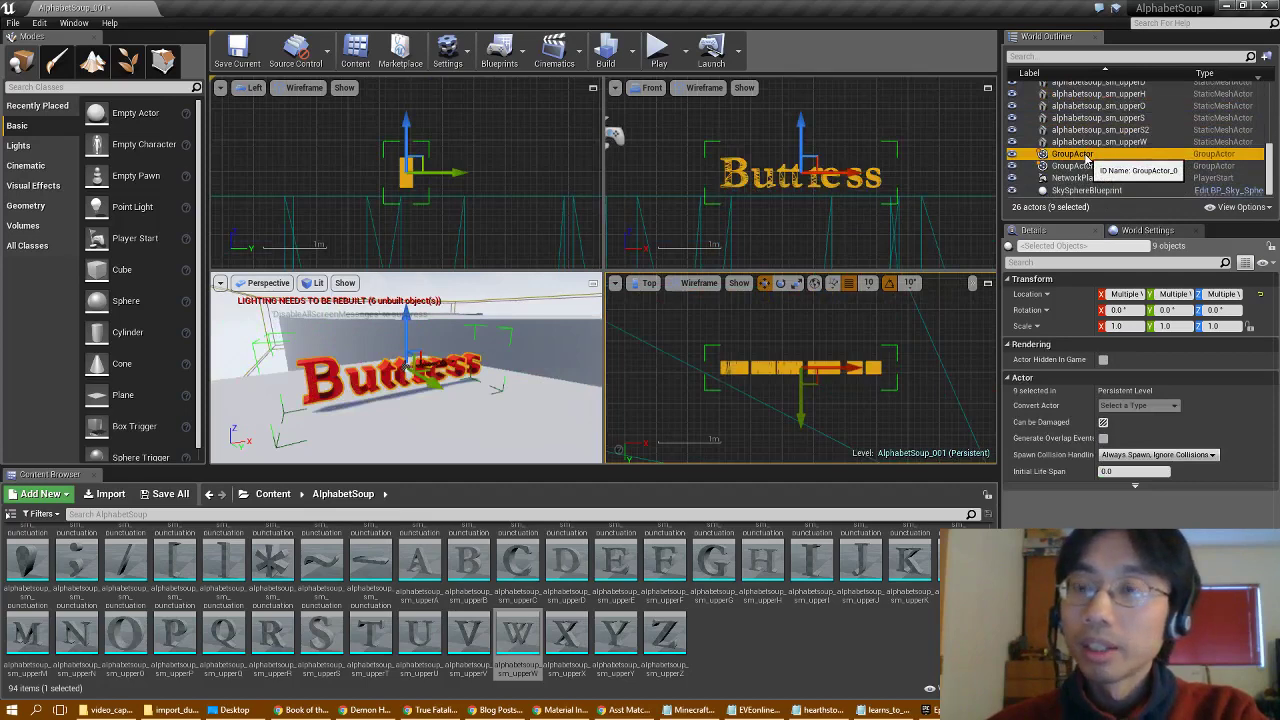
right_click(1087, 156)
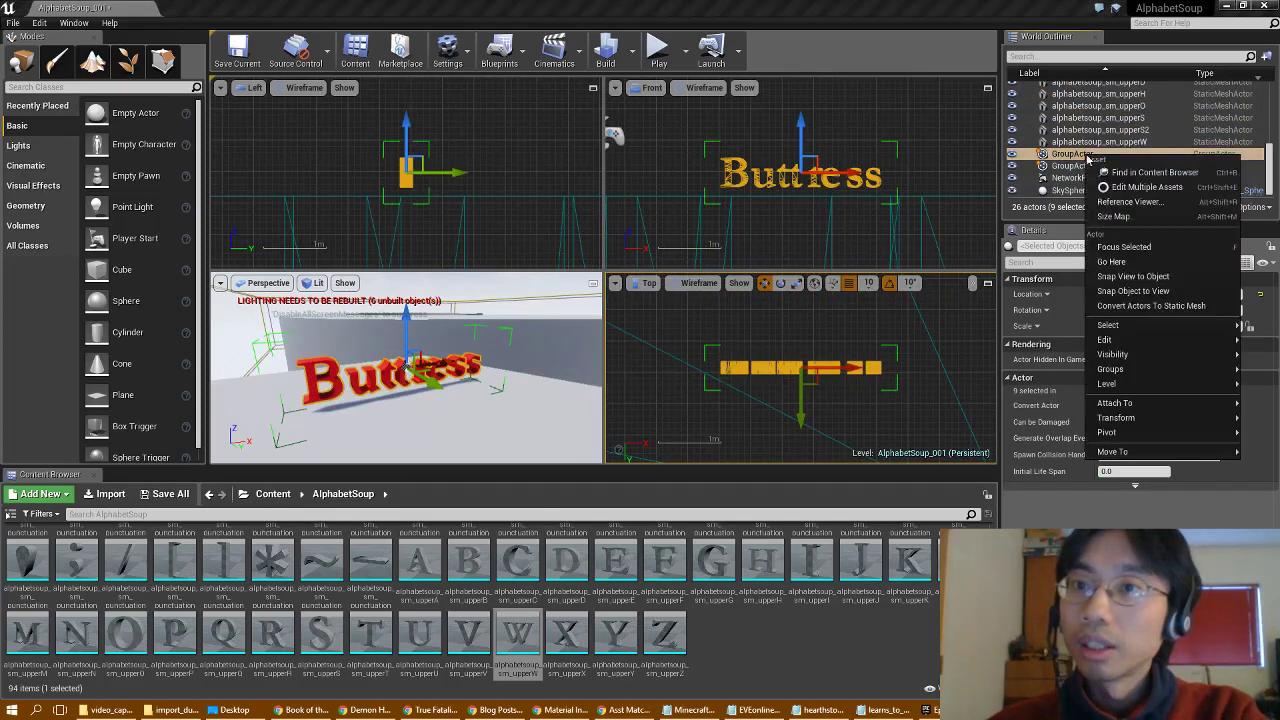
mouse_move(1135, 421)
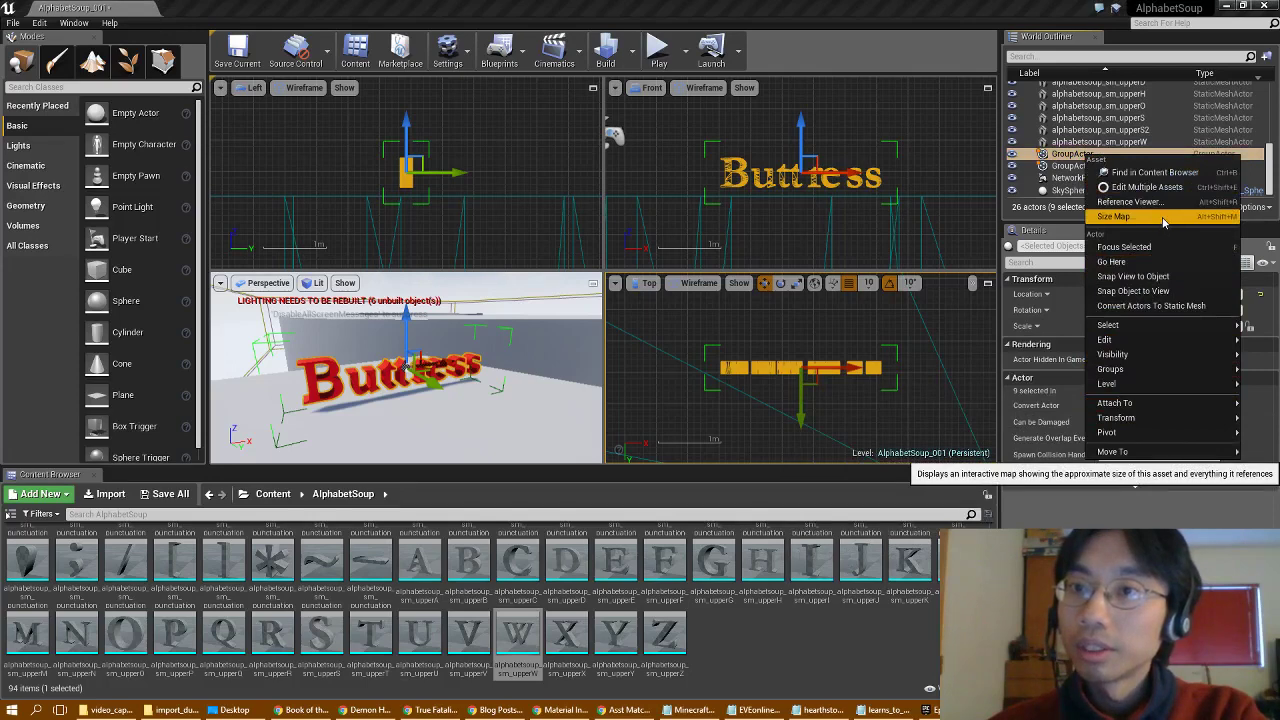
click(1066, 156)
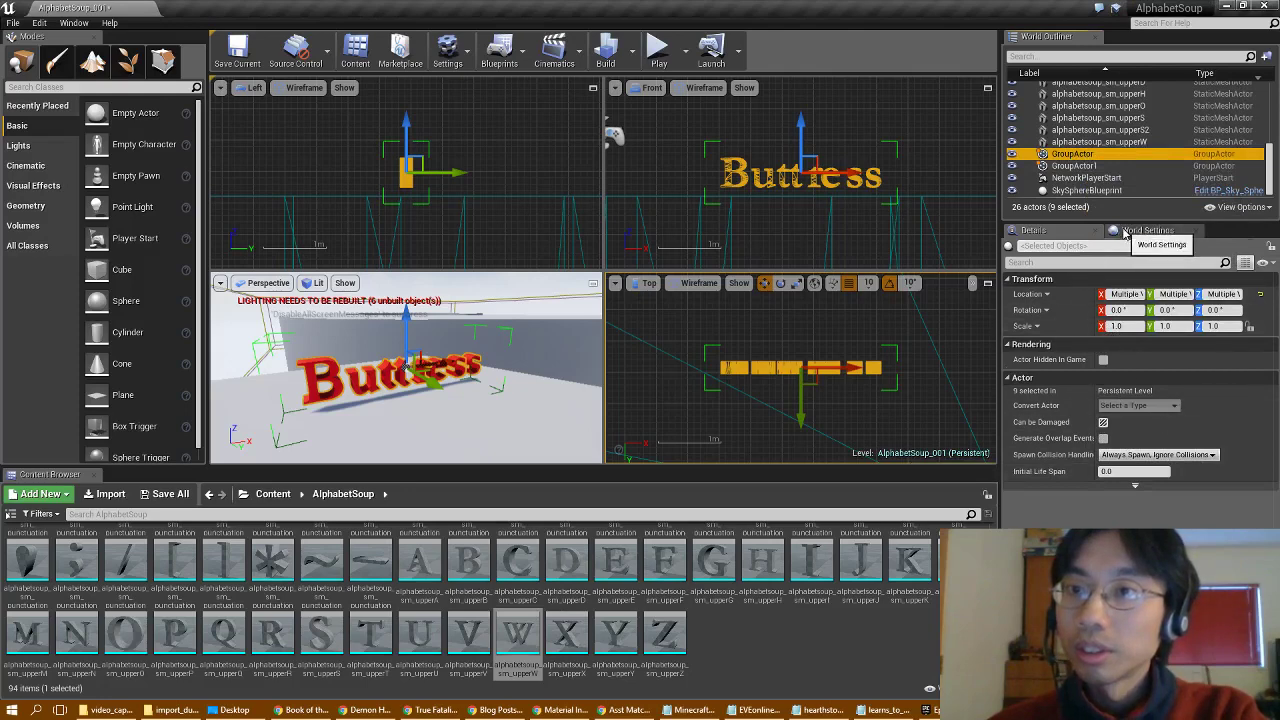
Look through the selected Buttress group's details and its available actions for a way to rename the group actor
click(1135, 231)
click(1065, 233)
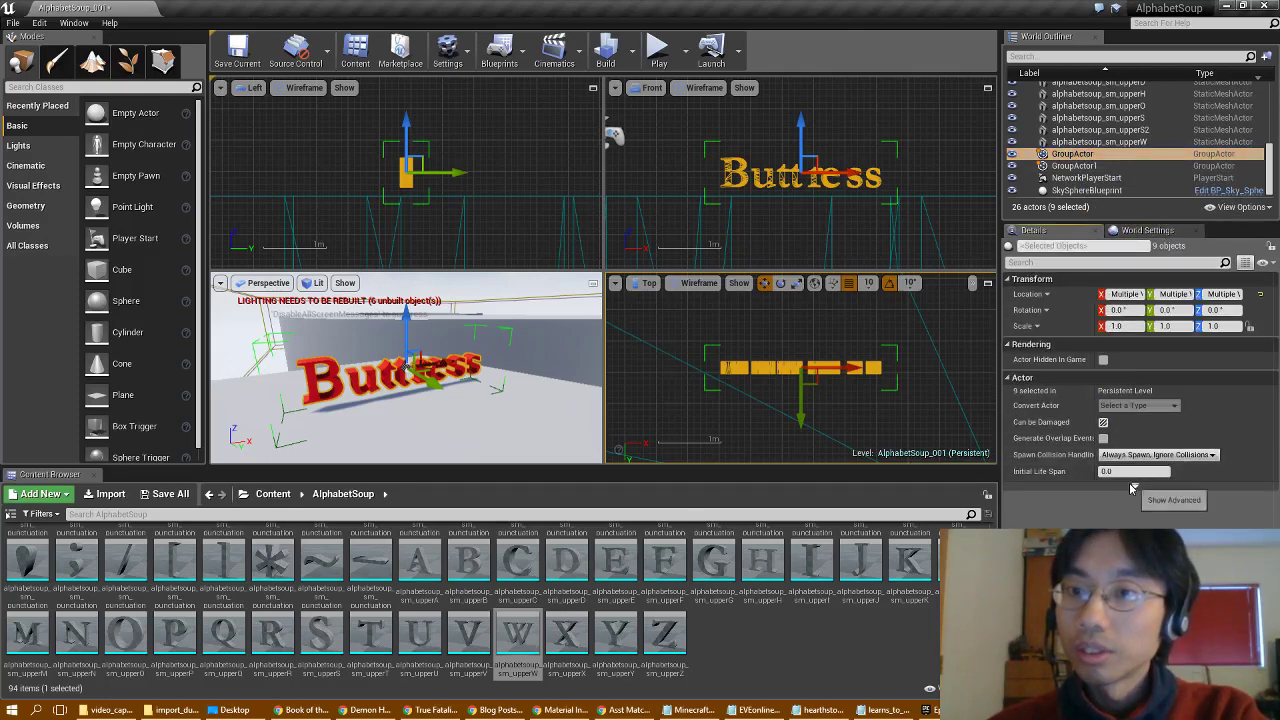
right_click(1081, 159)
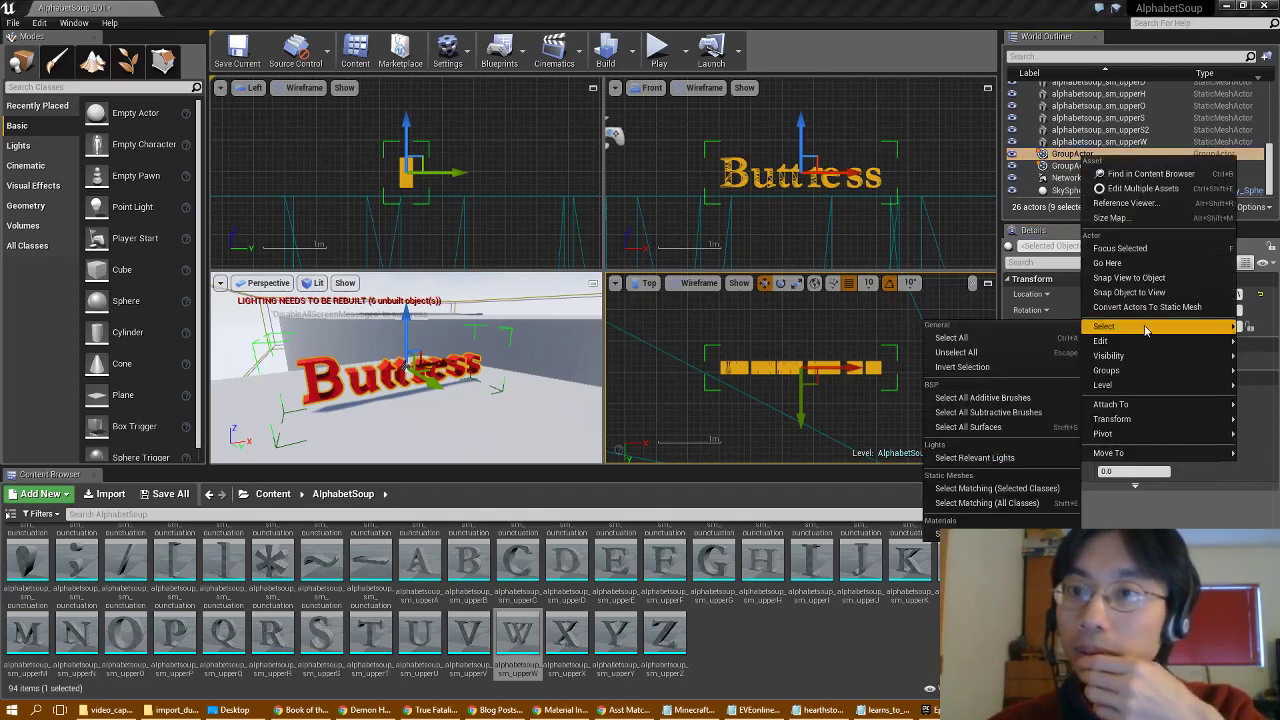
mouse_move(1143, 344)
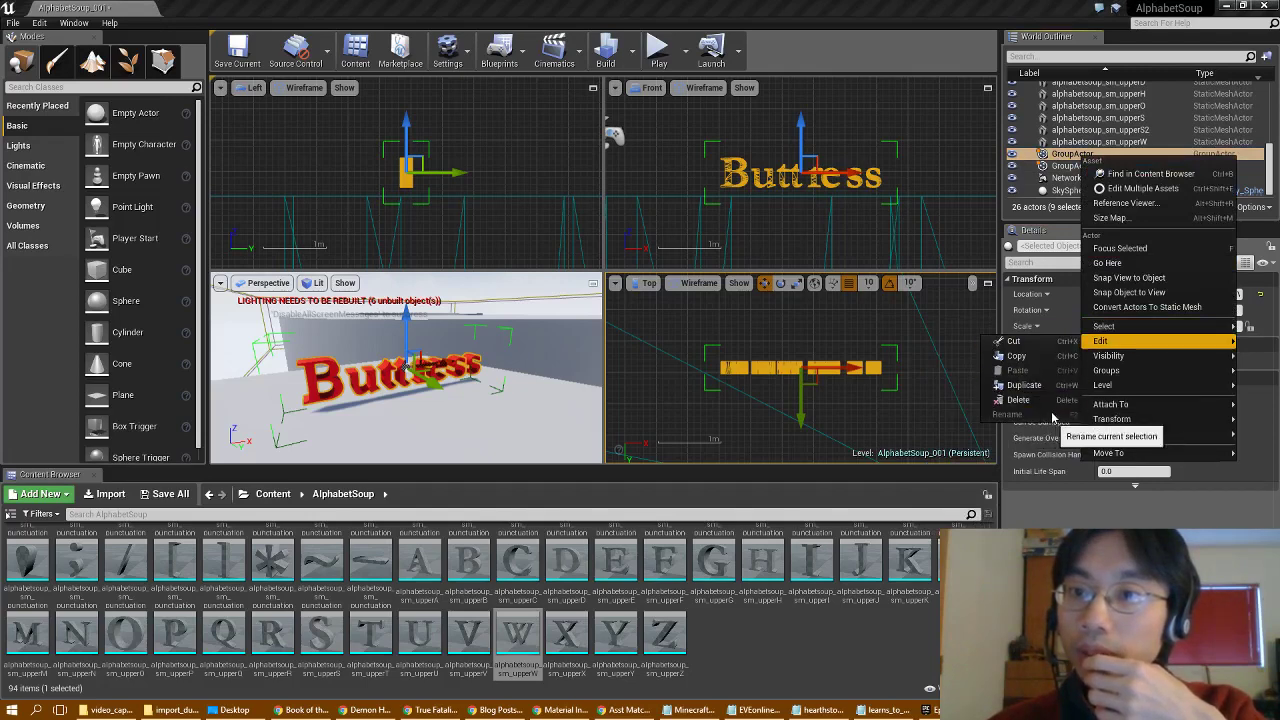
click(1083, 334)
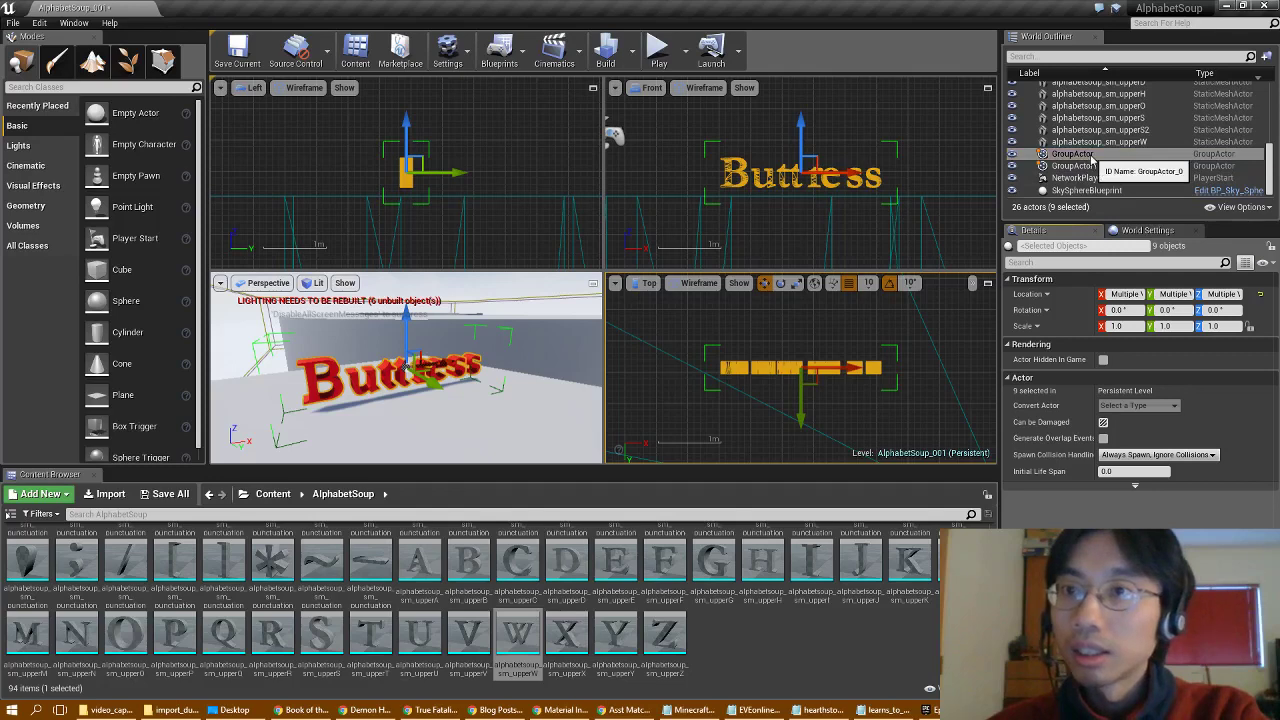
scroll(1092, 160, up, 4)
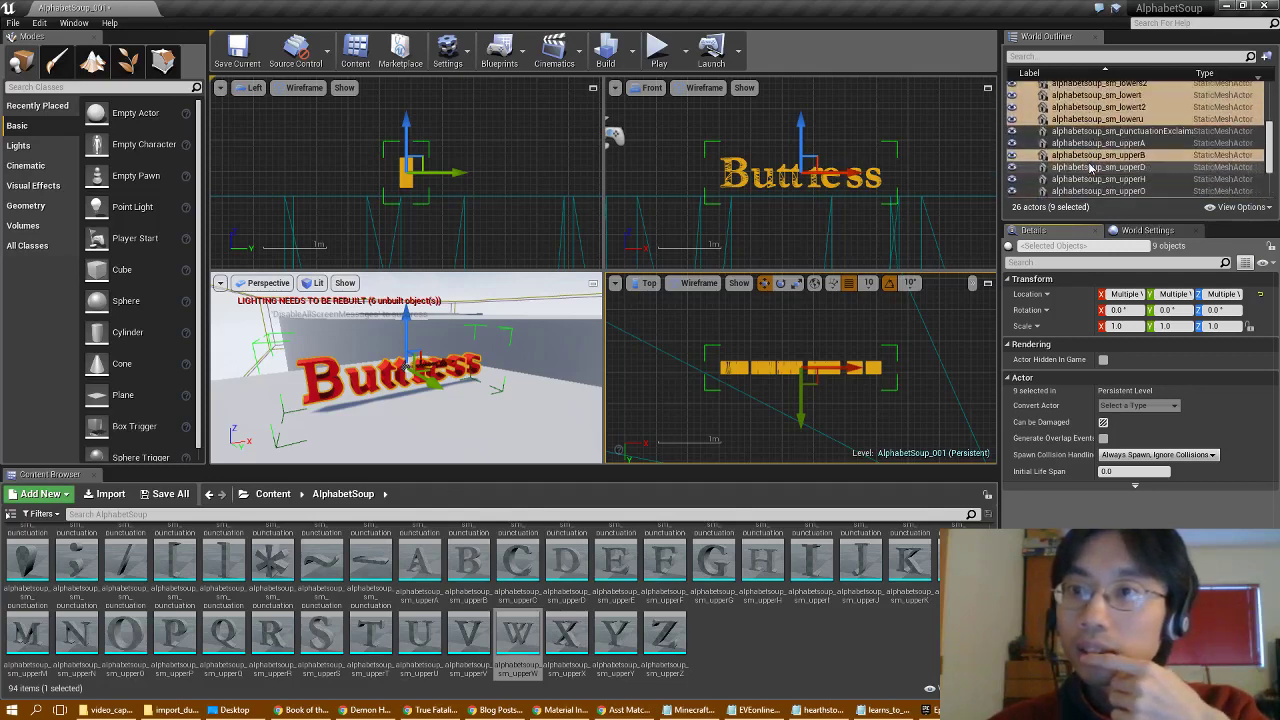
scroll(1092, 168, down, 4)
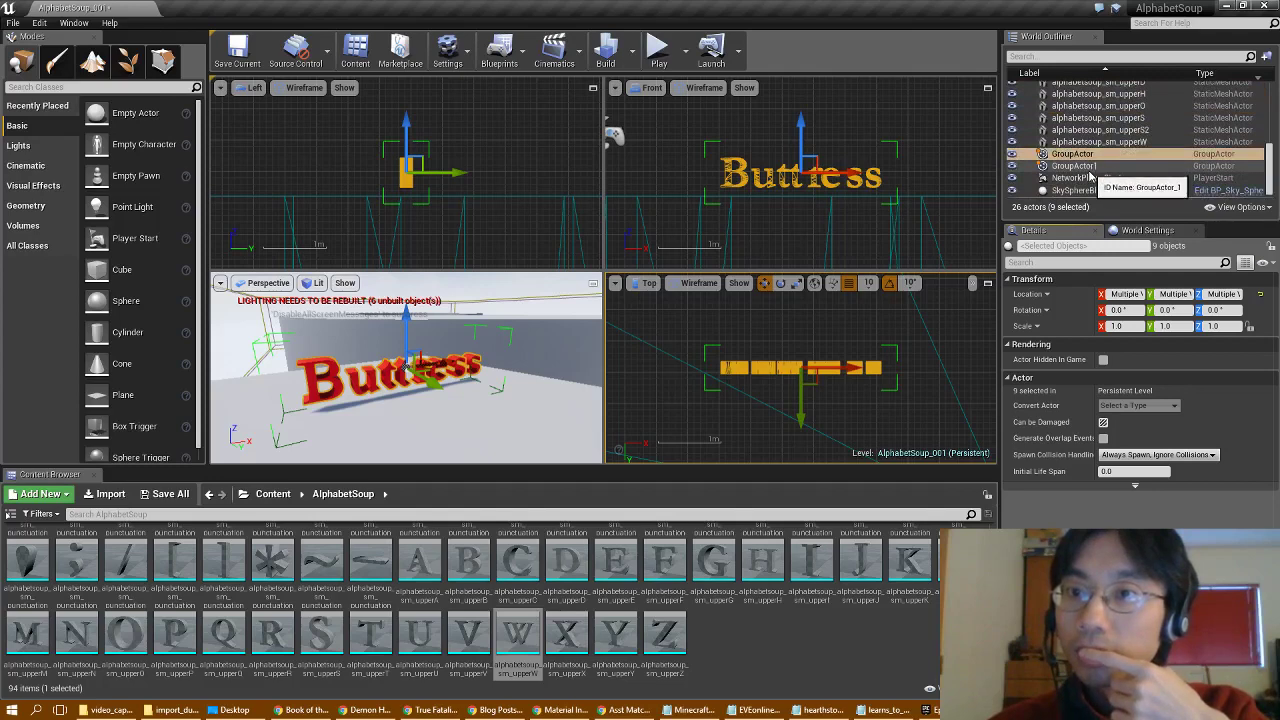
click(1135, 488)
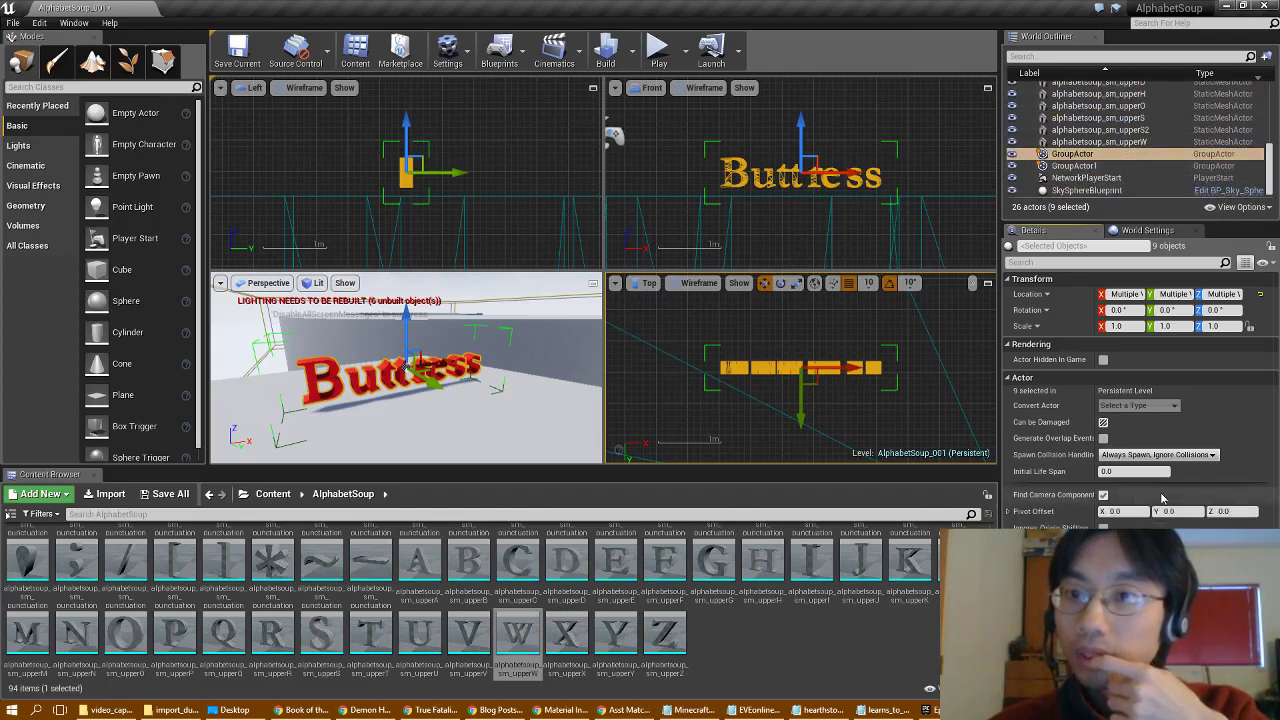
Select the SHADOW group, maximize the perspective view, and rotate the word 90 degrees about its vertical axis to a Z rotation of about -90°
click(1072, 166)
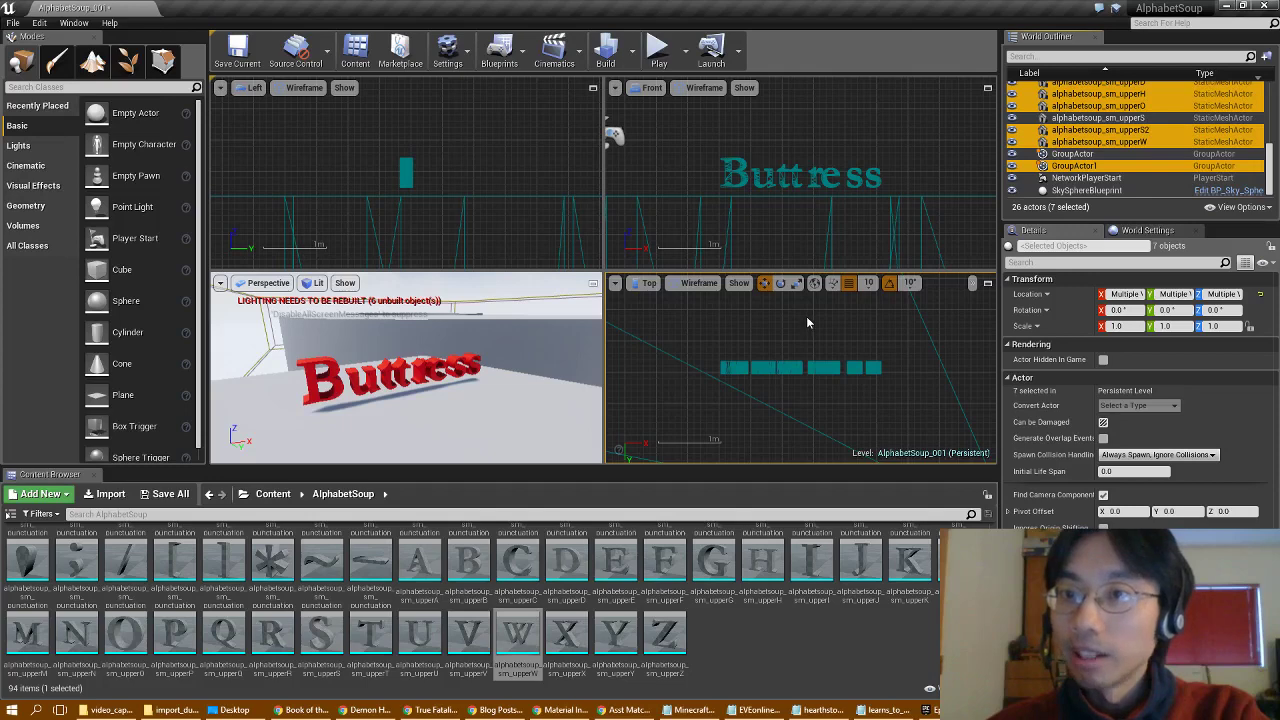
right_drag(526, 371, 352, 353)
key(s)
click(593, 283)
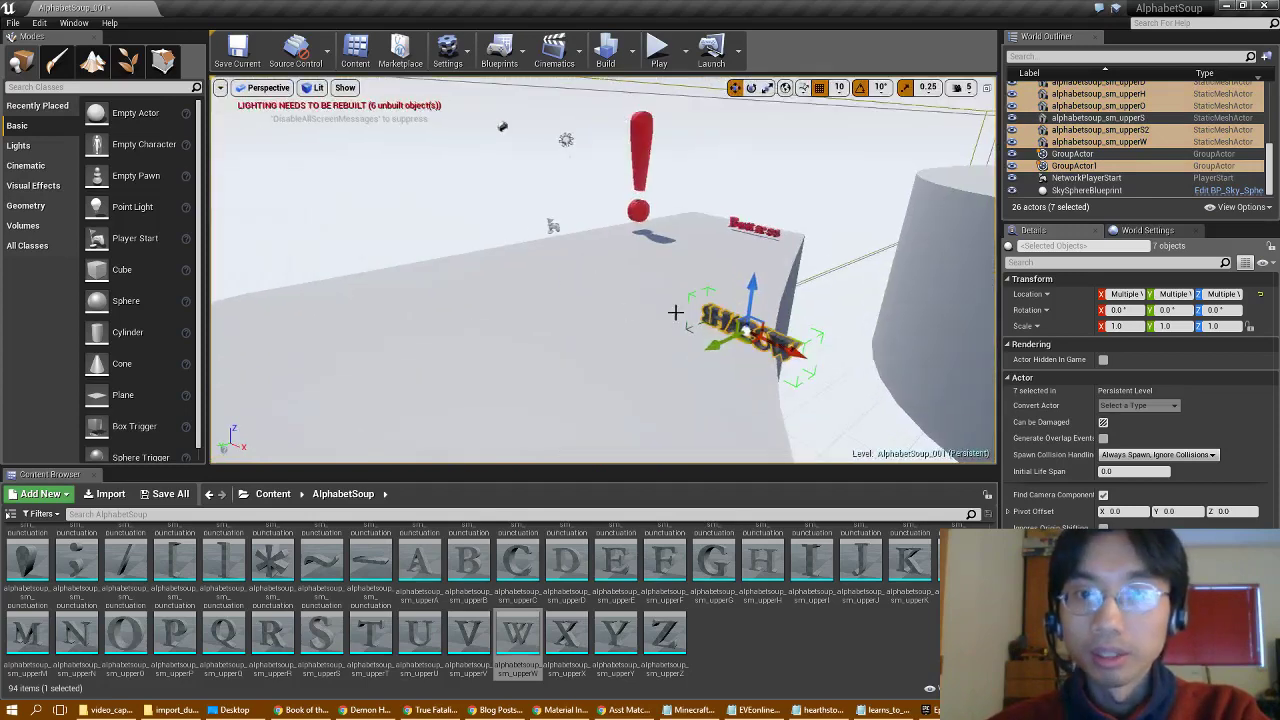
click(751, 87)
drag(719, 366, 803, 366)
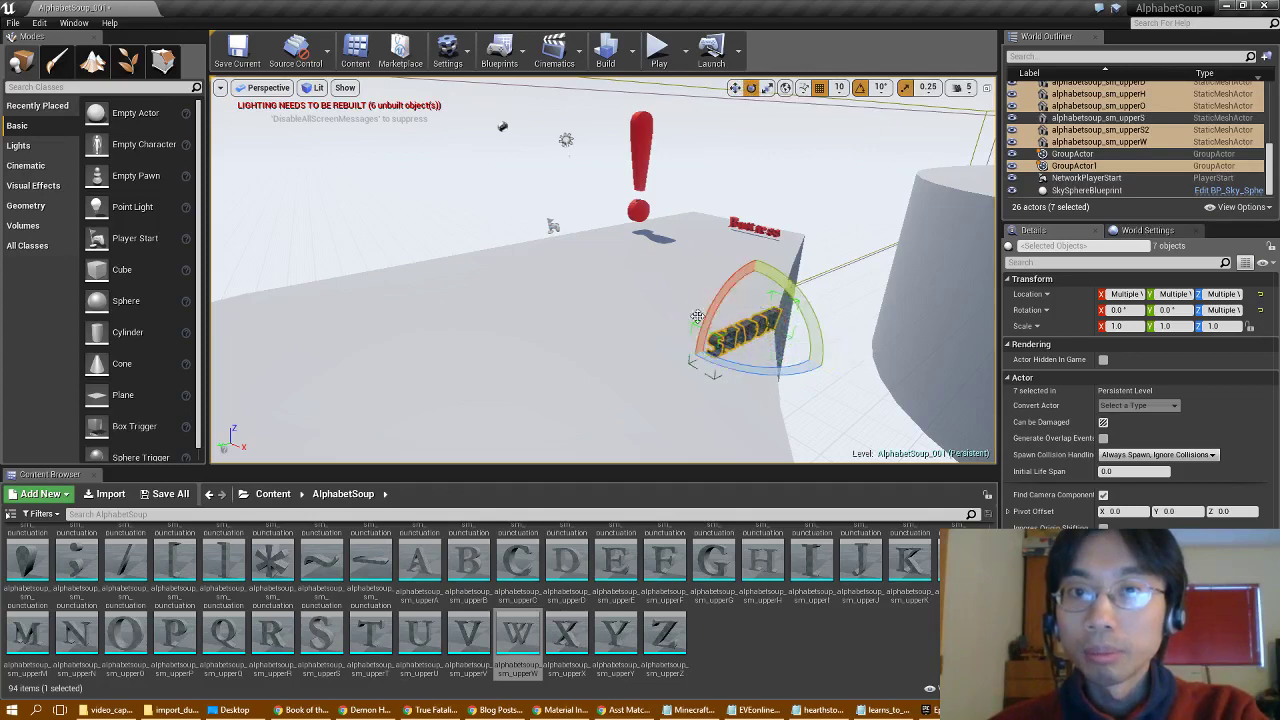
Select the Light Source directional light in the maximized view and set the Rotate tool to local coordinates
click(735, 87)
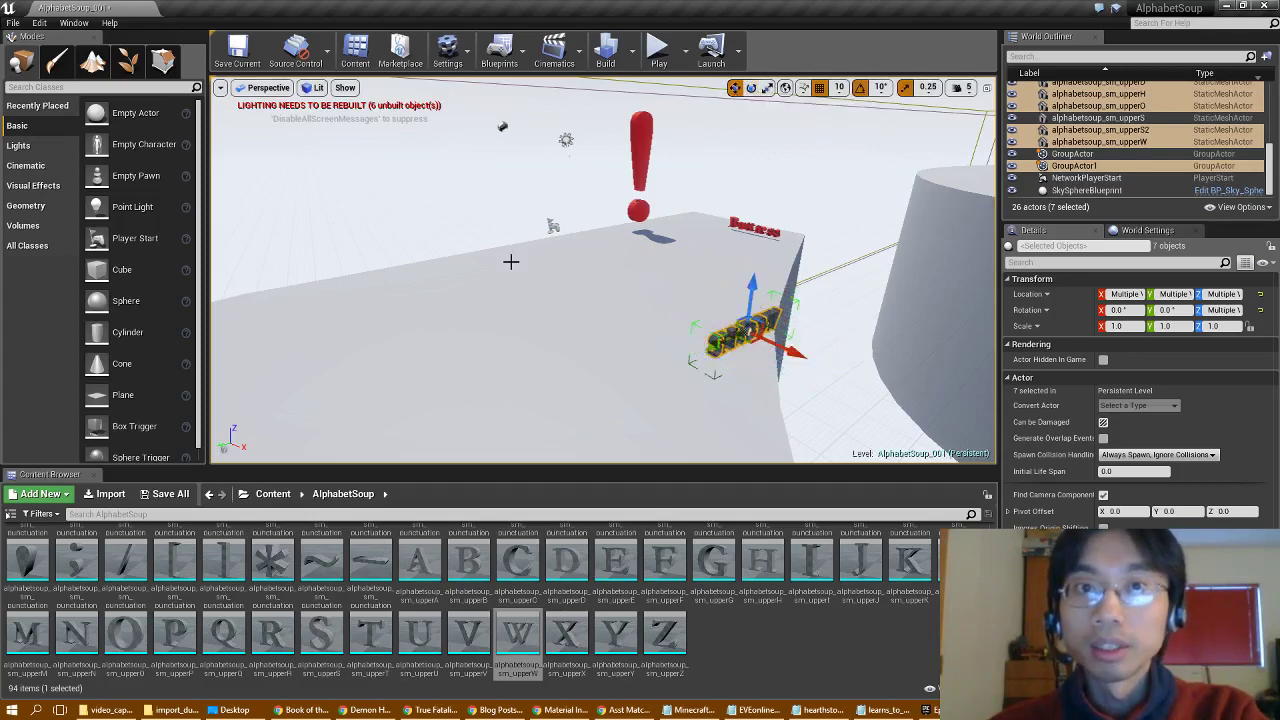
right_drag(511, 262, 490, 212)
right_drag(603, 270, 612, 347)
right_drag(598, 242, 598, 242)
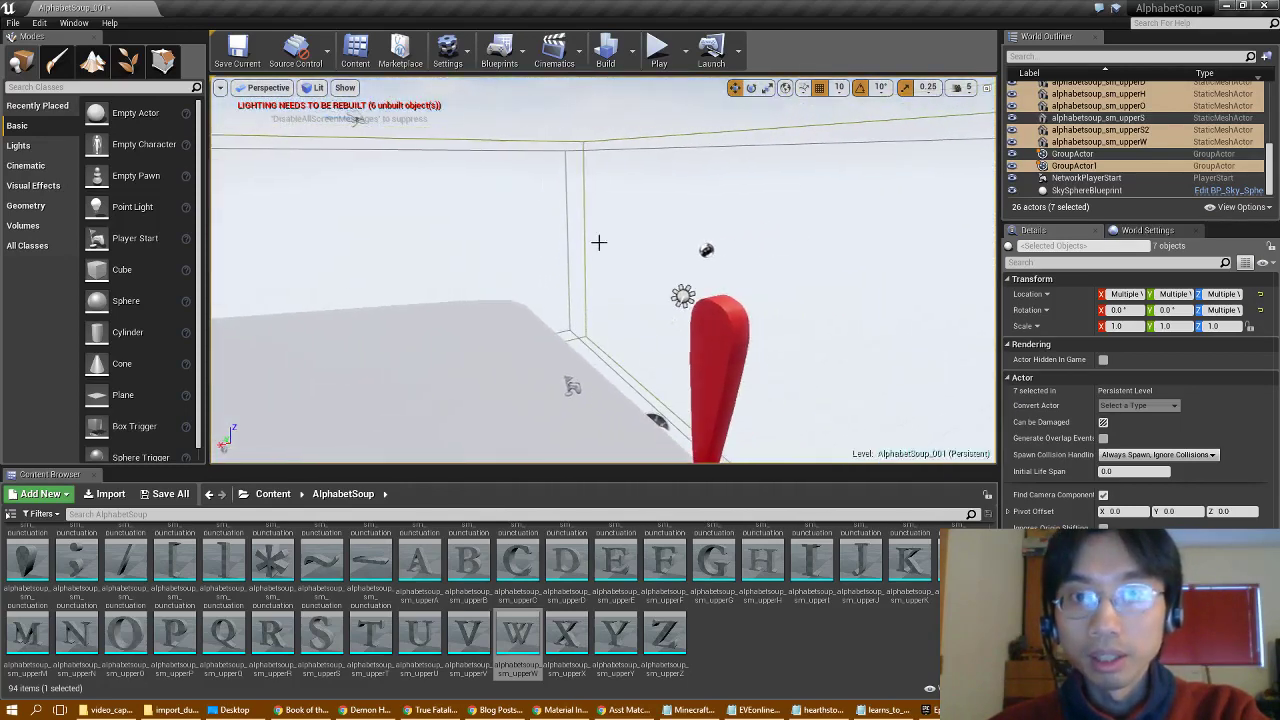
click(684, 297)
right_drag(712, 301, 826, 294)
click(785, 90)
click(752, 90)
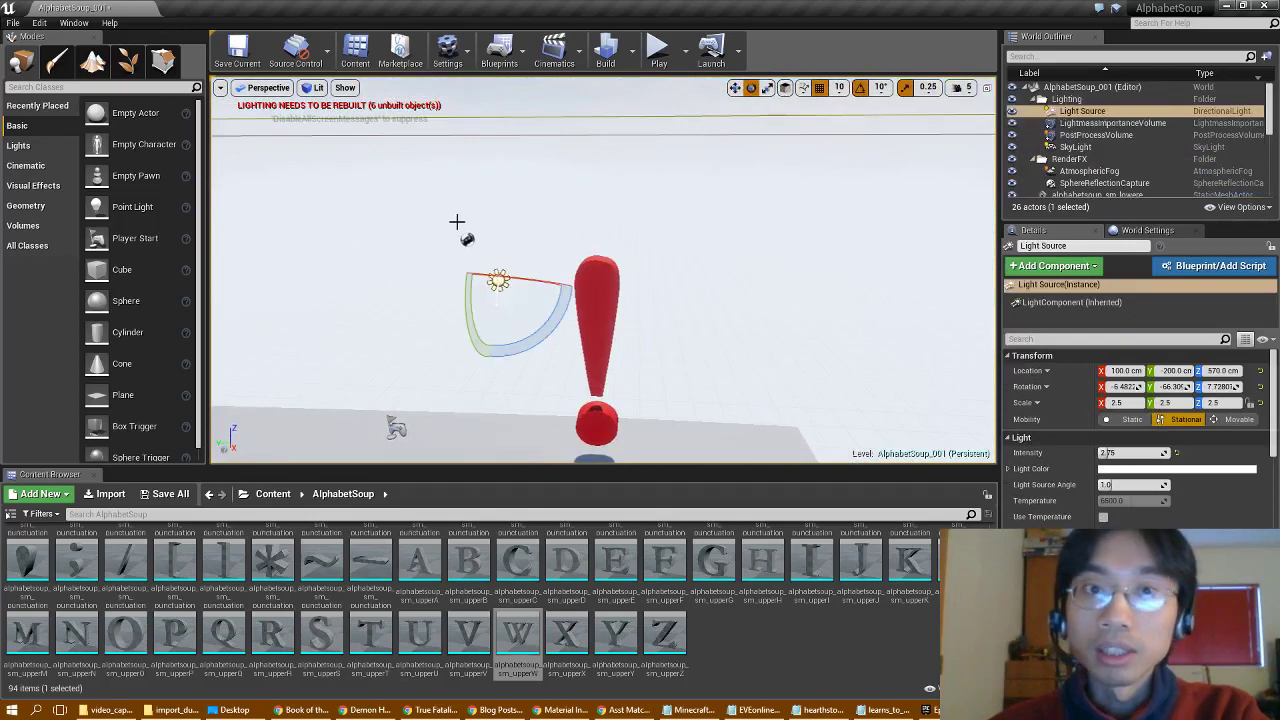
Try rotating the Light Source freehand to redirect the sunlight across the large letters, viewing the lighting from several angles
mouse_move(457, 222)
right_down()
mouse_move(436, 246)
mouse_move(457, 223)
right_up()
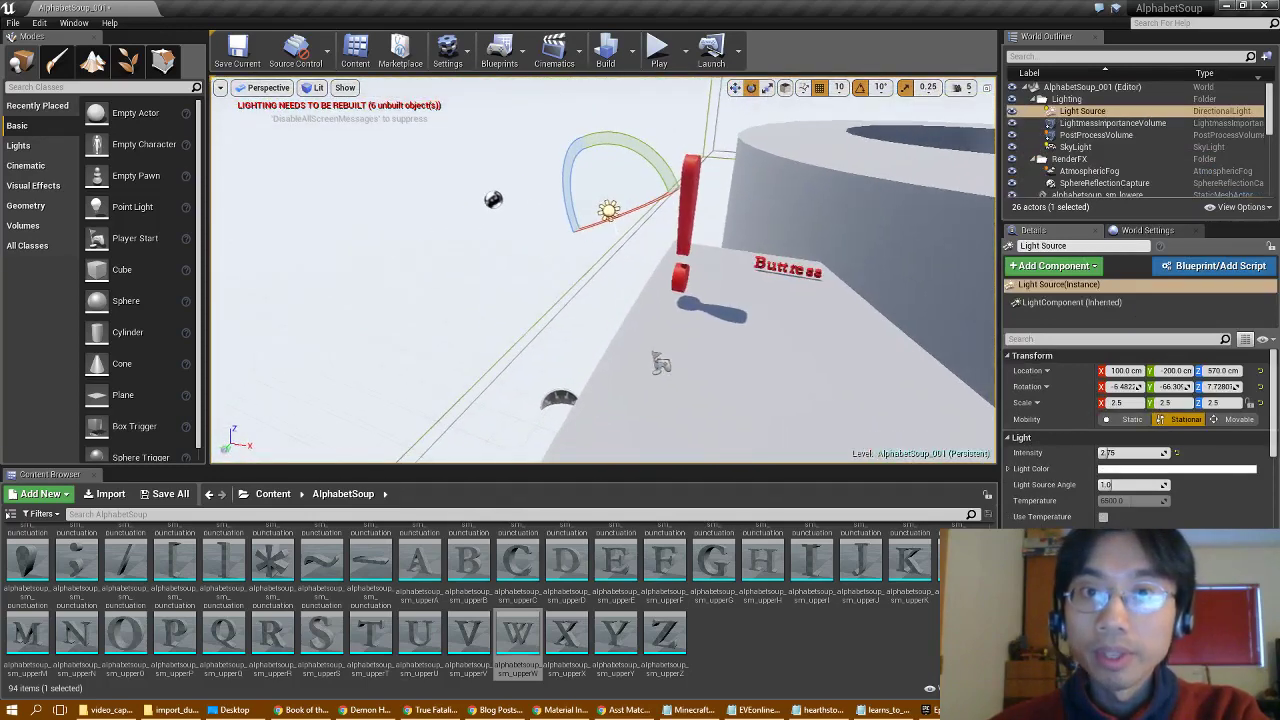
drag(650, 166, 640, 276)
right_drag(487, 242, 426, 246)
drag(486, 302, 486, 302)
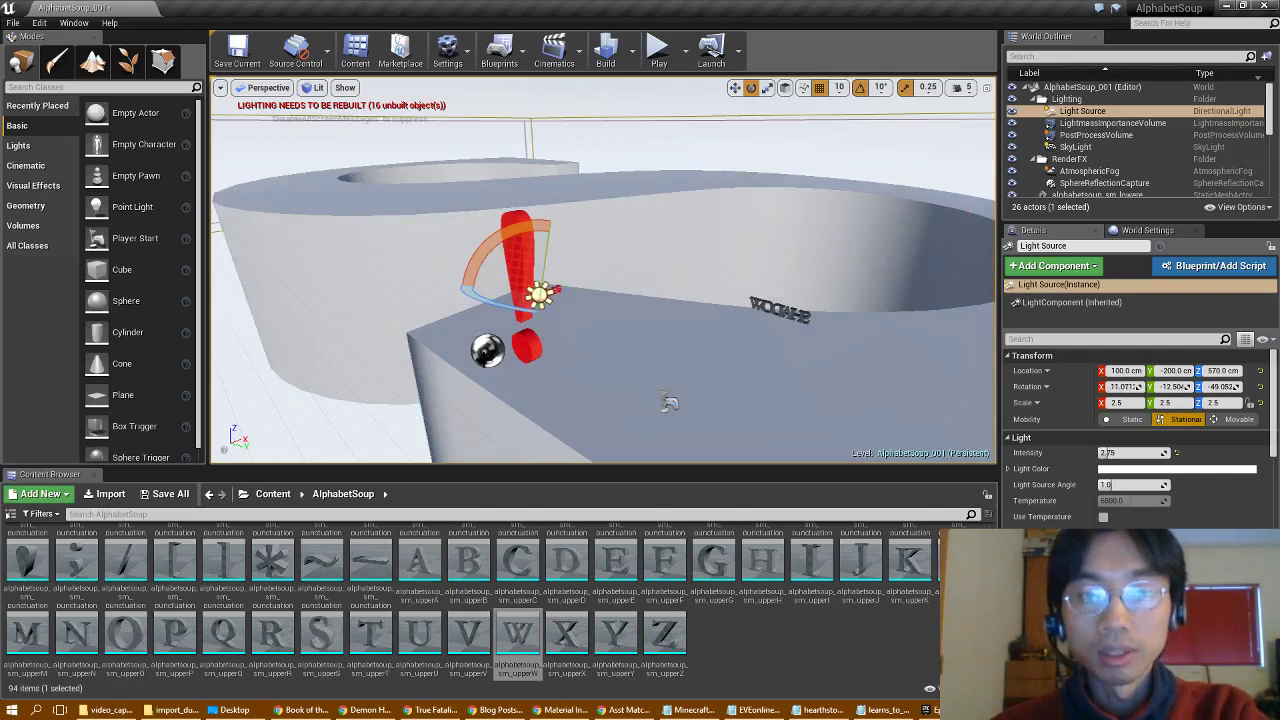
key(ctrl+z)
key(a)
right_drag(275, 285, 395, 288)
key(d)
drag(459, 258, 459, 258)
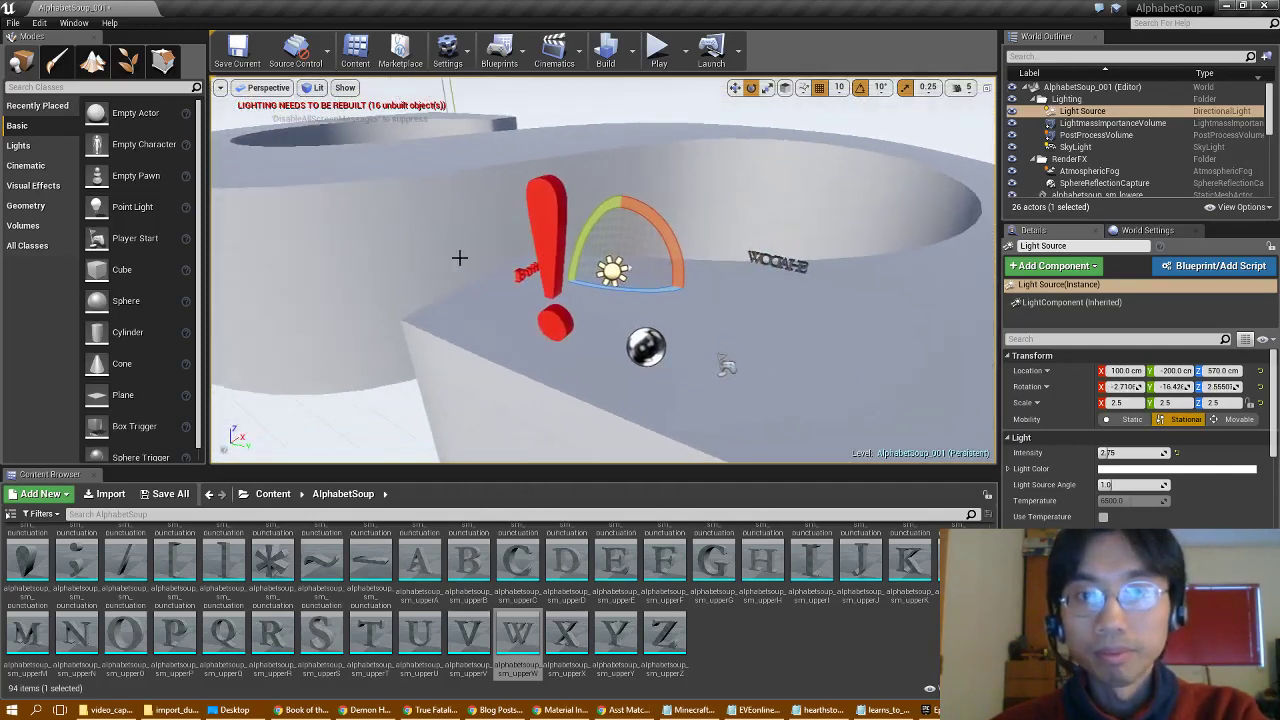
drag(578, 241, 578, 241)
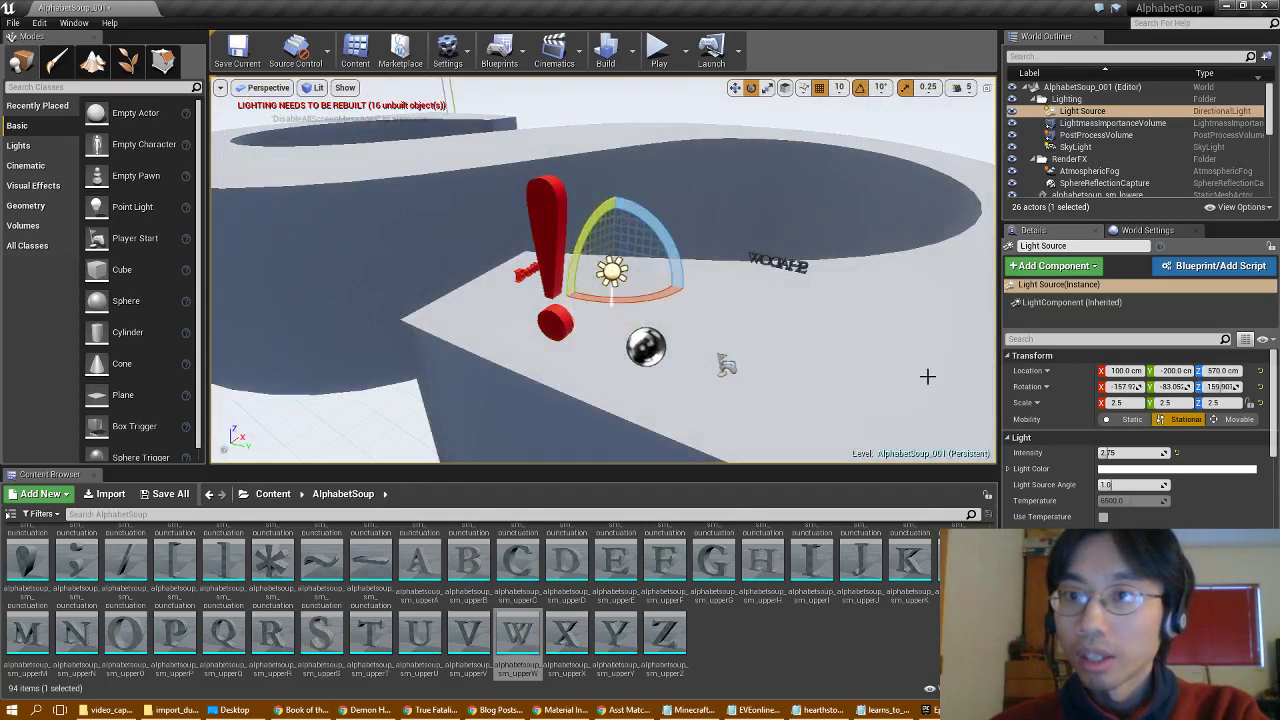
Reset the Light Source's rotation to 0 on the X, Y and Z axes
text(0)
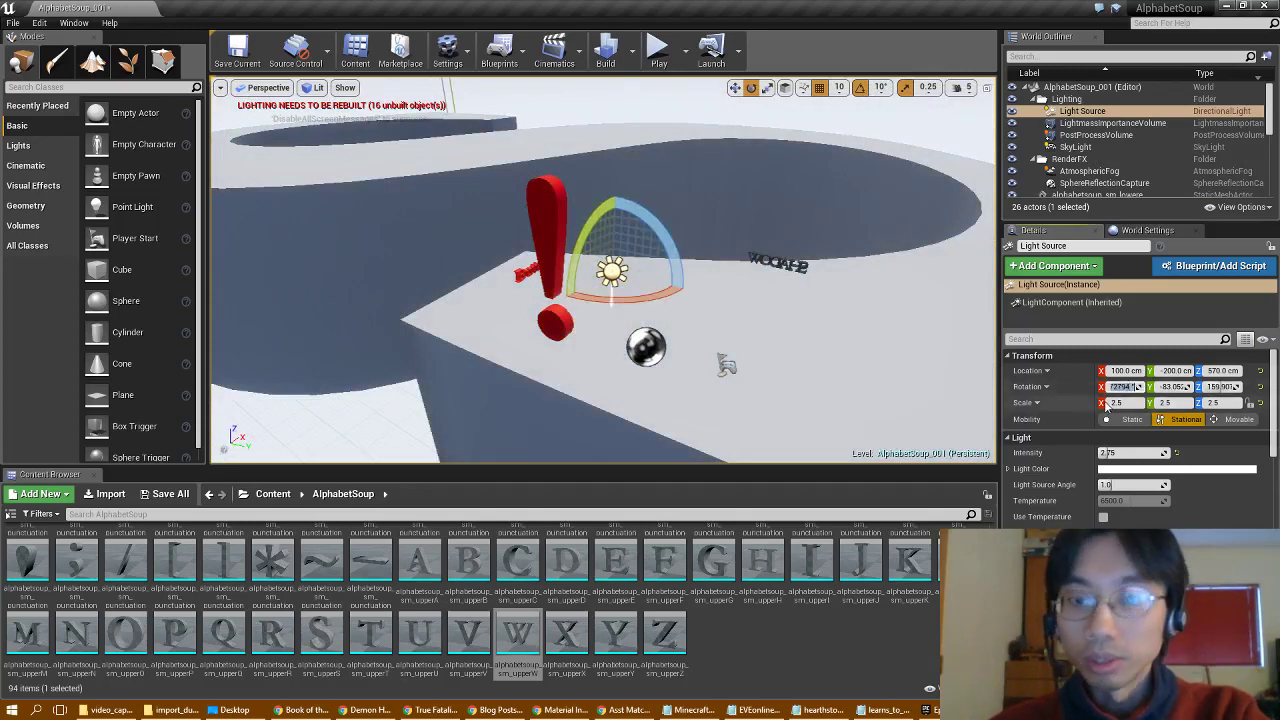
key(Tab)
text(0)
key(Tab)
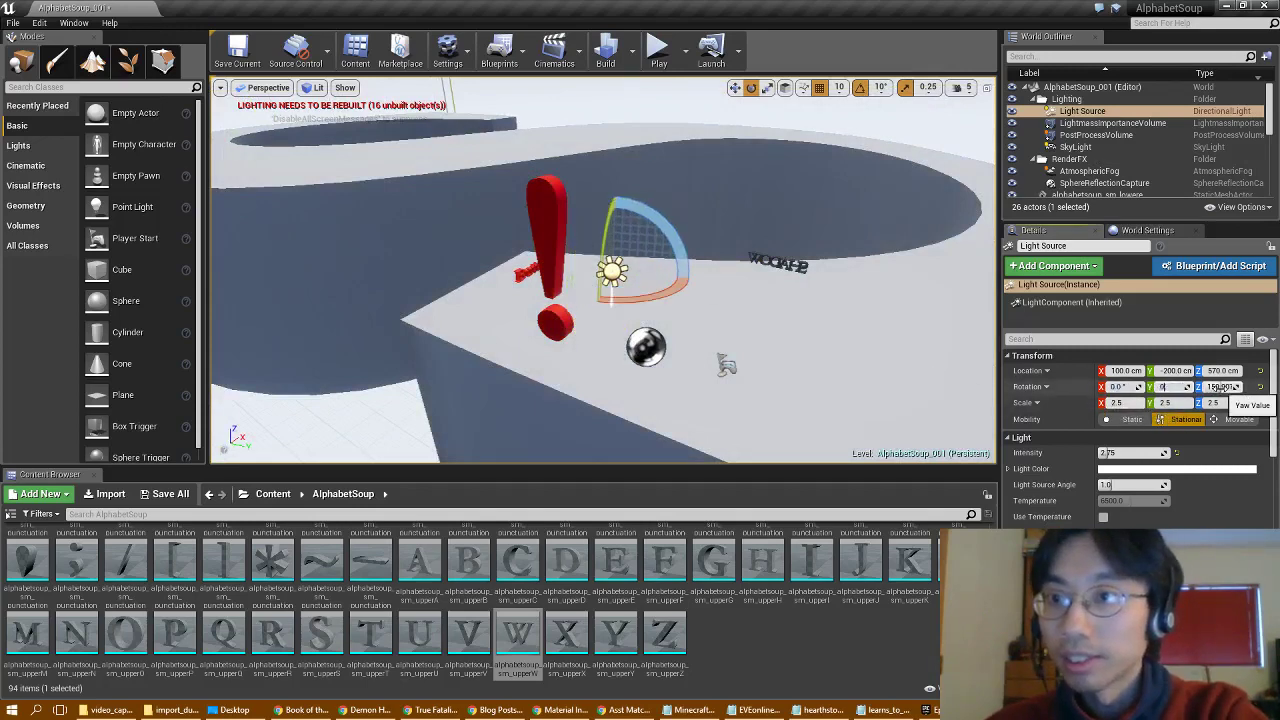
text(0)
key(Return)
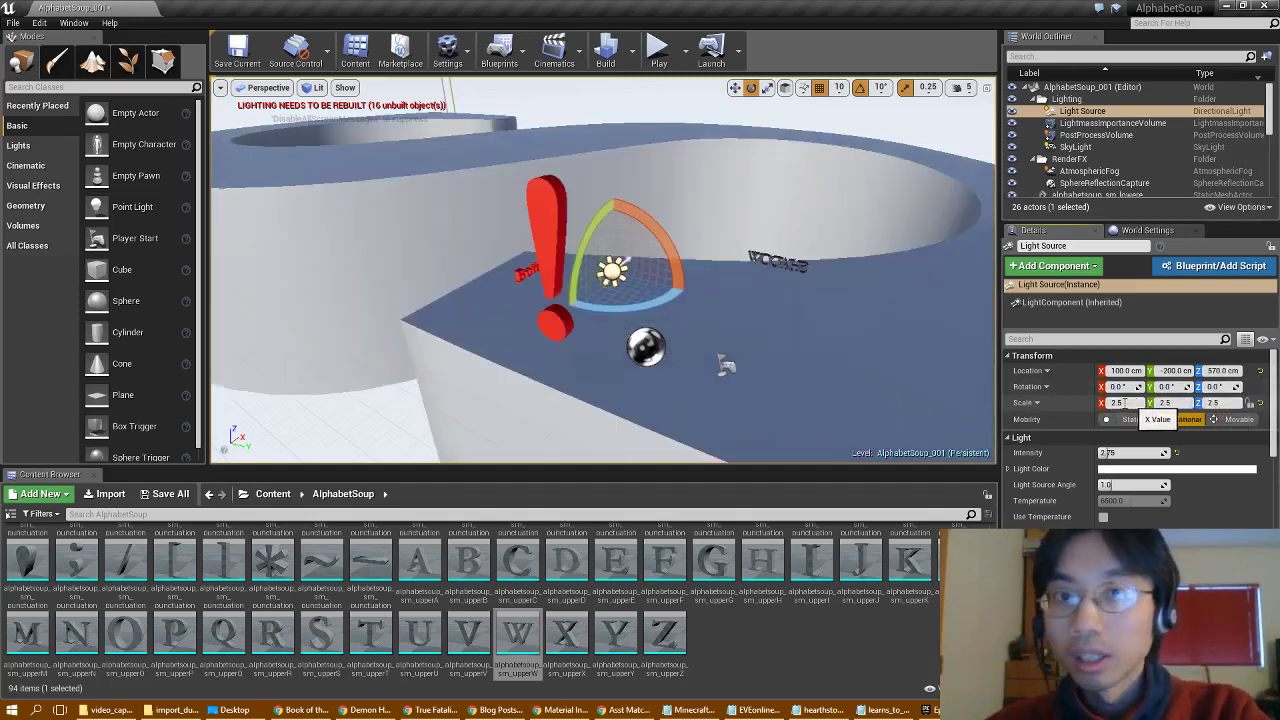
Rotate the Light Source to about -20° in Y and -60° in Z
drag(576, 304, 529, 312)
drag(644, 273, 619, 326)
right_drag(714, 304, 676, 294)
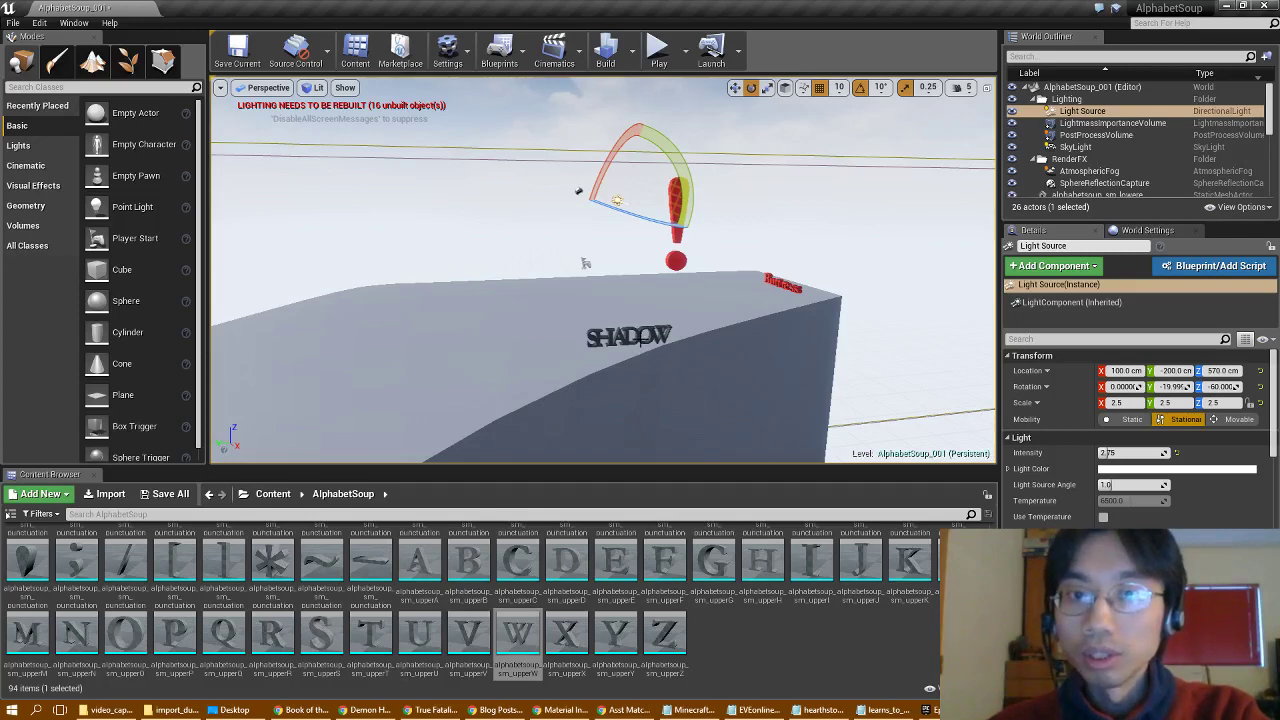
Select the SHADOW group and move it along its local Y axis across the block, in front of the exclamation mark
click(641, 341)
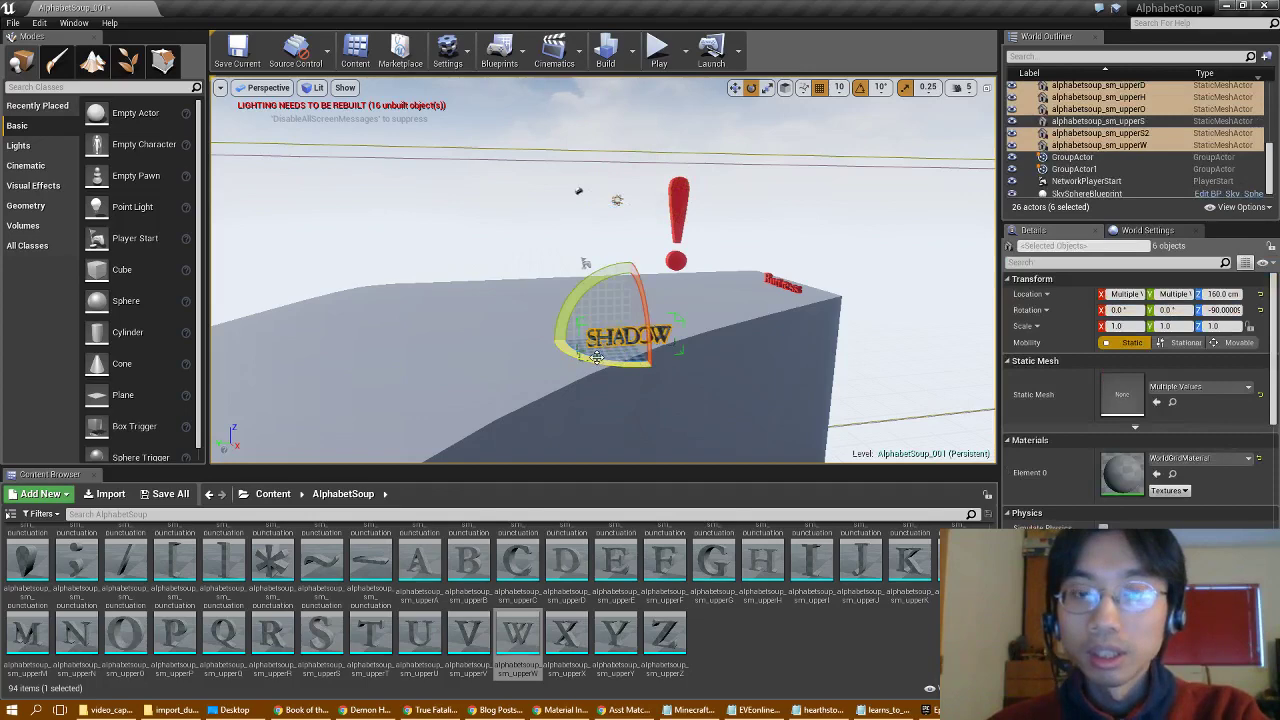
mouse_move(595, 357)
mouse_down()
mouse_move(635, 355)
mouse_move(595, 357)
mouse_up()
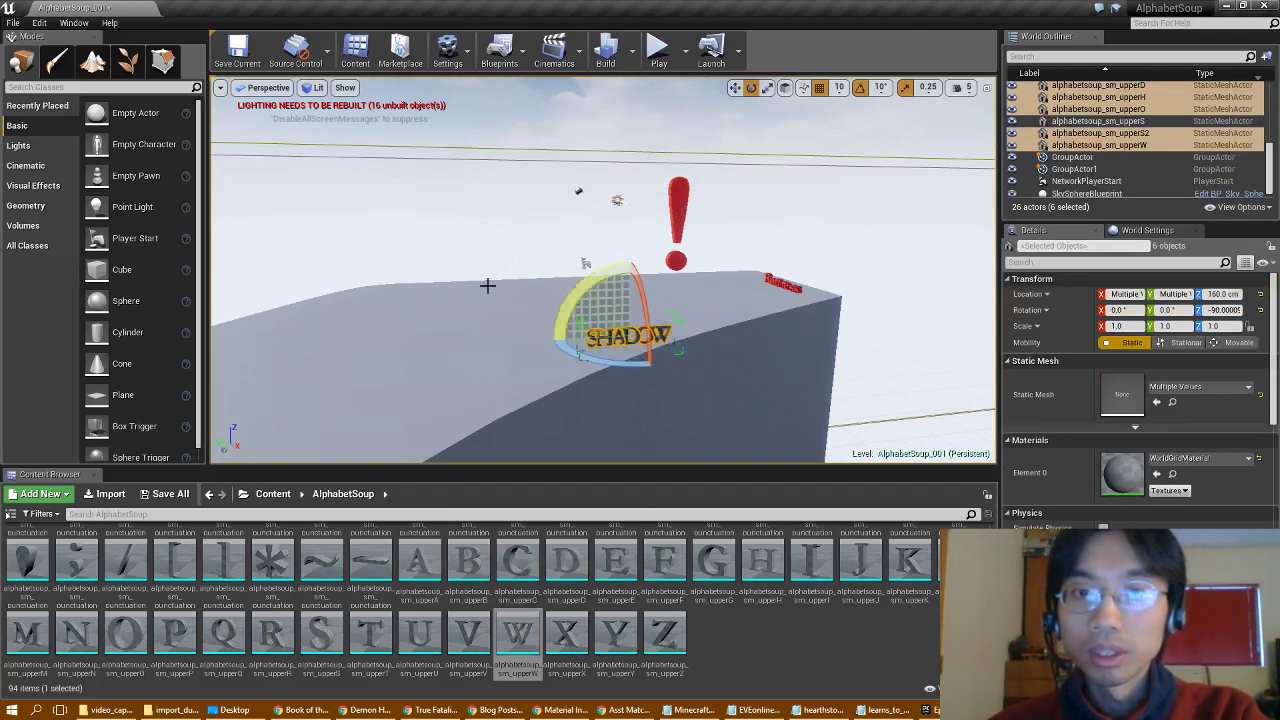
right_drag(487, 286, 708, 286)
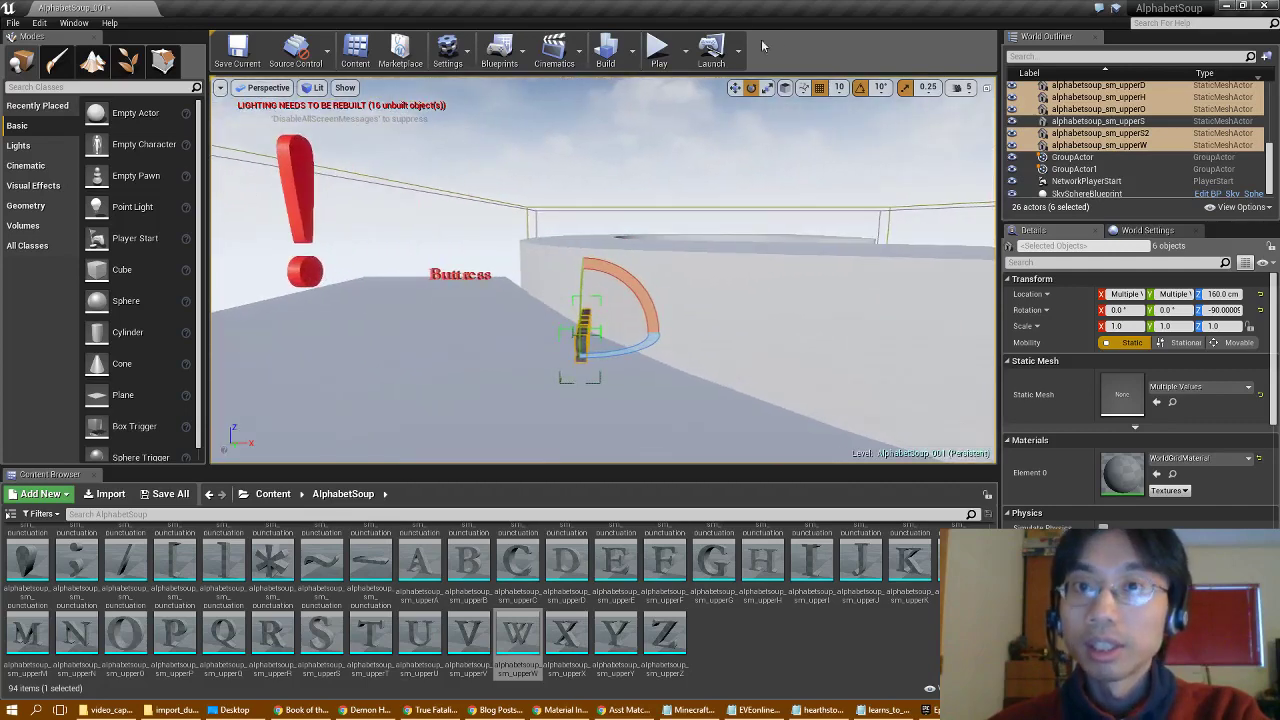
click(736, 90)
right_drag(441, 337, 485, 400)
right_drag(800, 185, 822, 179)
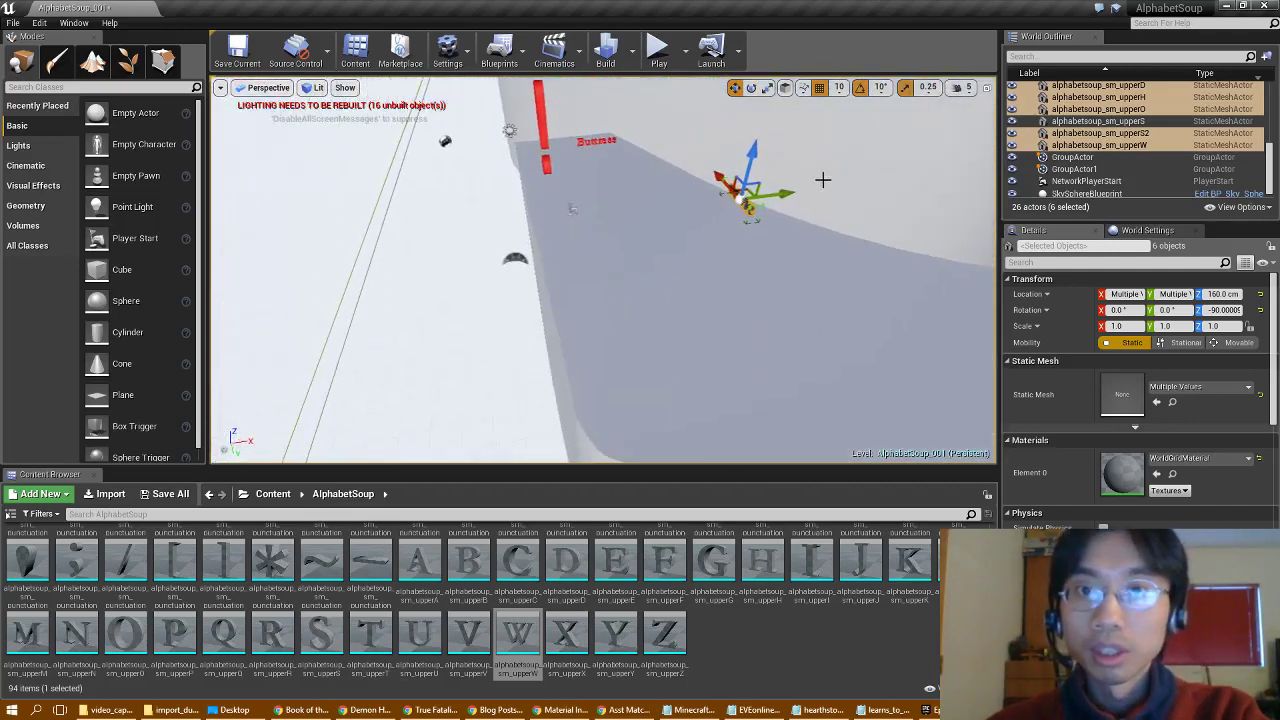
drag(789, 194, 615, 228)
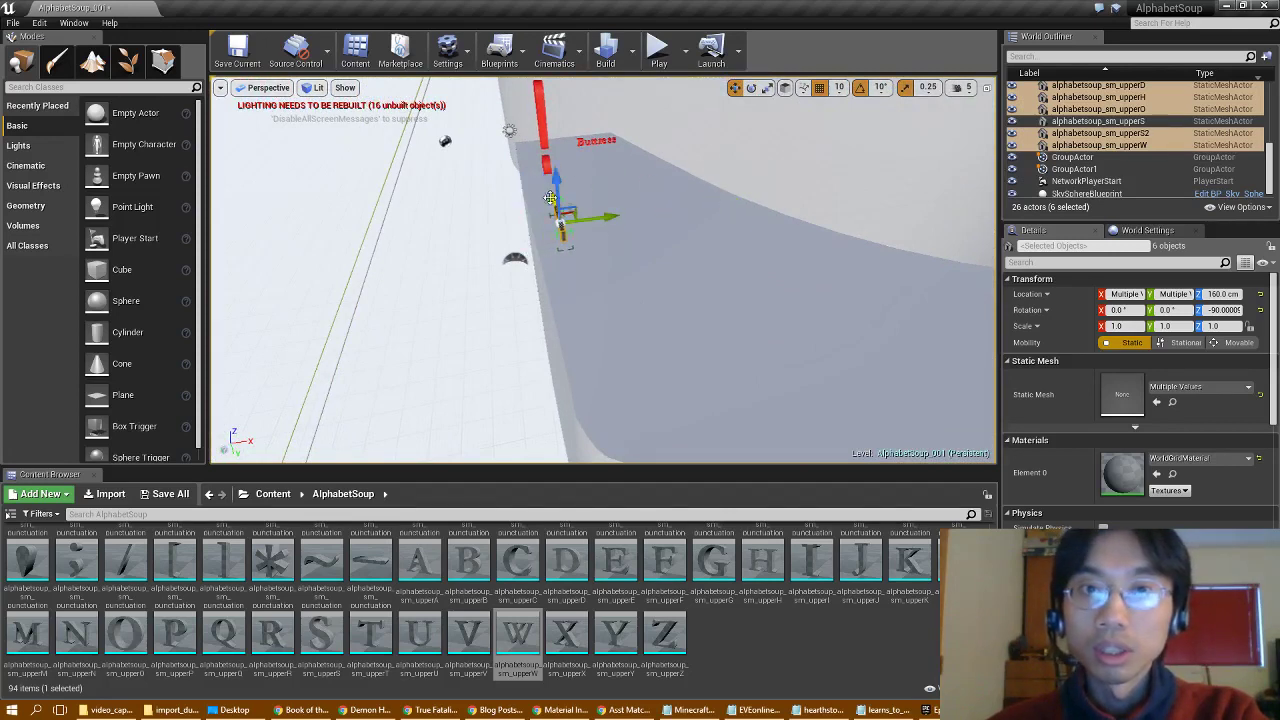
Set the scale of the six SHADOW letters to 20 in X and Z and 5 in Y, and inspect the result
click(766, 91)
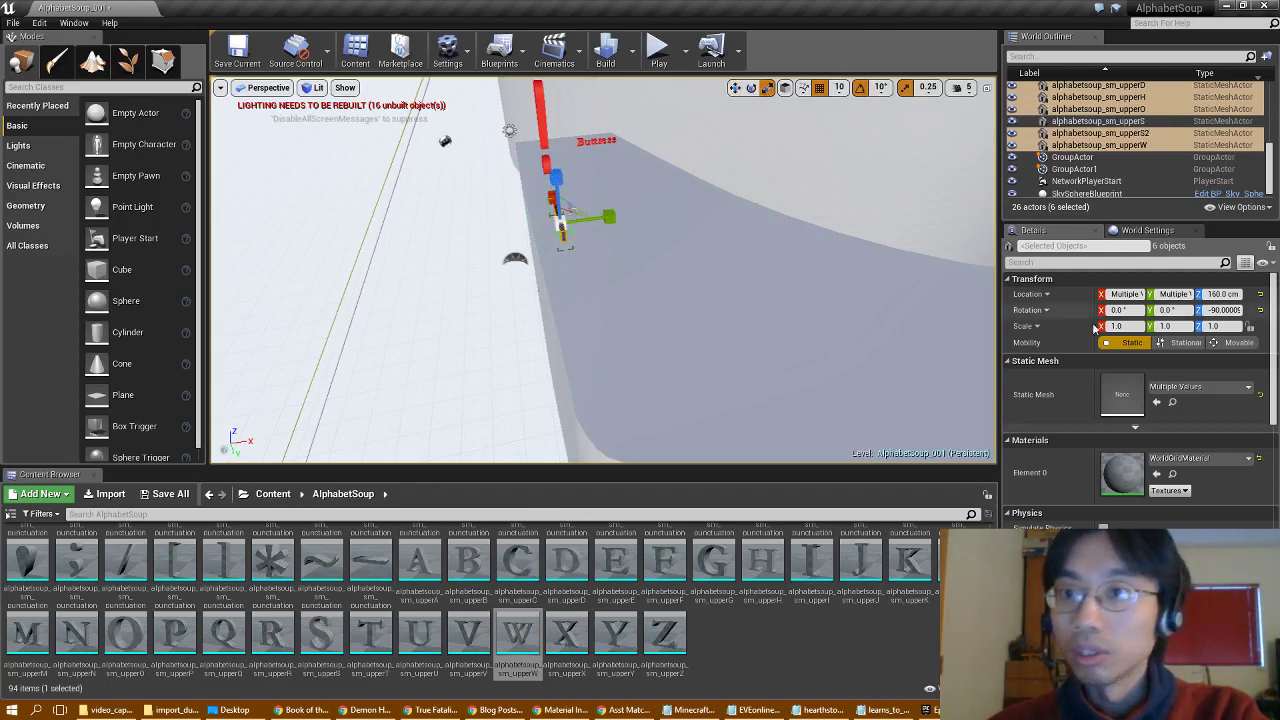
click(1127, 326)
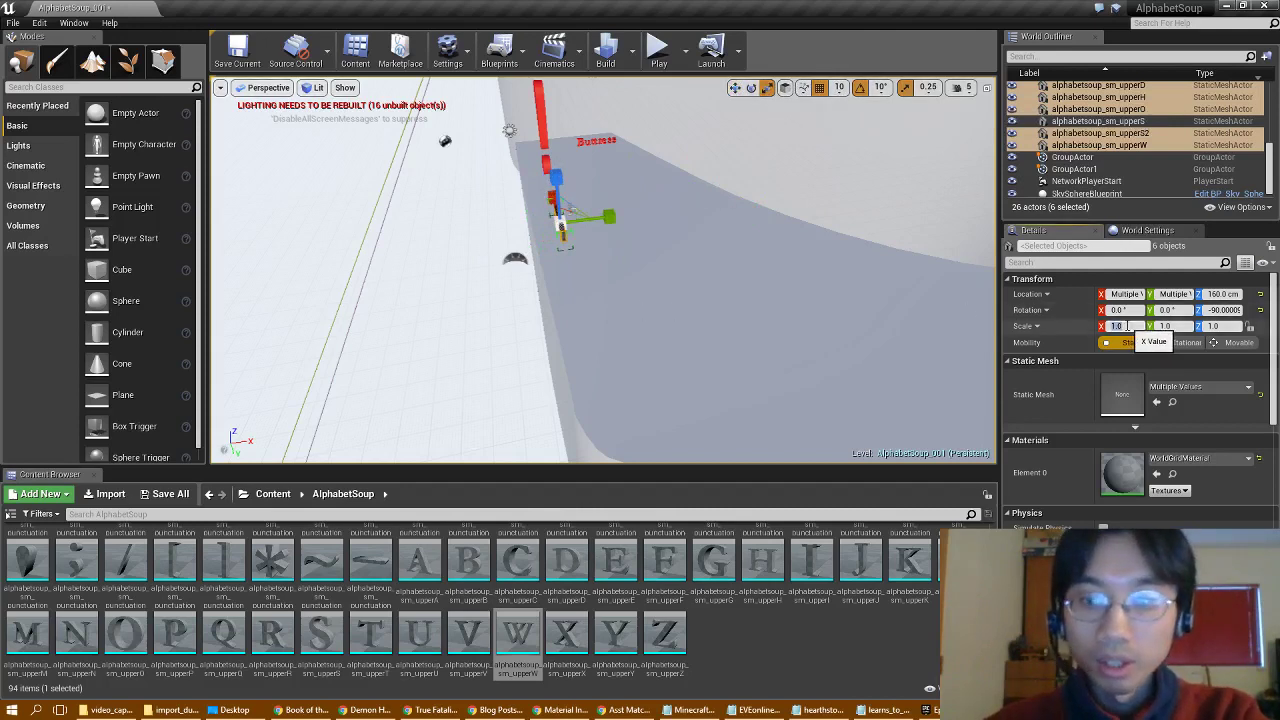
text(20)
key(Tab)
text(20)
key(Tab)
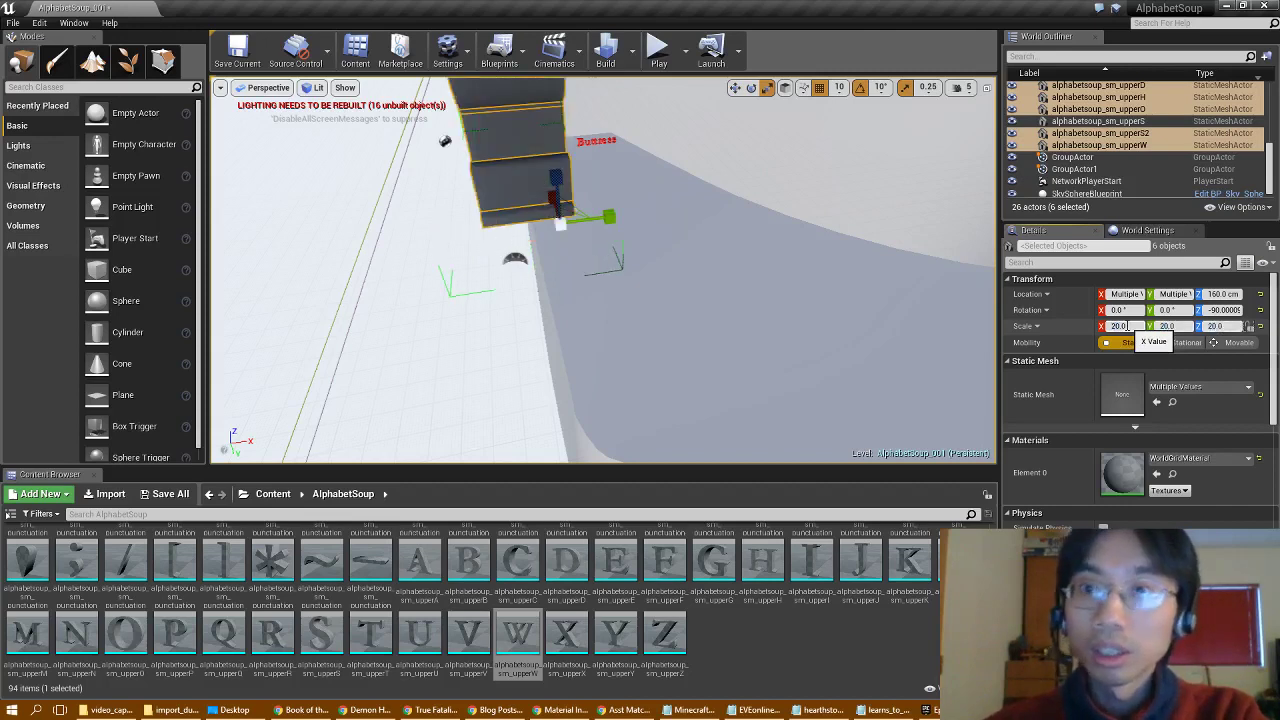
click(1167, 326)
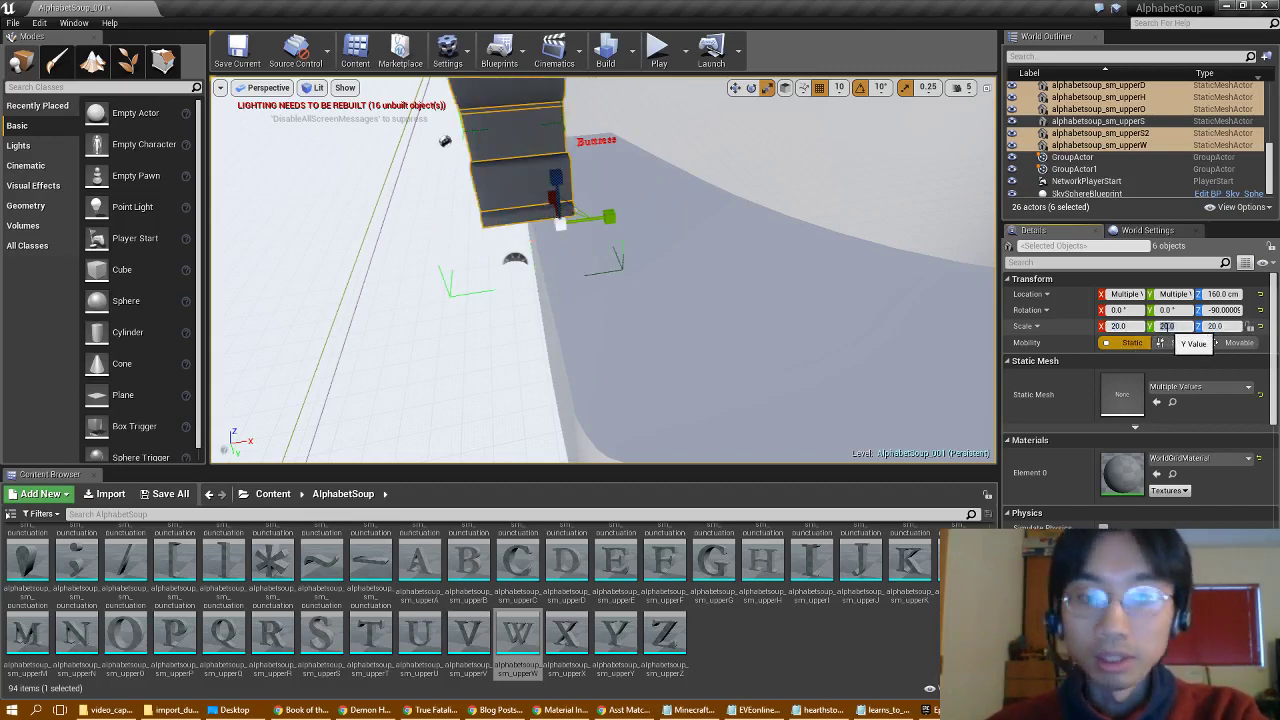
text(5)
key(Return)
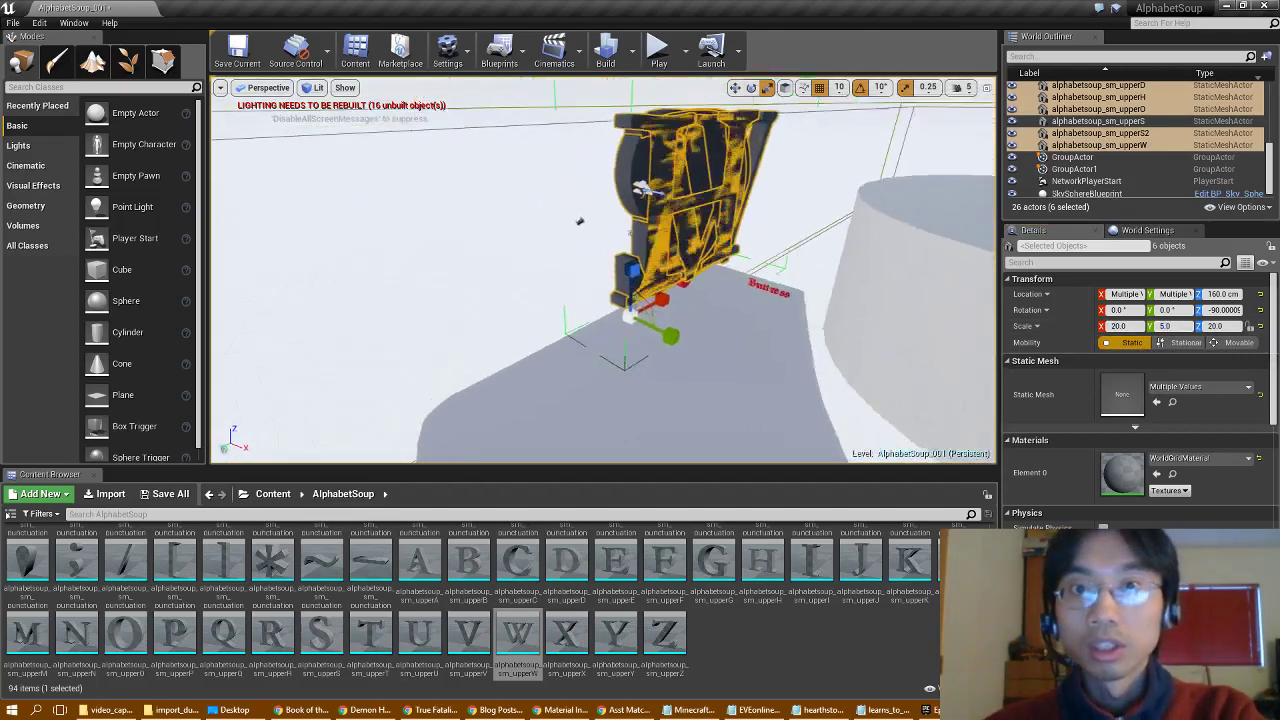
right_drag(604, 270, 488, 256)
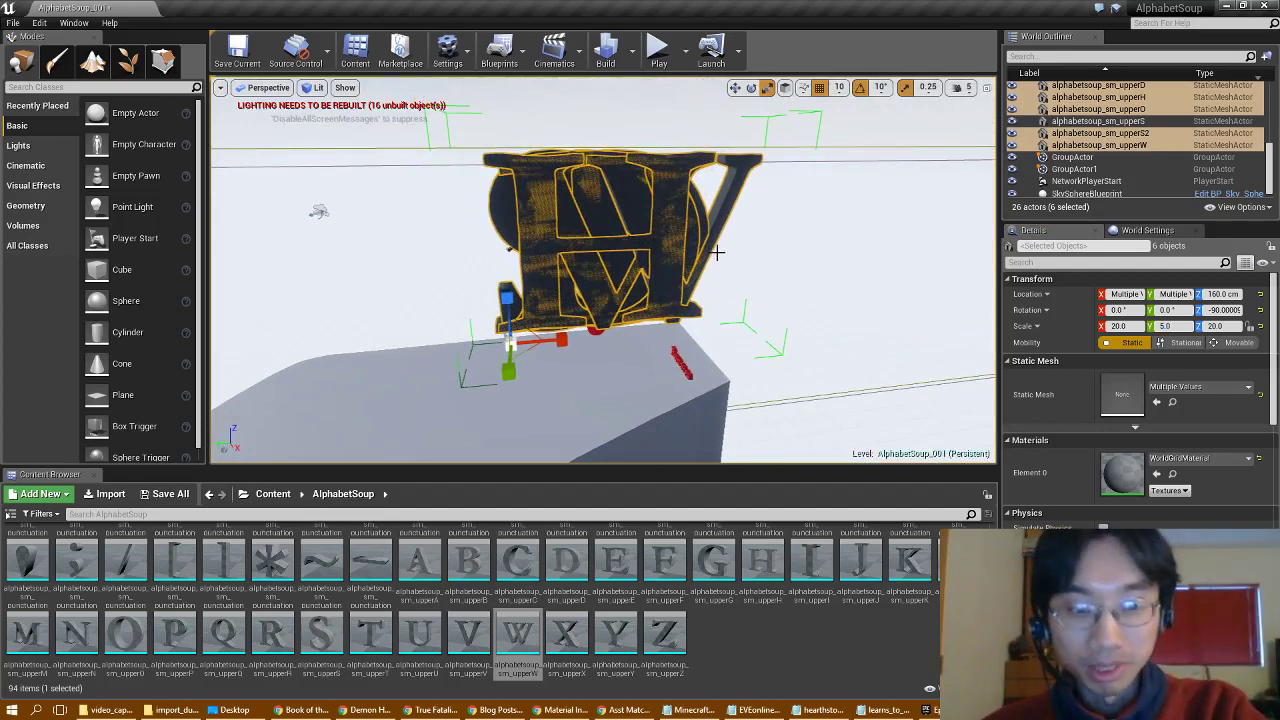
Undo all the scale changes made to the SHADOW letters
key(ctrl+z)
key(ctrl+z)
key(ctrl+z)
key(ctrl+z)
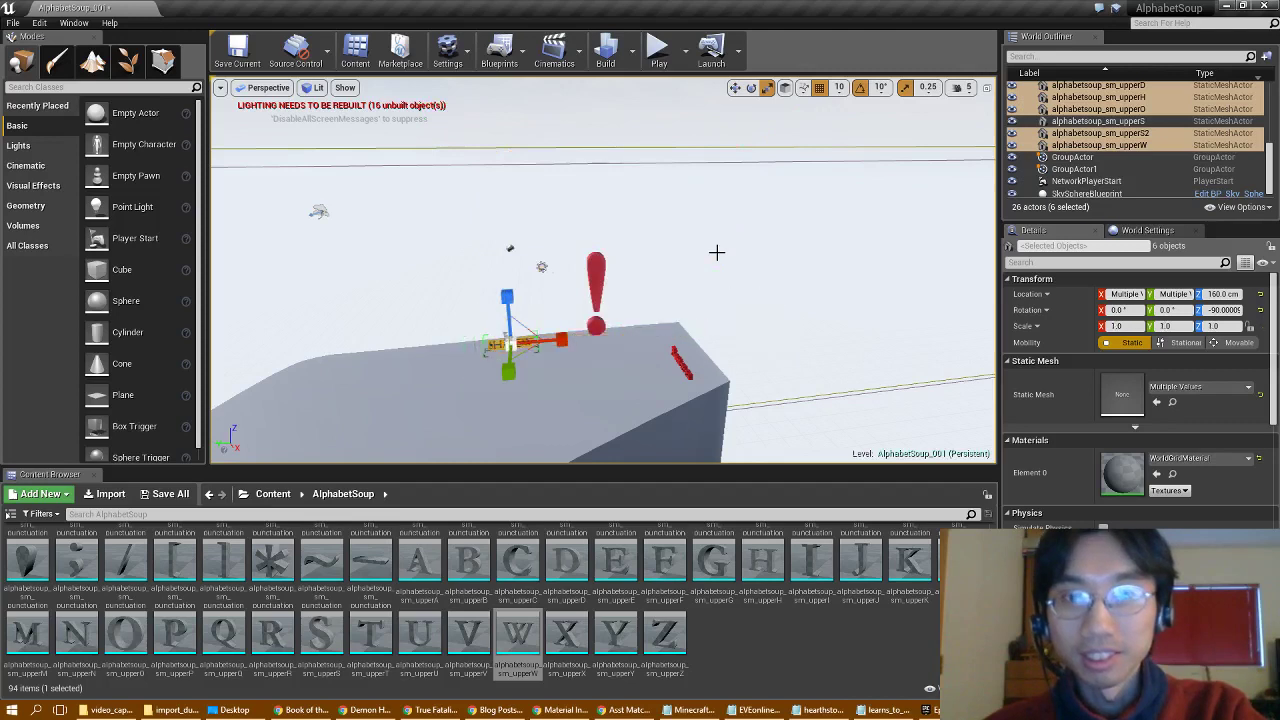
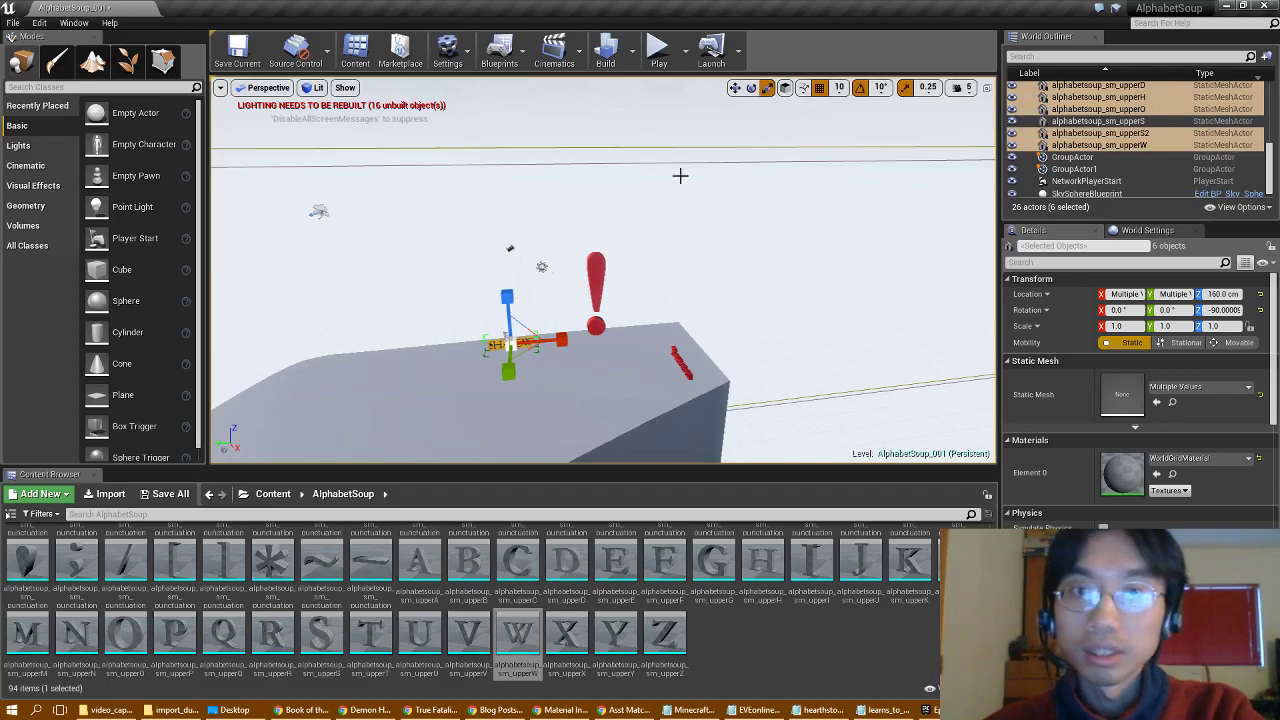
Move the SHADOW group along its local Y axis away from the exclamation mark, toward the far end of the block
click(751, 88)
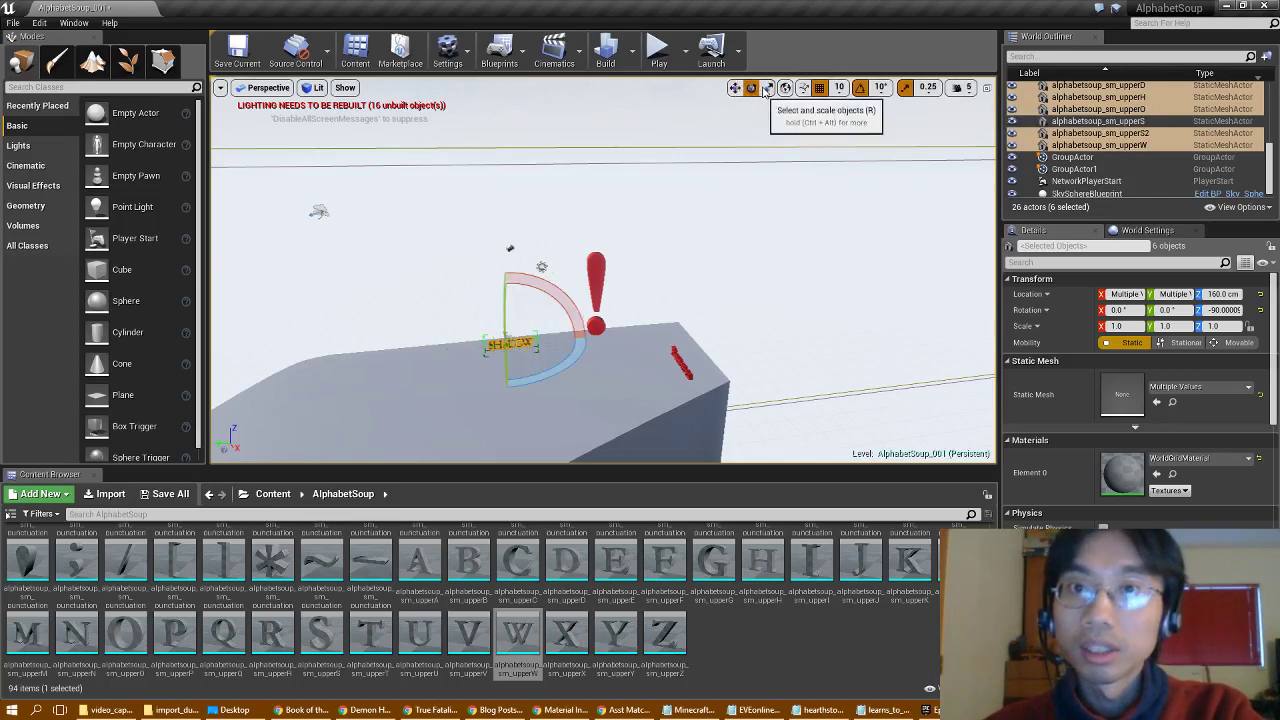
click(767, 88)
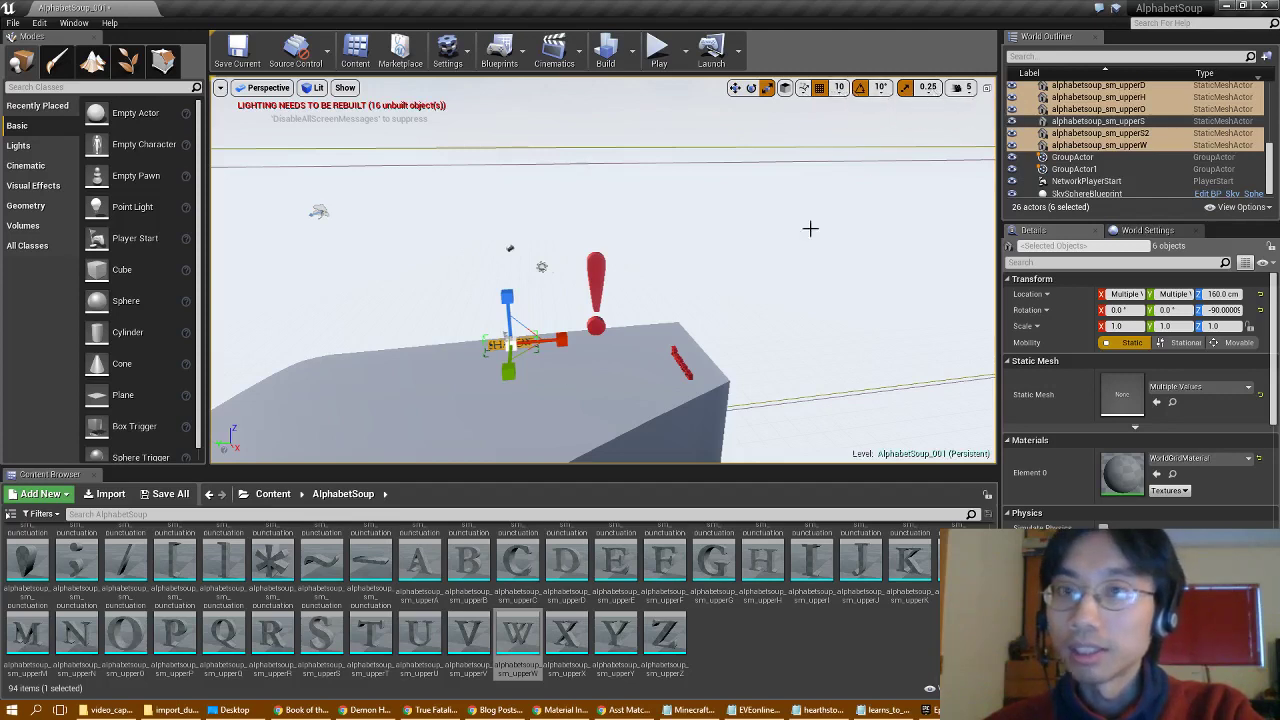
click(735, 87)
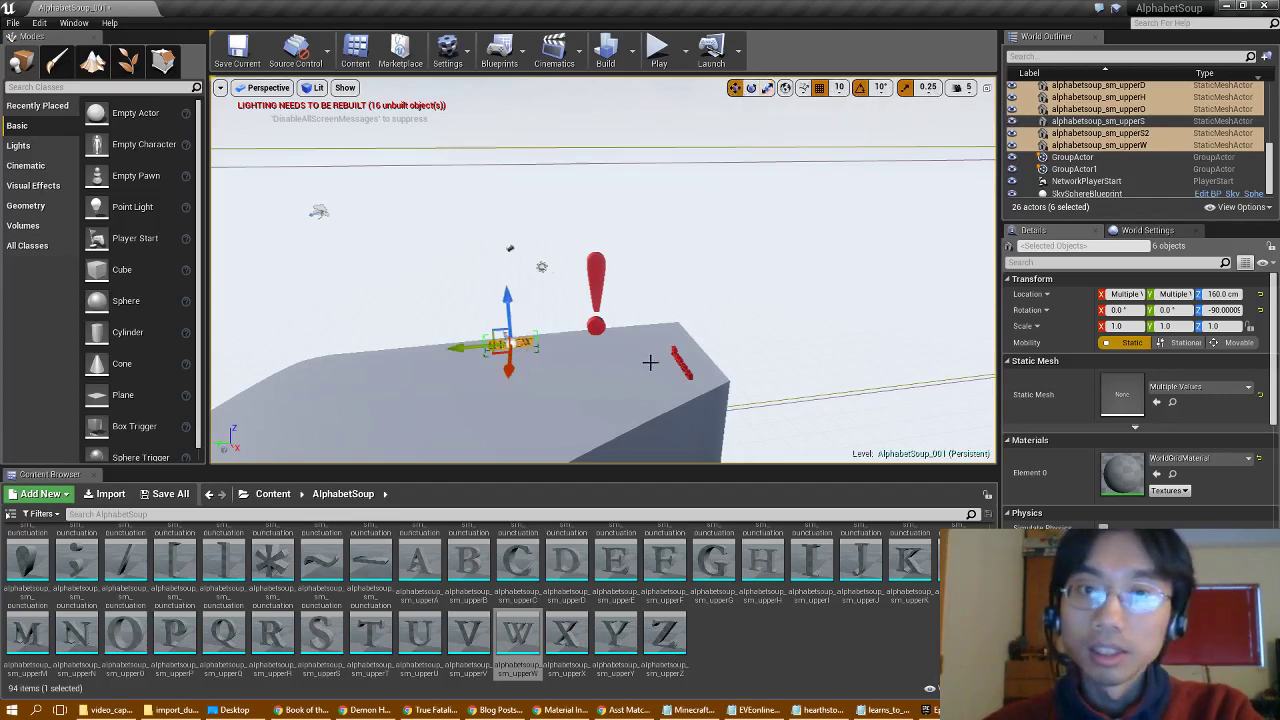
drag(457, 349, 350, 369)
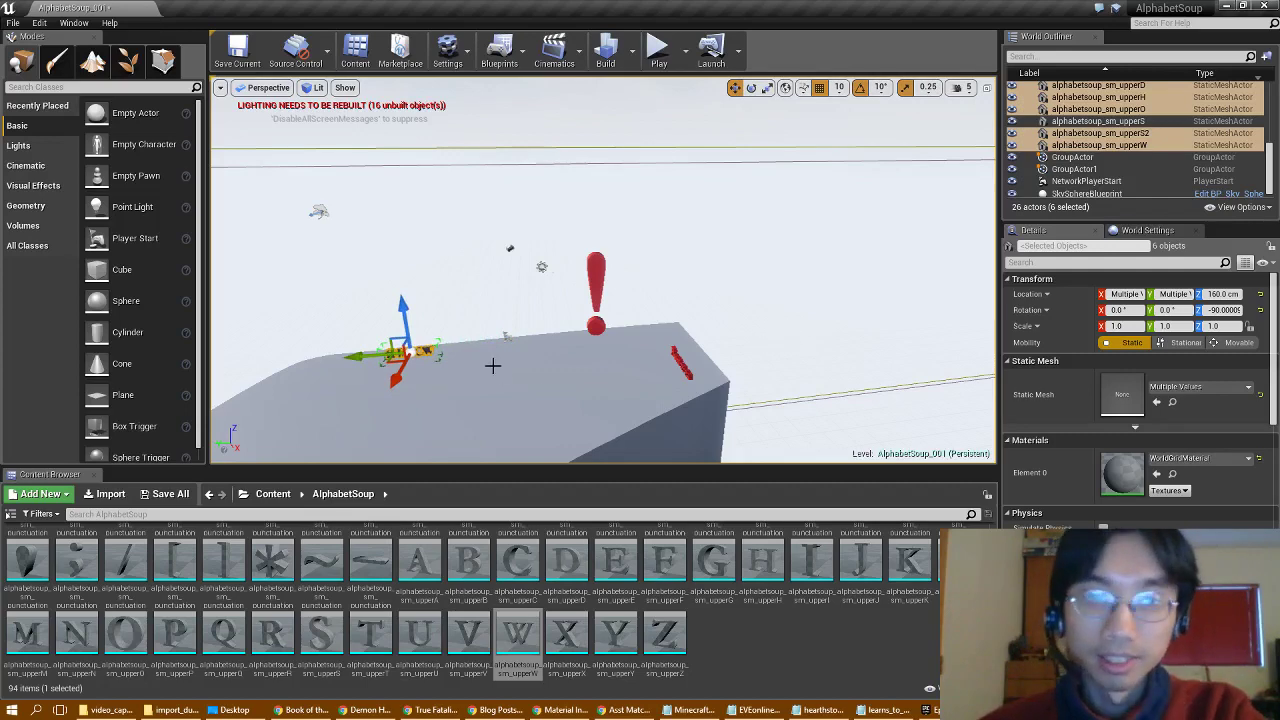
key(w)
right_drag(492, 366, 600, 390)
key(w)
right_drag(836, 294, 510, 293)
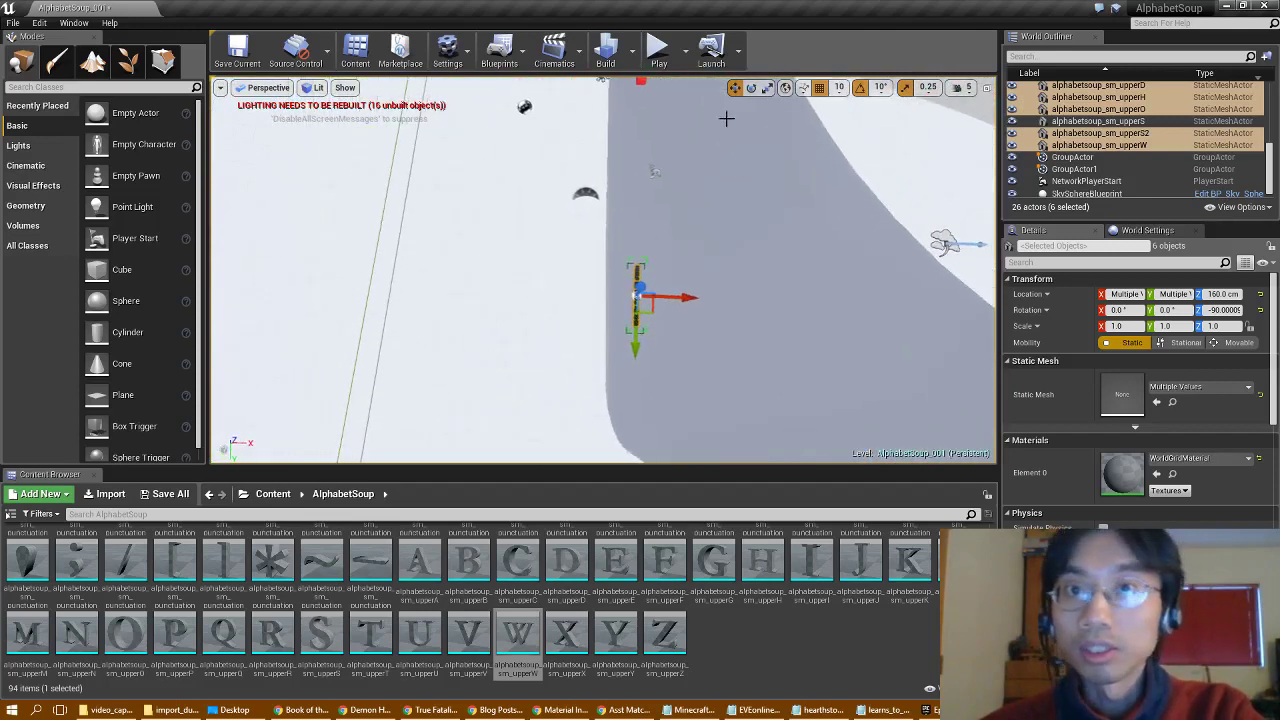
Set the scale of the six SHADOW letters to 20 in X and Z and 5 in Y
click(751, 87)
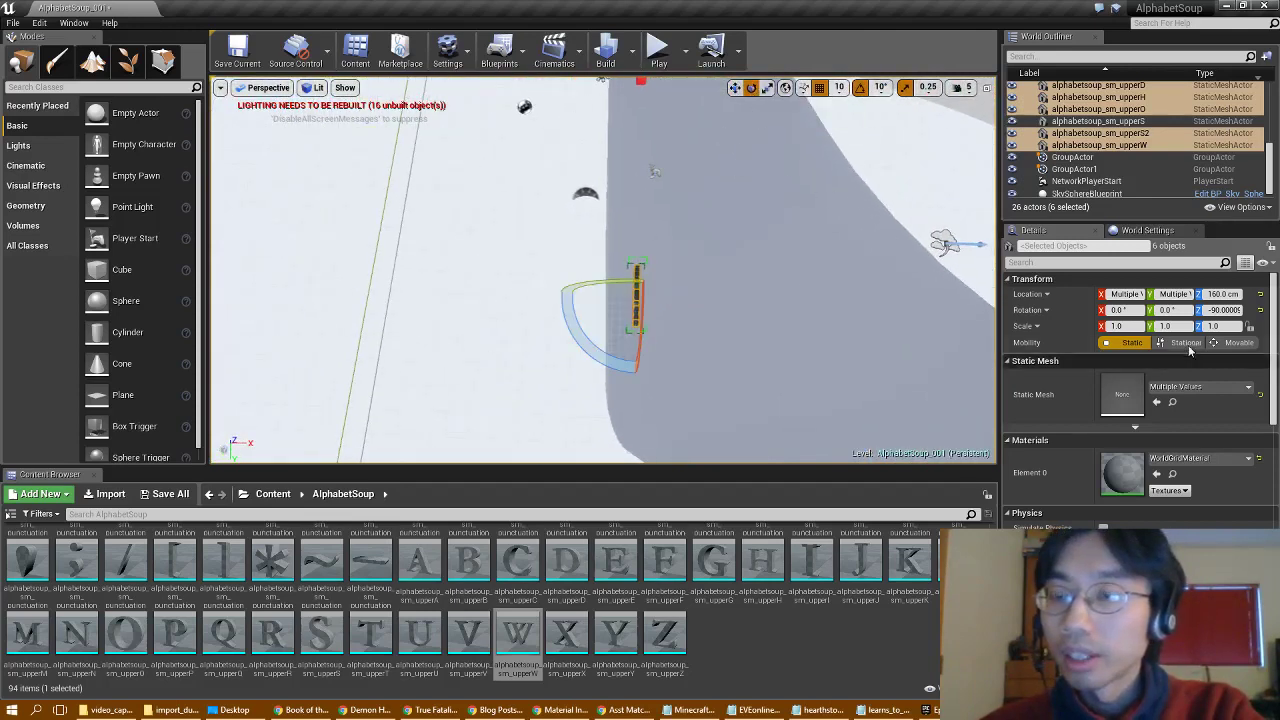
click(1222, 310)
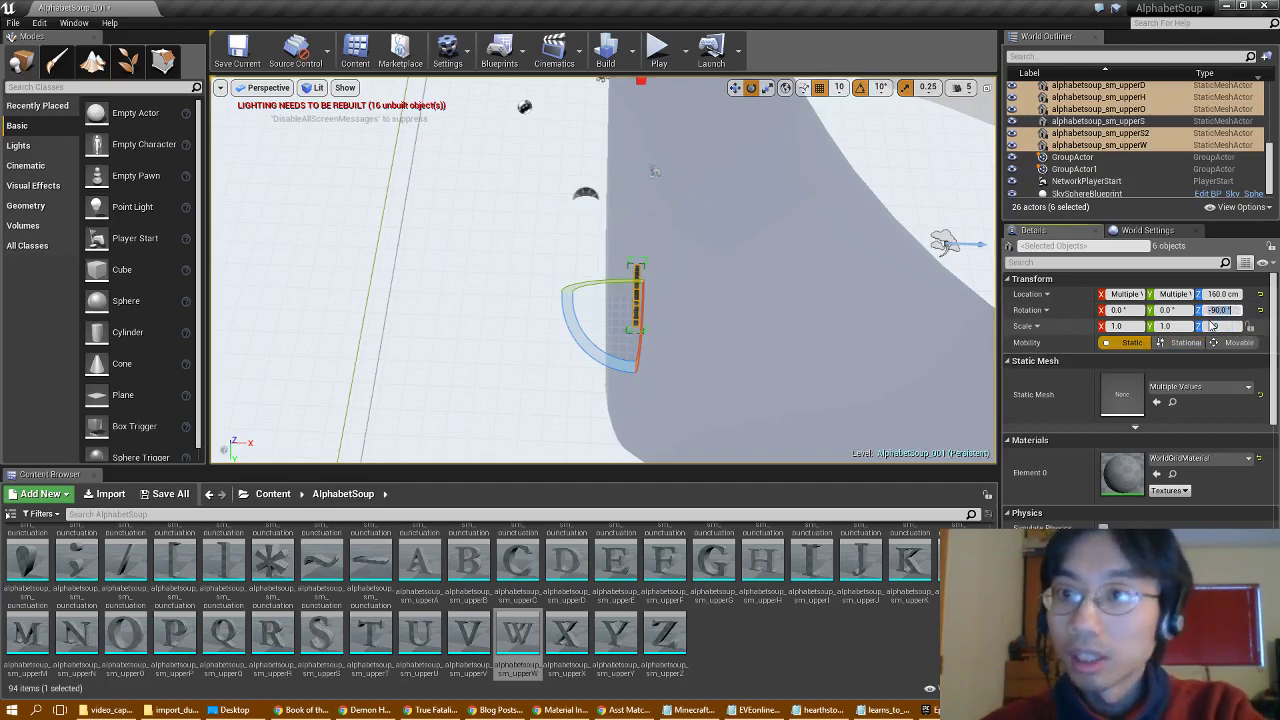
right_drag(741, 228, 499, 116)
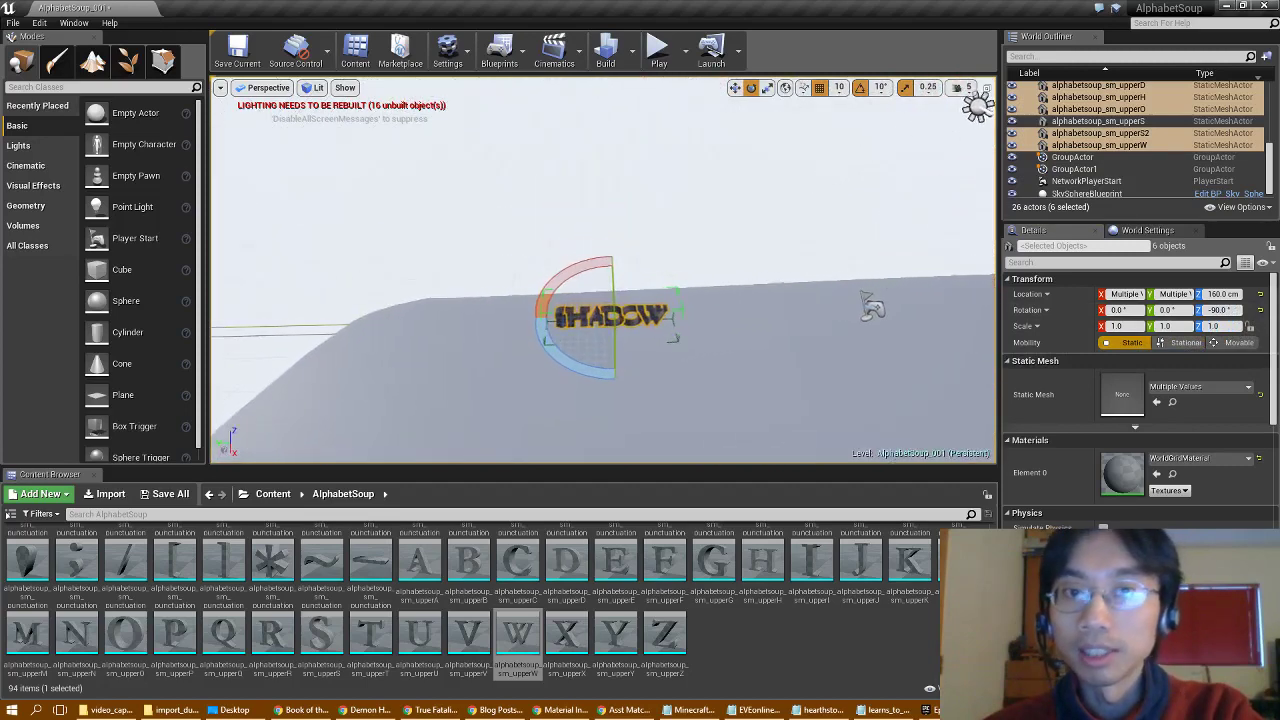
click(1134, 326)
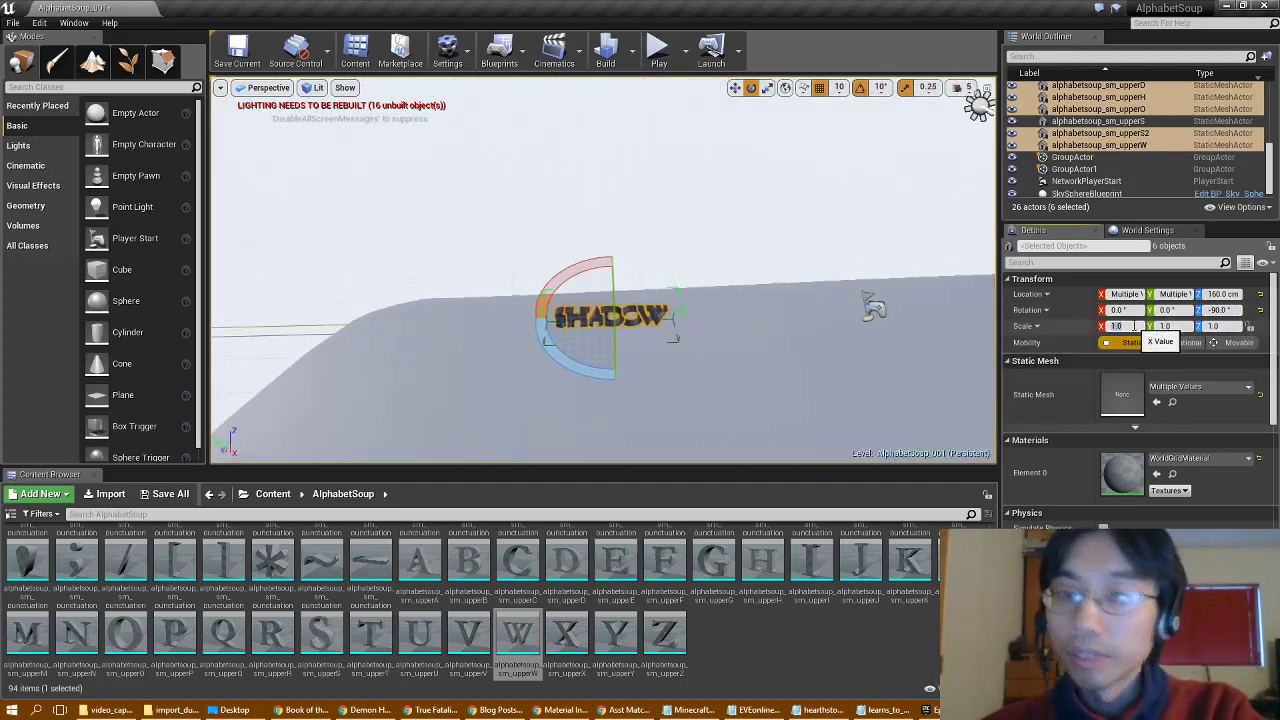
key(Tab)
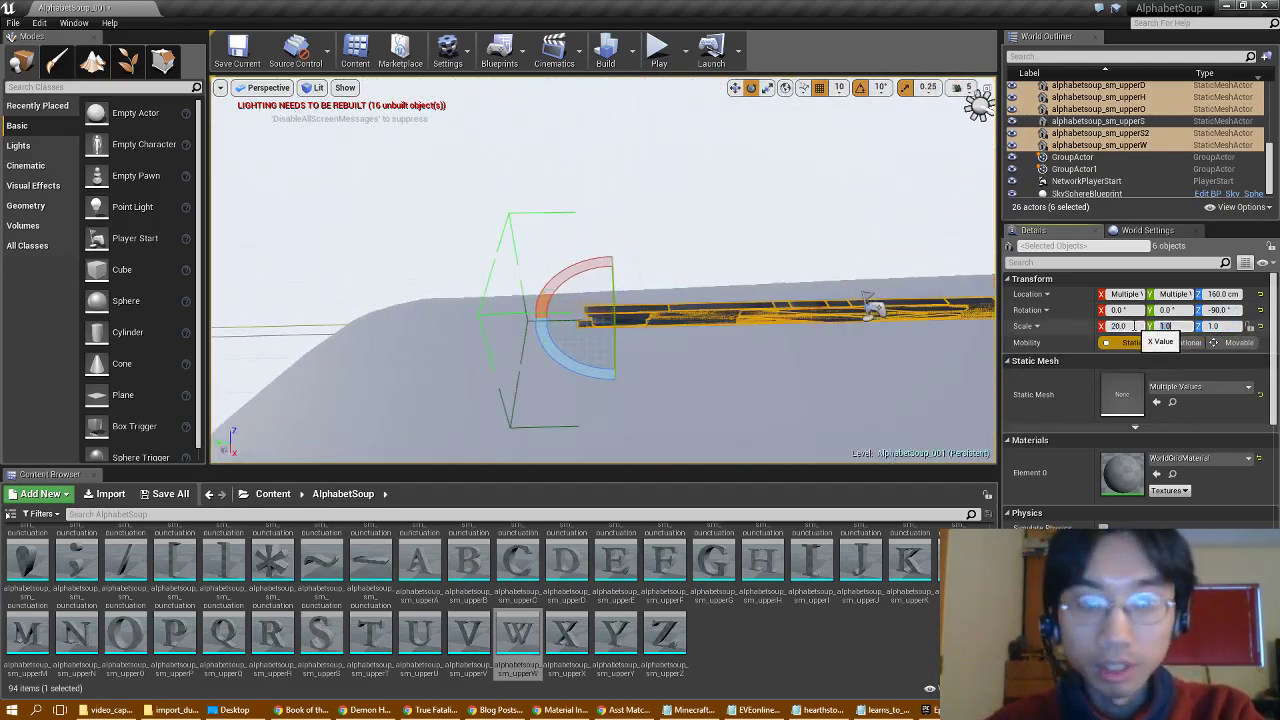
text(5)
key(Tab)
key(Return)
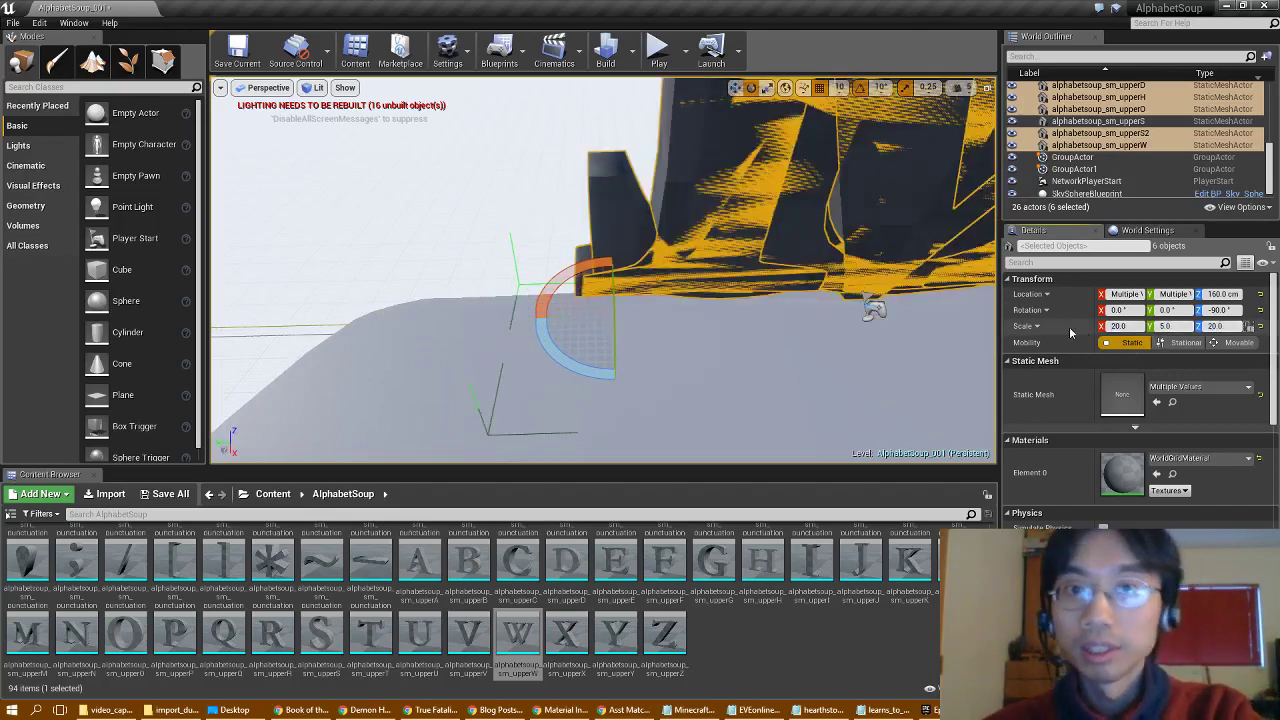
right_drag(870, 270, 842, 289)
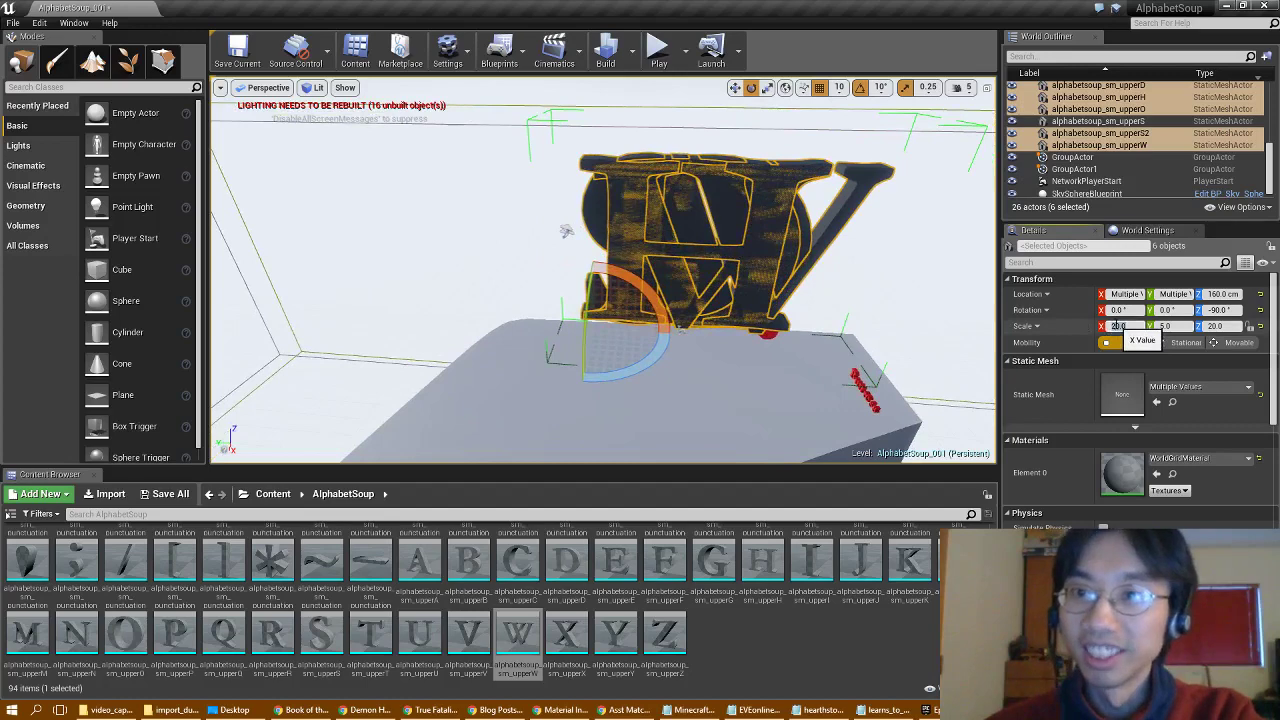
Reduce the scale of the SHADOW letters to 10 in X and Z
text(10)
key(Tab)
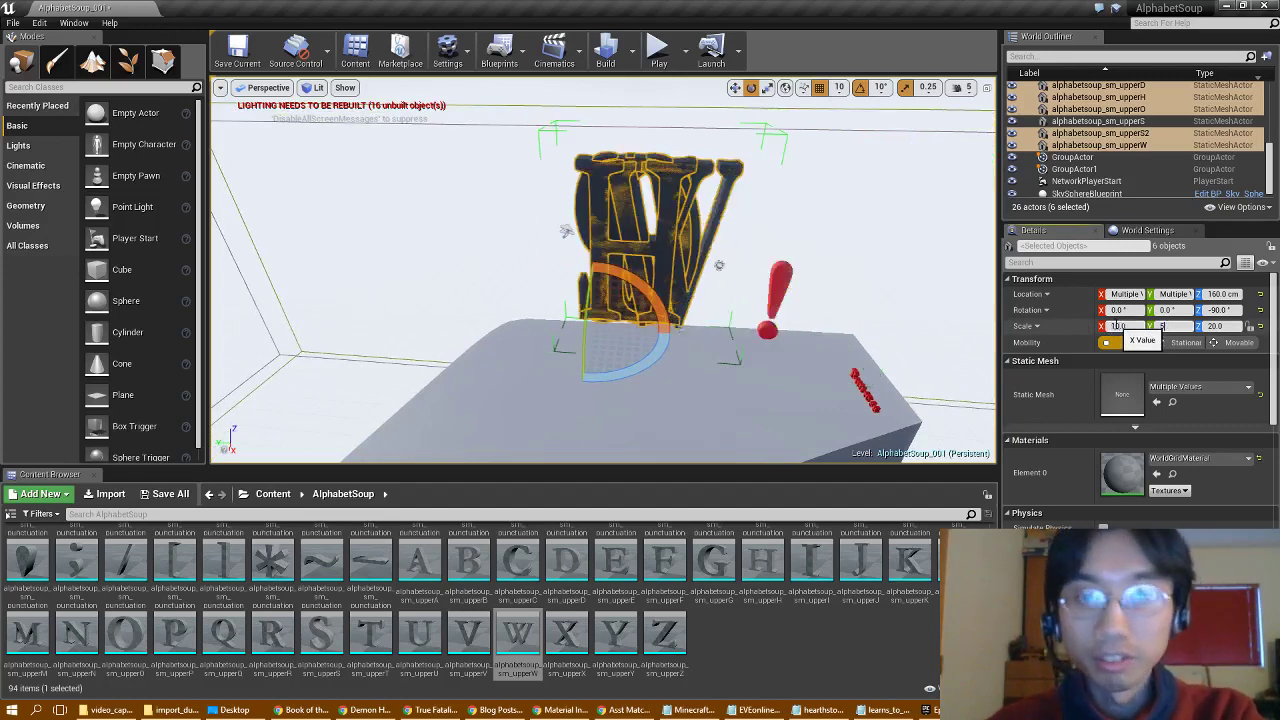
text(10)
key(Return)
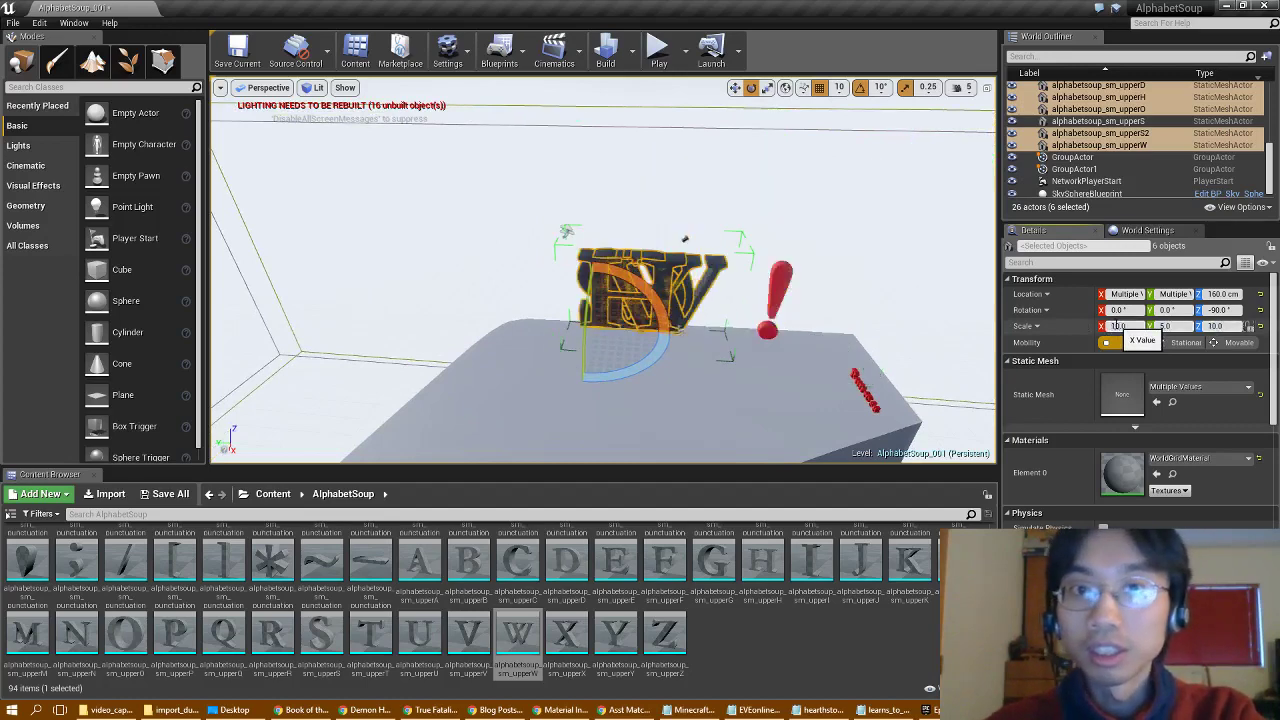
Select the exclamation mark and move it toward the red Buttress word, to about X 390 cm and Y -790 cm
click(778, 290)
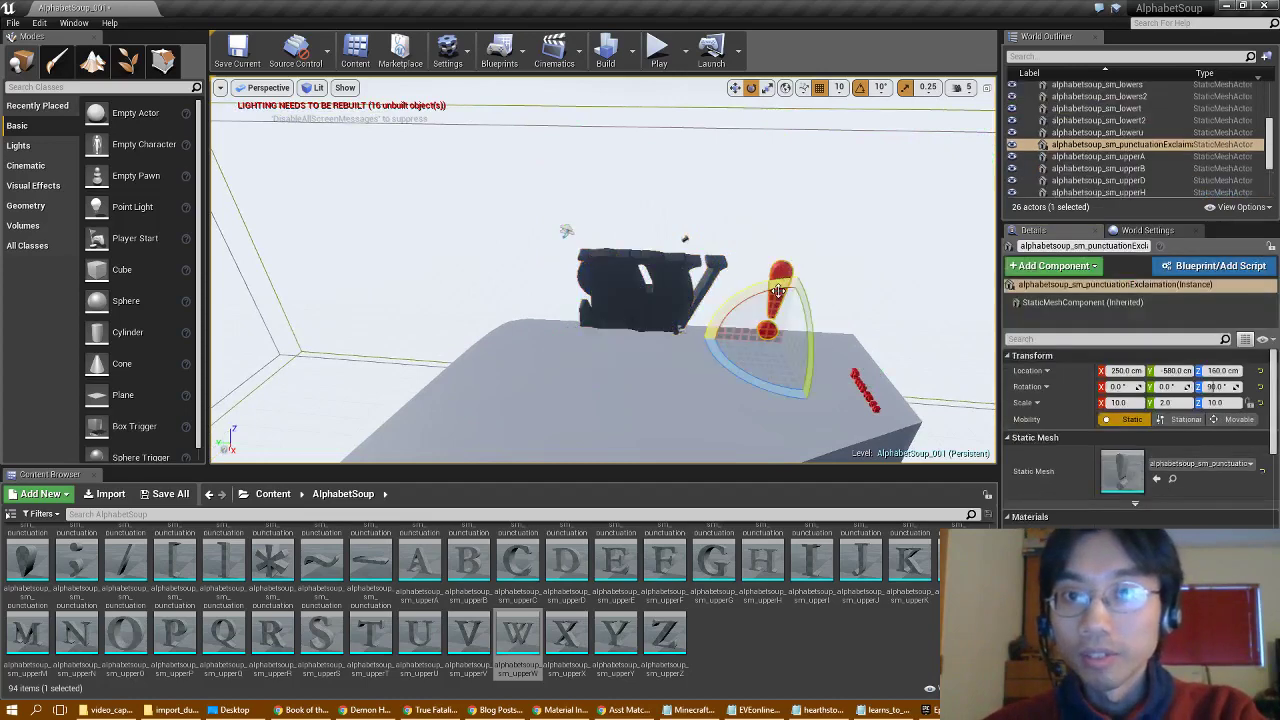
click(735, 87)
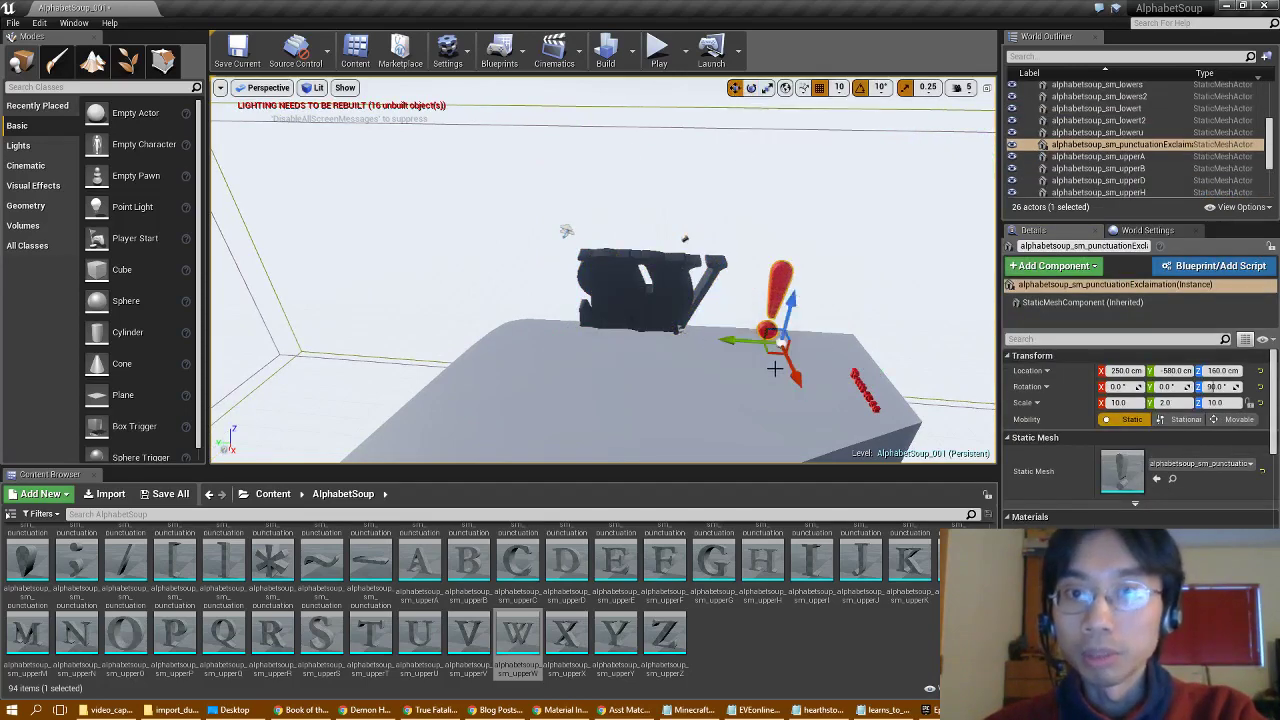
drag(774, 368, 820, 374)
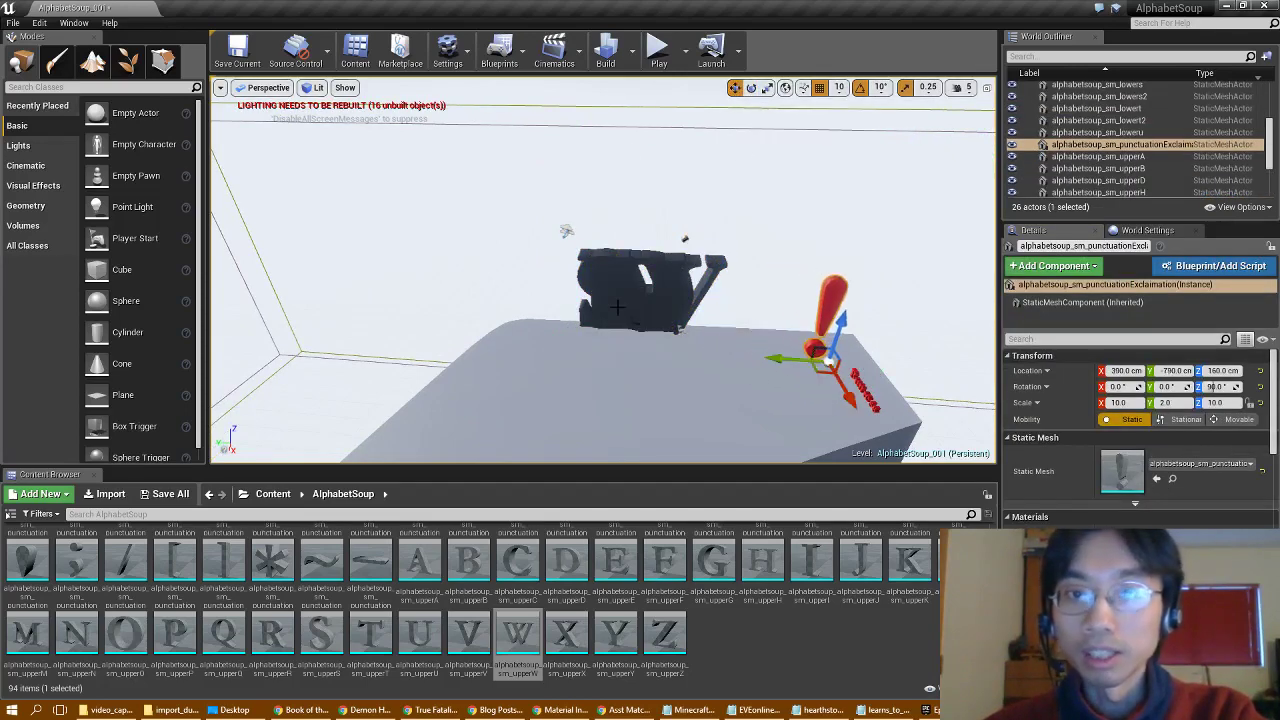
Select the SHADOW group in the World Outliner and put its letters and group actor in a new folder named word_shadow
scroll(1113, 176, down, 2)
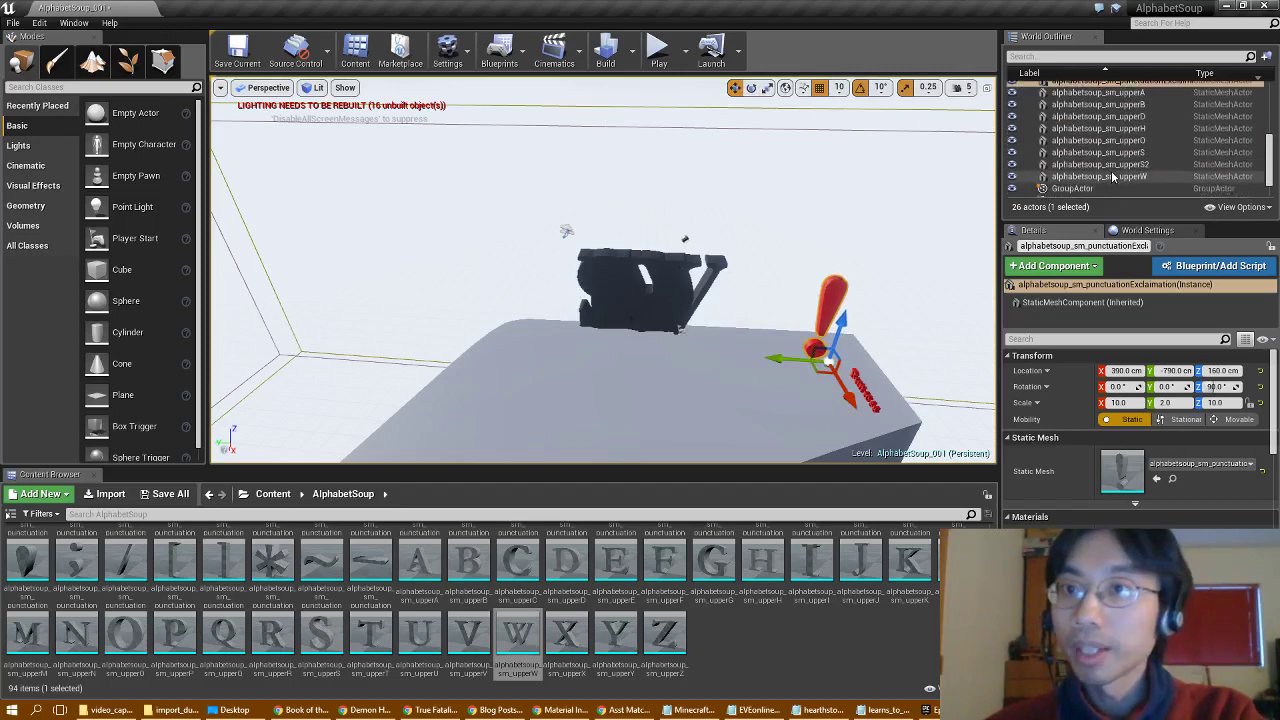
click(1110, 180)
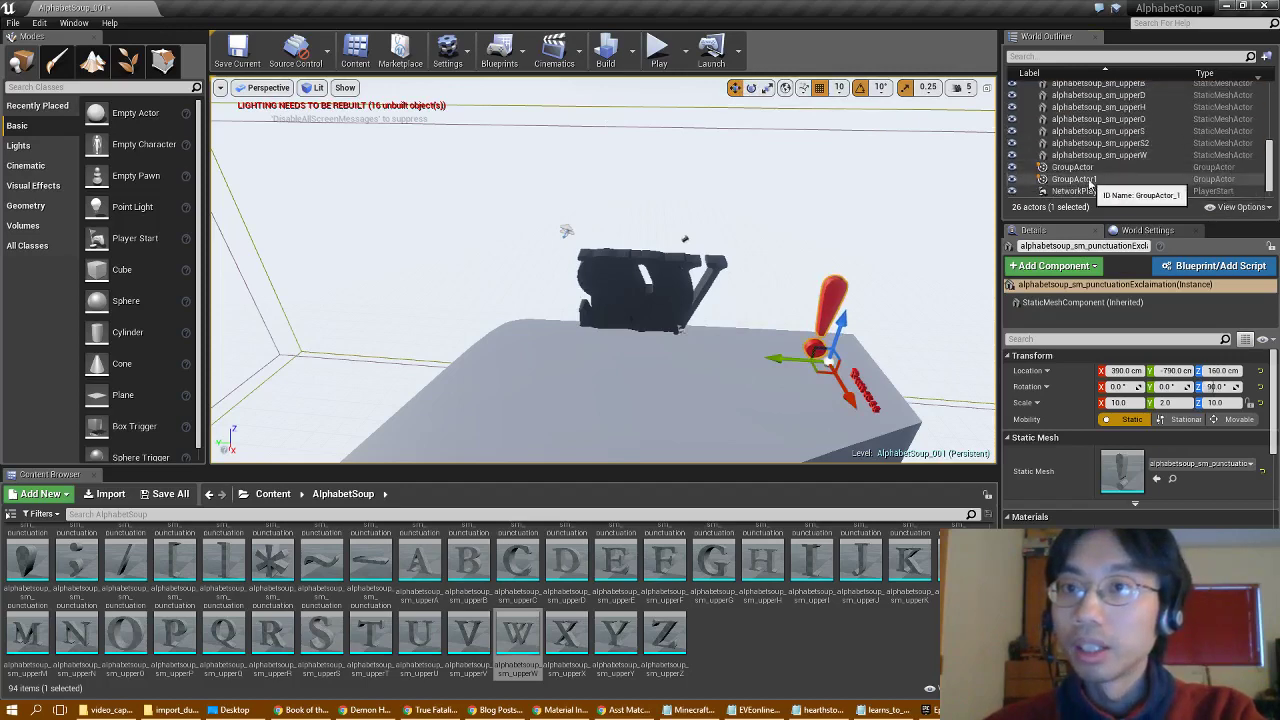
scroll(1115, 181, up, 8)
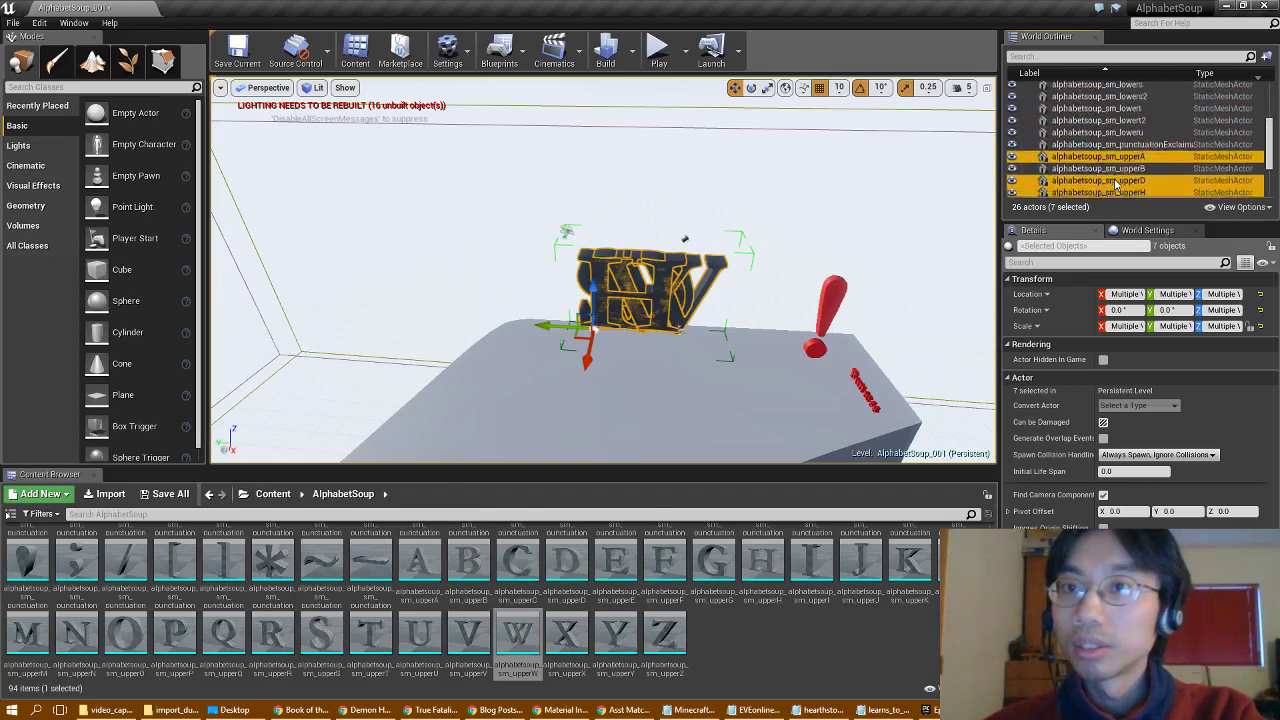
scroll(1115, 183, down, 5)
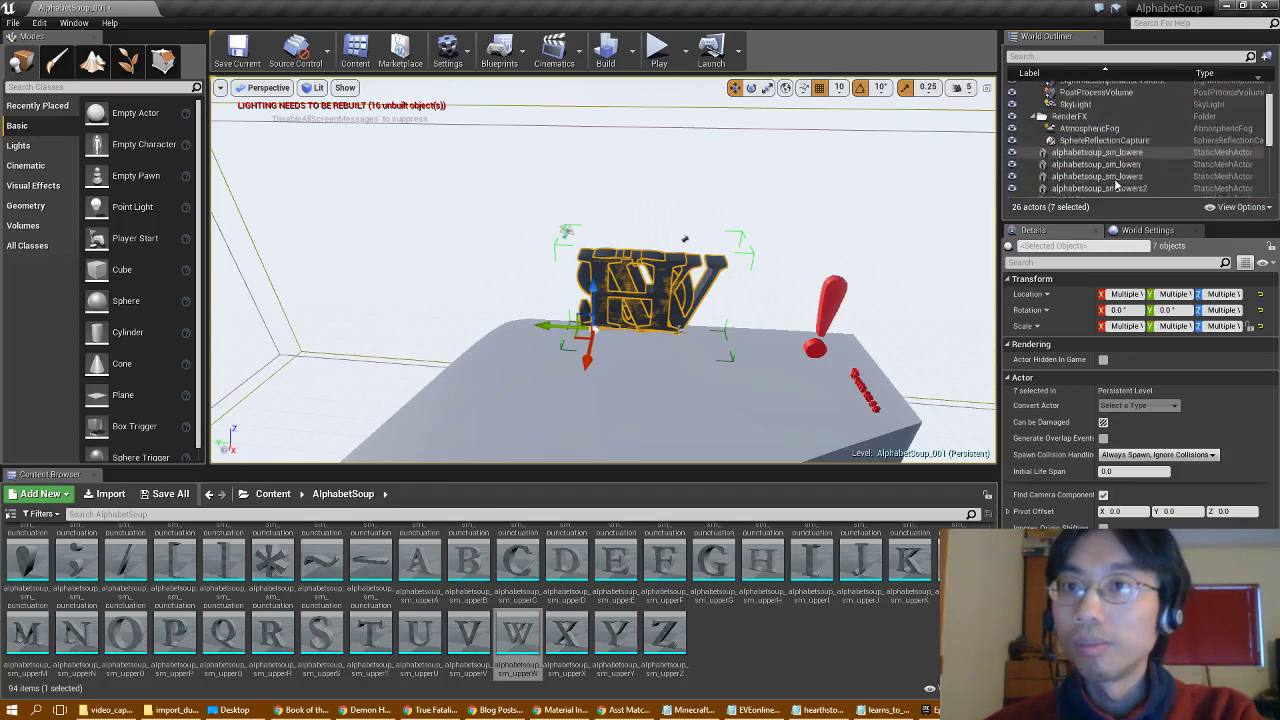
scroll(1115, 183, up, 5)
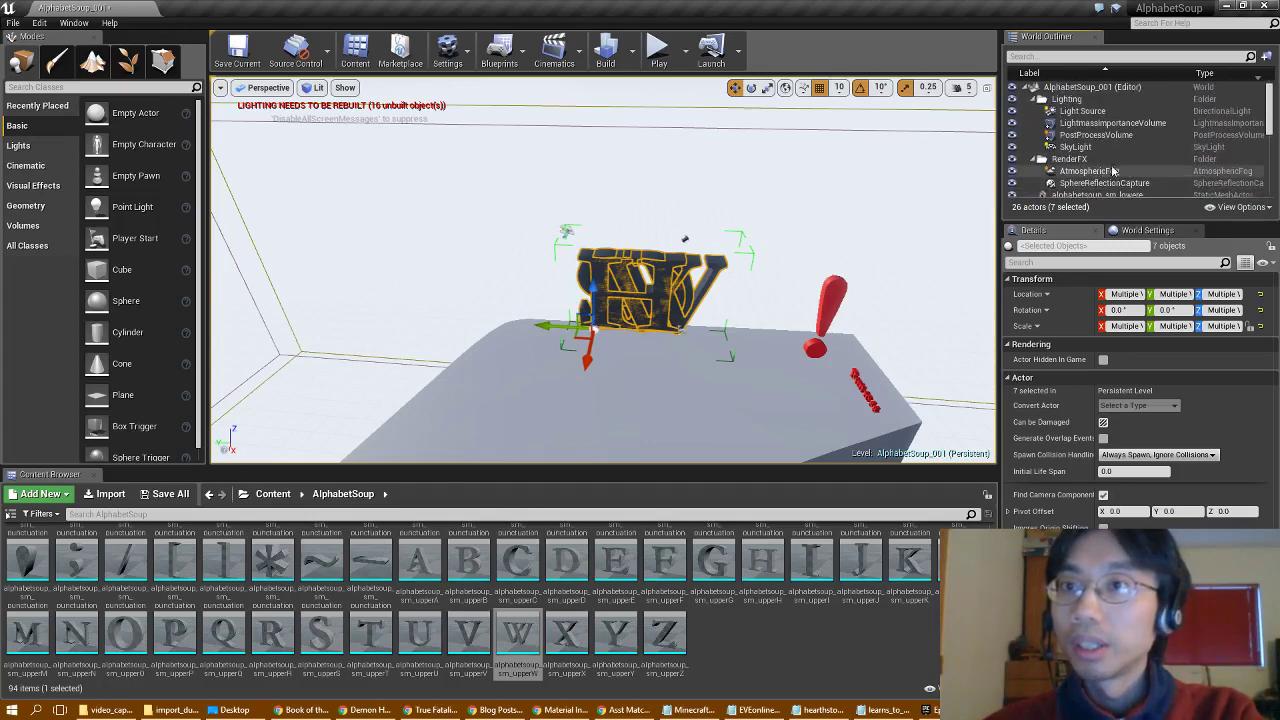
click(1267, 60)
text(s)
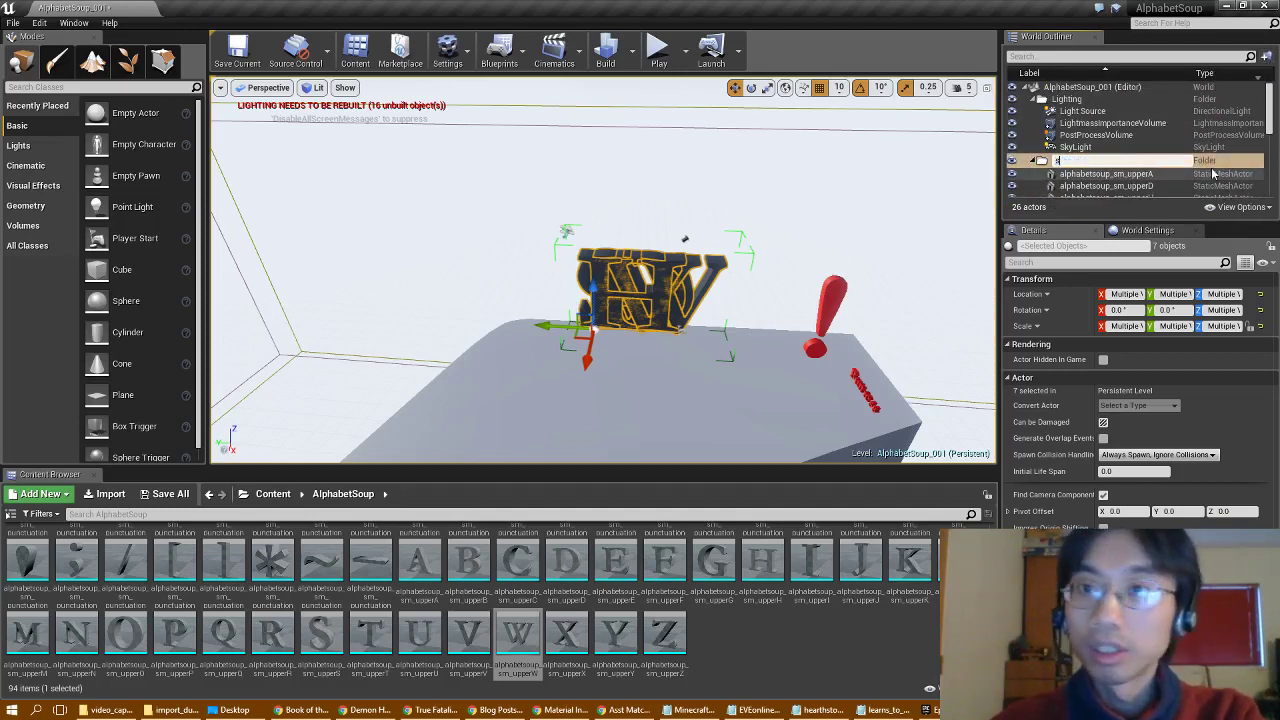
text(ha)
key(BackSpace)
key(BackSpace)
key(BackSpace)
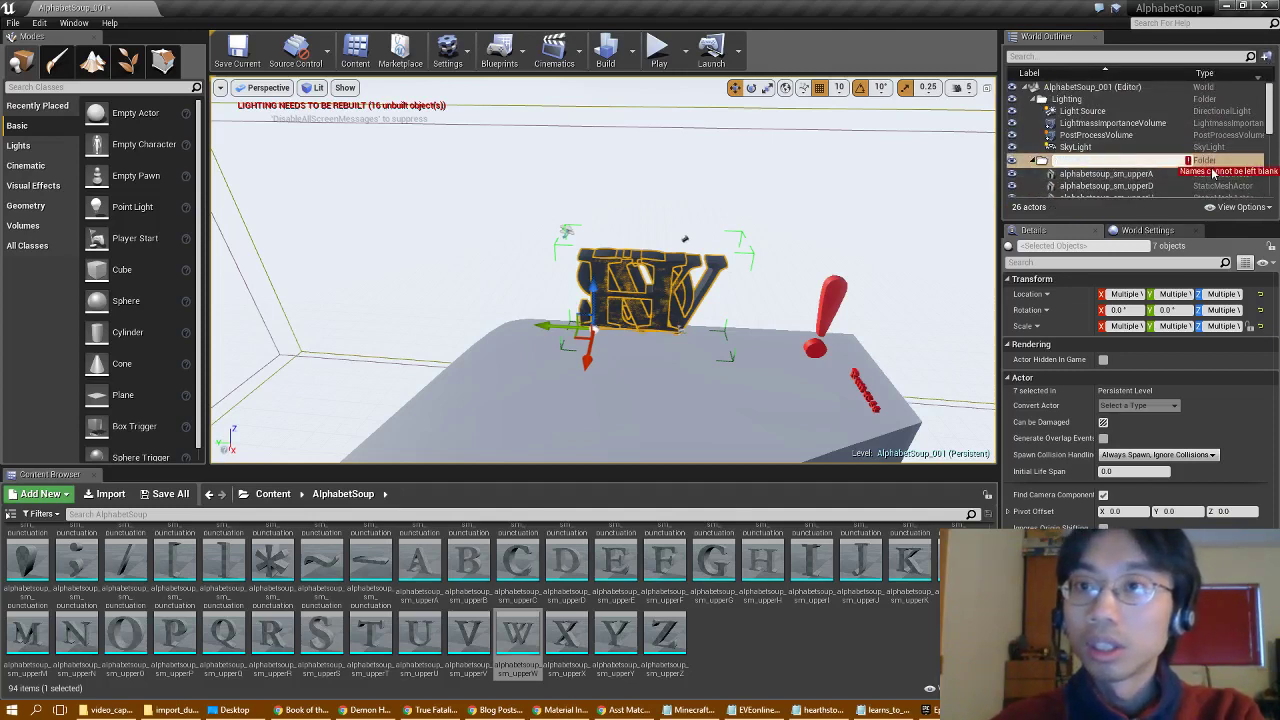
text(word_s)
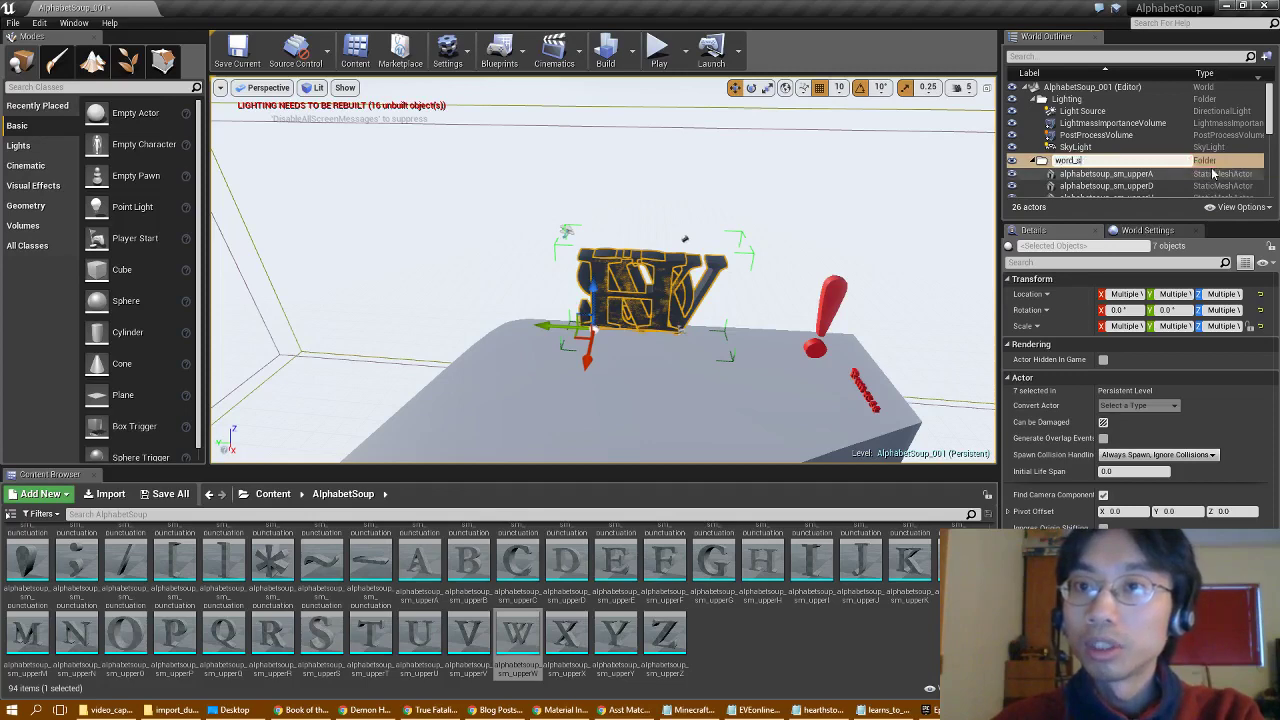
text(hadows)
key(Return)
Examine the contents of the word_shadow folder and the letters and group actor still outside it in the World Outliner
scroll(1134, 174, down, 8)
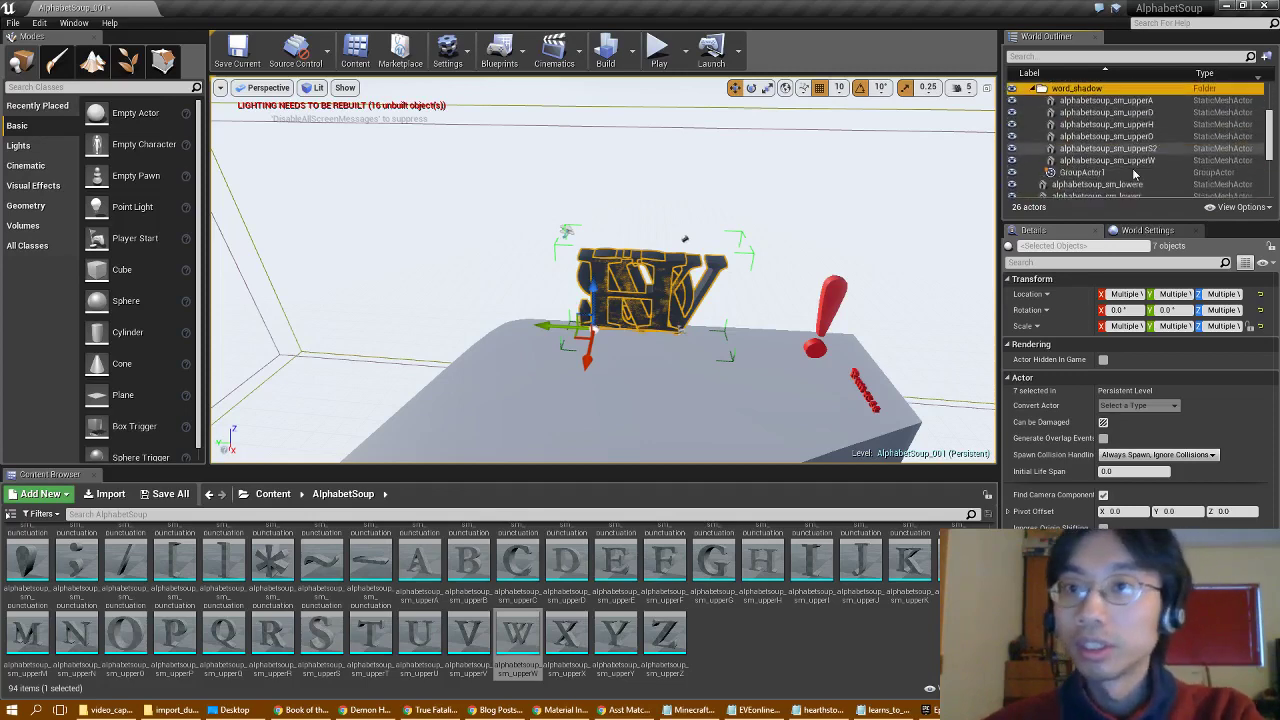
scroll(1134, 174, down, 3)
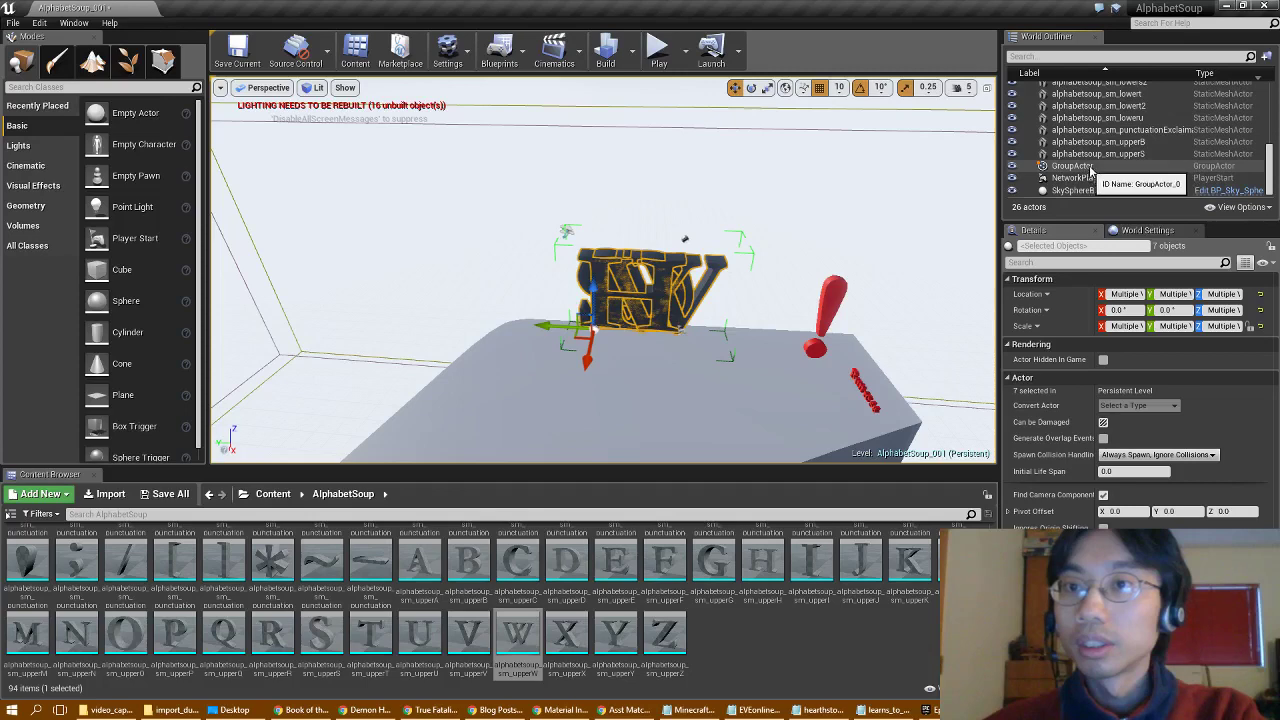
scroll(1108, 170, up, 4)
scroll(1108, 169, up, 1)
click(1101, 163)
scroll(1138, 156, up, 2)
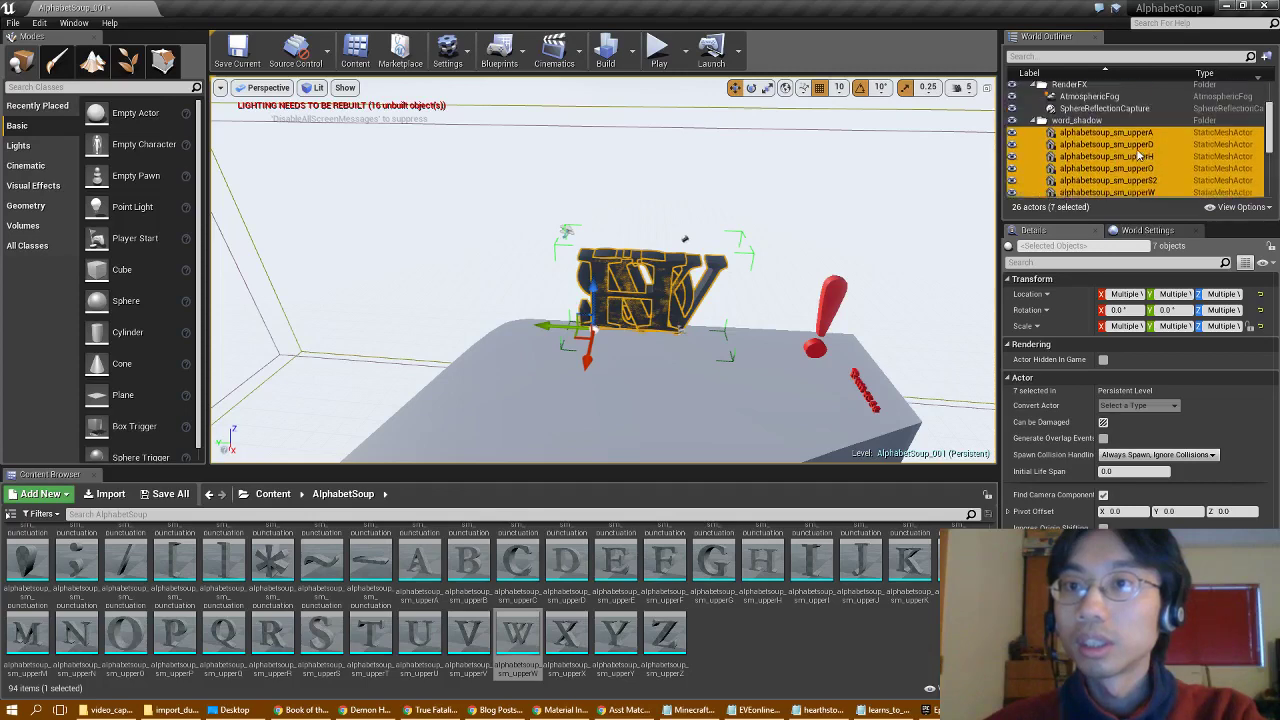
scroll(1138, 157, down, 4)
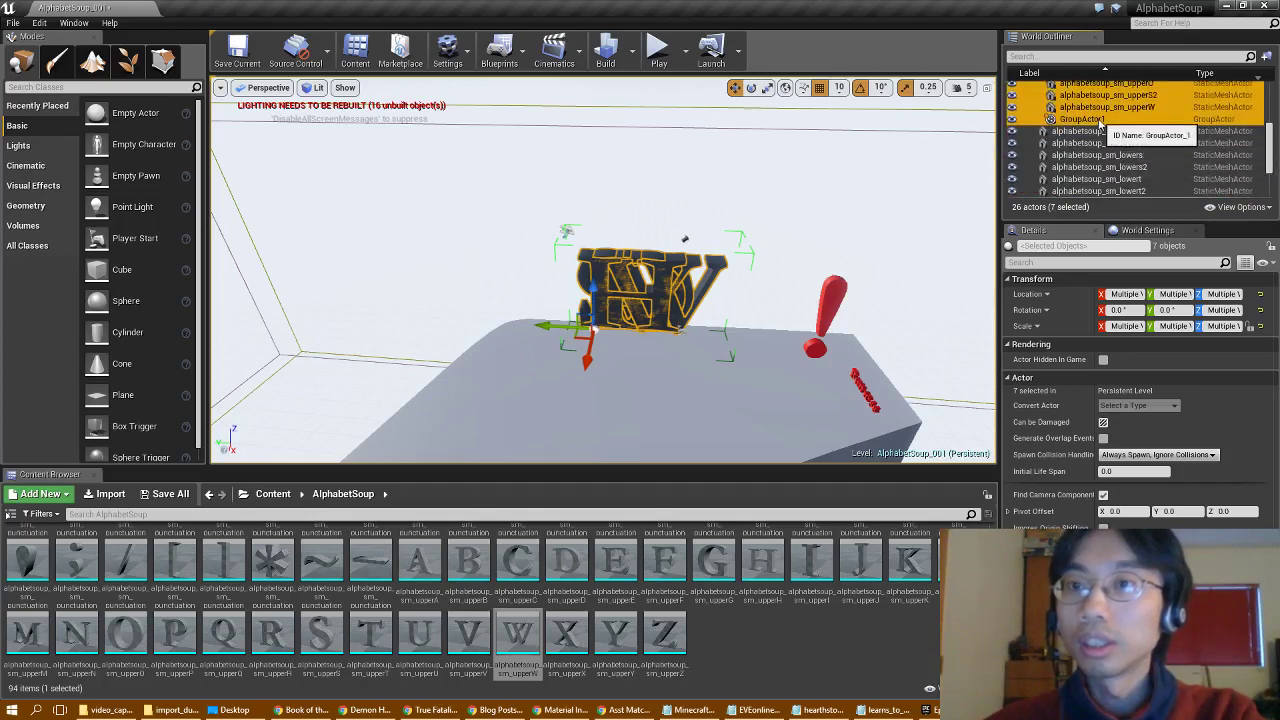
scroll(1120, 160, down, 3)
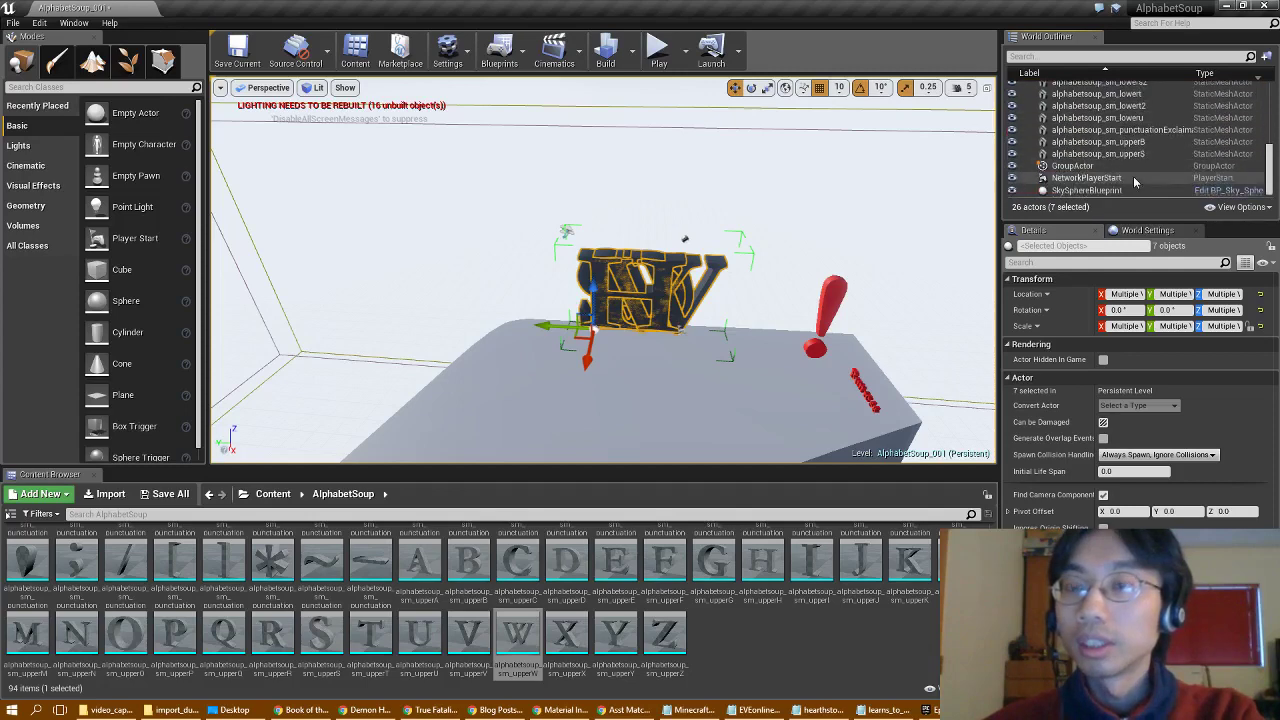
scroll(1134, 170, up, 5)
scroll(1165, 120, down, 10)
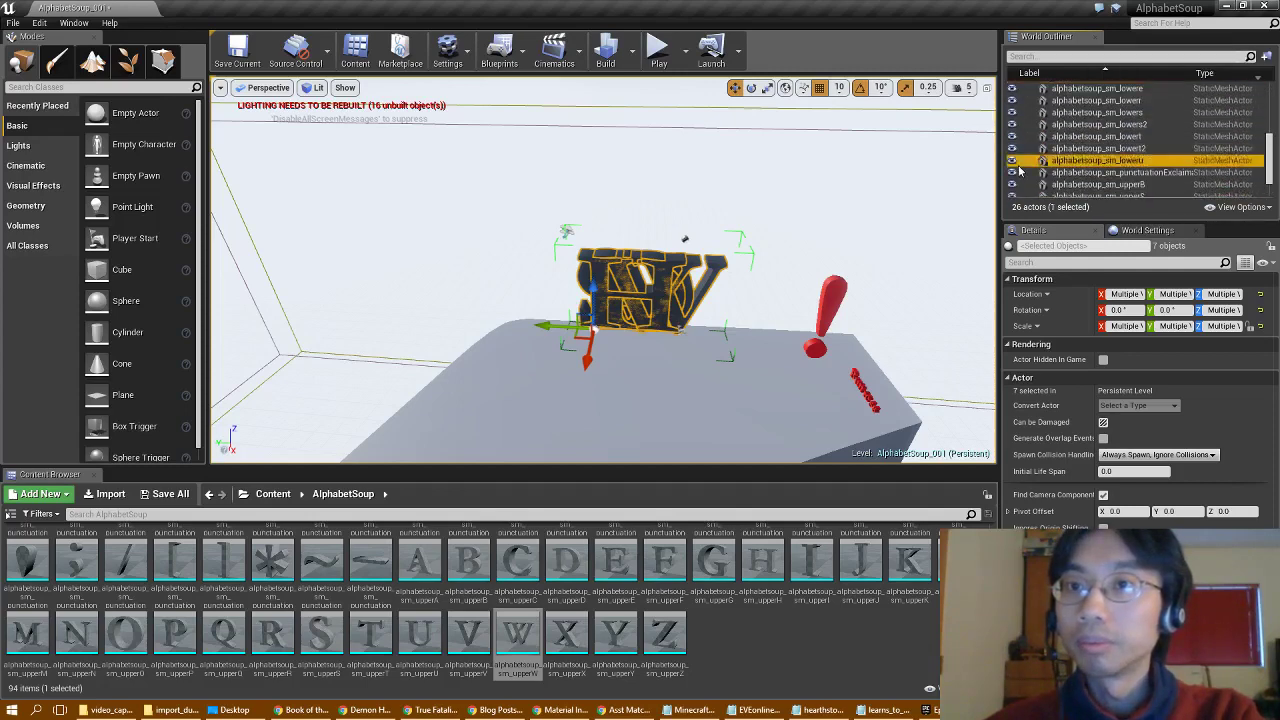
Select the exclamation mark and the uppercase B of Buttress in turn in the World Outliner
ctrl+click(1023, 172)
click(1128, 174)
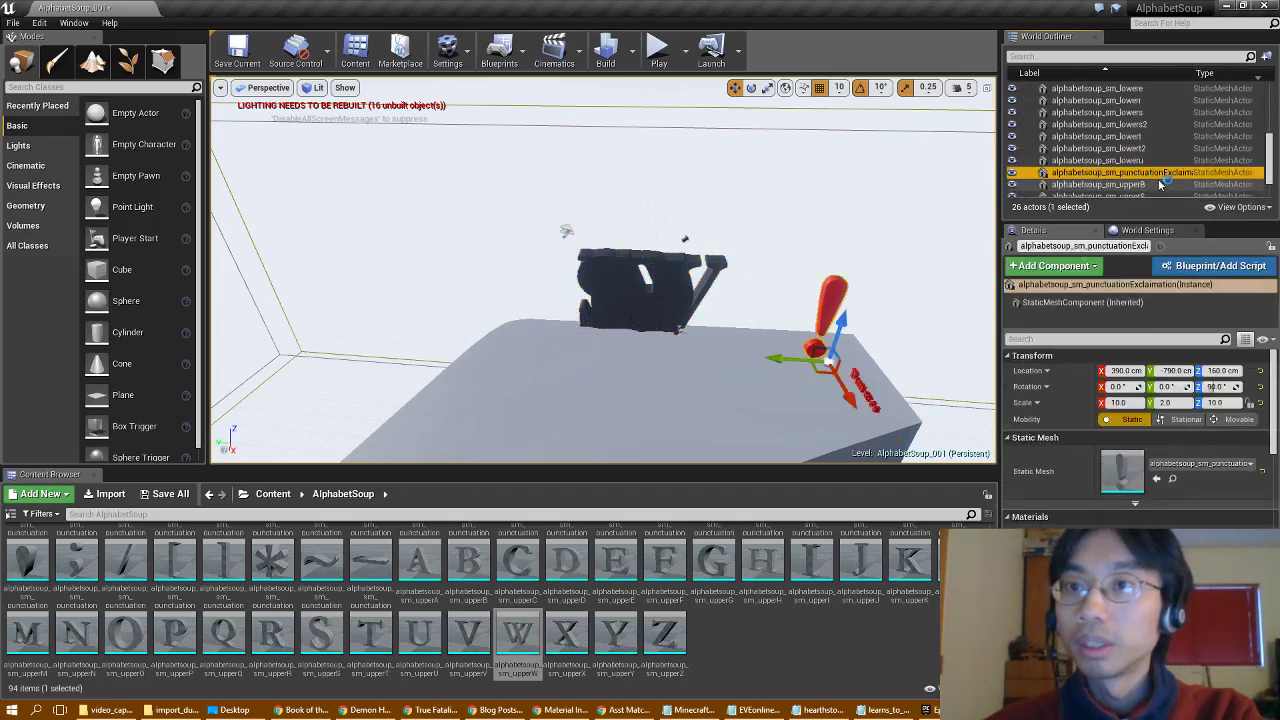
click(1155, 184)
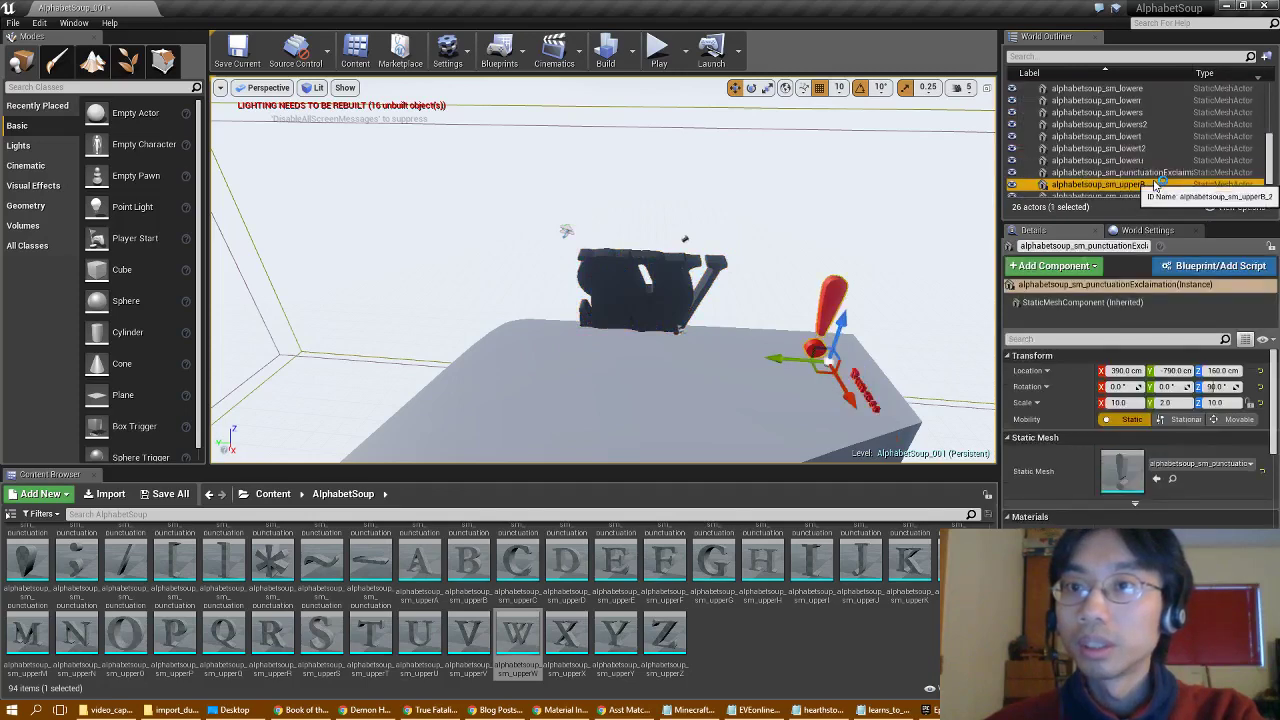
Put the selected small red letter actors into a new outliner folder named word_buttress
click(1265, 57)
text(wor)
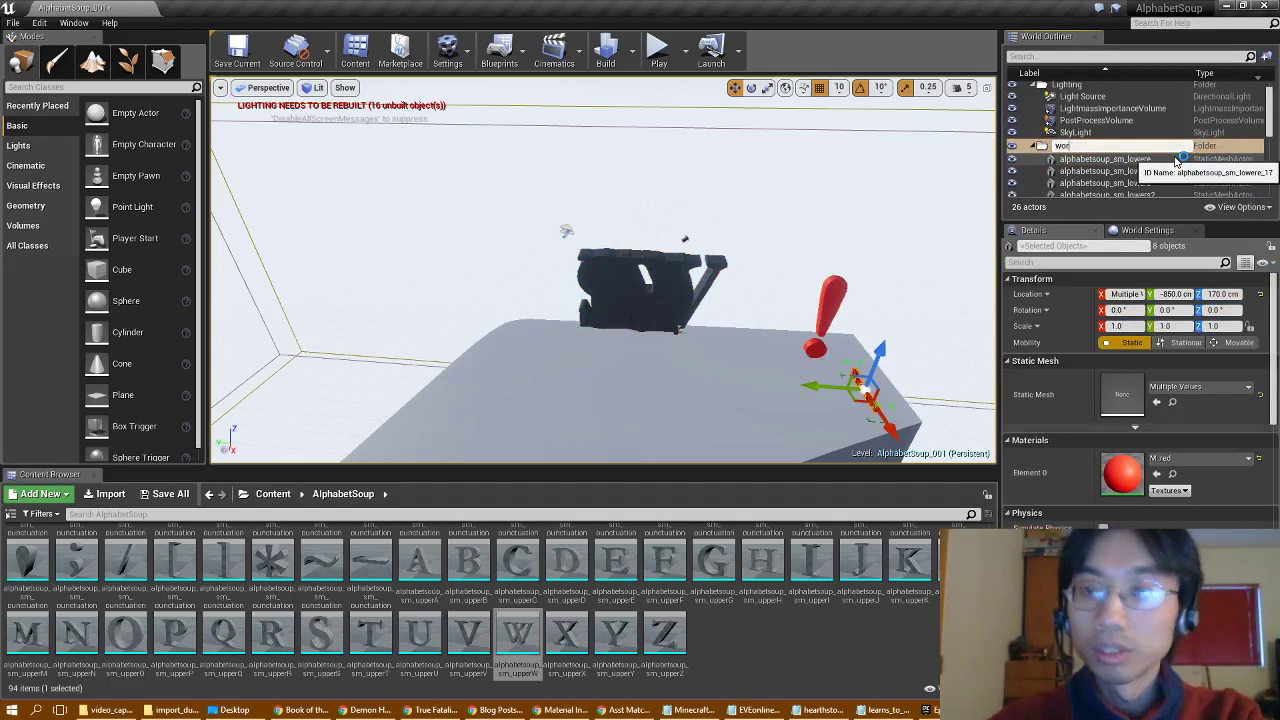
text(d)
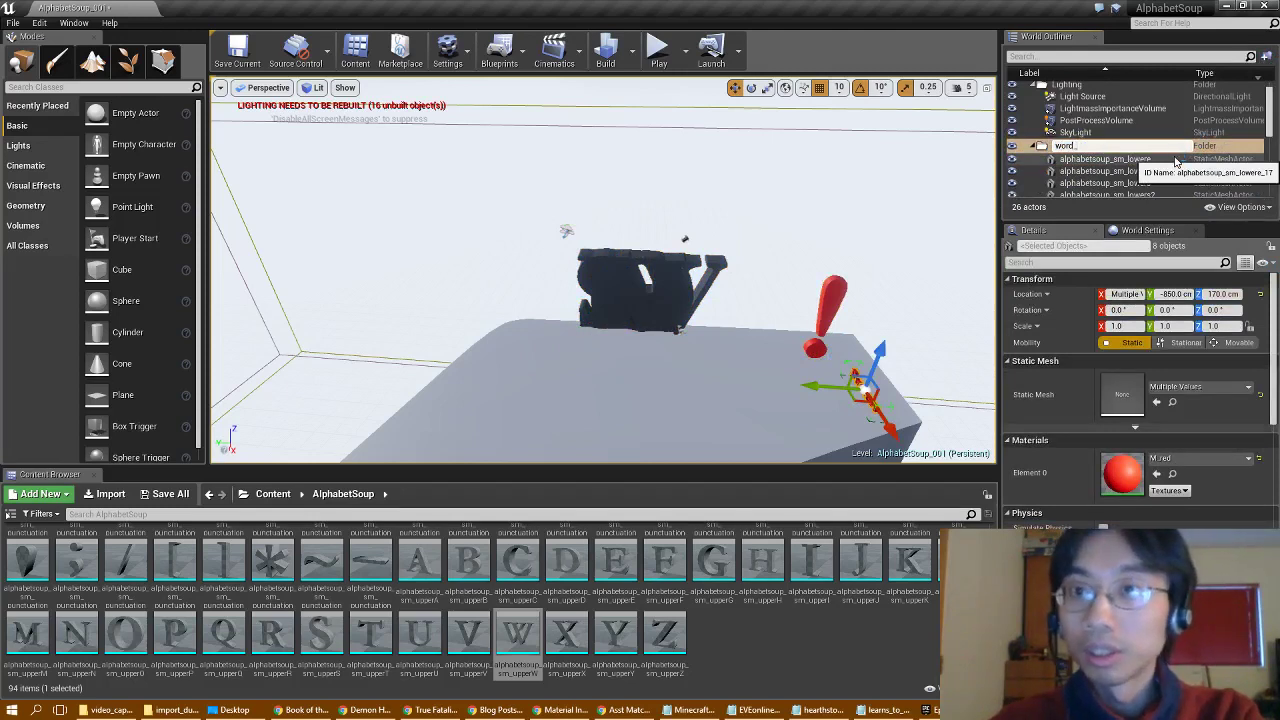
text(_buttres)
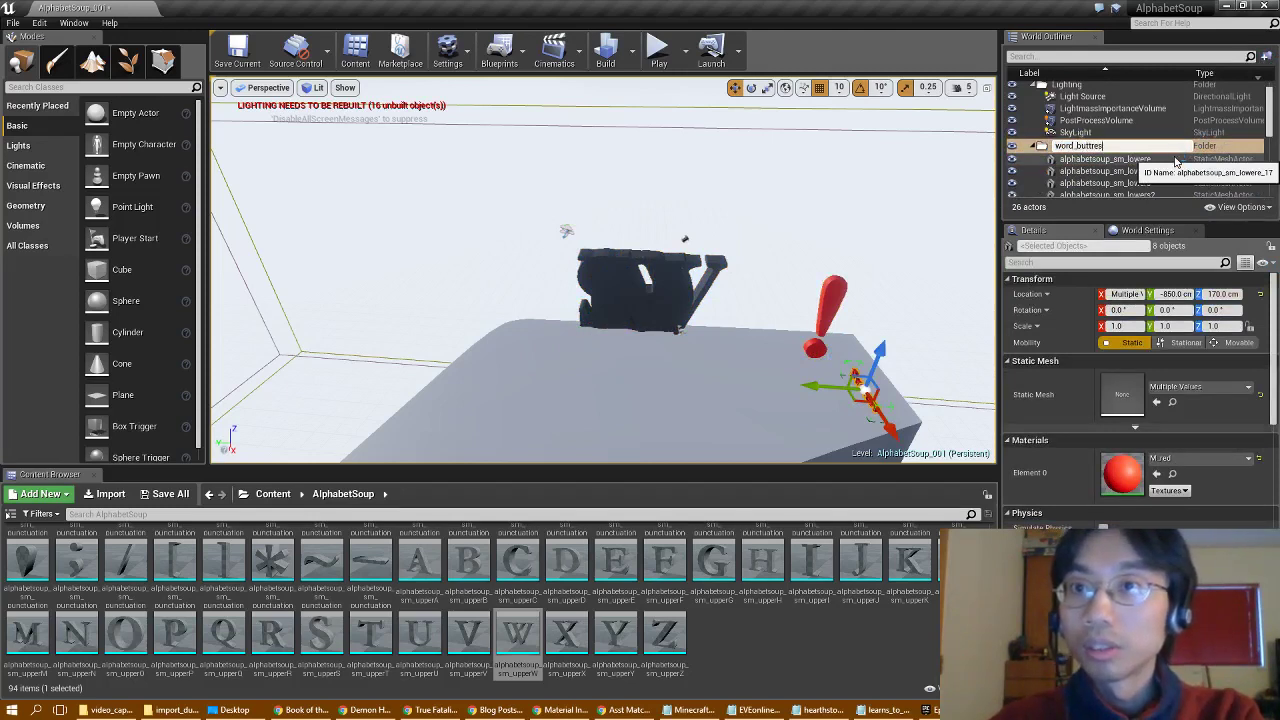
text(s)
key(Return)
Examine the word folders and both group actors in the outliner to identify which word's letters each group holds
scroll(1175, 160, down, 5)
scroll(1106, 151, up, 2)
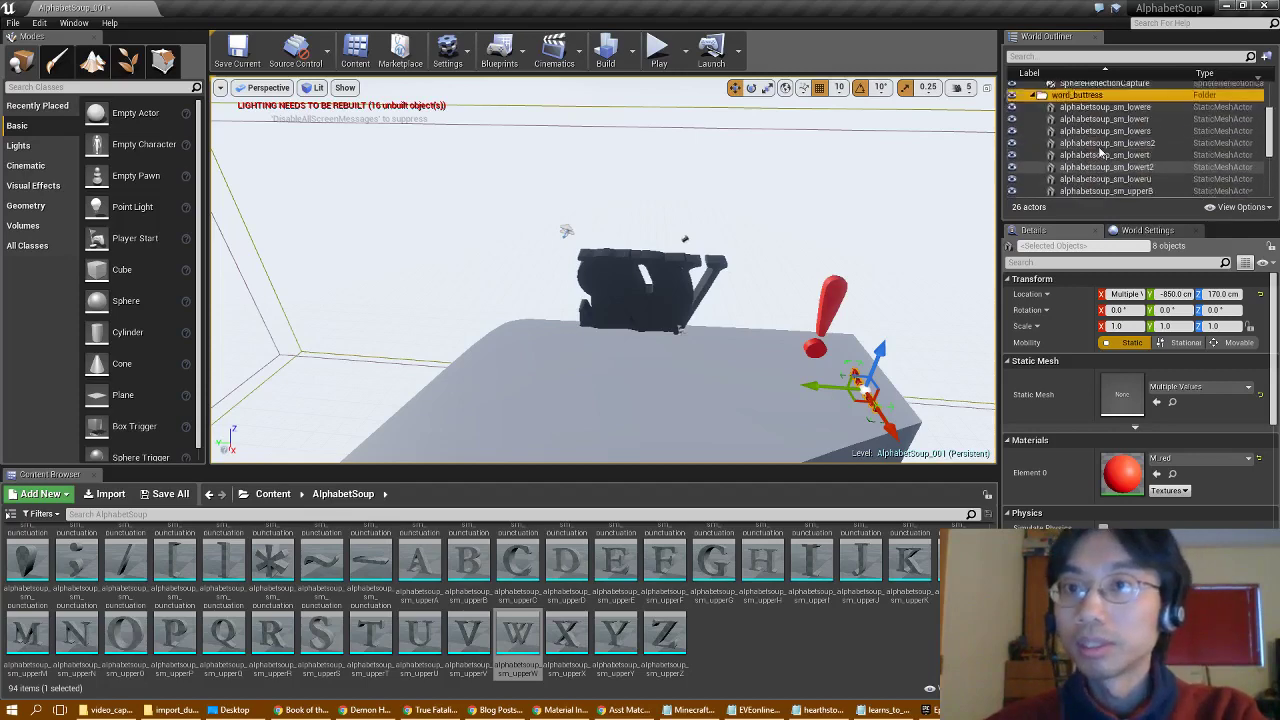
click(1077, 130)
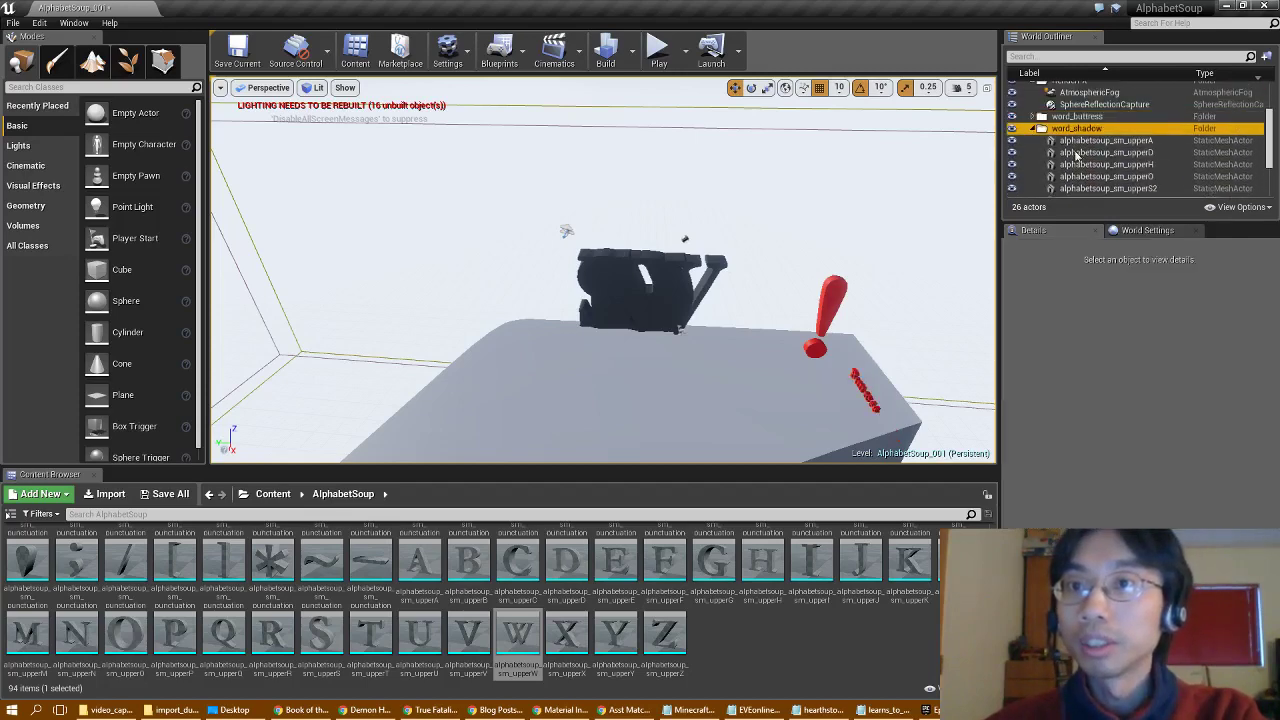
scroll(1082, 160, down, 3)
click(1080, 131)
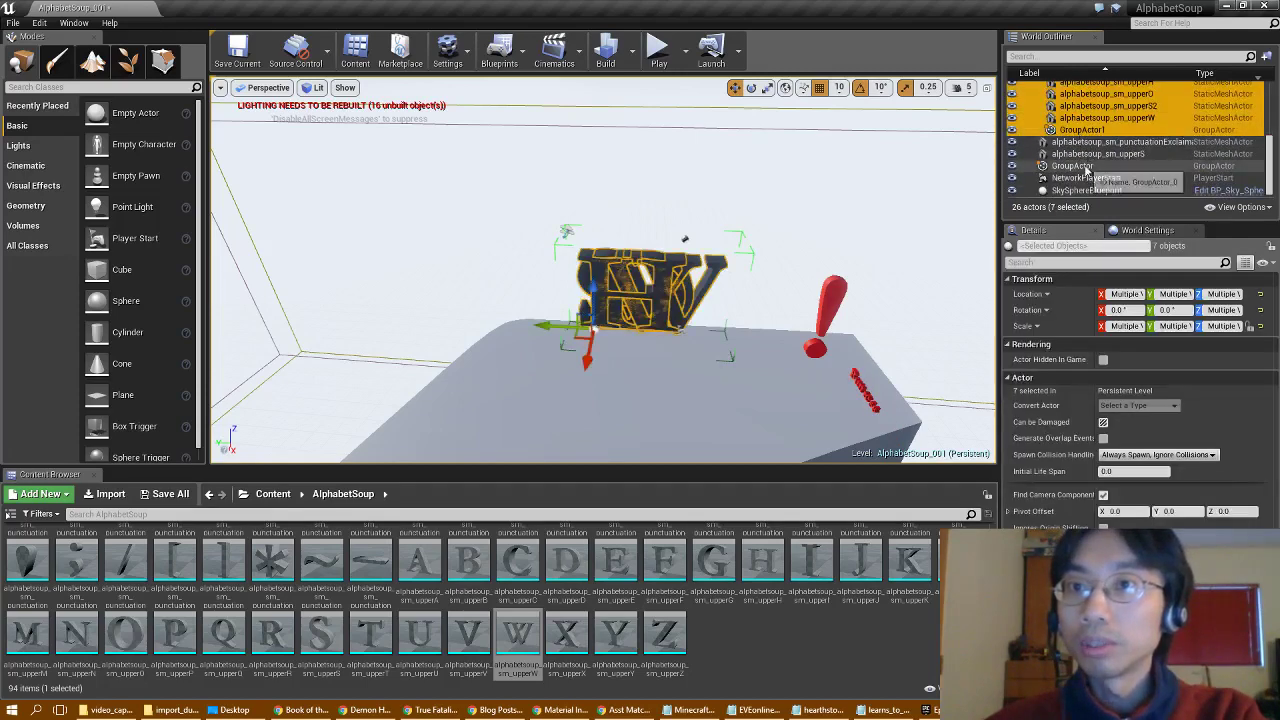
click(1075, 166)
scroll(1060, 140, up, 5)
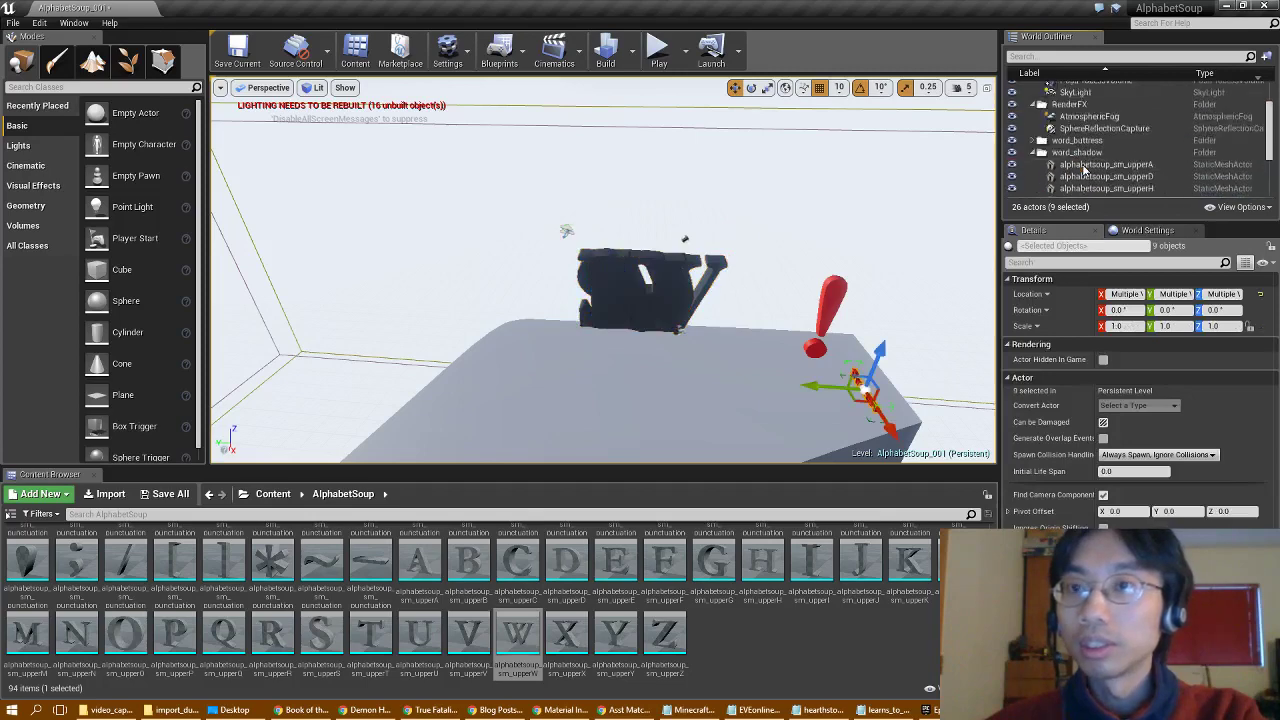
click(1038, 110)
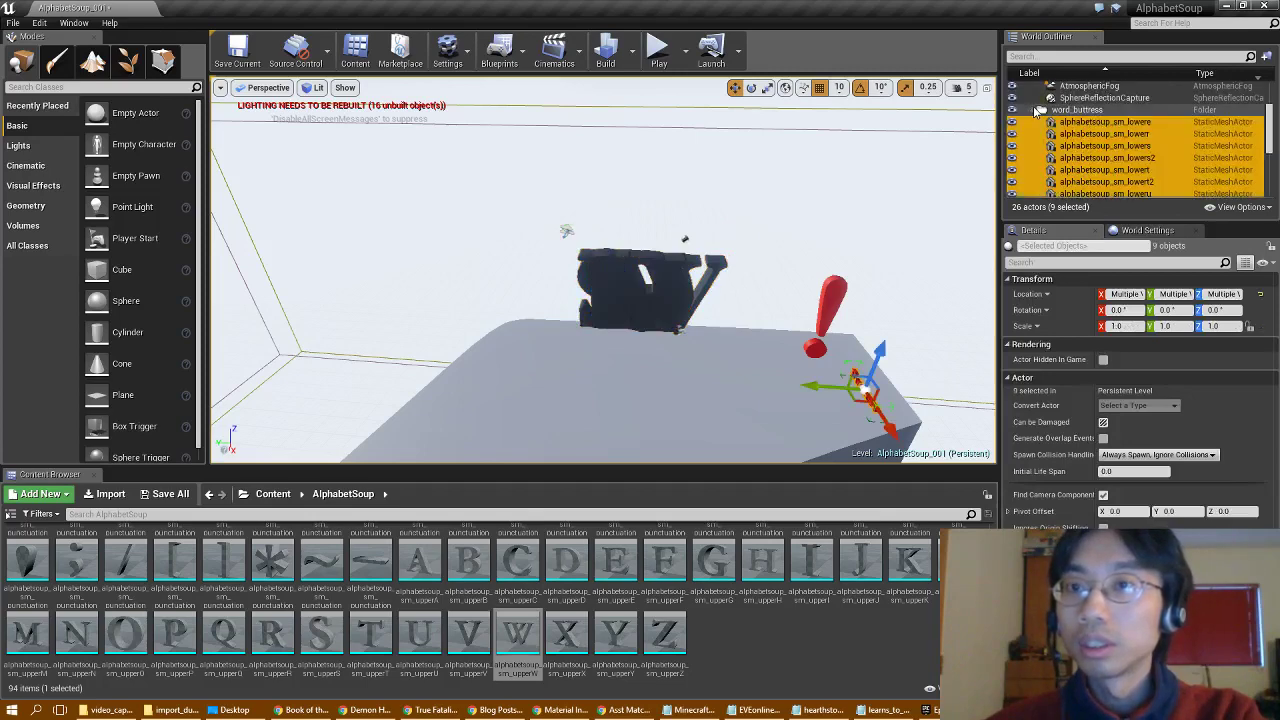
click(1038, 110)
scroll(1060, 140, down, 4)
Try to delete the GroupActor that belongs to the small red letters
click(1090, 167)
right_click(1090, 170)
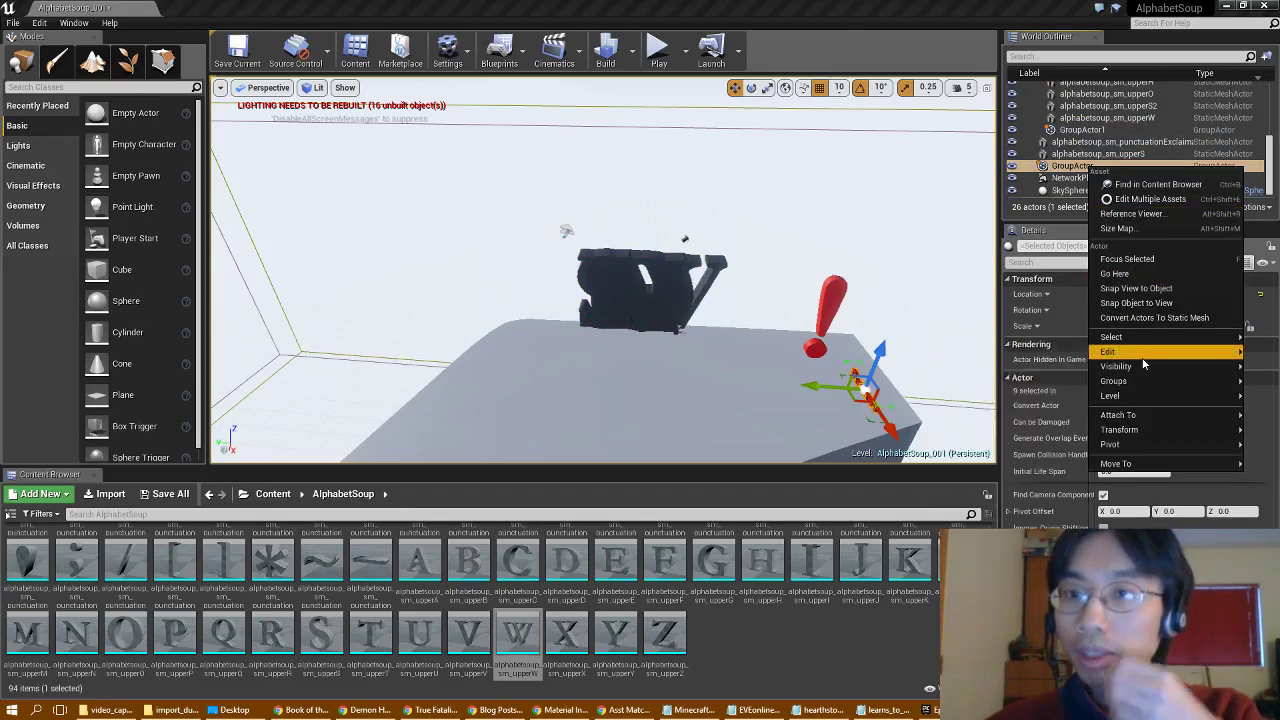
mouse_move(1100, 354)
click(1056, 410)
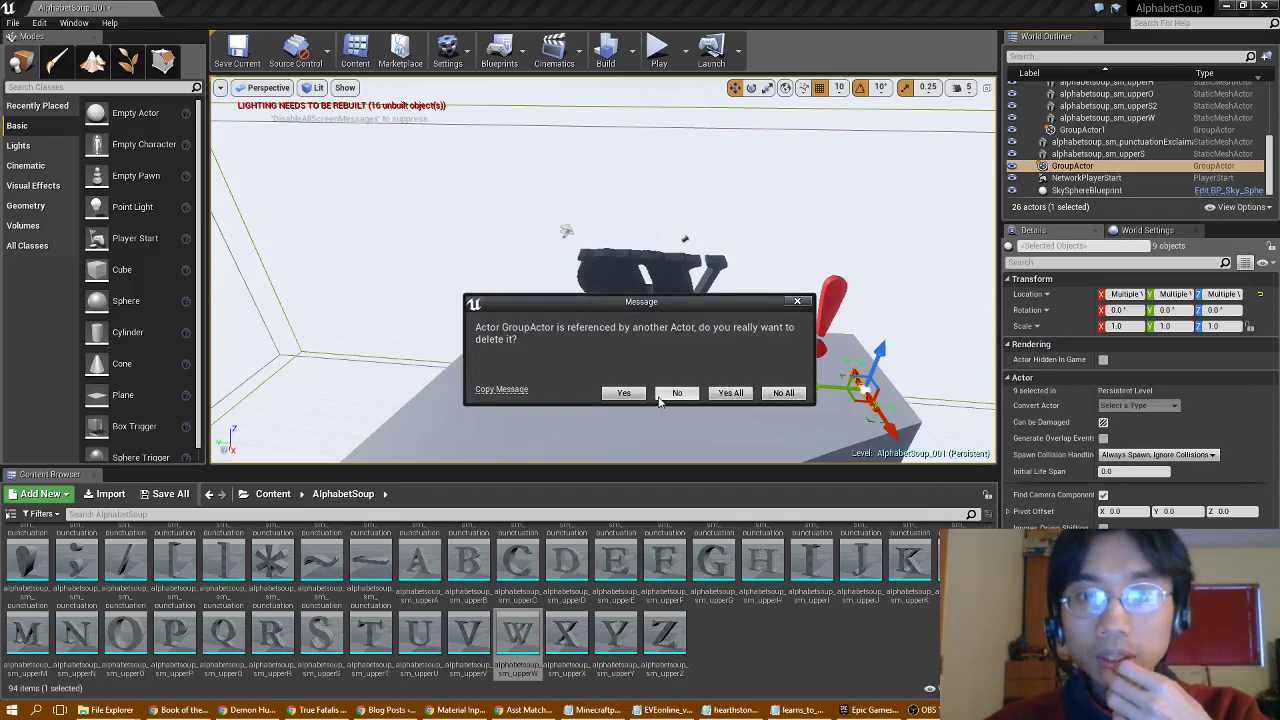
click(626, 395)
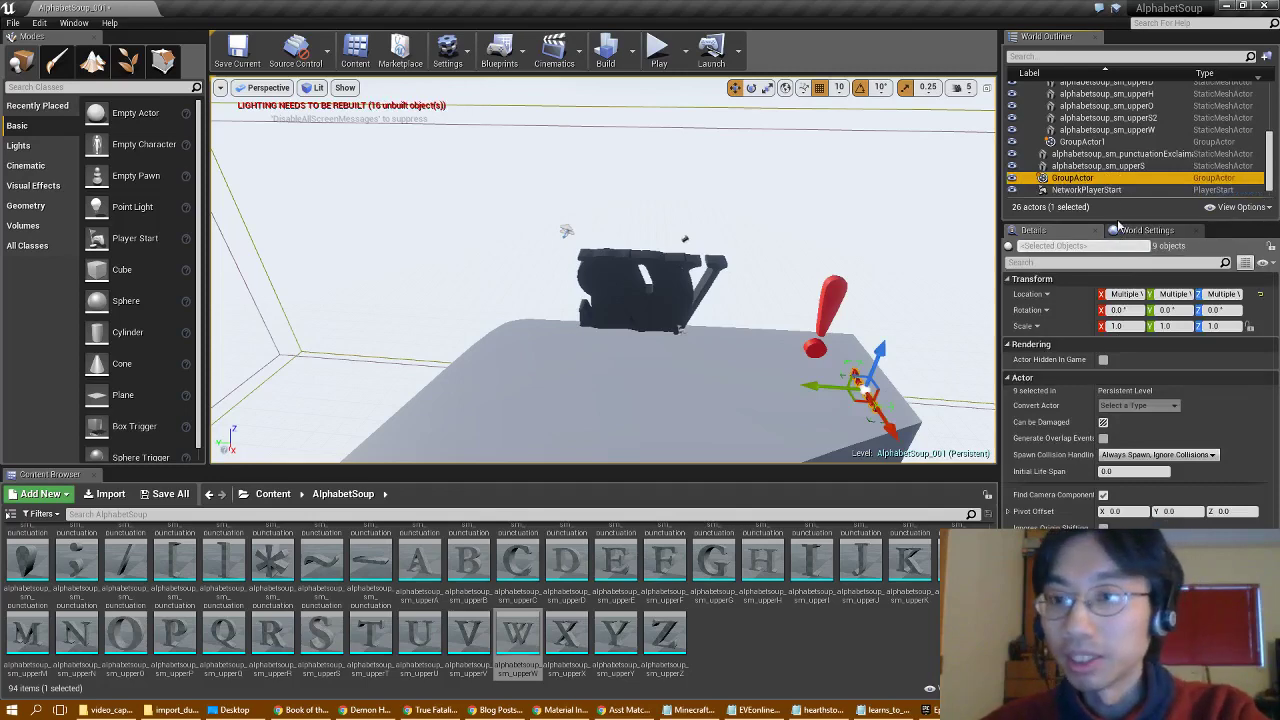
Ungroup the GroupActor that belongs to the small red letters
right_click(1106, 180)
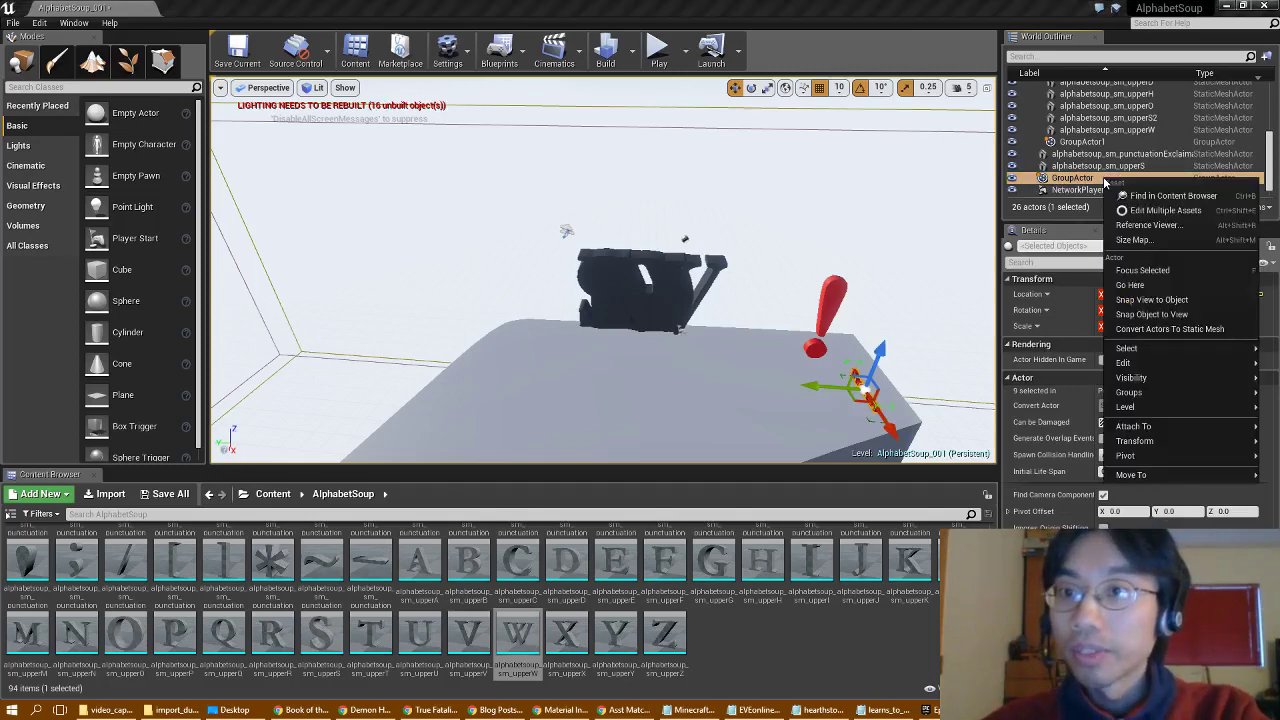
mouse_move(1146, 393)
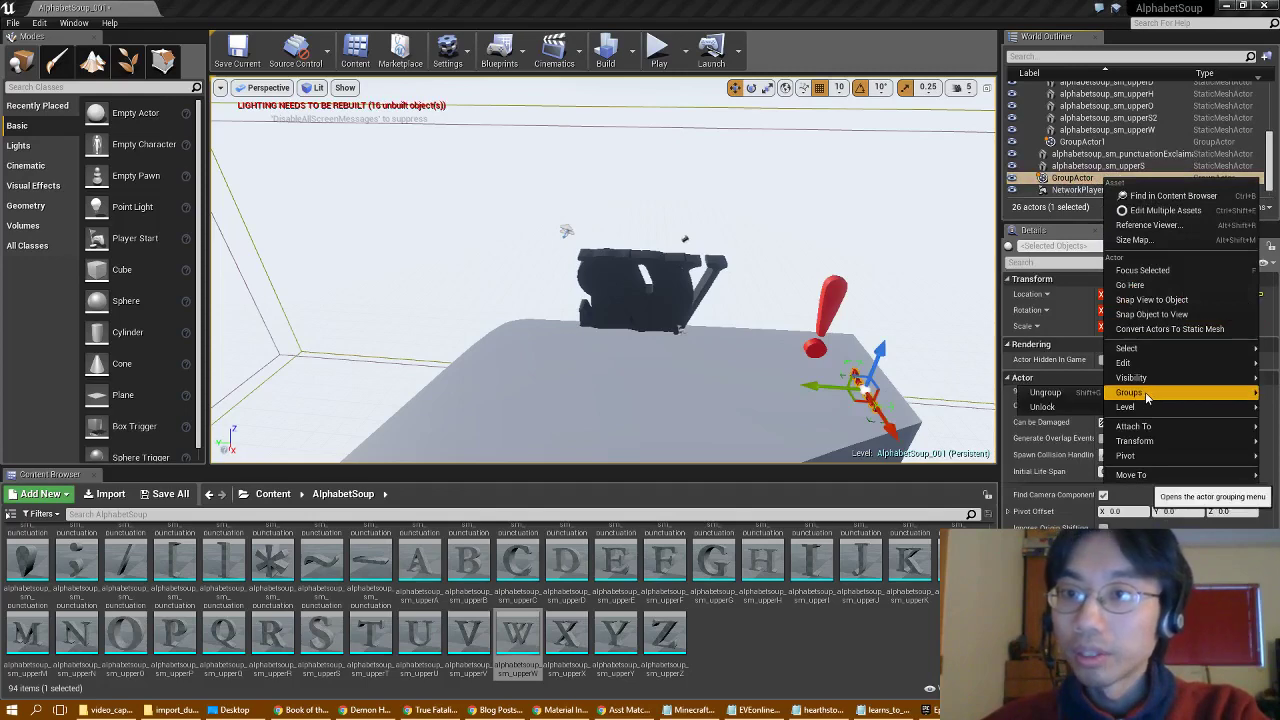
click(1074, 397)
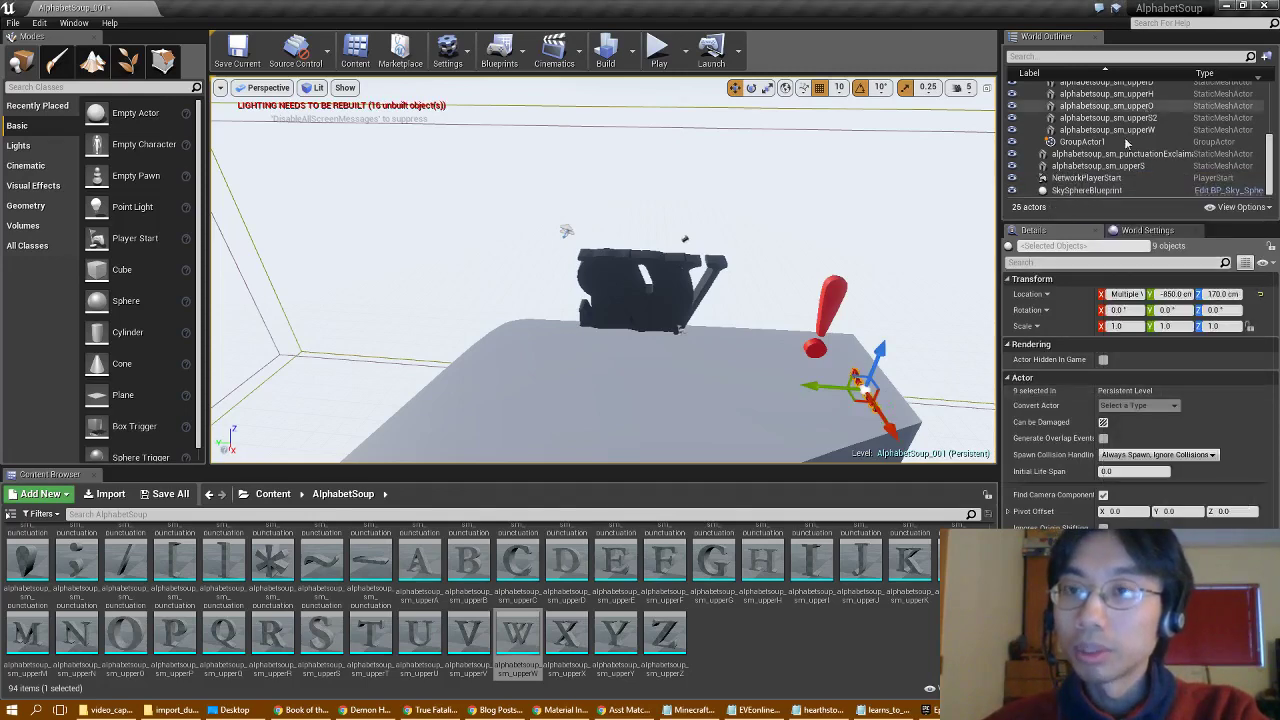
Ungroup GroupActor1 in the word_shadow folder so its six letters become separate actors
scroll(1116, 162, up, 2)
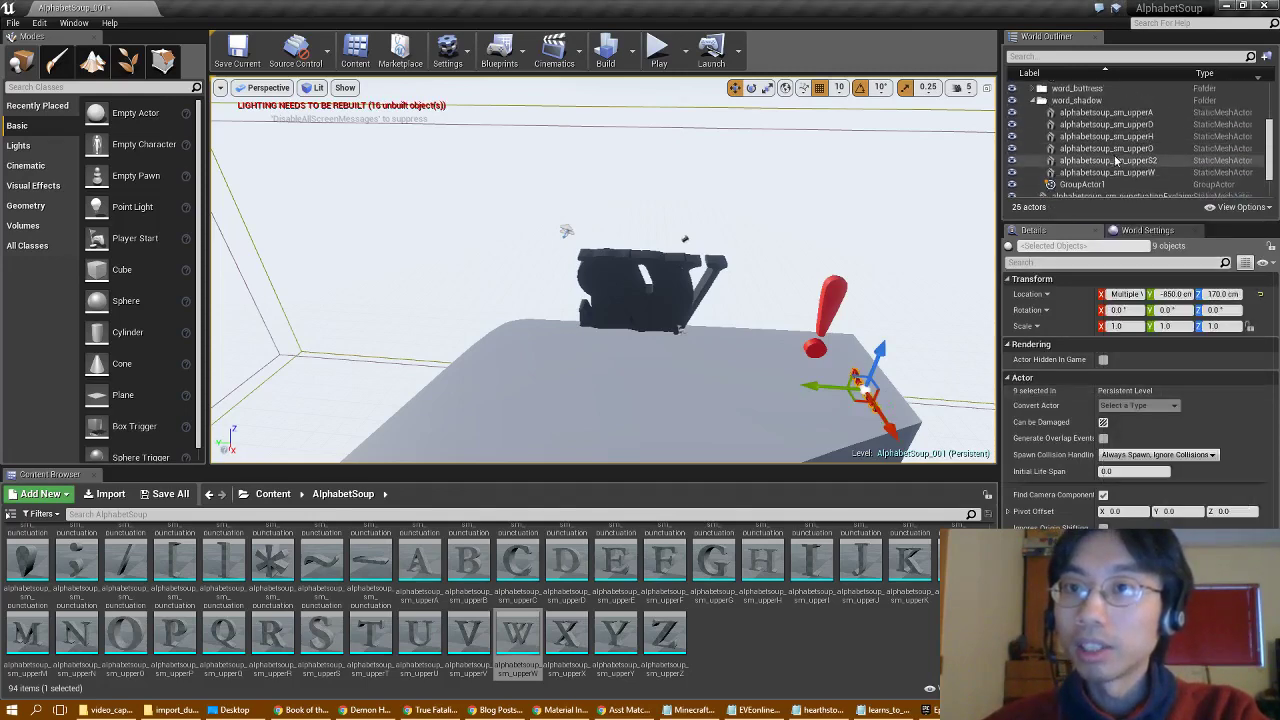
scroll(1116, 162, down, 1)
click(1110, 163)
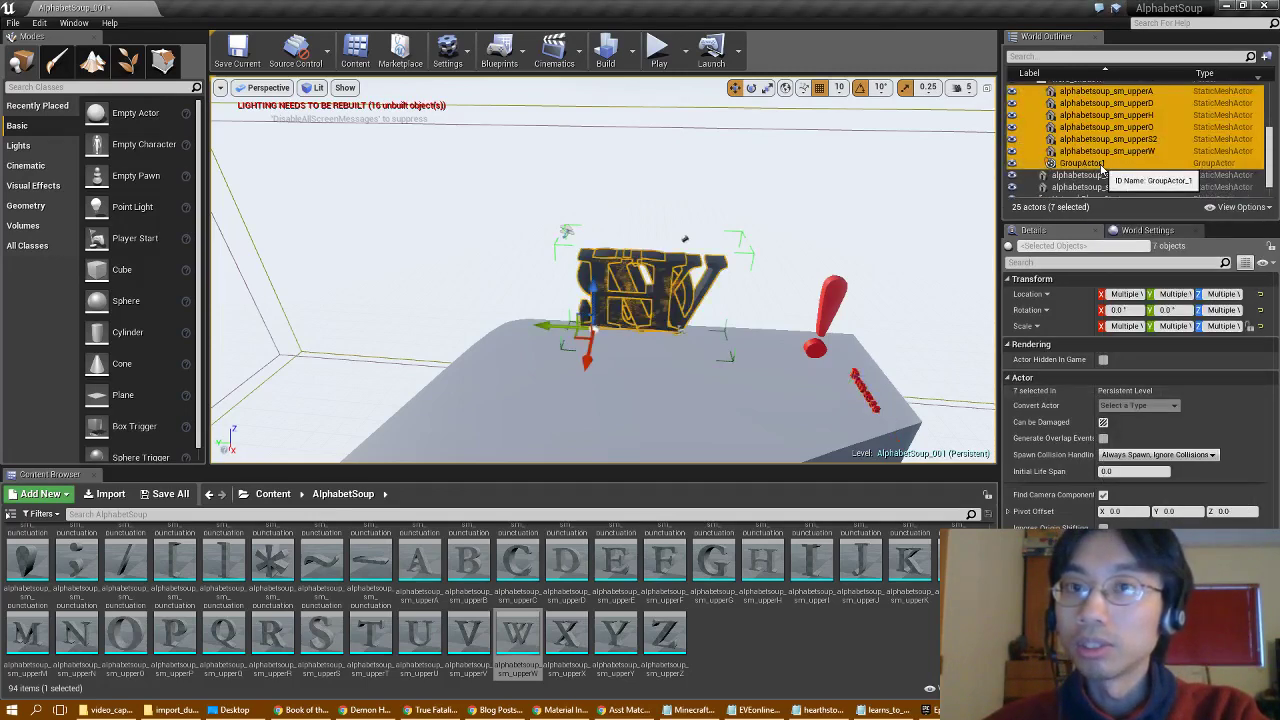
right_click(1105, 166)
mouse_move(1126, 351)
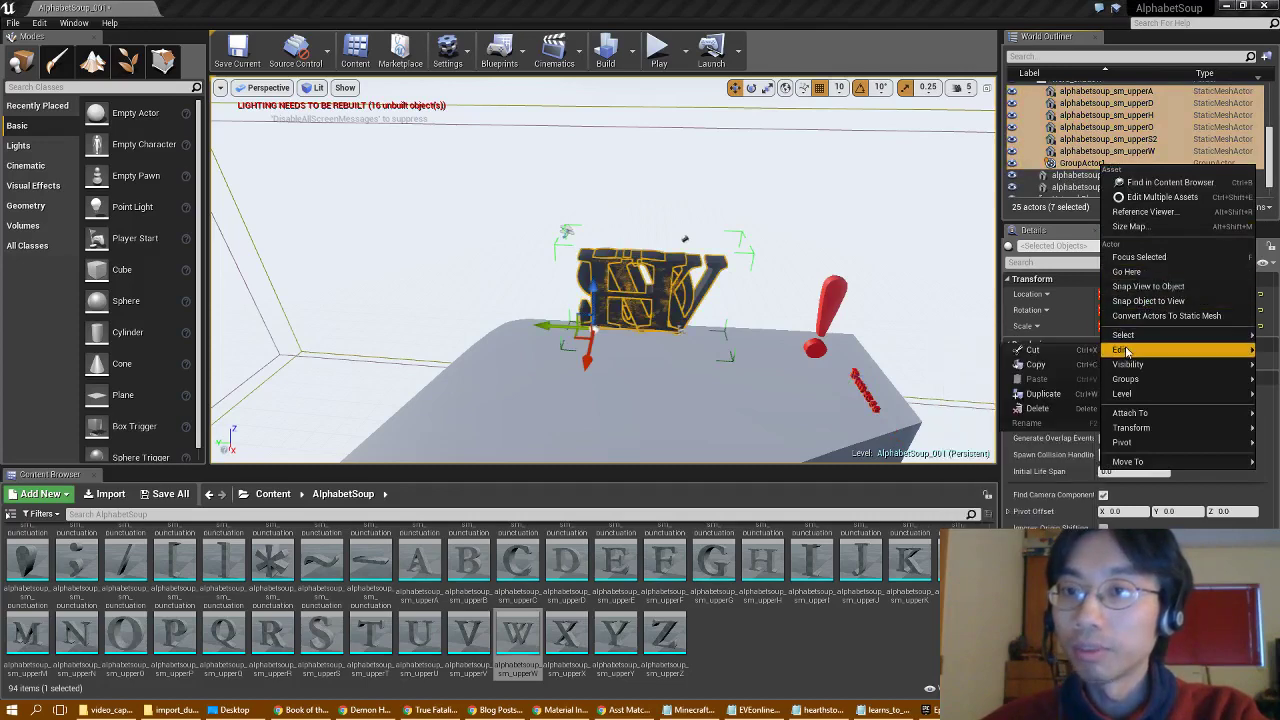
click(1090, 390)
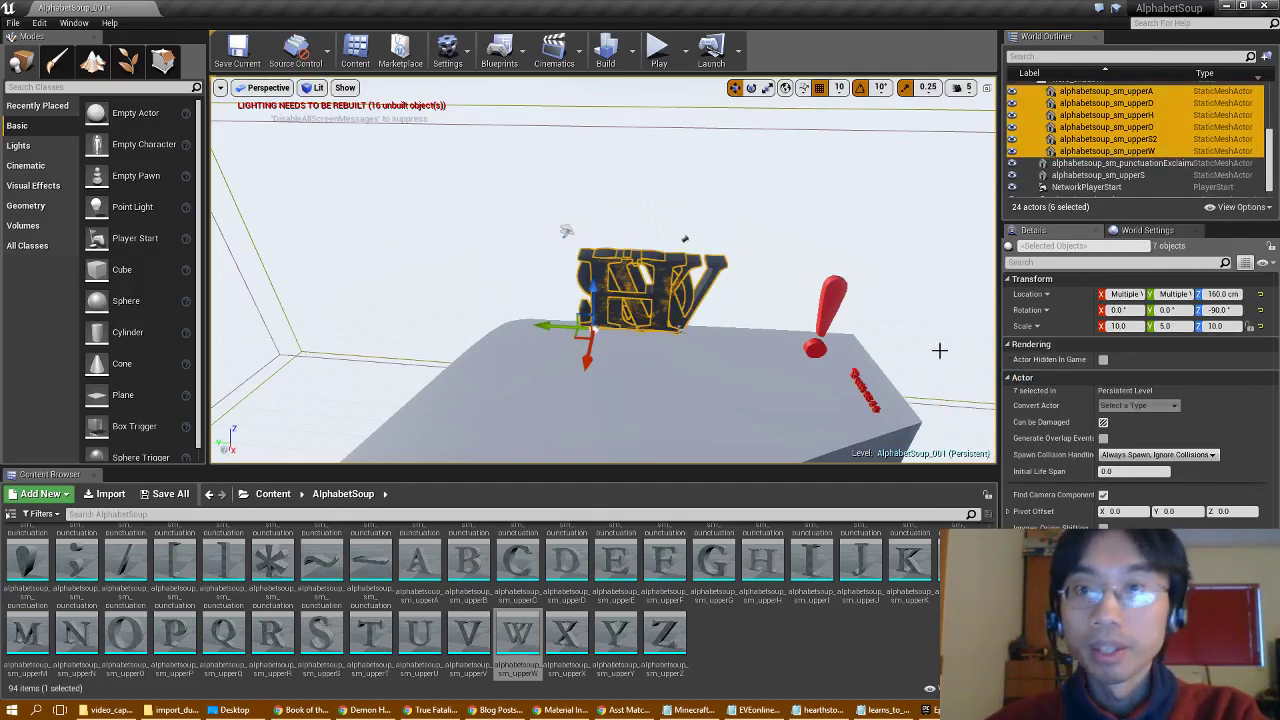
Spread the overlapping dark letters S, H and A along the Y axis, with H at Y about 757 cm and A at about 377 cm
scroll(1150, 150, up, 1)
click(1159, 161)
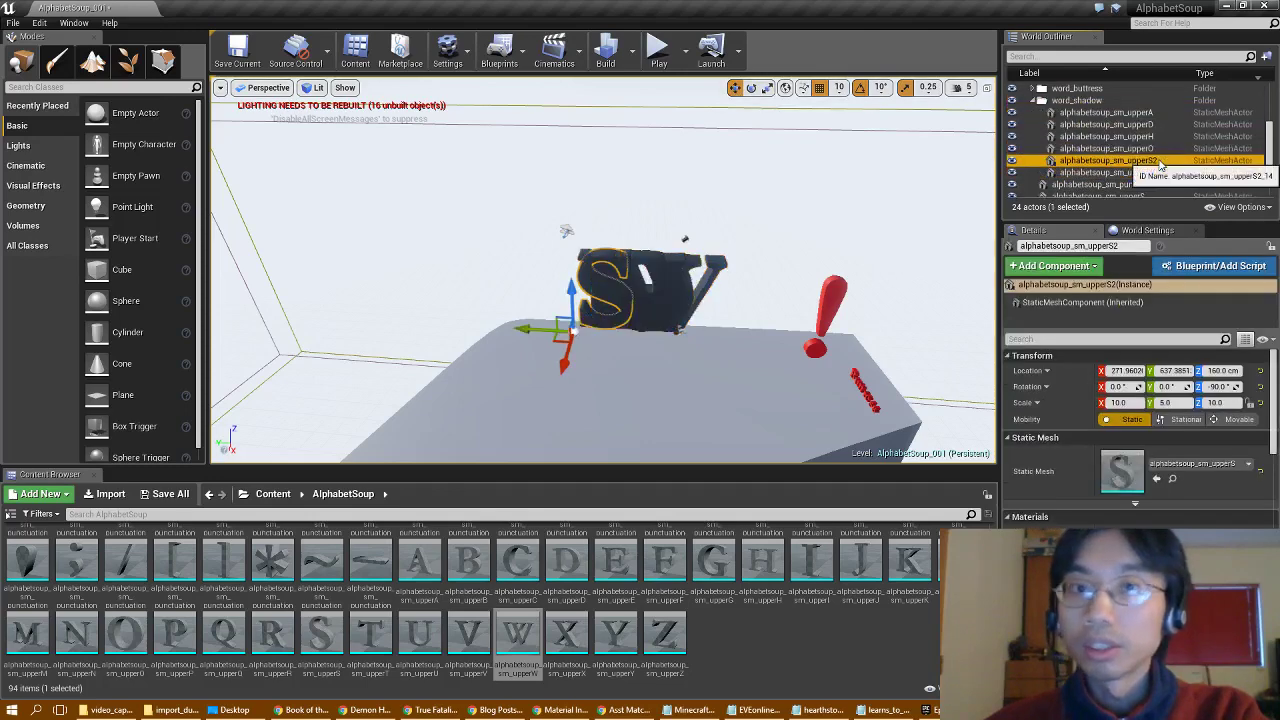
drag(529, 330, 472, 331)
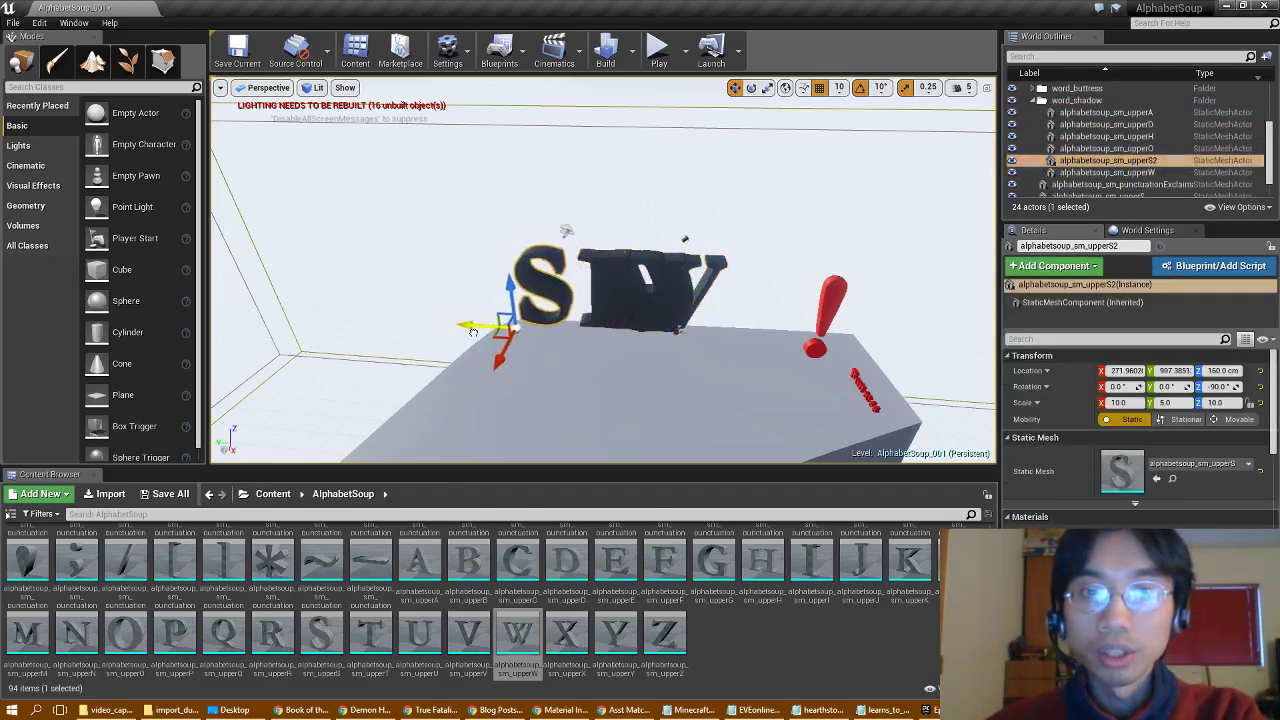
click(1115, 136)
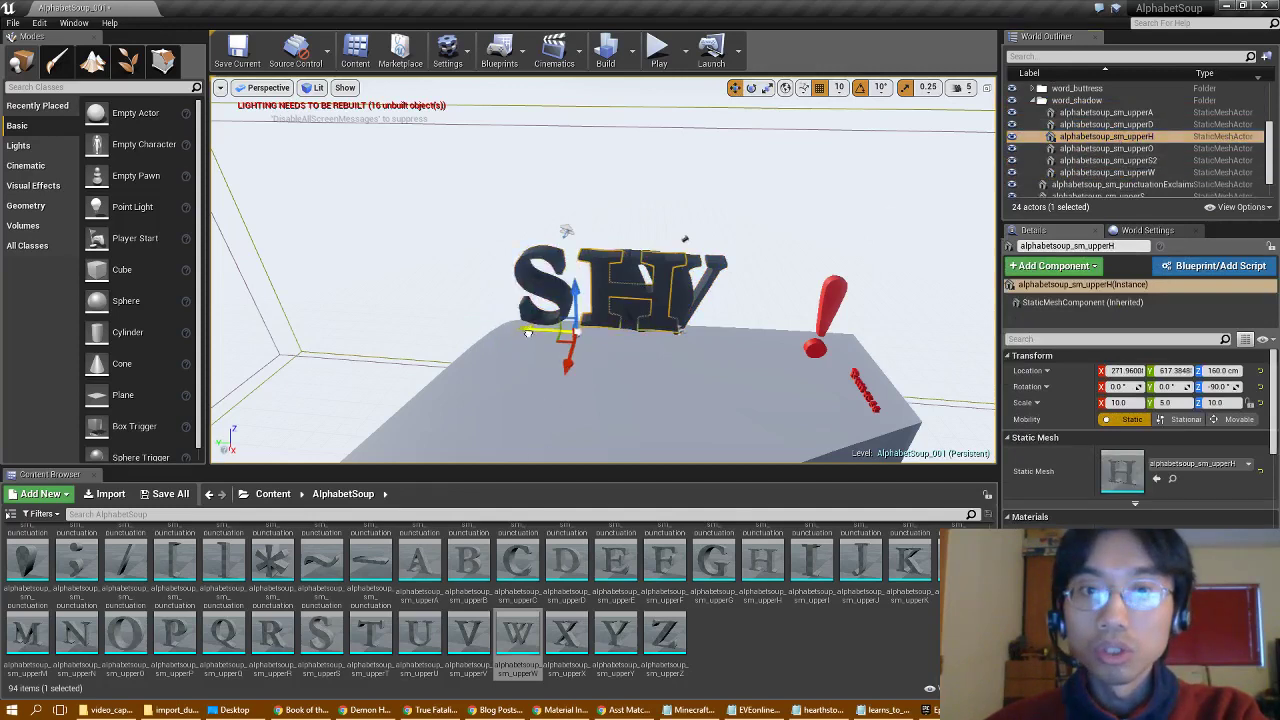
drag(529, 333, 507, 333)
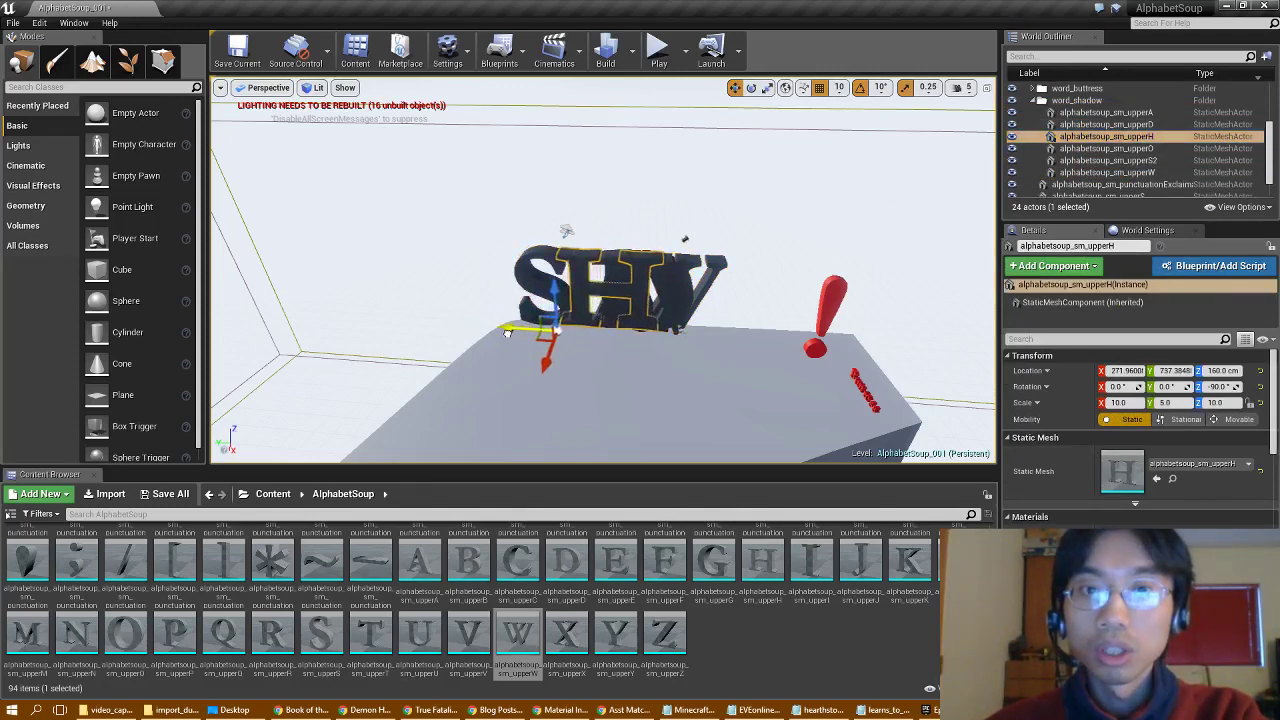
click(1105, 112)
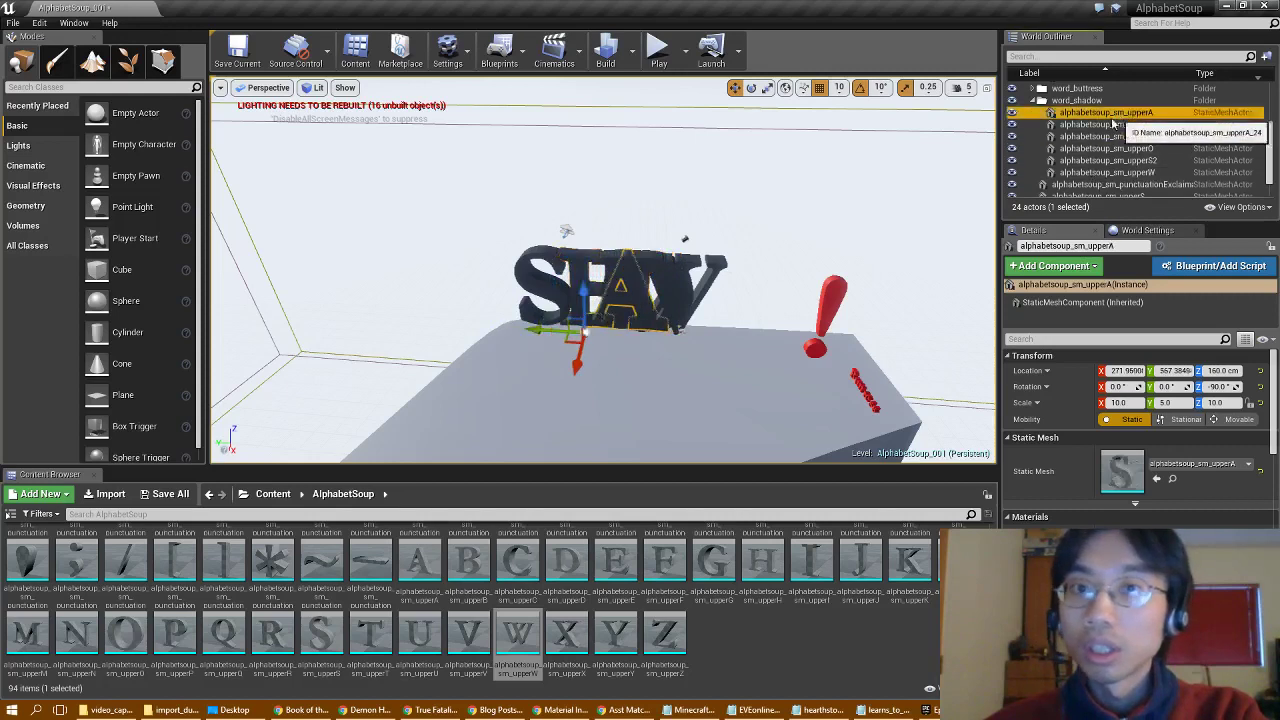
drag(535, 330, 574, 337)
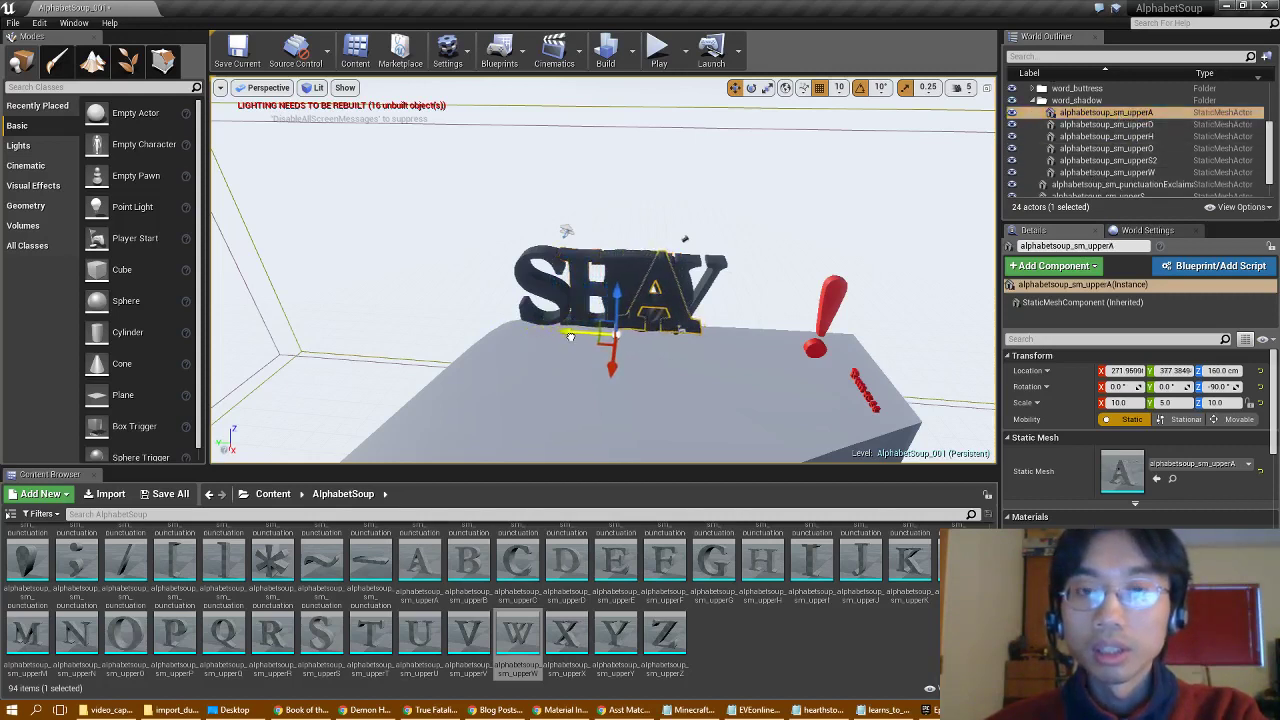
Move the letters S and H together along the Y axis, well clear of the remaining overlapping letters
click(1159, 138)
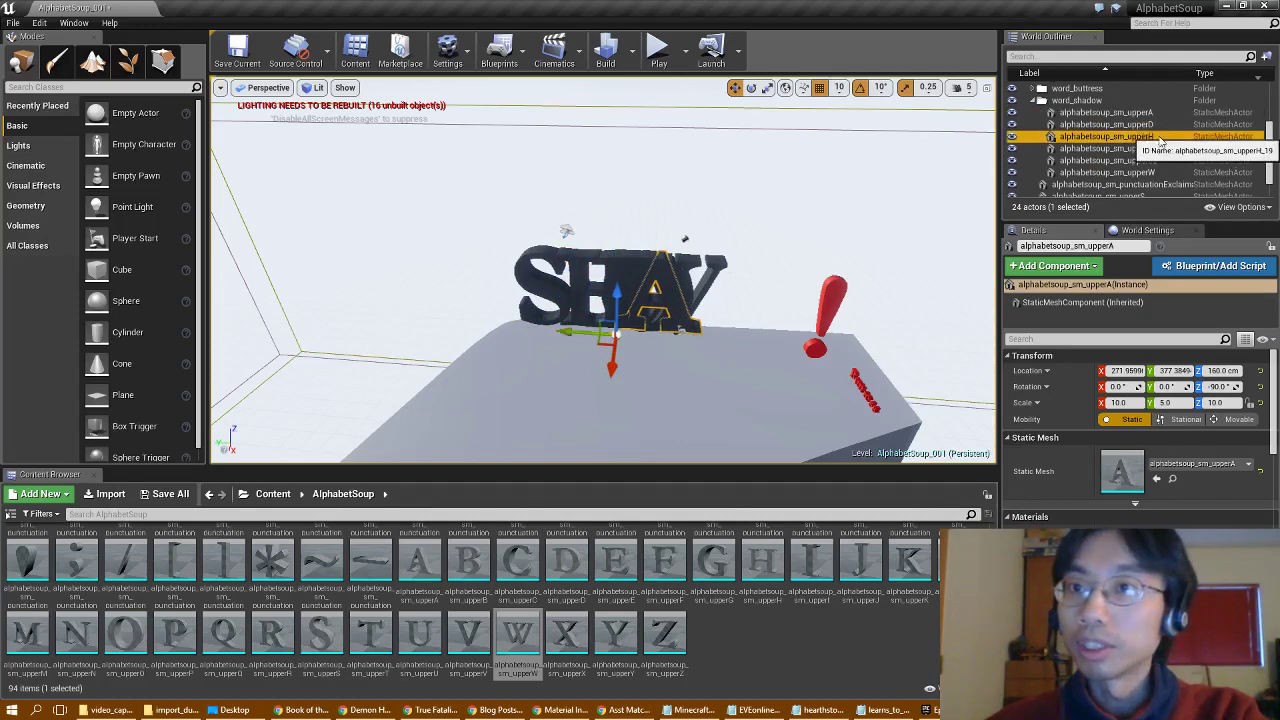
shift+click(1163, 161)
click(1157, 149)
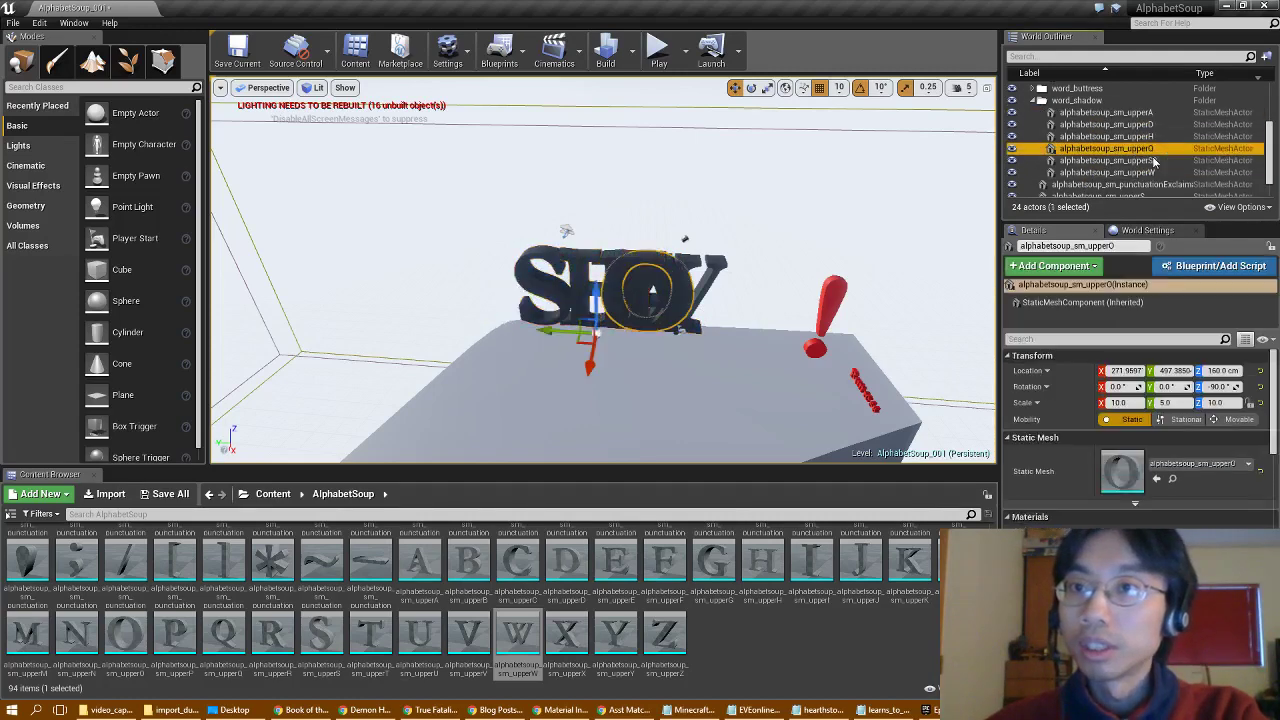
click(1155, 161)
ctrl+click(1157, 138)
drag(503, 326, 303, 320)
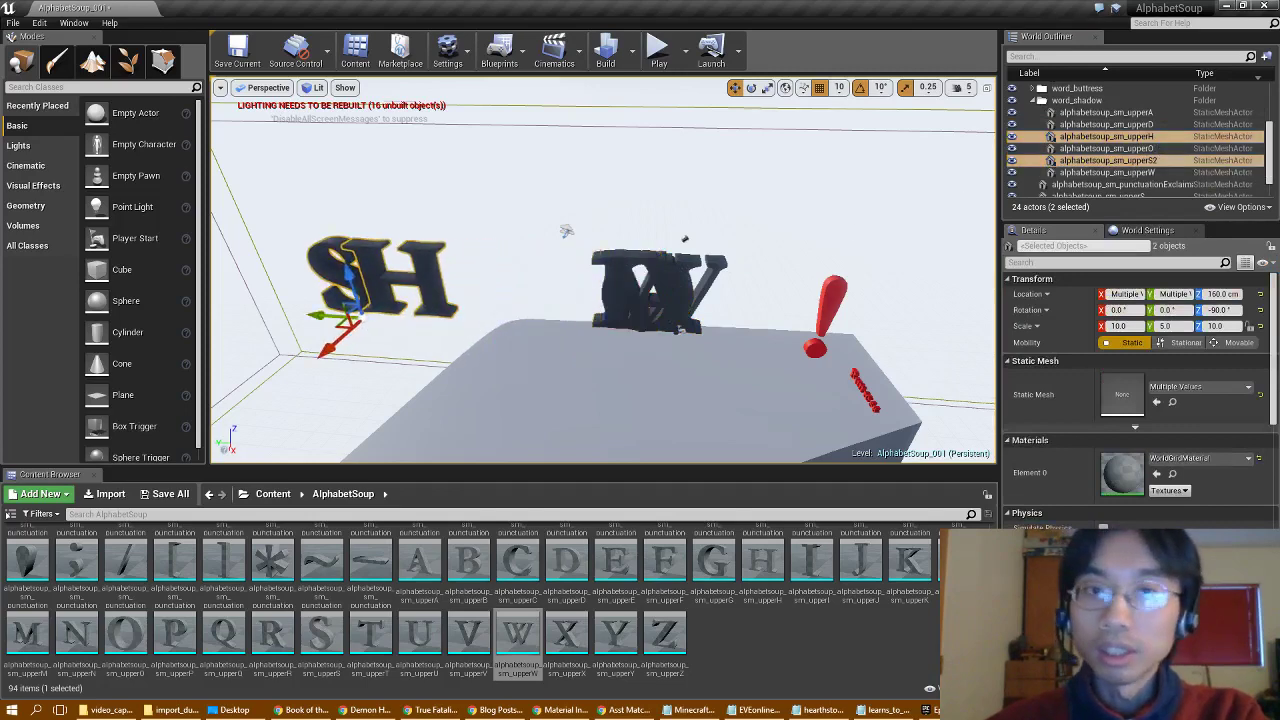
Line up the letters A and D after the H, with A at Y about 1557 cm and D at Y about 1217 cm
right_drag(700, 350, 608, 350)
click(1085, 113)
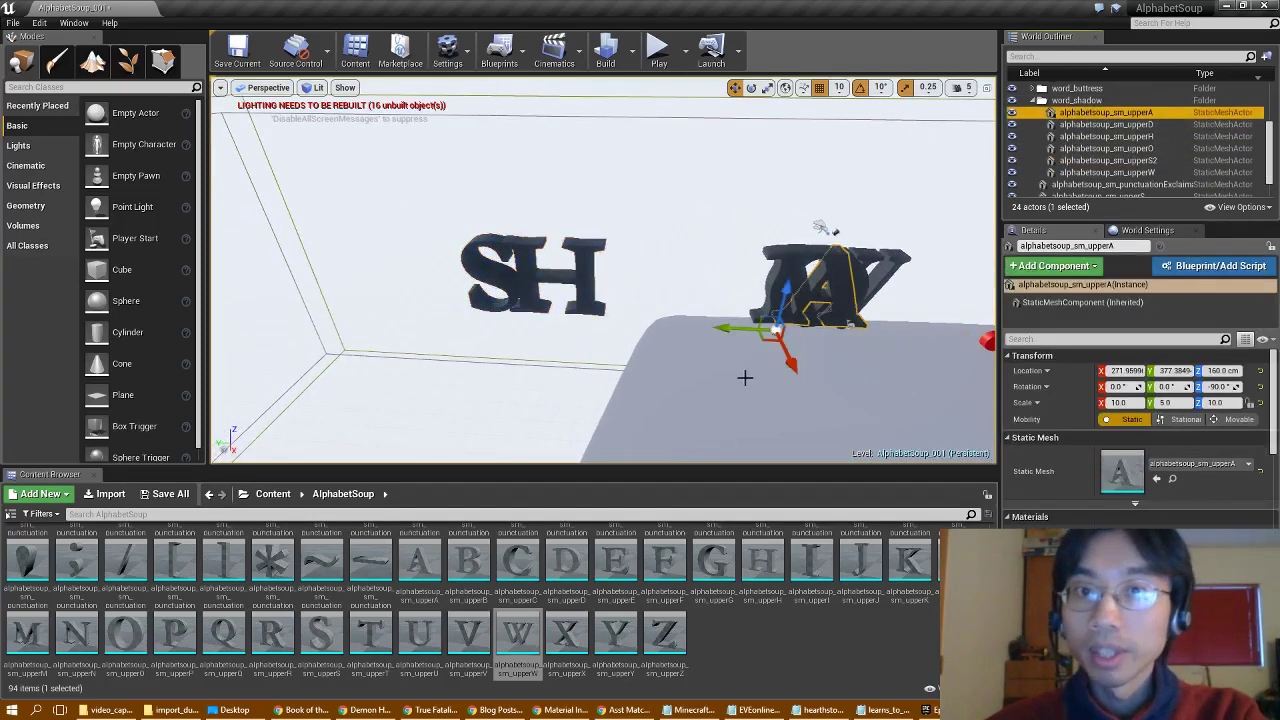
drag(733, 328, 537, 352)
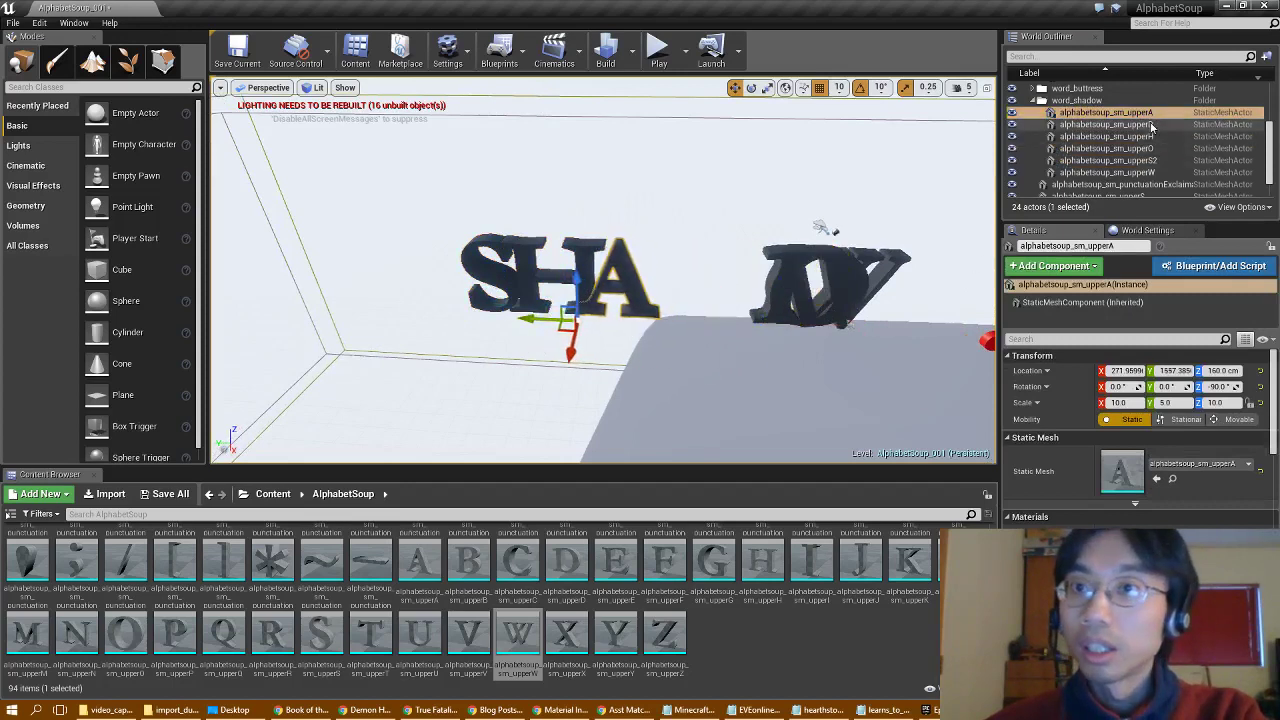
click(1106, 124)
drag(705, 329, 593, 343)
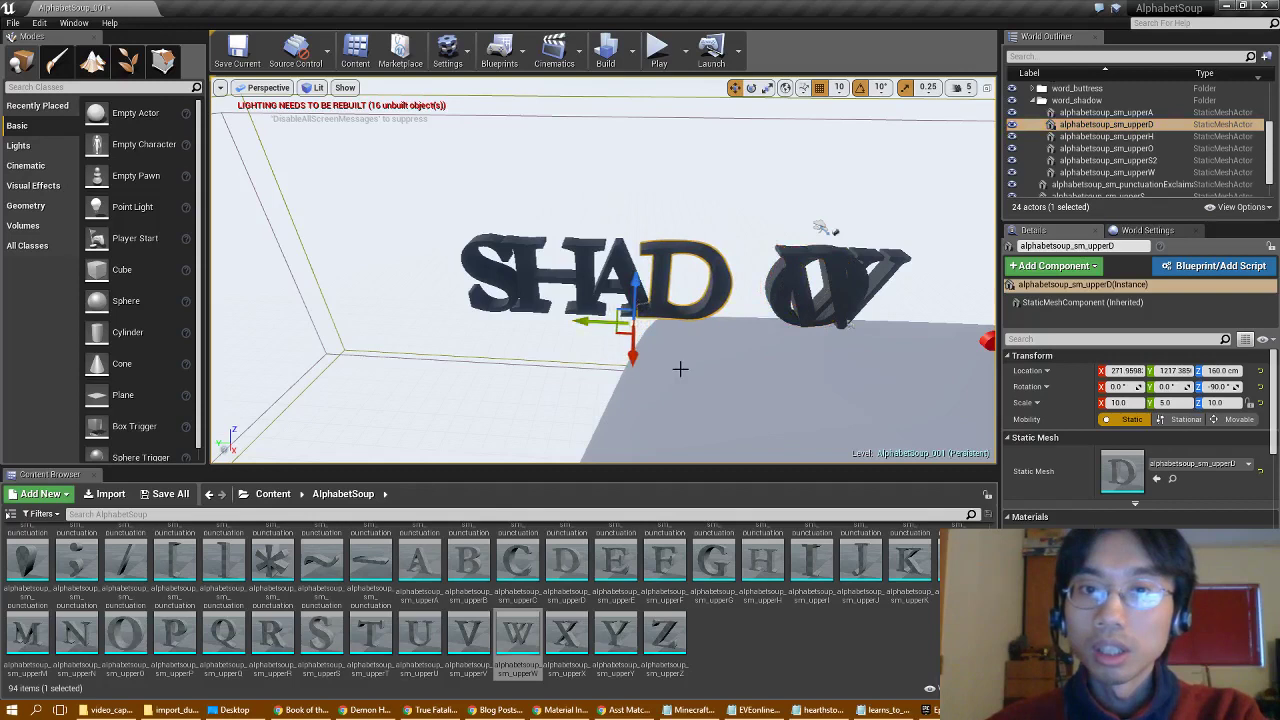
Complete the word SHADOW by moving the O to Y about 797 cm and the W to Y about 407 cm
click(1124, 149)
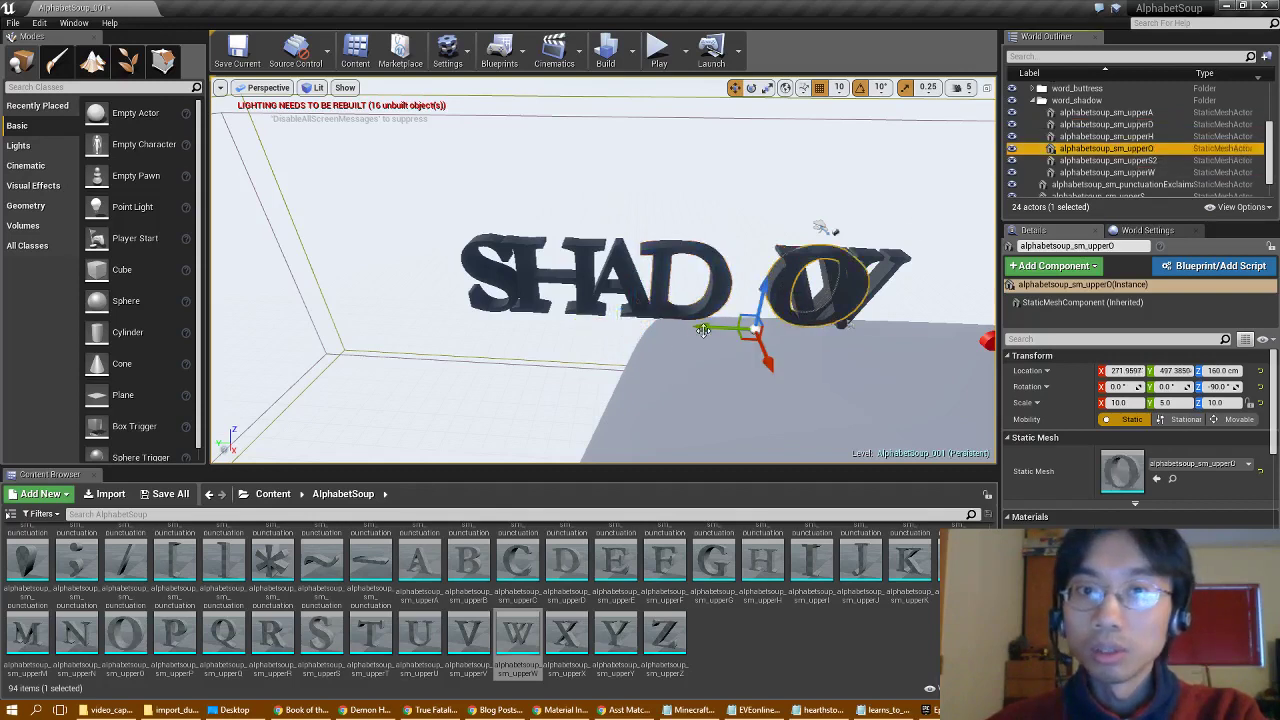
drag(703, 330, 650, 331)
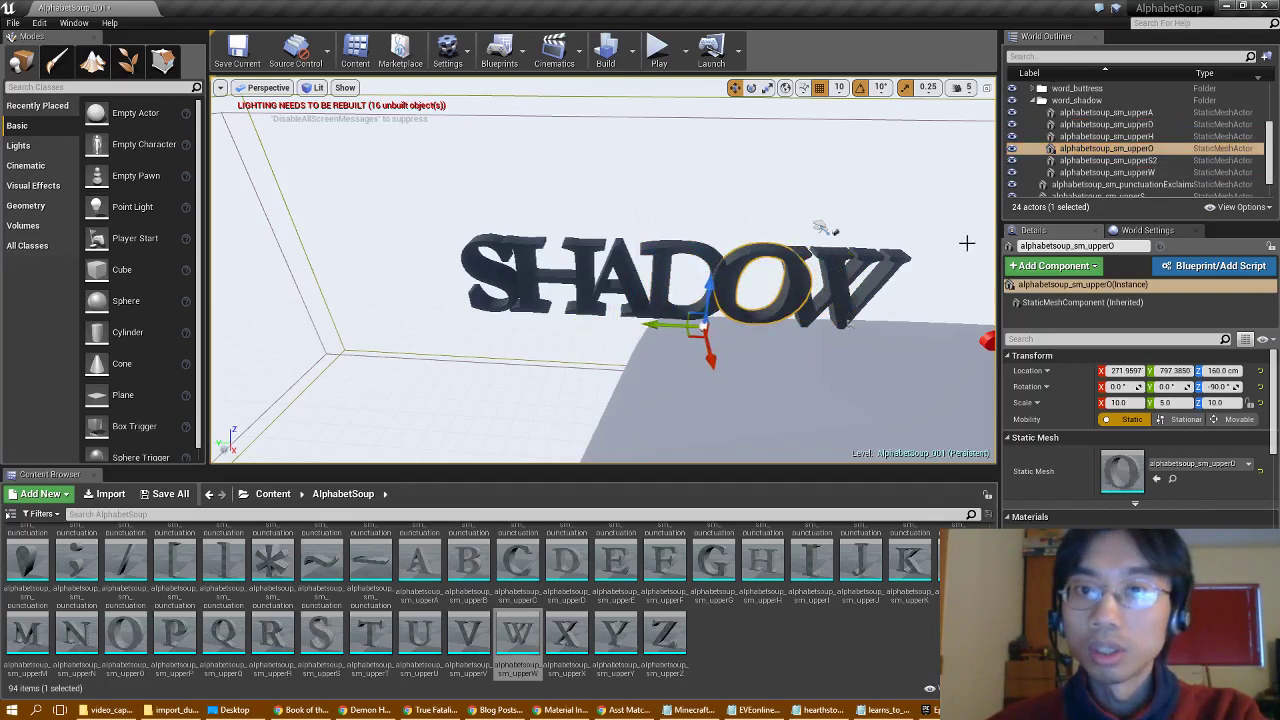
click(1106, 172)
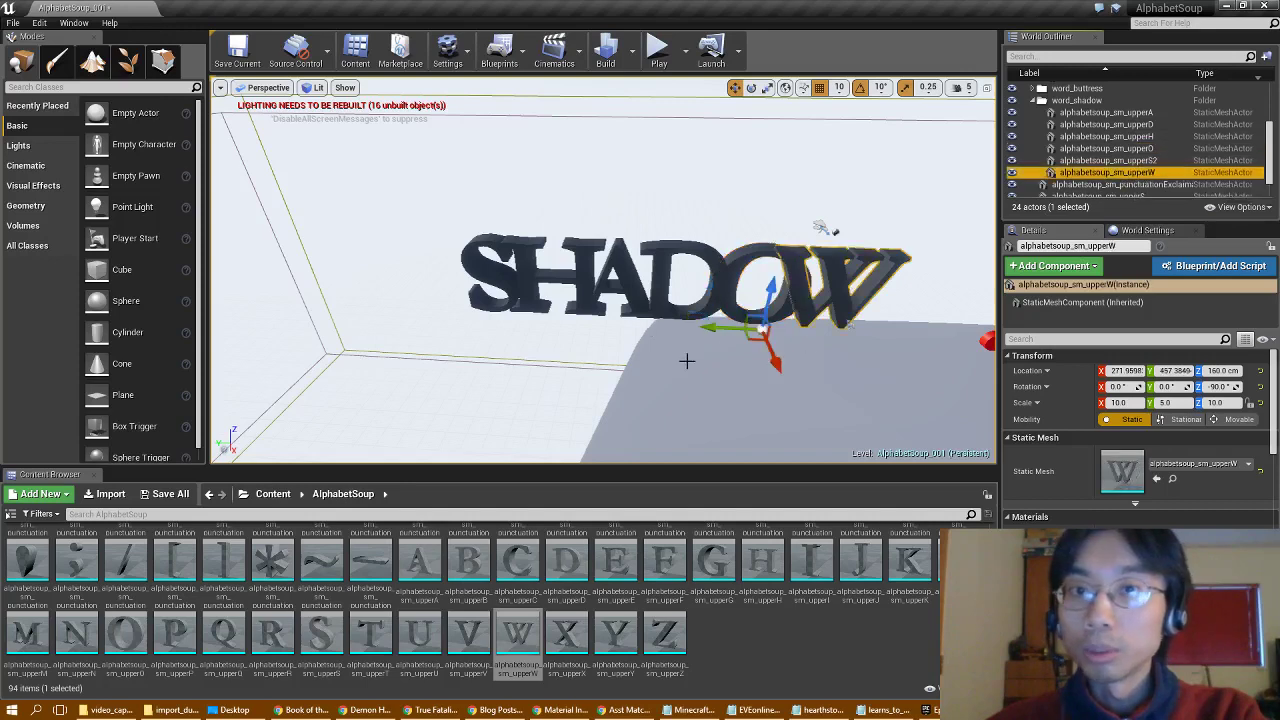
drag(709, 330, 721, 333)
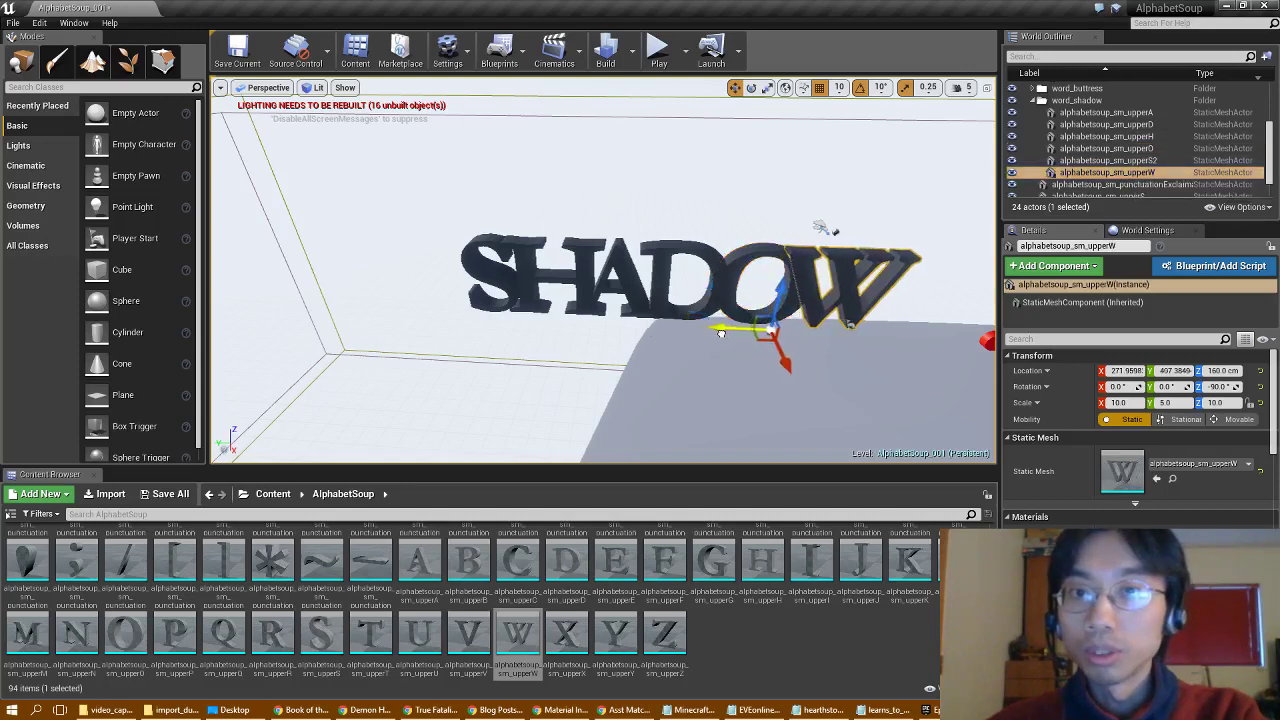
Select all six SHADOW letters and slide the word along the Y axis onto the block, with the H at Y about 1007 cm
shift+click(1106, 112)
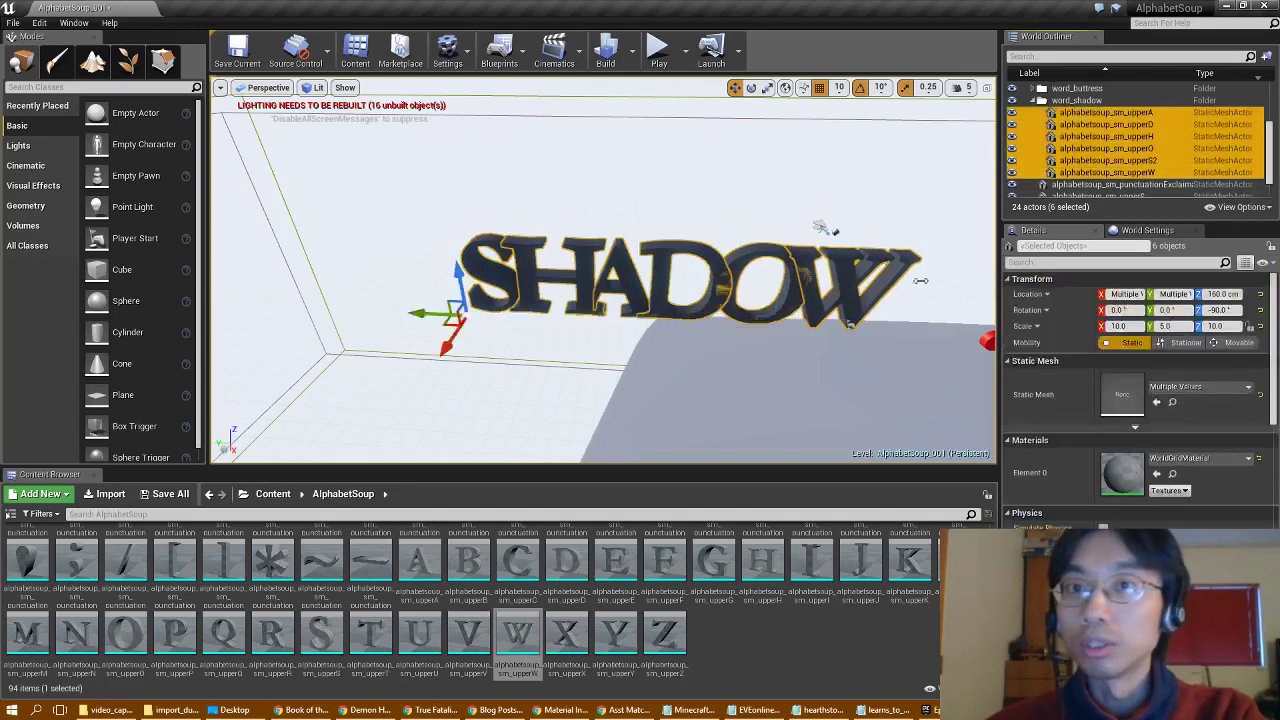
drag(412, 313, 620, 349)
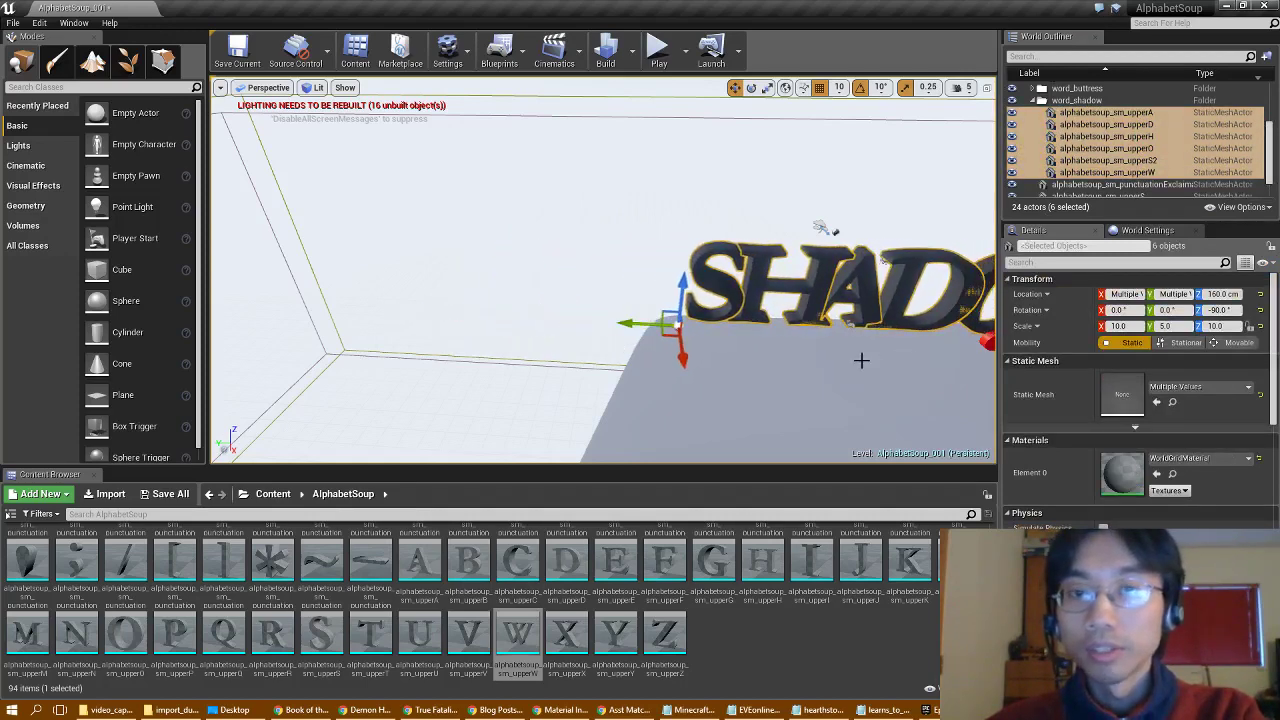
mouse_move(763, 348)
right_down()
mouse_move(790, 350)
mouse_move(763, 348)
right_up()
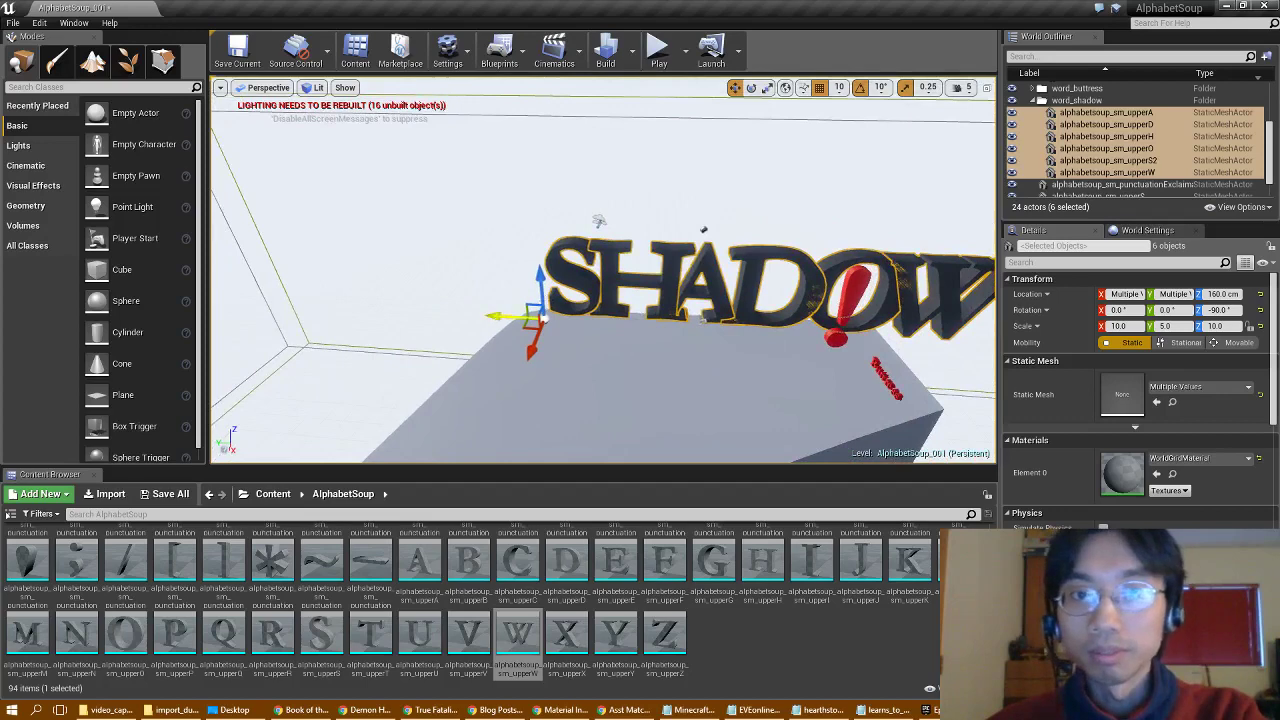
drag(500, 317, 453, 321)
mouse_move(586, 351)
right_down()
mouse_move(600, 340)
mouse_move(730, 360)
mouse_move(733, 400)
mouse_move(680, 410)
mouse_move(600, 385)
mouse_move(588, 360)
right_up()
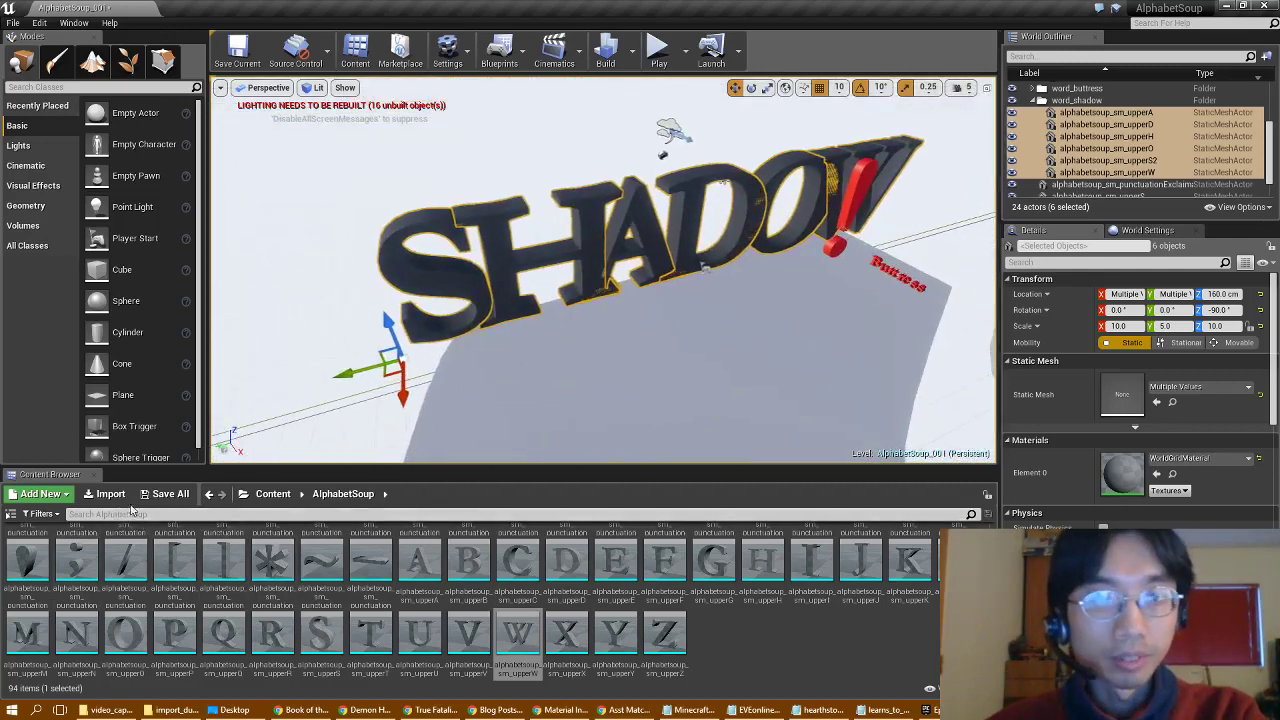
Apply the M_Black material from the Materials_experiments folder to each of the six SHADOW letters
click(273, 494)
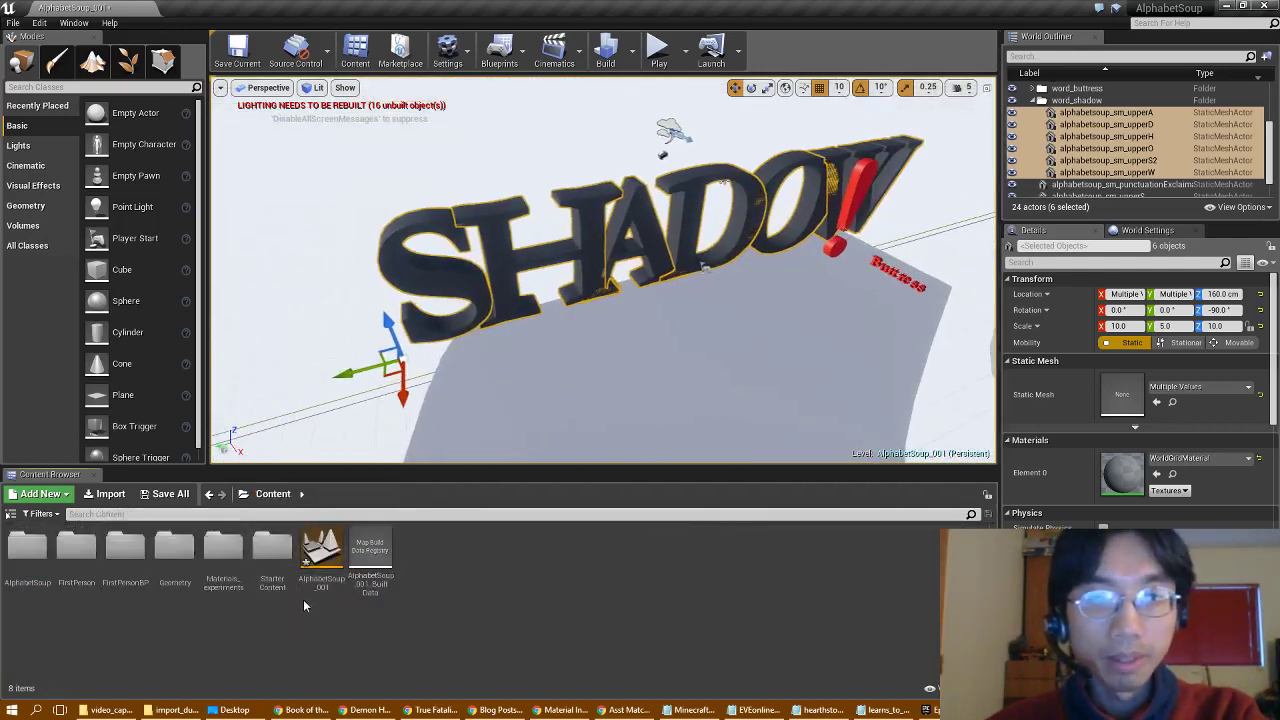
double_click(232, 552)
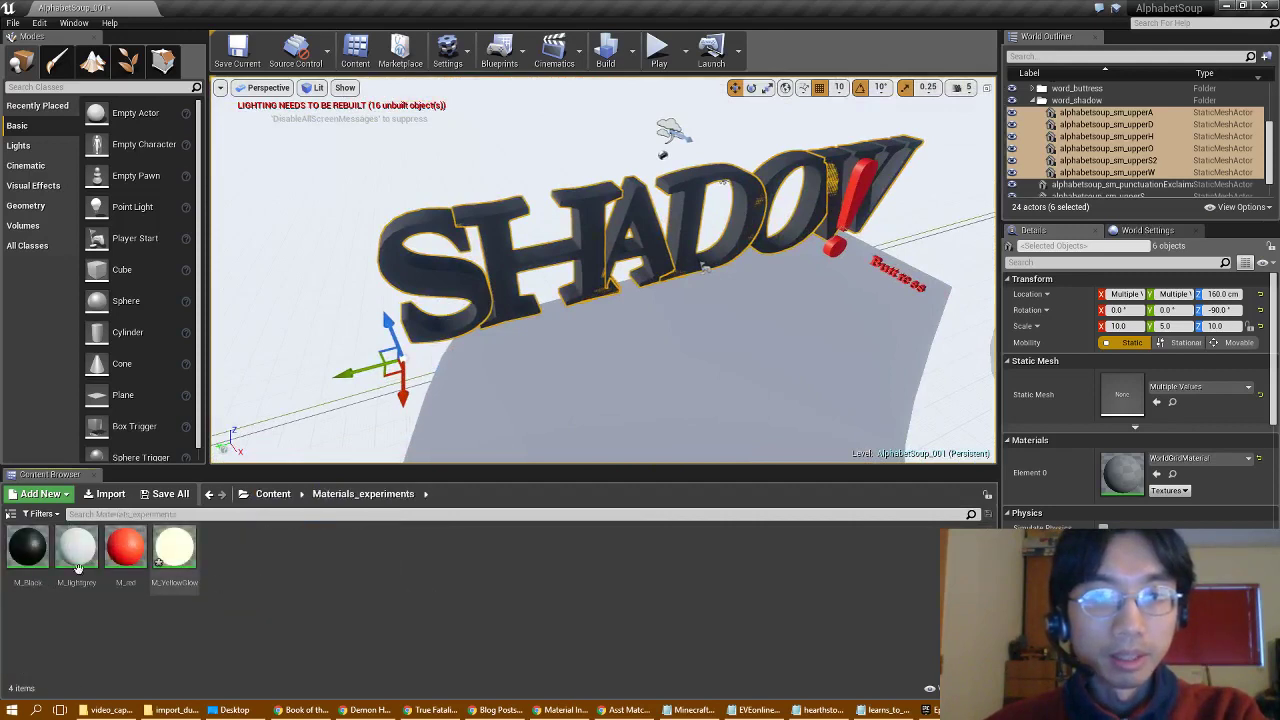
drag(296, 428, 452, 306)
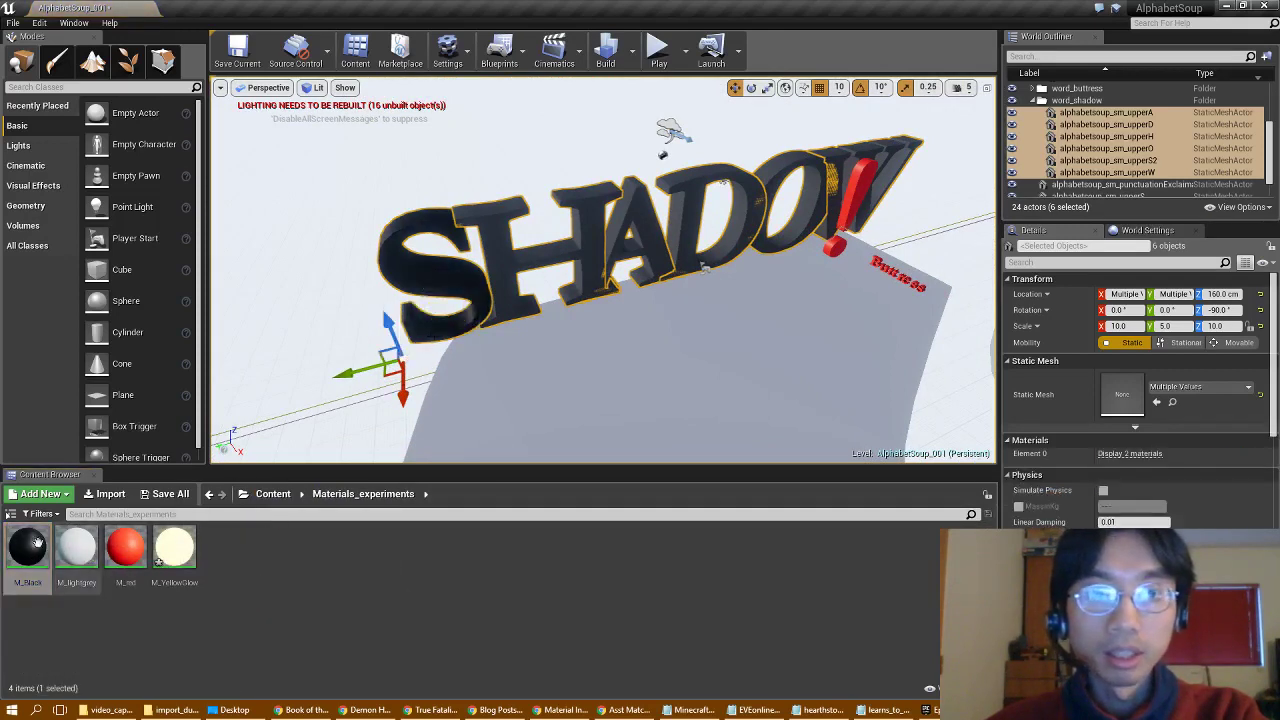
drag(37, 543, 495, 249)
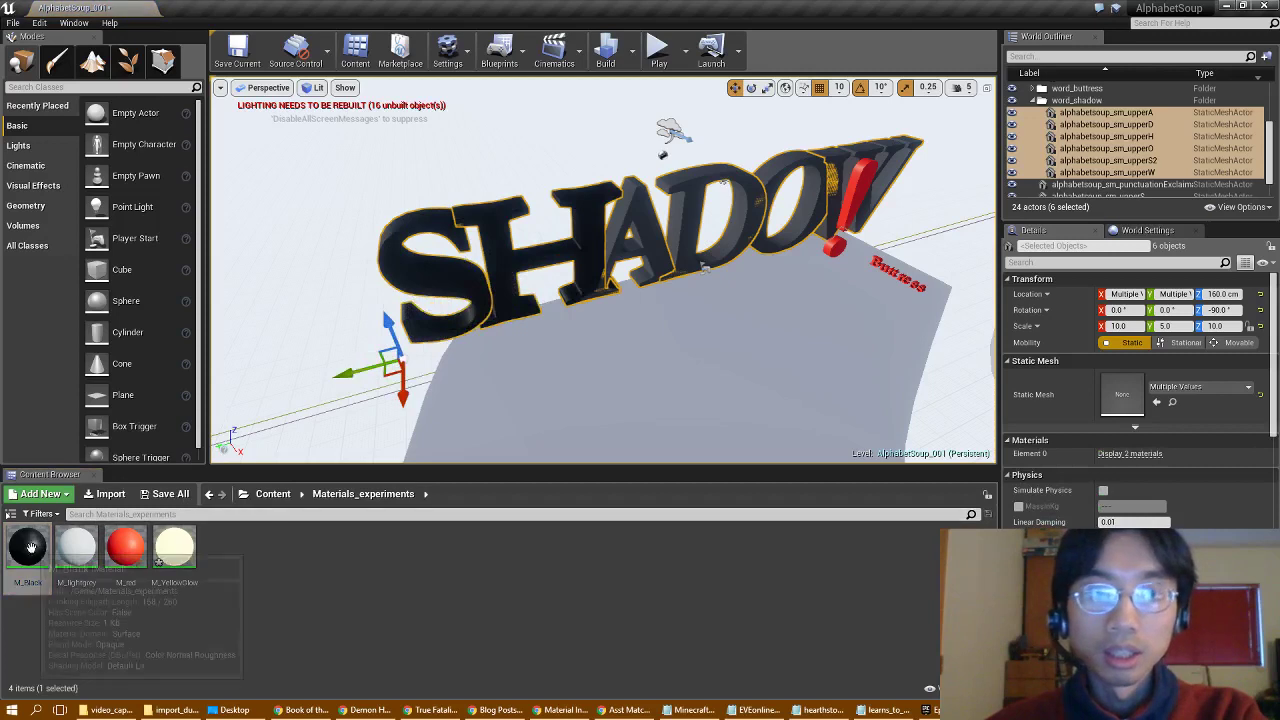
drag(31, 546, 668, 248)
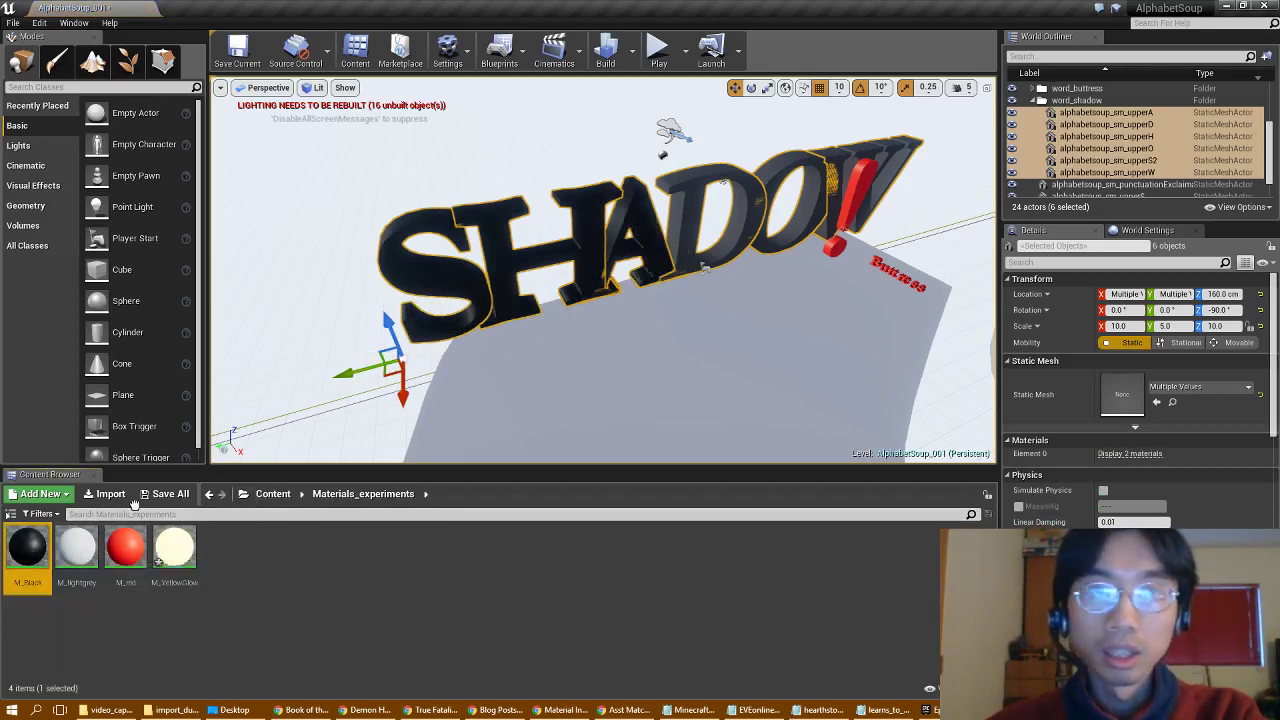
drag(38, 541, 805, 200)
drag(33, 557, 859, 152)
right_drag(791, 317, 665, 328)
Look through the physics and collision settings of the SHADOW letters
scroll(1120, 437, down, 6)
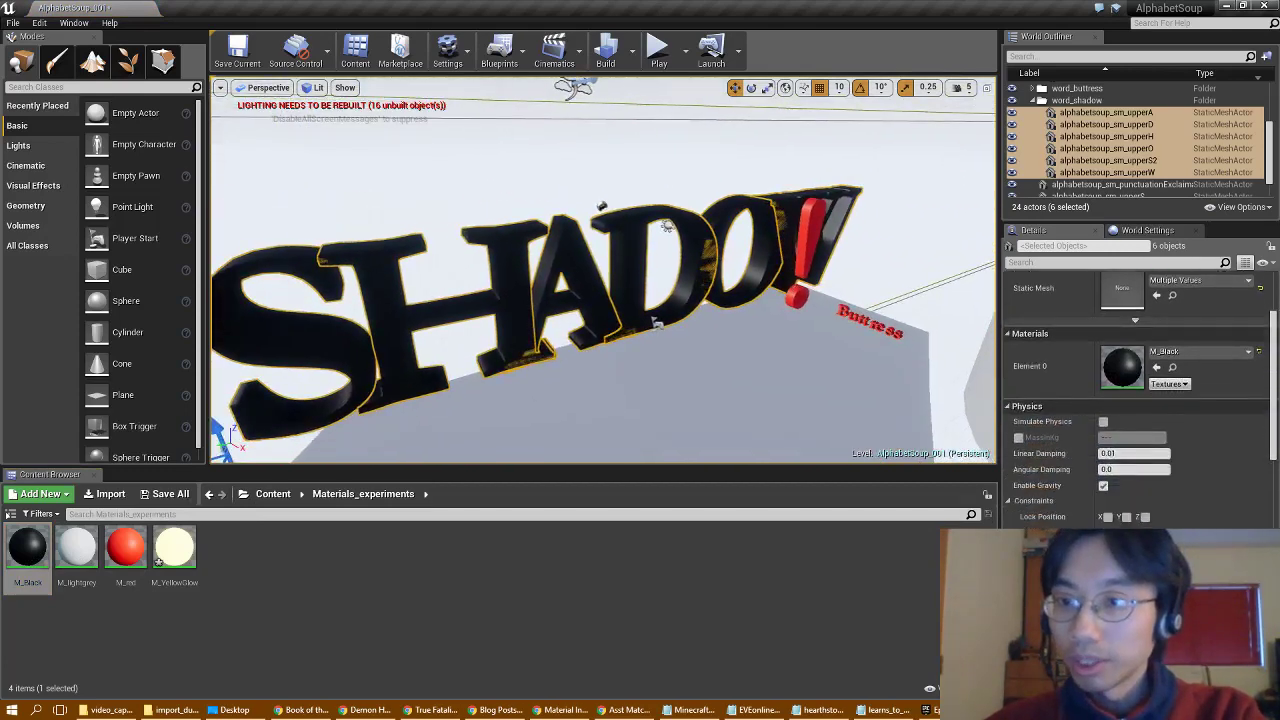
scroll(1120, 437, down, 3)
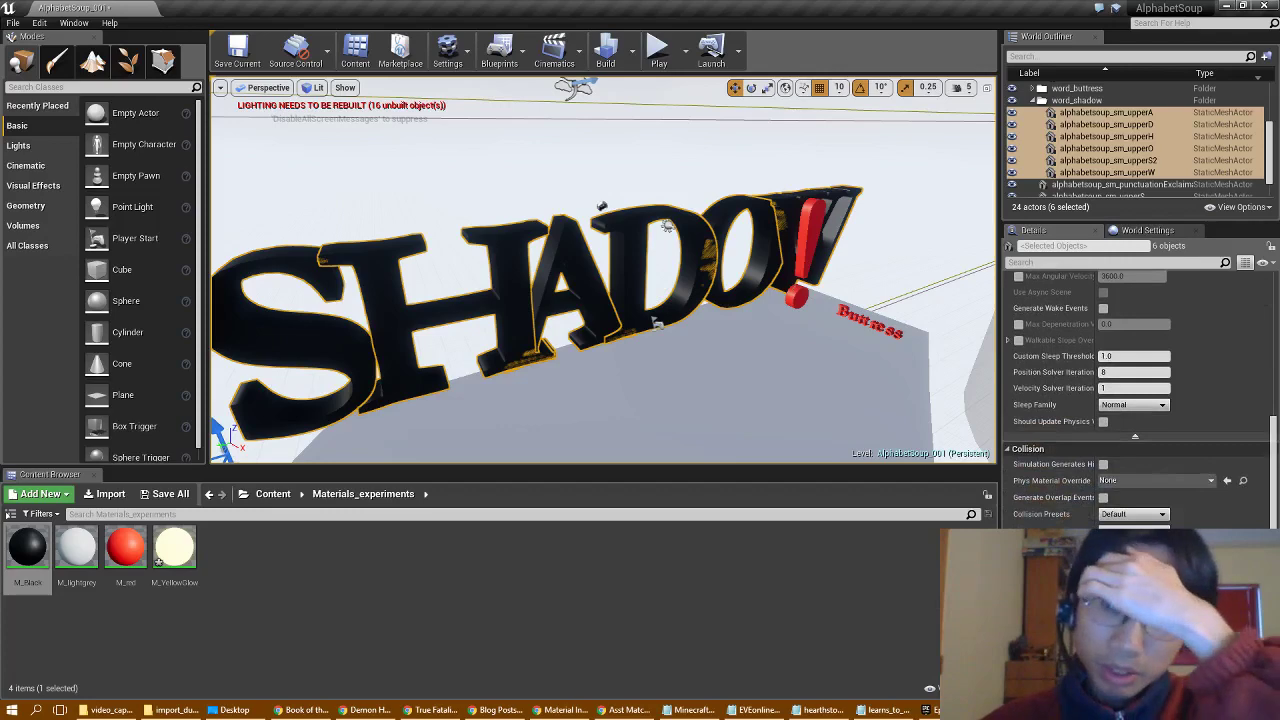
scroll(1135, 400, up, 6)
scroll(1135, 400, up, 3)
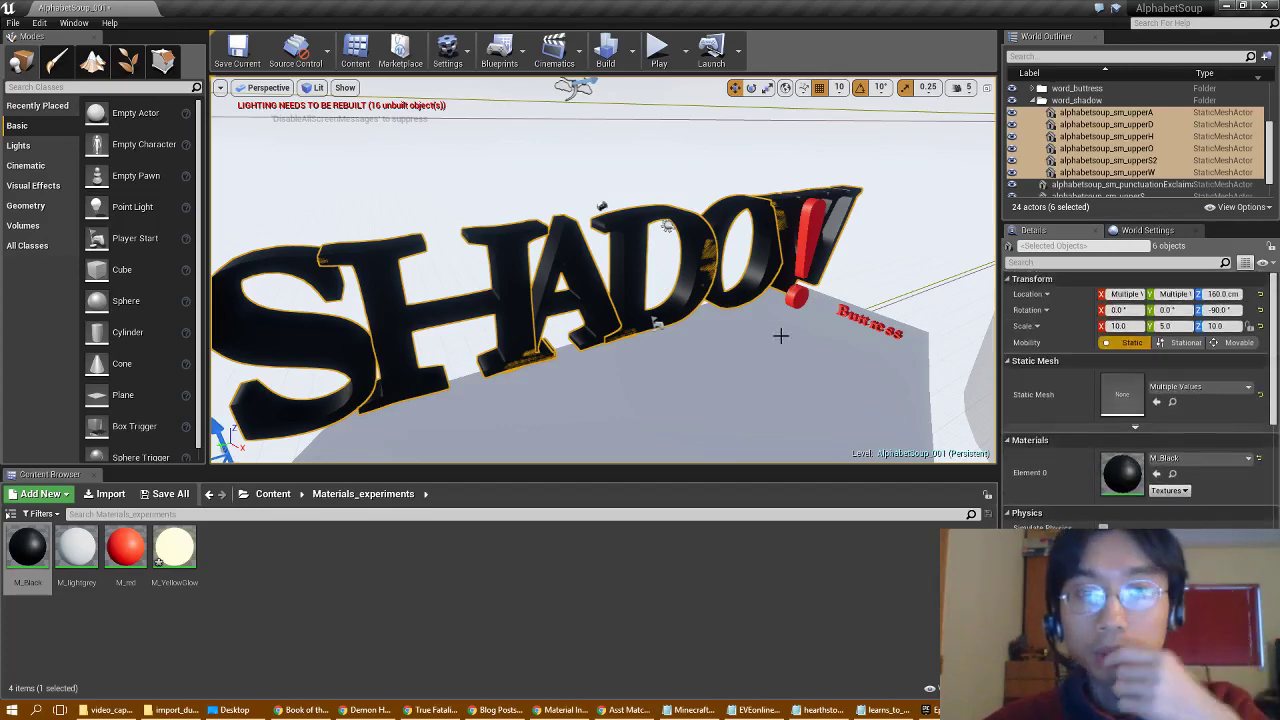
click(335, 342)
click(440, 312)
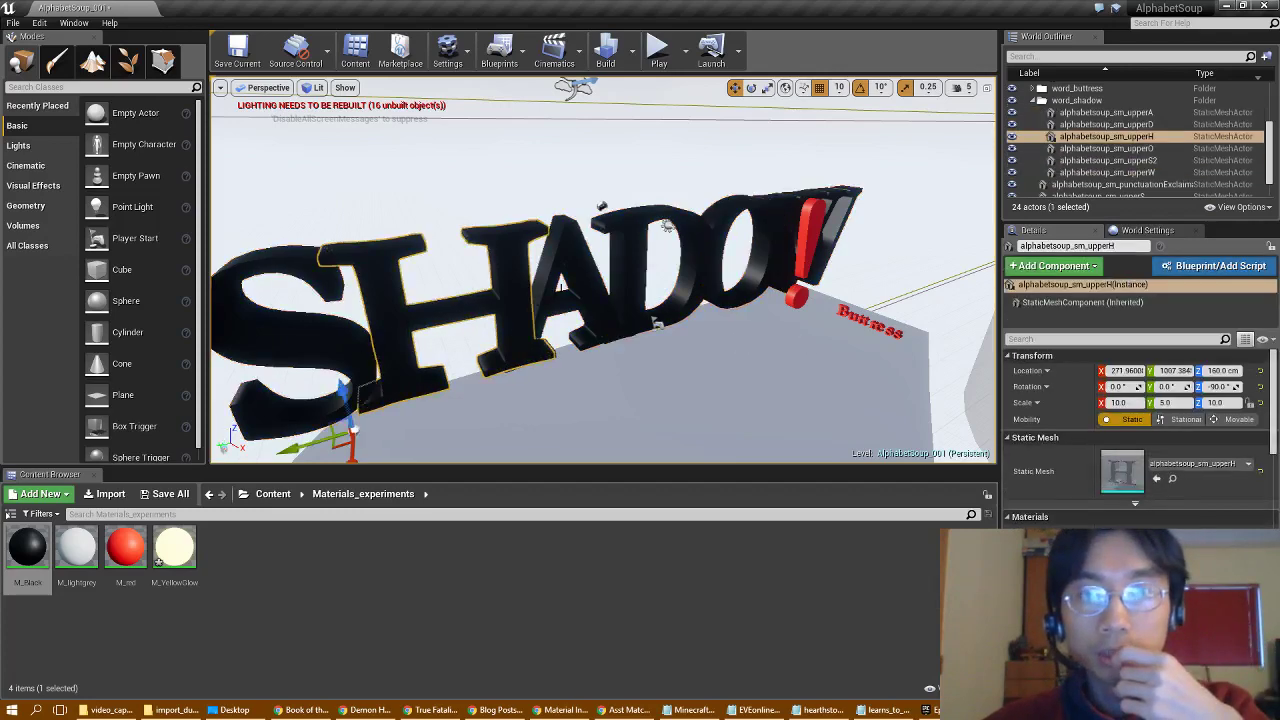
Select all six SHADOW letters and lower them together onto the block's top surface, to Z 110 cm
click(584, 286)
right_drag(600, 290, 720, 275)
alt+drag(720, 290, 680, 335)
right_drag(640, 300, 700, 285)
alt+drag(583, 183, 750, 145)
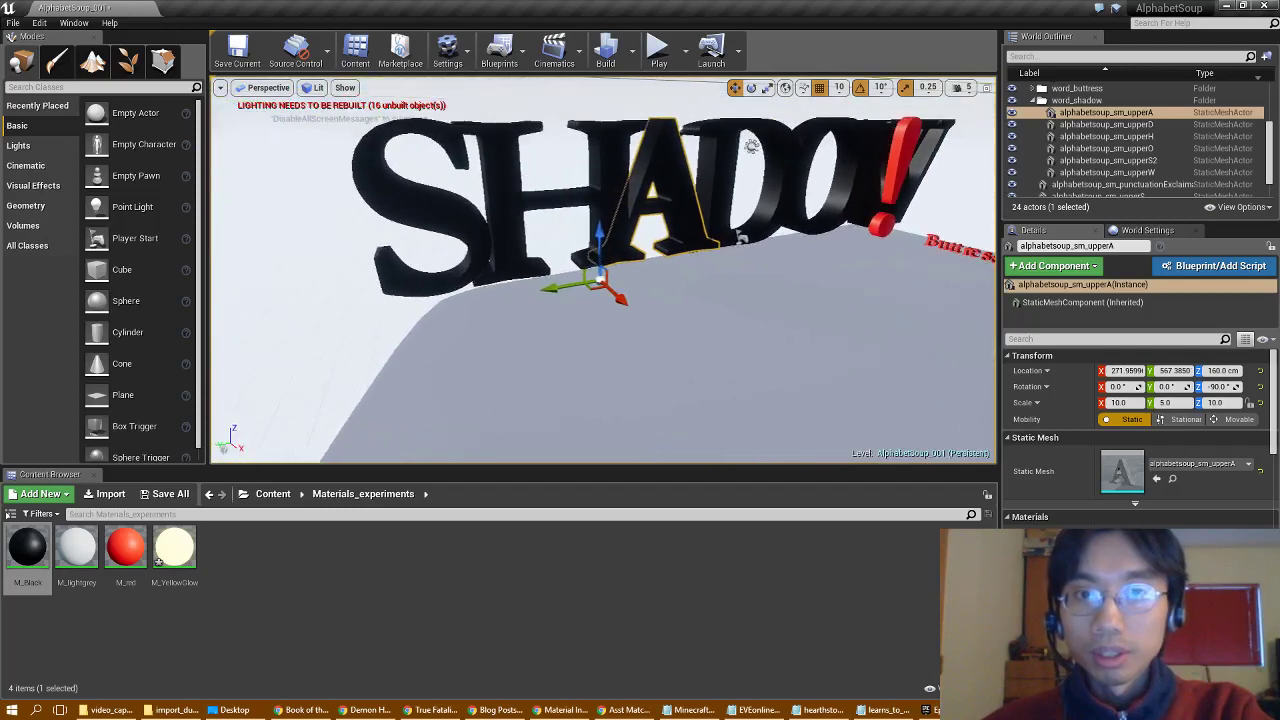
ctrl+click(472, 218)
ctrl+click(575, 200)
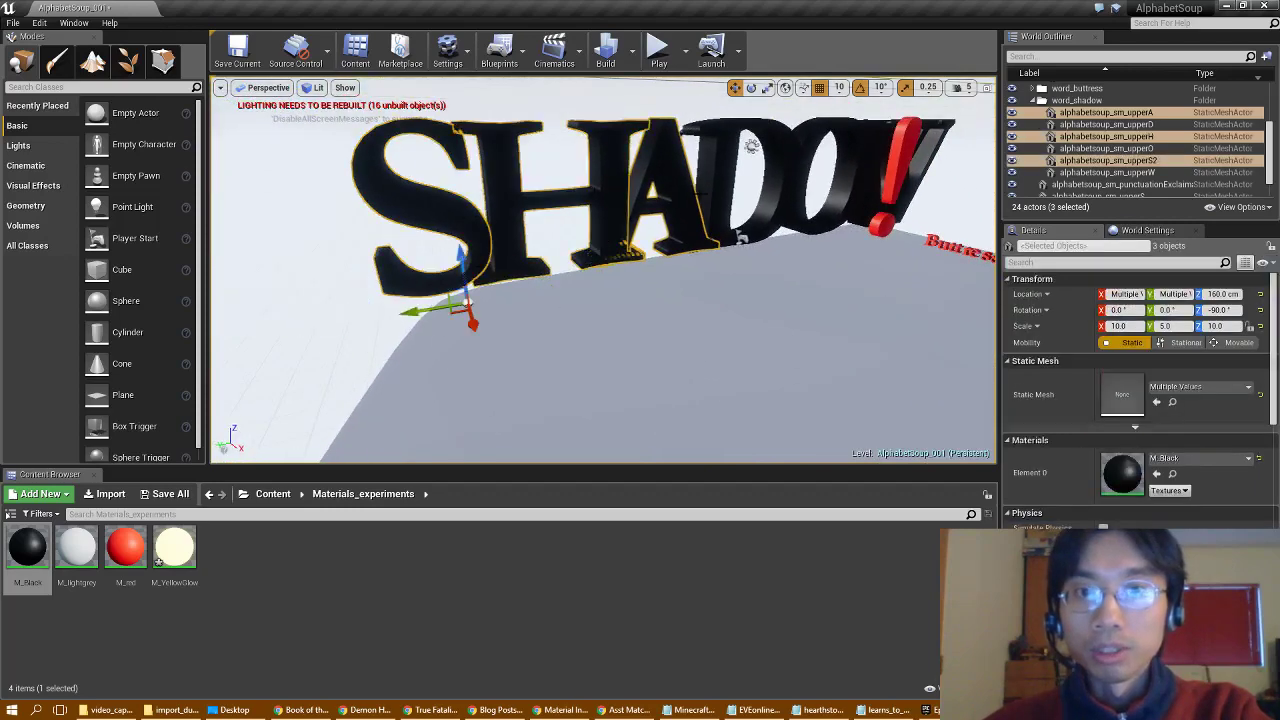
ctrl+click(724, 171)
ctrl+click(815, 180)
ctrl+click(868, 175)
right_drag(868, 175, 815, 215)
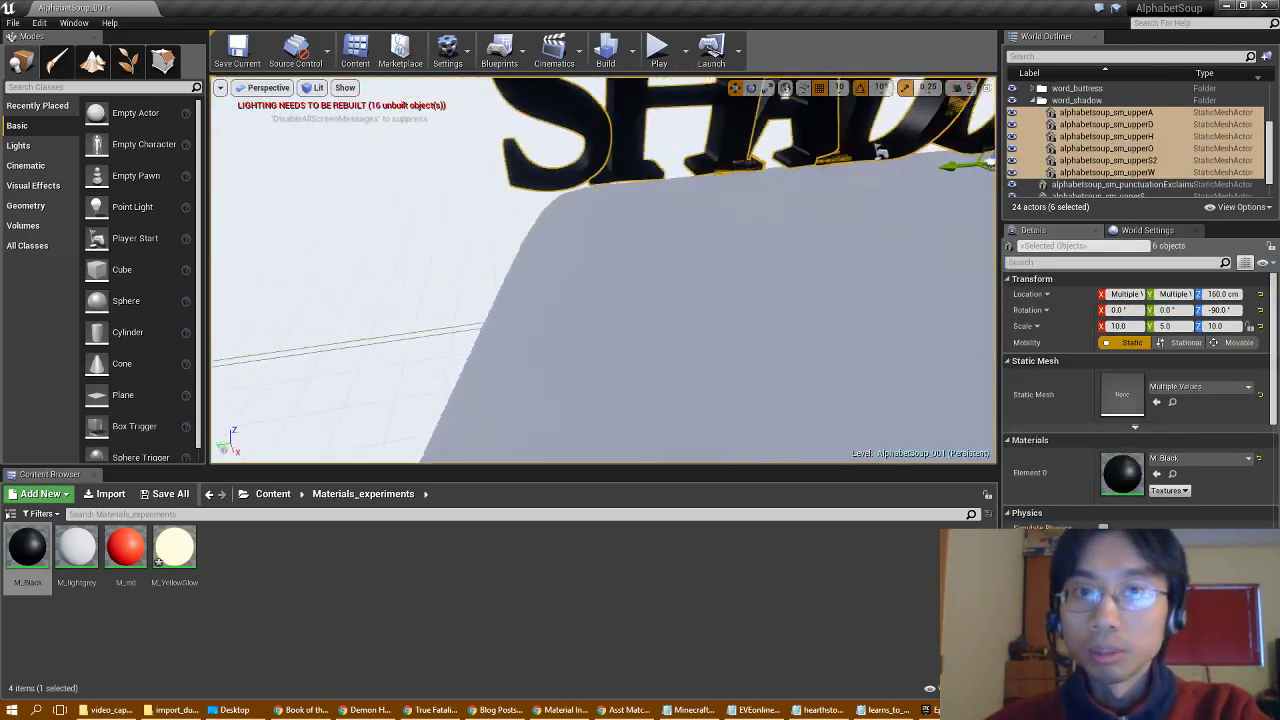
mouse_move(787, 300)
right_down()
mouse_move(850, 305)
mouse_move(885, 335)
mouse_move(860, 300)
mouse_move(787, 300)
right_up()
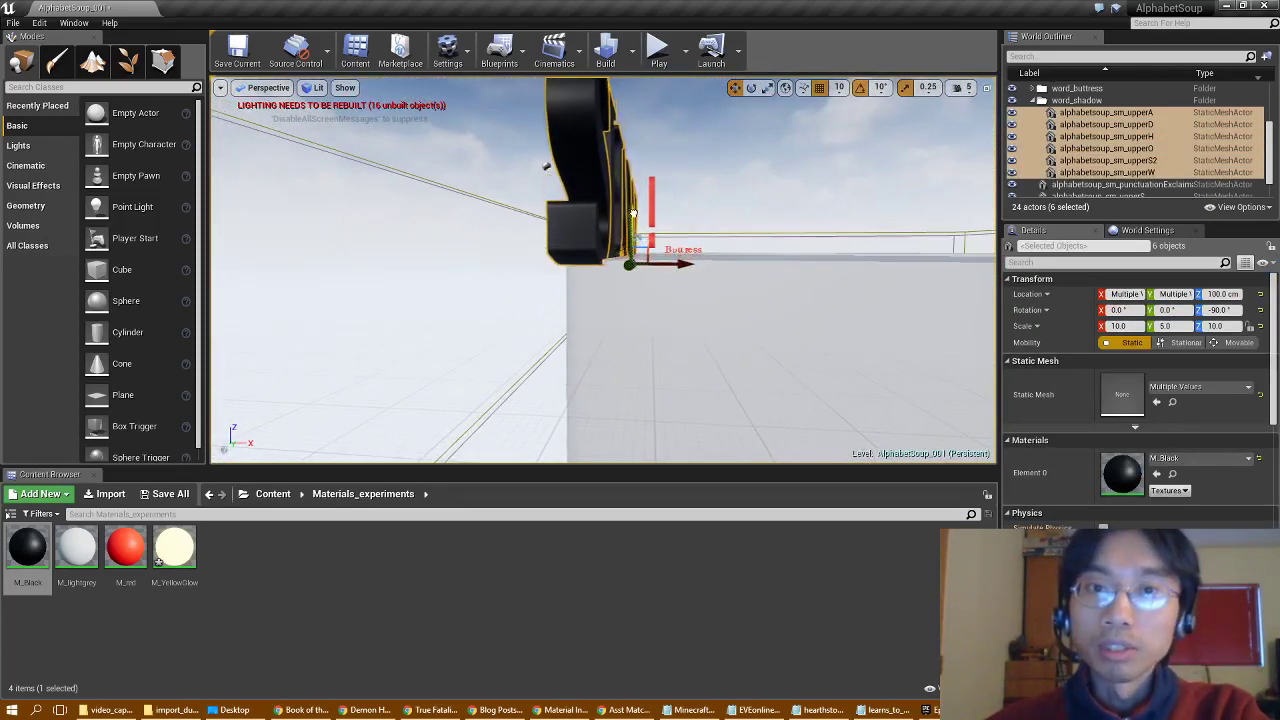
right_drag(634, 214, 370, 215)
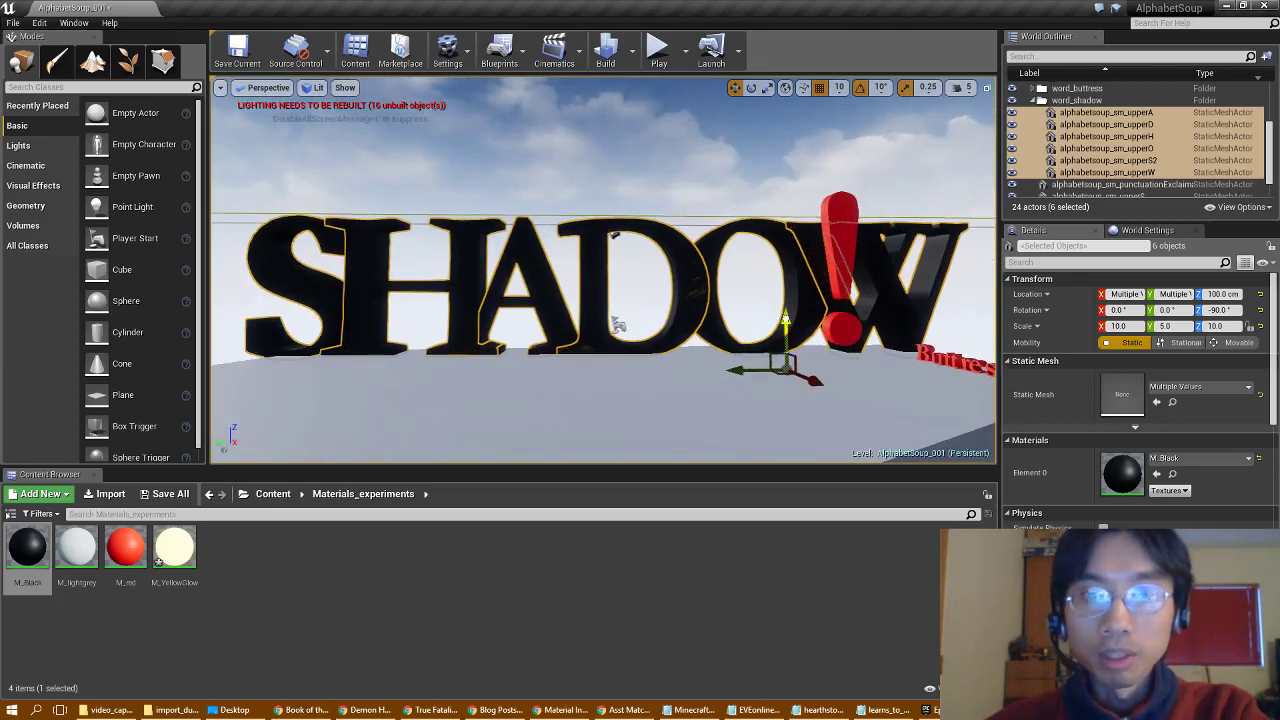
drag(785, 320, 785, 312)
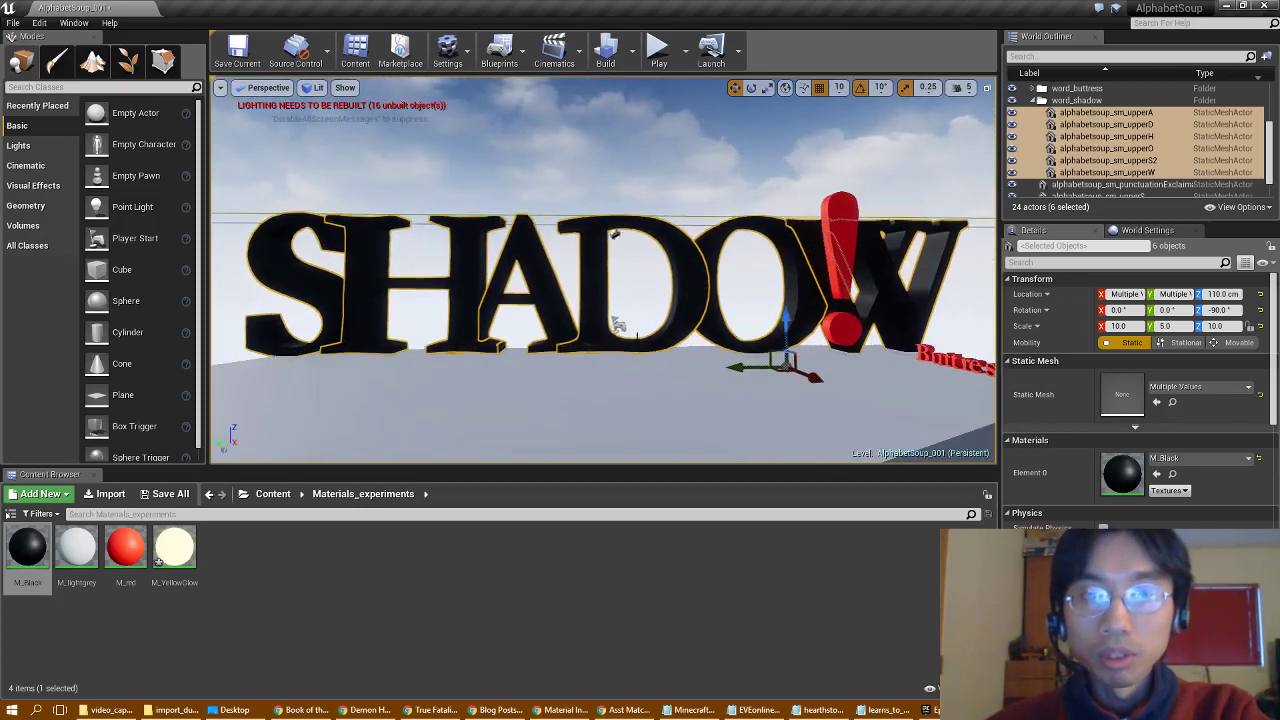
Build the level to update its lighting
right_drag(785, 312, 610, 265)
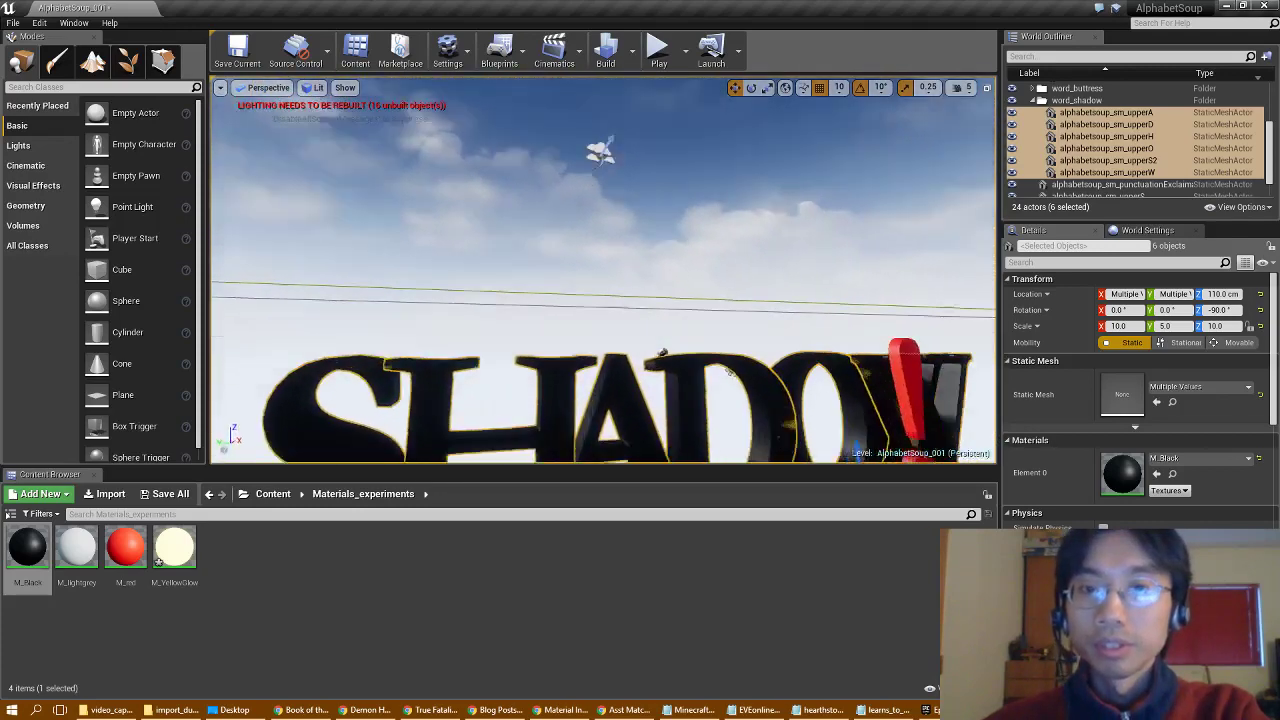
alt+drag(663, 352, 764, 250)
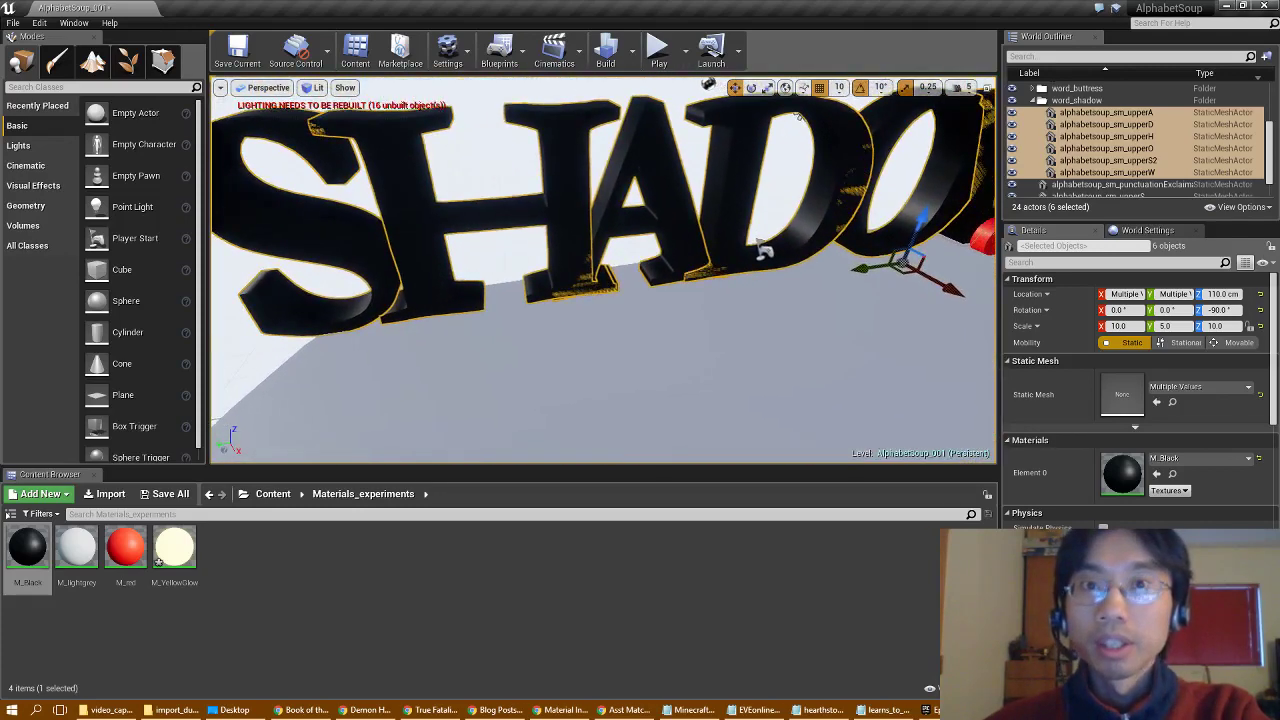
click(13, 23)
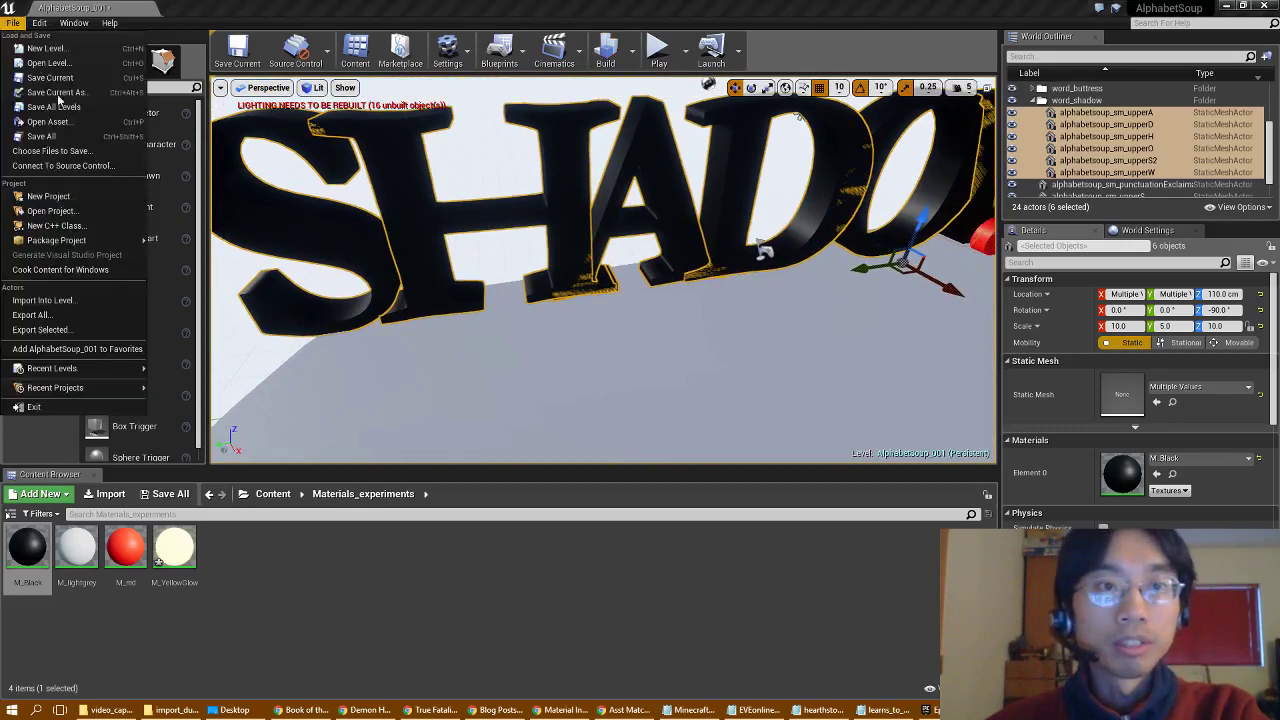
click(606, 60)
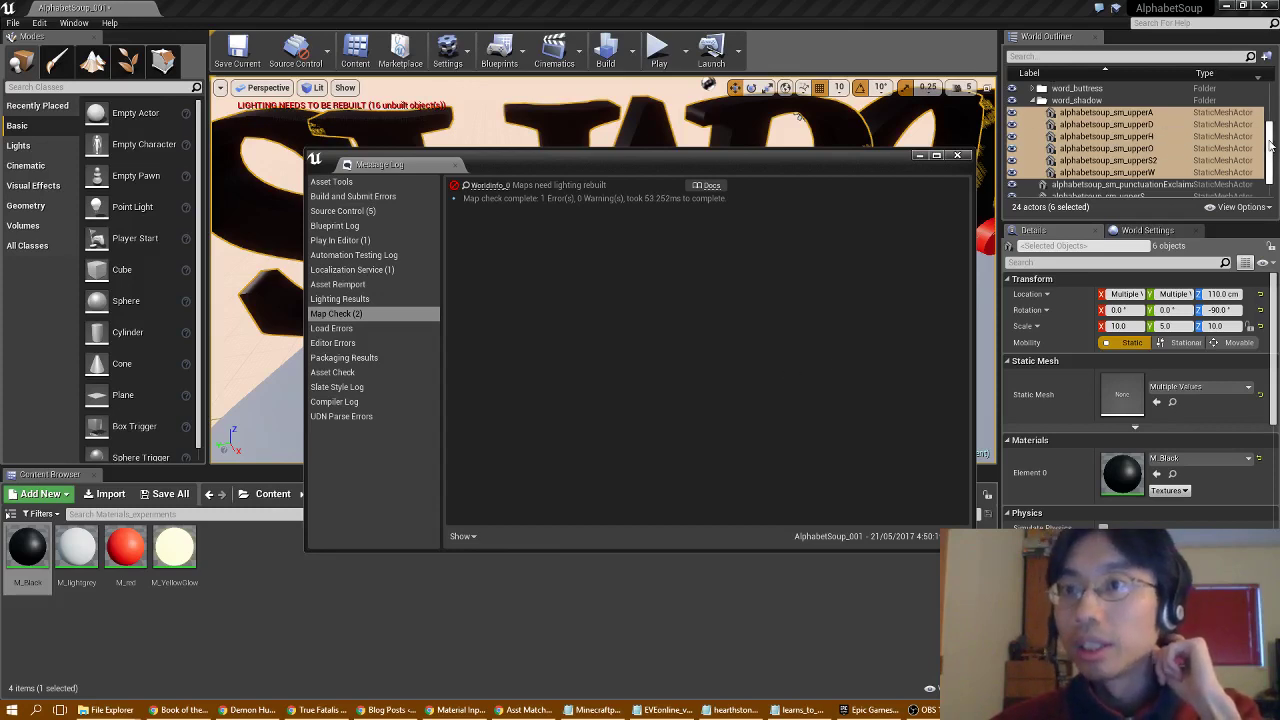
Examine the light, shadow and rendering settings of the SkyLight and the light settings of the directional Light Source
scroll(1249, 113, up, 3)
click(1078, 141)
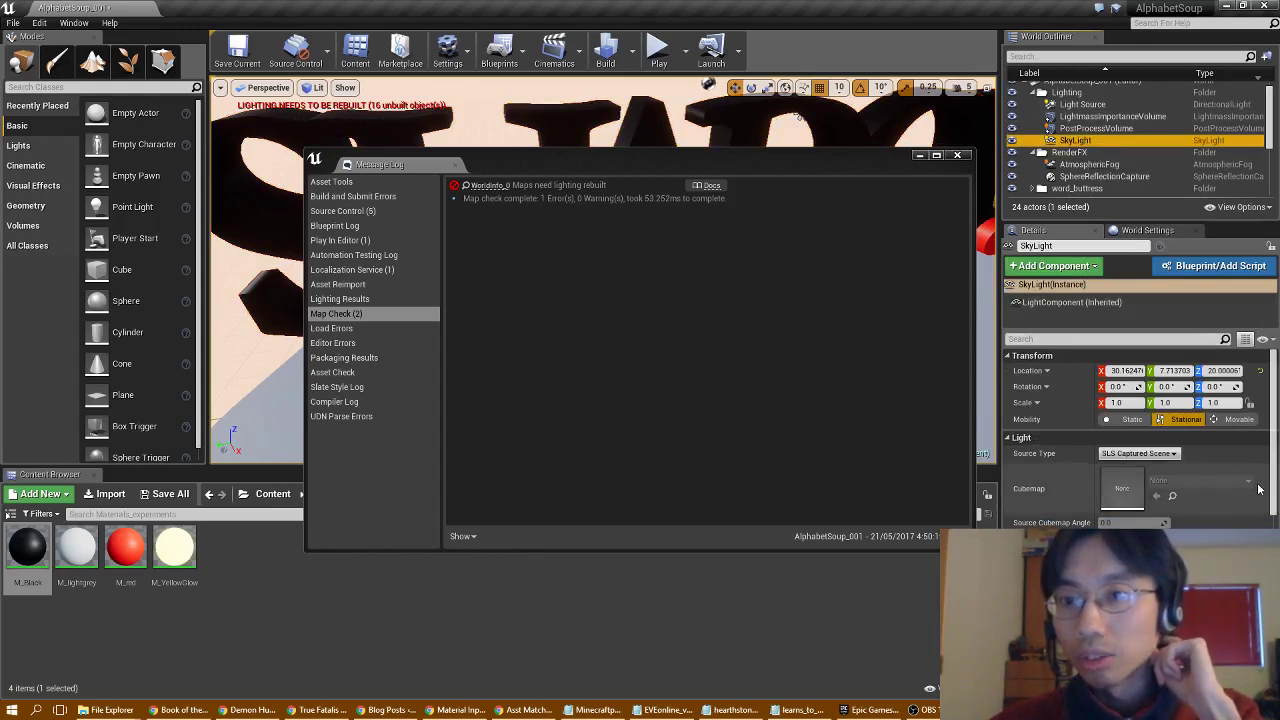
scroll(1270, 470, down, 1)
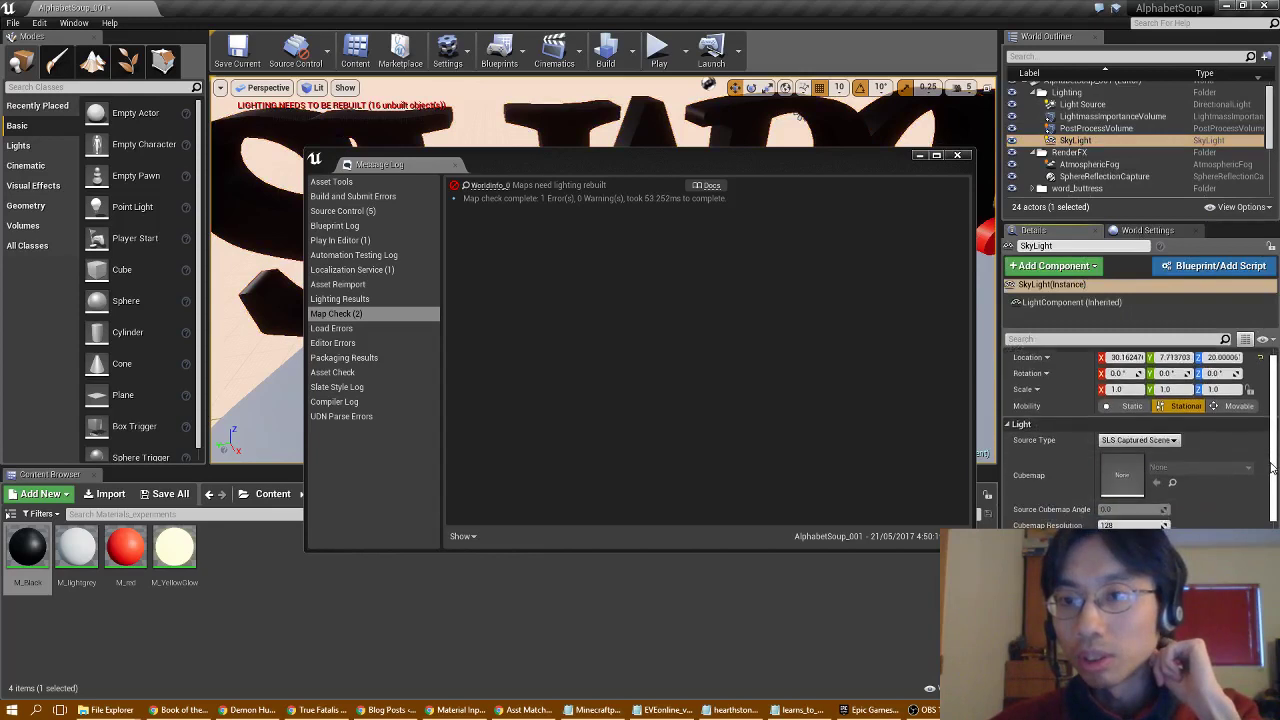
drag(1272, 468, 1272, 484)
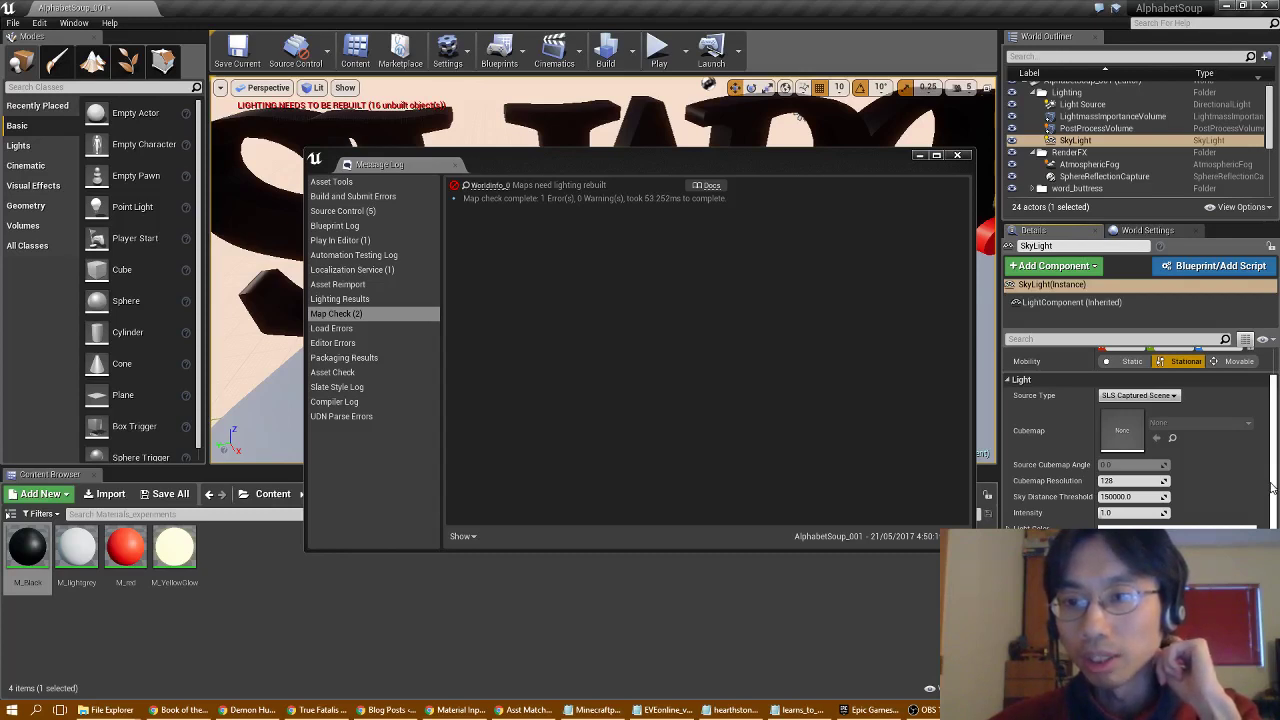
drag(1272, 487, 1272, 532)
click(1134, 458)
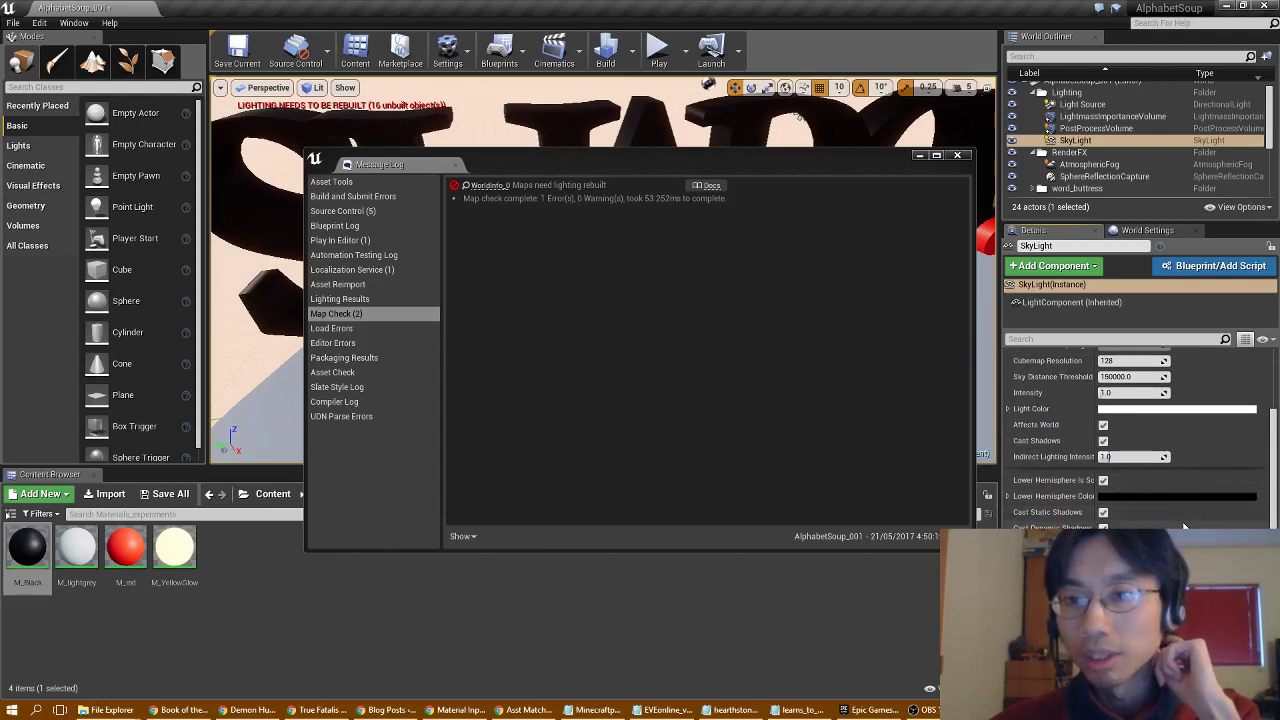
scroll(1184, 525, up, 4)
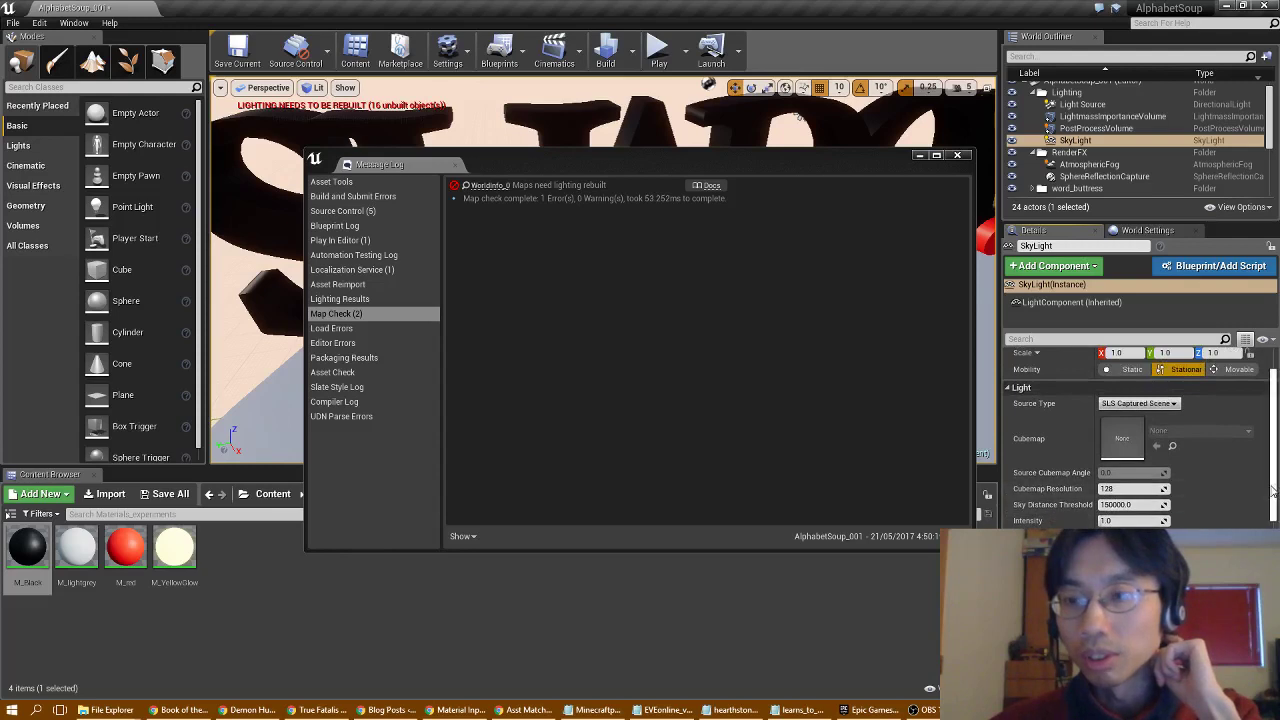
drag(1272, 486, 1272, 584)
scroll(1272, 498, up, 10)
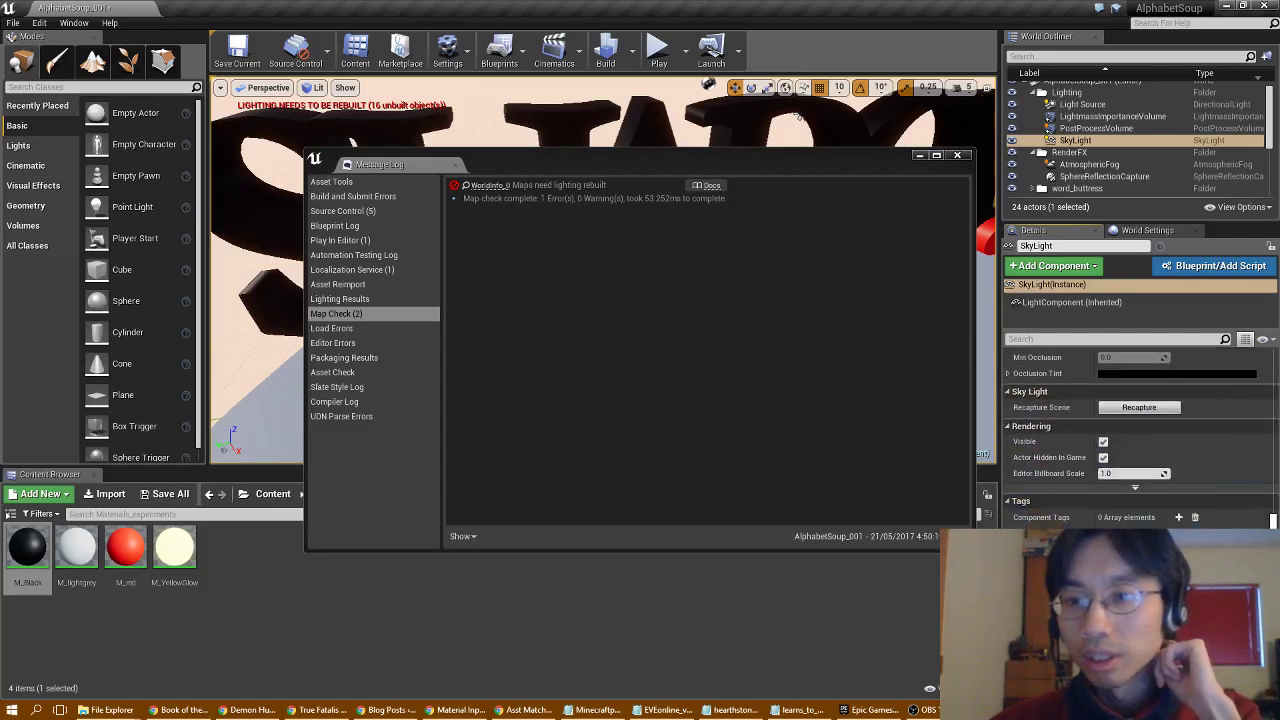
scroll(1271, 466, up, 3)
scroll(1250, 475, down, 2)
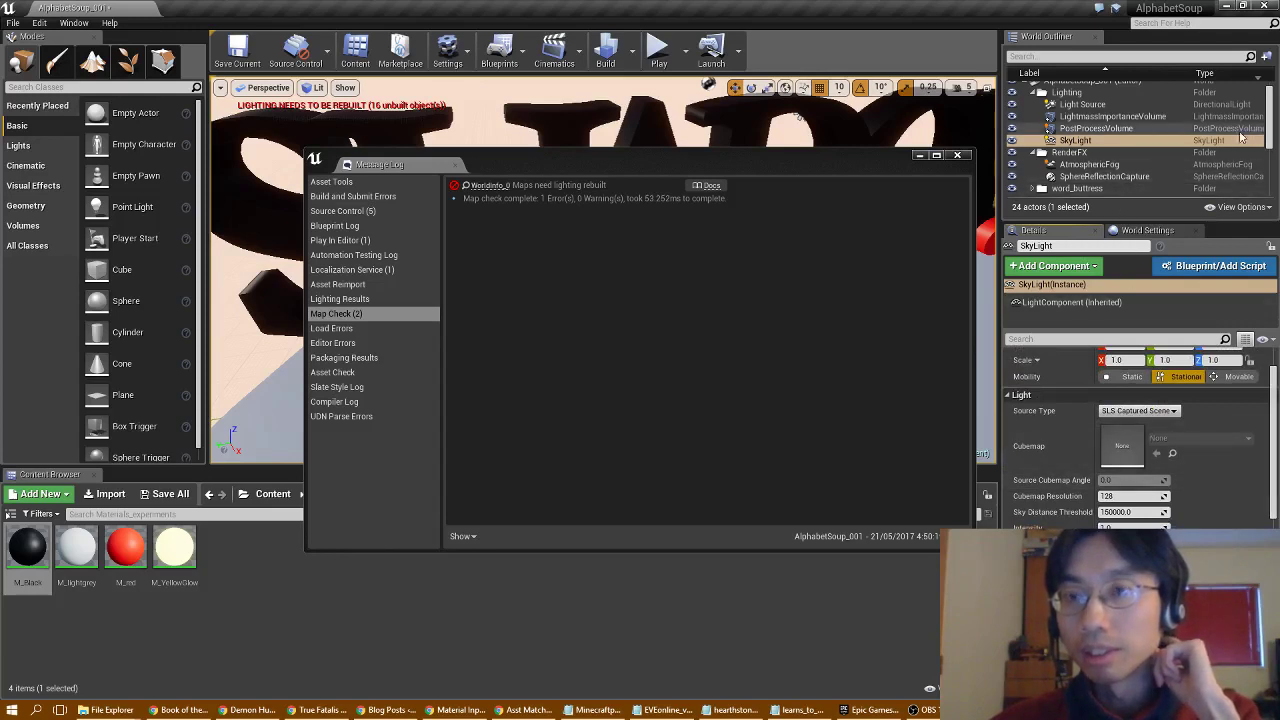
click(1100, 105)
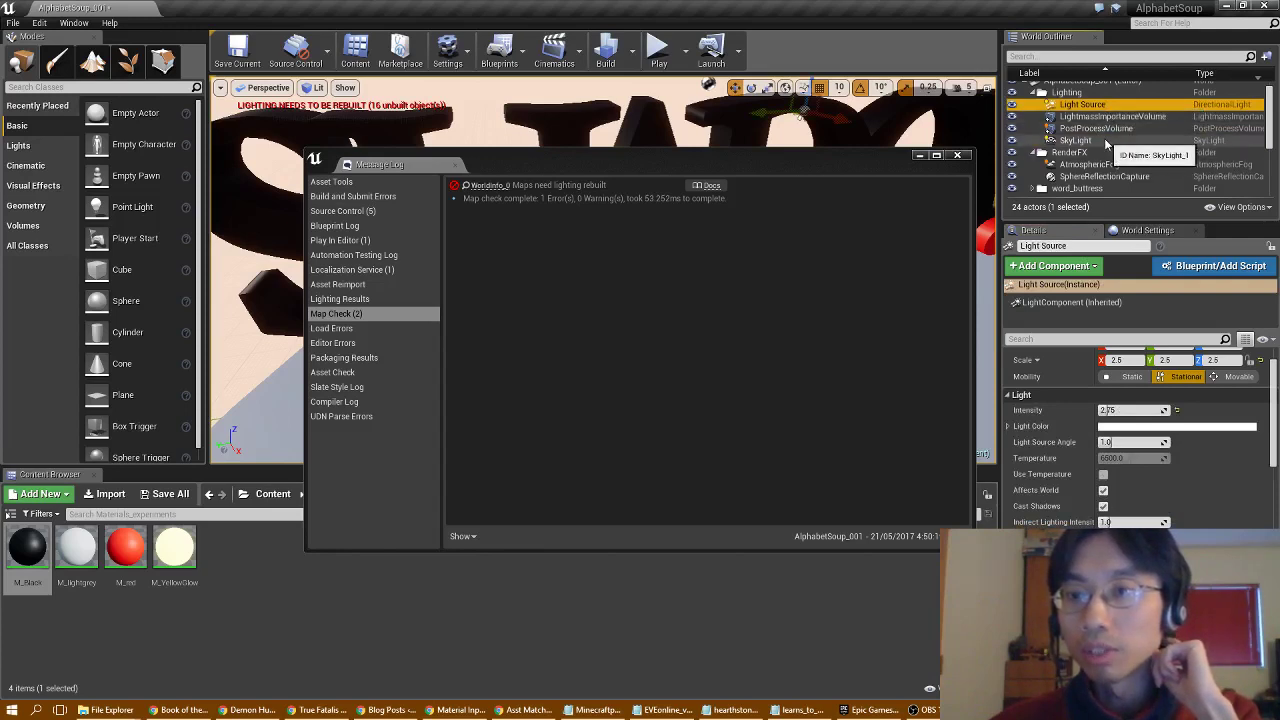
click(1102, 142)
click(1102, 105)
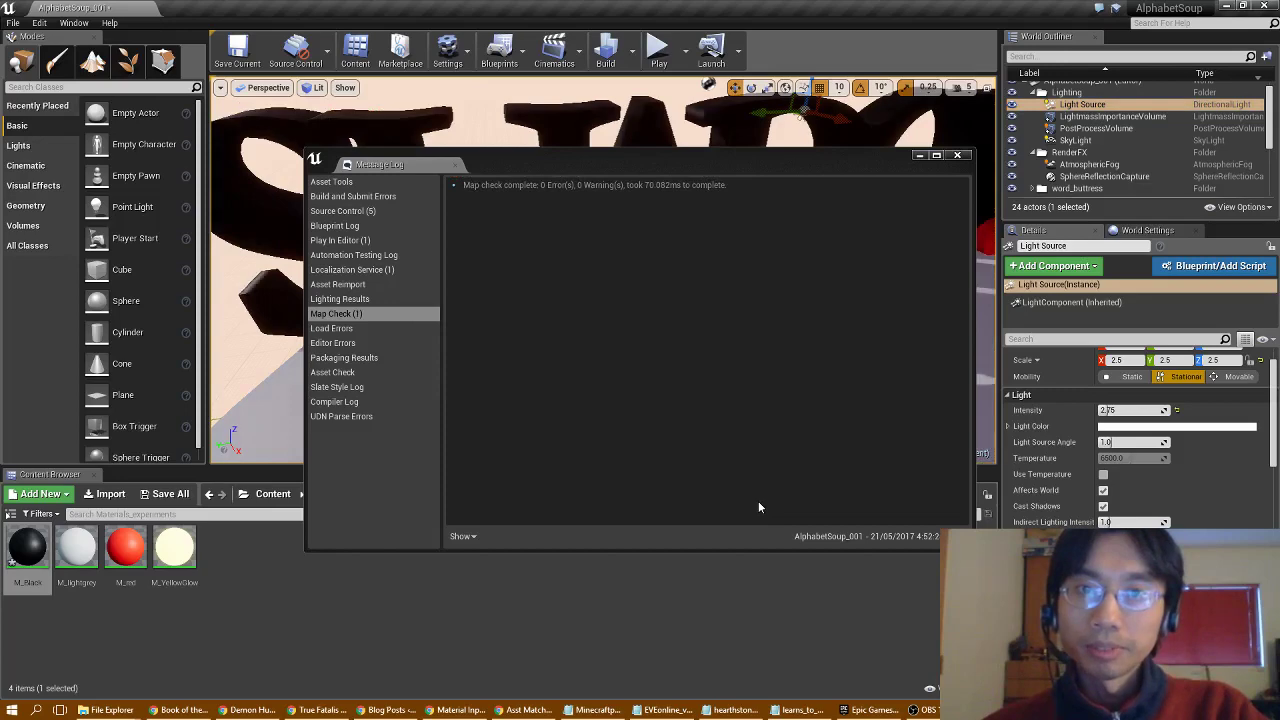
Close the message log and launch the game, saving the AlphabetSoup_001 level, its built data and the M_Black material
click(957, 155)
right_drag(575, 403, 700, 404)
right_drag(530, 396, 563, 391)
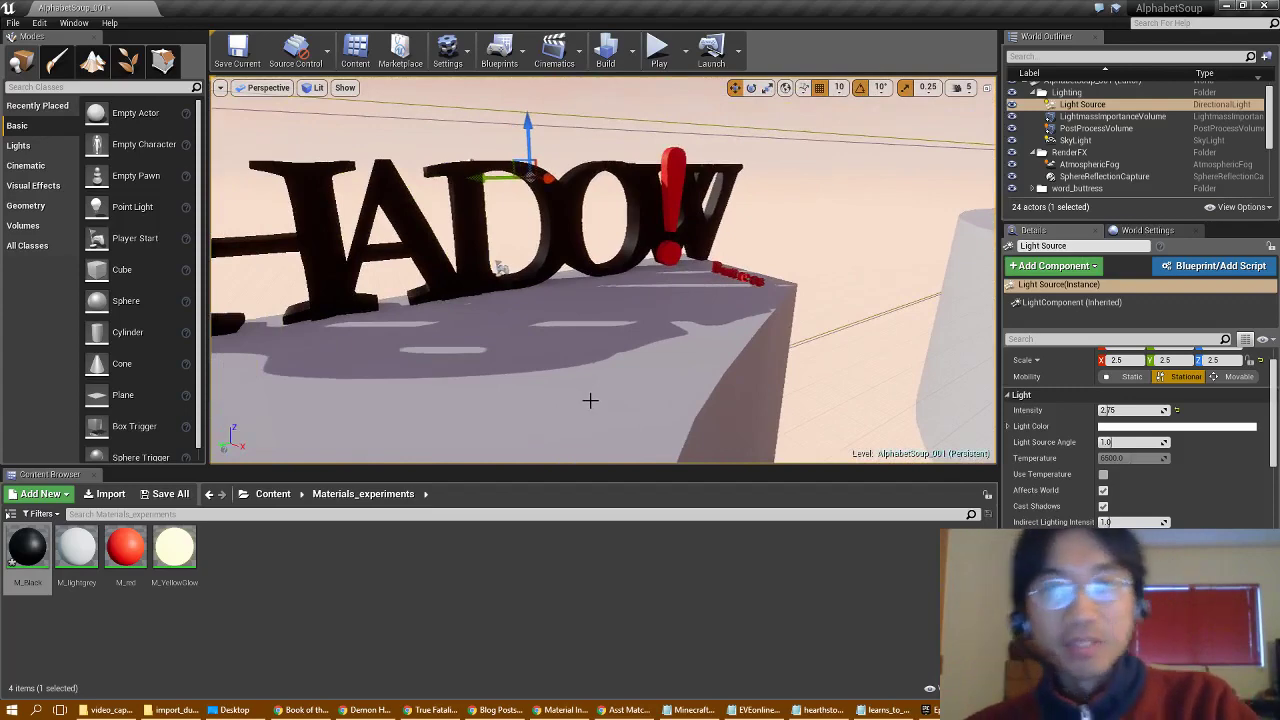
mouse_move(583, 362)
right_down()
mouse_move(555, 360)
mouse_move(628, 362)
mouse_move(588, 367)
right_up()
click(709, 58)
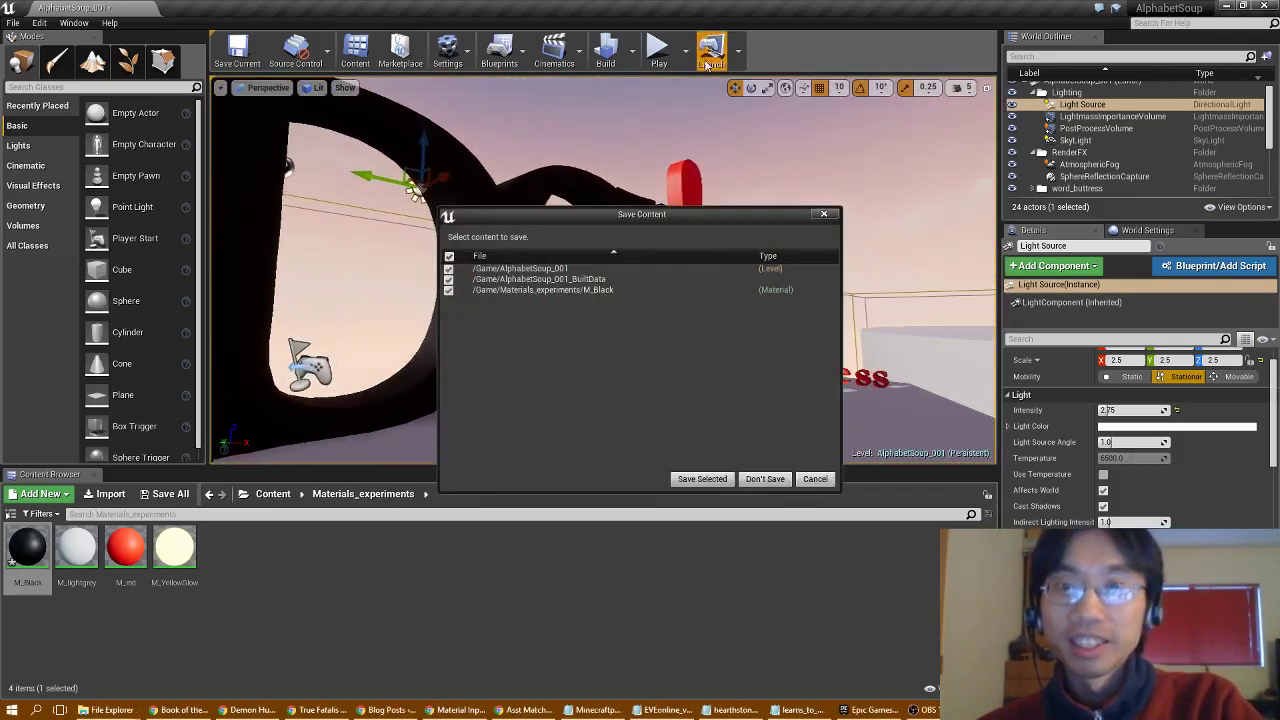
click(702, 478)
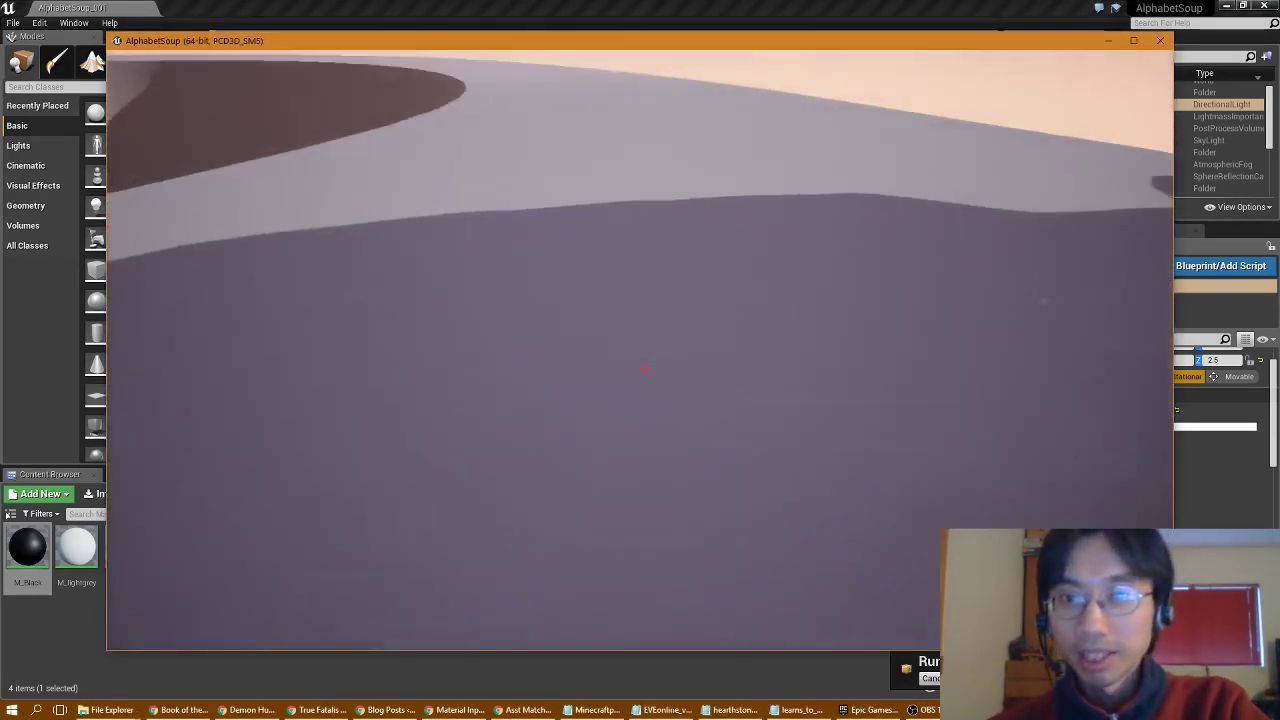
Walk around the block in the running game to examine the shadows of the SHADOW letters around the exclamation mark and the Buttress word
key(w)
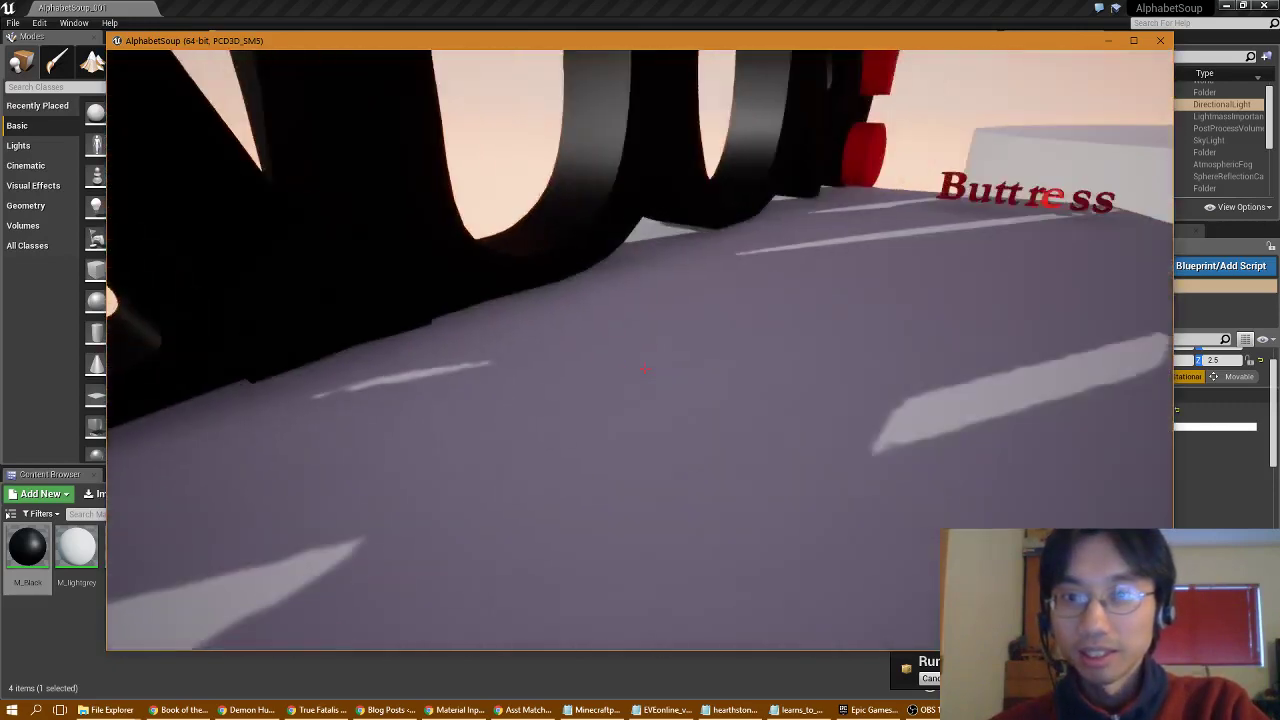
key(w)
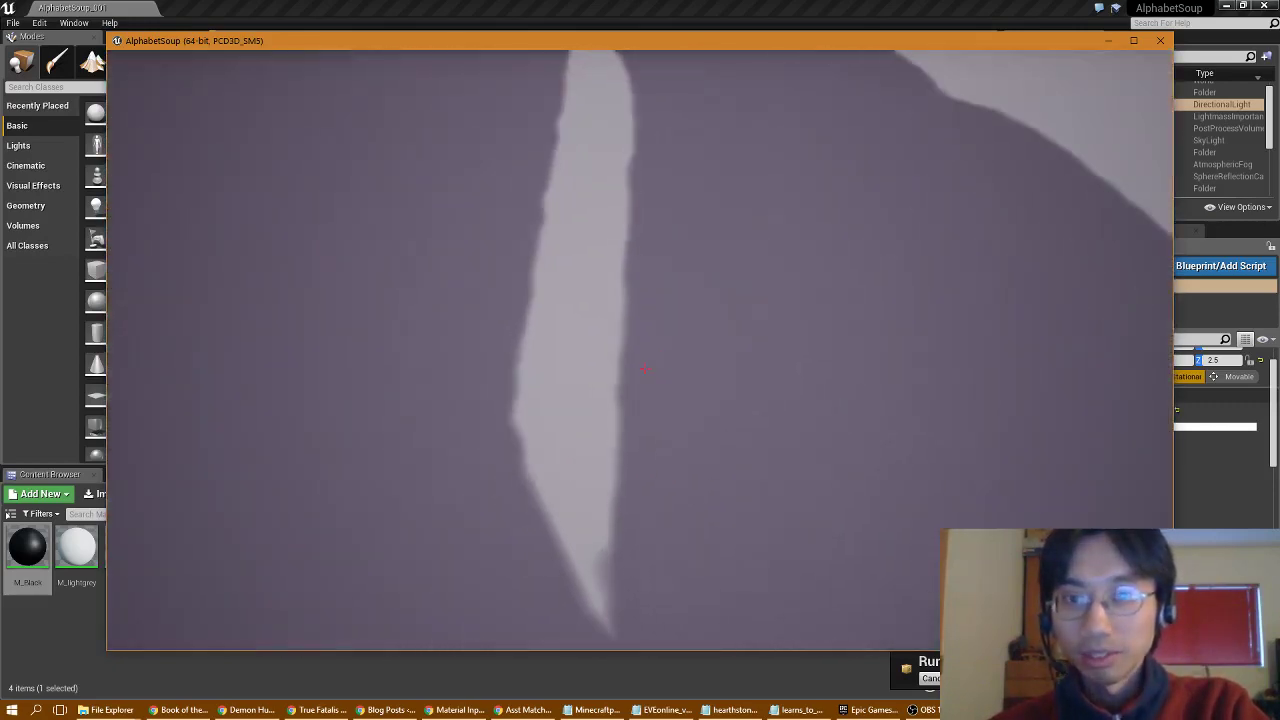
key(w)
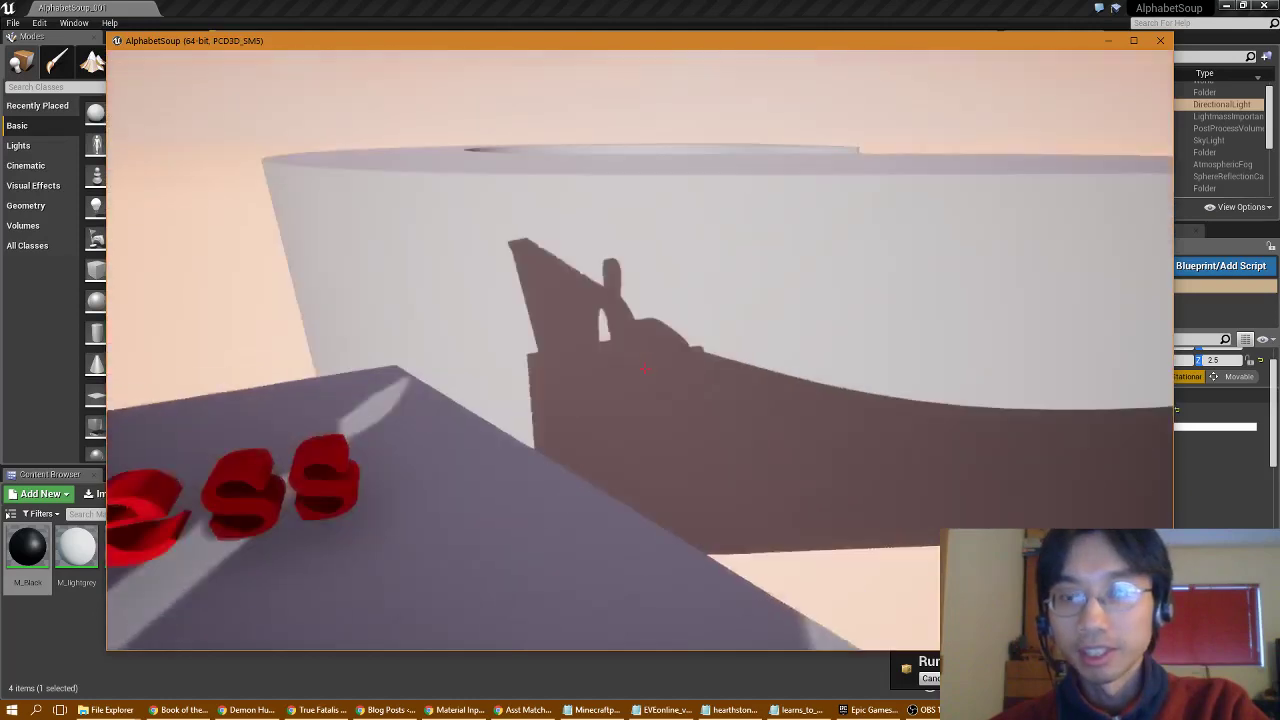
key(a)
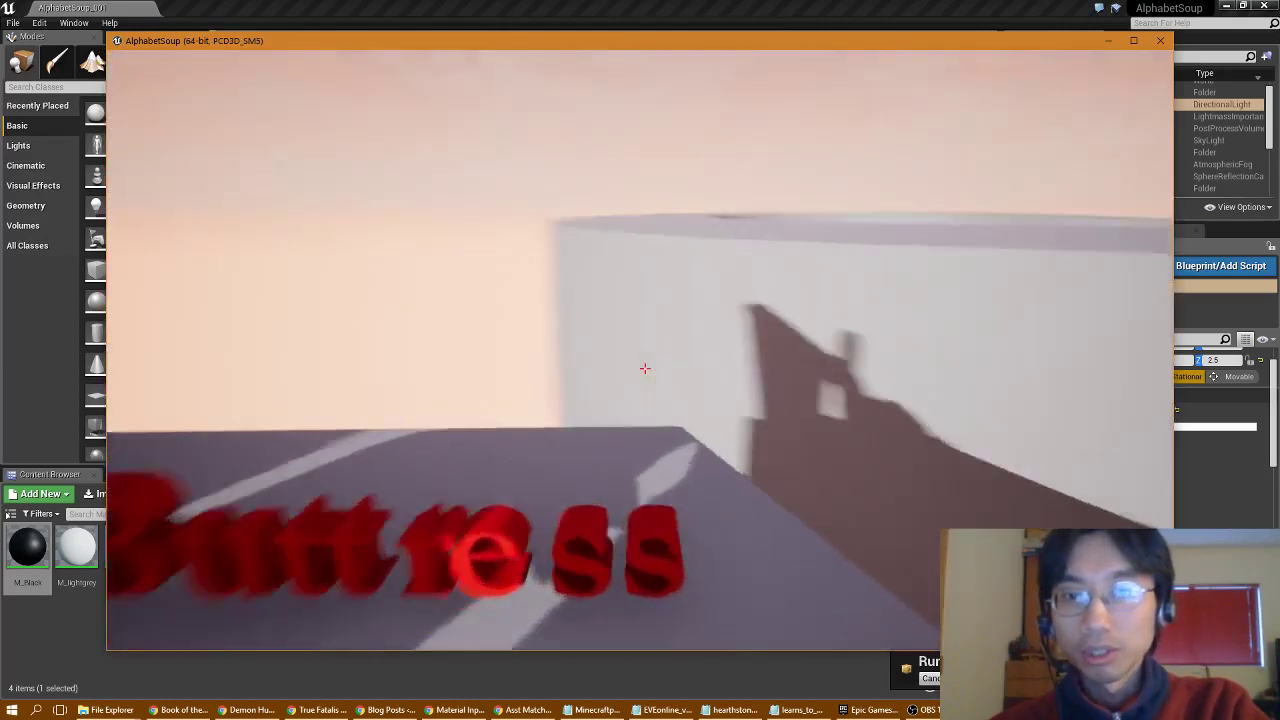
key(w)
key(w)
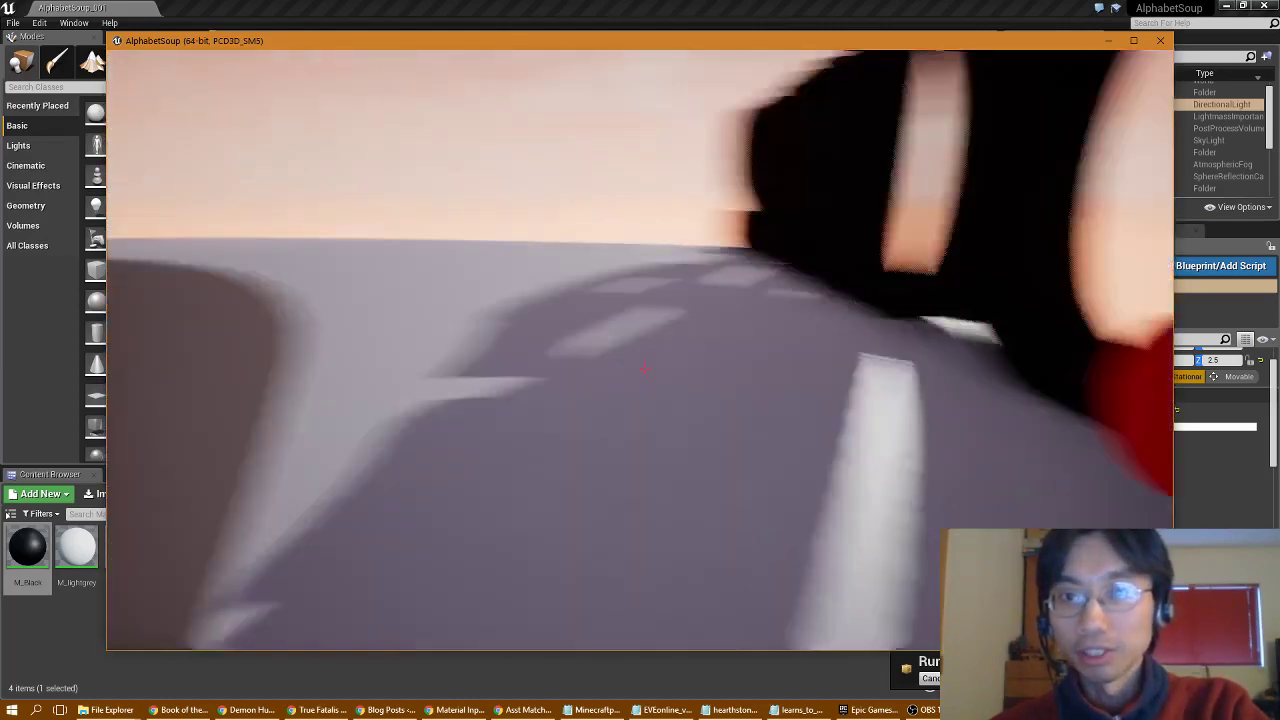
key(w)
key(a)
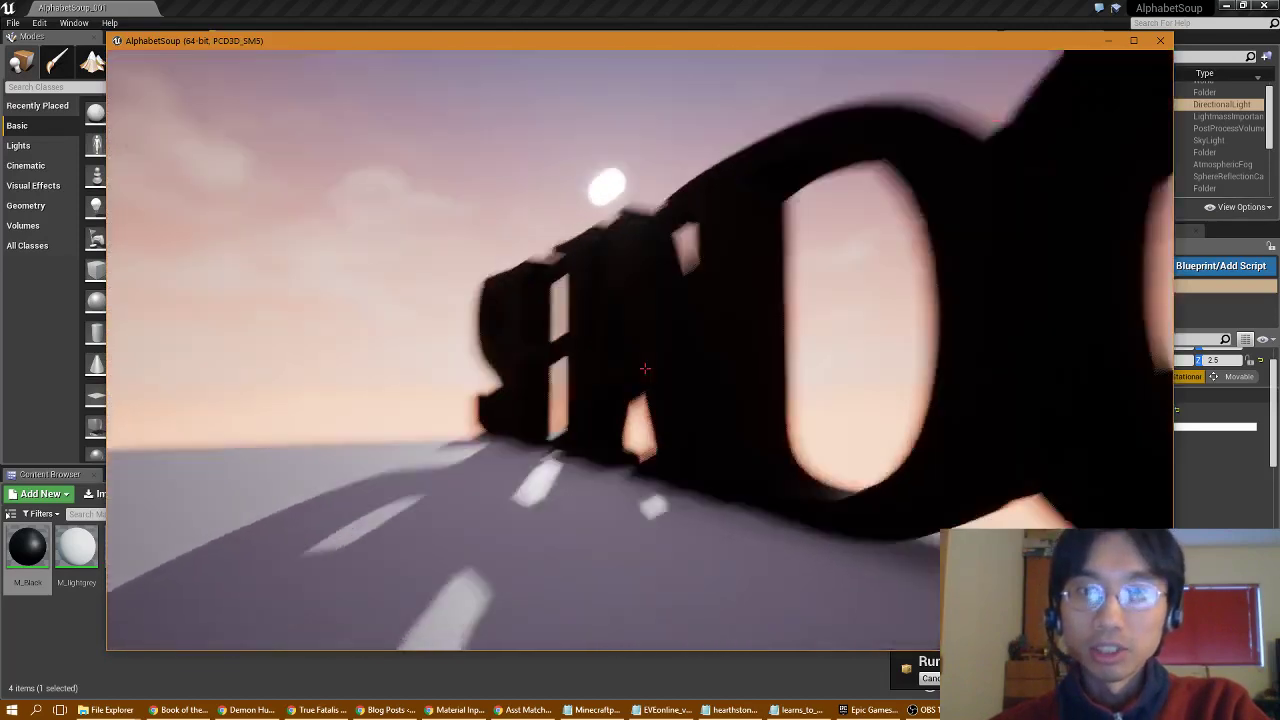
key(a)
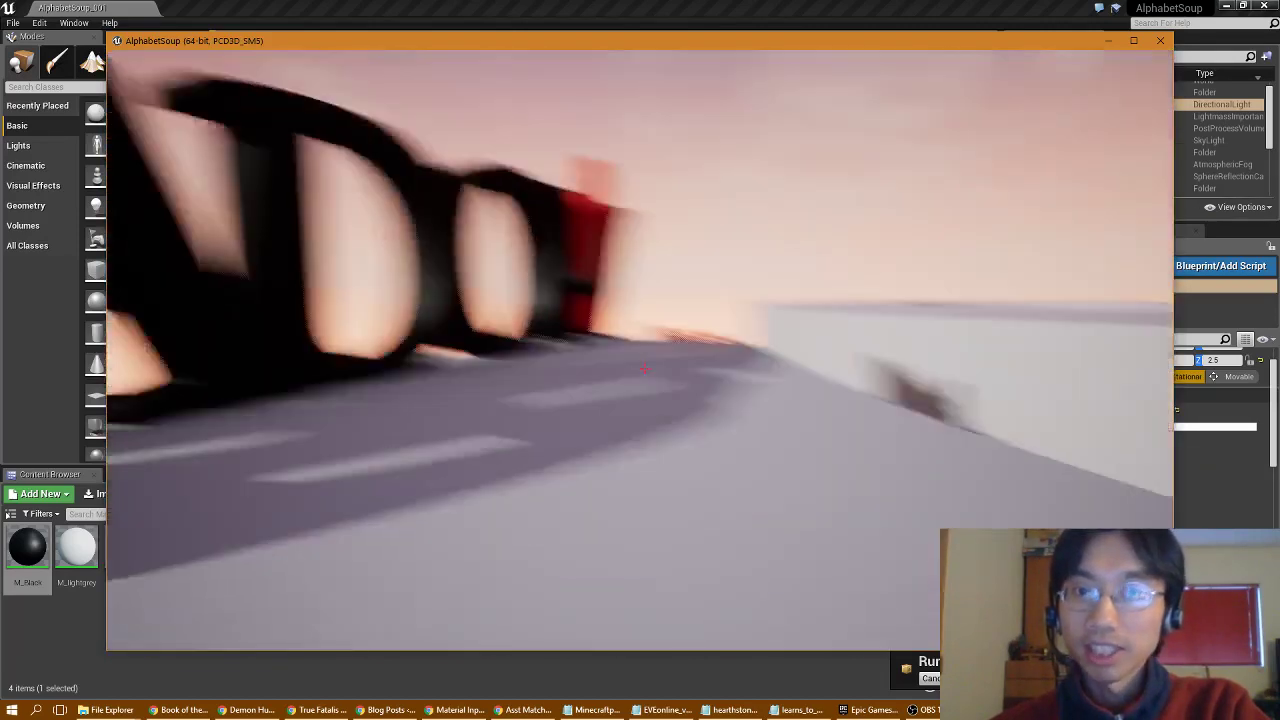
key(w)
key(w)
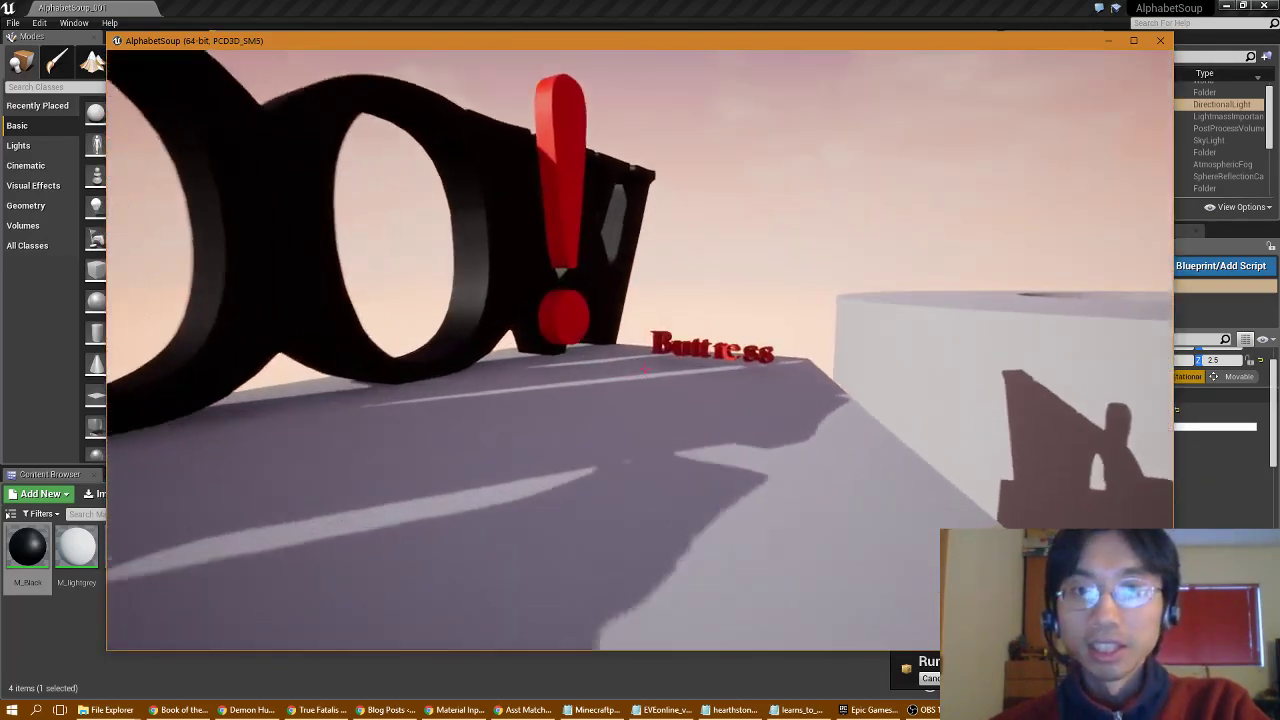
key(w)
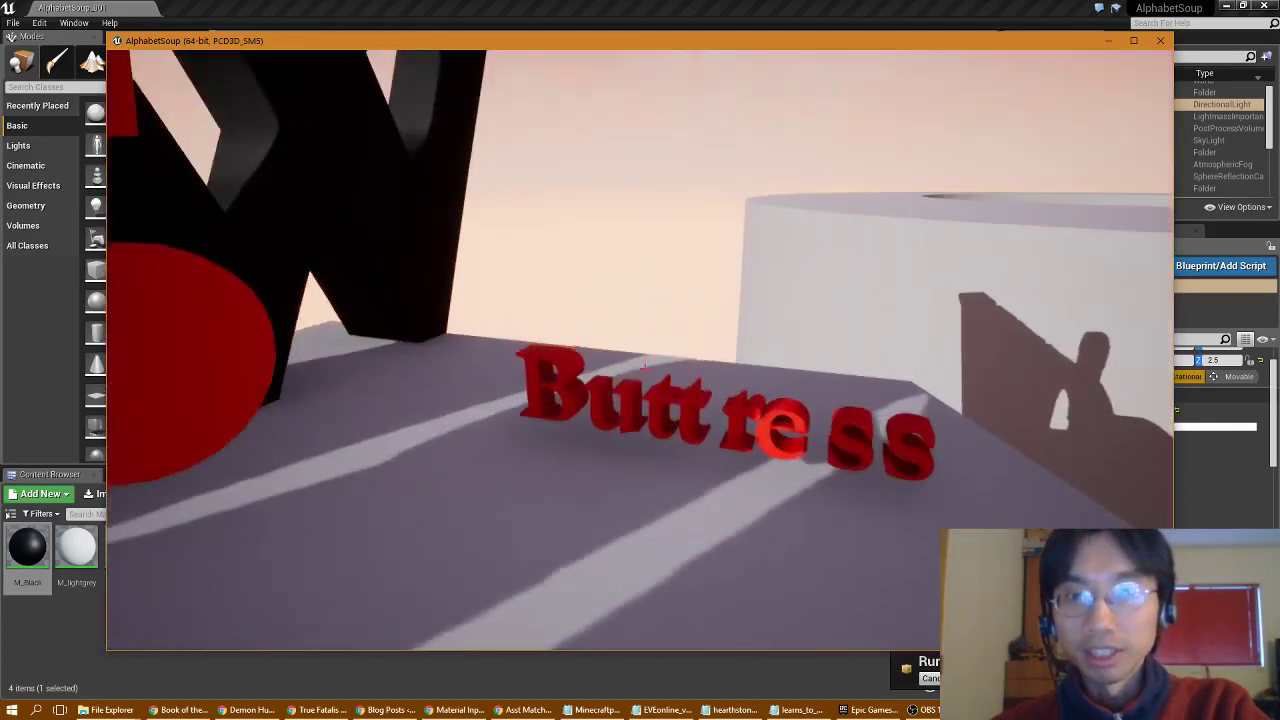
key(w)
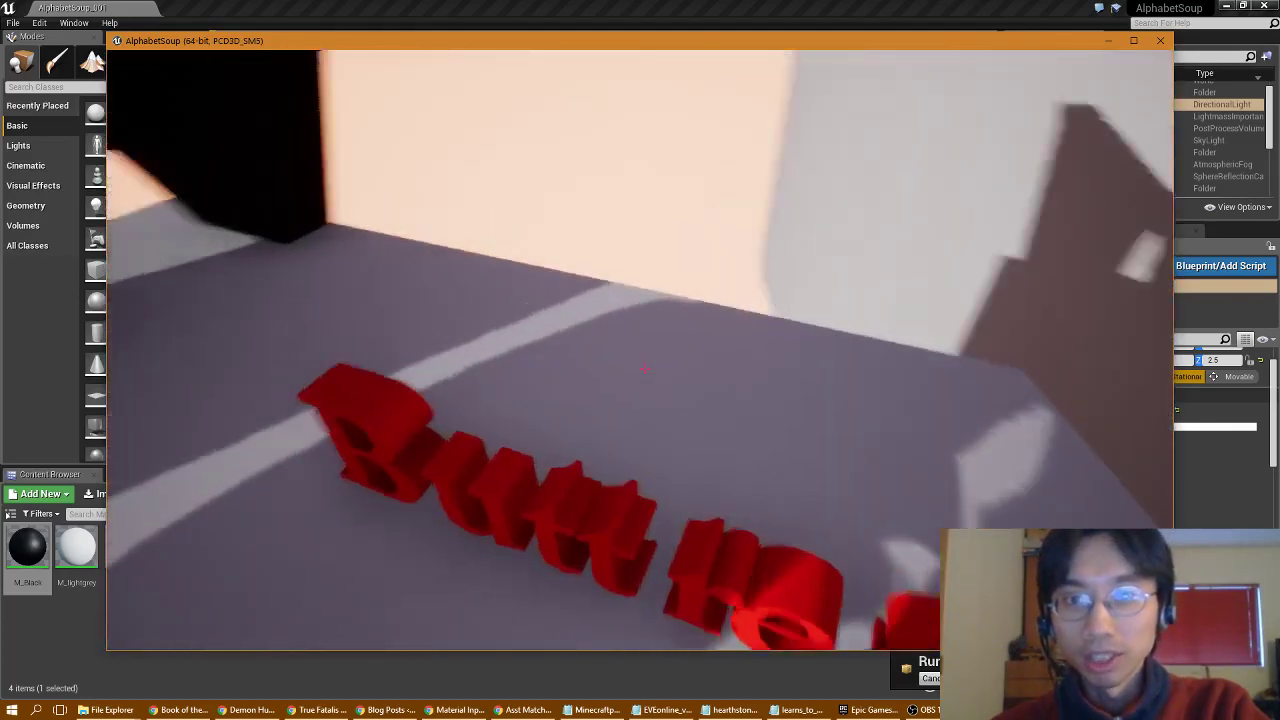
key(w)
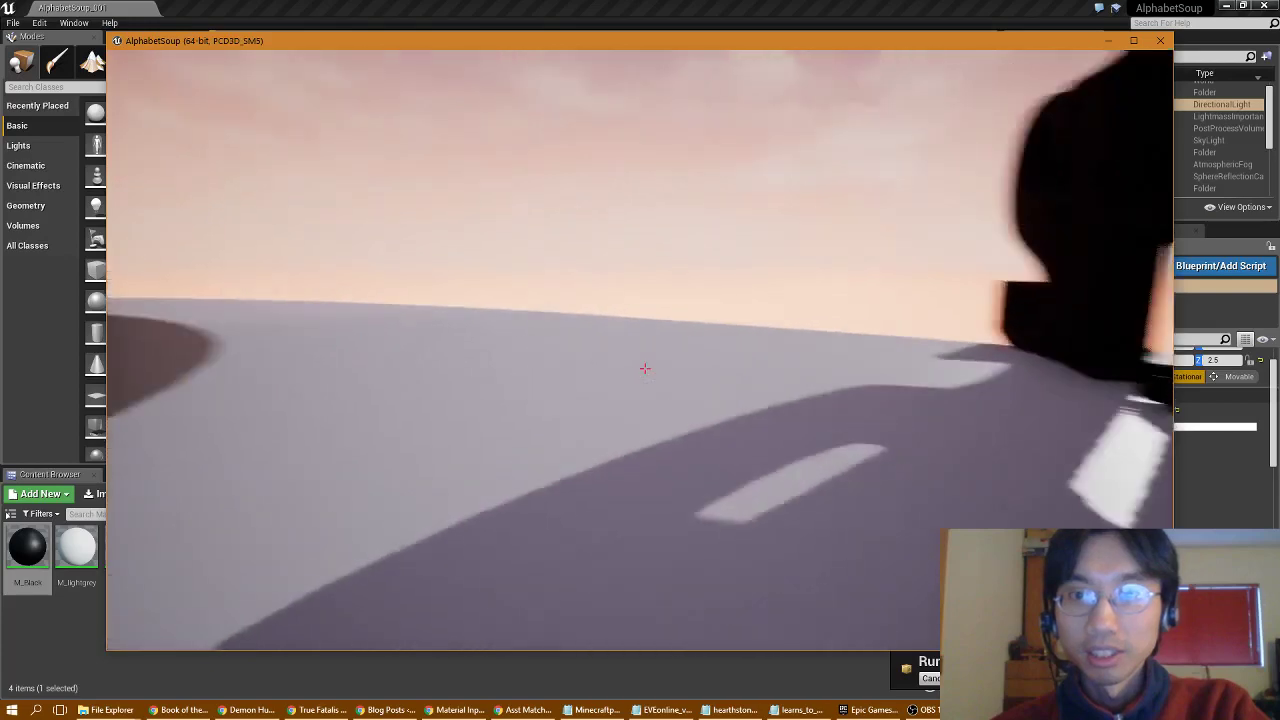
key(w)
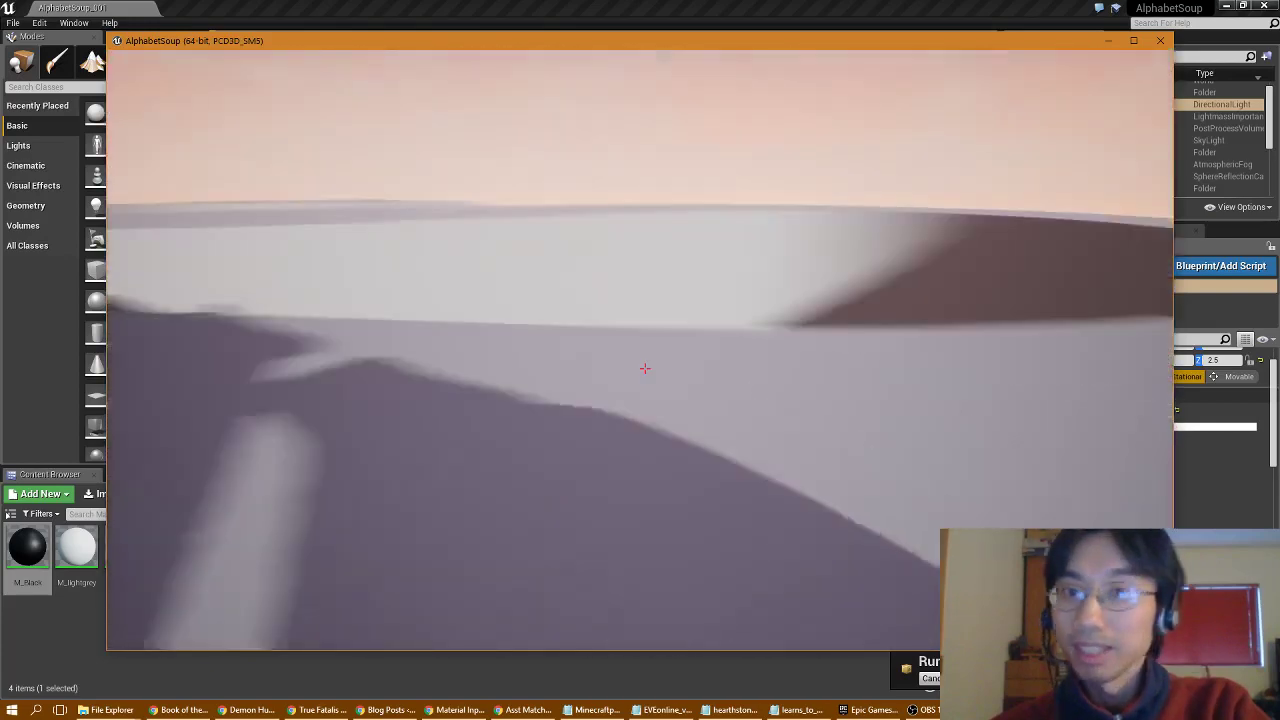
key(w)
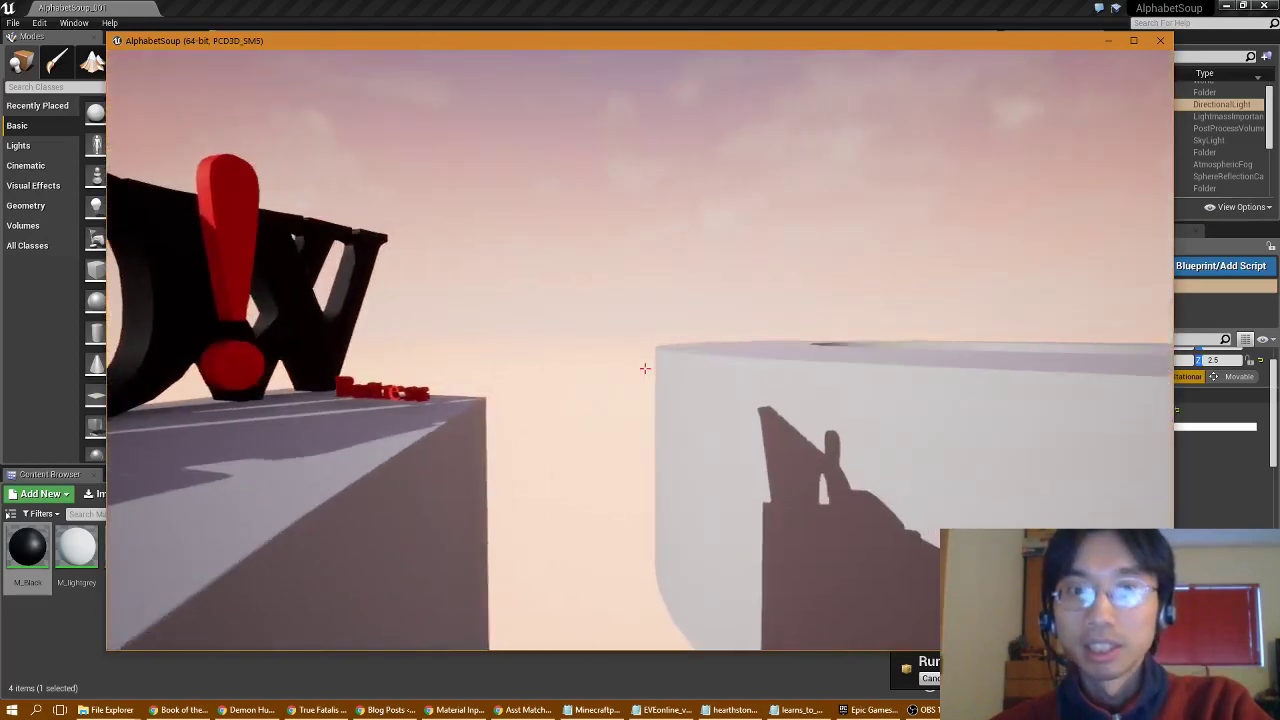
Examine the shadow cast on the neighbouring curved wall and view the letters from the far side and edges of the block
key(d)
key(w)
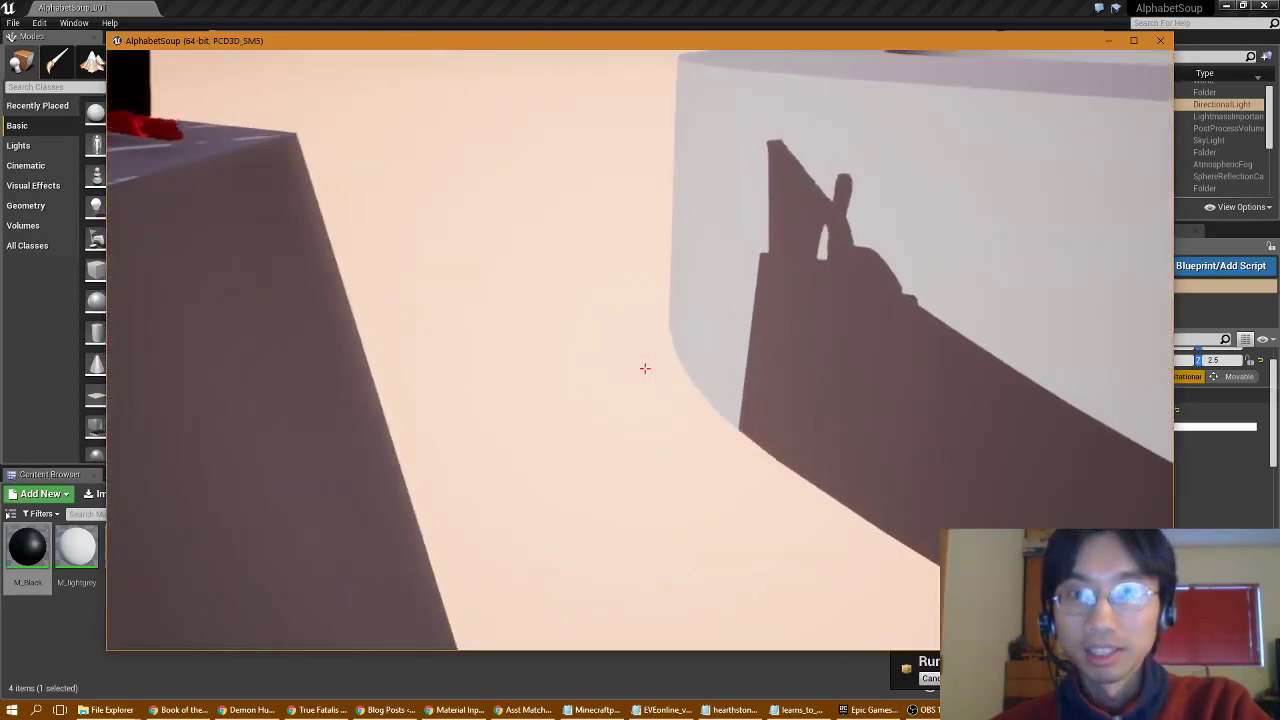
key(w)
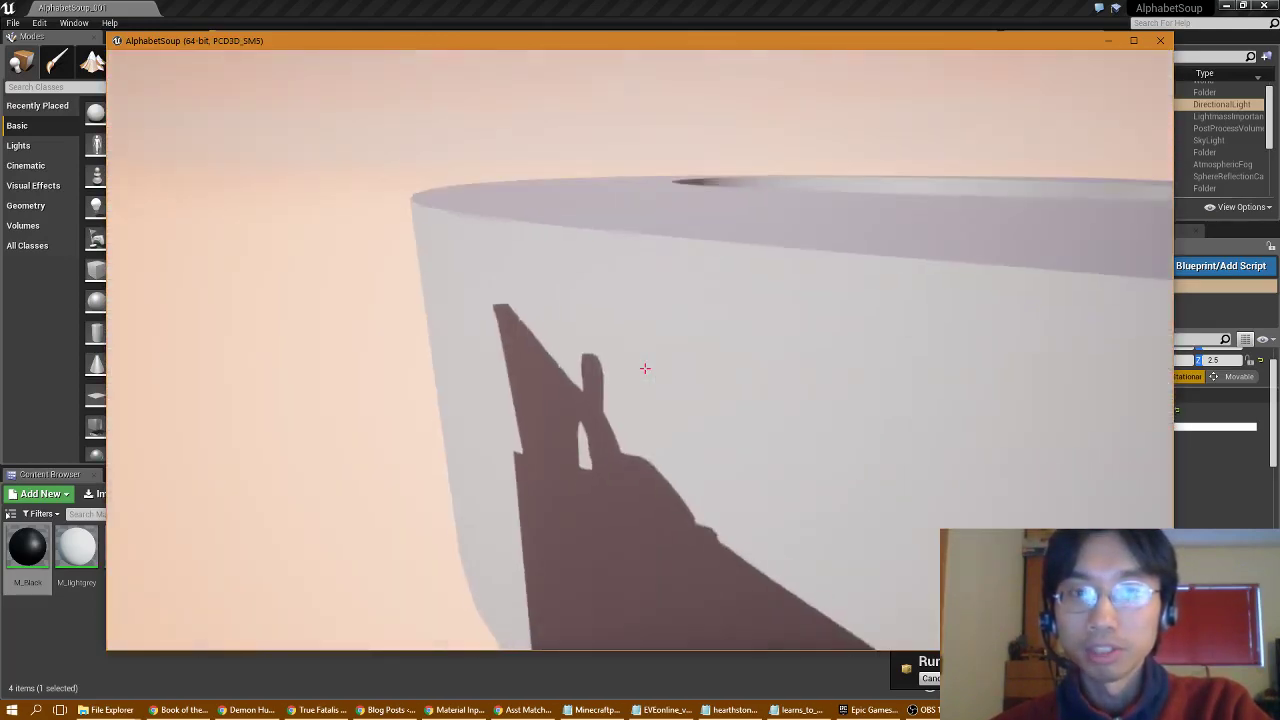
key(w)
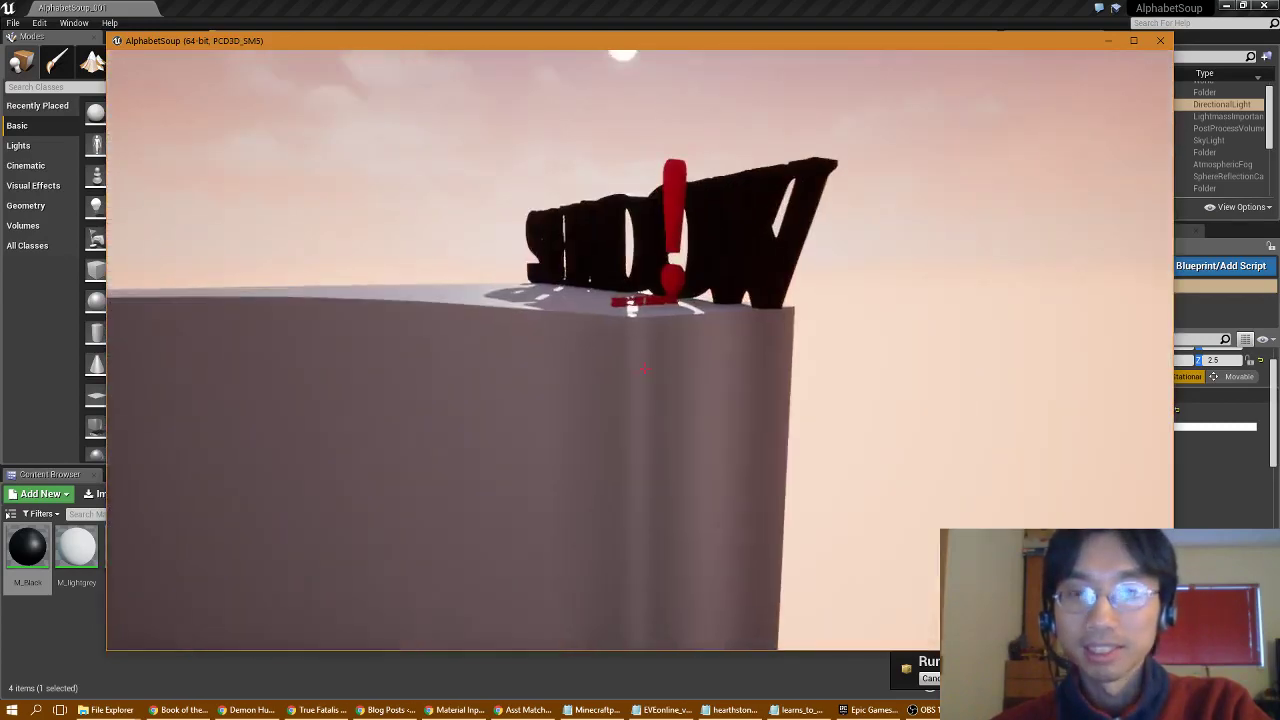
key(w)
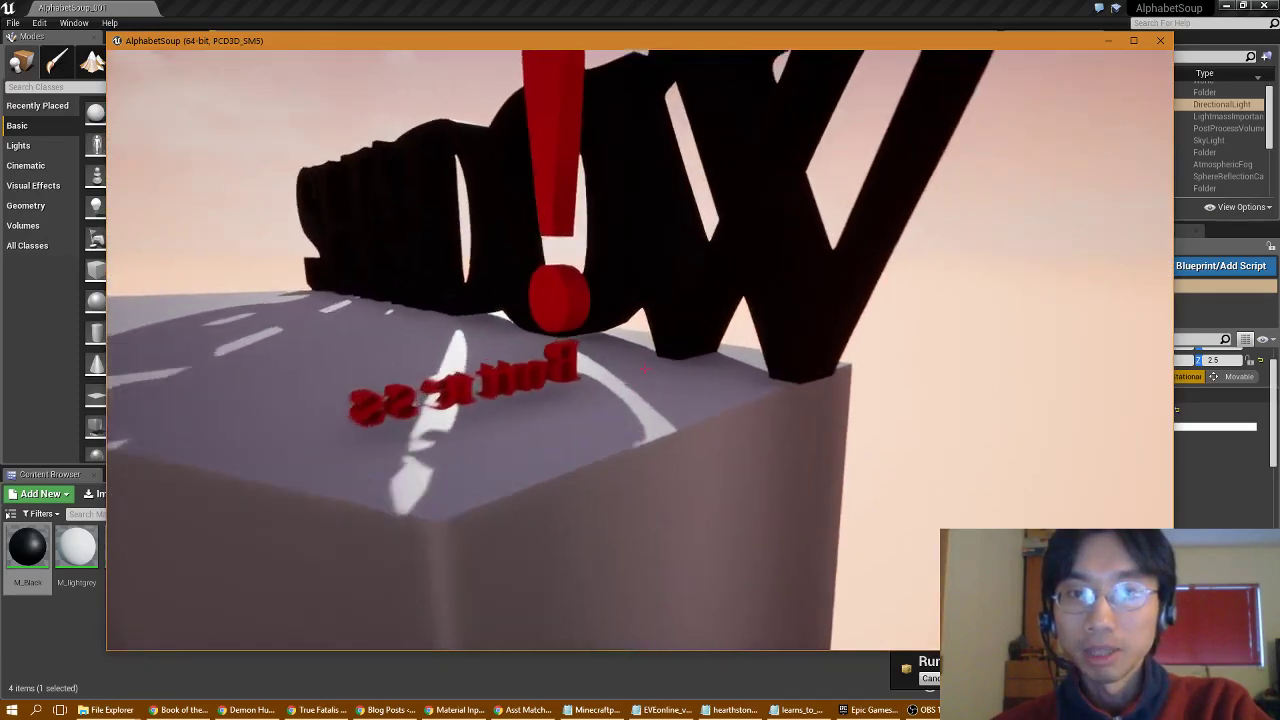
key(w)
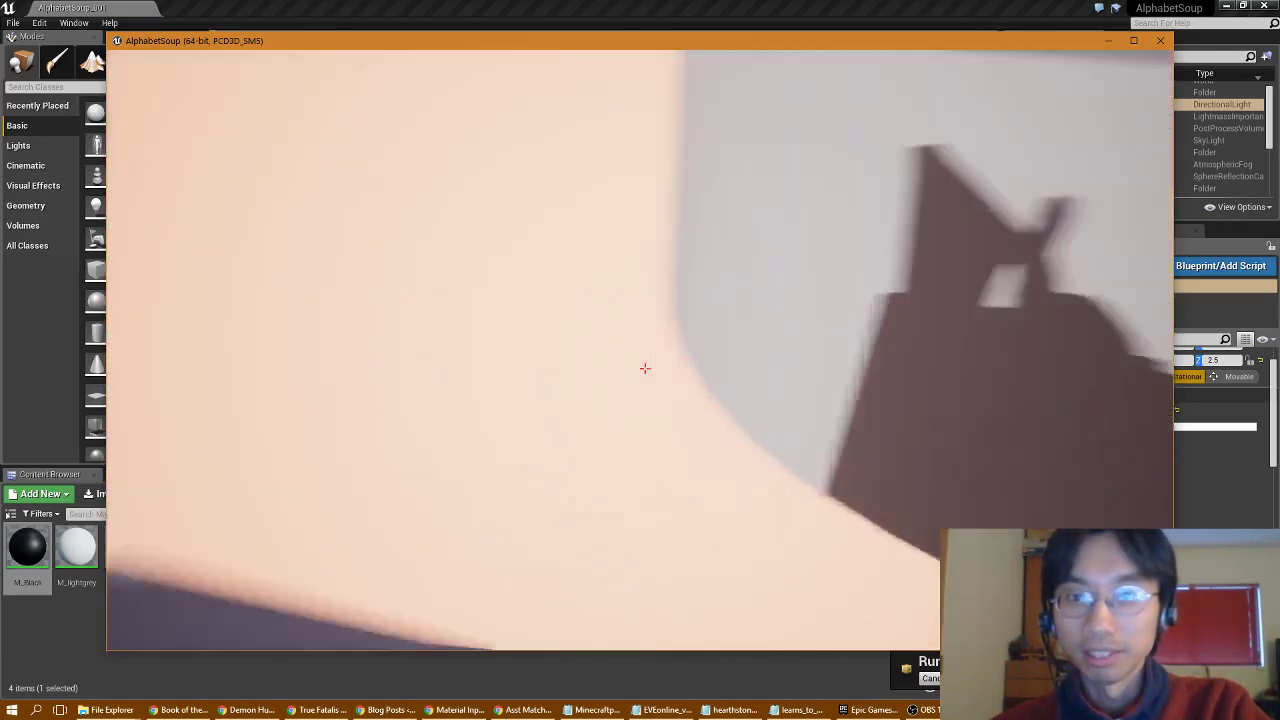
key(w)
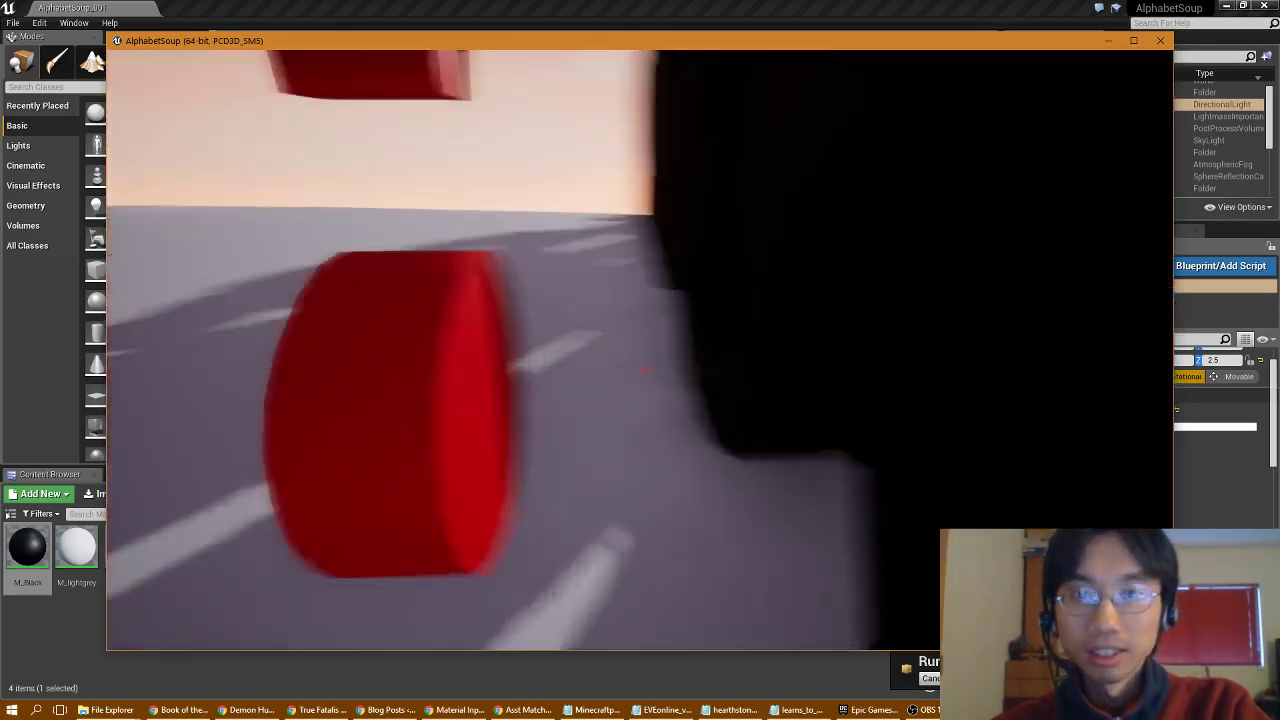
key(w)
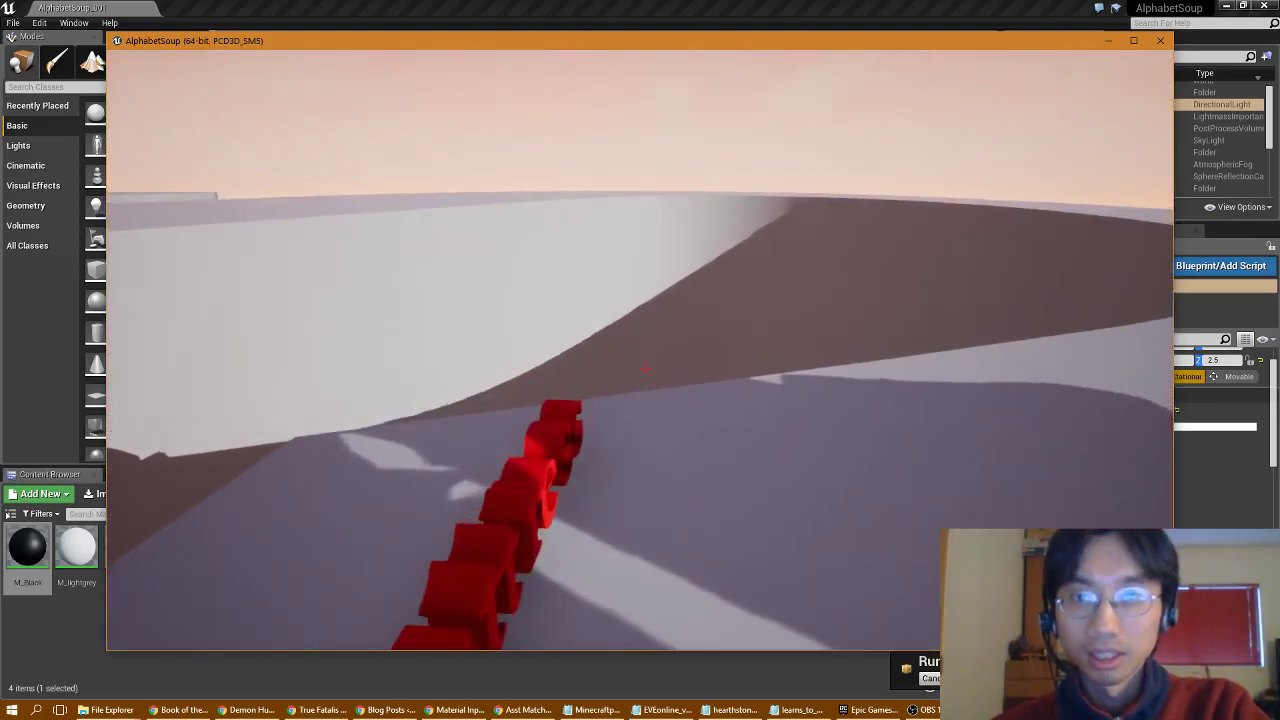
key(w)
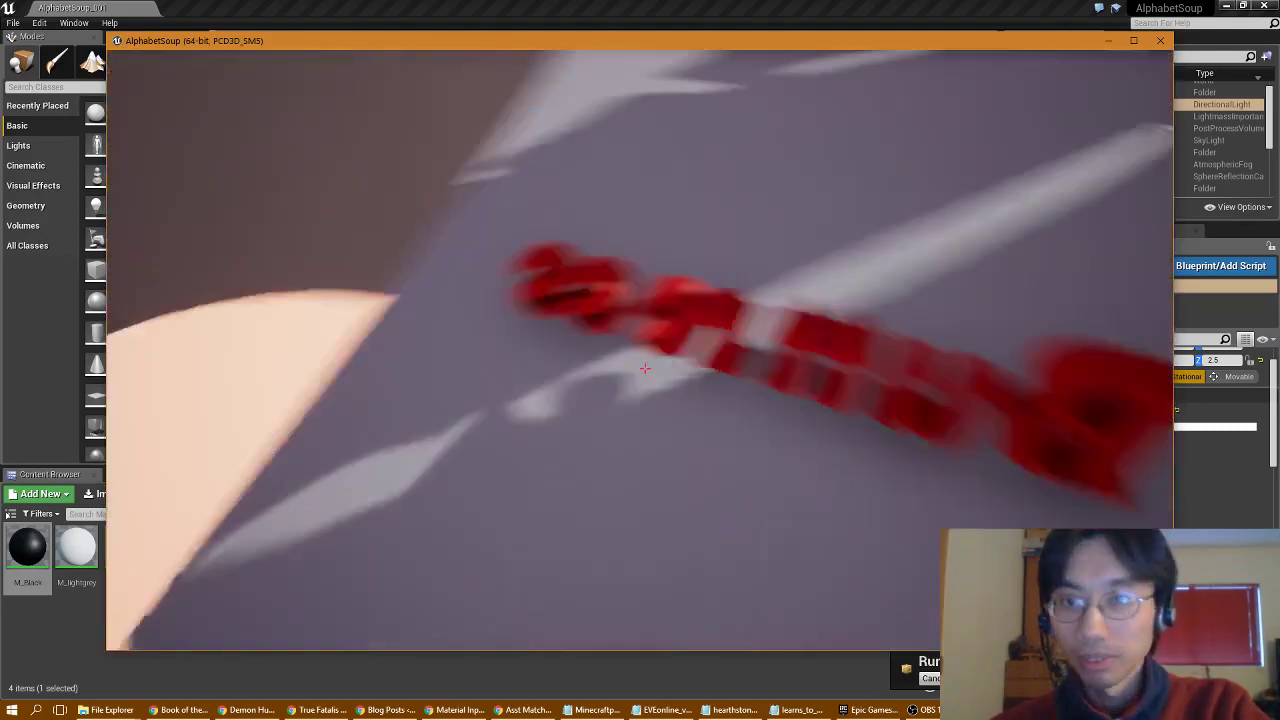
key(w)
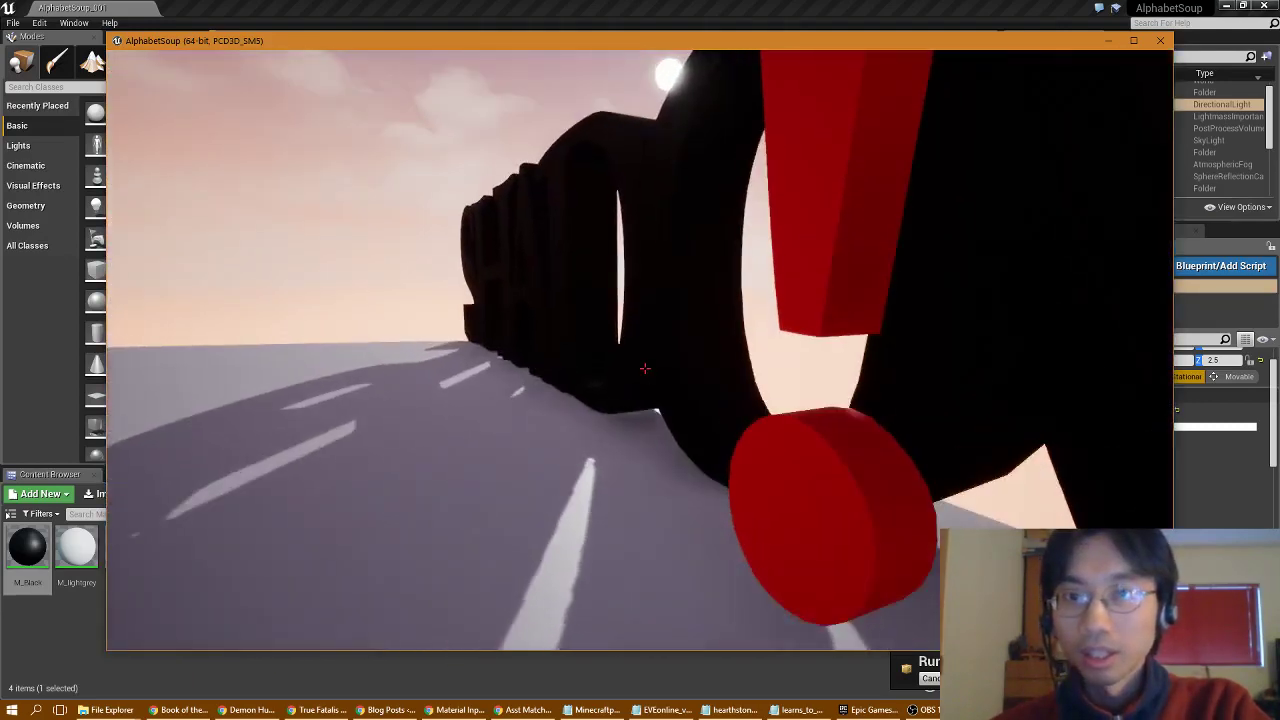
key(w)
key(s)
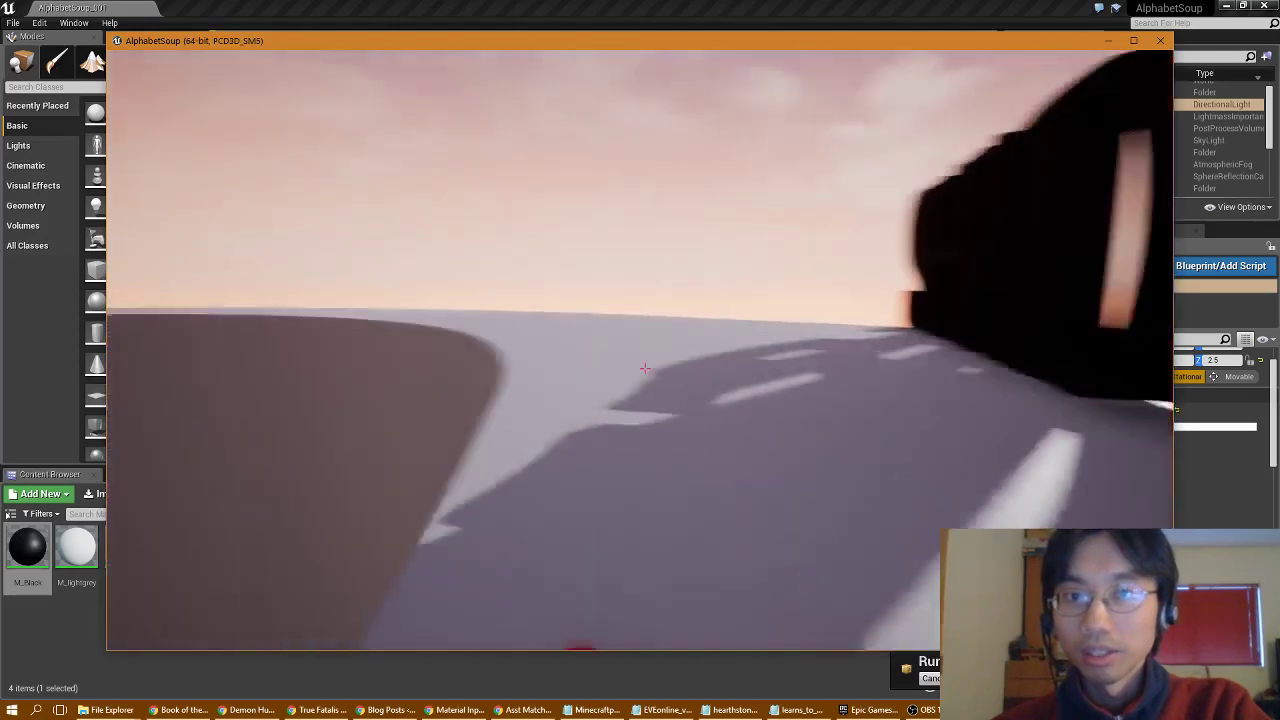
key(w)
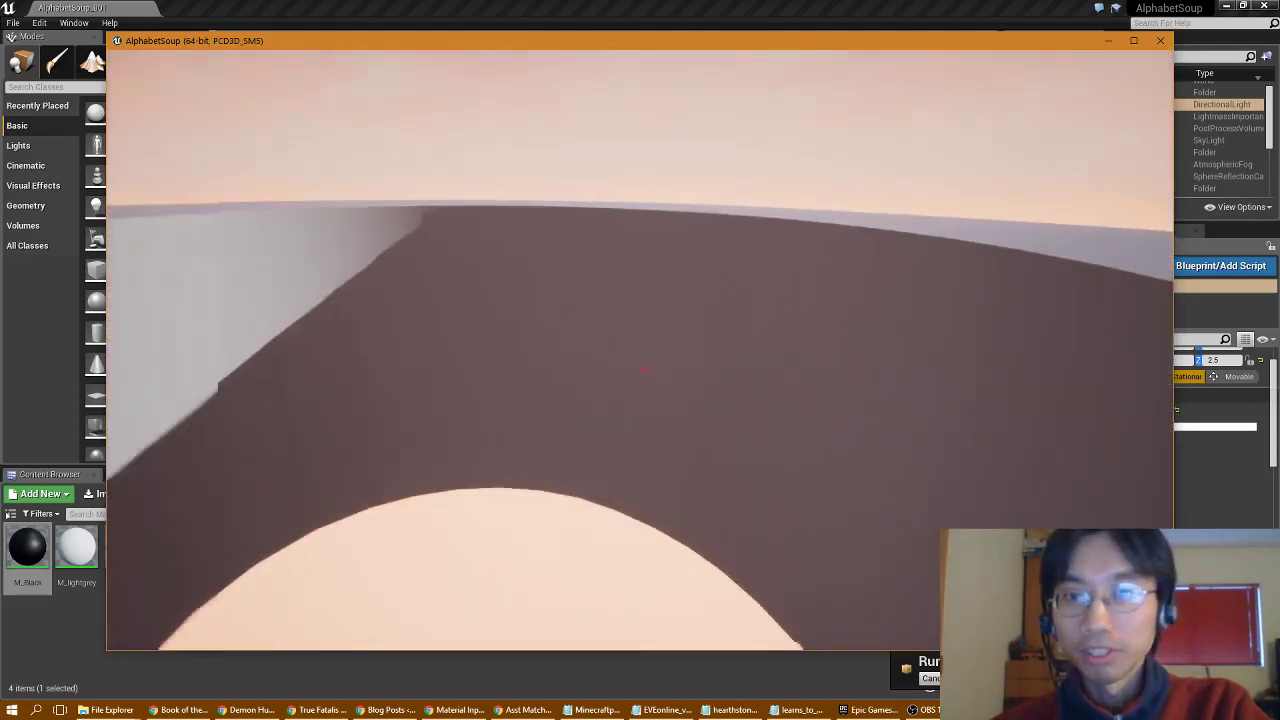
key(w)
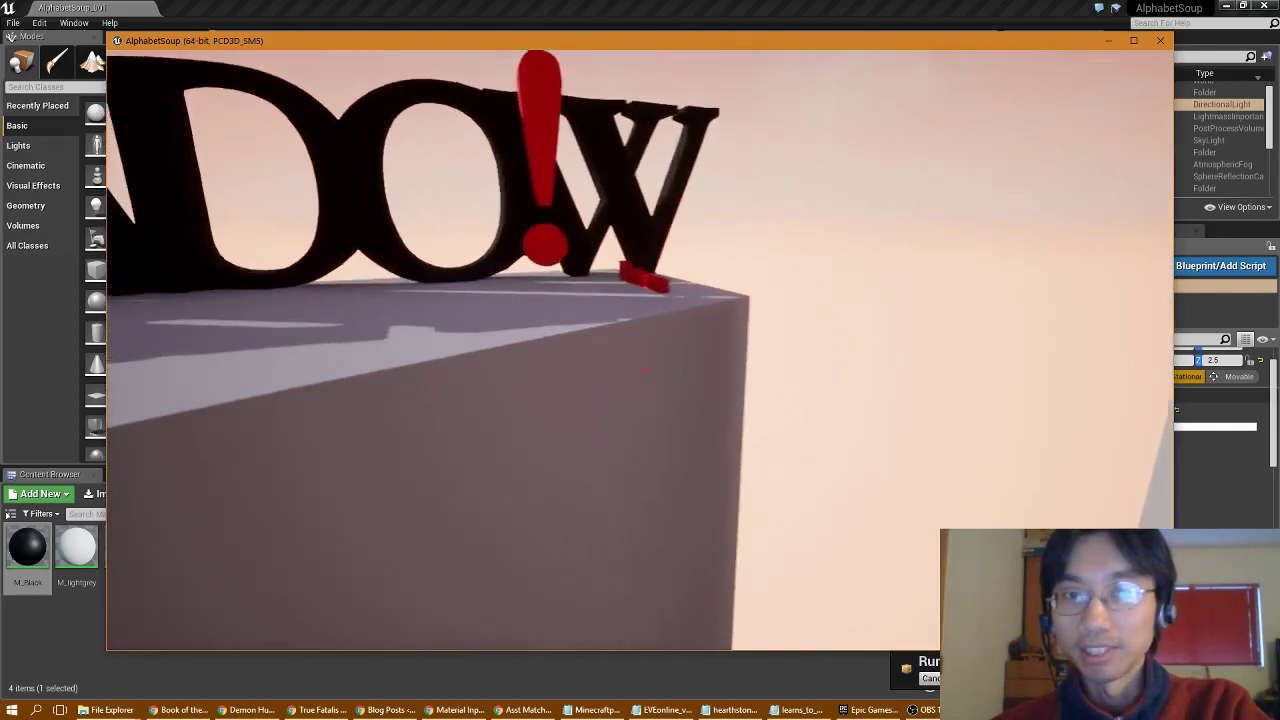
Jump up to the openings of the black letters and inspect them up close, along with the curved structure beyond
key(w)
key(space)
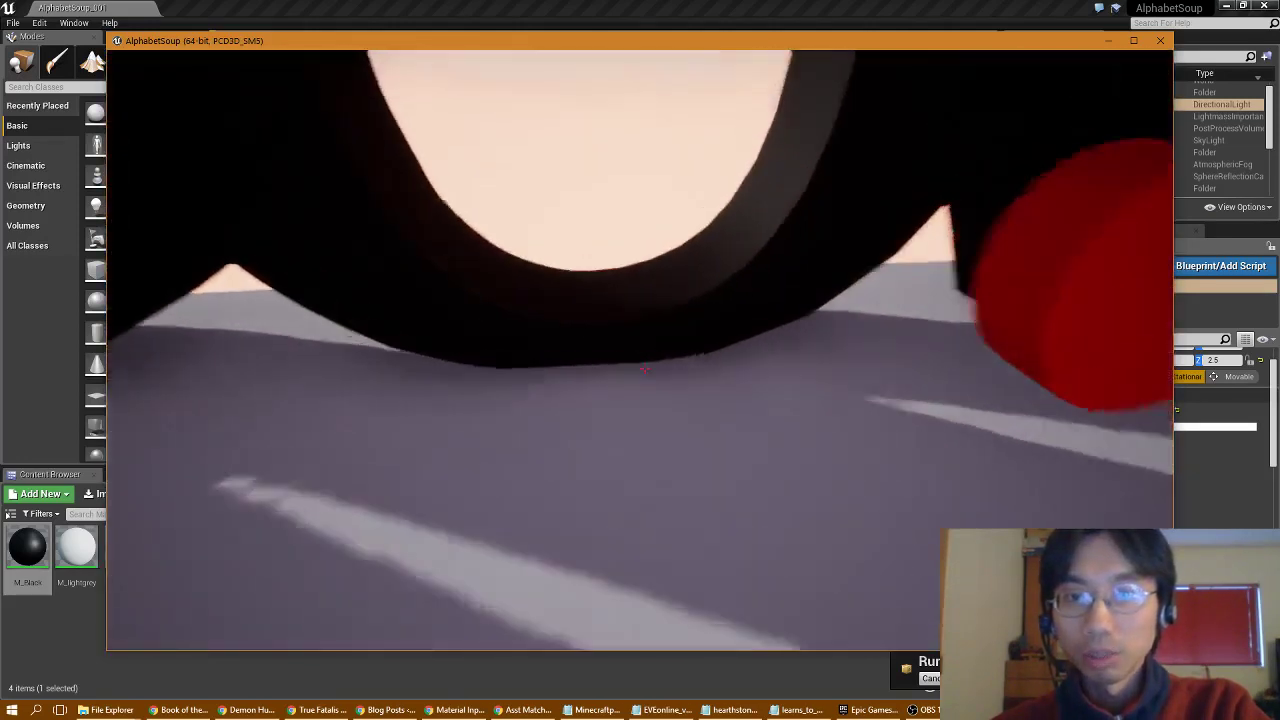
key(w)
key(space)
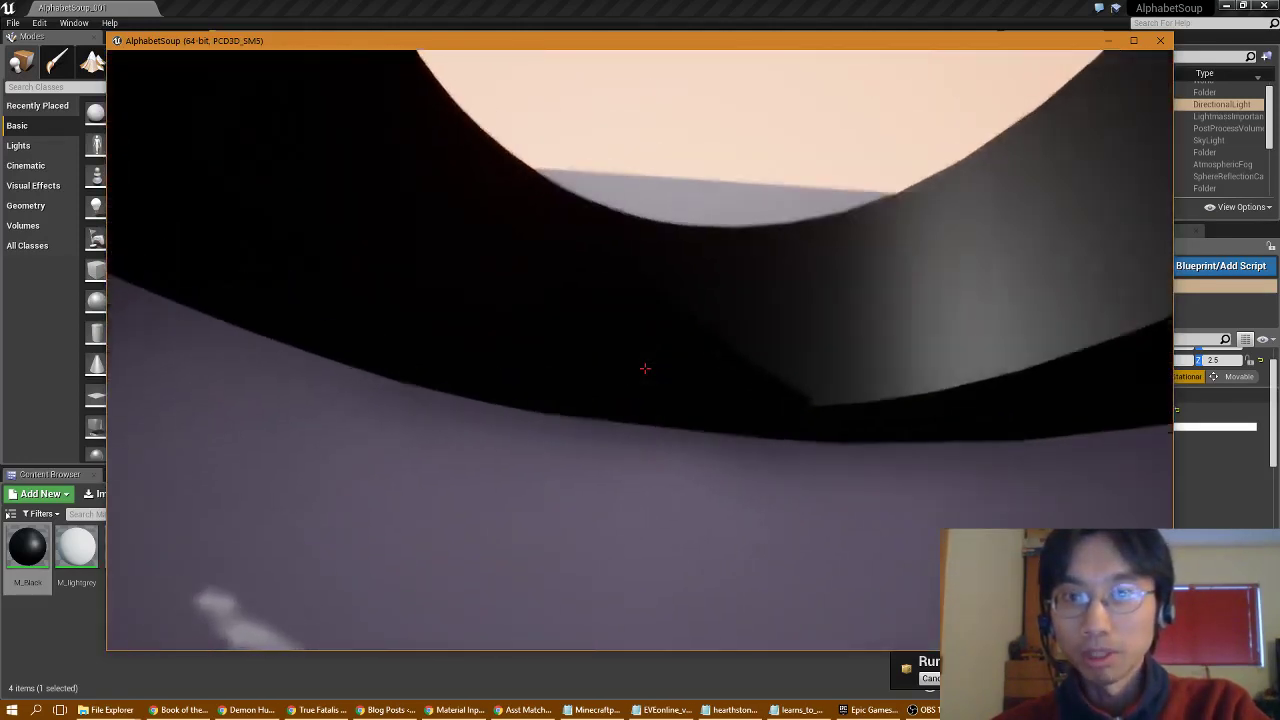
key(w)
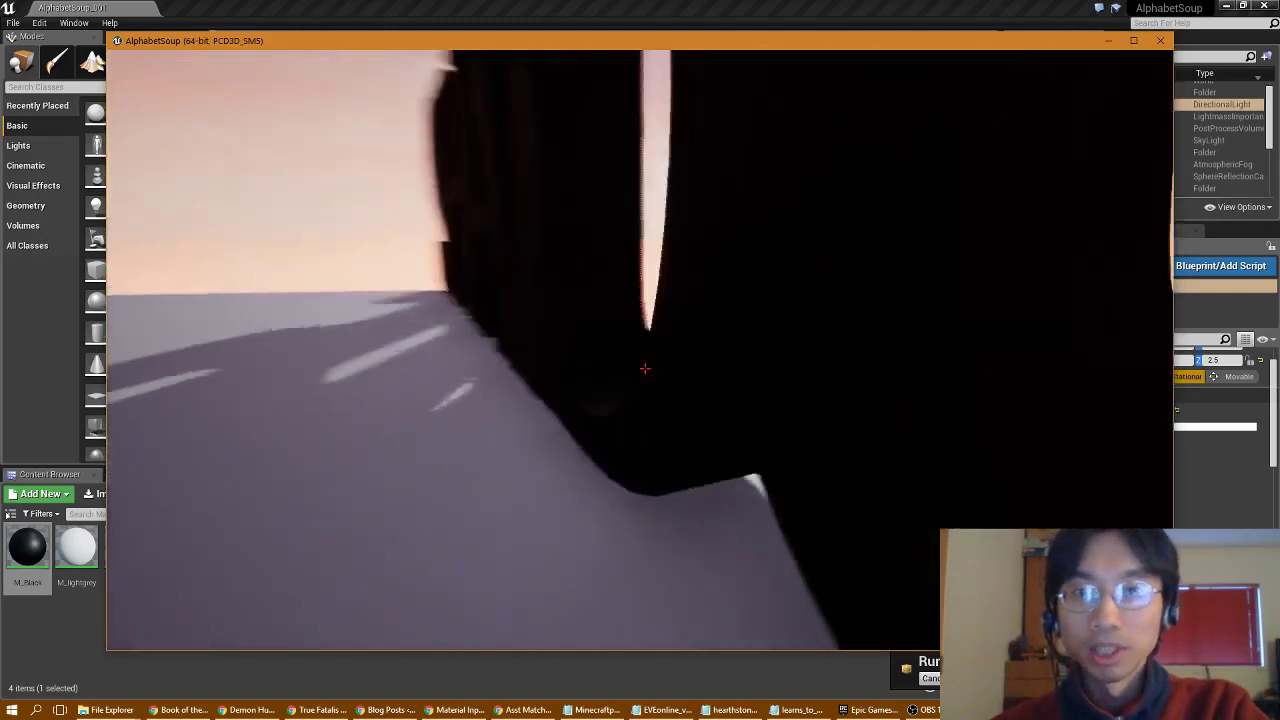
key(w)
key(space)
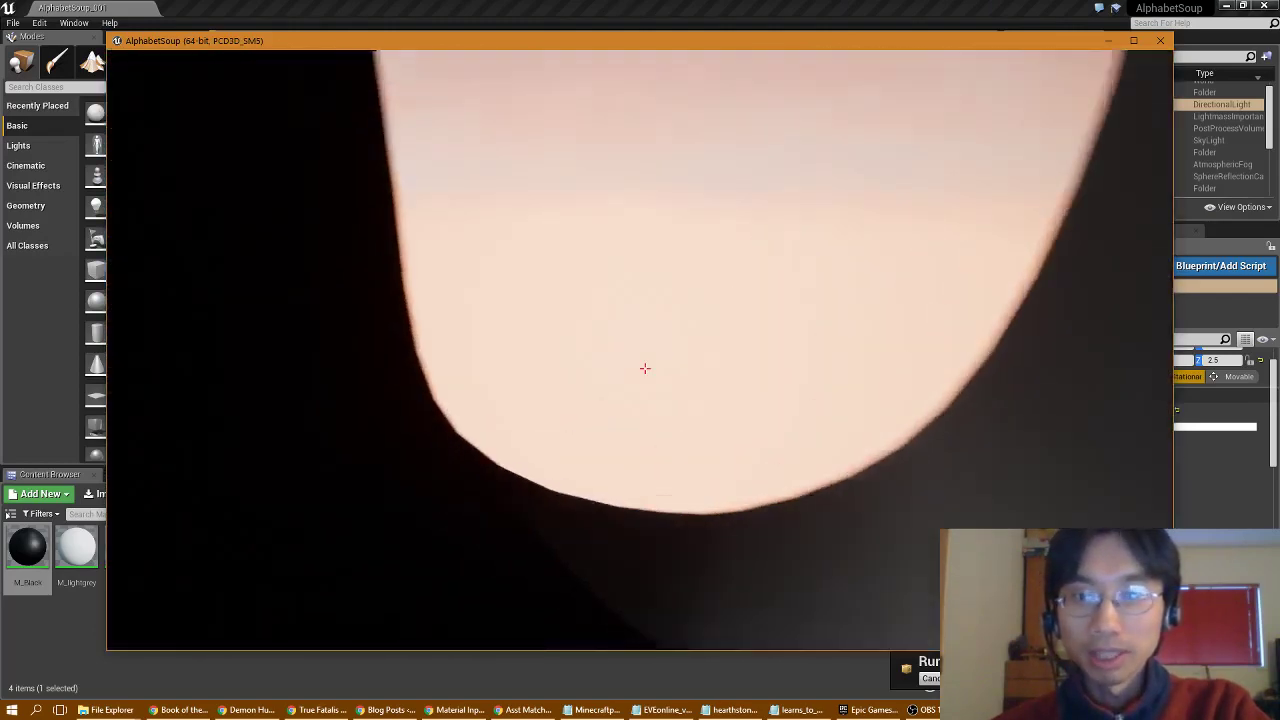
key(w)
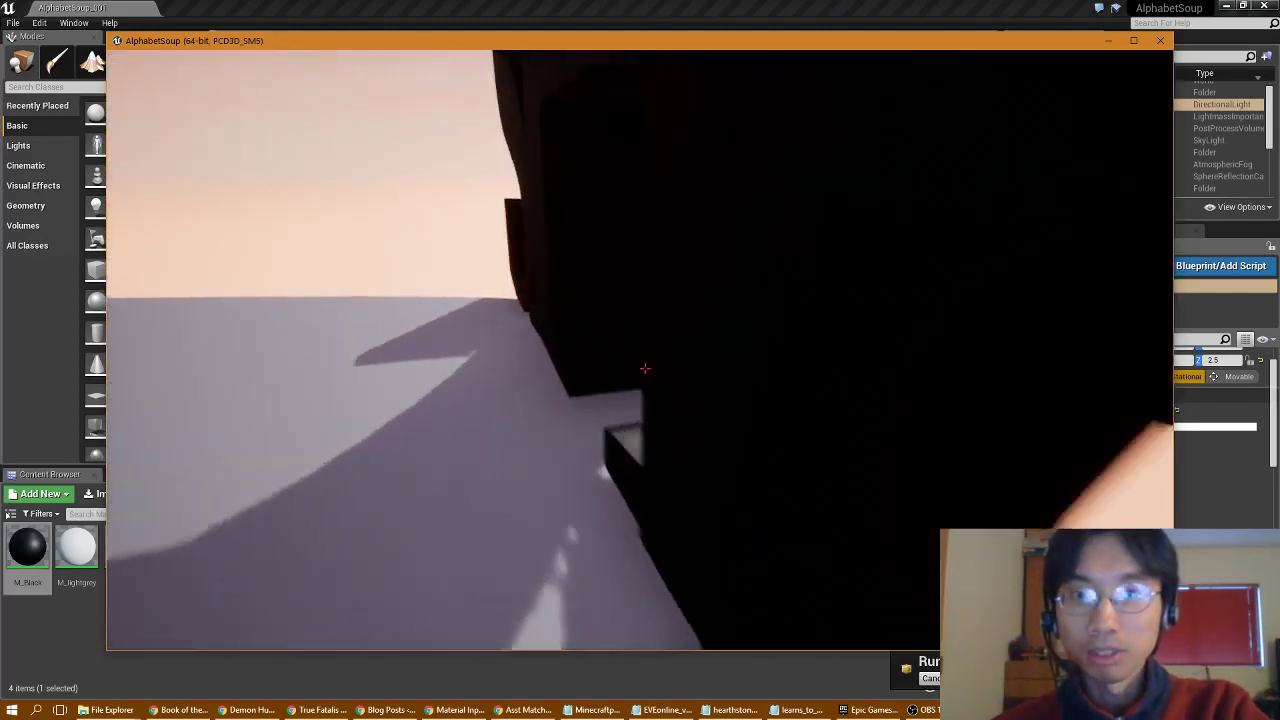
key(w)
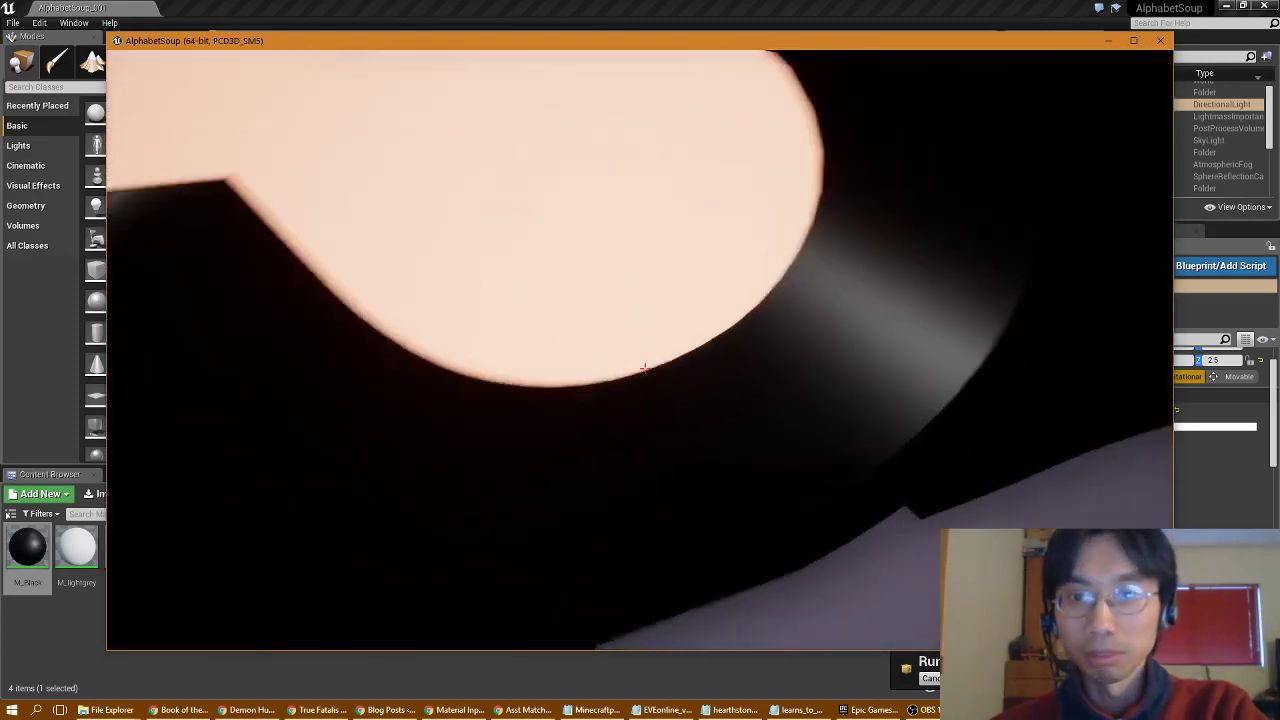
key(w)
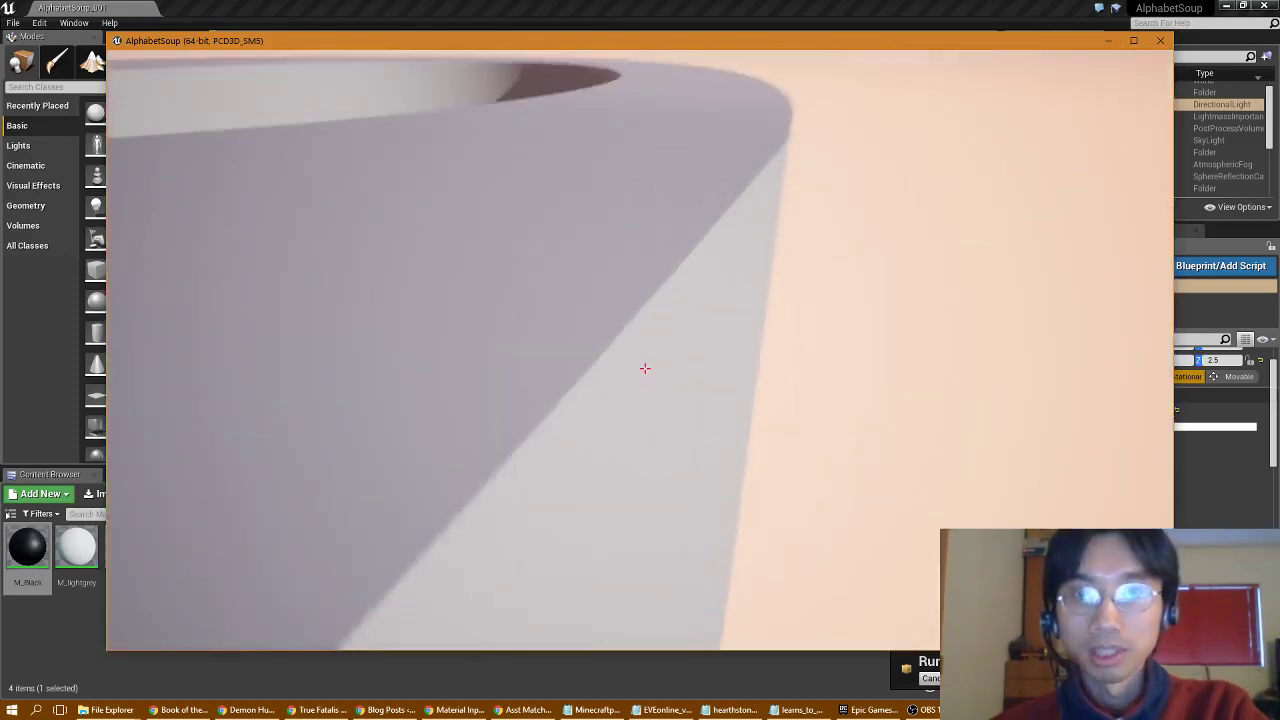
key(w)
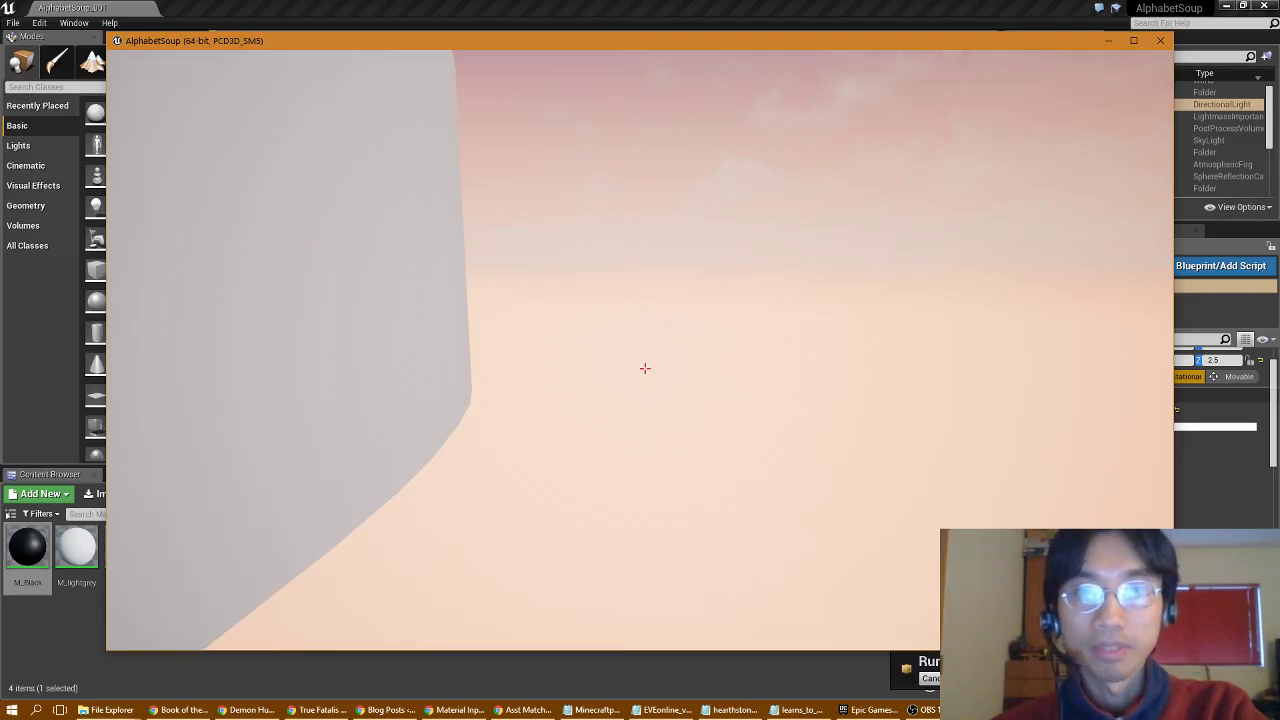
Exit the running game and look up at the sun behind the S, H and A letters in the level
key(Escape)
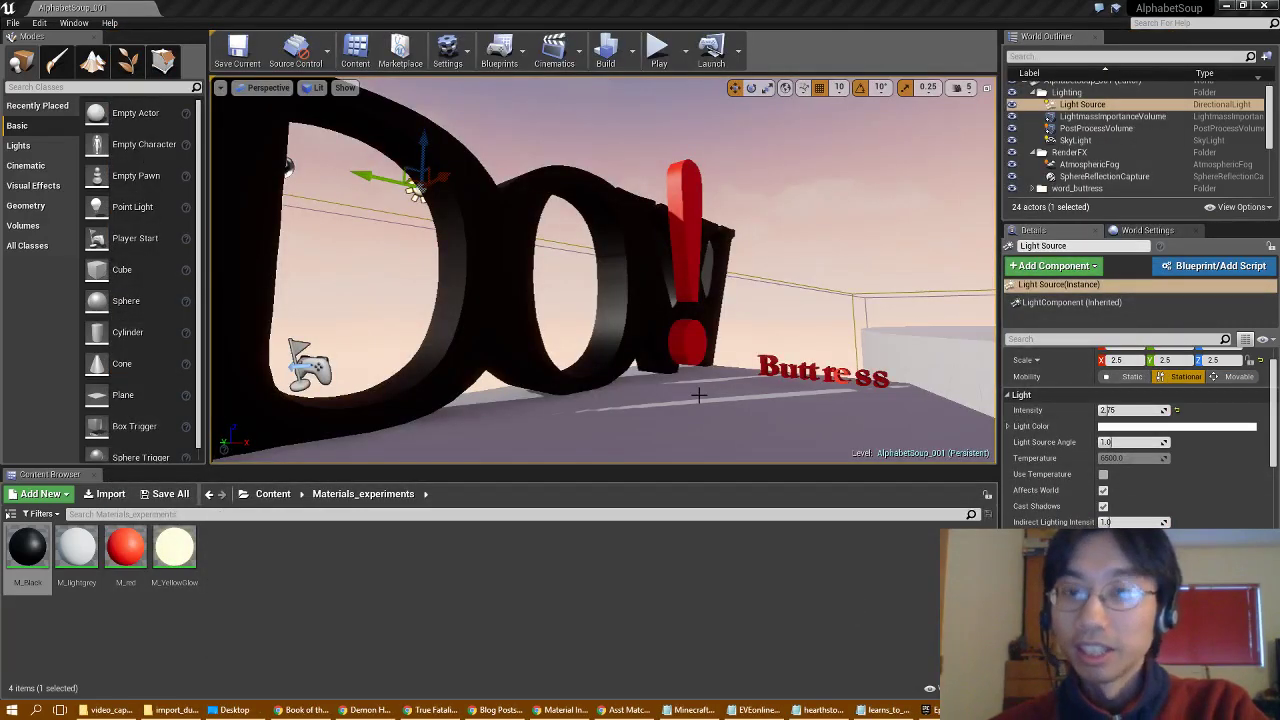
right_drag(593, 287, 250, 225)
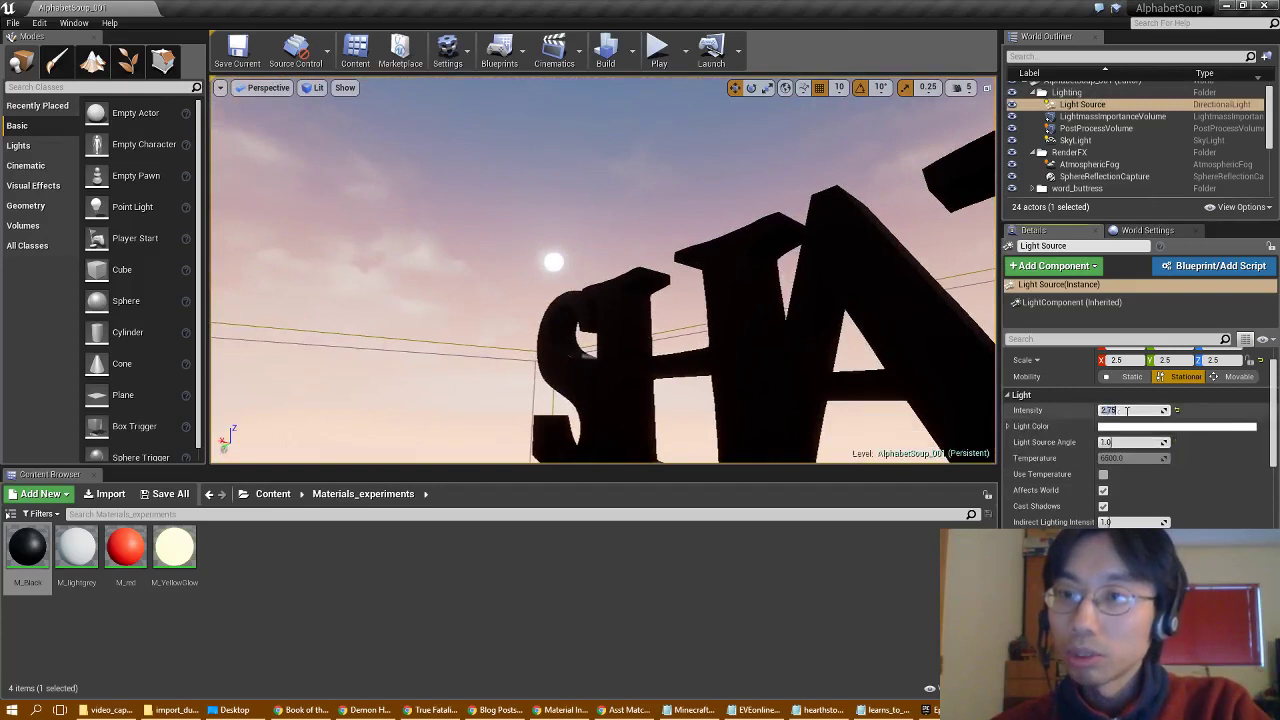
Set the Light Source's intensity to 1.0 and the SkyLight's intensity to 0.5
text(1.0)
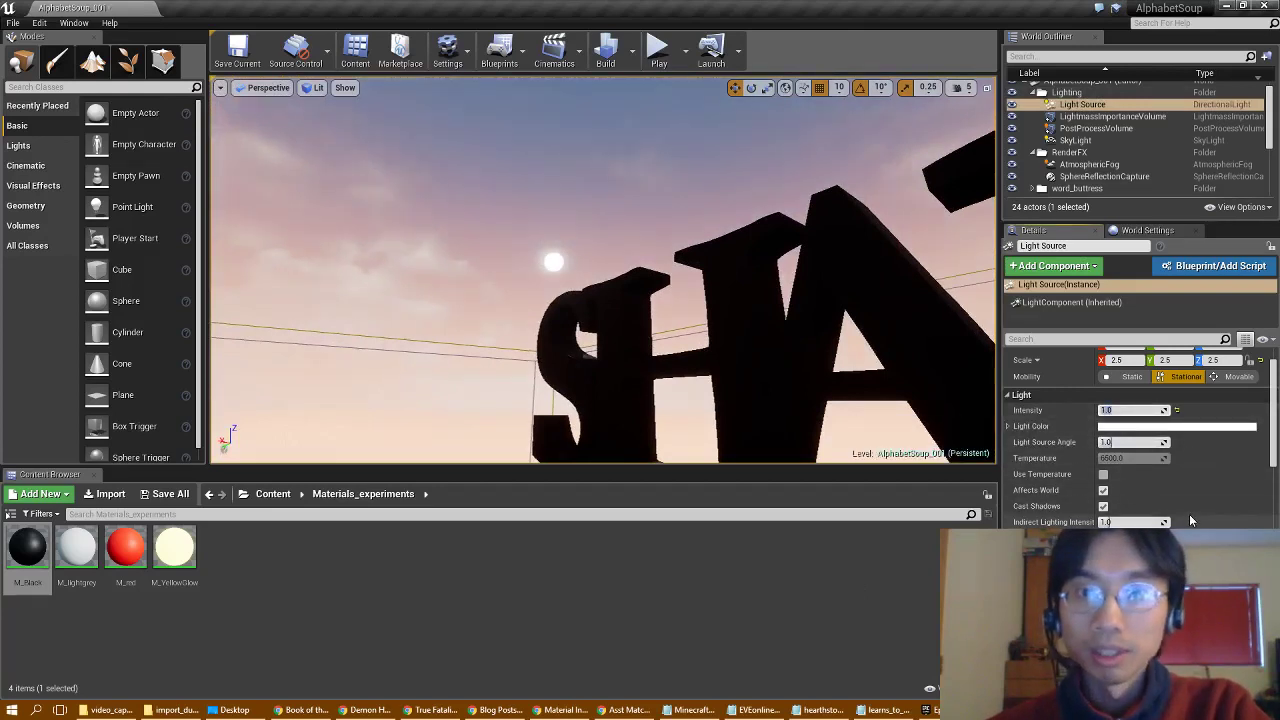
click(1075, 141)
click(1120, 527)
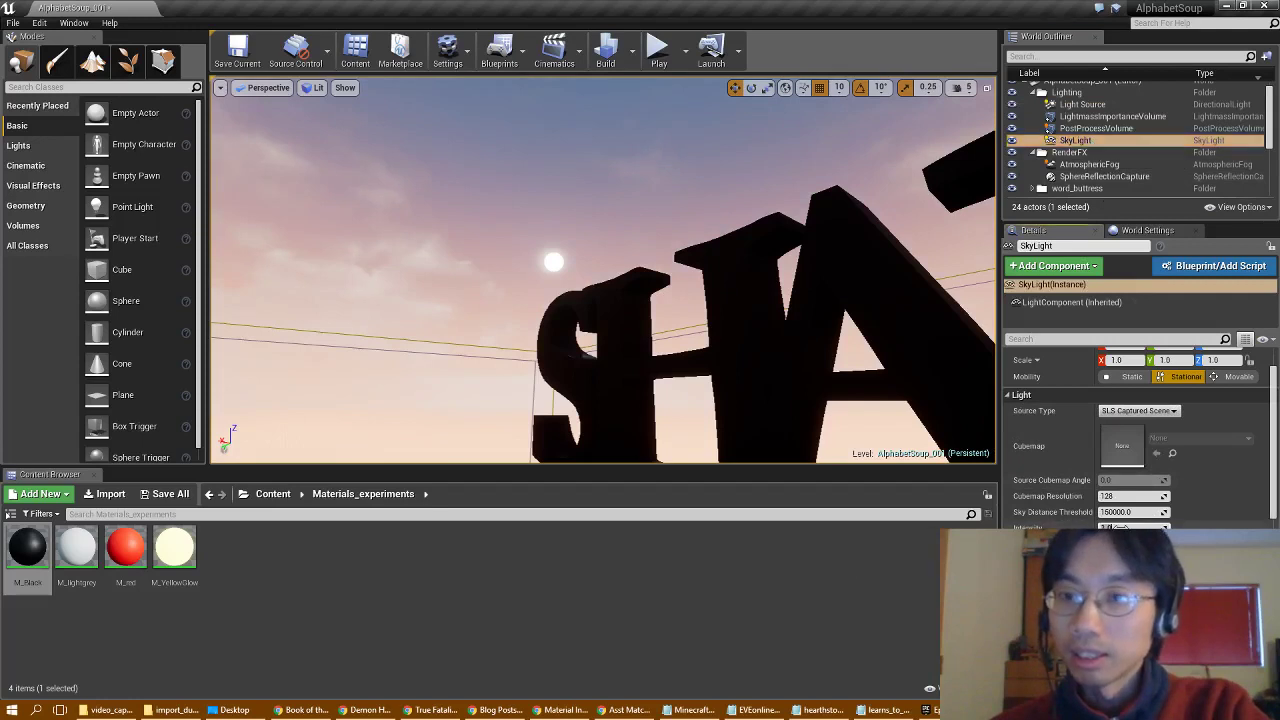
text(0.5)
key(Return)
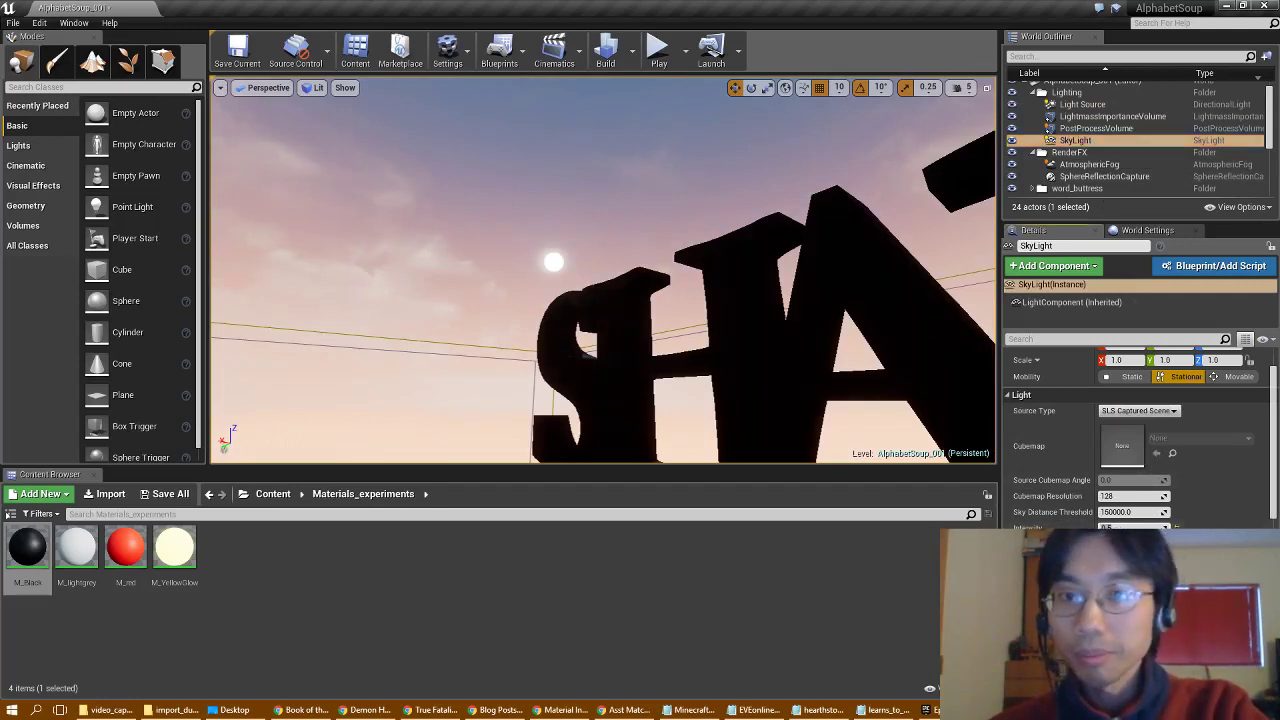
Place the question mark mesh from the AlphabetSoup folder on the block between the red exclamation mark and the Buttress word
right_drag(603, 270, 865, 315)
key(s)
key(w)
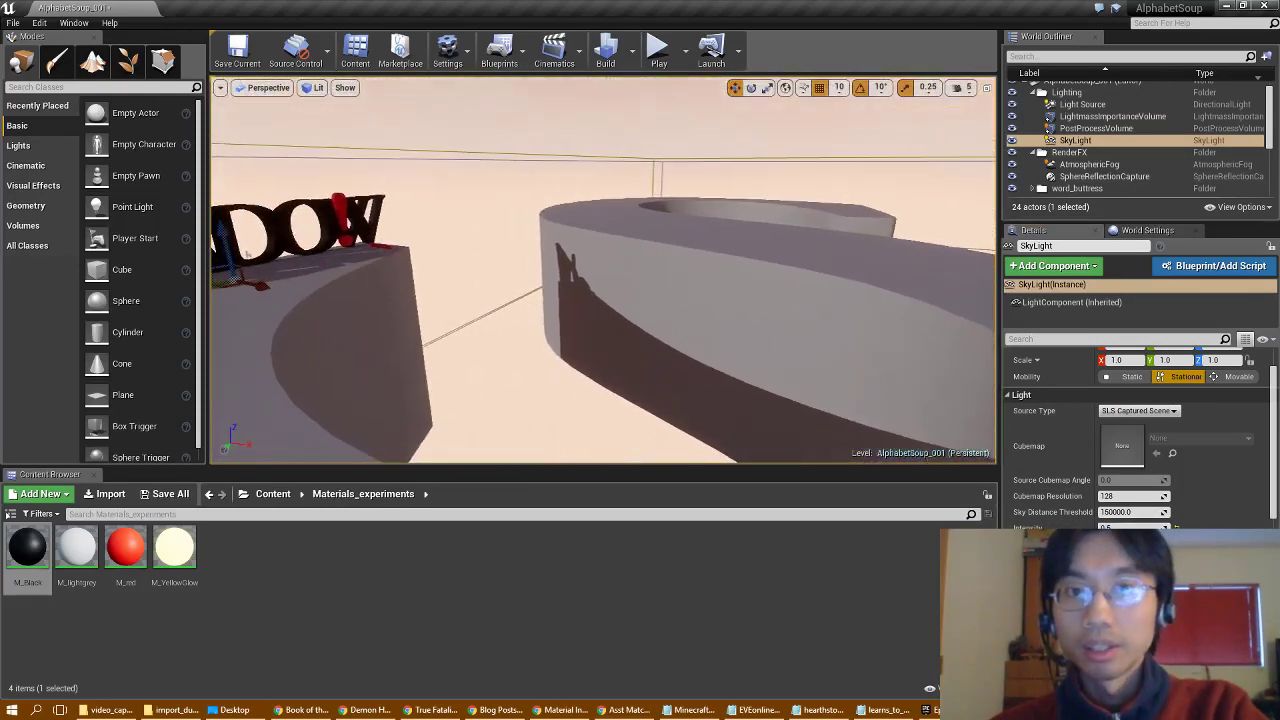
mouse_move(540, 270)
right_down()
mouse_move(530, 275)
mouse_move(545, 275)
mouse_move(540, 265)
mouse_move(548, 278)
right_up()
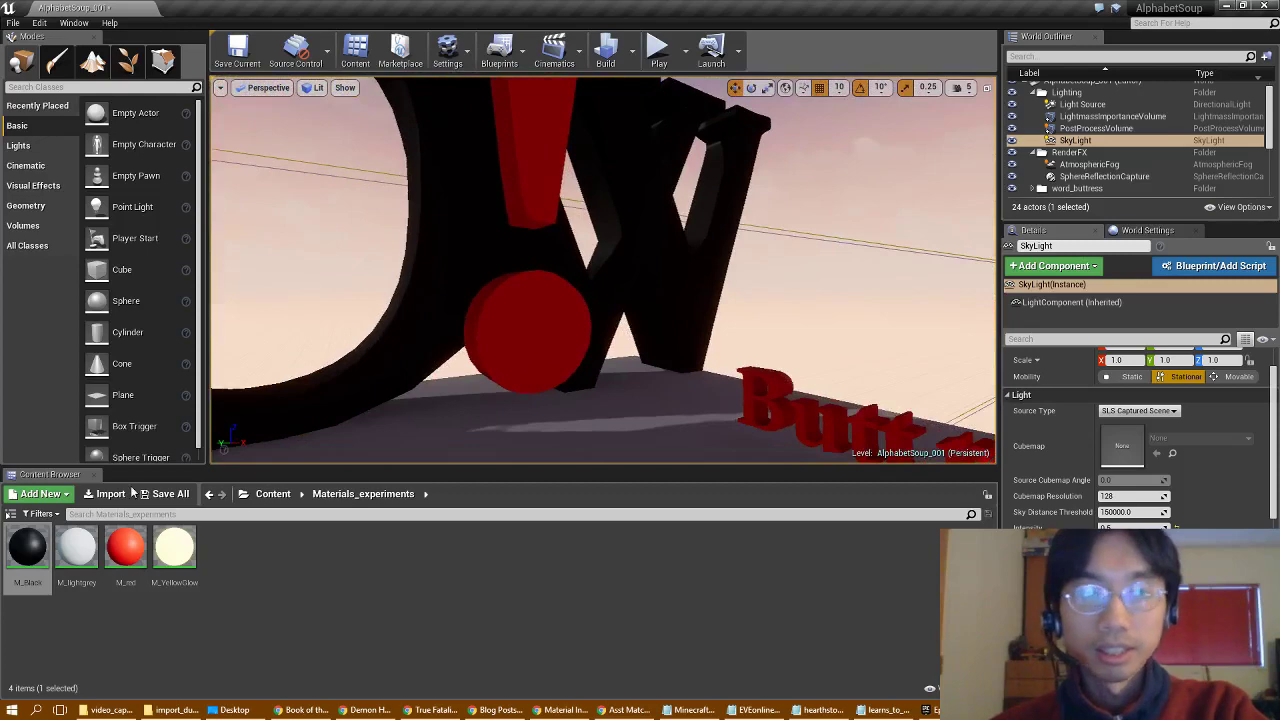
click(266, 494)
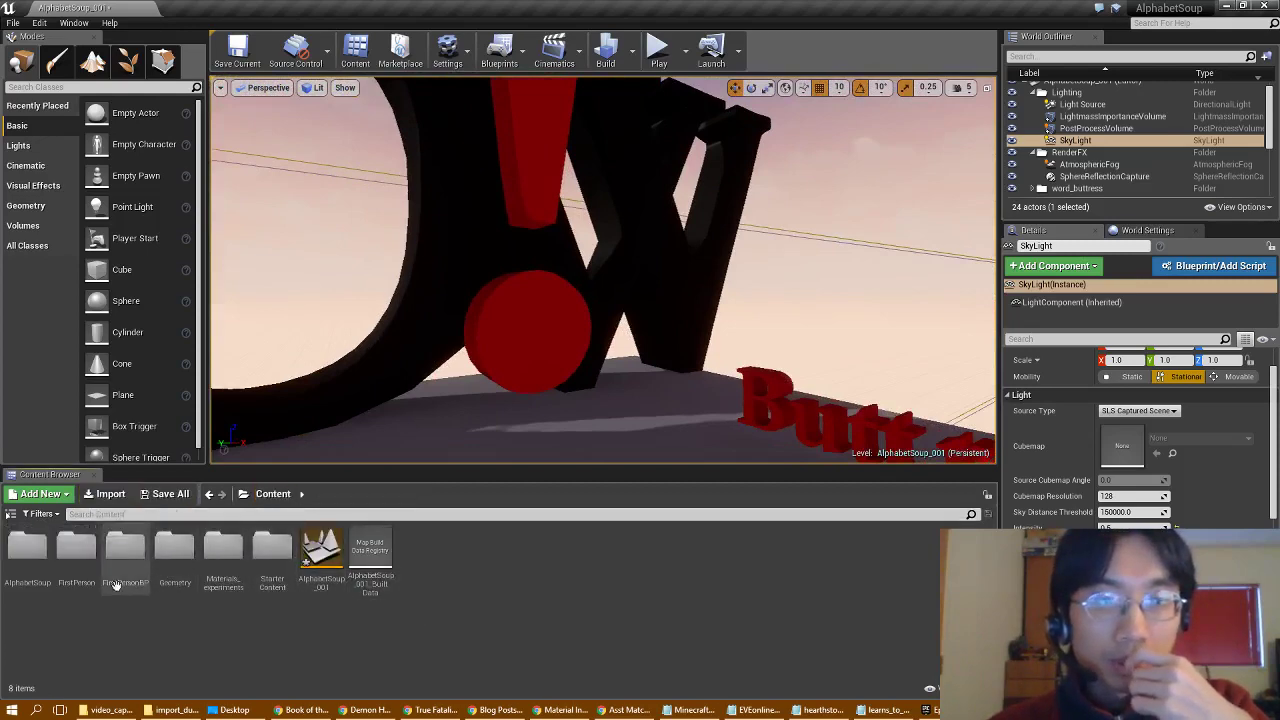
double_click(37, 561)
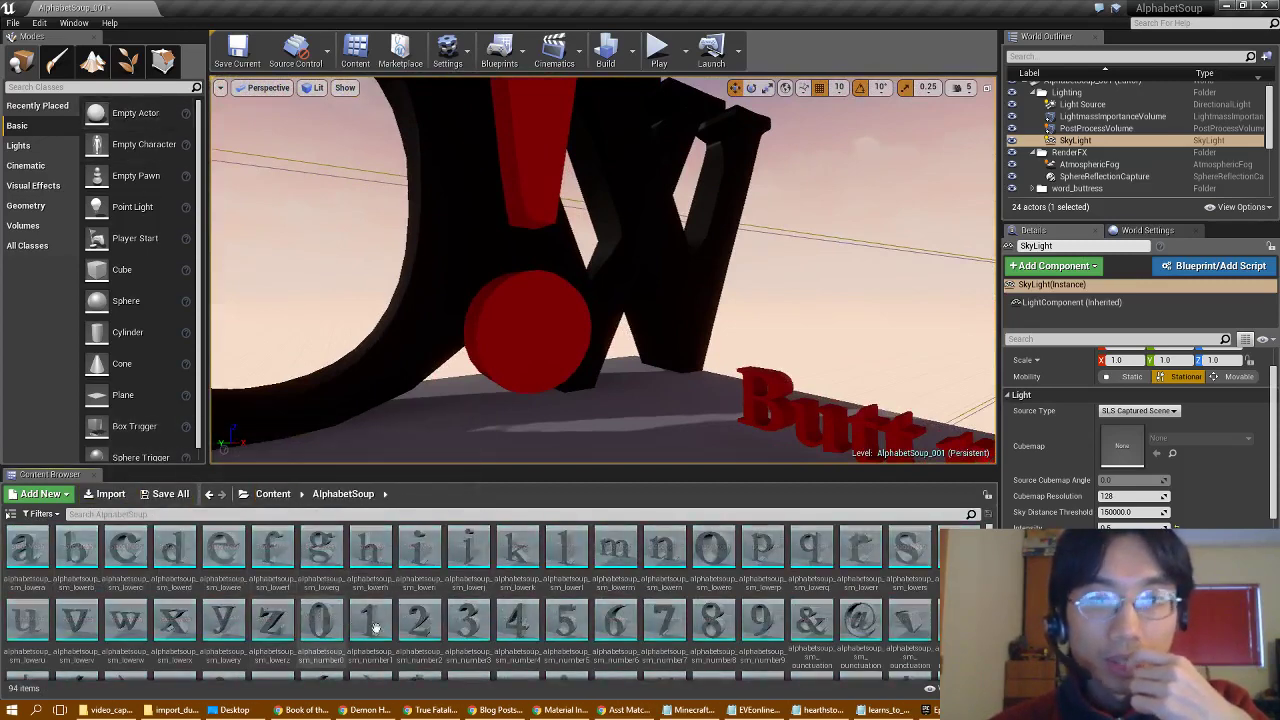
scroll(472, 600, down, 3)
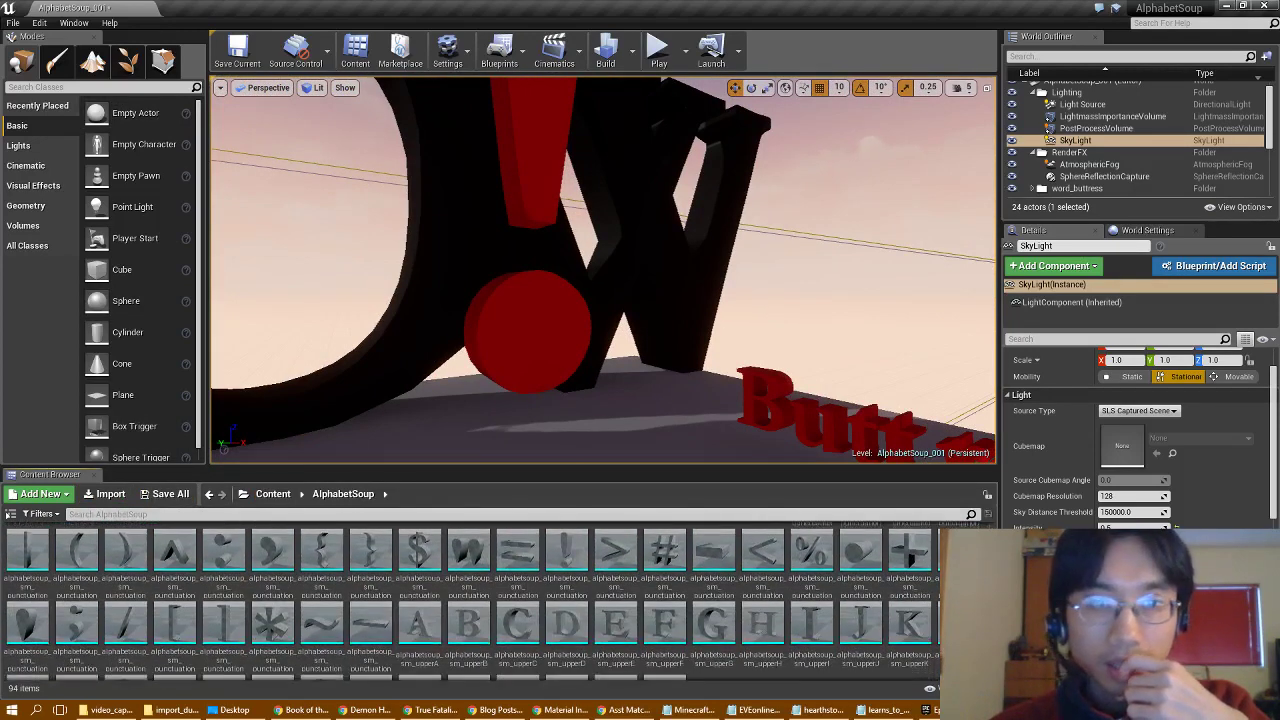
scroll(472, 600, down, 1)
scroll(472, 600, down, 2)
scroll(472, 600, up, 2)
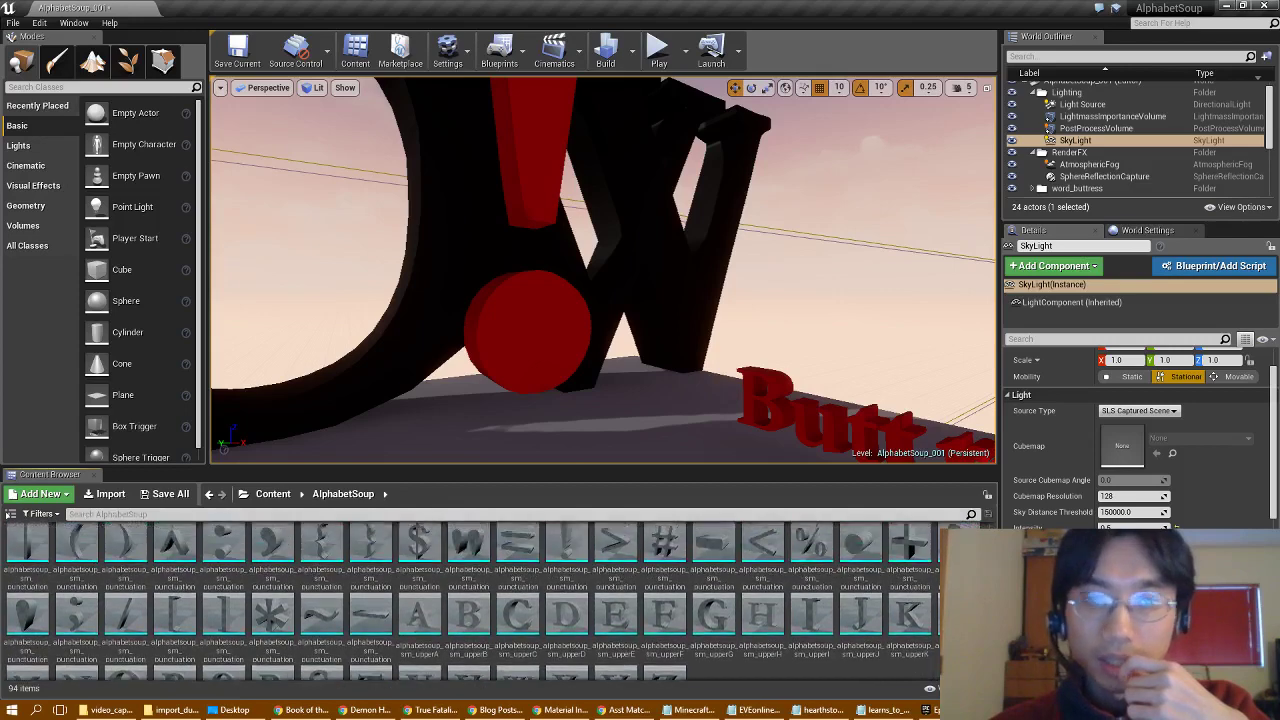
drag(957, 553, 662, 430)
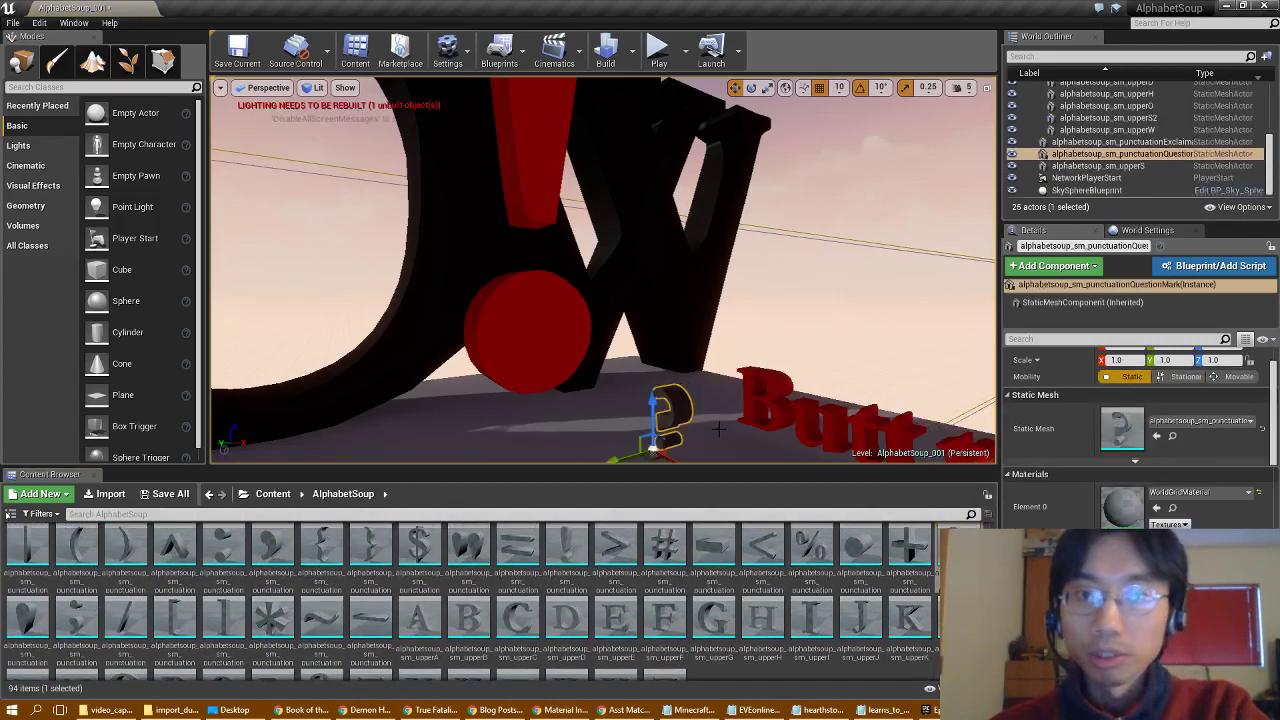
Apply the M_YellowGlow material from the Materials_experiments folder to the question mark
click(256, 498)
click(275, 558)
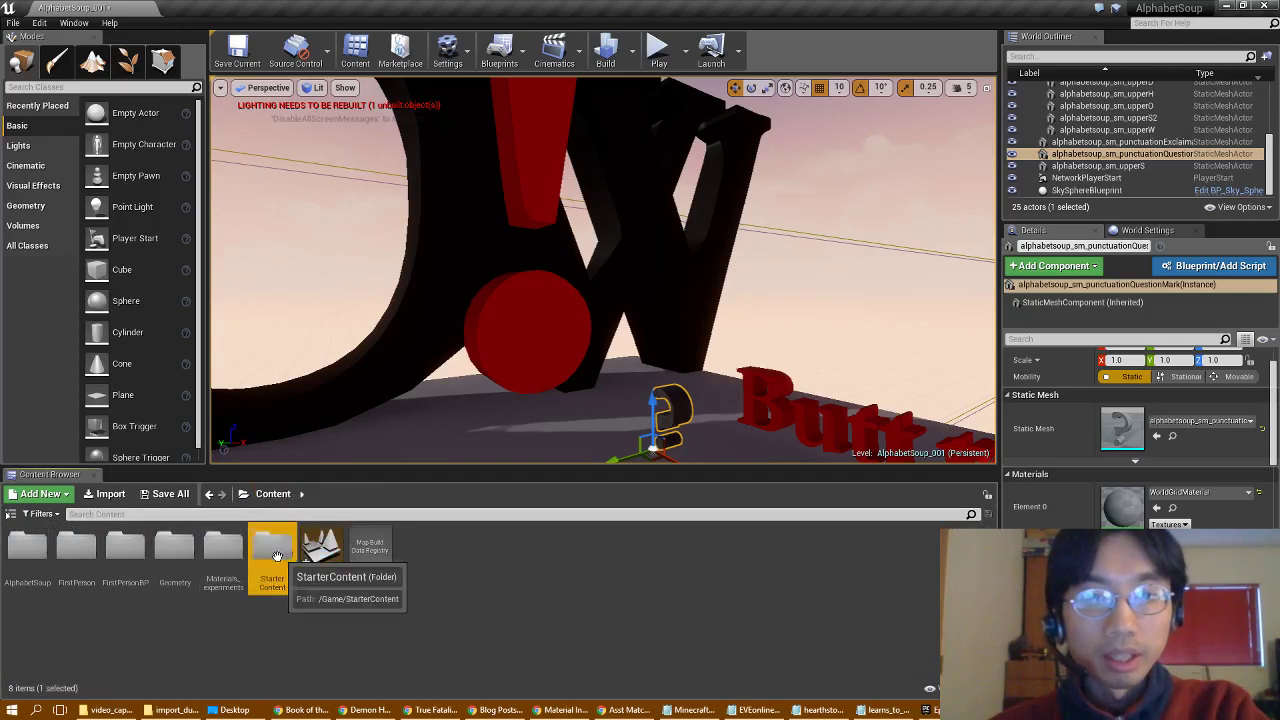
click(227, 563)
double_click(227, 563)
drag(174, 548, 681, 418)
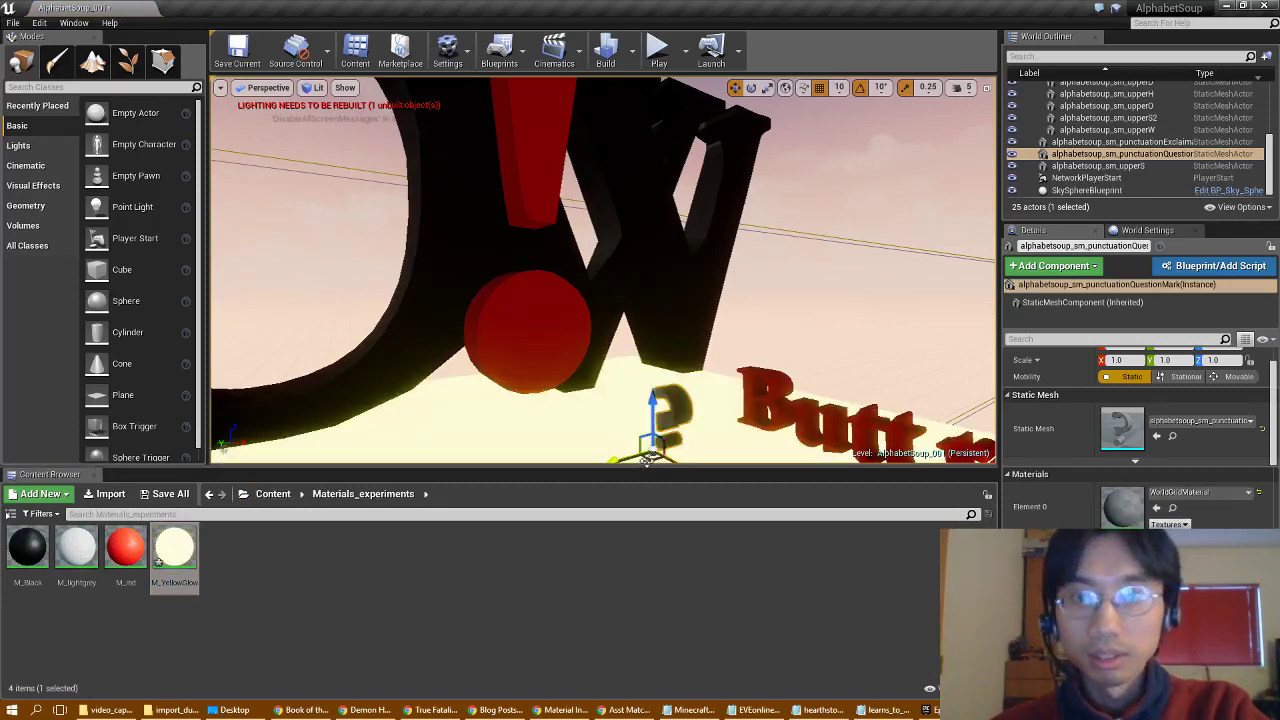
drag(188, 546, 677, 408)
Rotate the question mark to -40° about the vertical axis
right_drag(670, 434, 710, 445)
mouse_move(610, 418)
right_down()
mouse_move(585, 416)
mouse_move(605, 416)
right_up()
scroll(1077, 392, up, 2)
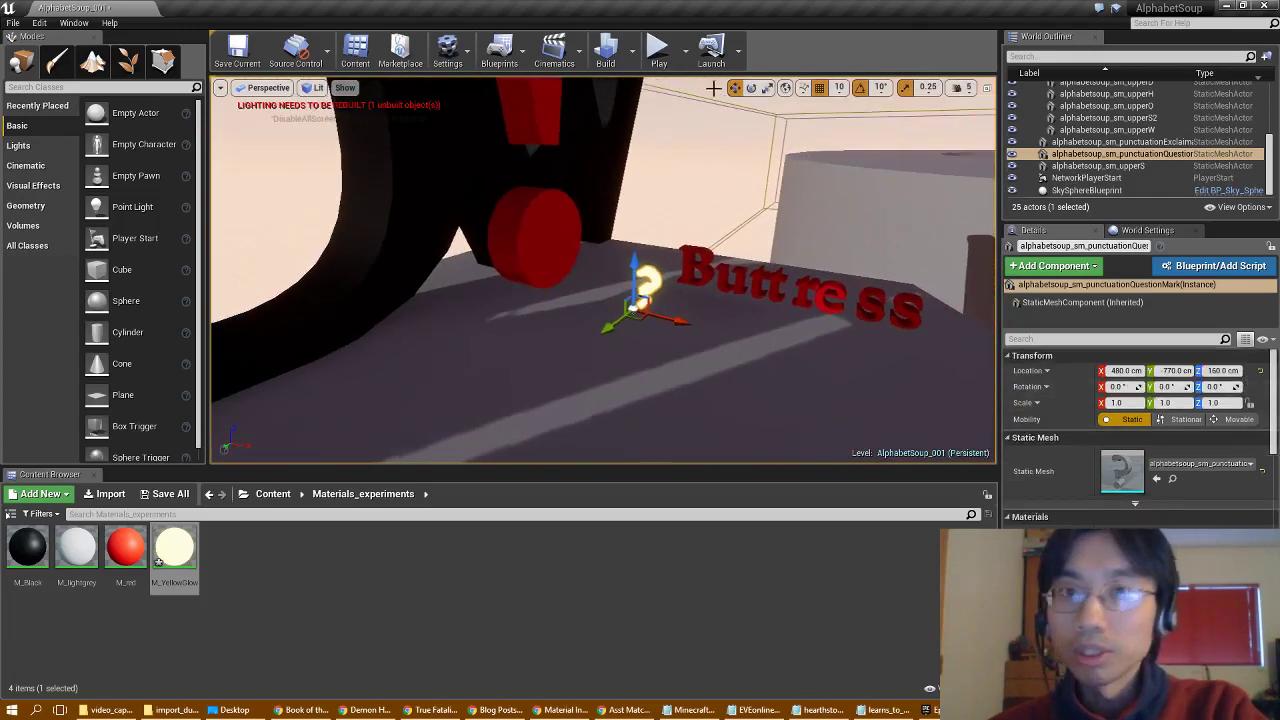
click(752, 89)
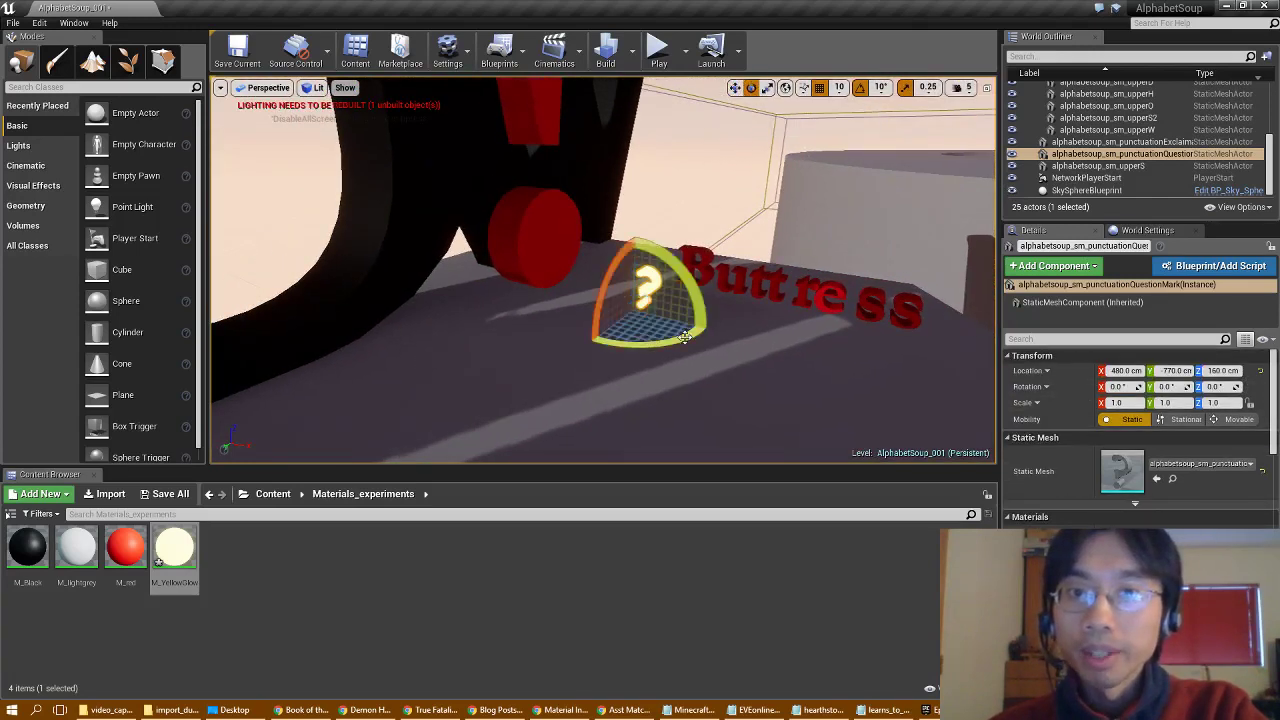
drag(684, 337, 712, 323)
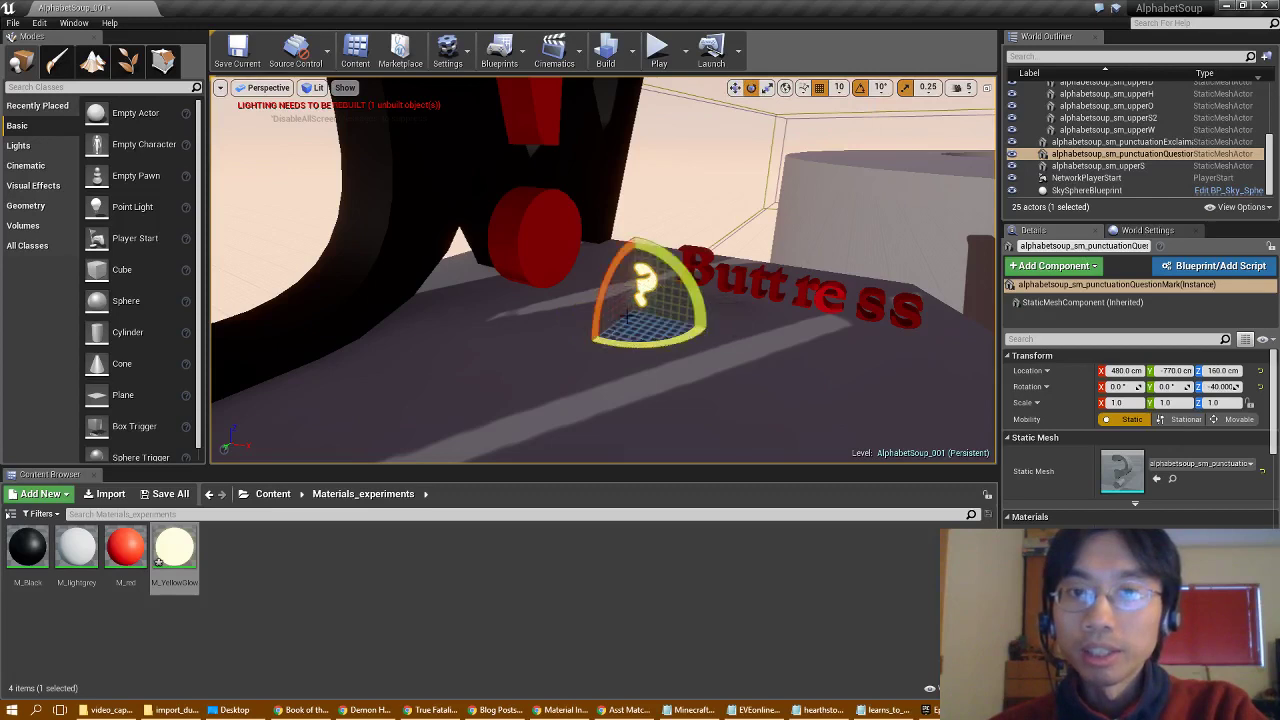
Move the question mark close to the B of Buttress, at about X 490 cm and Y -810 cm
click(735, 87)
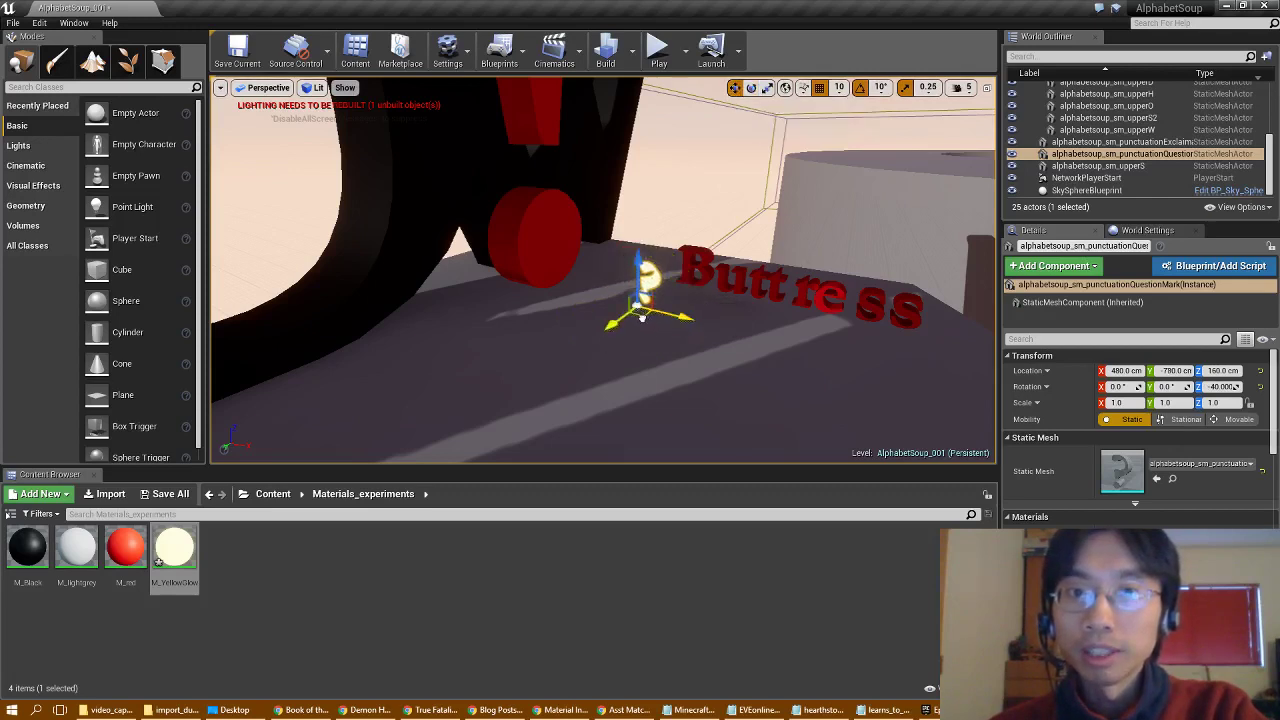
drag(642, 317, 640, 305)
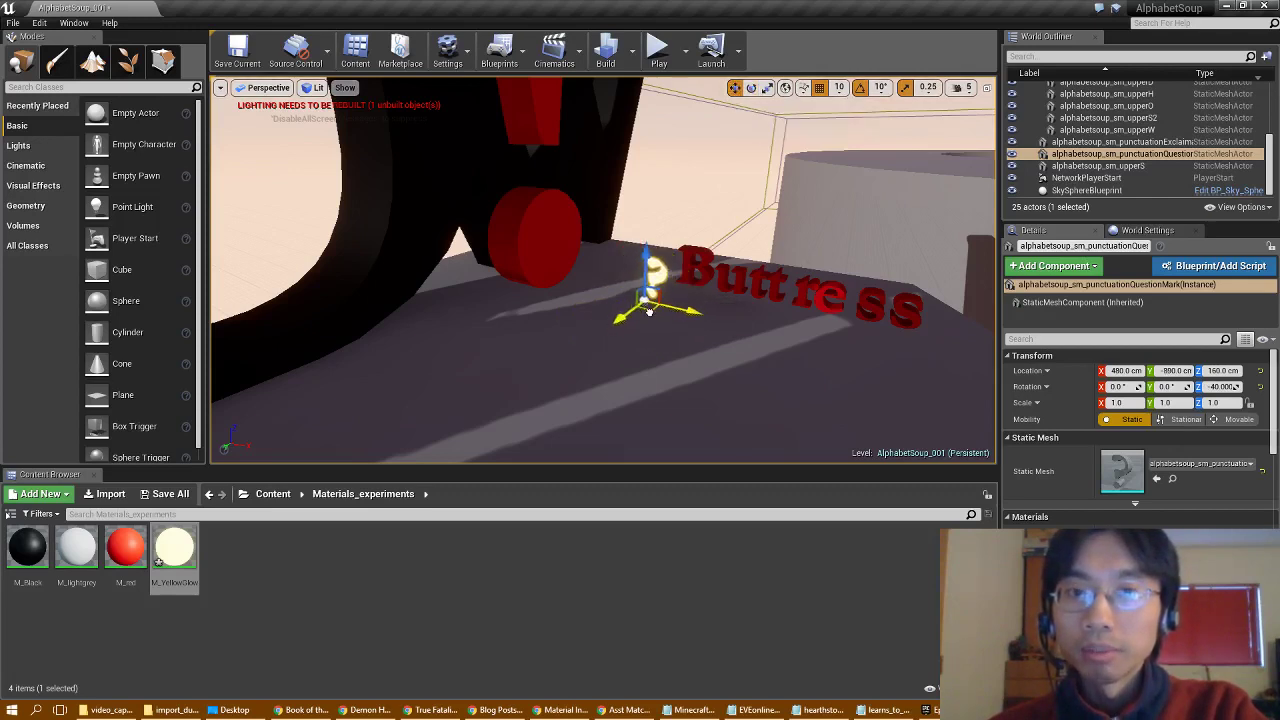
right_drag(638, 350, 634, 353)
key(d)
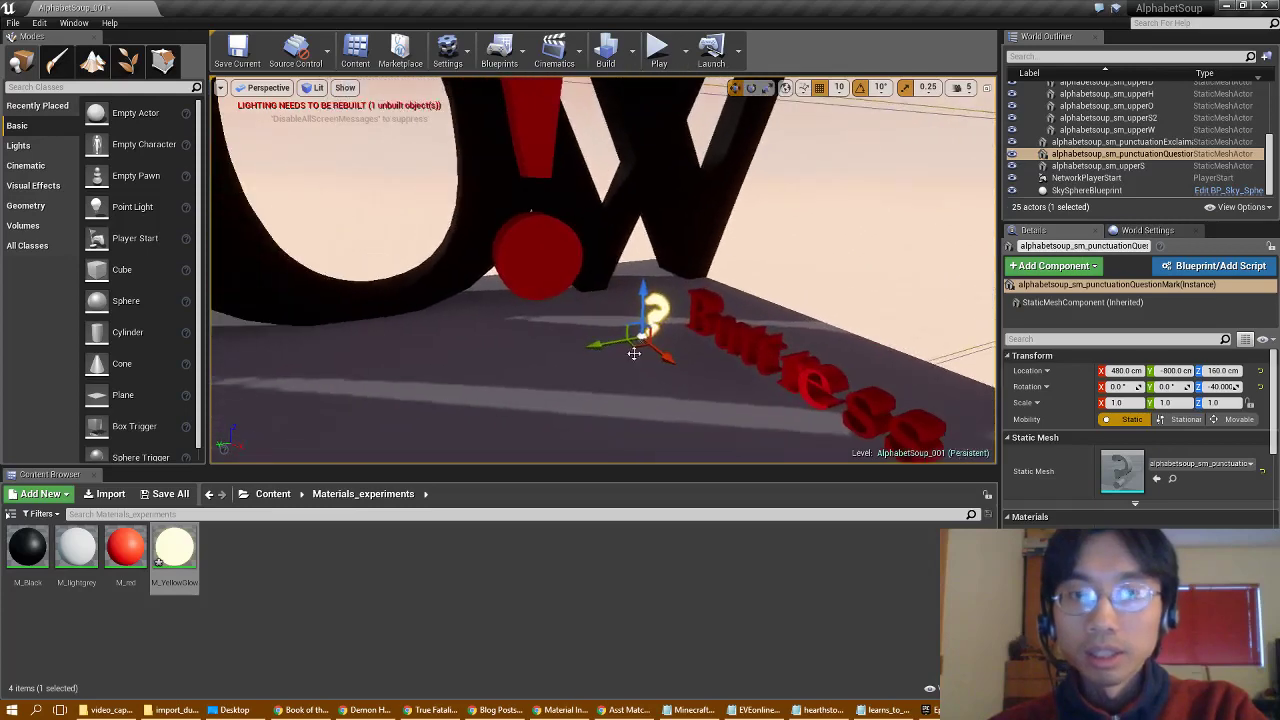
drag(637, 343, 656, 345)
key(d)
right_drag(637, 369, 638, 371)
key(s)
key(w)
key(d)
key(d)
key(a)
key(d)
key(a)
key(d)
right_drag(576, 408, 497, 382)
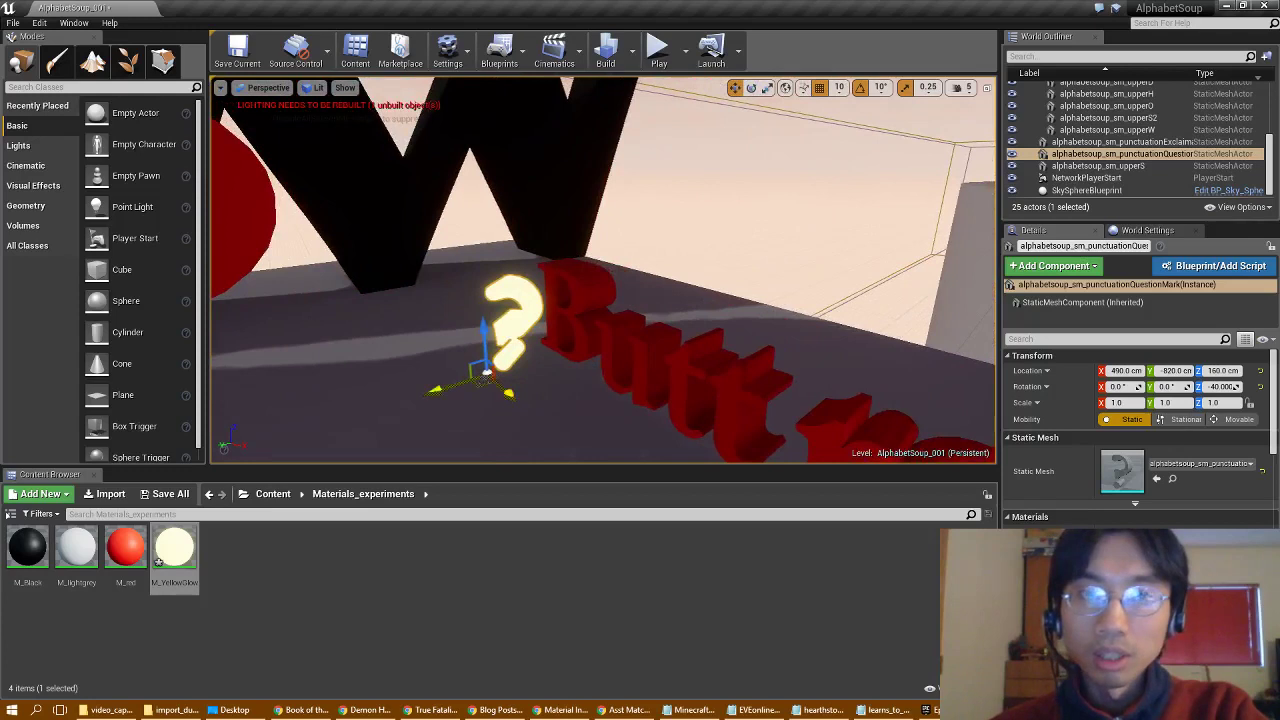
drag(487, 374, 470, 388)
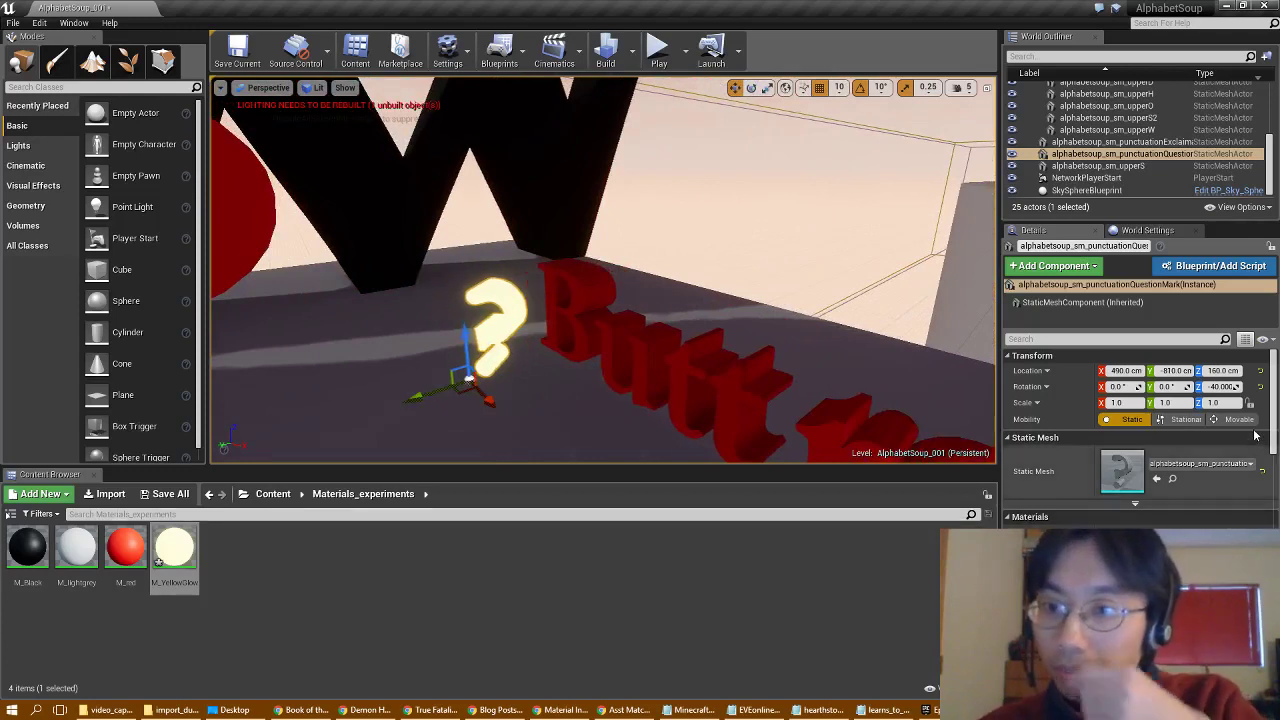
Enable Use Emissive for Static Lighting in the question mark's Lightmass Settings and build the level
drag(1274, 430, 1275, 433)
scroll(1274, 432, down, 10)
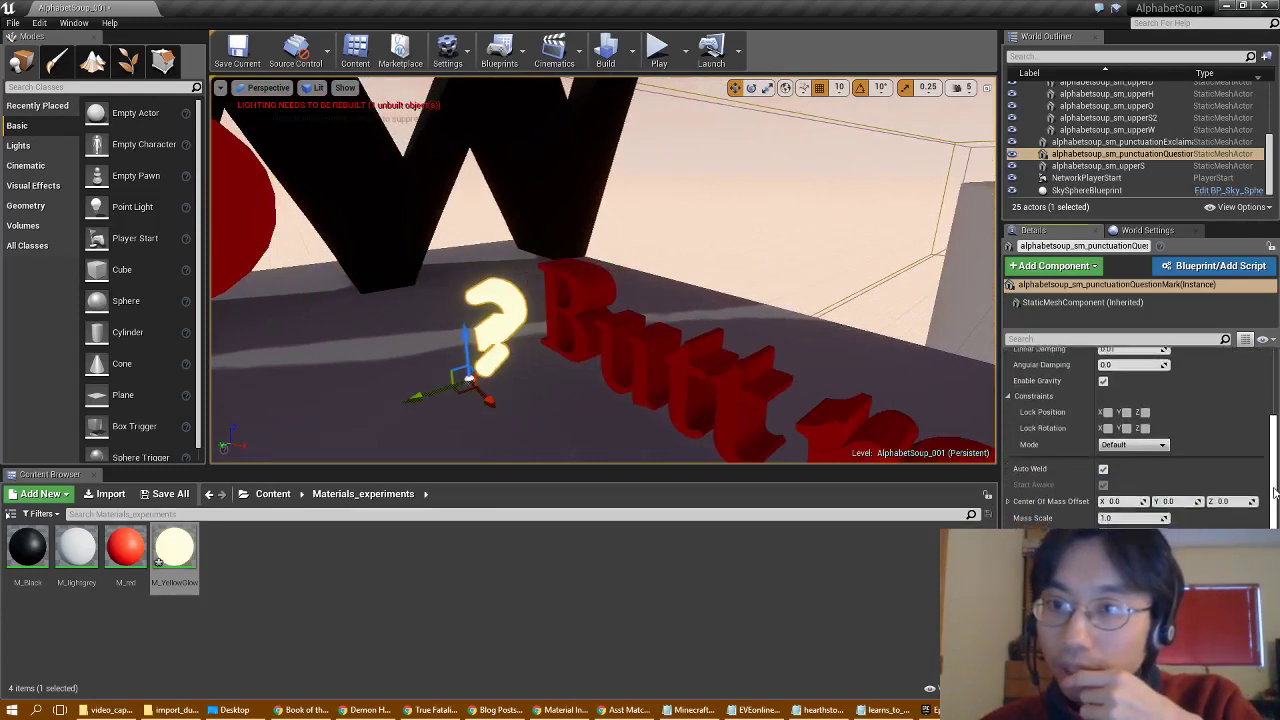
scroll(1140, 430, down, 5)
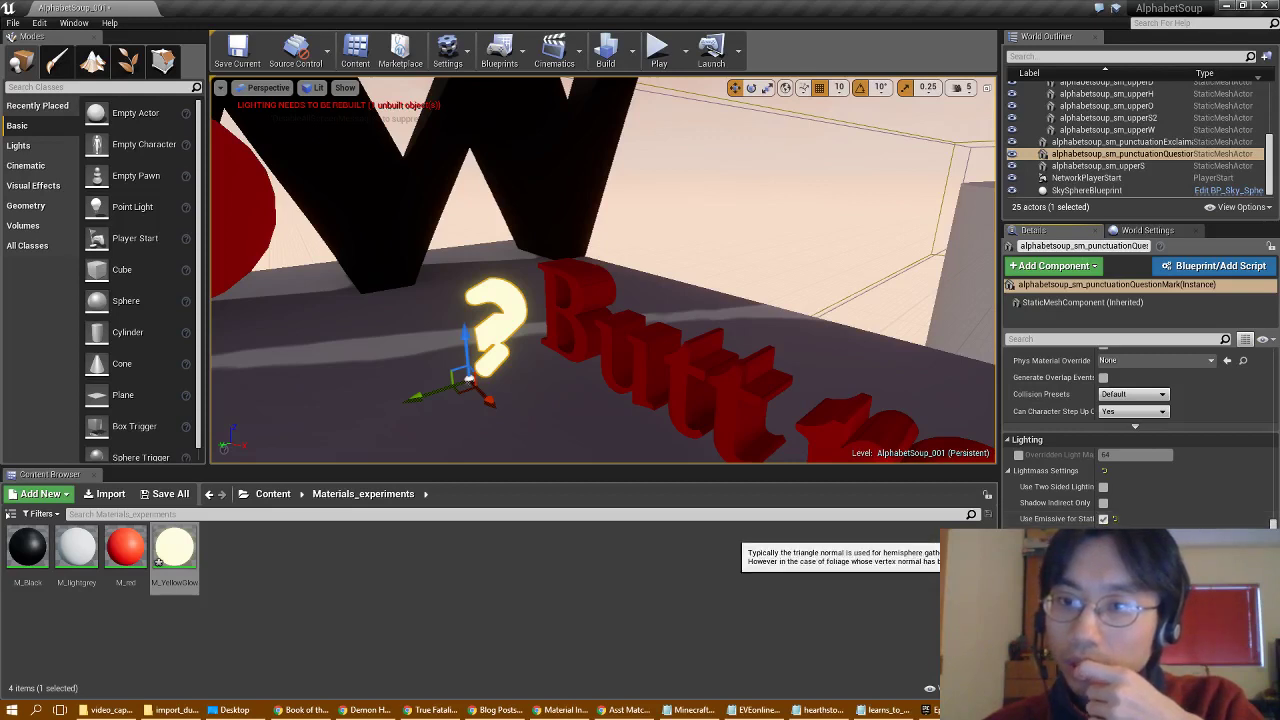
click(1104, 519)
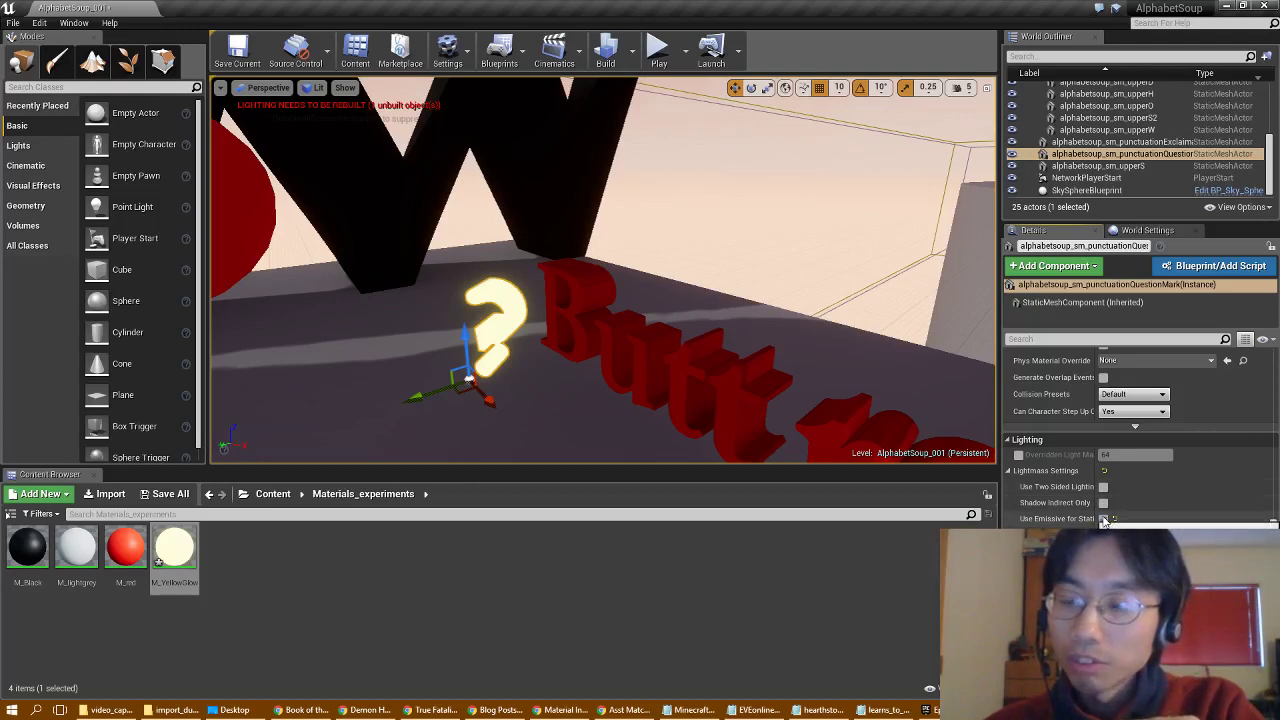
scroll(1140, 440, down, 5)
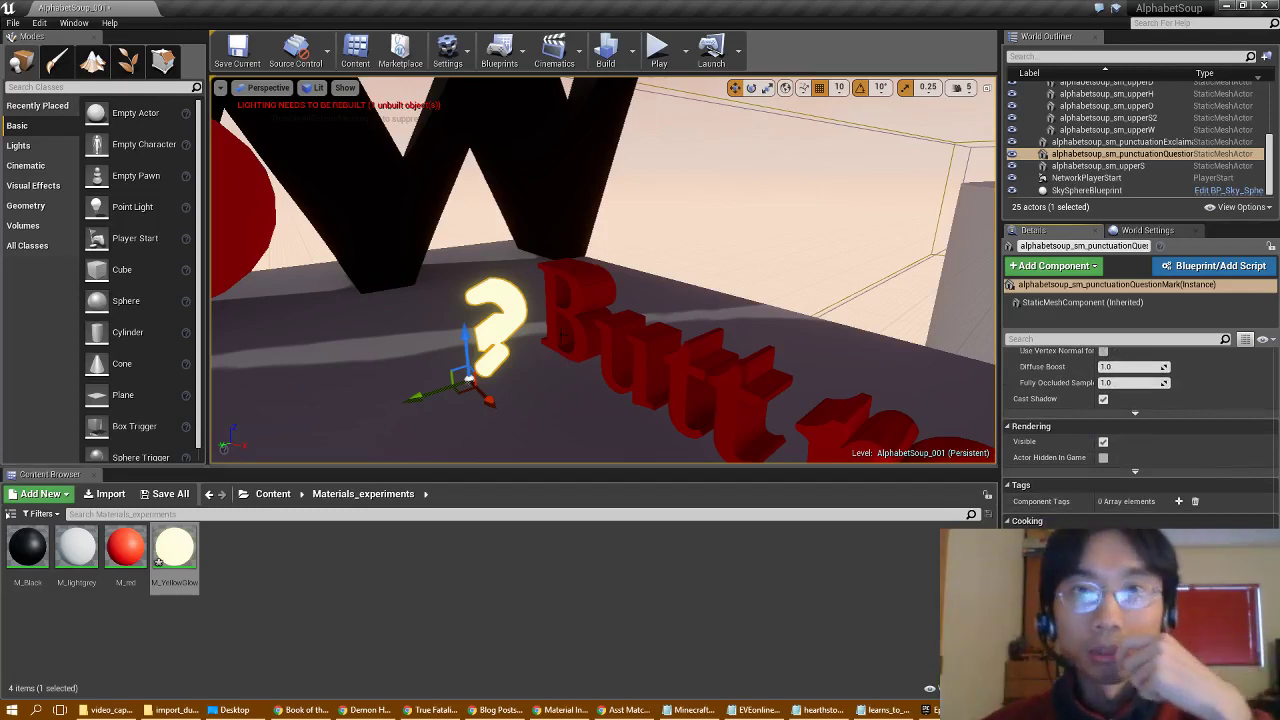
click(605, 50)
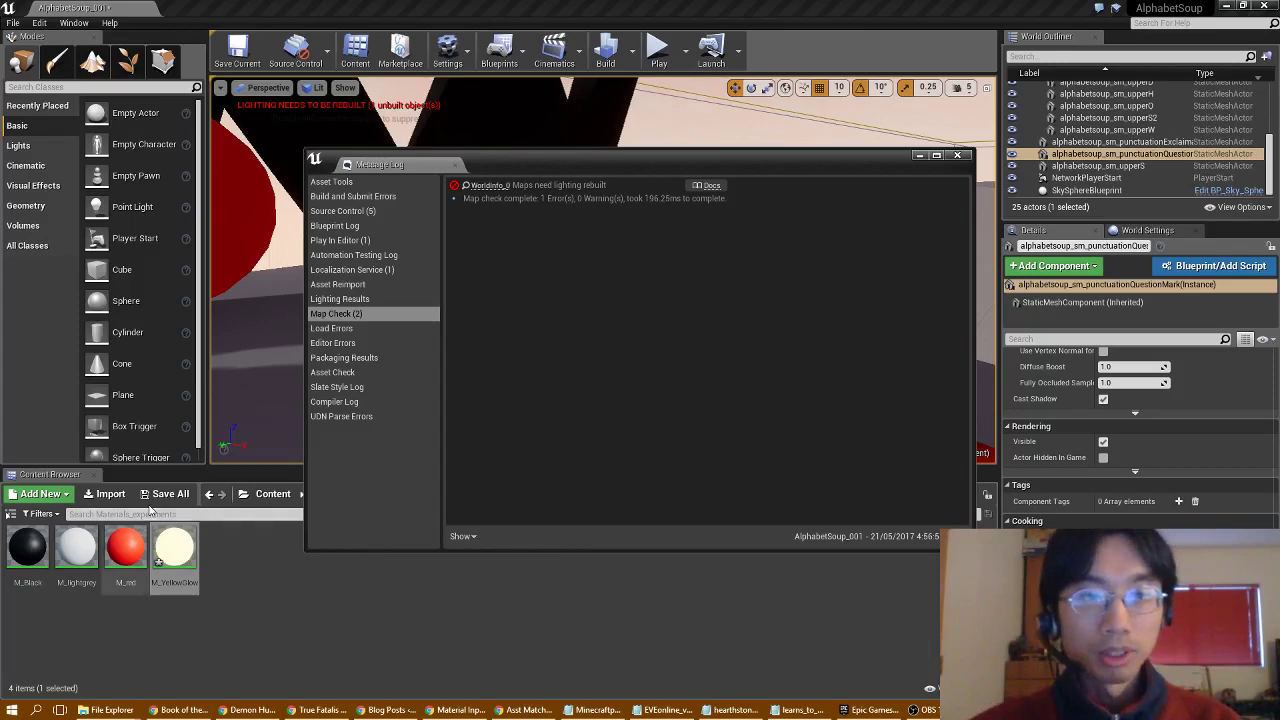
Open the lowercase a mesh from the AlphabetSoup folder and display its collision geometry up close
click(272, 494)
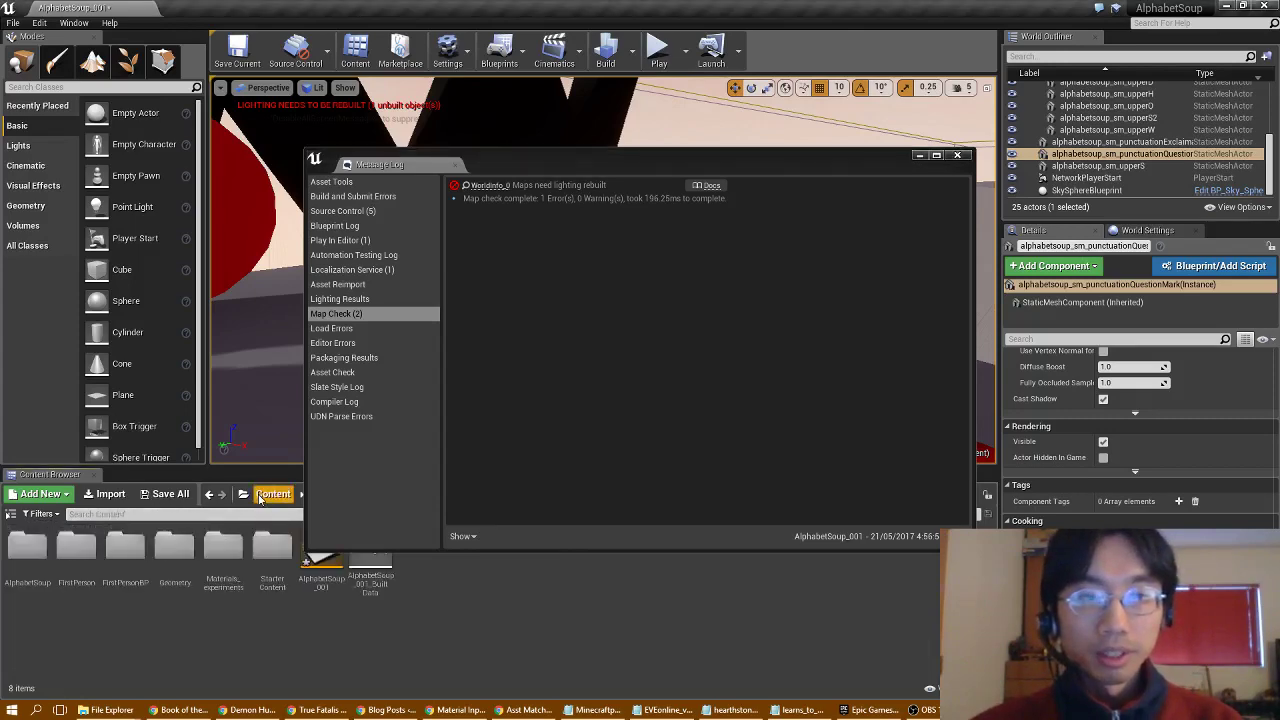
double_click(27, 545)
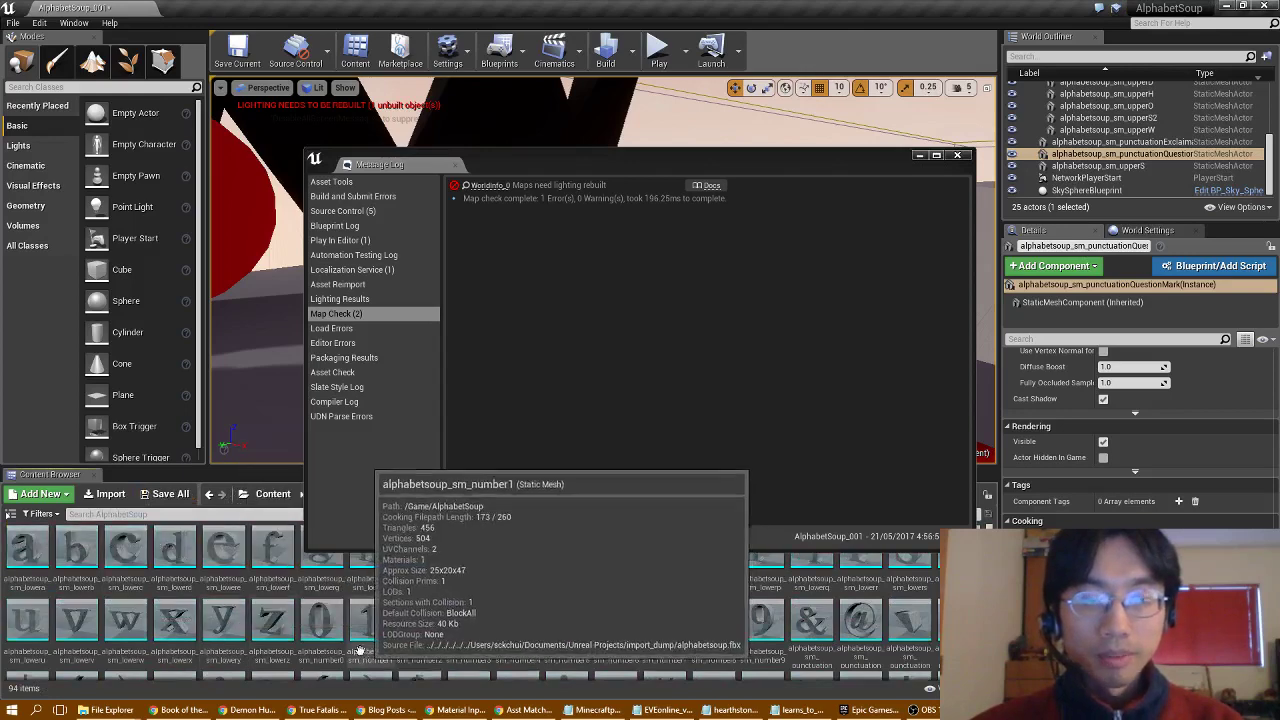
double_click(27, 545)
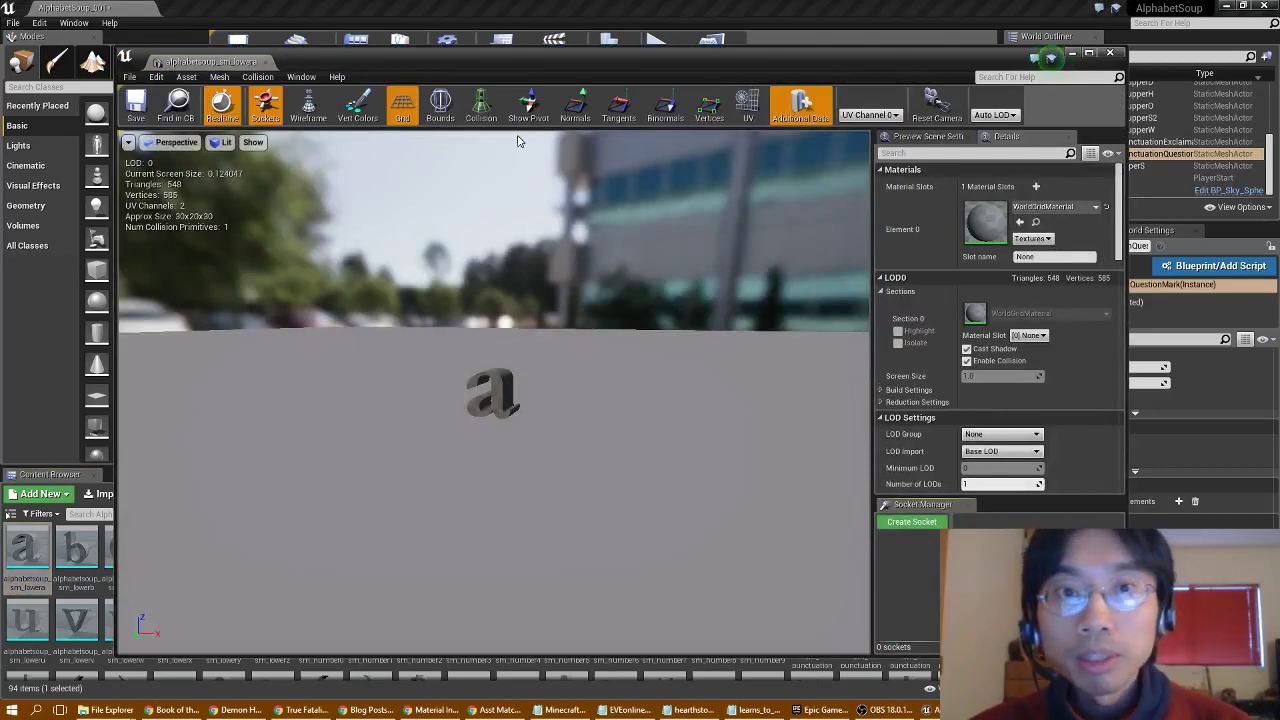
click(478, 110)
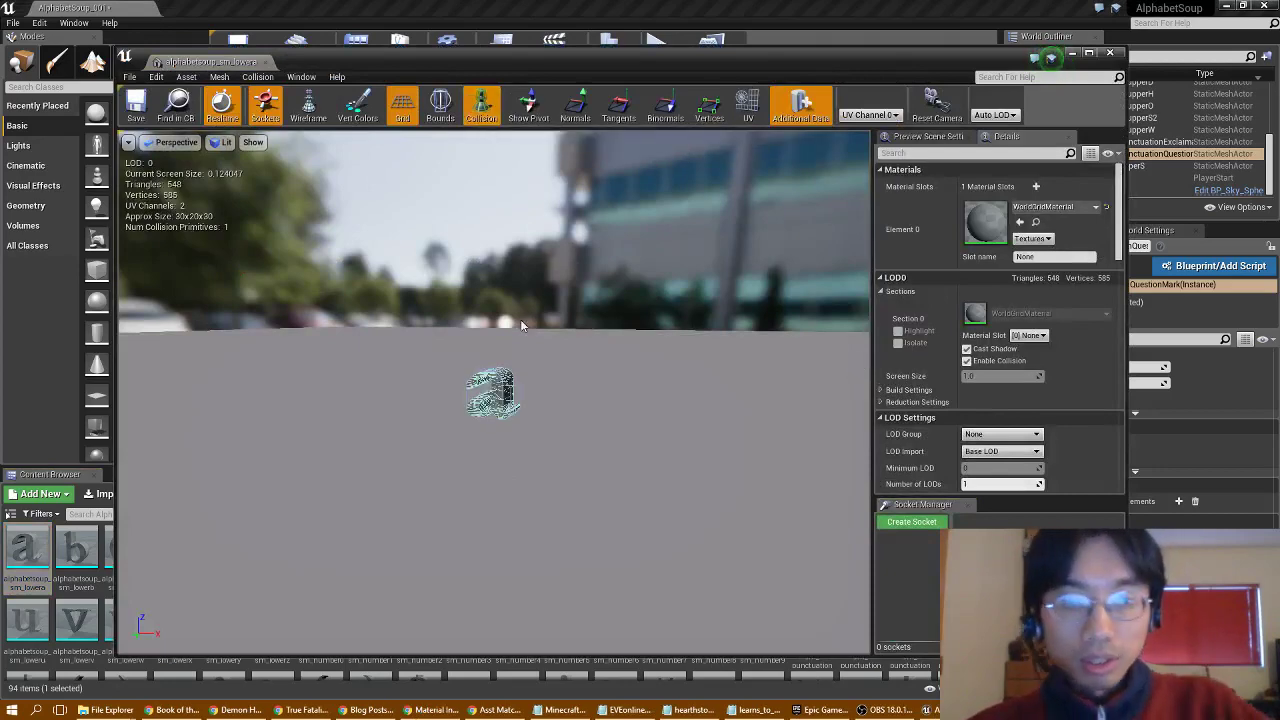
drag(520, 319, 480, 285)
right_drag(480, 285, 572, 266)
drag(440, 290, 620, 368)
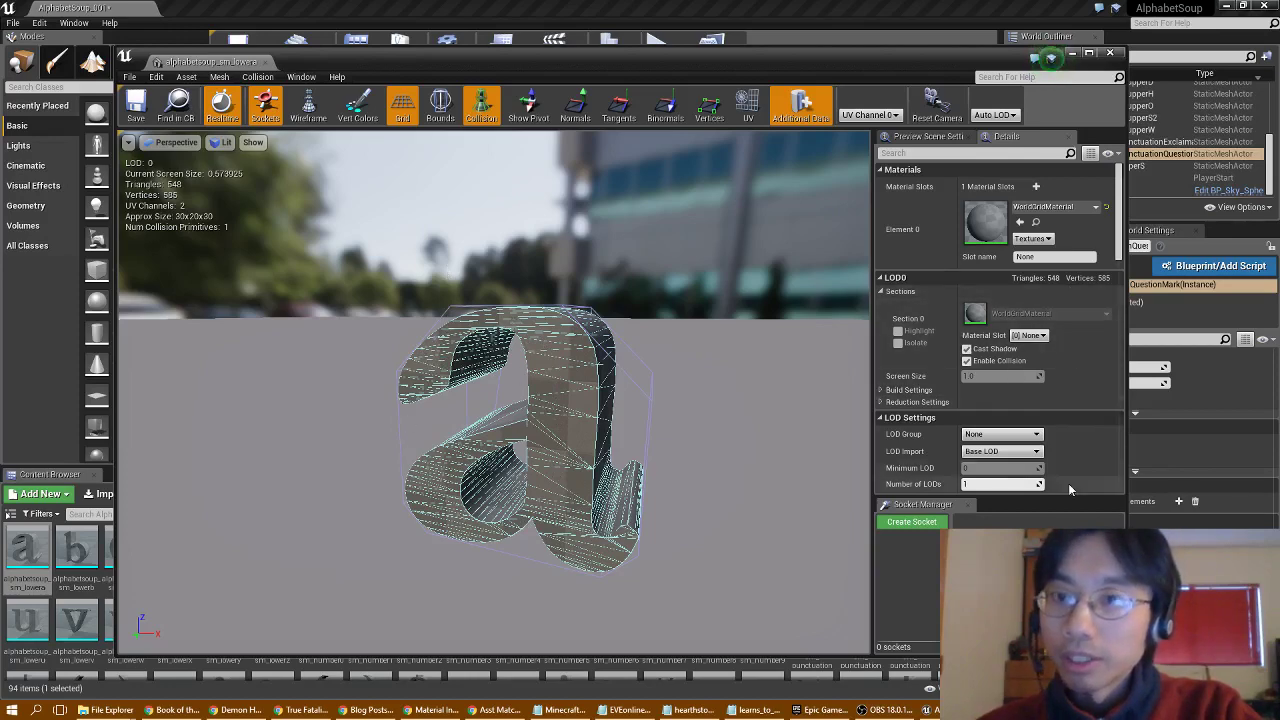
Examine the Simple Collision Physical Material and Collision Complexity options in the lowercase a mesh's collision settings
scroll(1068, 484, down, 10)
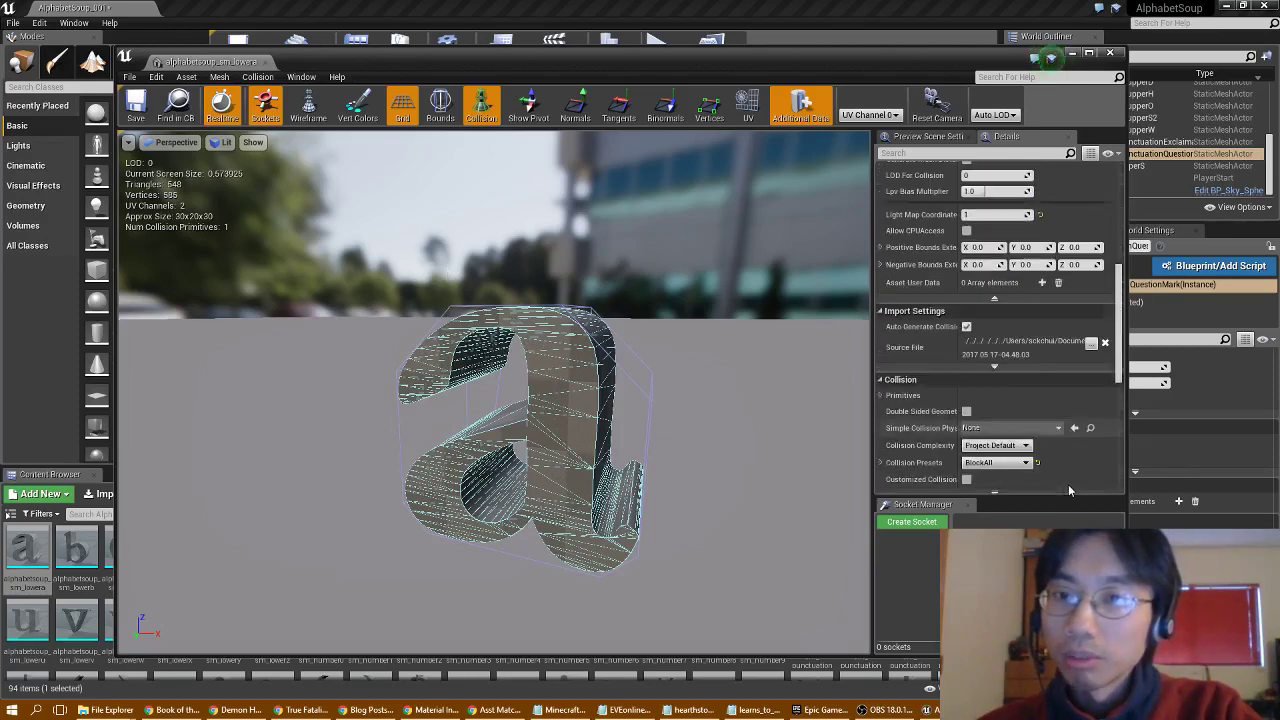
scroll(1068, 484, down, 5)
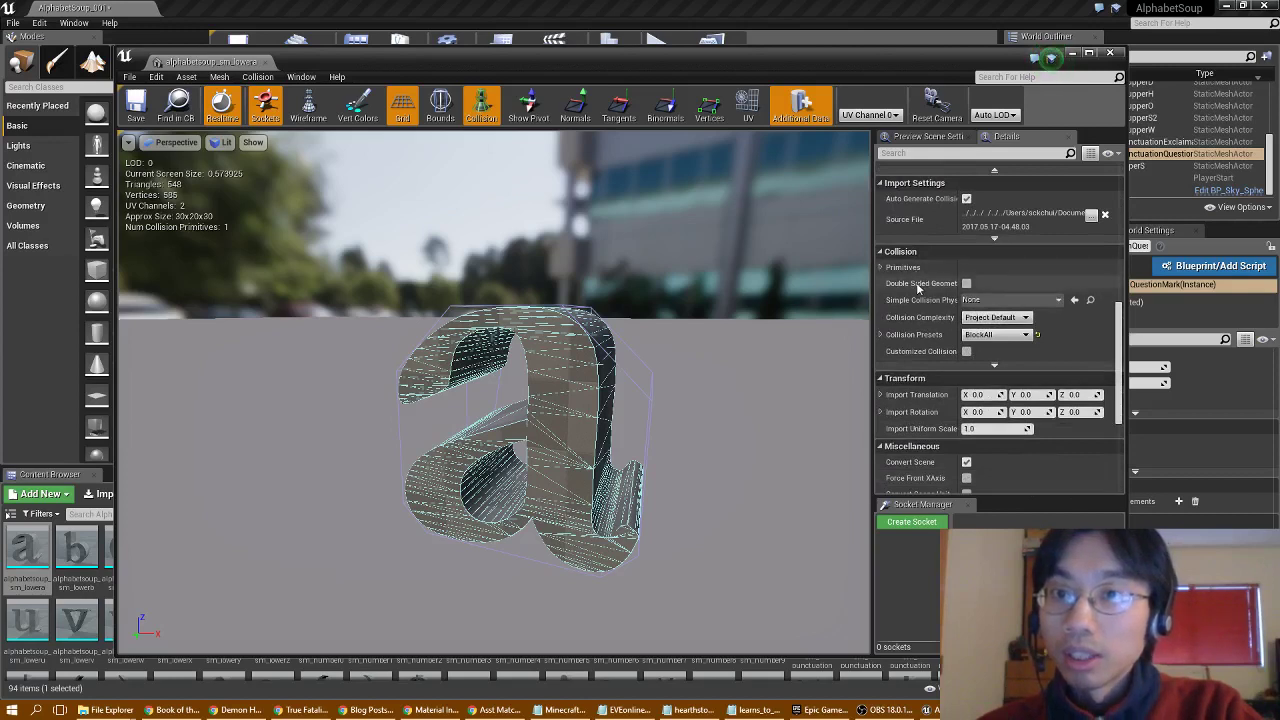
click(1051, 301)
click(1053, 274)
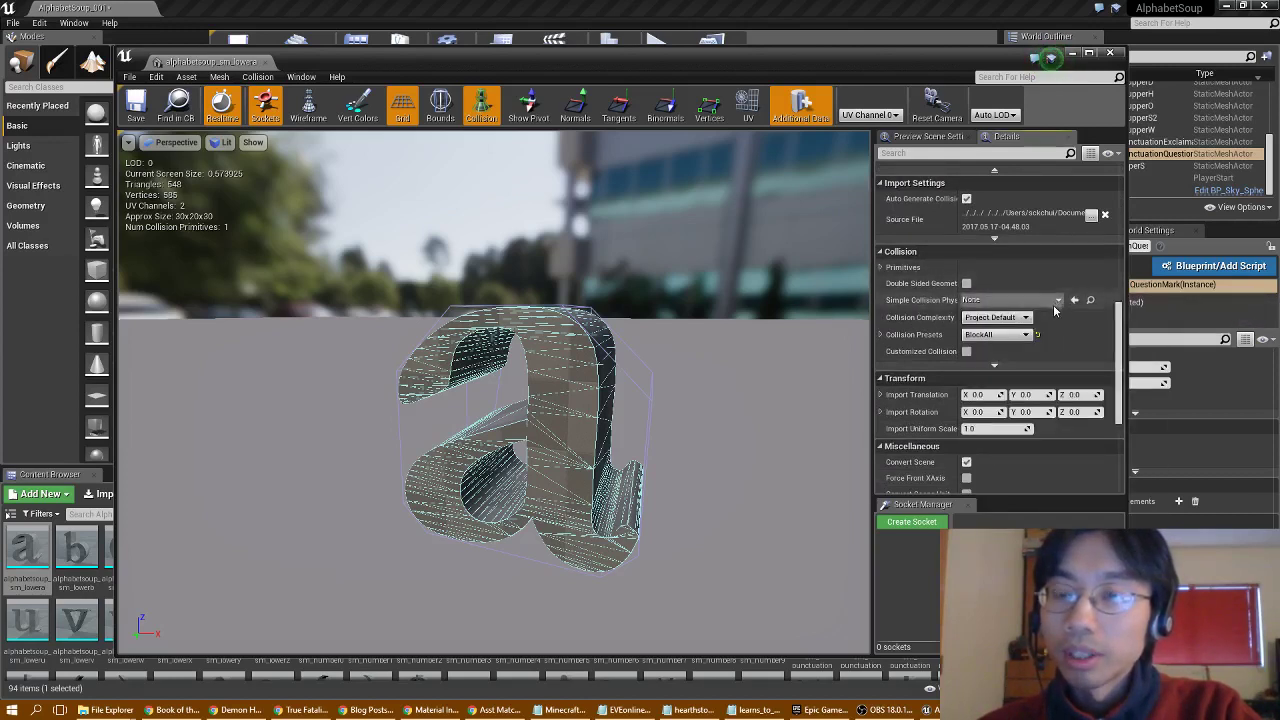
click(1025, 318)
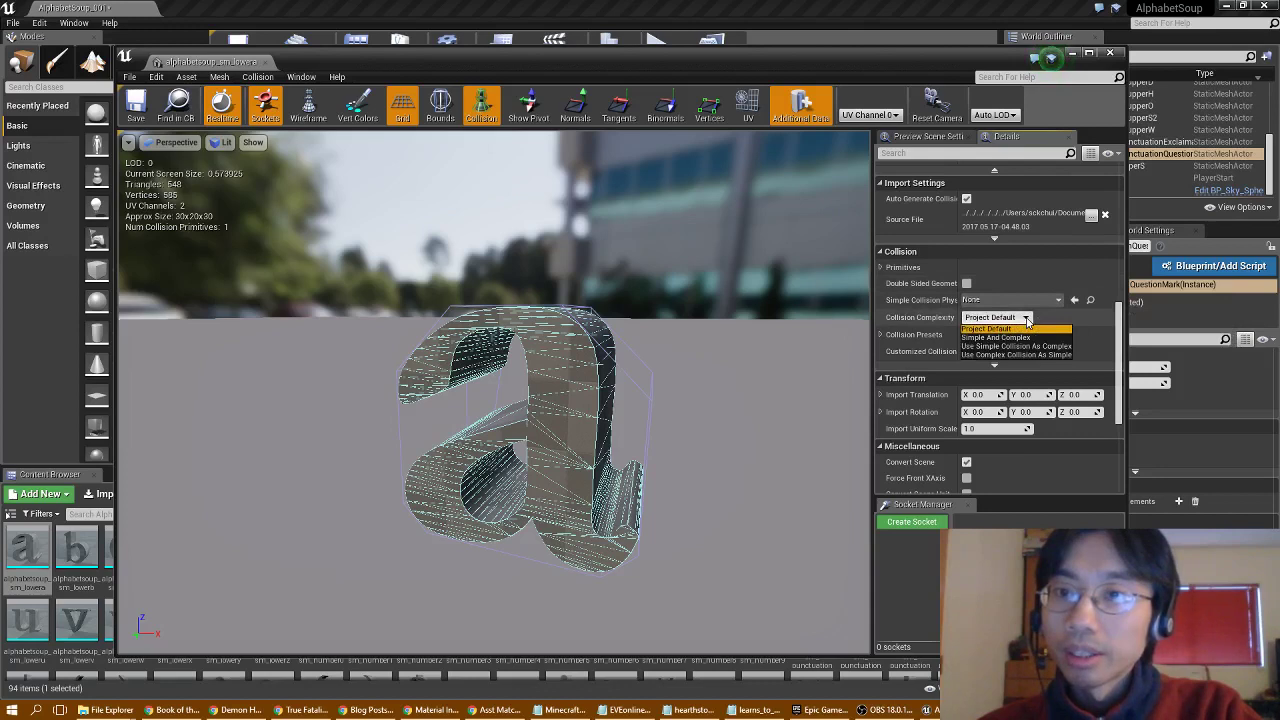
click(1027, 320)
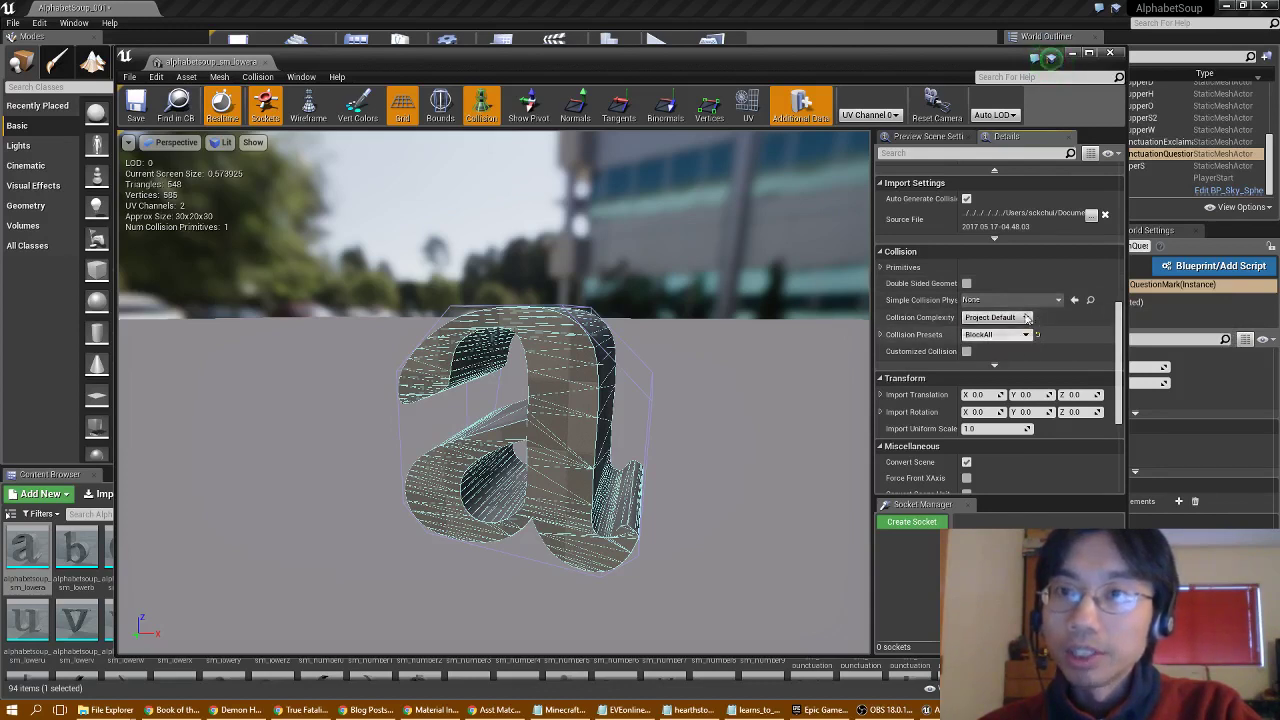
Close the lowercase a mesh, open the uppercase S mesh from the AlphabetSoup folder and display its collision geometry up close
click(1108, 55)
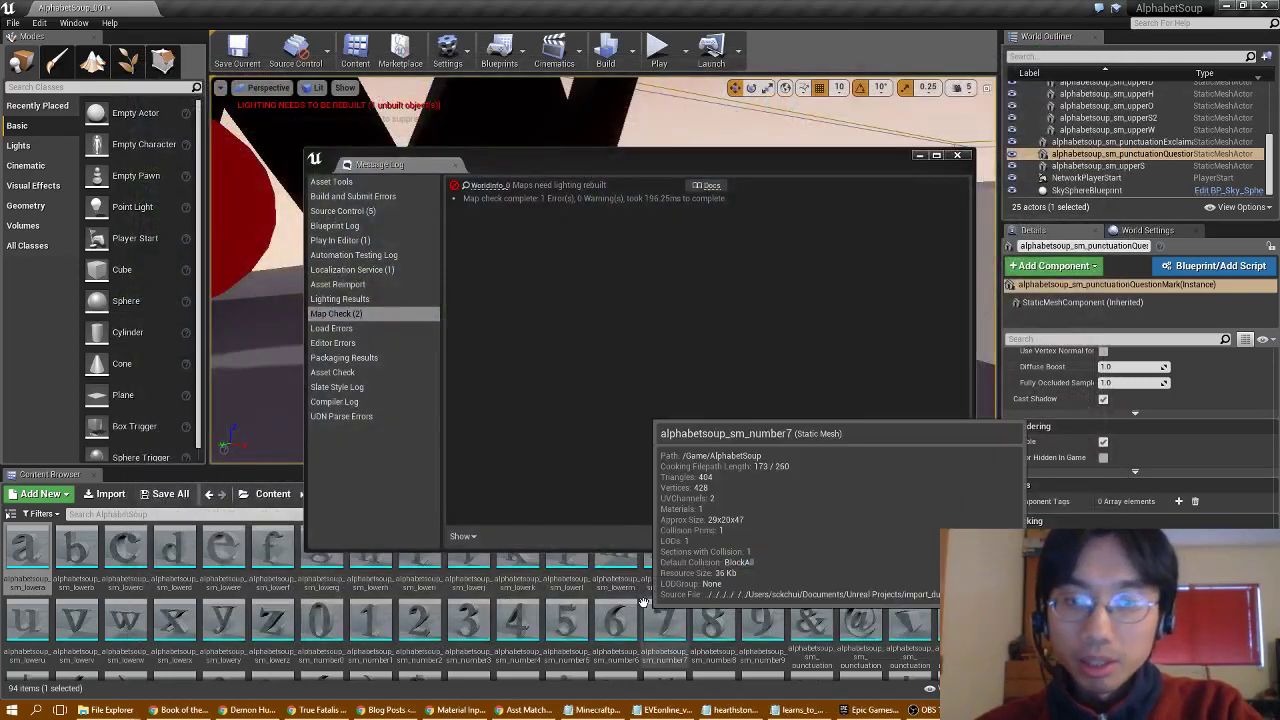
scroll(487, 607, down, 1)
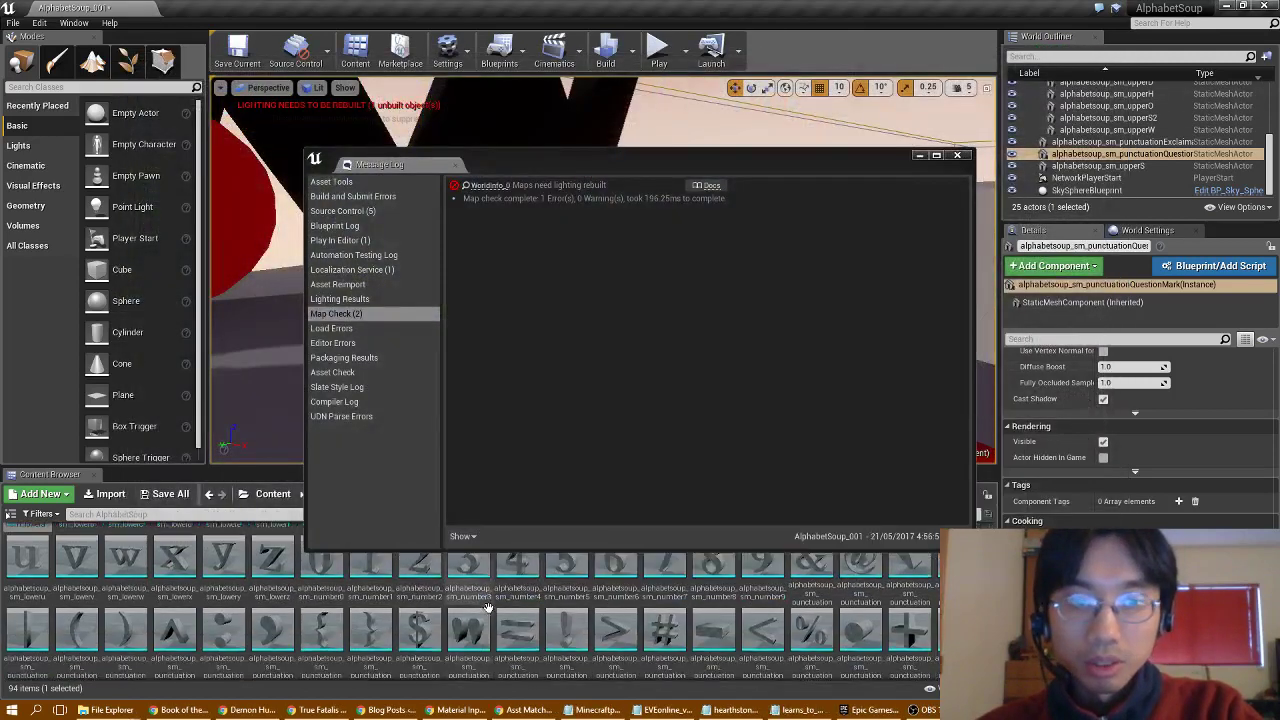
scroll(470, 626, down, 3)
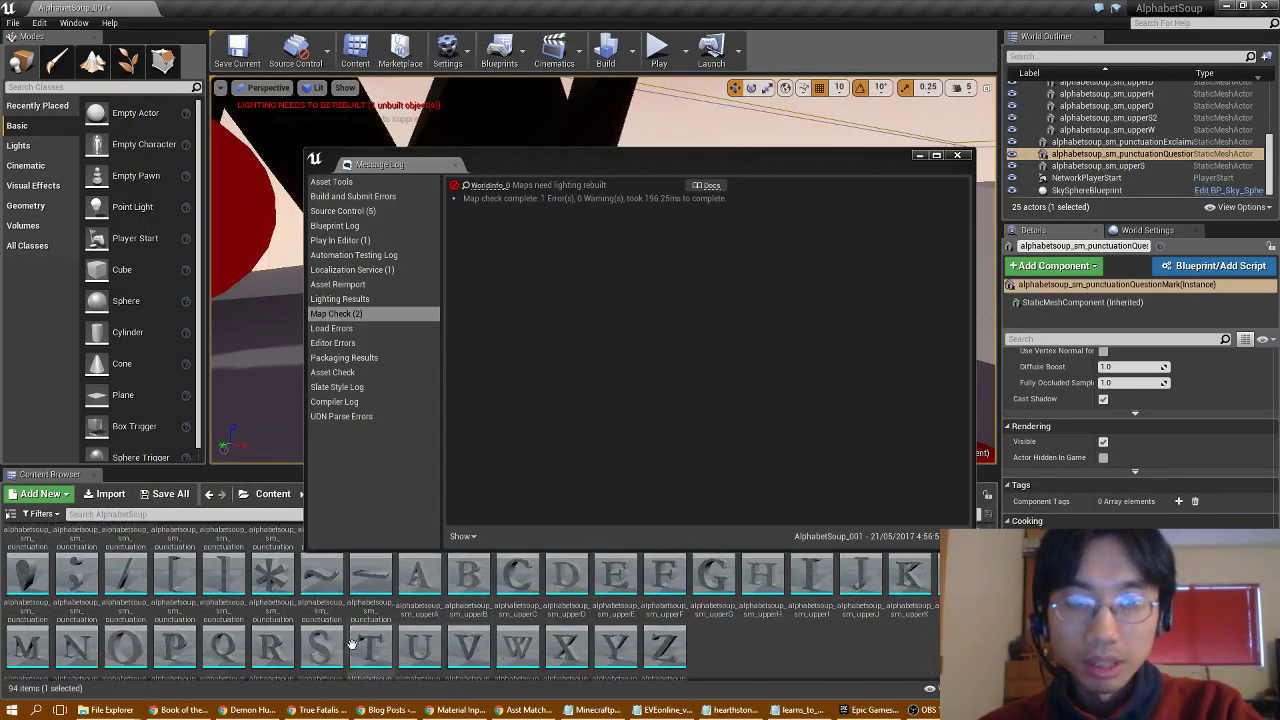
double_click(322, 646)
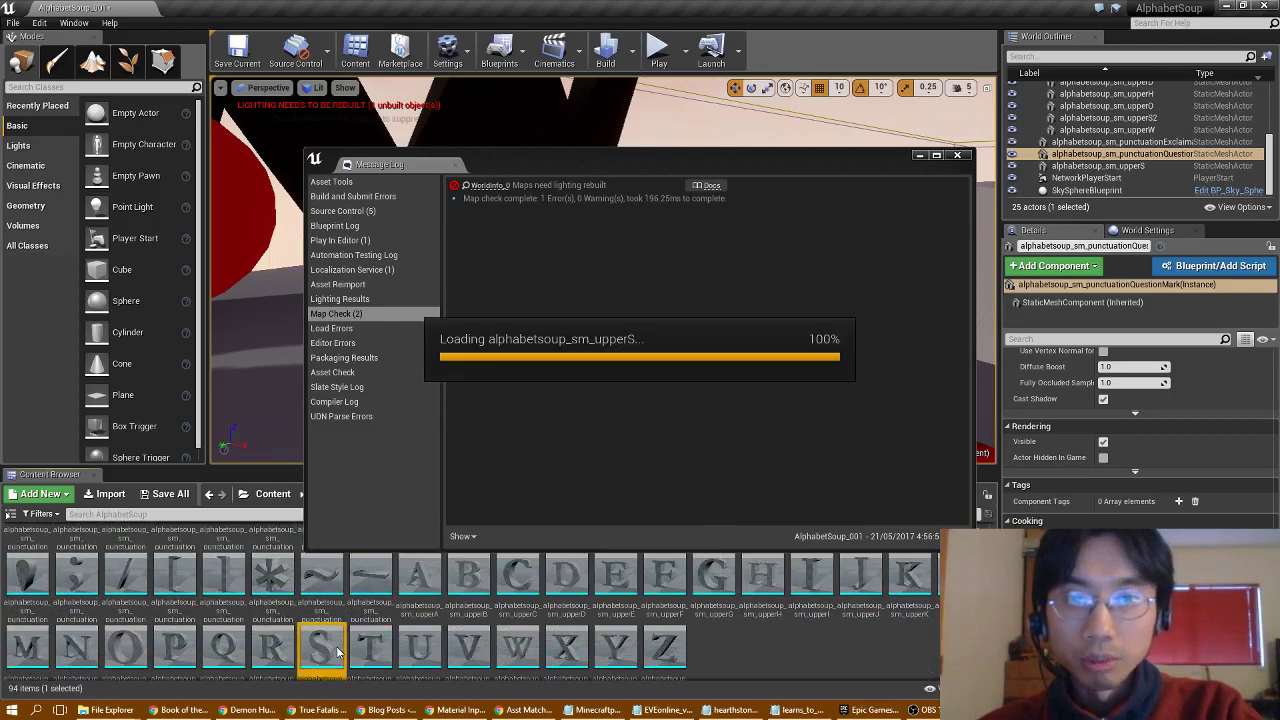
scroll(417, 345, up, 6)
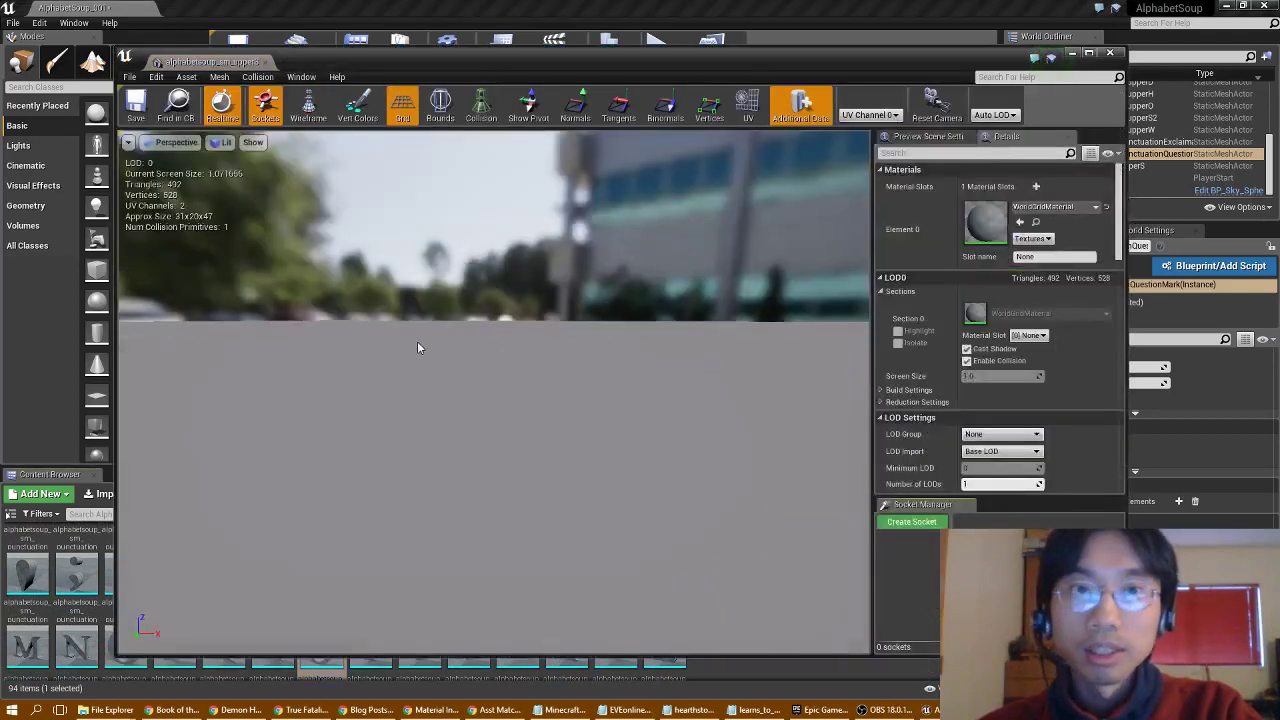
scroll(513, 400, down, 5)
click(481, 105)
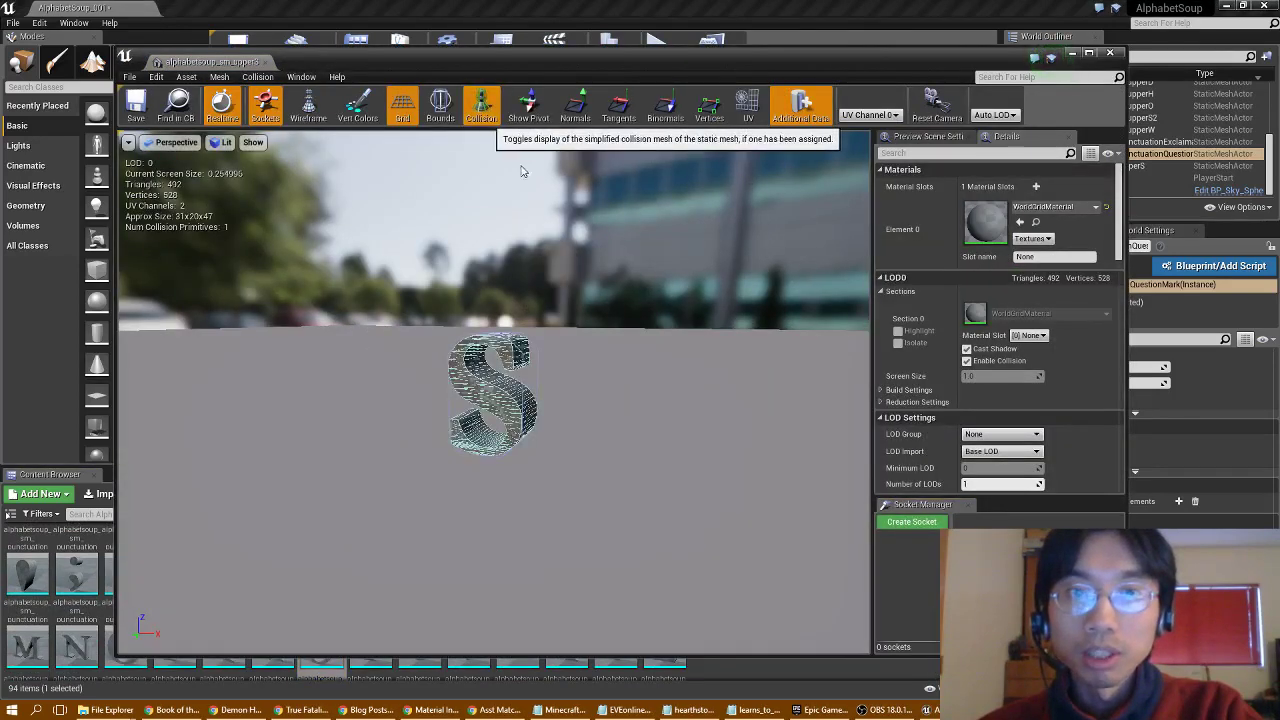
scroll(537, 360, up, 5)
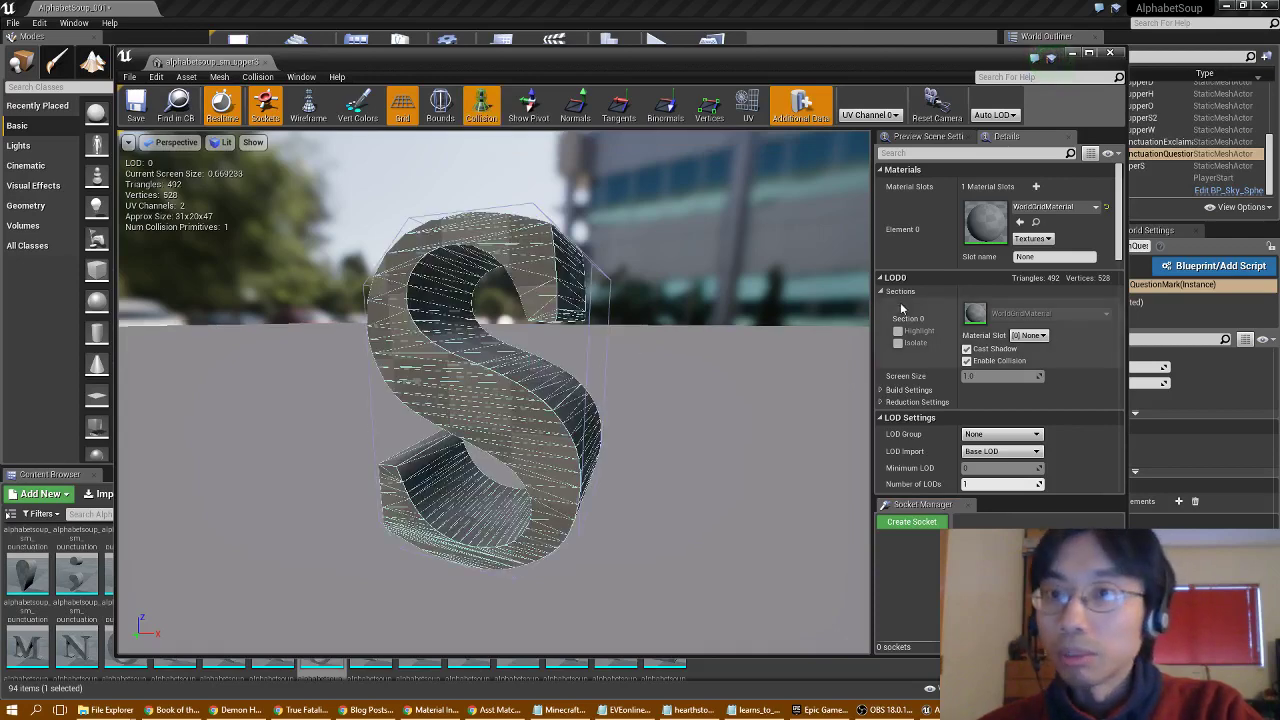
Set the uppercase S mesh's Collision Complexity to Use Complex Collision As Simple, then close the mesh editor and the Message Log
scroll(1072, 454, down, 6)
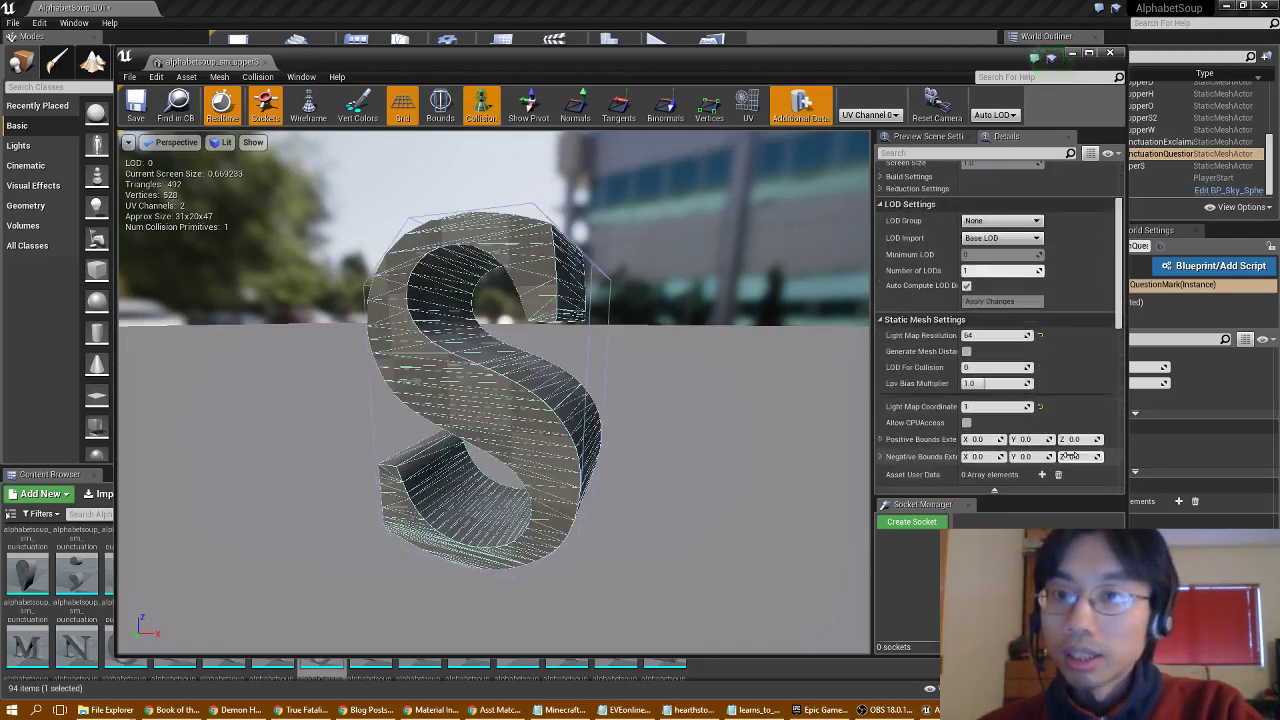
scroll(1066, 455, down, 4)
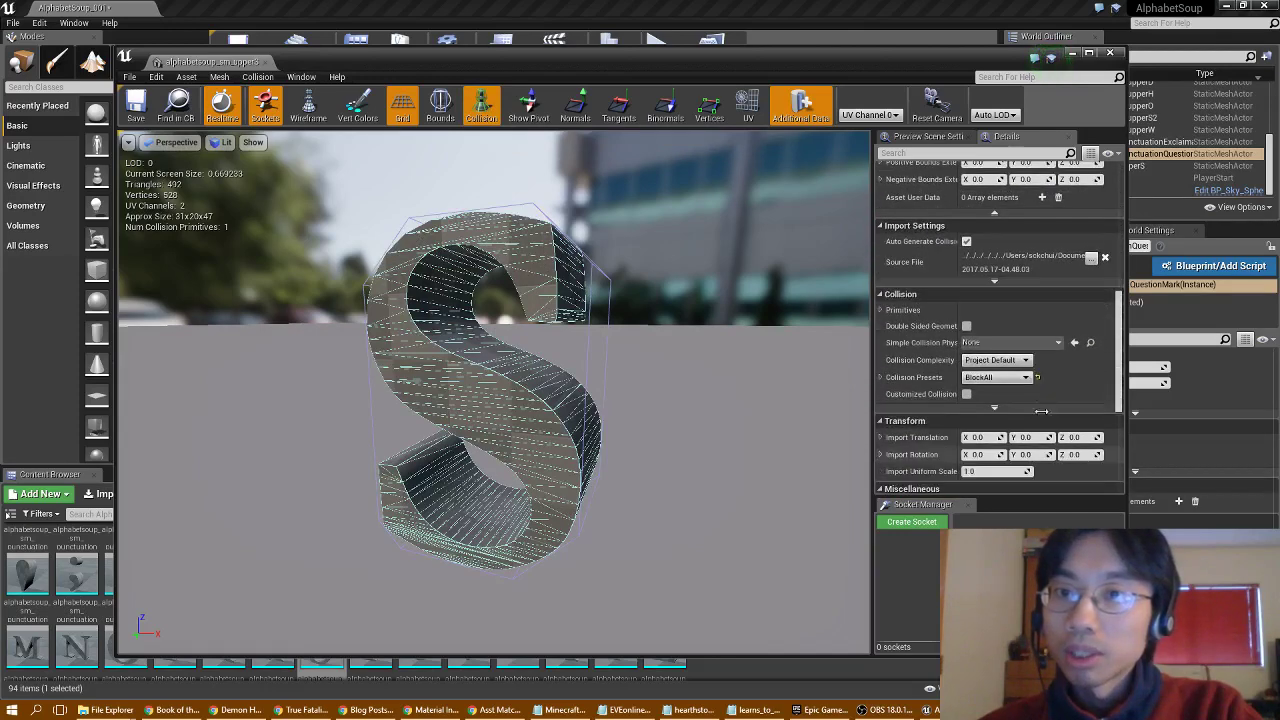
click(1025, 360)
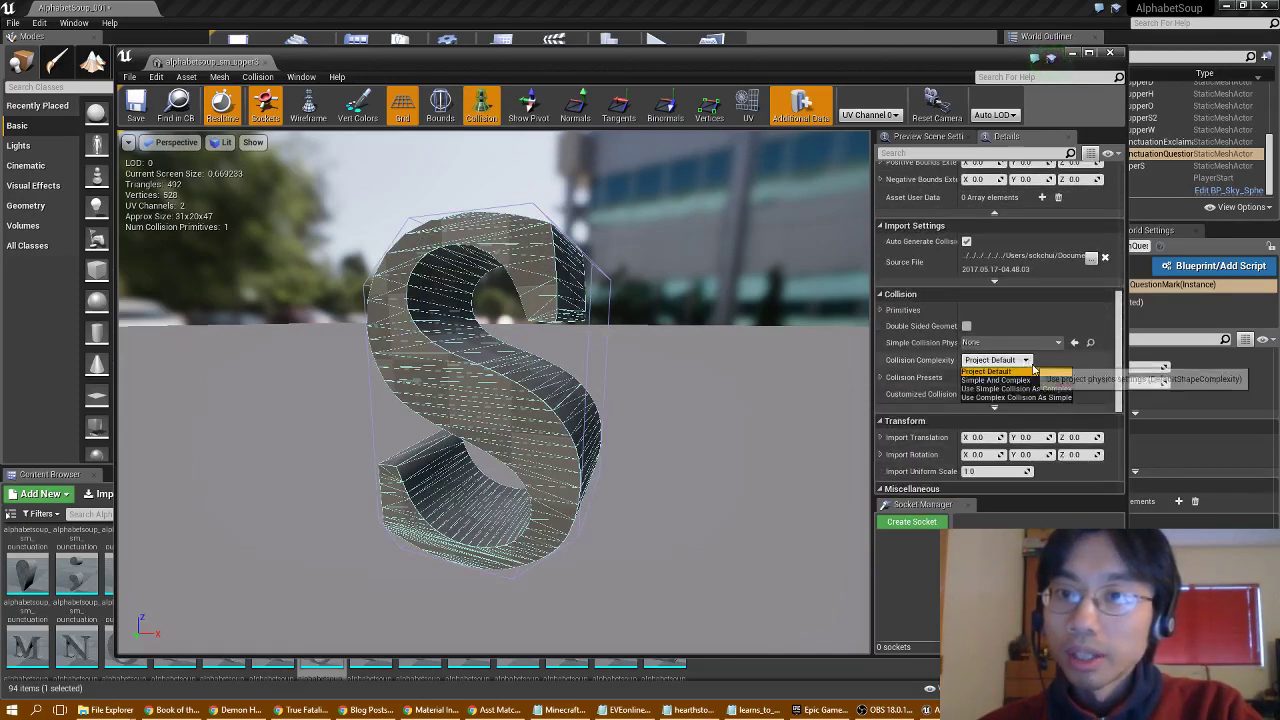
click(1000, 380)
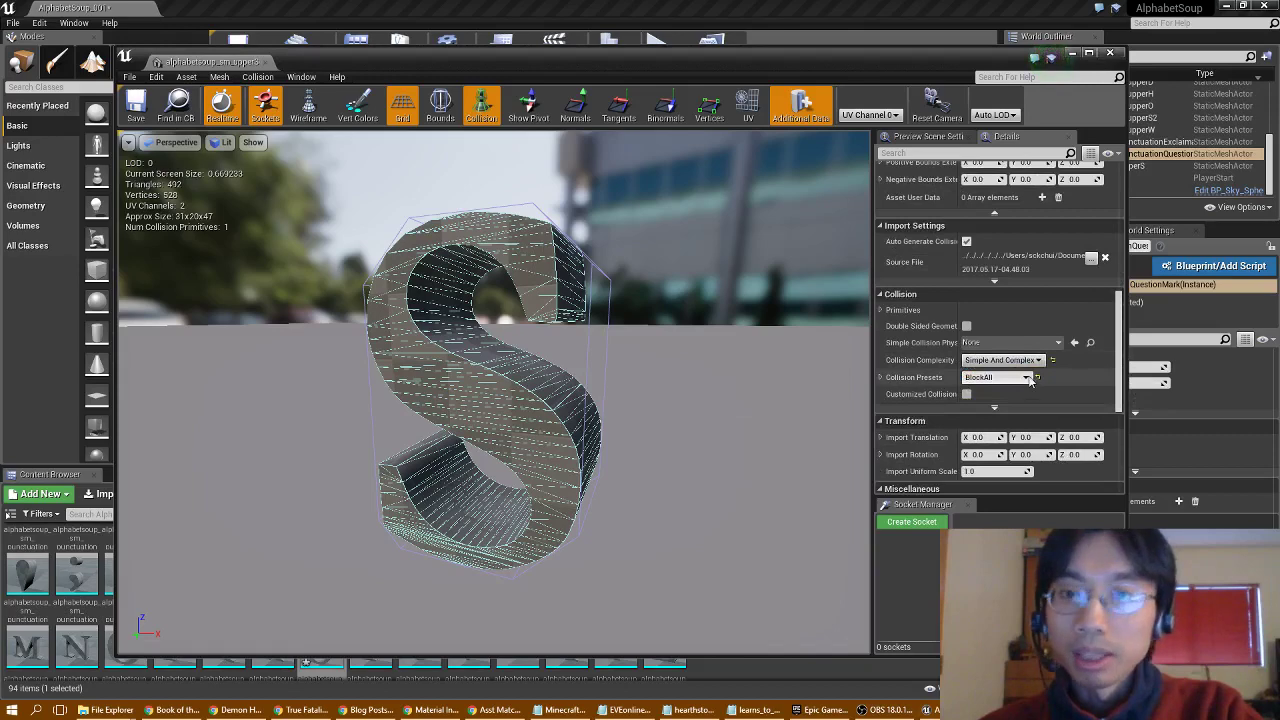
click(1033, 362)
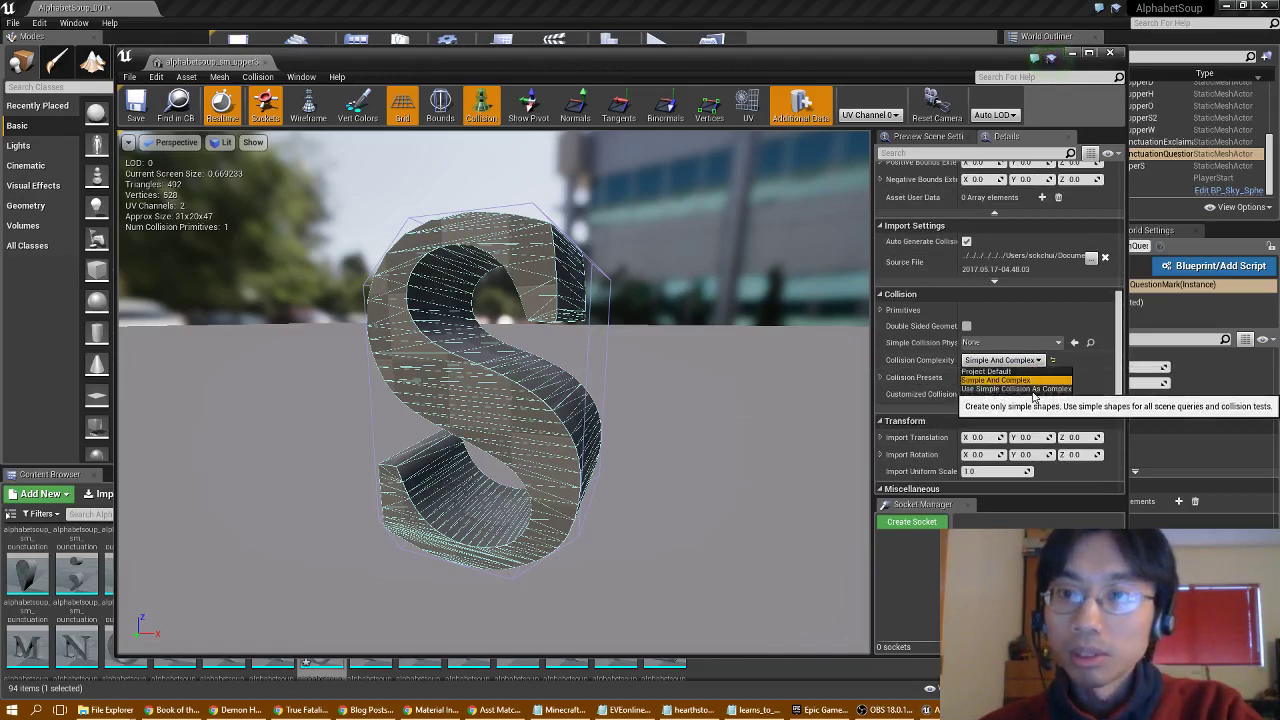
click(1029, 398)
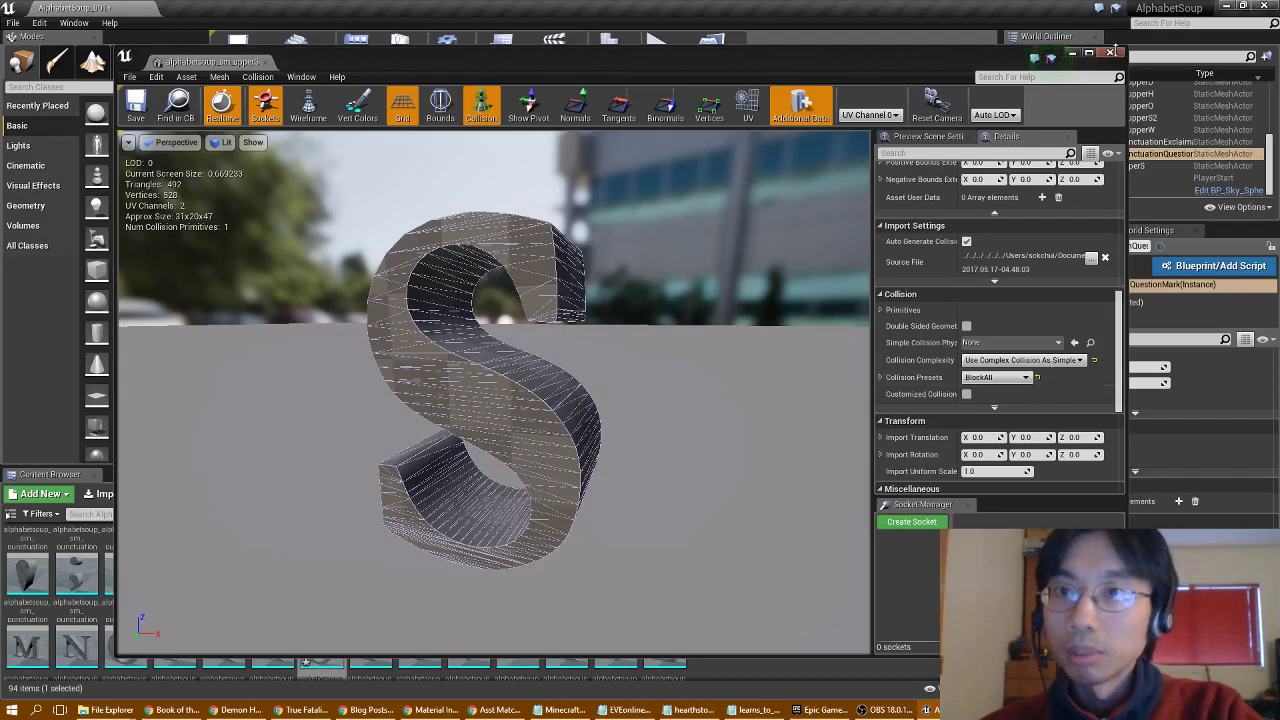
click(1110, 51)
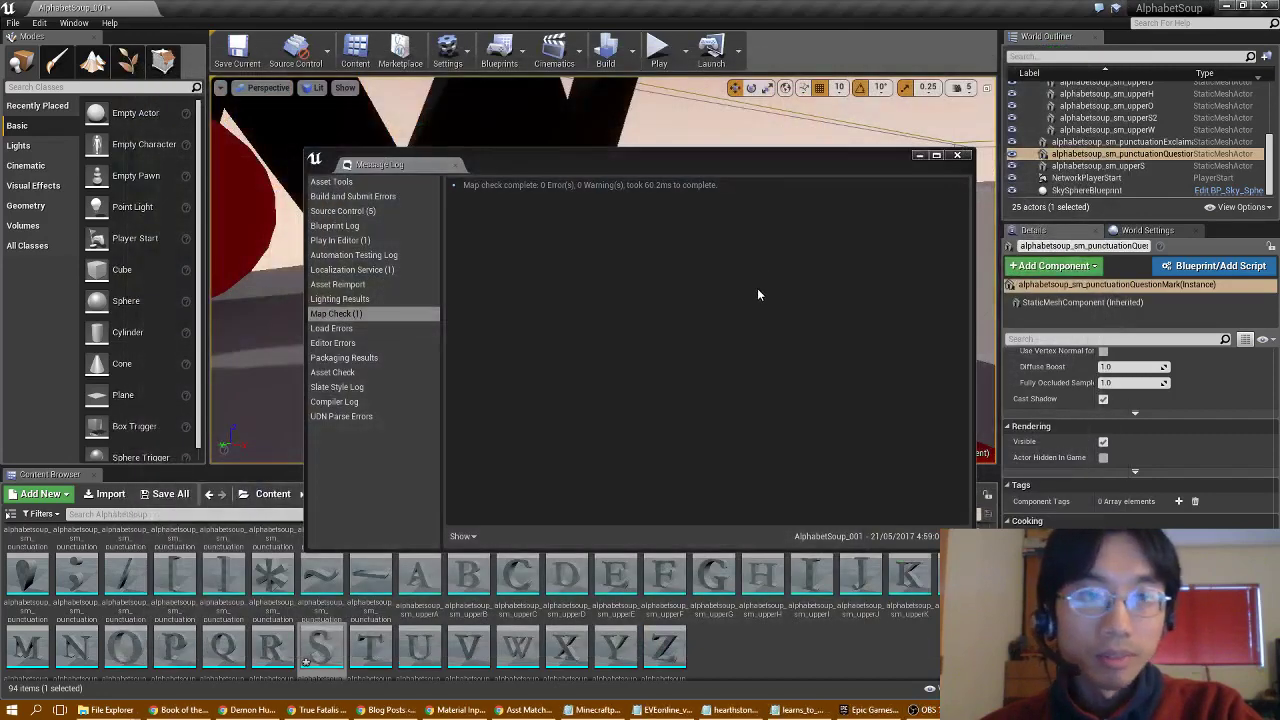
click(957, 155)
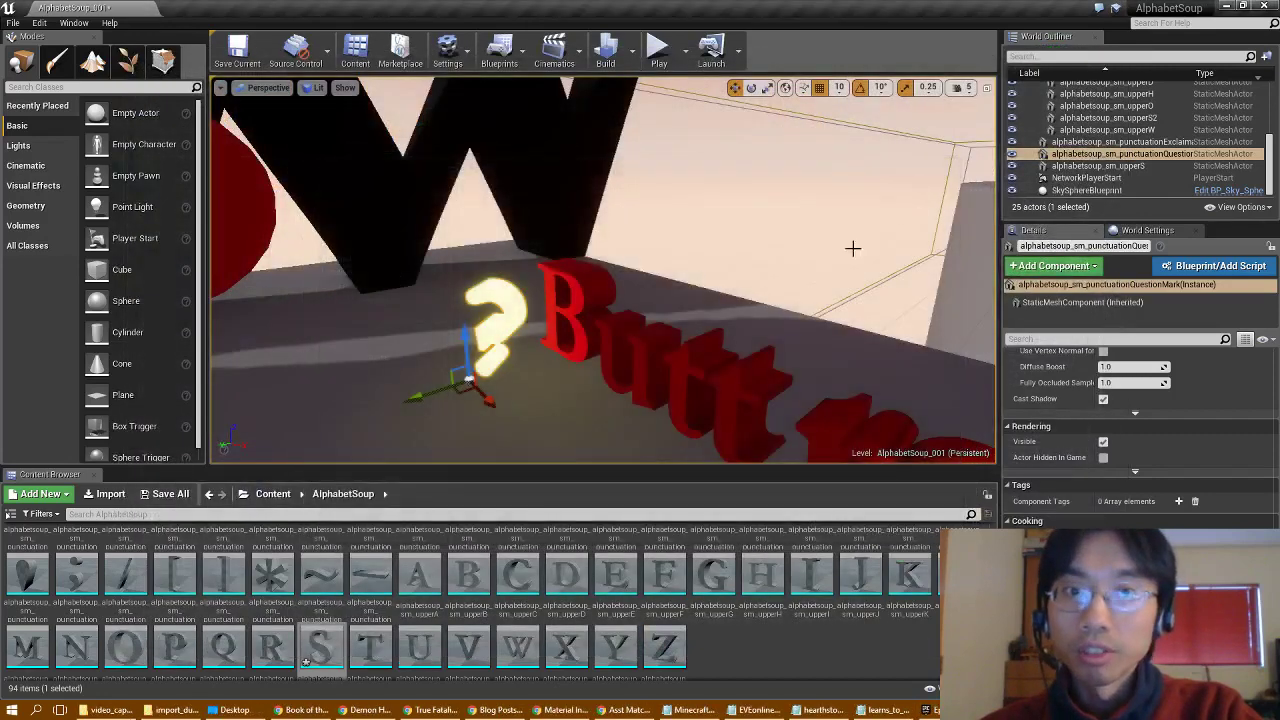
Launch the level as a standalone game, saving the uppercase S mesh, AlphabetSoup_001, its built data and M_YellowGlow
right_drag(603, 270, 705, 283)
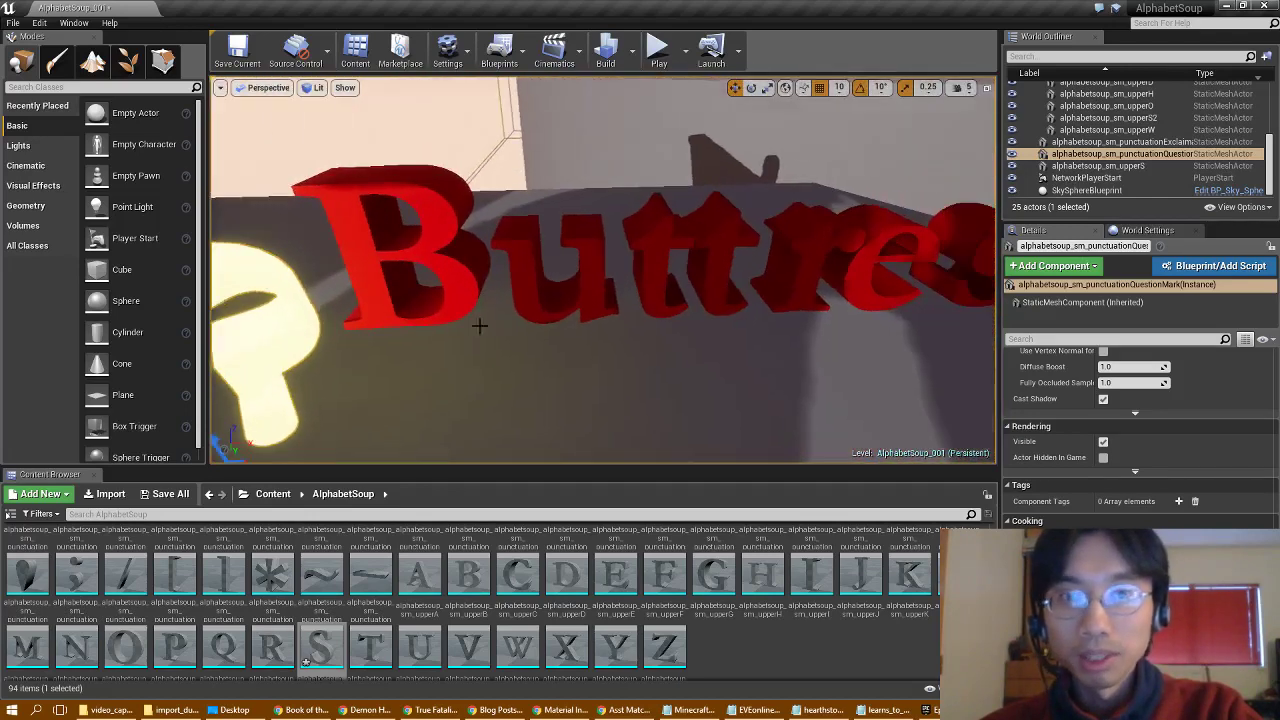
key(f)
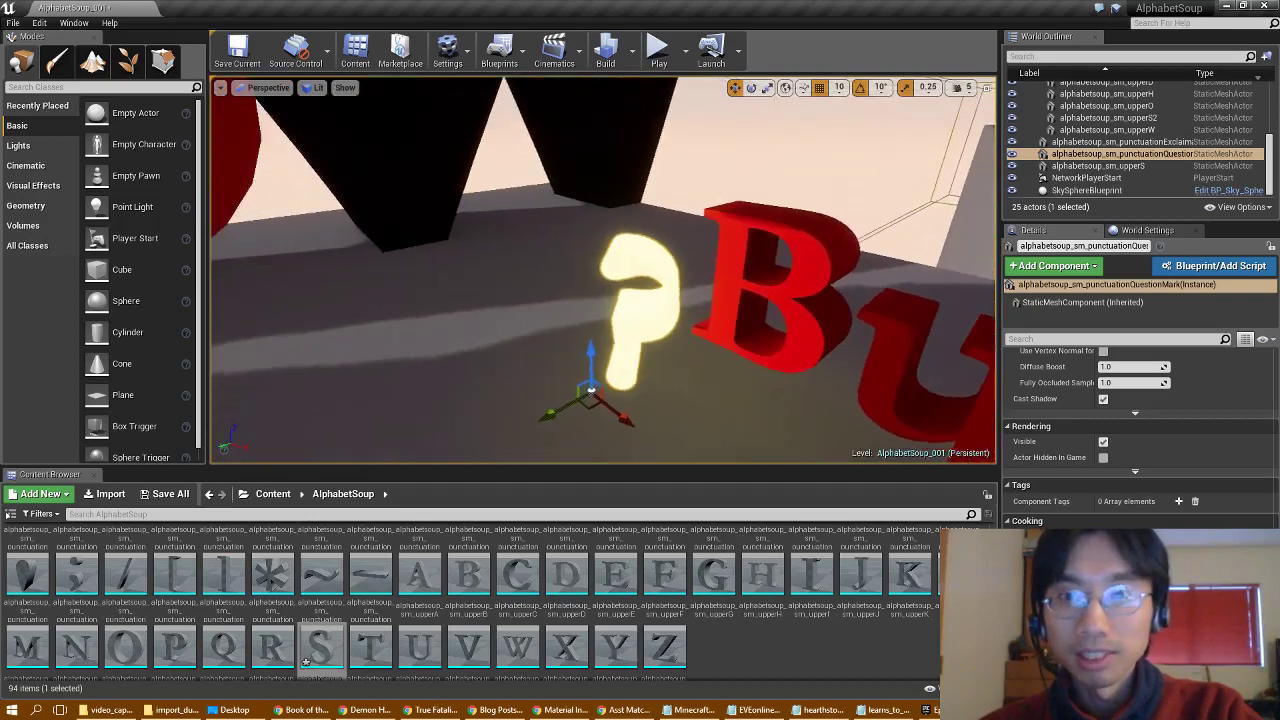
right_drag(620, 300, 510, 275)
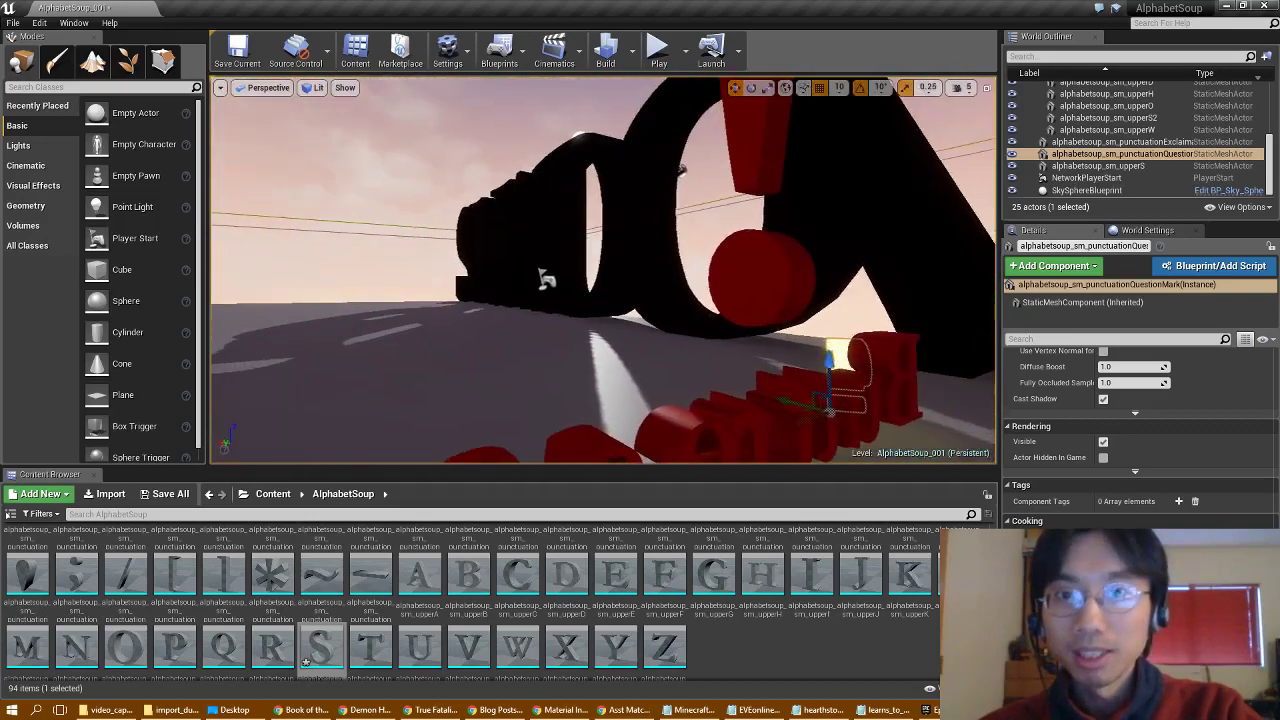
right_drag(600, 275, 720, 280)
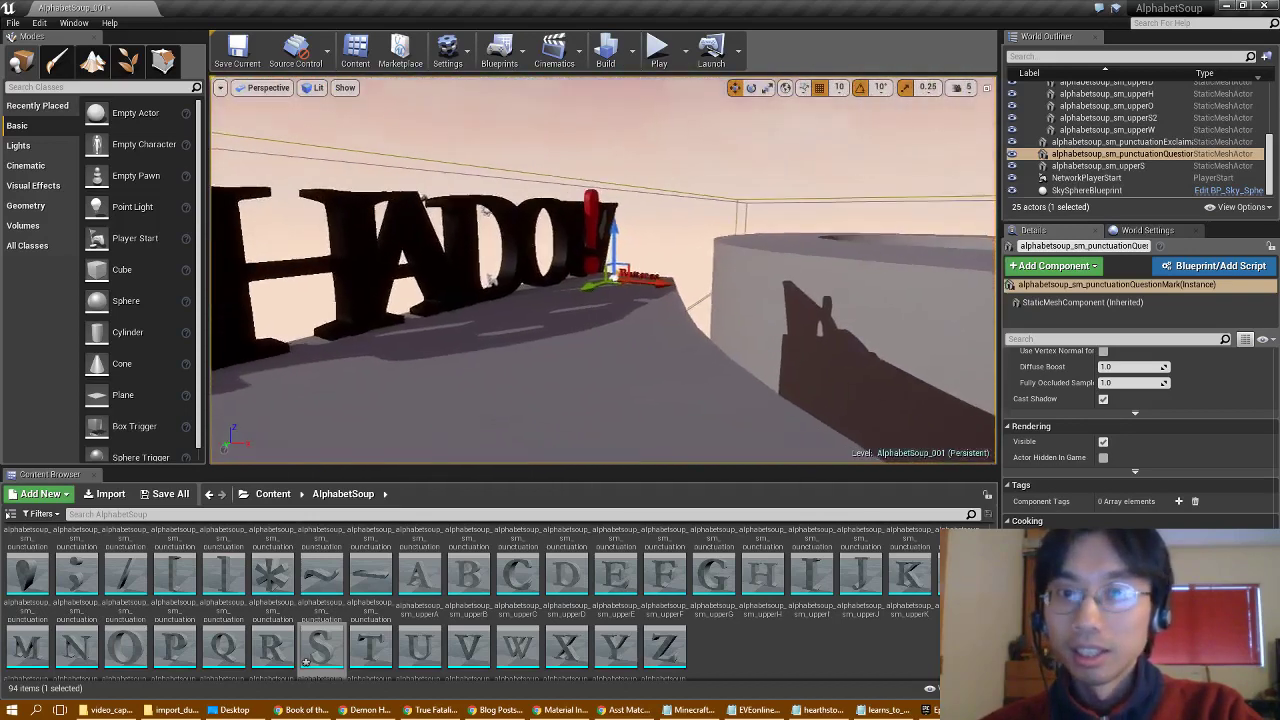
right_drag(545, 278, 545, 278)
click(711, 48)
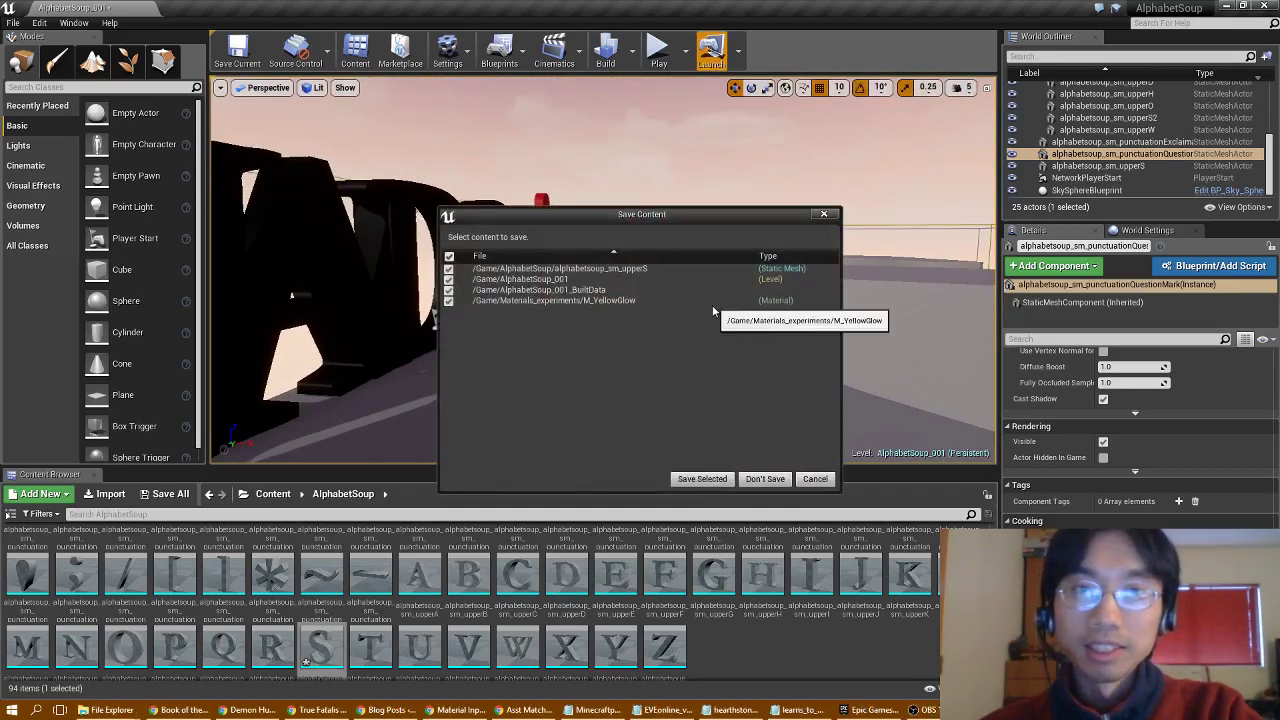
click(702, 479)
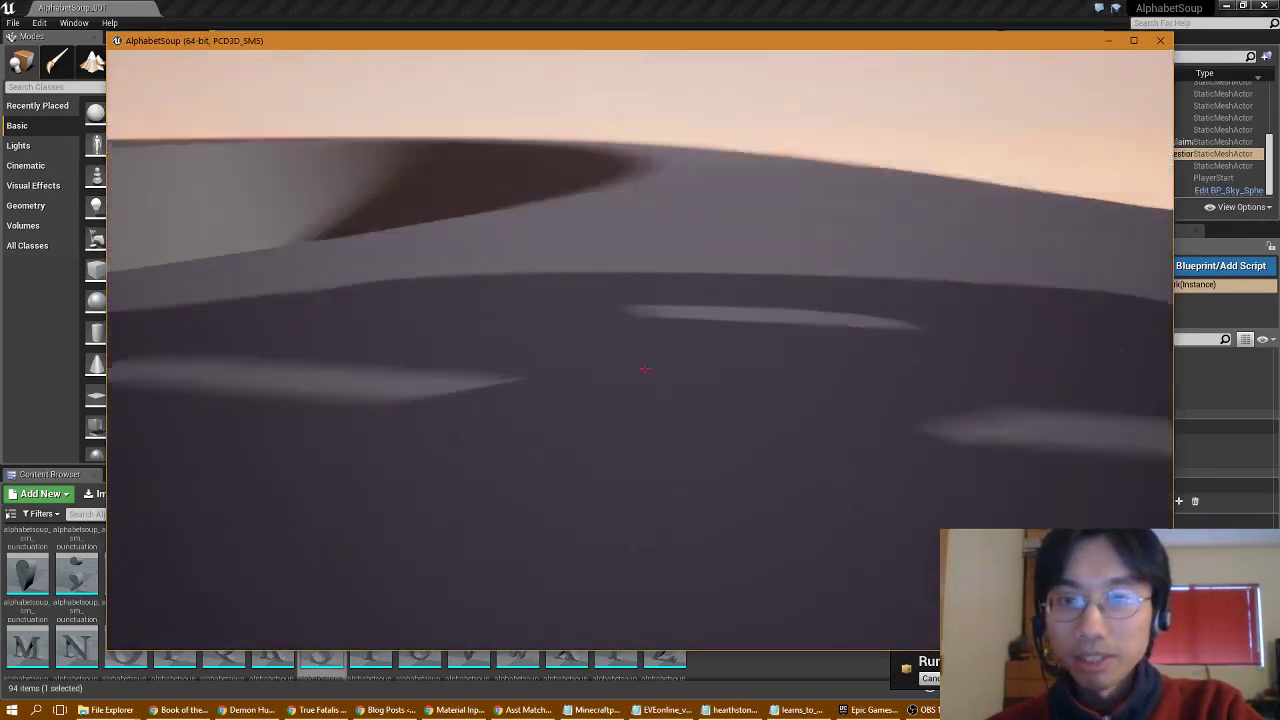
Walk up to the question mark in the launched game and examine its glow on the floor and the Buttress letters from several sides
key(w)
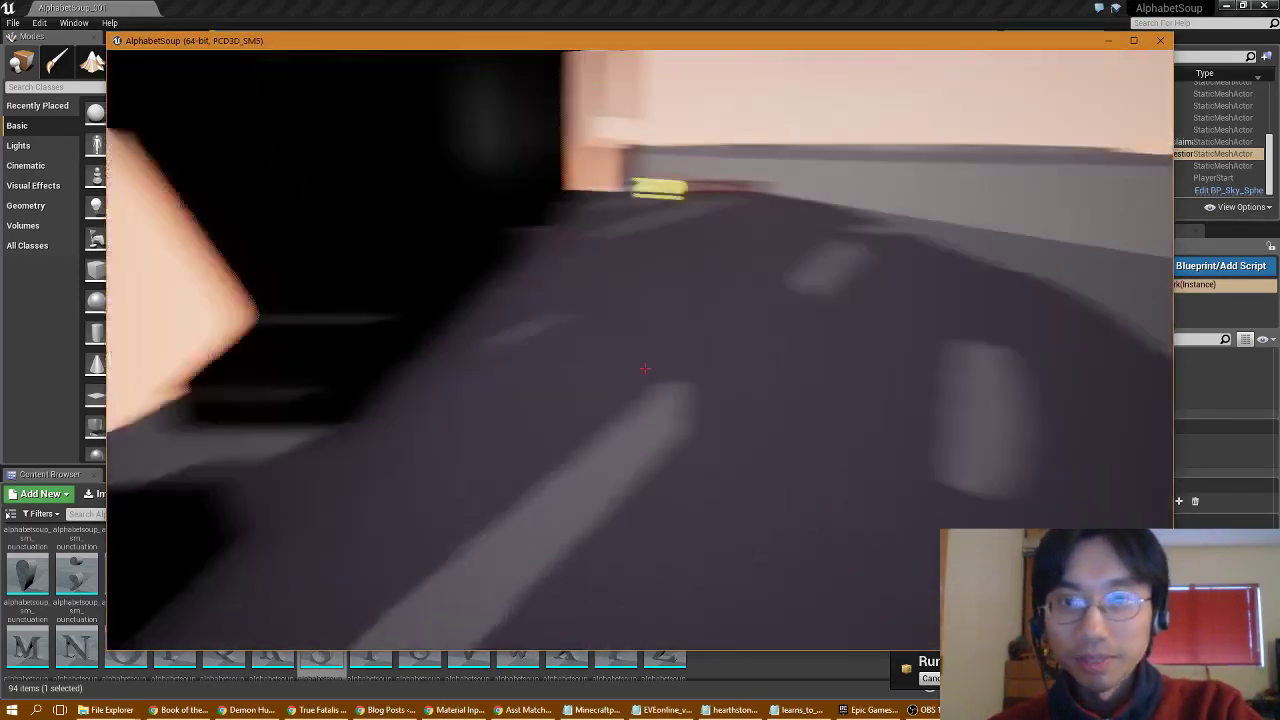
key(w)
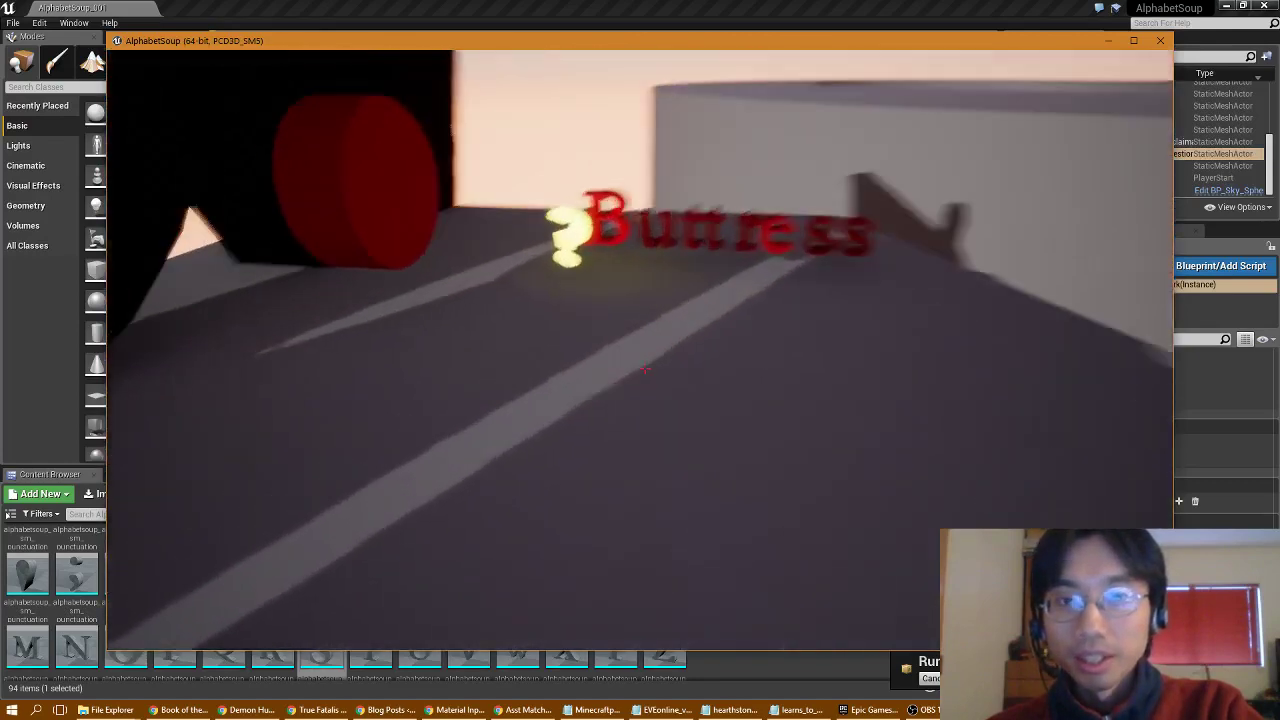
key(w)
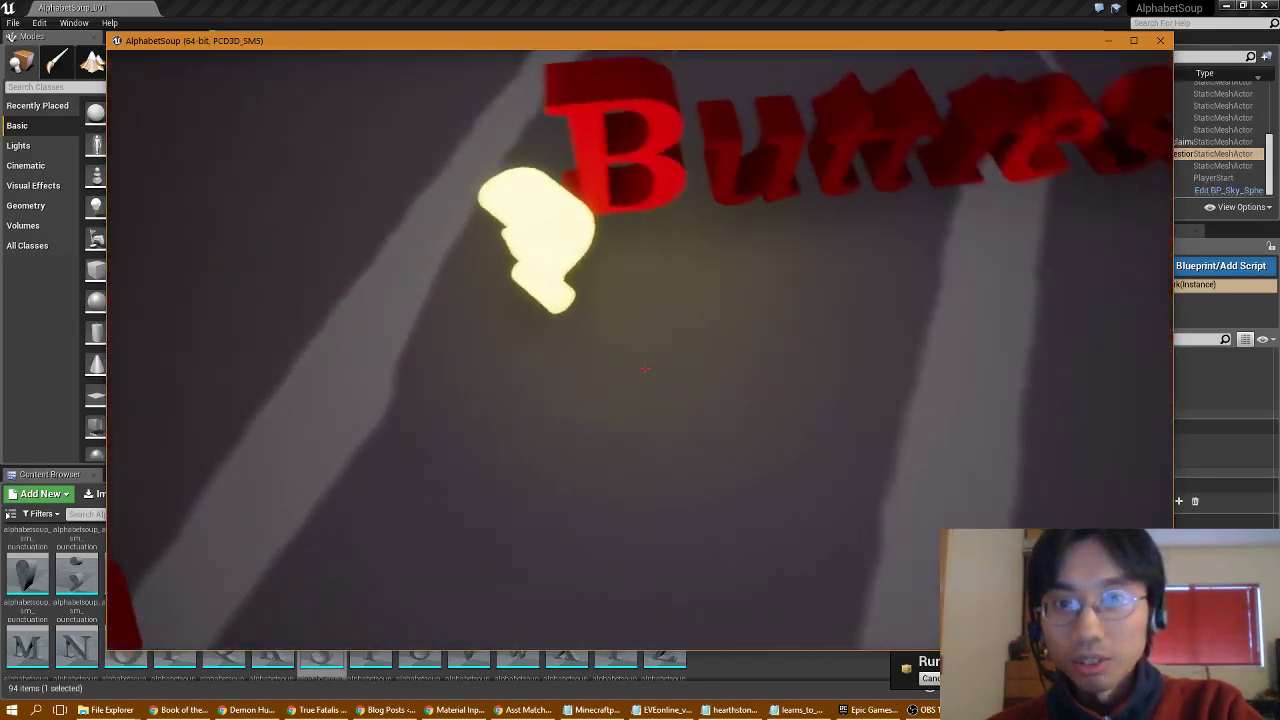
key(w)
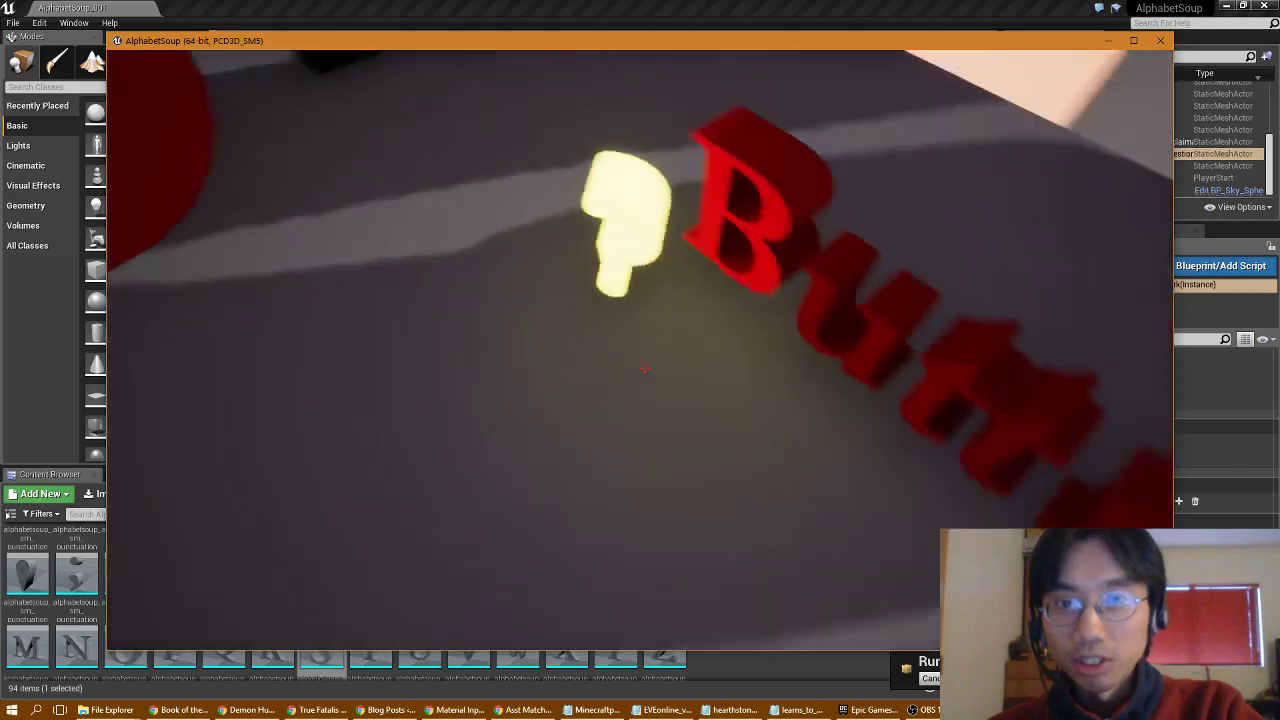
key(a)
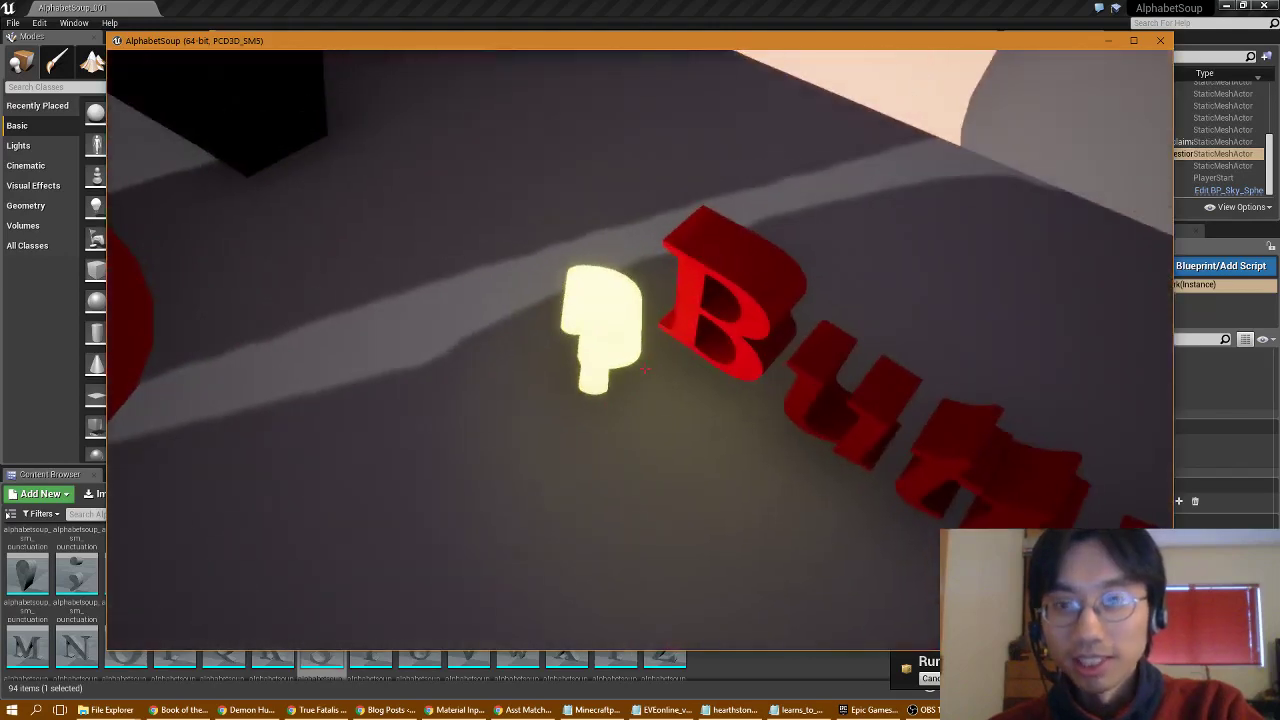
key(a)
key(d)
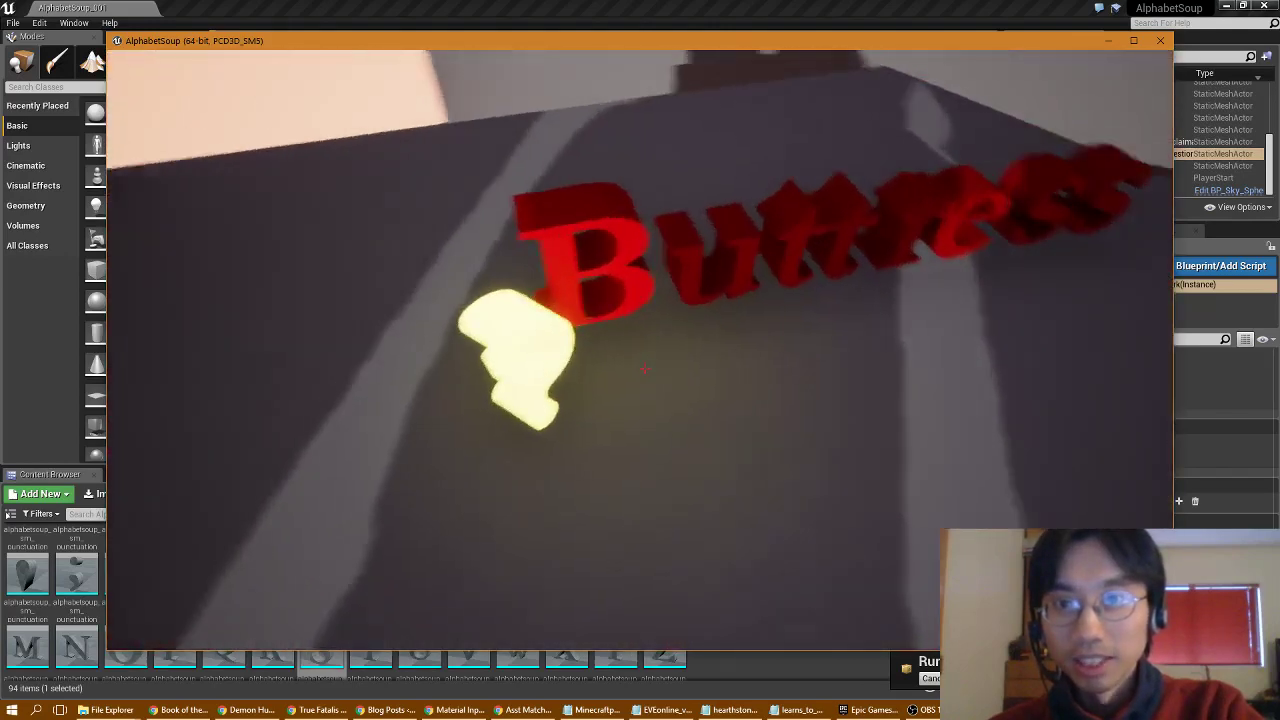
key(d)
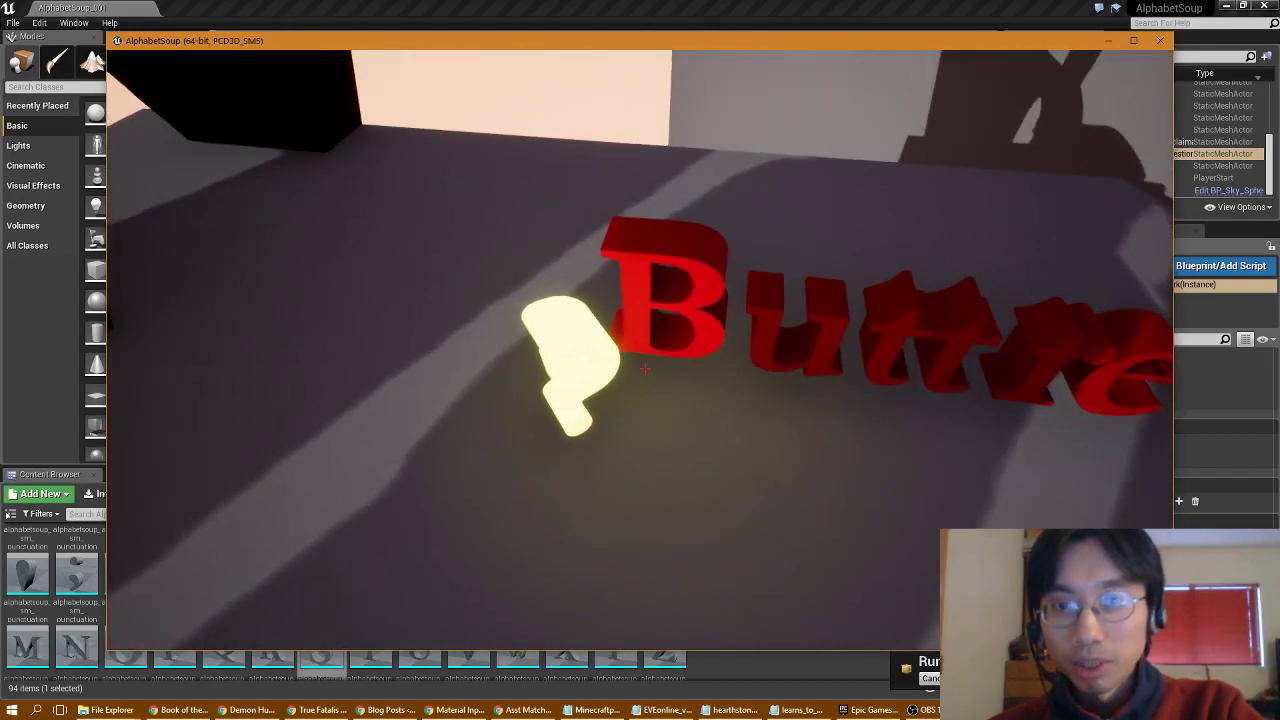
key(a)
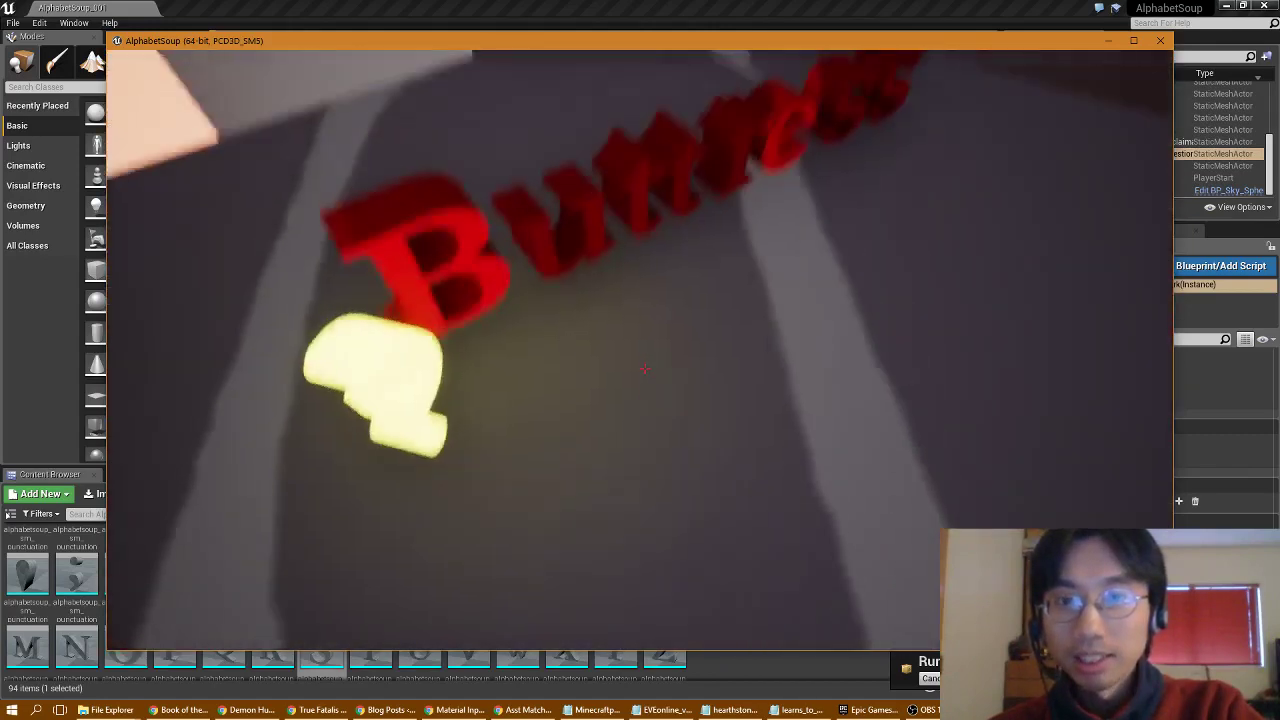
key(s)
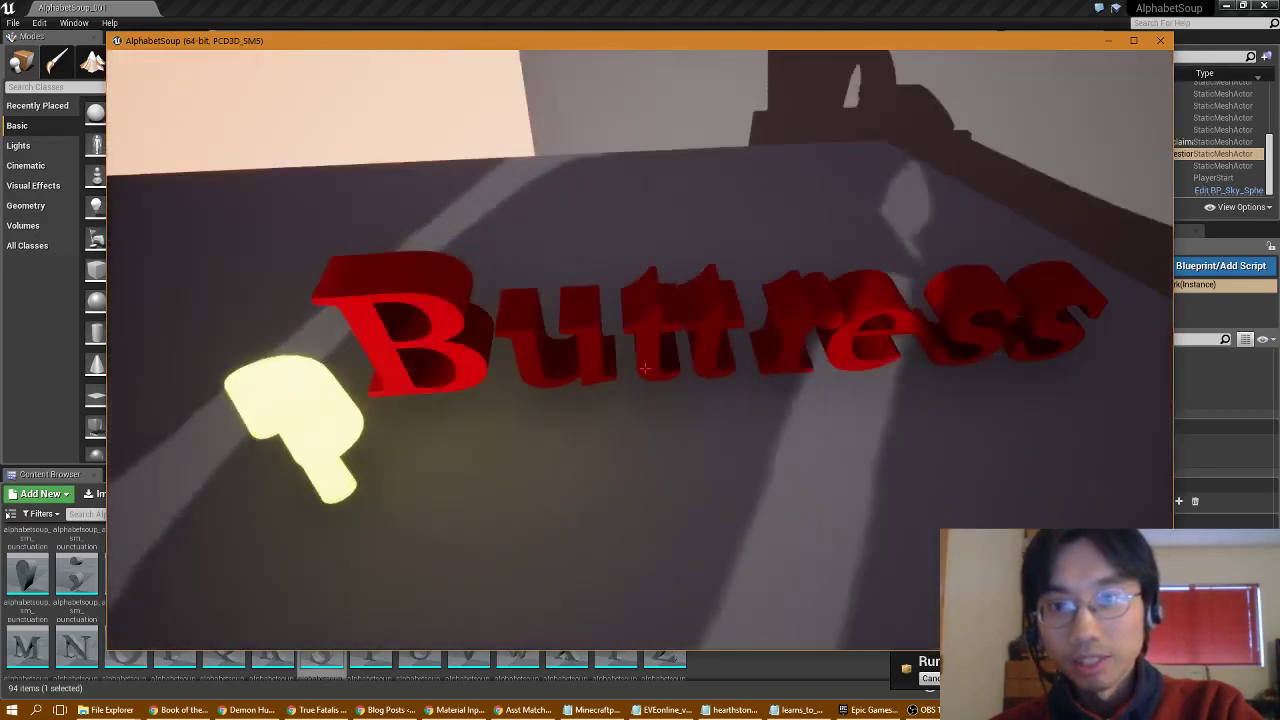
key(d)
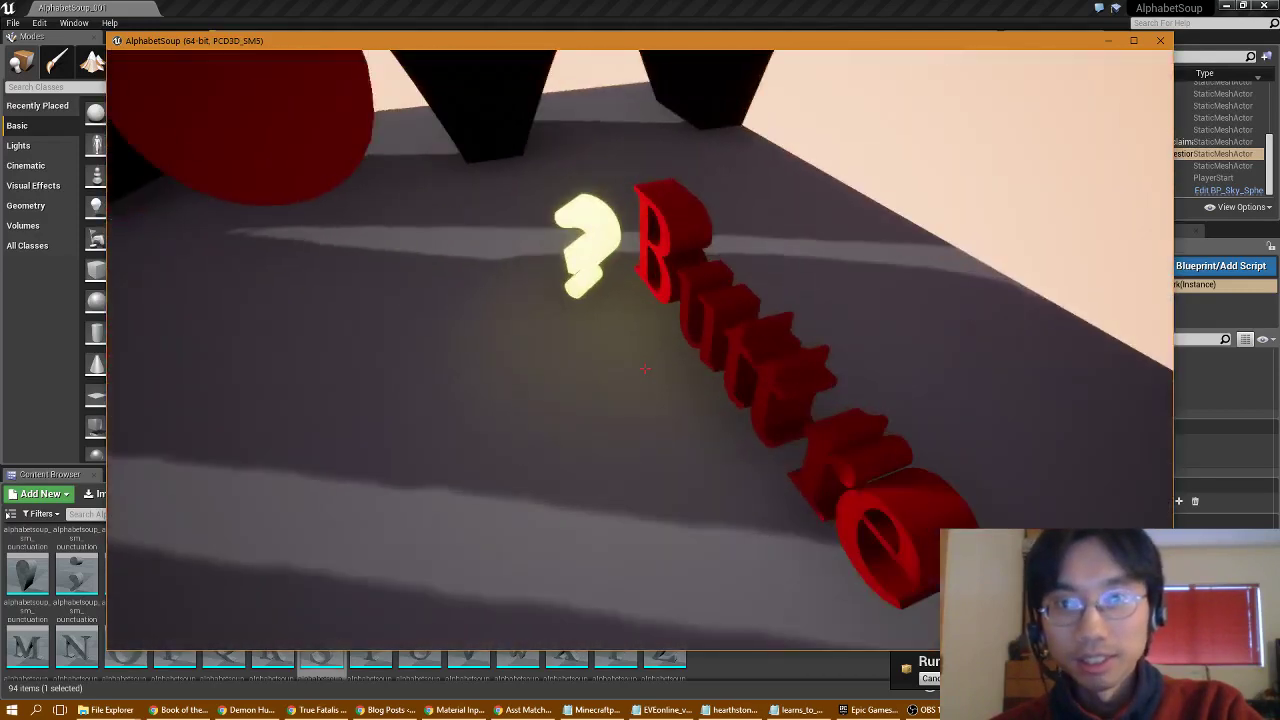
key(a)
Walk back along the black SHADOW letters to inspect their cast shadows, and return towards the question mark and Buttress
key(w)
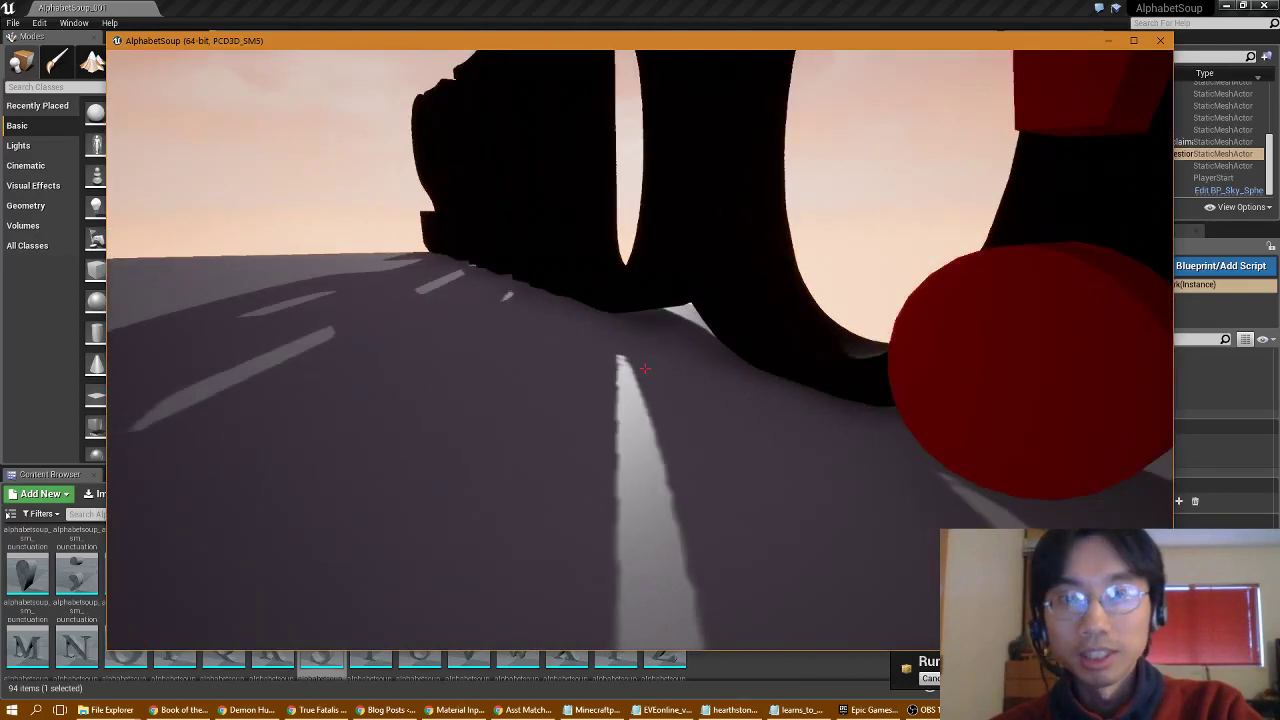
key(a)
key(w)
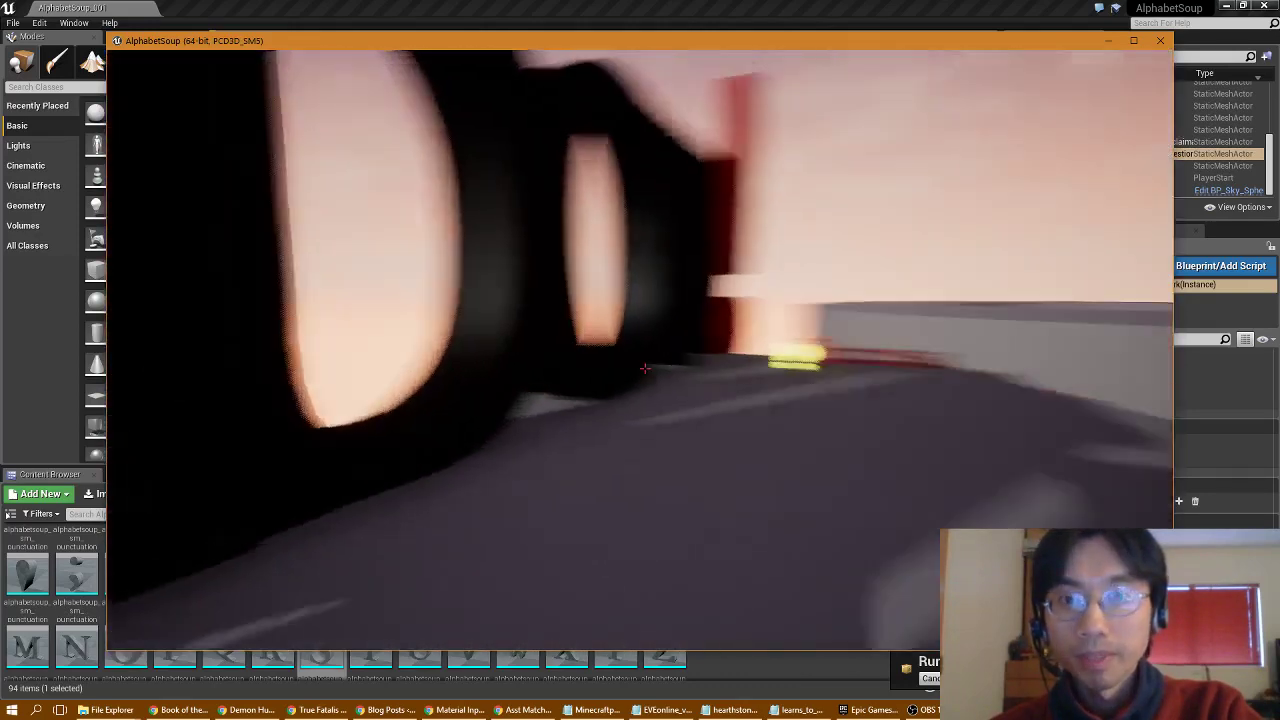
key(w)
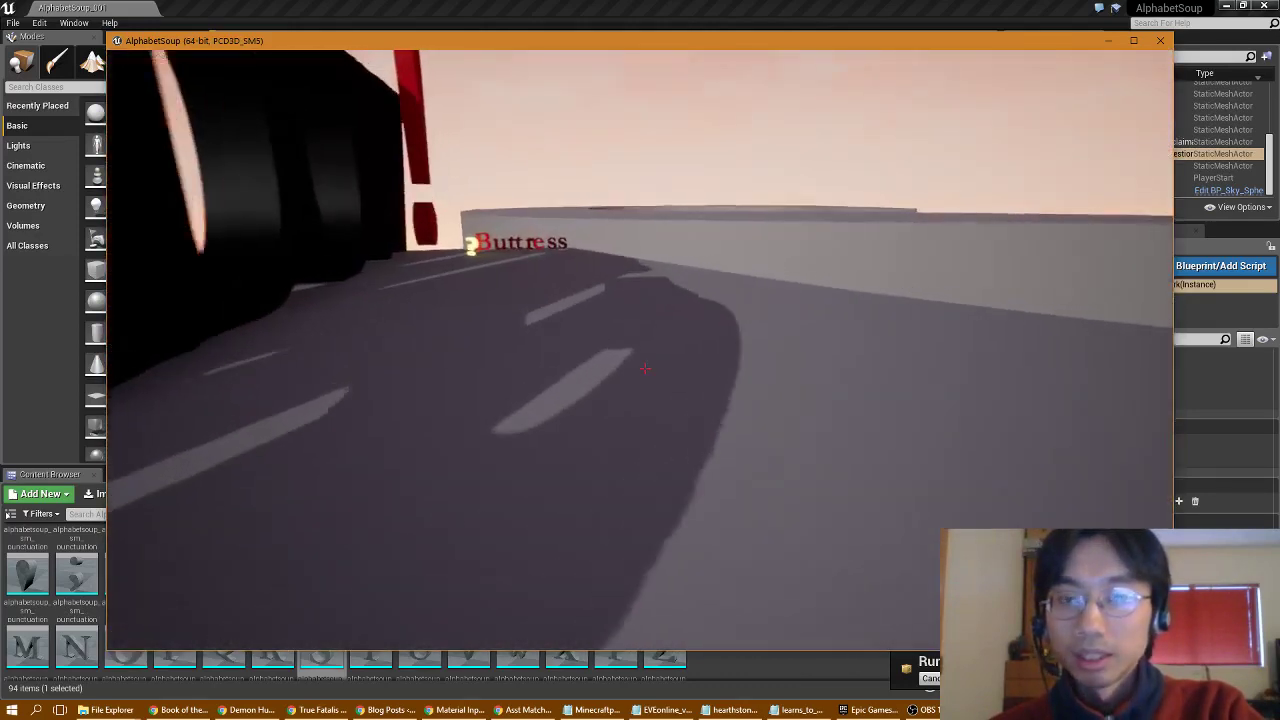
key(w)
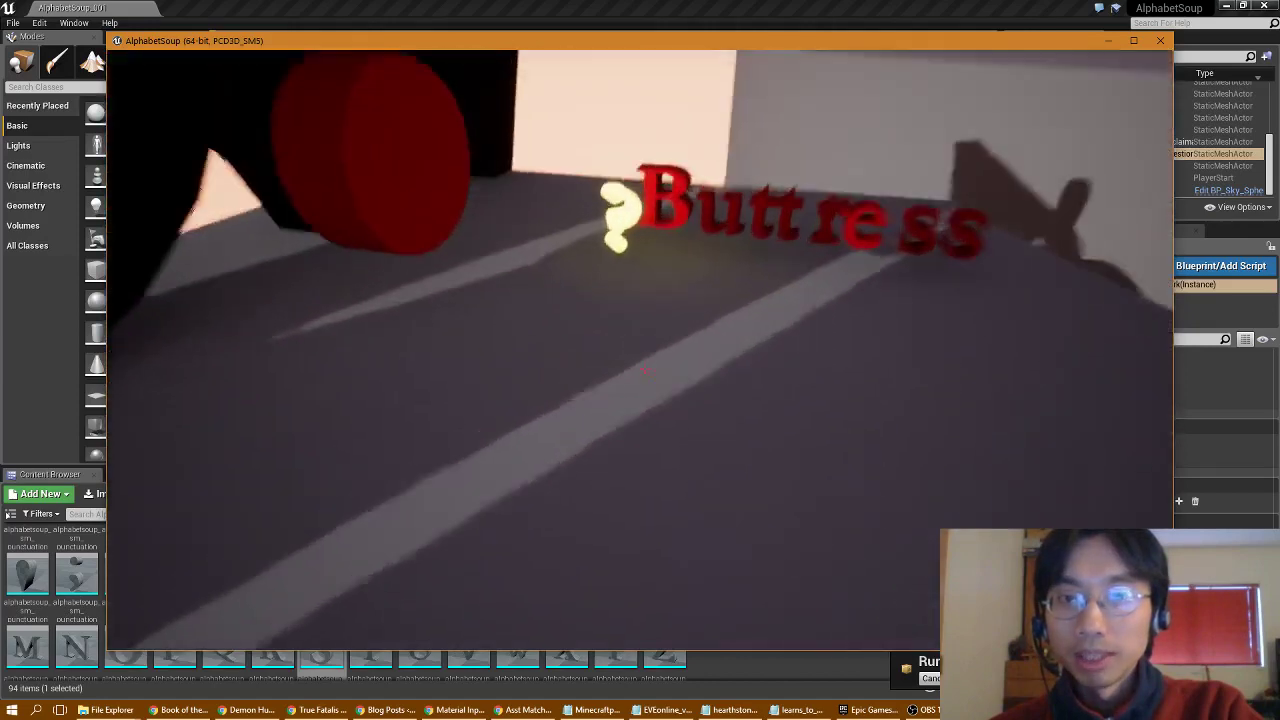
Circle the glowing question mark and the Buttress letters in the launched game to examine the yellow glow on the floor from several sides
key(a)
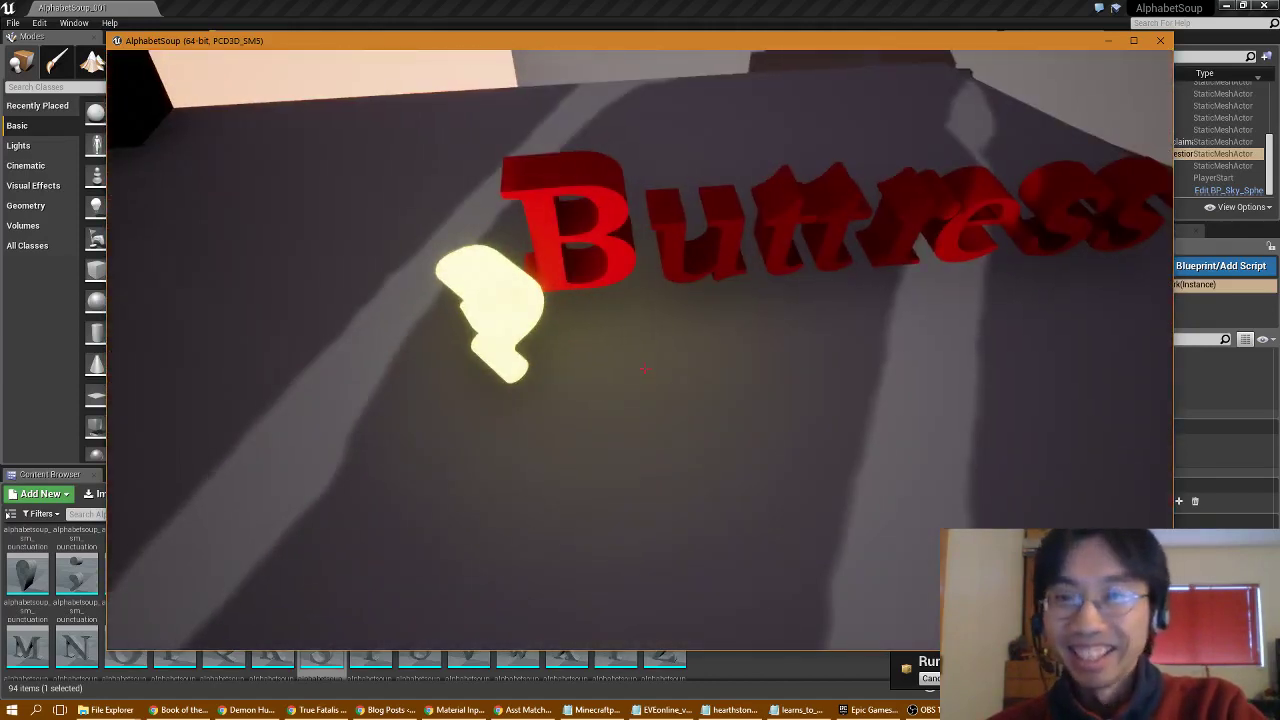
key(d)
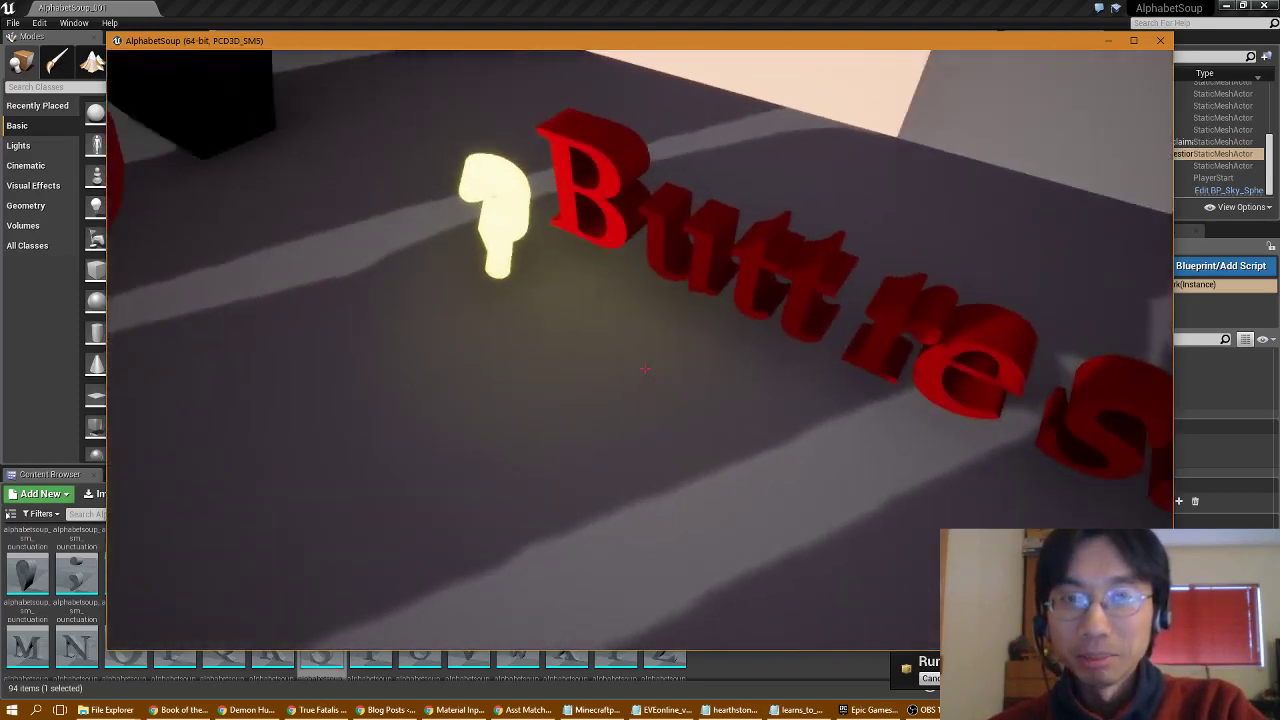
key(w)
key(w)
key(a)
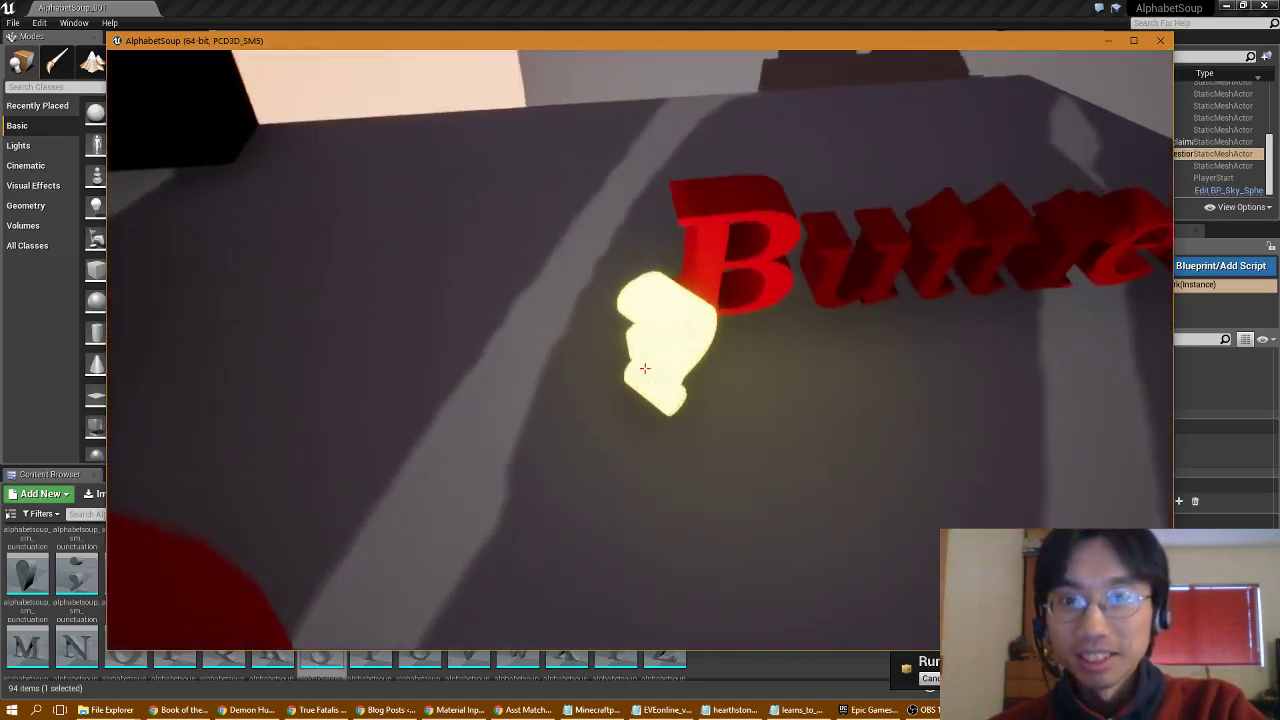
key(d)
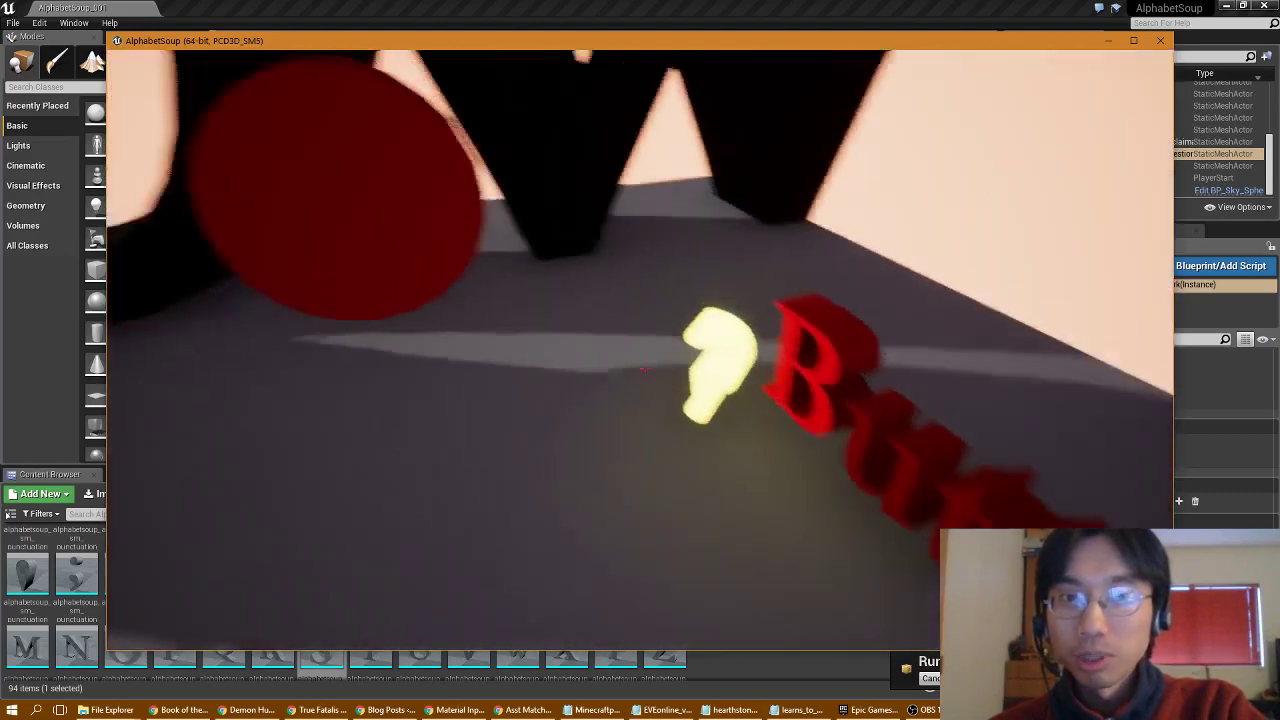
key(w)
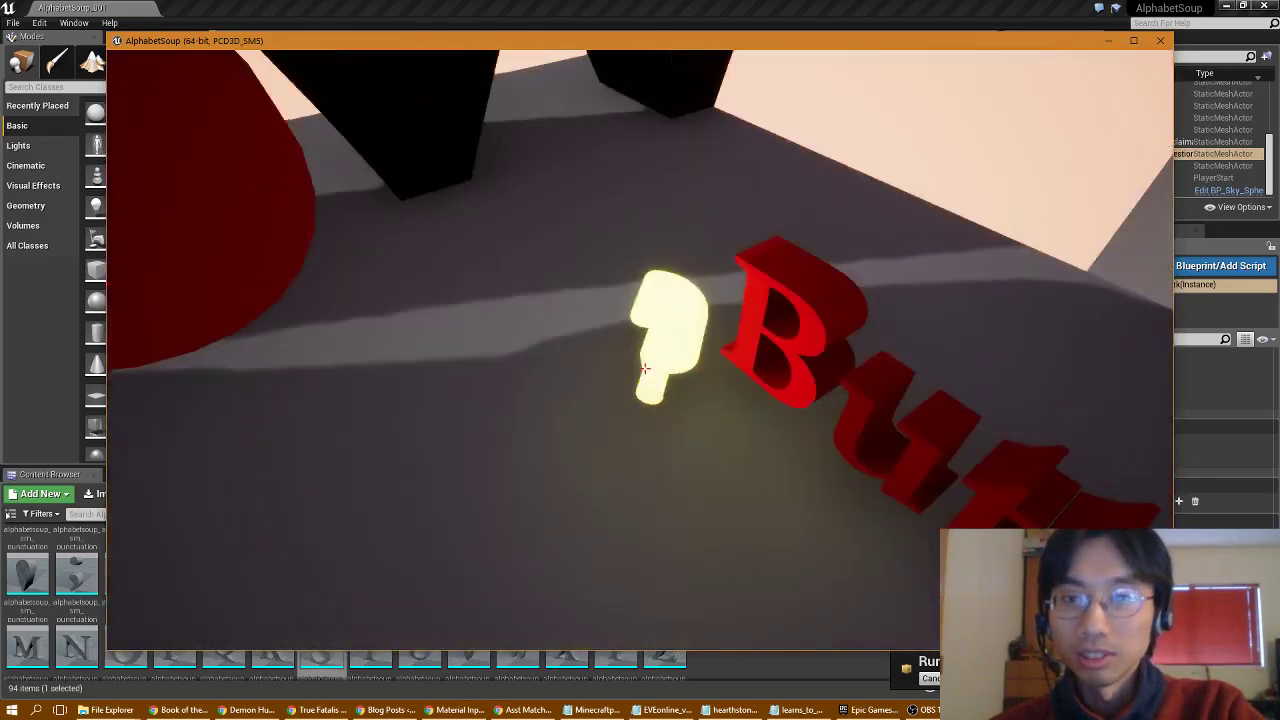
key(d)
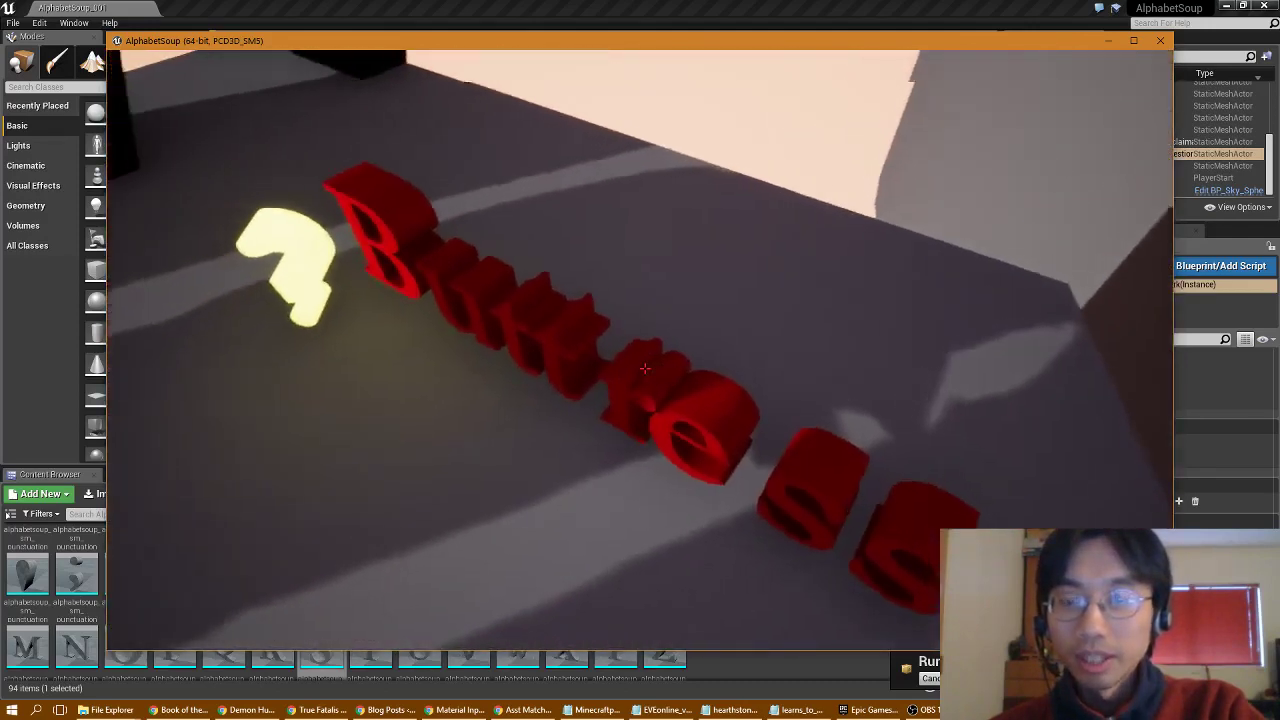
key(d)
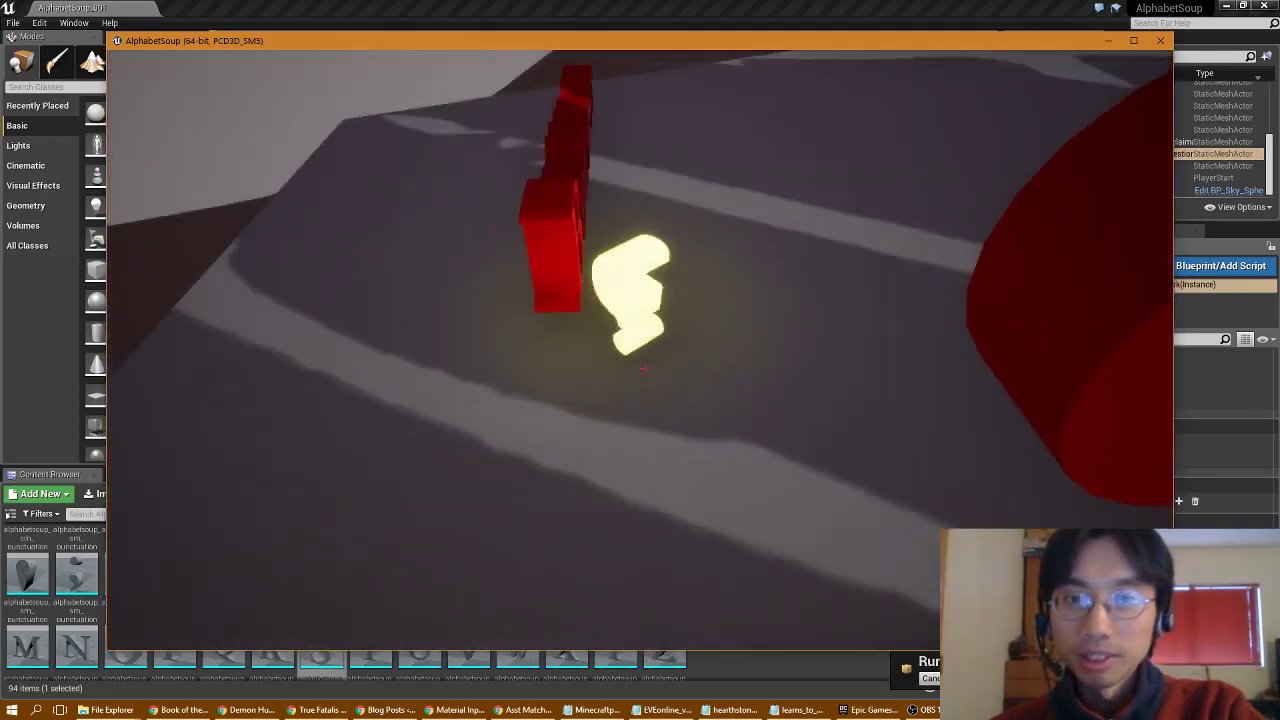
key(w)
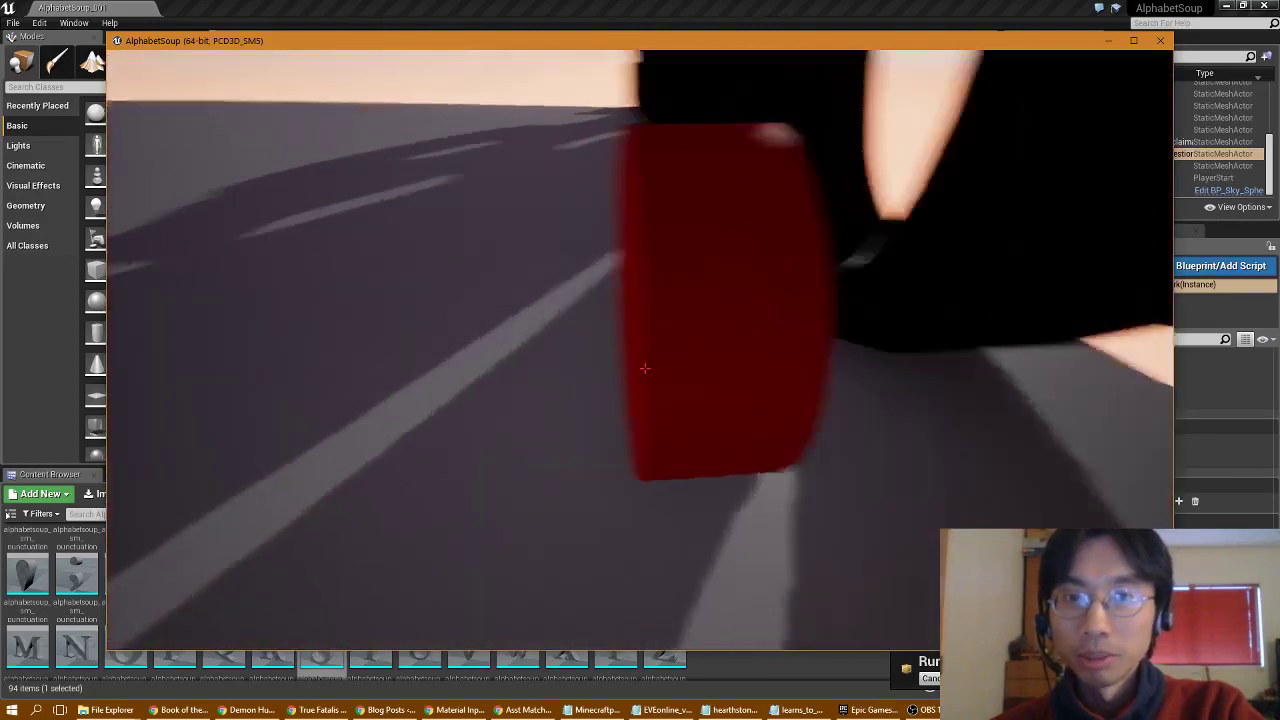
Jump and walk past the exclamation mark along the SHADOW letters, return to Buttress to view the shadows, and quit the game
key(space)
key(space)
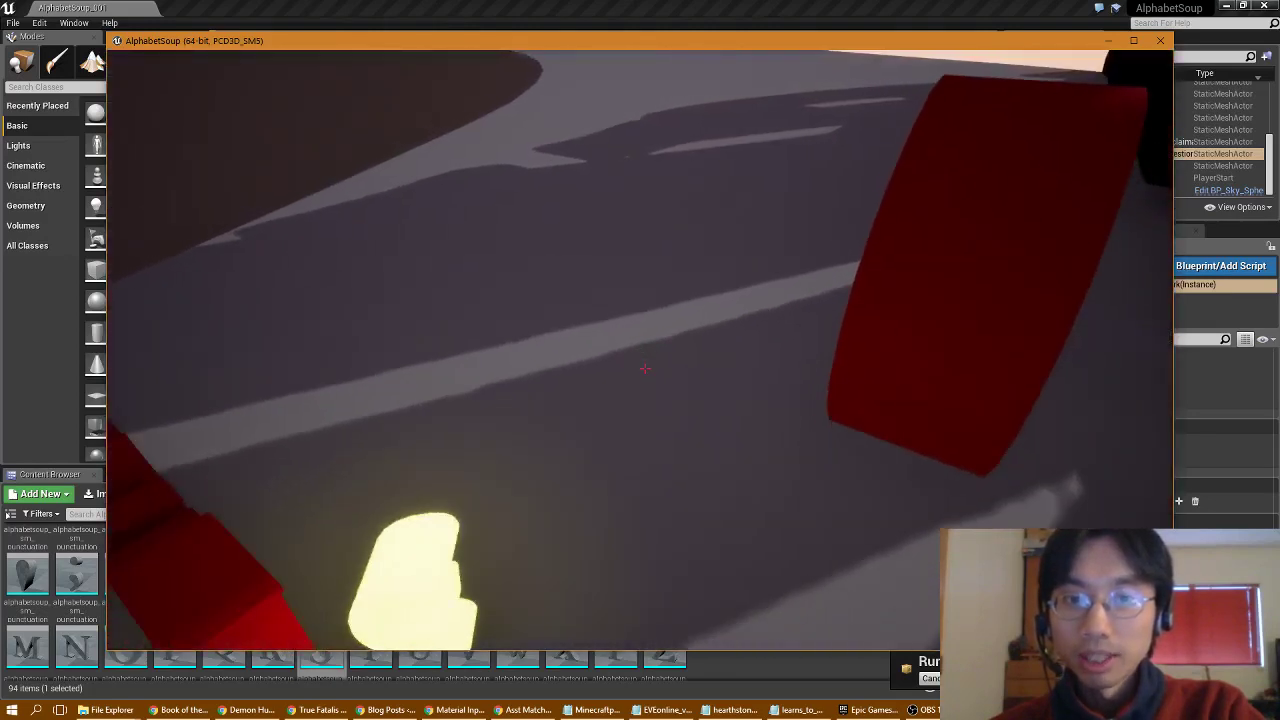
key(w)
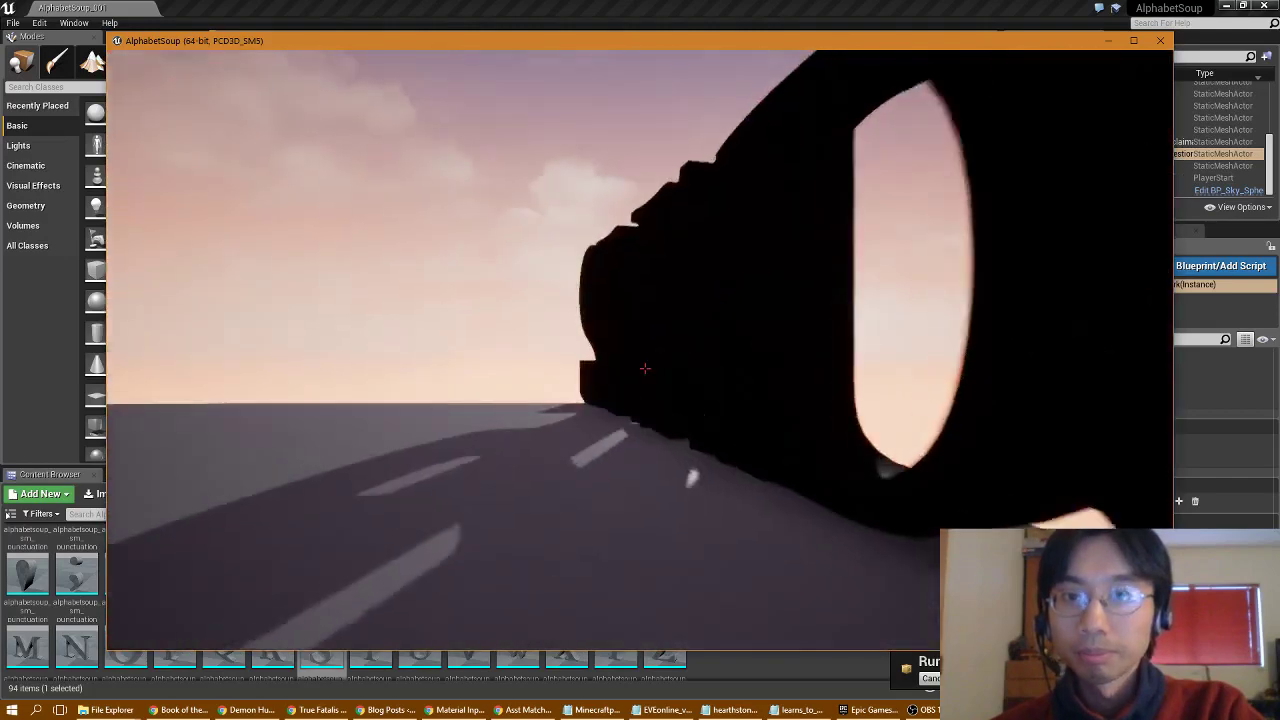
key(w)
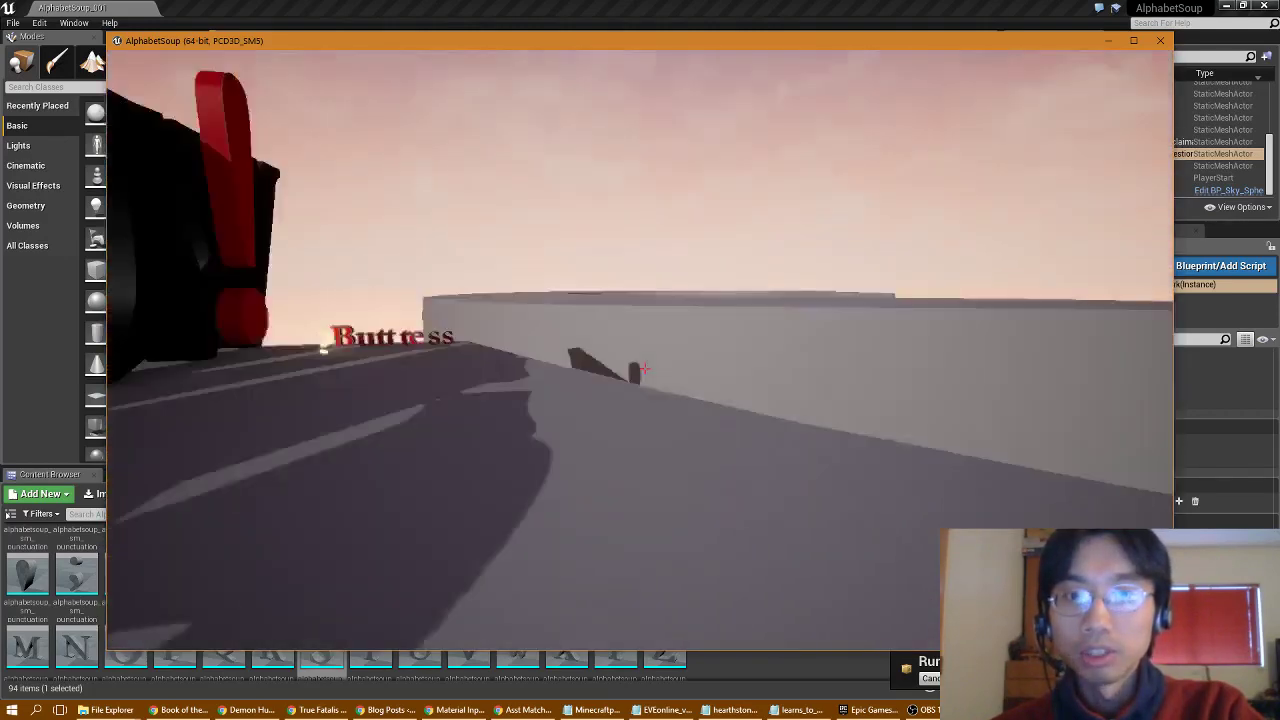
key(w)
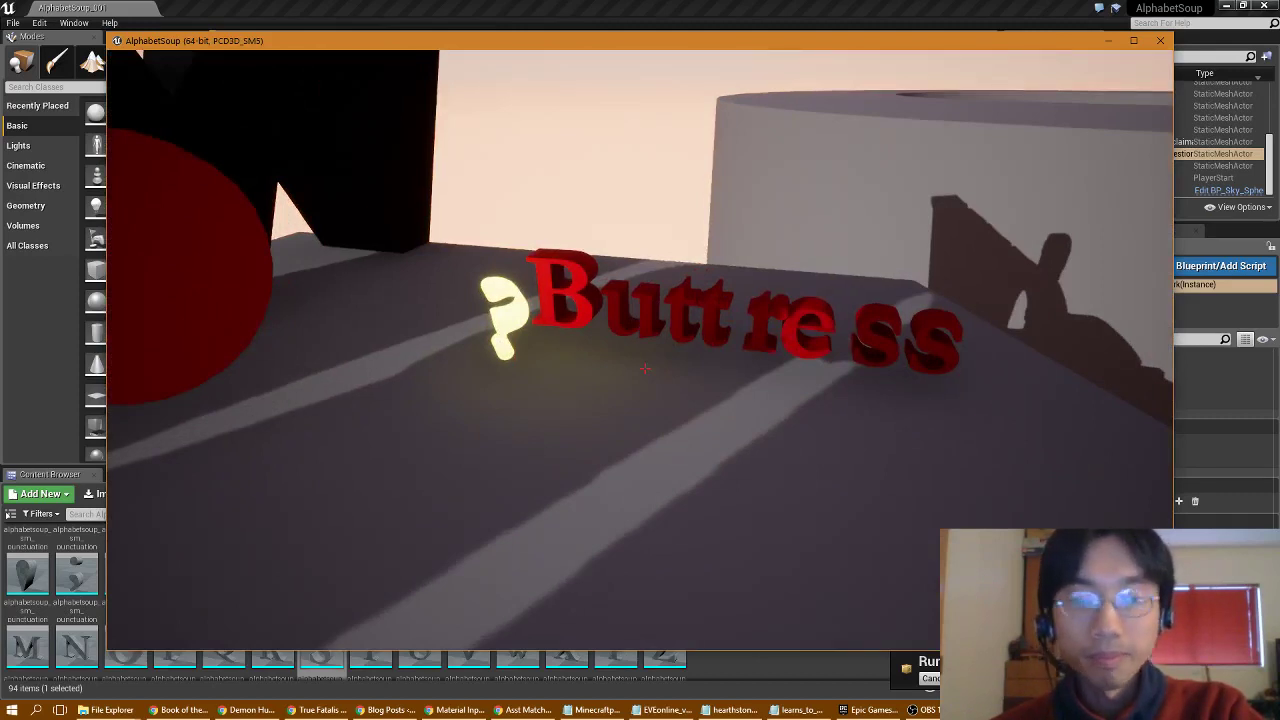
key(Escape)
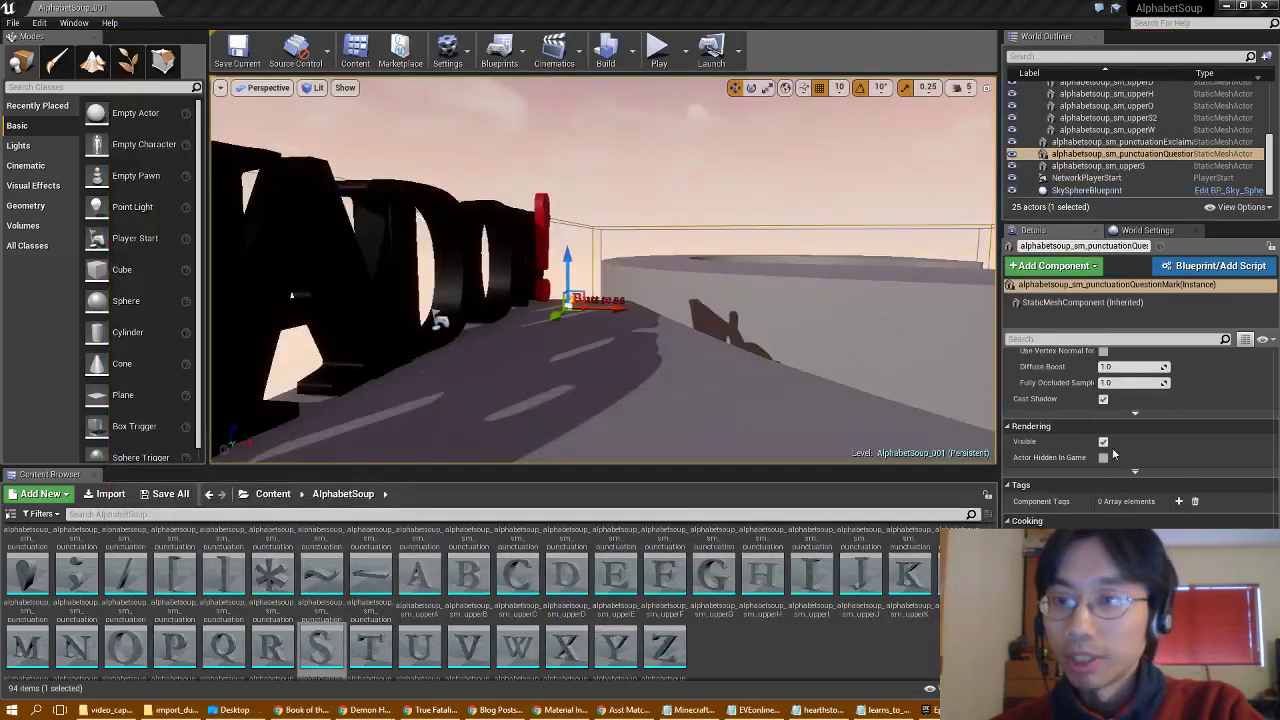
Turn off Affects World for the directional Light Source
scroll(1110, 187, up, 2)
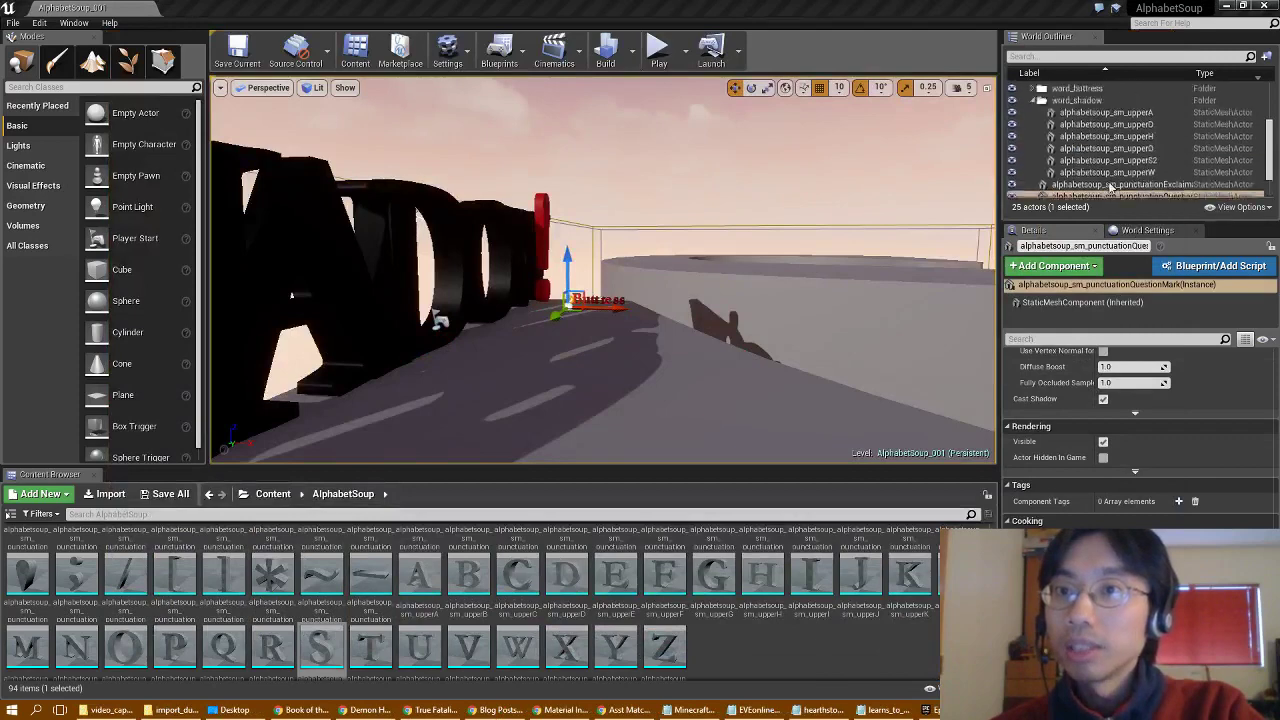
scroll(1110, 187, up, 3)
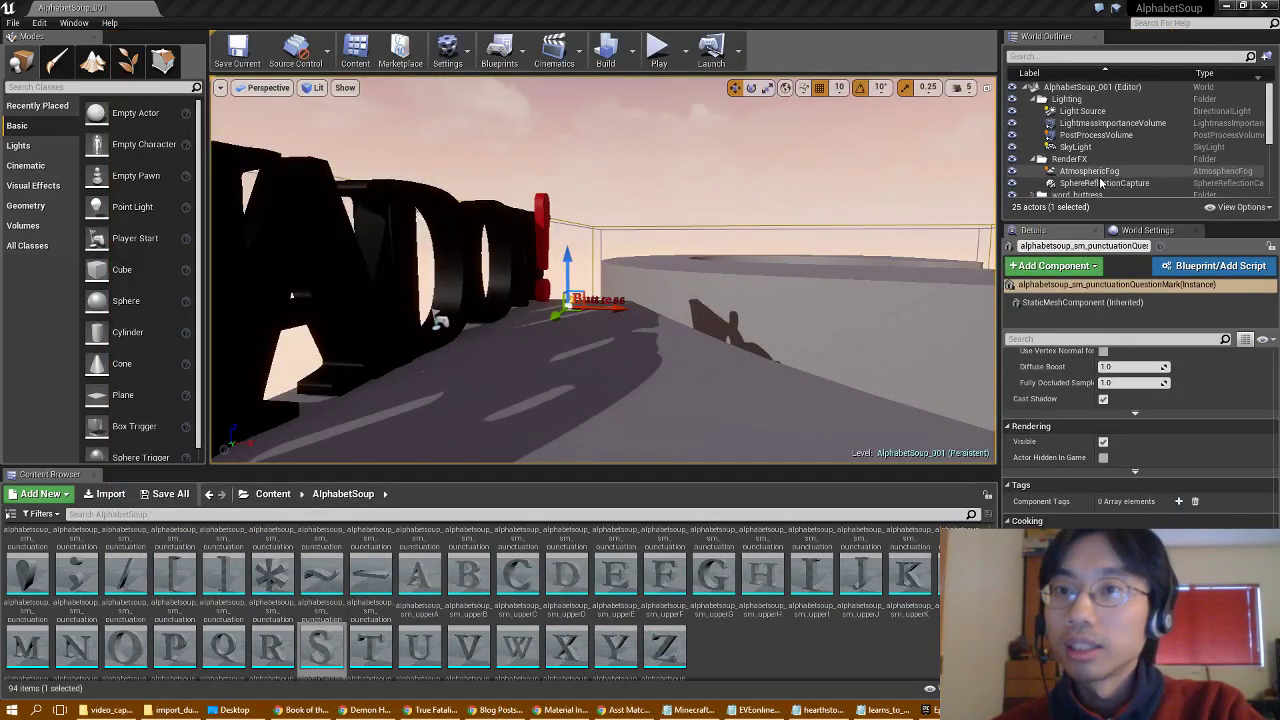
click(1084, 111)
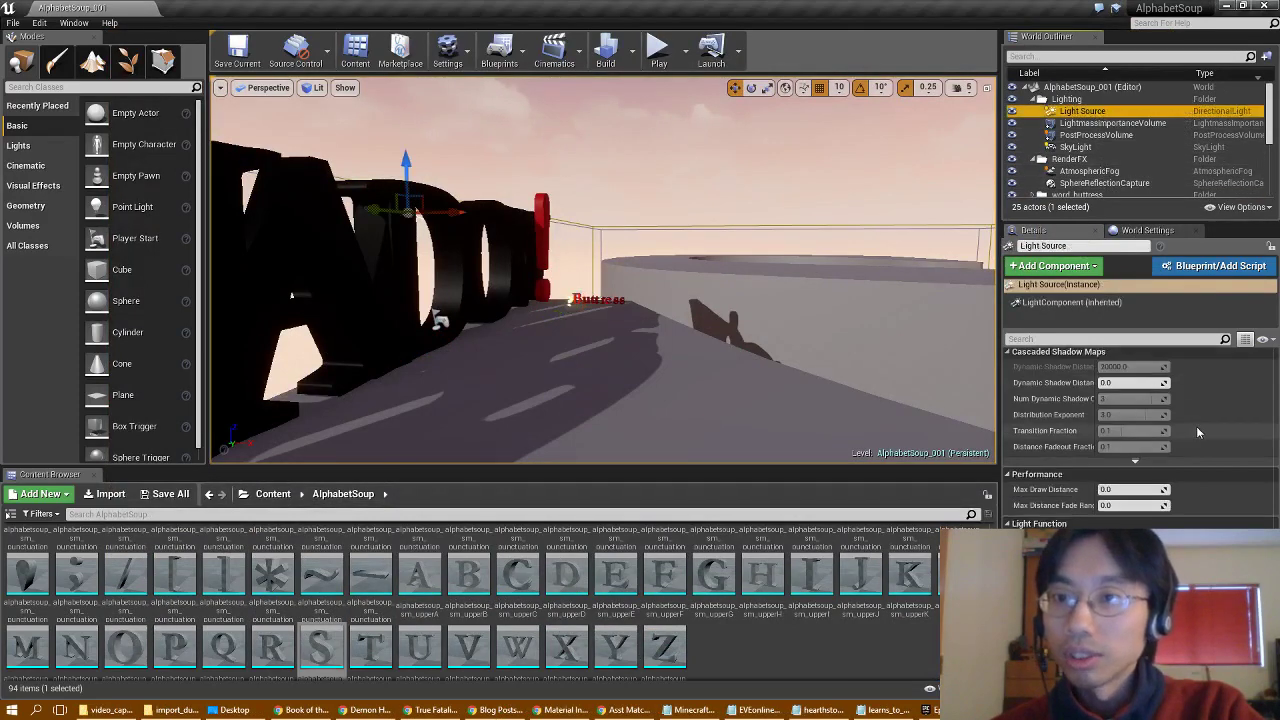
scroll(1198, 426, up, 10)
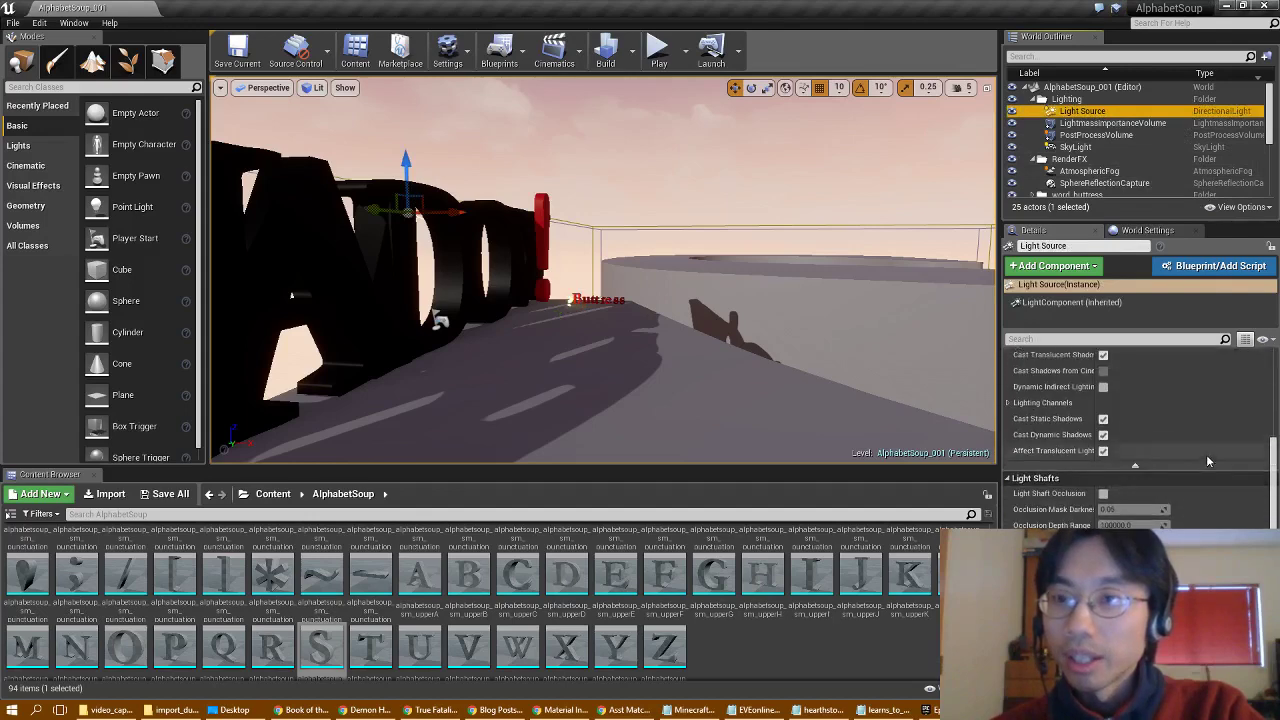
scroll(1208, 463, up, 6)
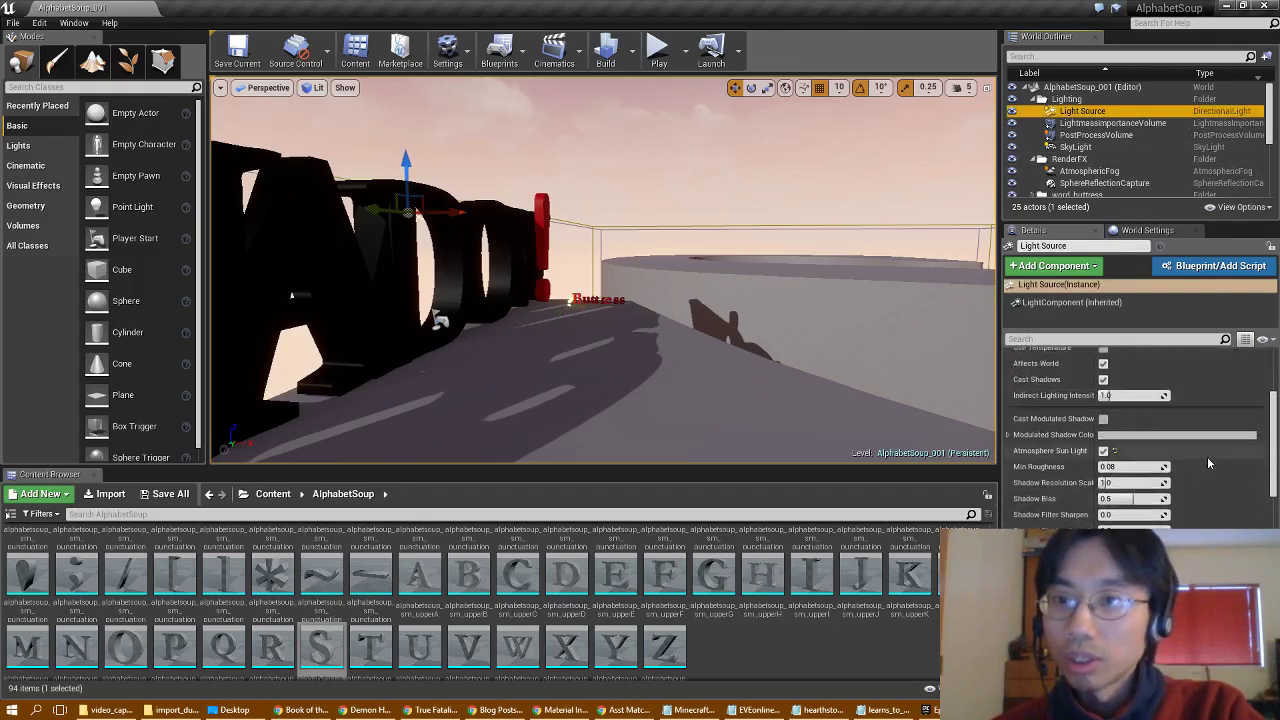
scroll(1208, 463, up, 2)
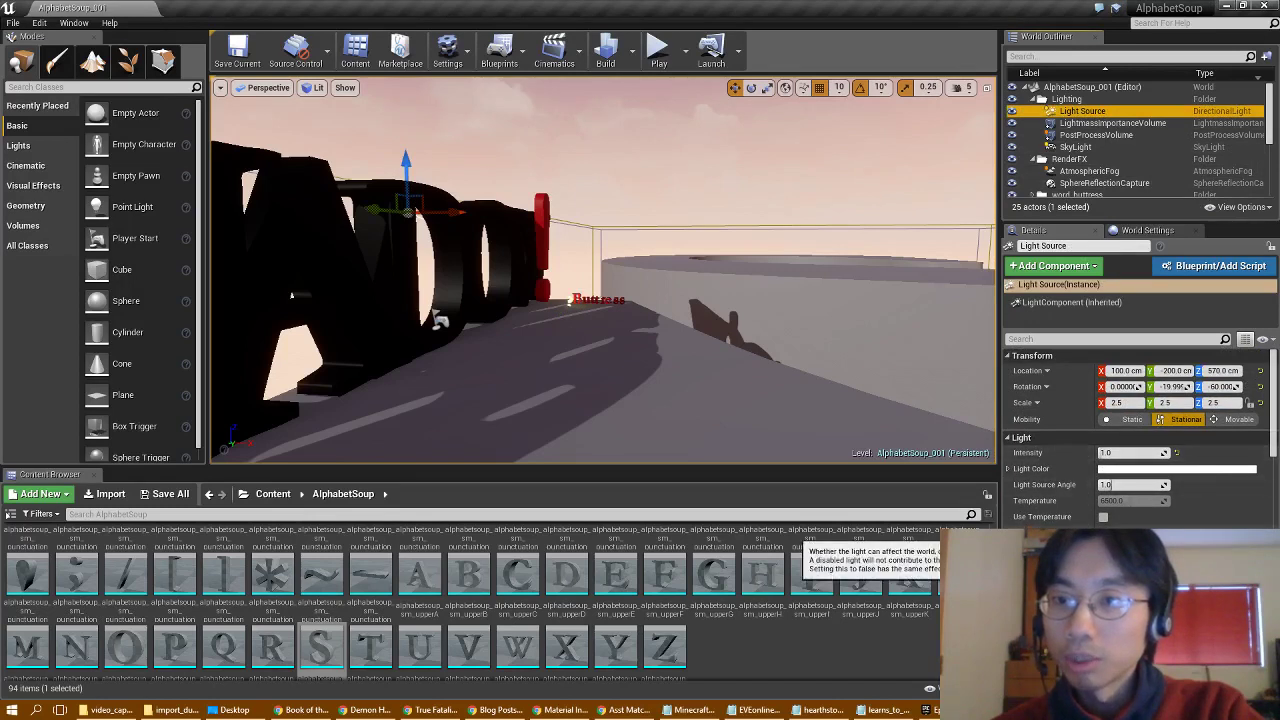
click(1103, 533)
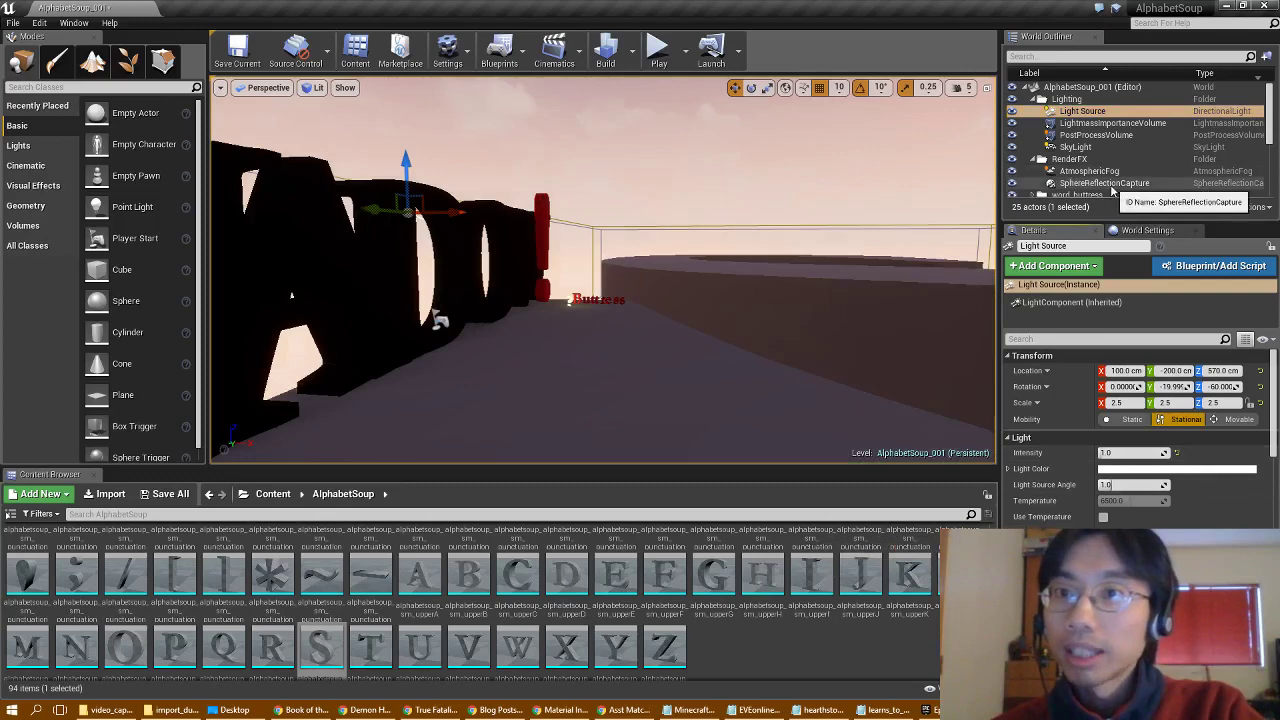
Turn off Affects World for the SkyLight and inspect the question mark's glow up close in the level
click(1078, 147)
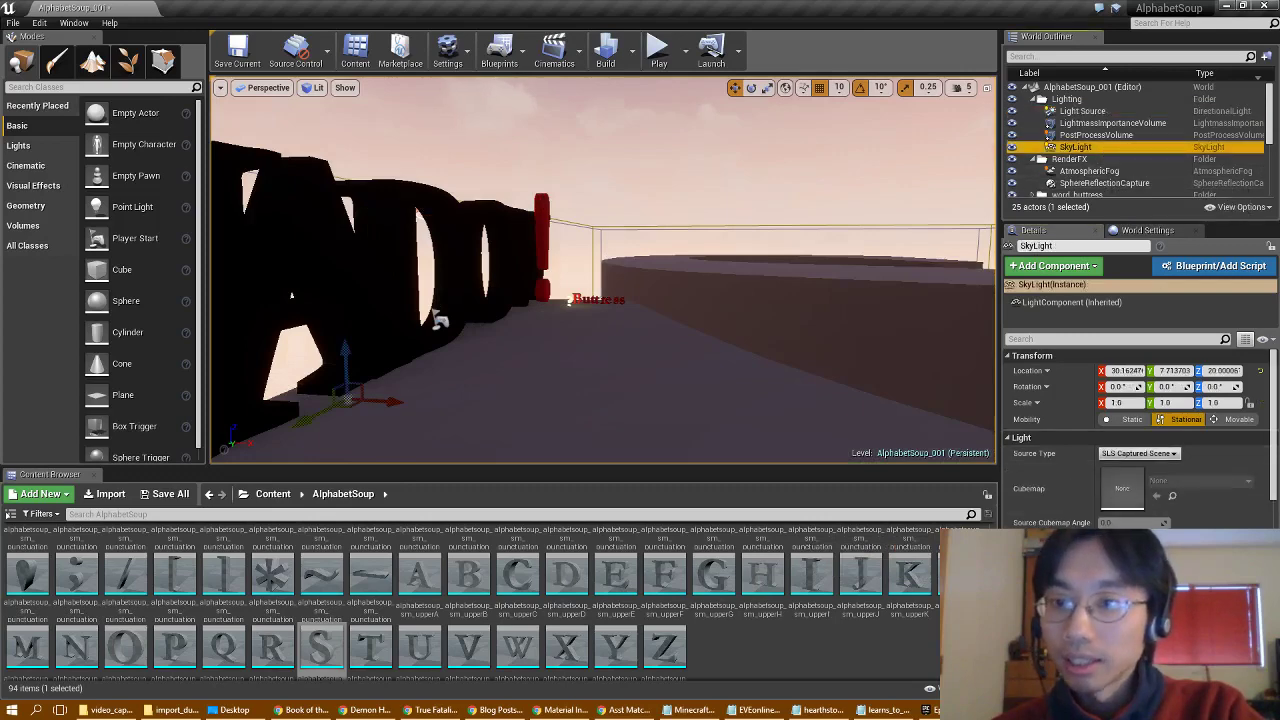
click(1105, 602)
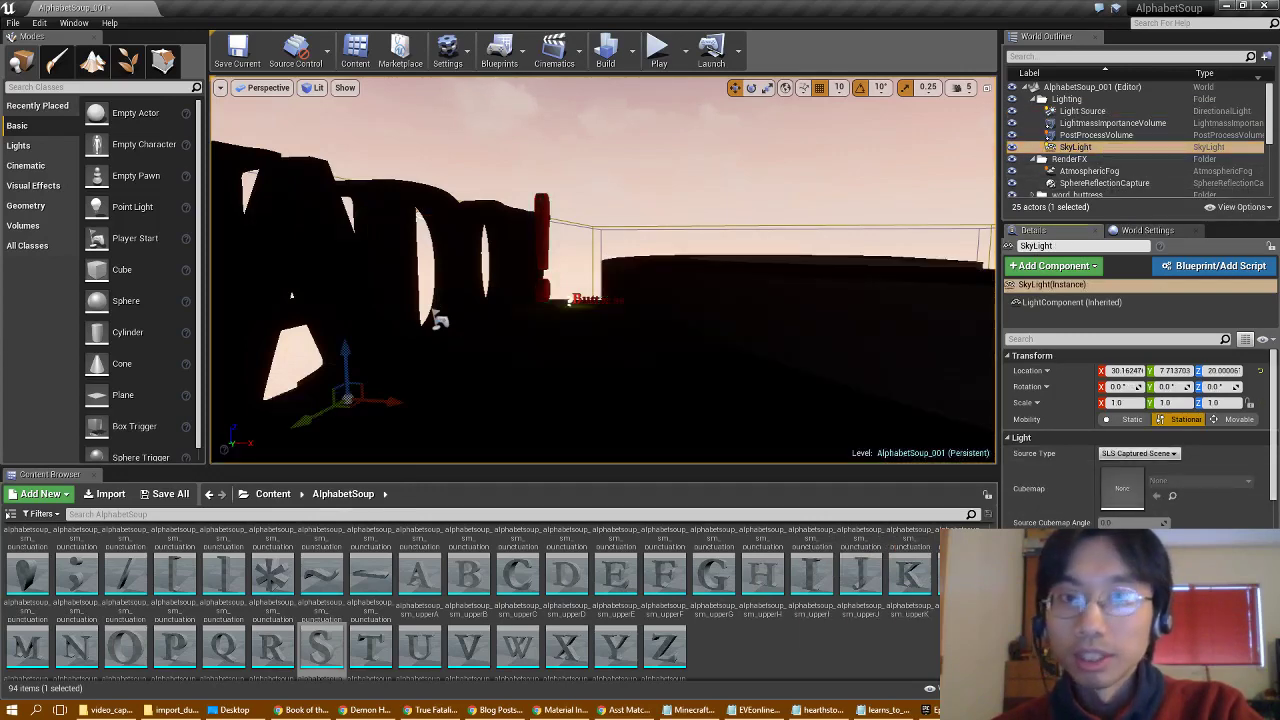
key(w)
right_drag(600, 300, 665, 333)
key(w)
key(s)
key(w)
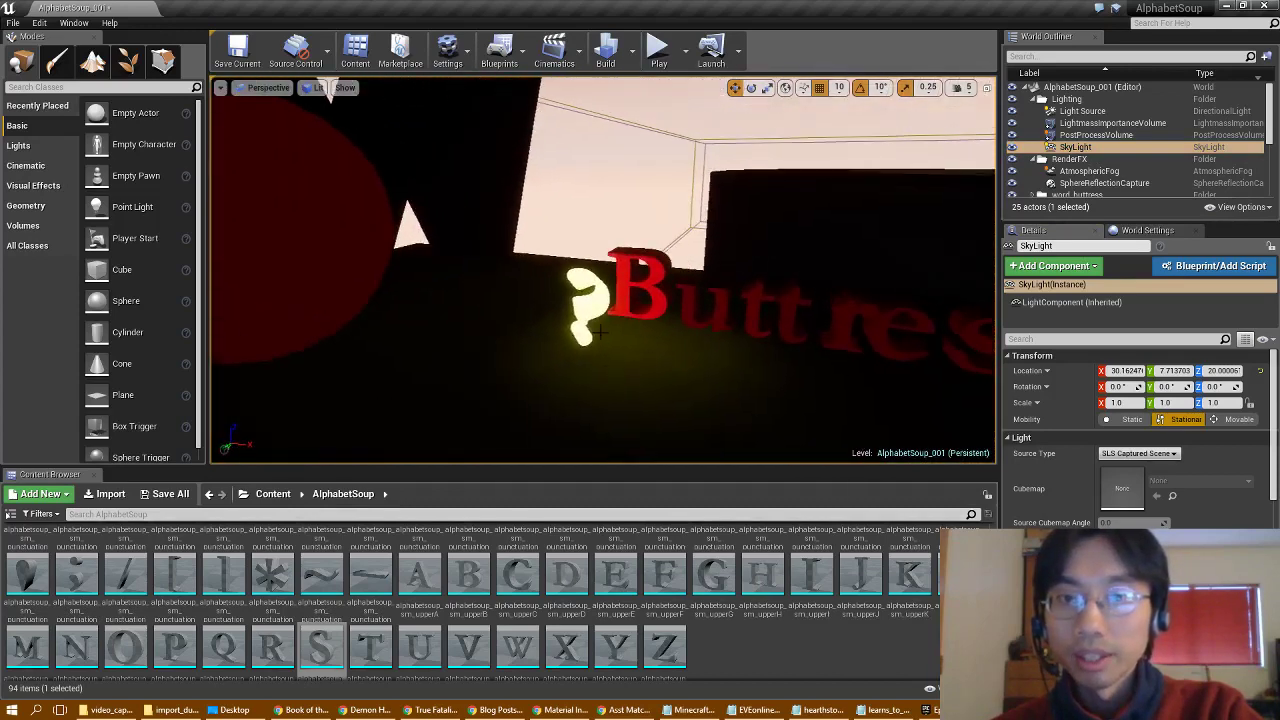
Select the question mark mesh and review its Lightmass and shadow settings, including Use Emissive for Static Lighting
click(590, 302)
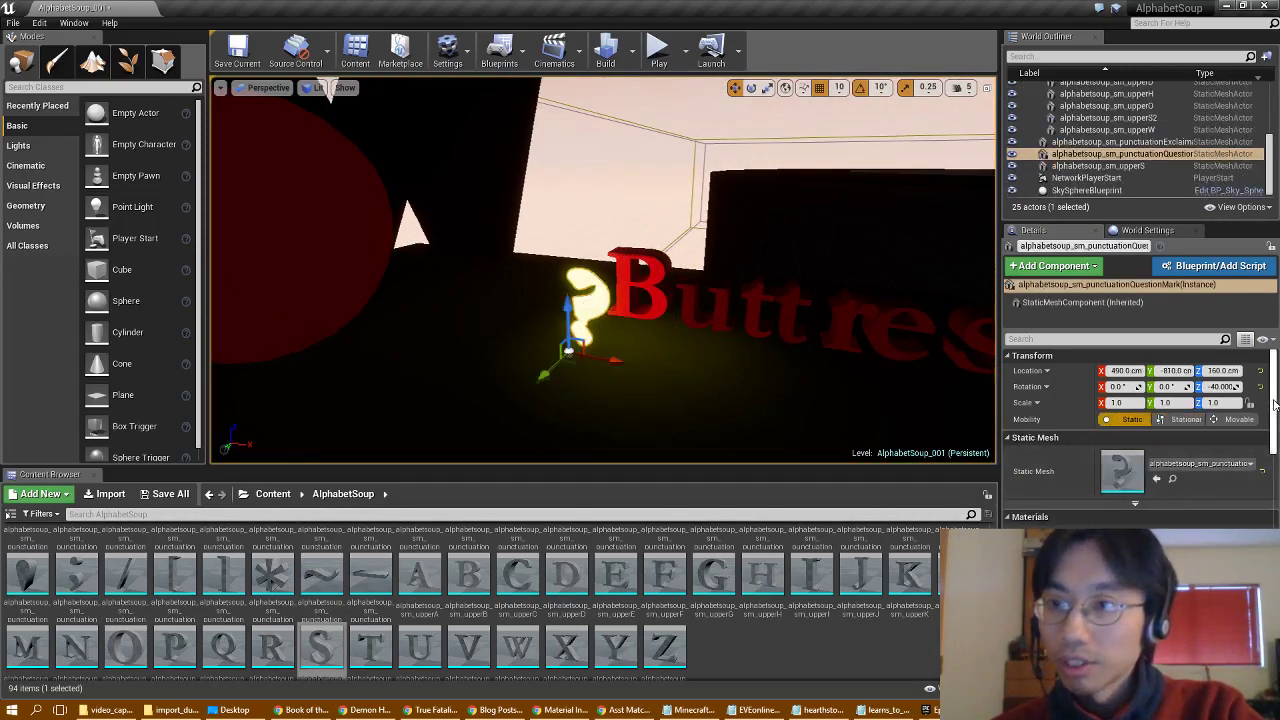
drag(1274, 404, 1278, 593)
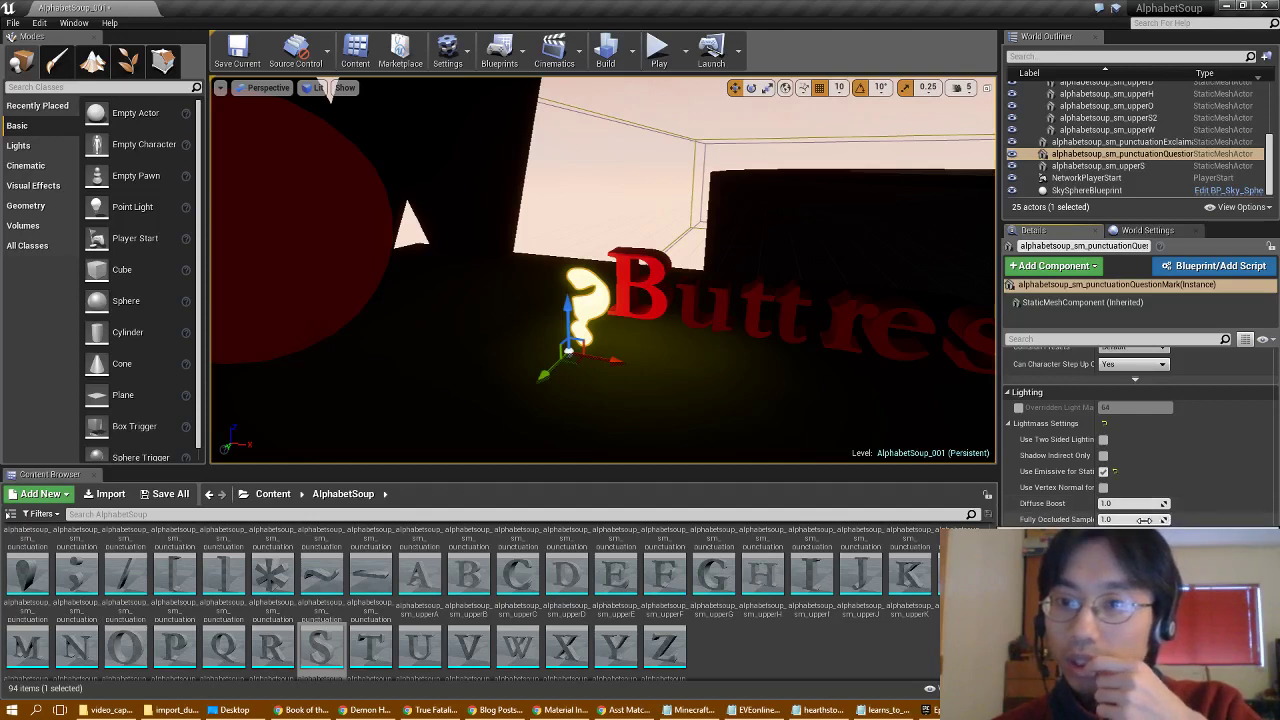
click(1104, 472)
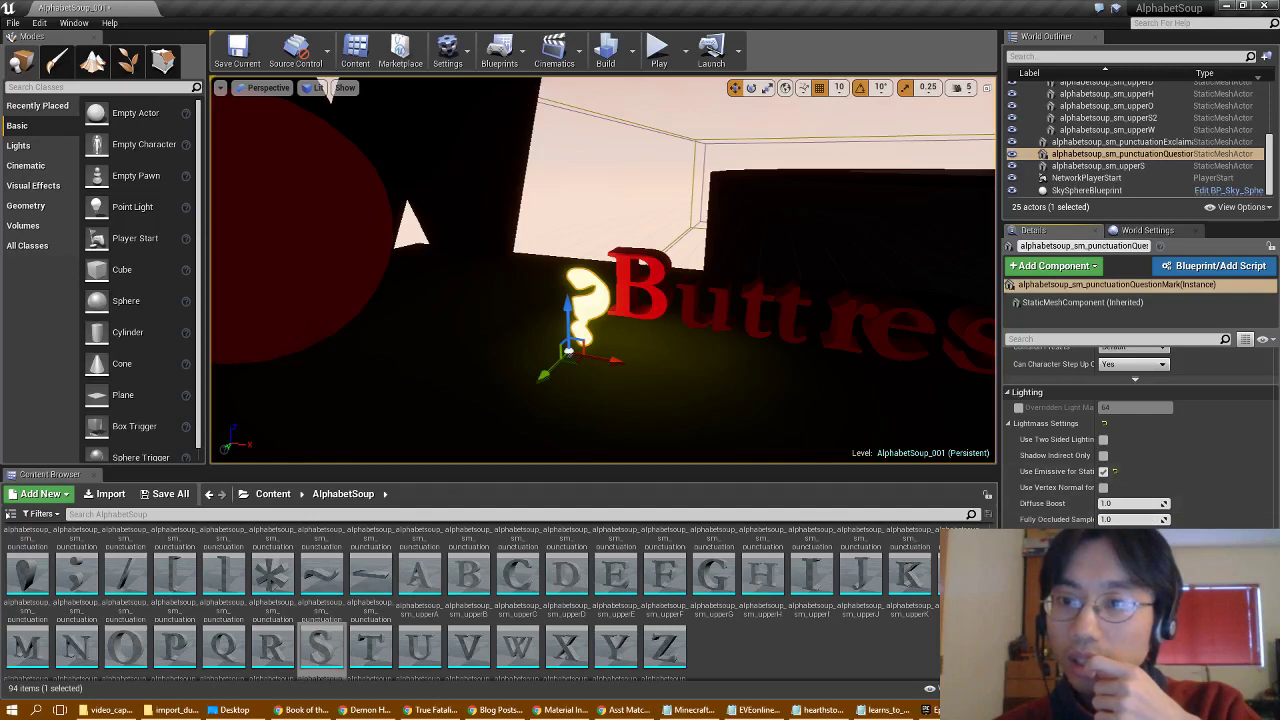
scroll(1202, 507, down, 5)
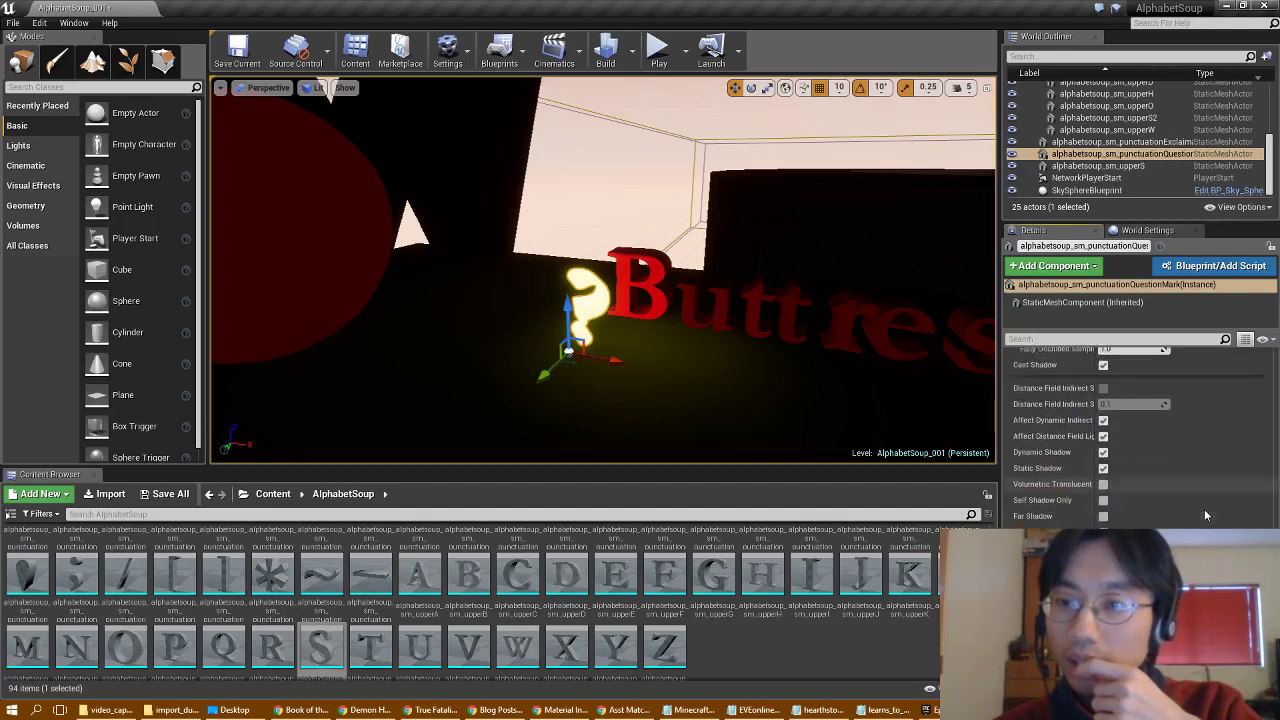
scroll(1204, 509, up, 4)
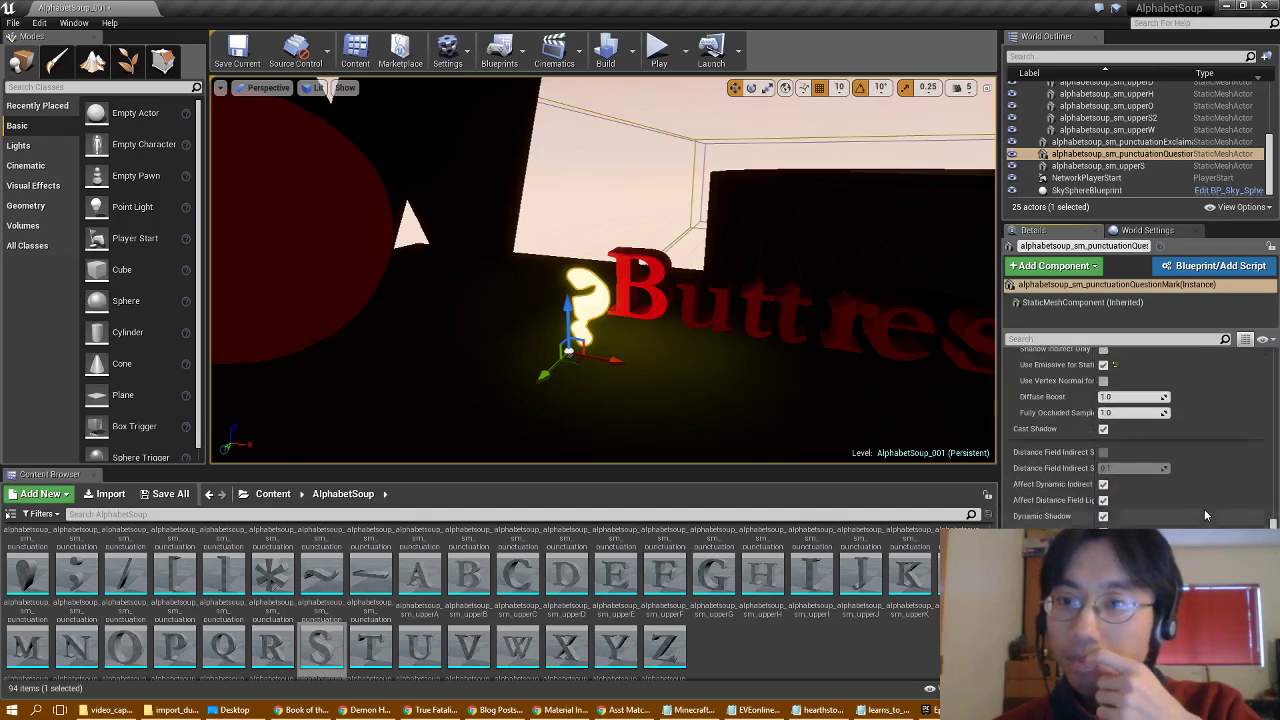
In M_YellowGlow from Materials_experiments, set the constant multiplying the emissive color to 50 and close the material with its changes applied
click(270, 494)
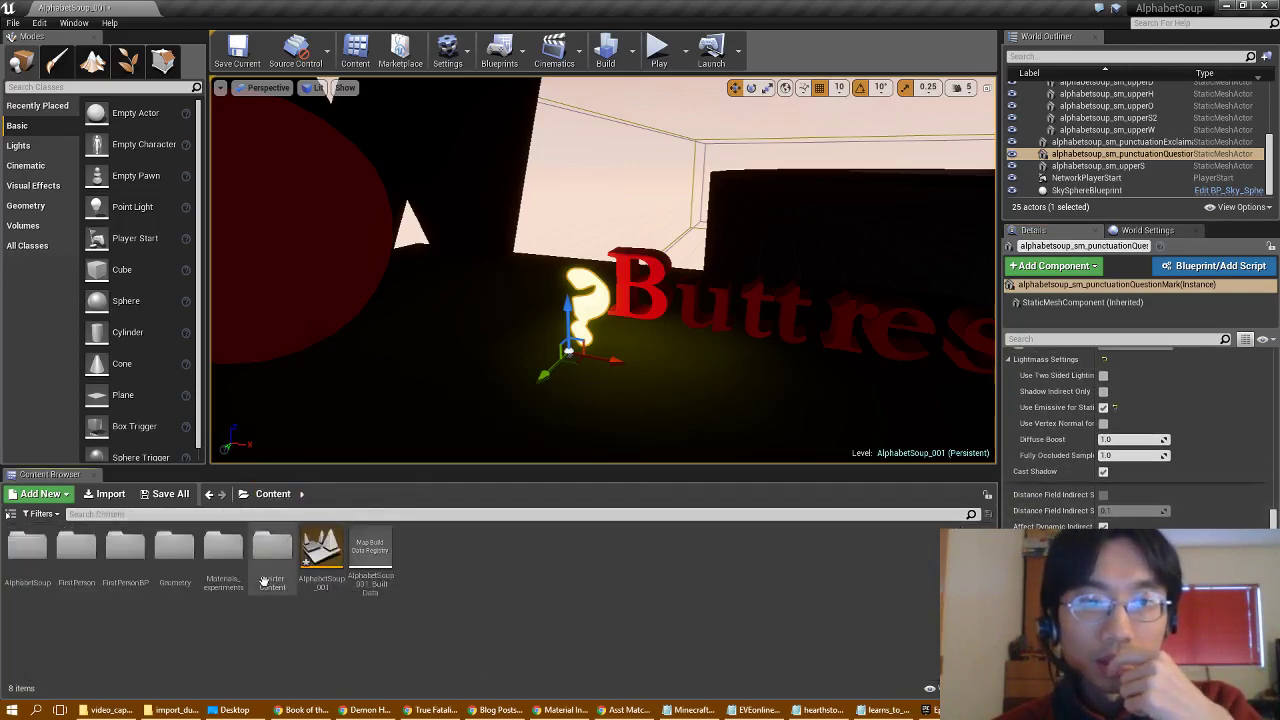
double_click(224, 550)
click(175, 552)
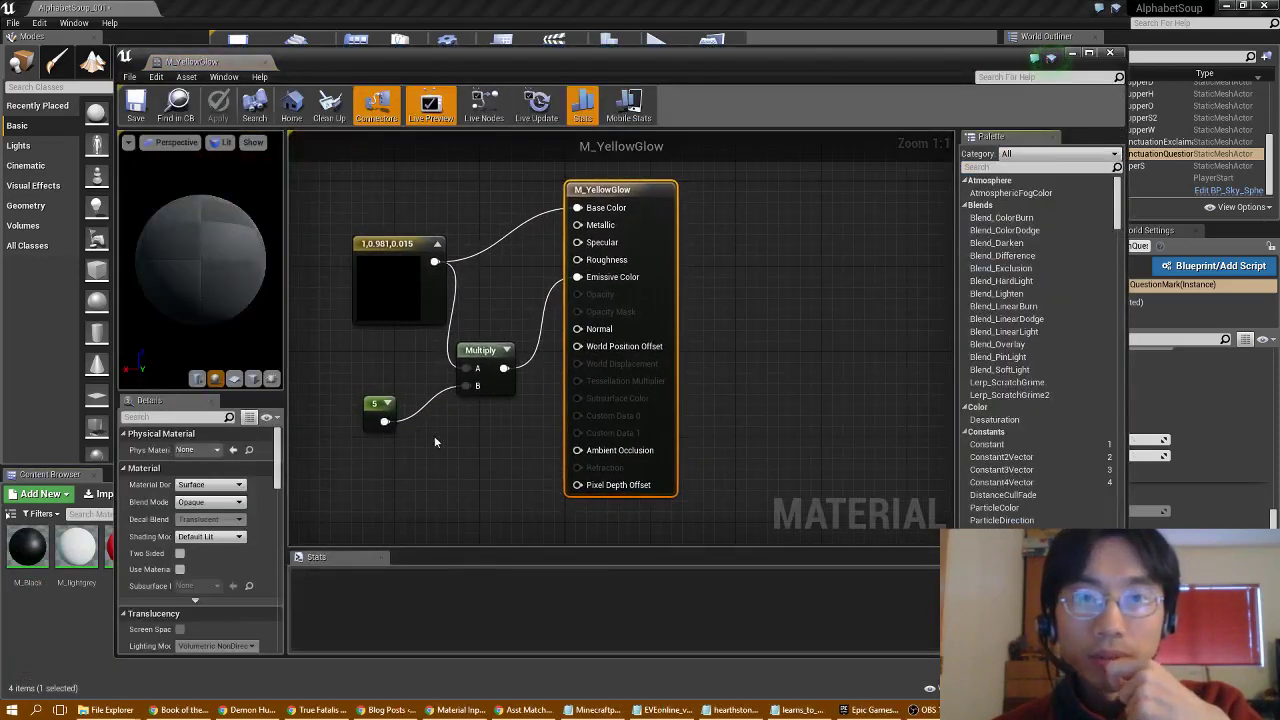
click(372, 404)
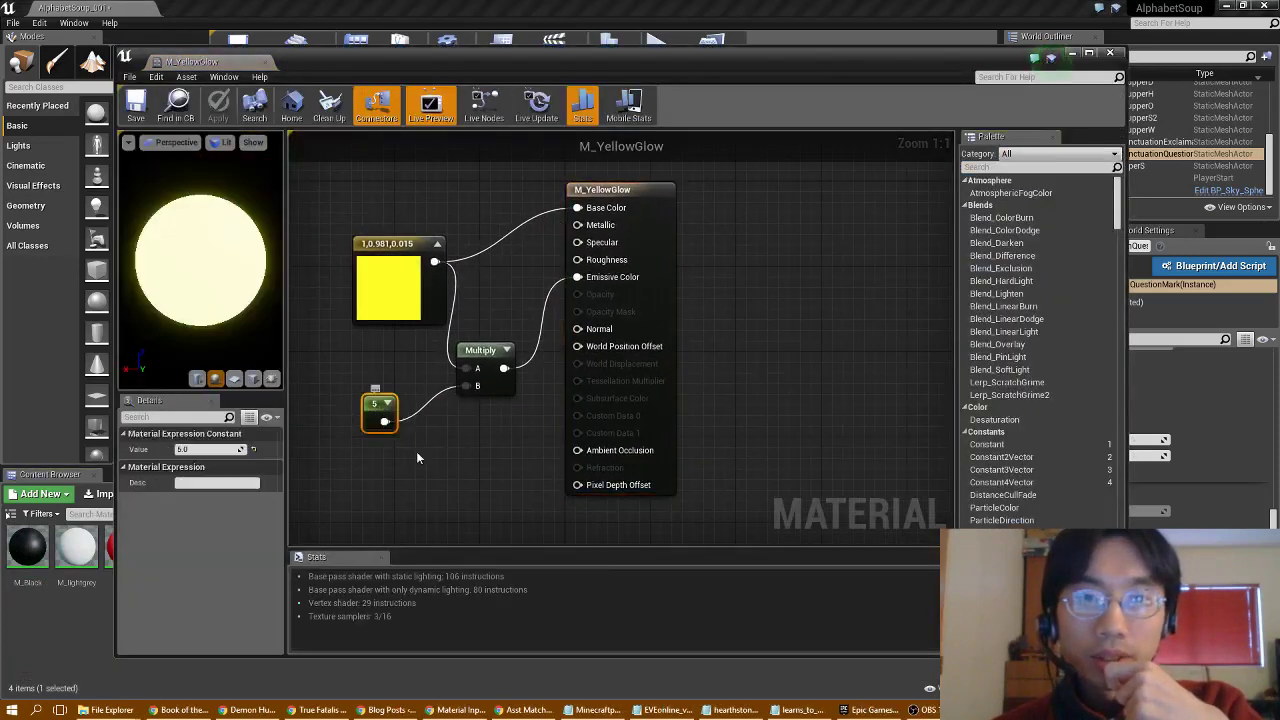
click(187, 449)
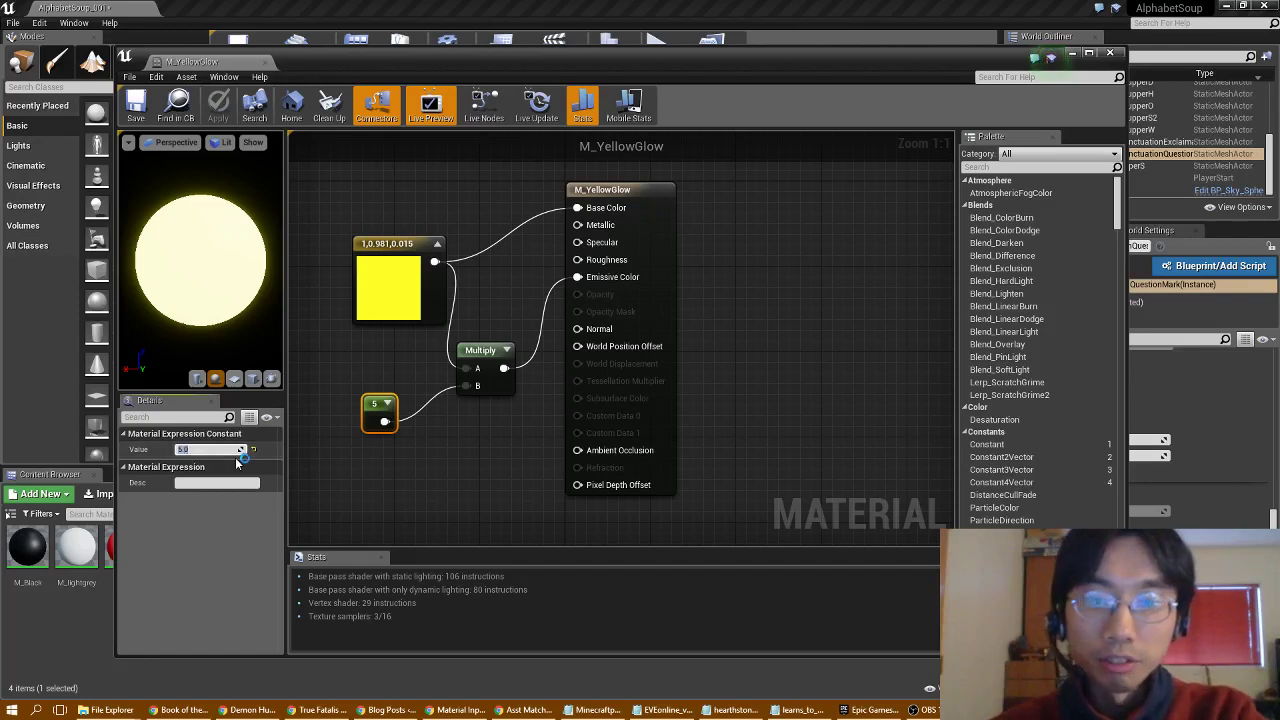
text(50)
key(Return)
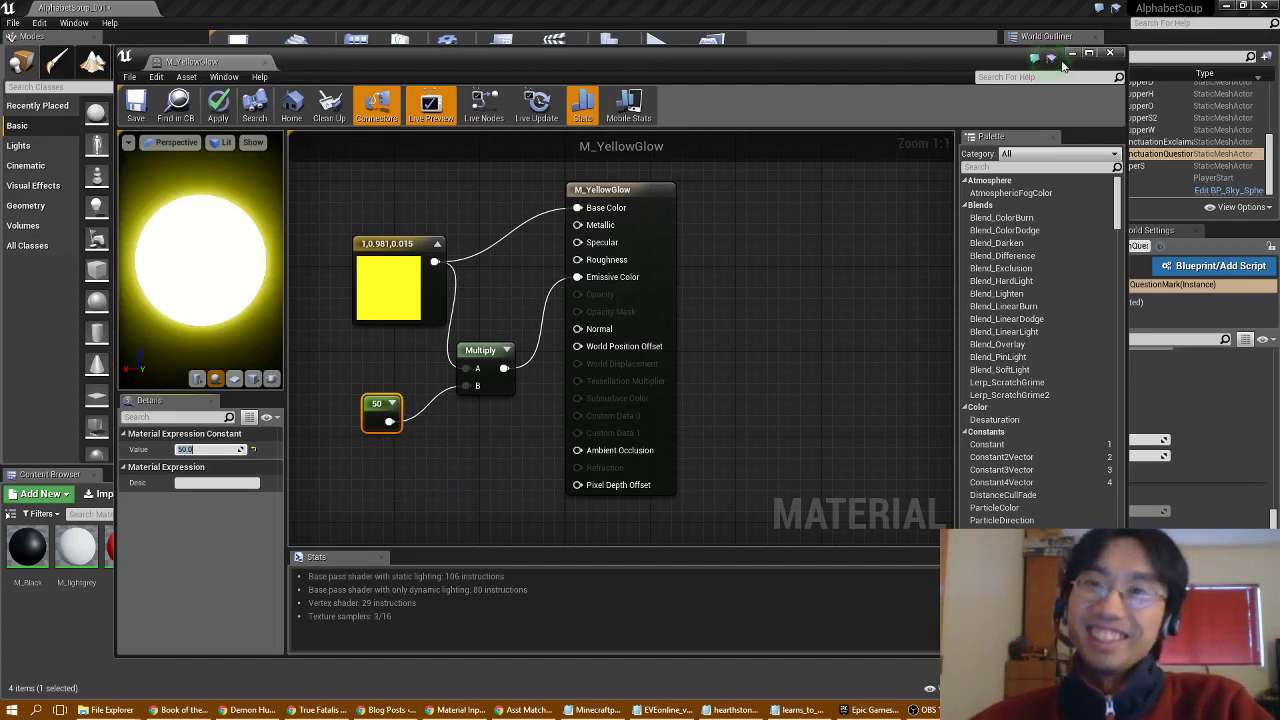
click(1111, 54)
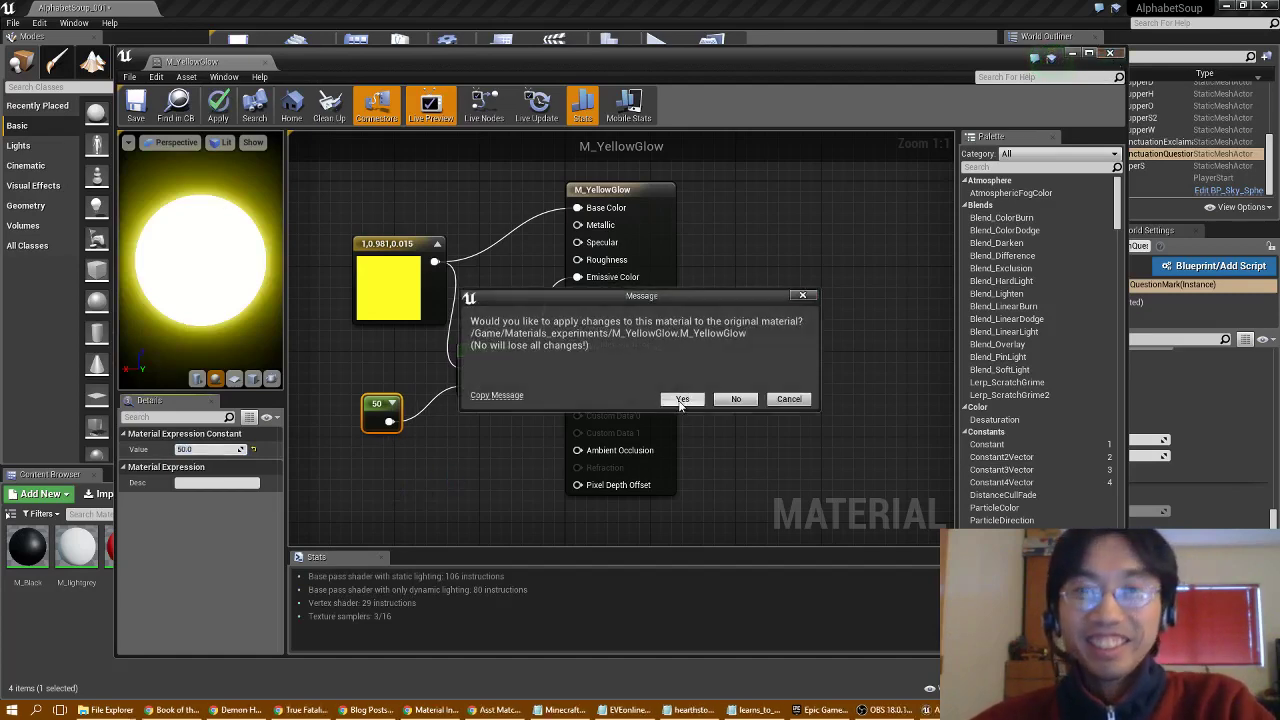
click(684, 403)
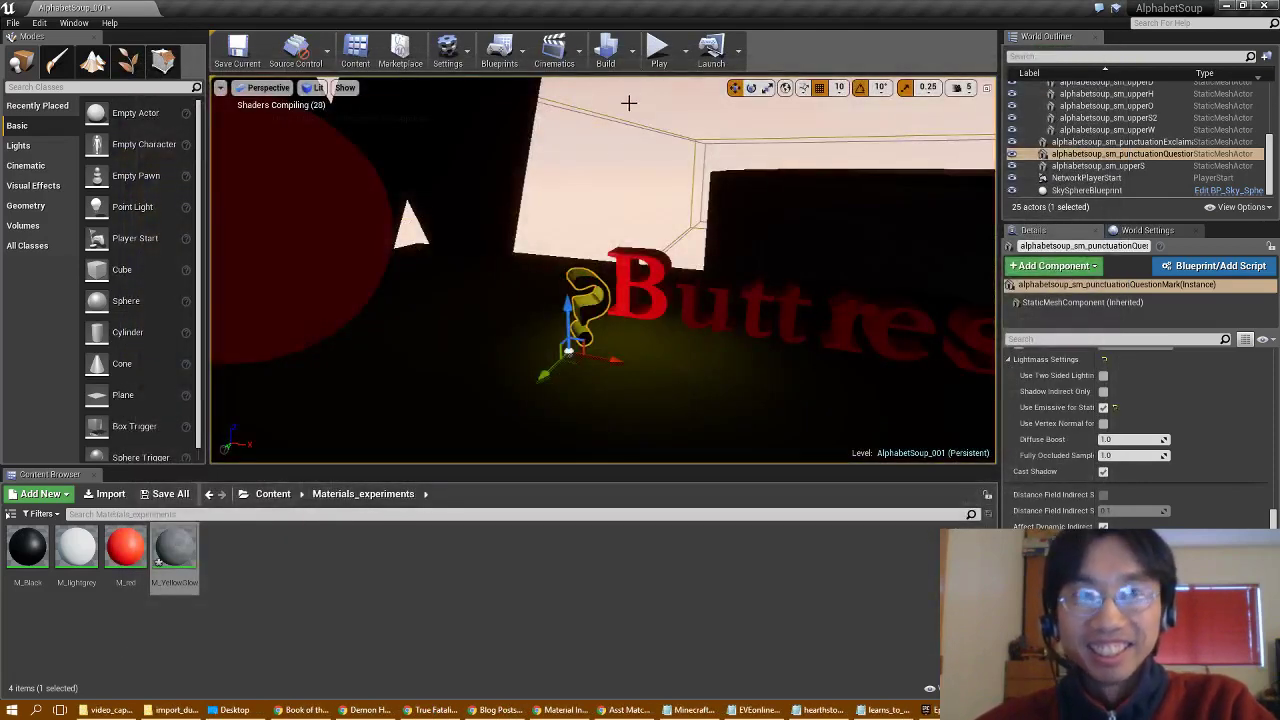
Build the level to bake the question mark's stronger emissive light, inspect the glow from above, and save all changes
click(607, 55)
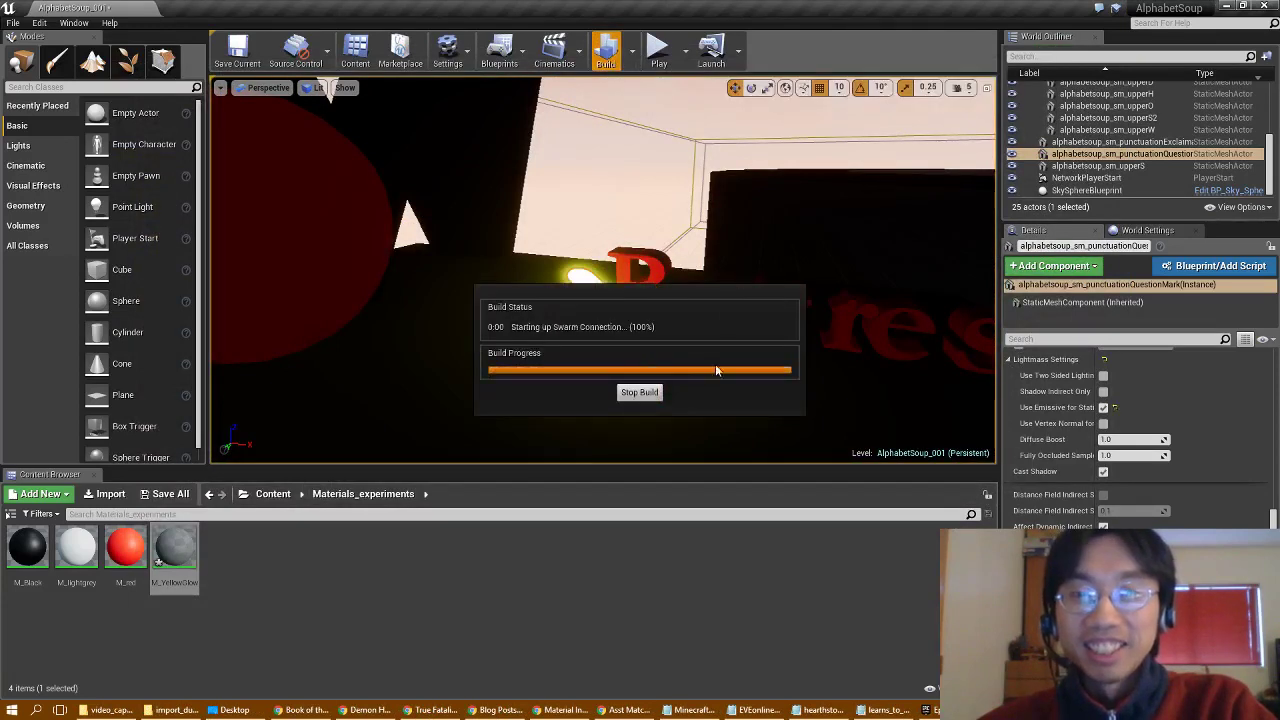
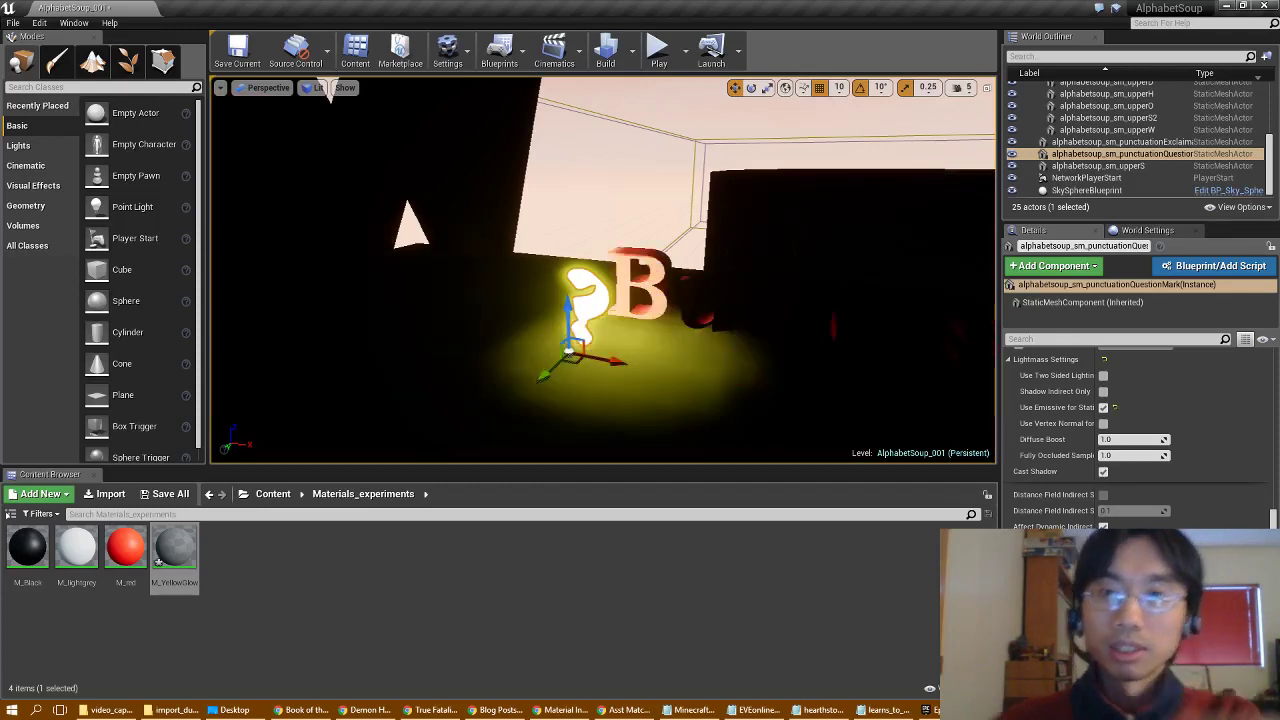
right_drag(603, 270, 608, 318)
key(w)
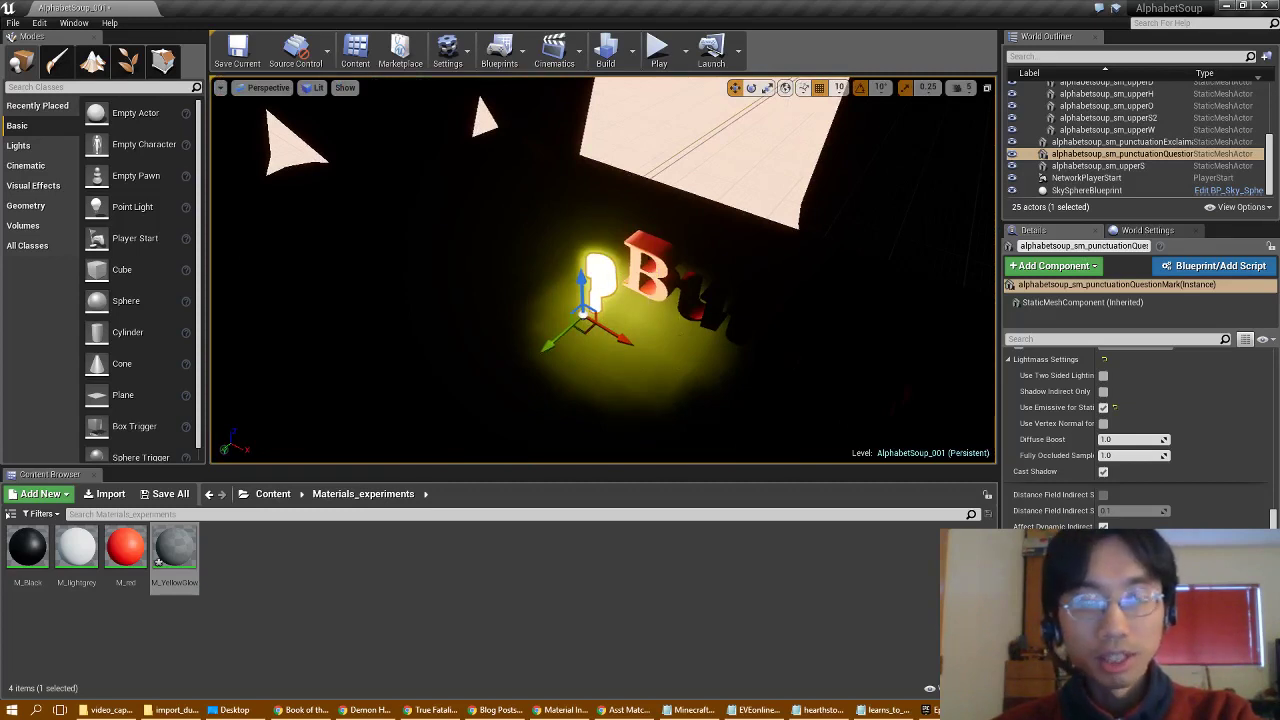
click(14, 22)
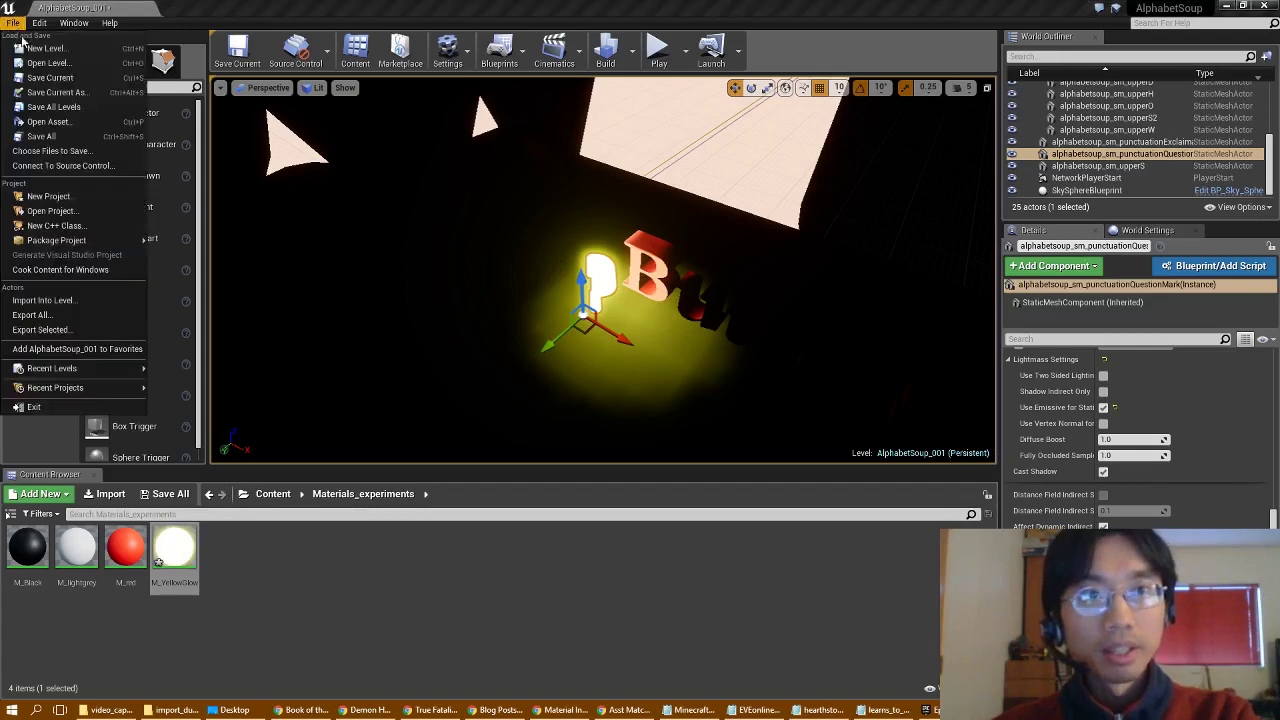
click(42, 136)
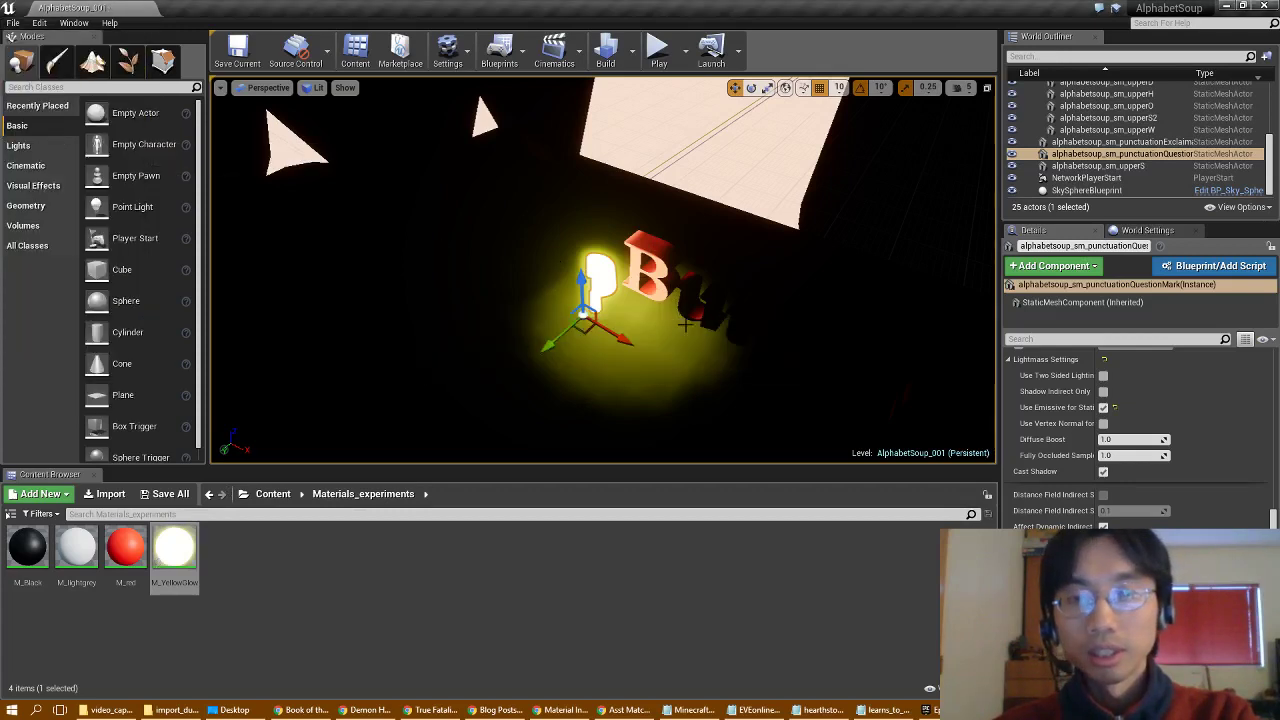
Open M_YellowGlow and review the available Material Domain, Blend Mode and Shading Model options
right_drag(686, 324, 368, 262)
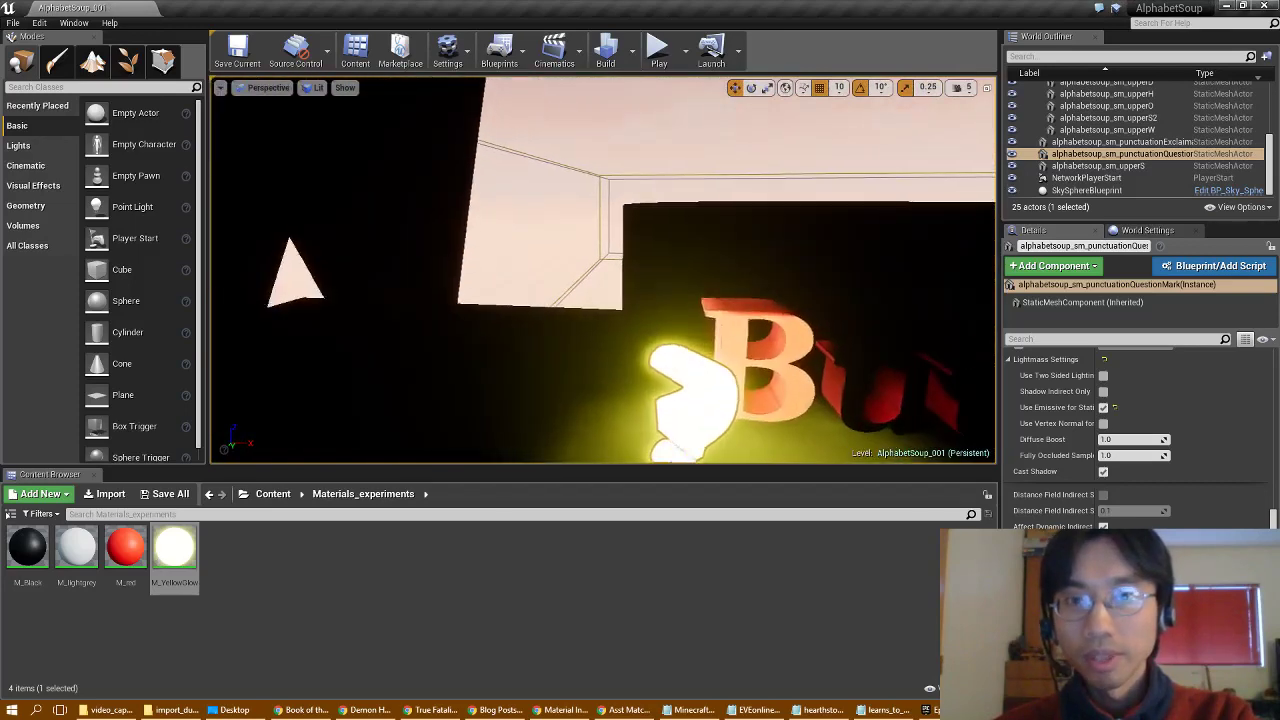
right_drag(440, 300, 440, 302)
double_click(174, 547)
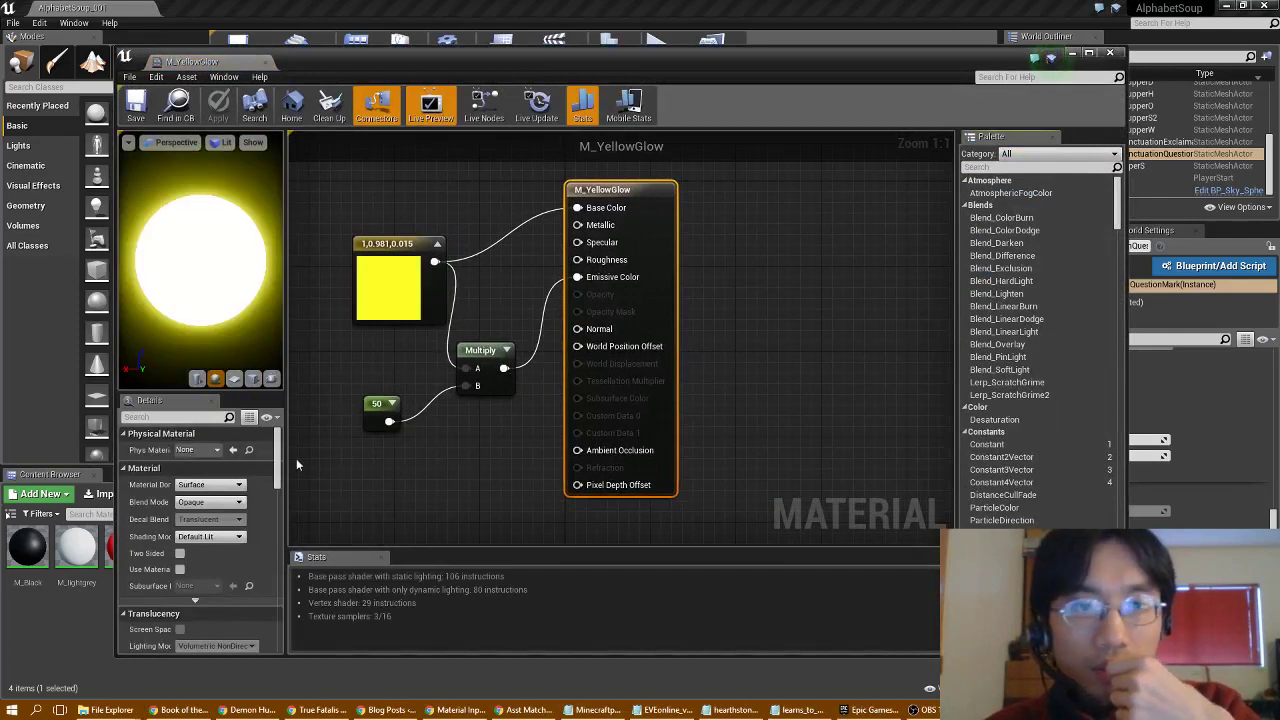
scroll(279, 456, down, 2)
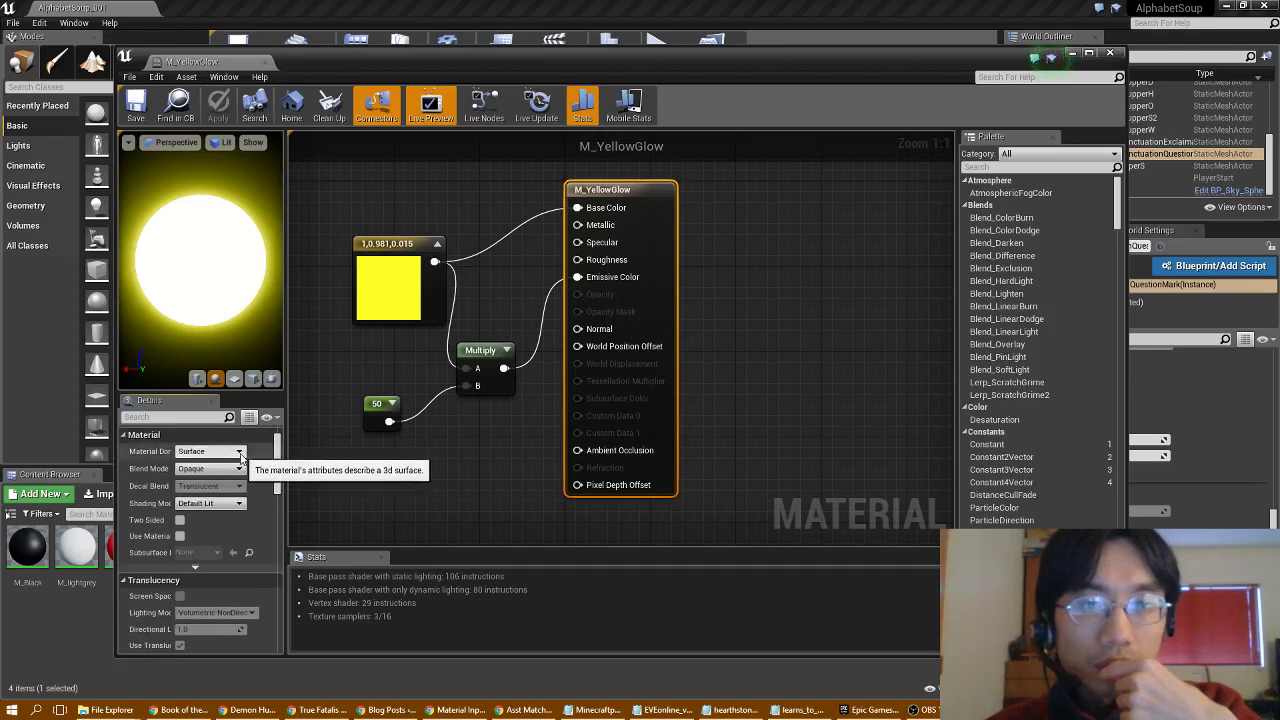
click(239, 452)
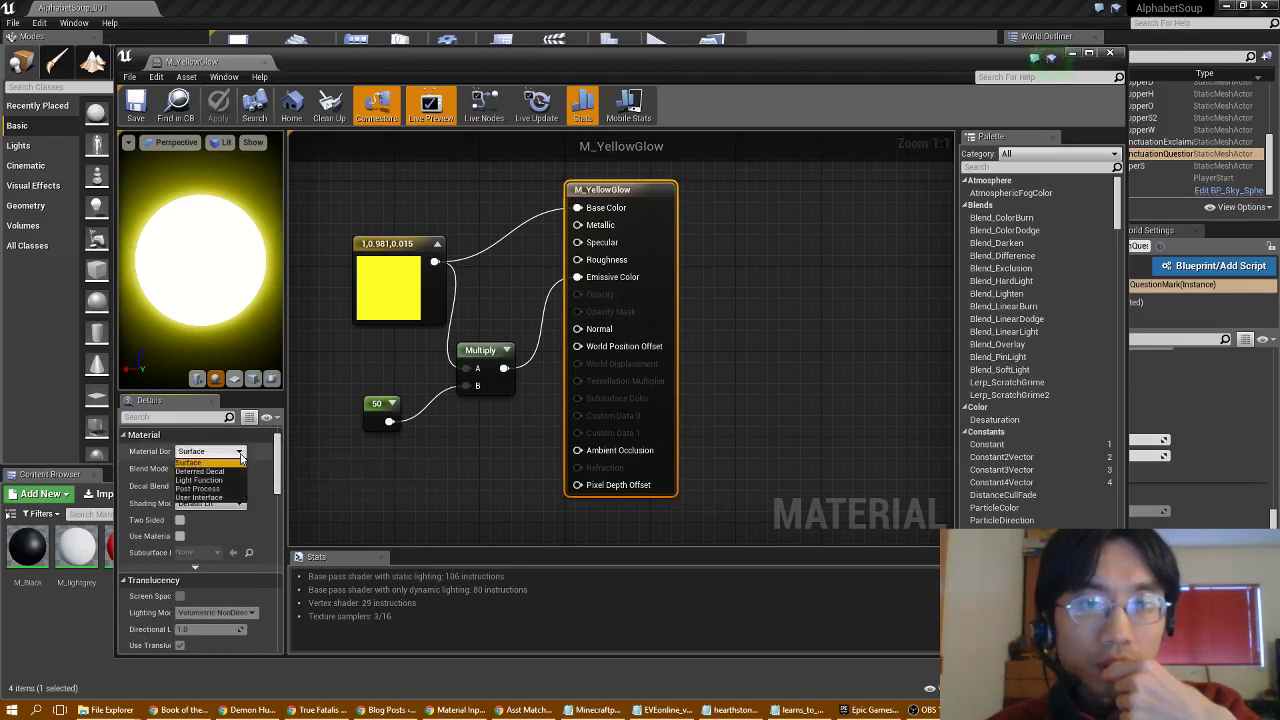
click(240, 462)
click(241, 469)
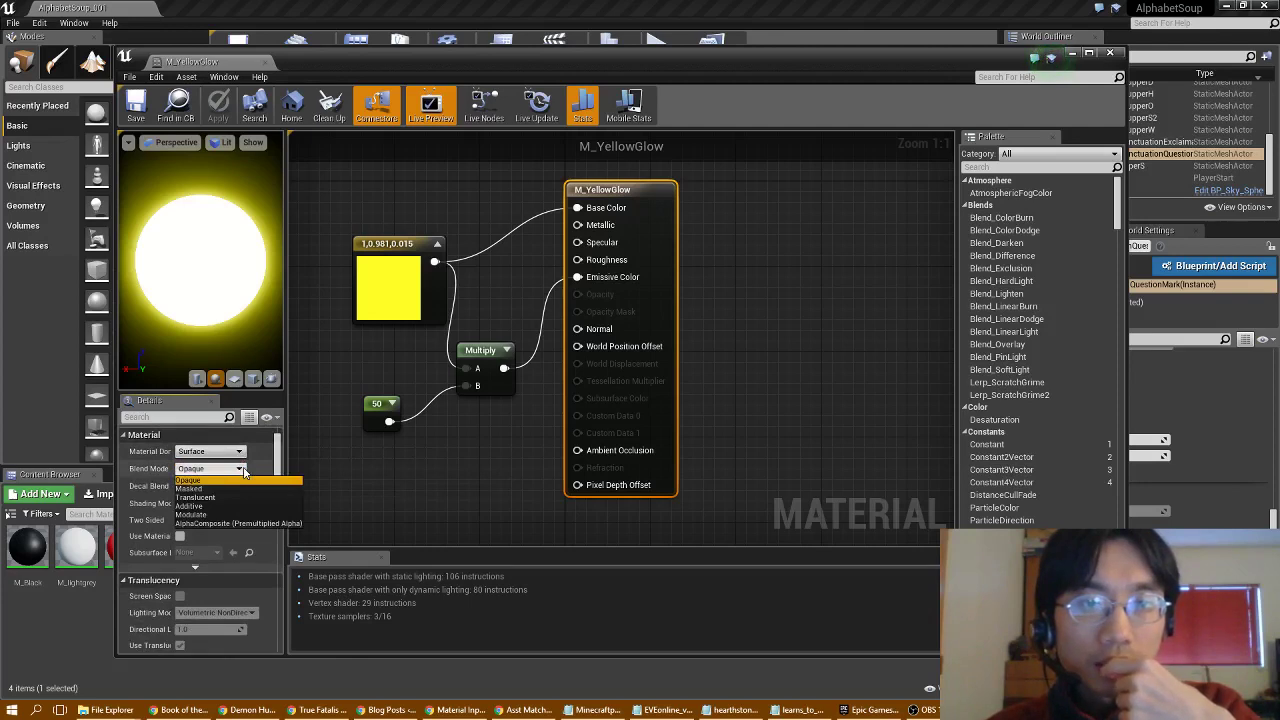
click(242, 480)
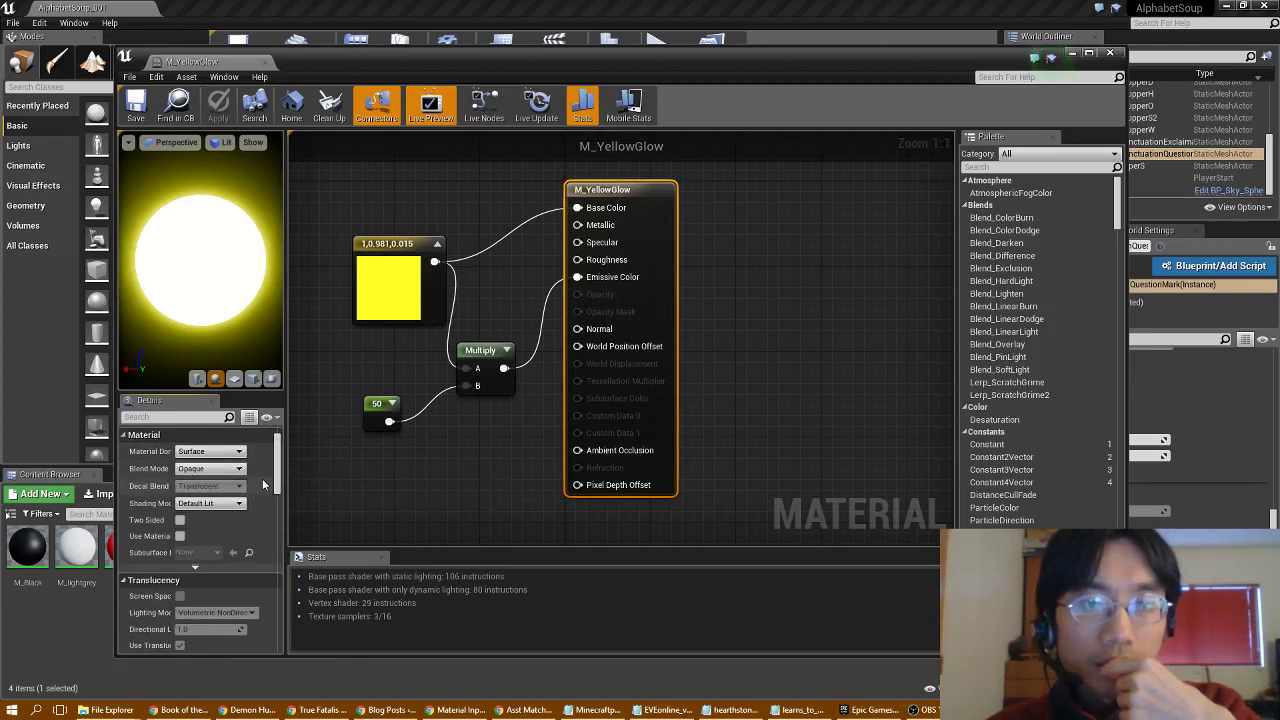
click(238, 503)
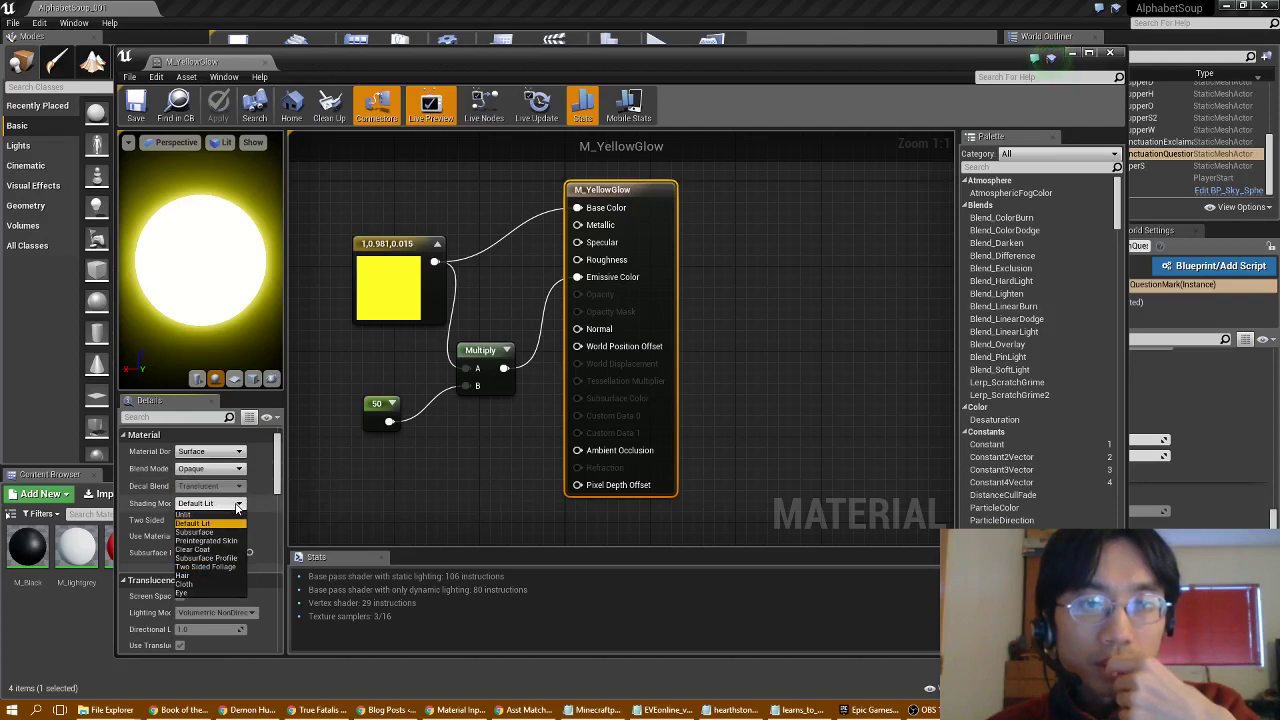
click(238, 505)
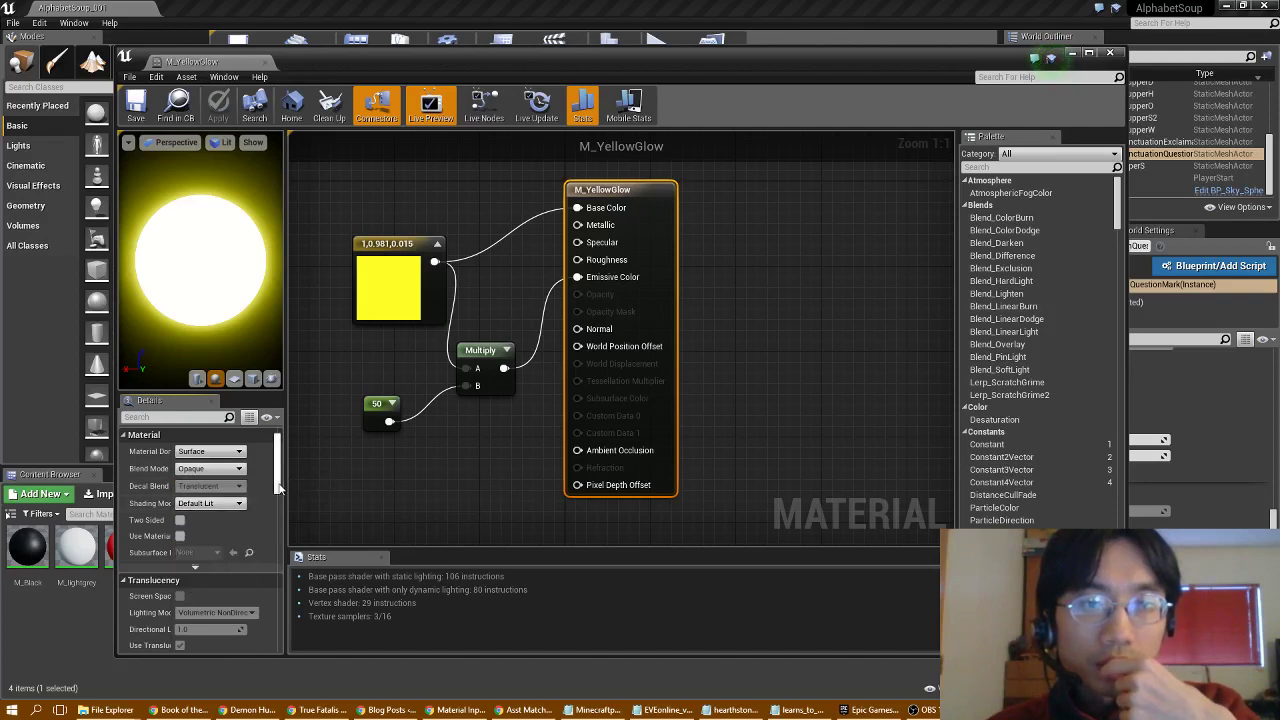
Review M_YellowGlow's Lightmass, Previewing and Thumbnail settings and close the material
drag(277, 488, 278, 636)
click(125, 560)
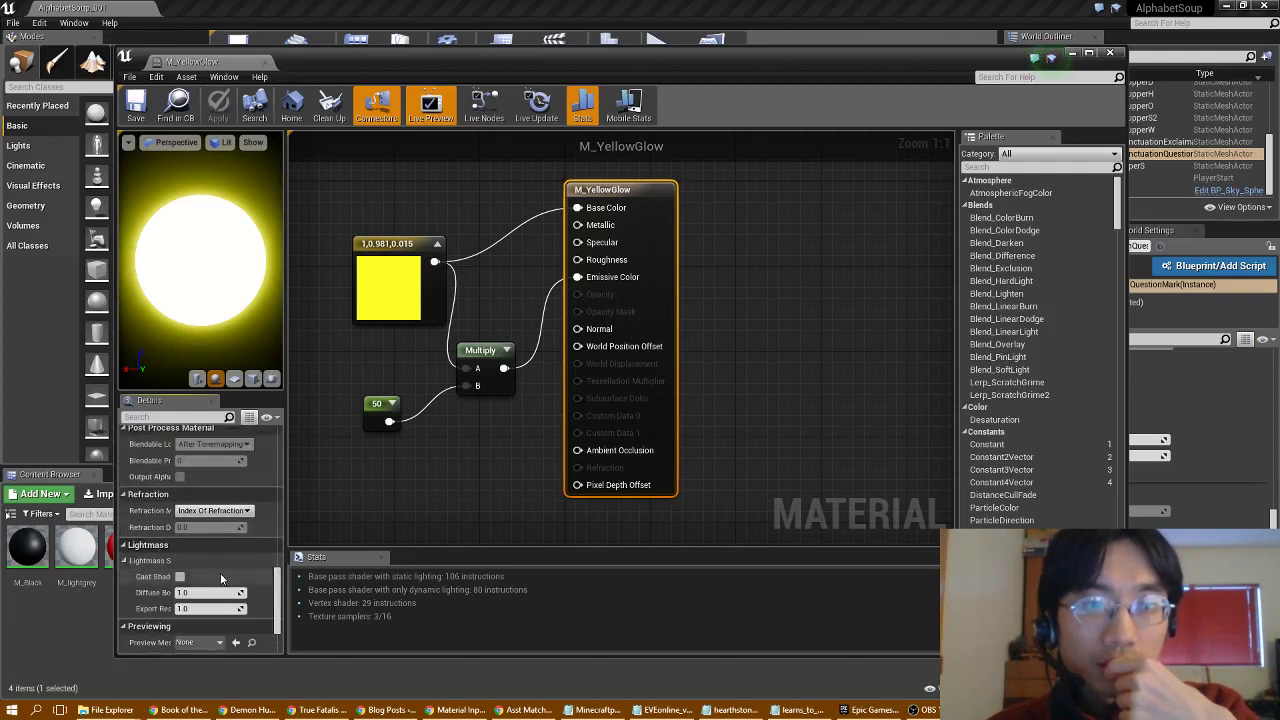
scroll(185, 560, down, 1)
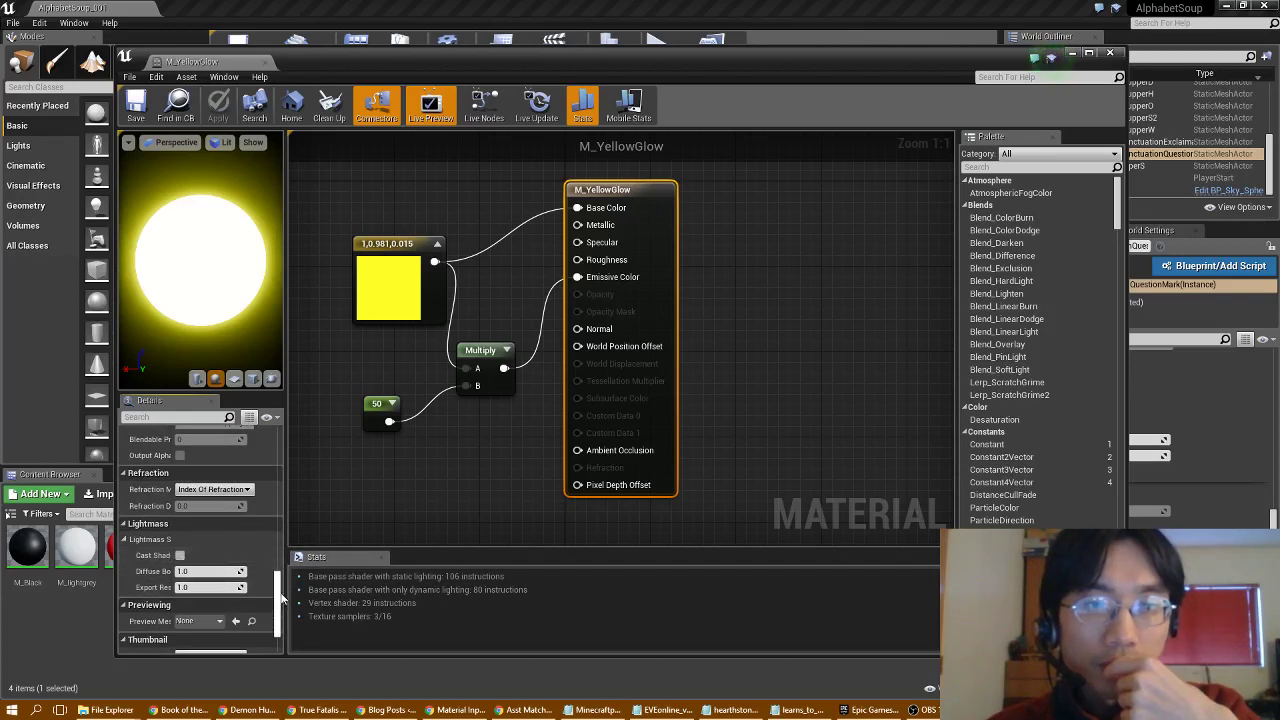
drag(281, 597, 279, 628)
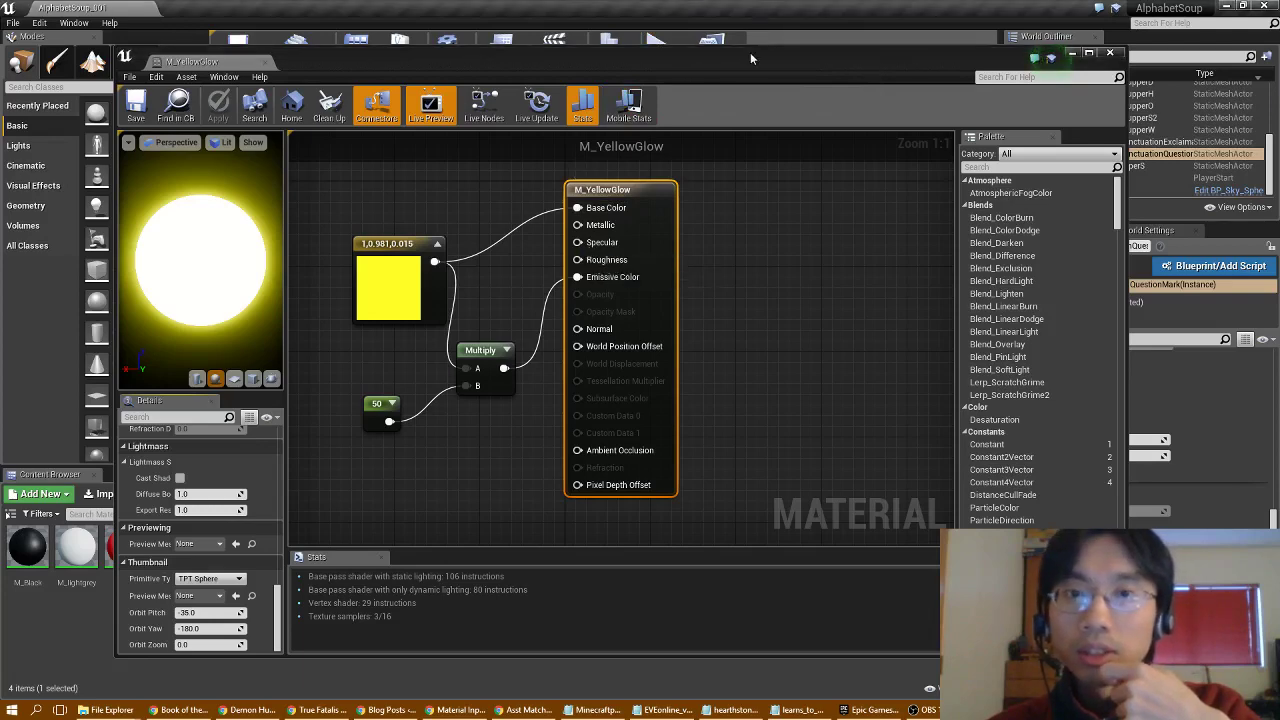
click(1109, 53)
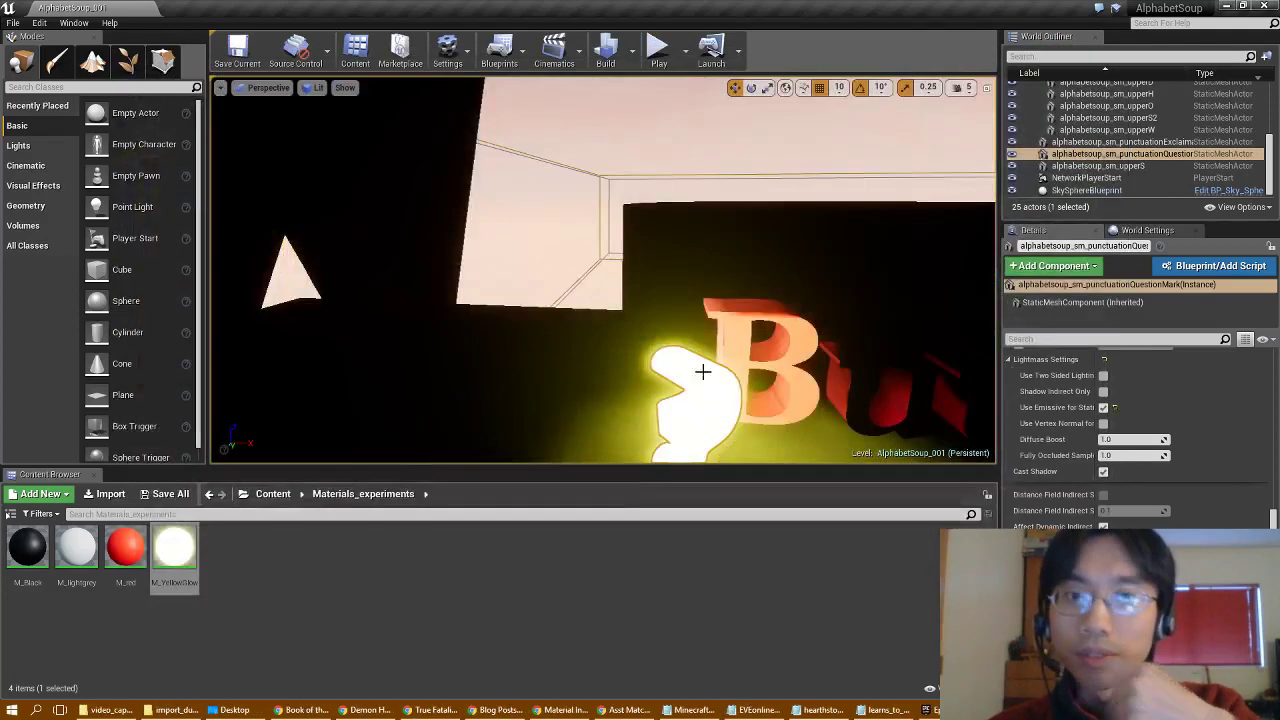
Launch the game, fly around the glowing question mark and nearby letters to examine light and shadows, and quit the game
right_drag(552, 210, 612, 112)
key(s)
key(w)
key(s)
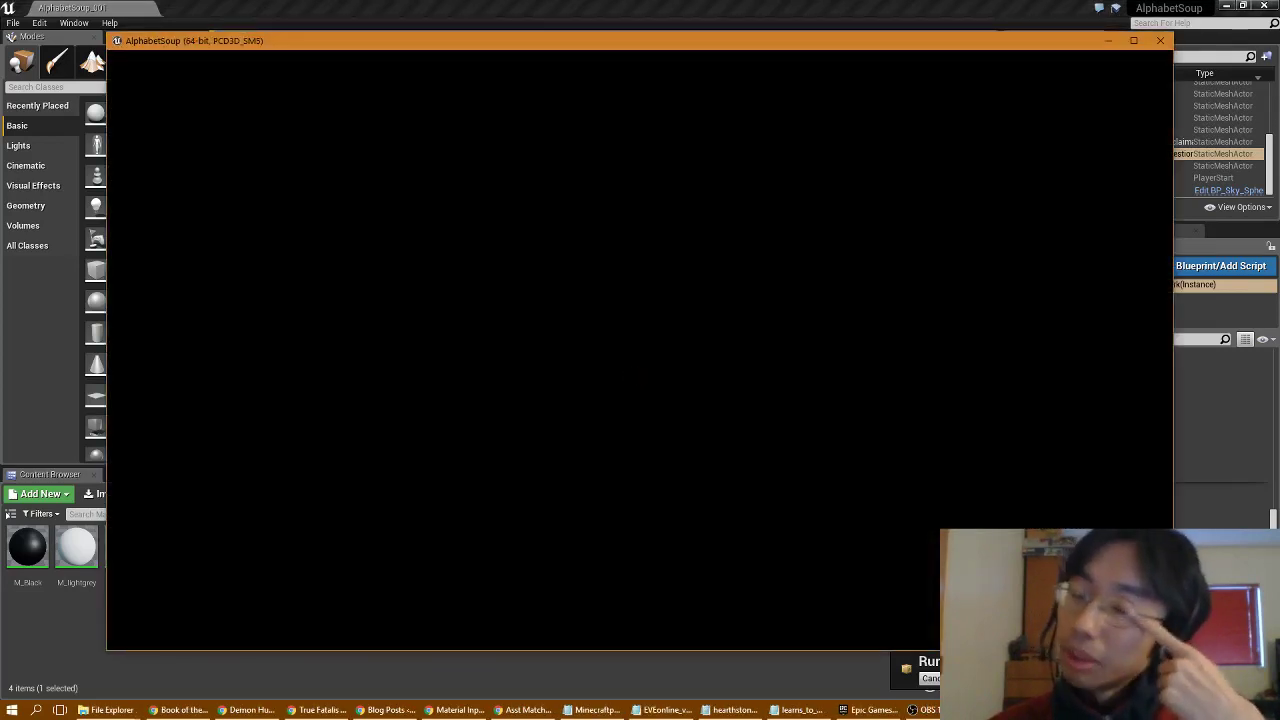
key(w)
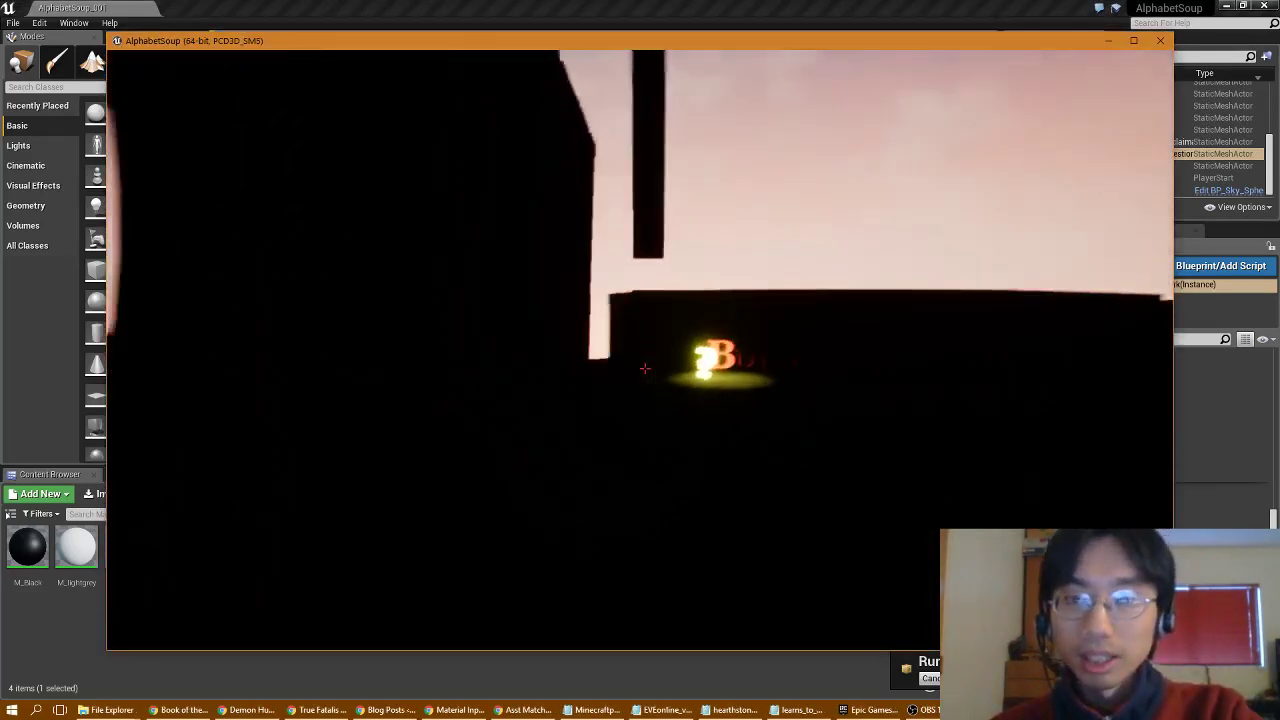
key(w)
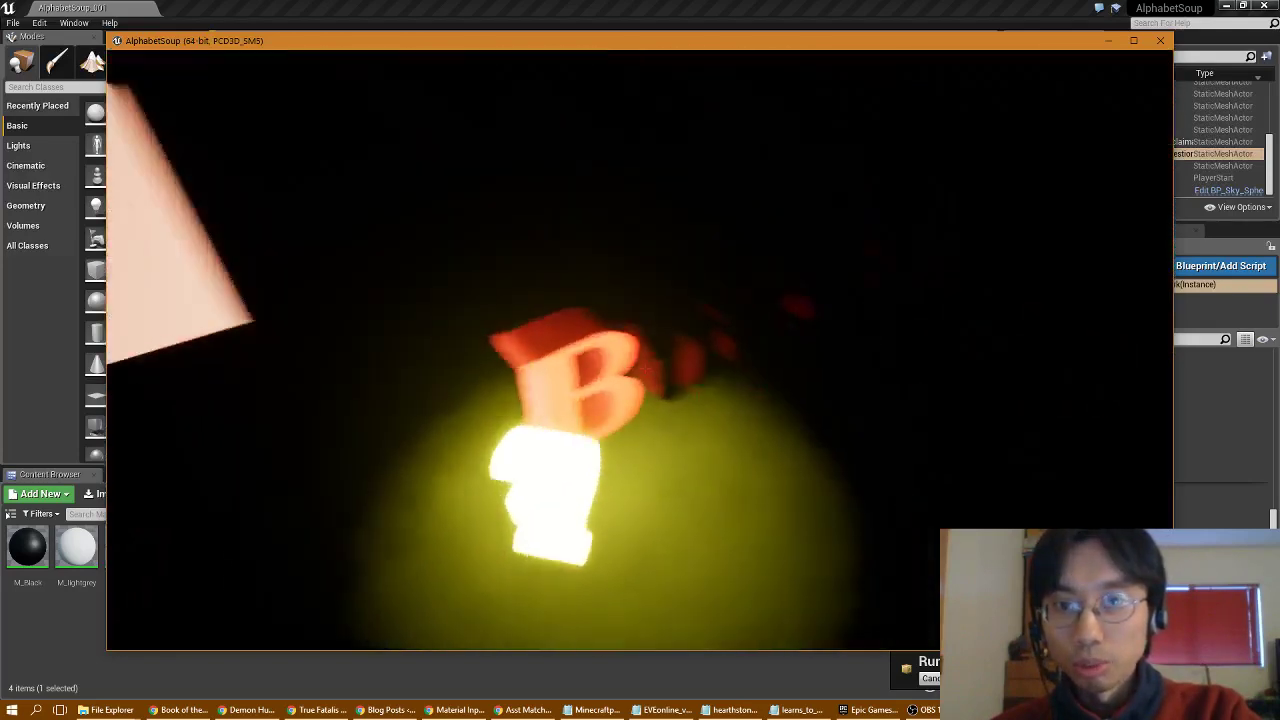
key(w)
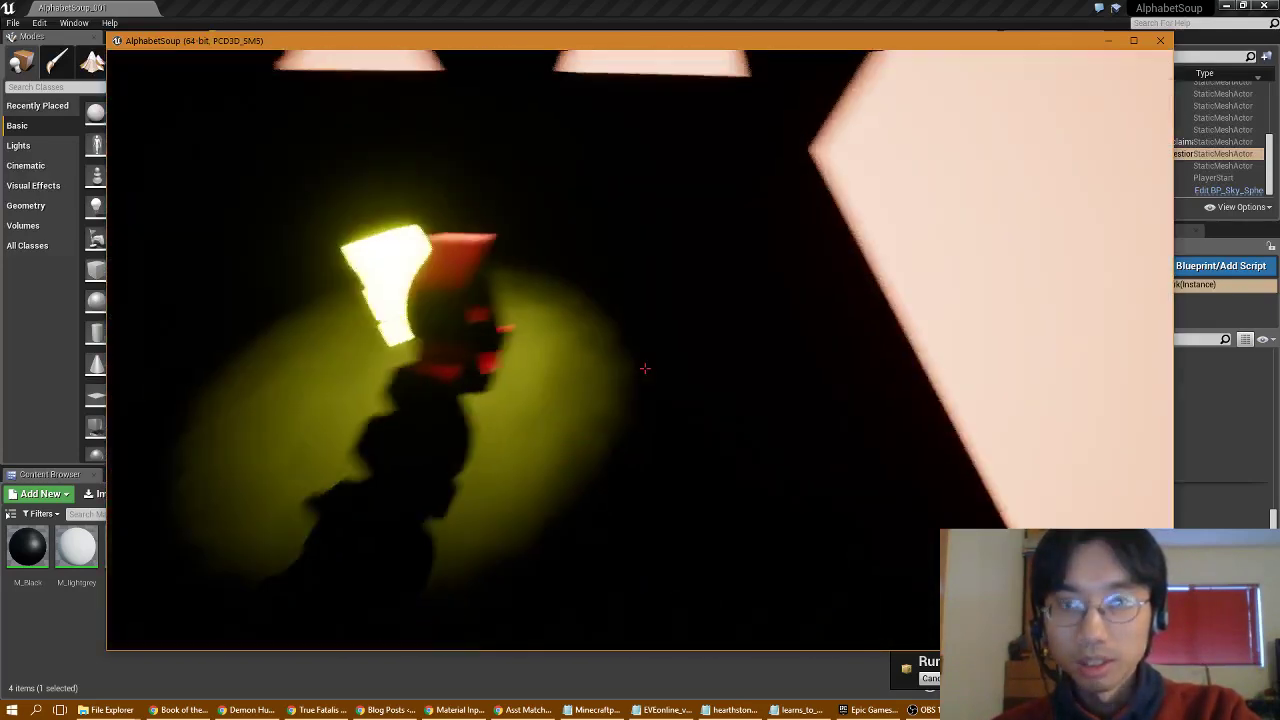
key(w)
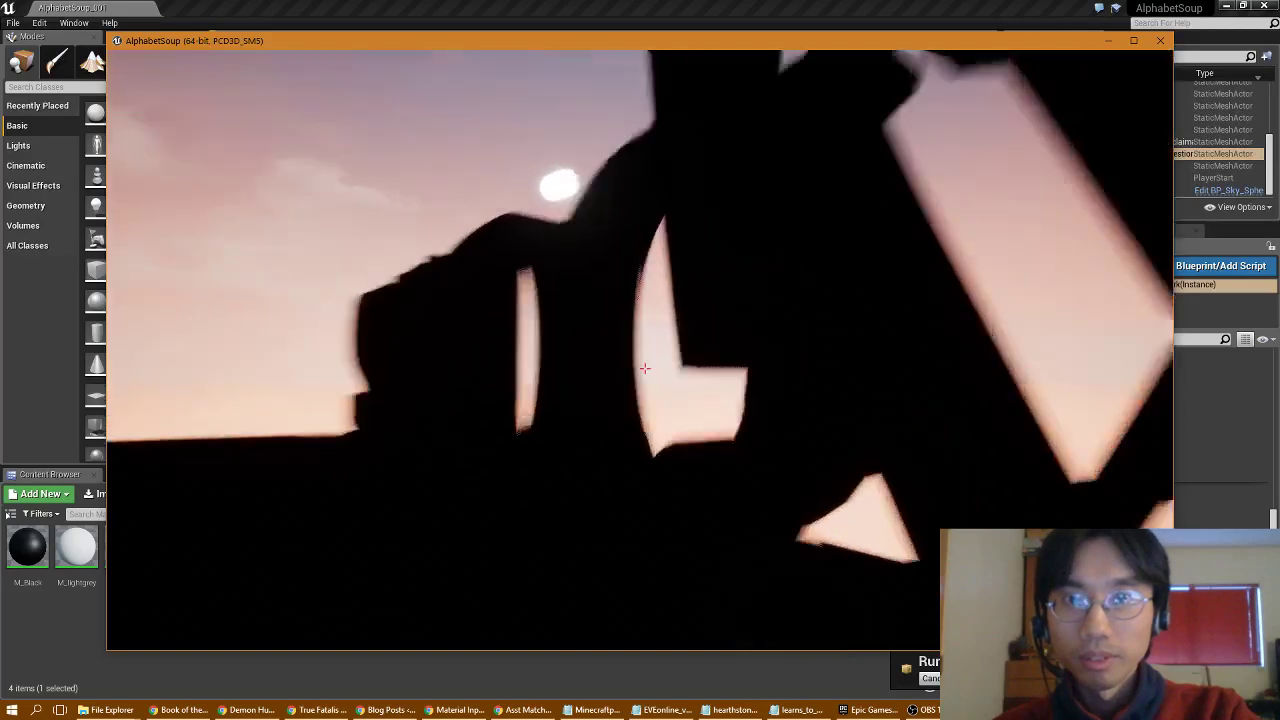
key(w)
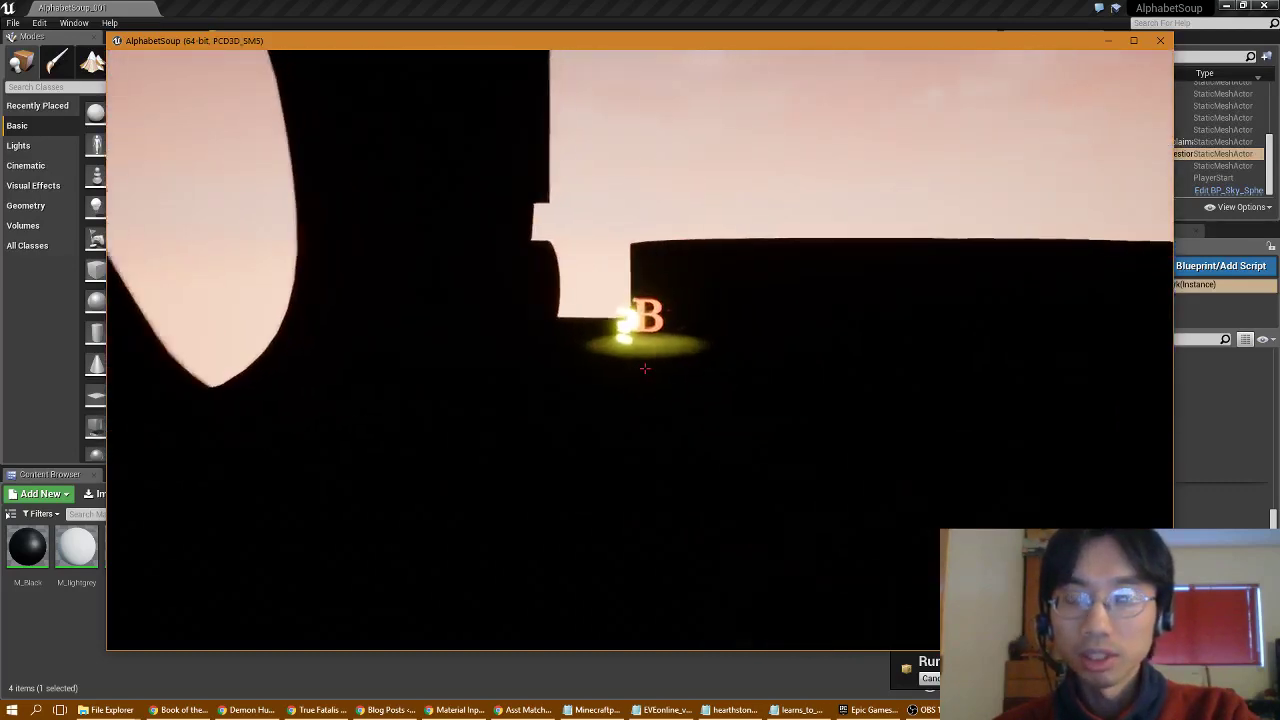
key(w)
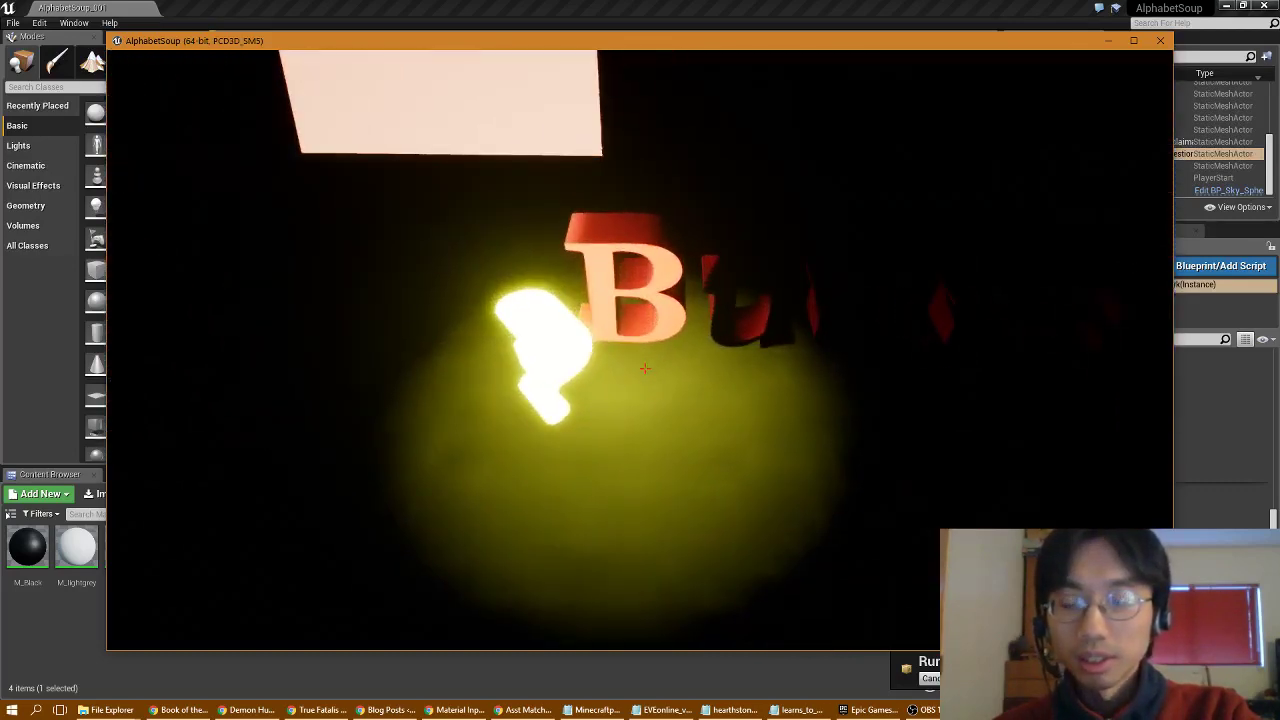
key(w)
key(w)
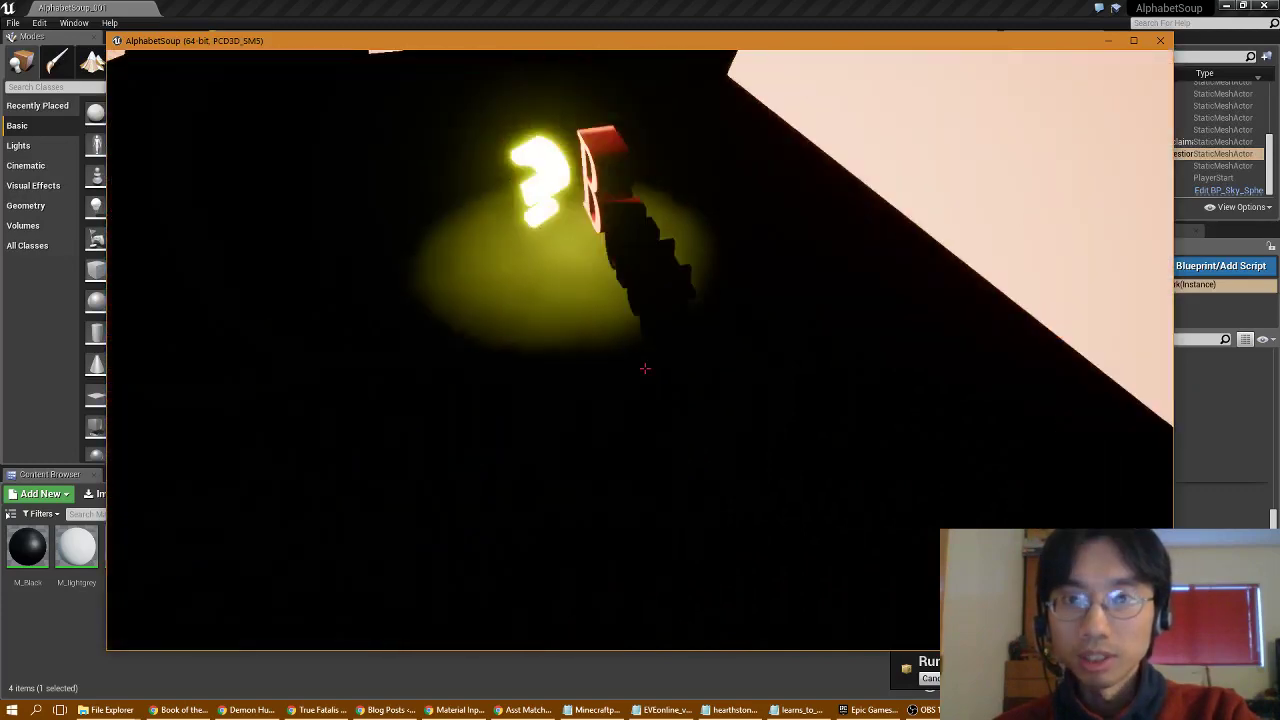
key(w)
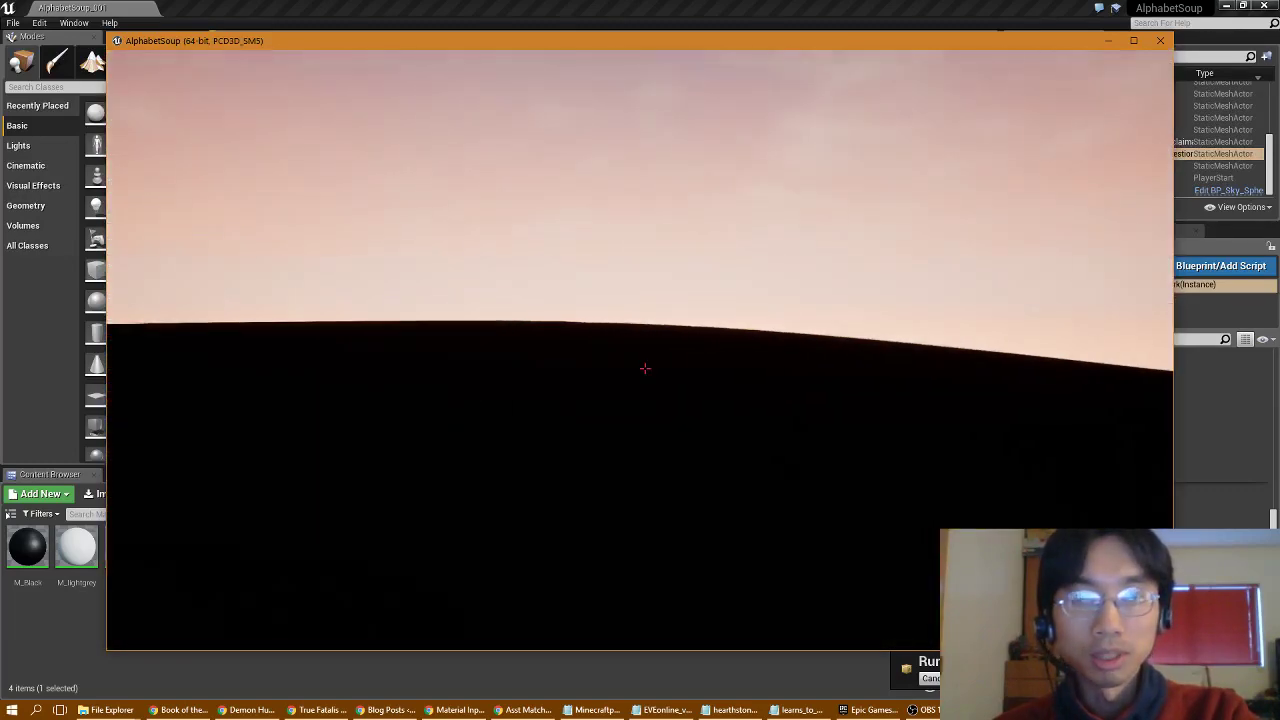
key(w)
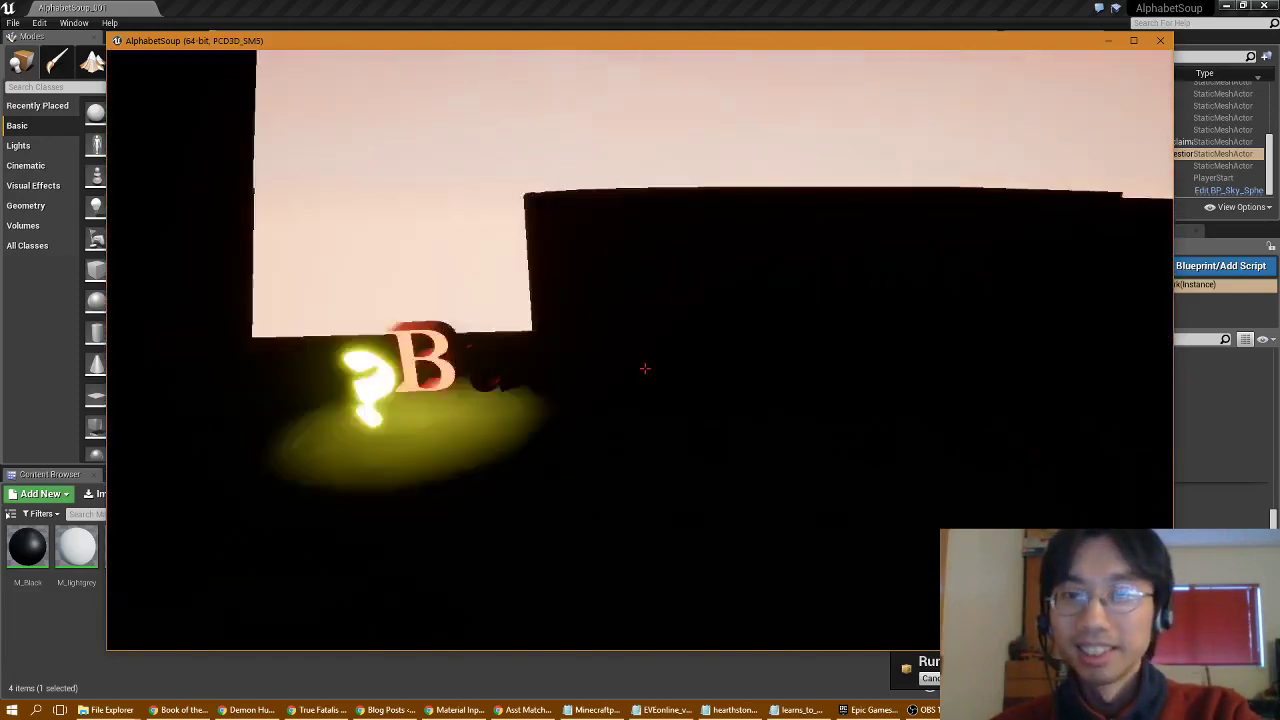
key(w)
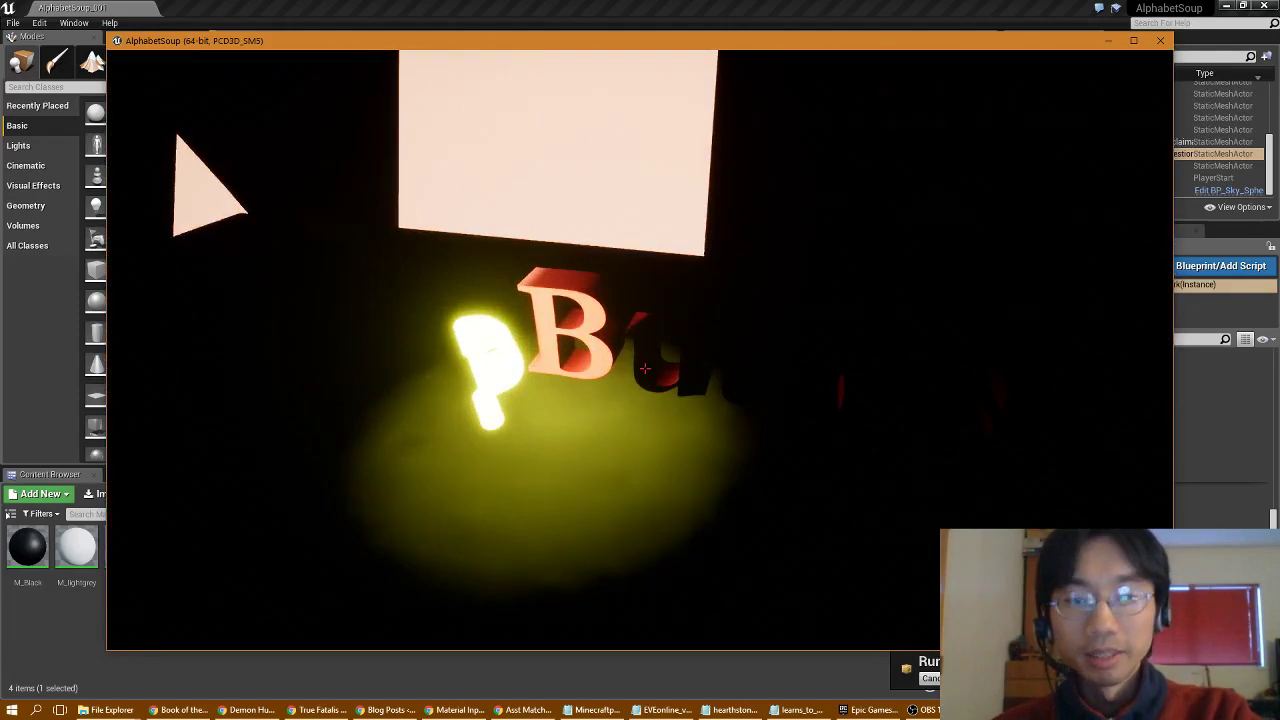
key(Escape)
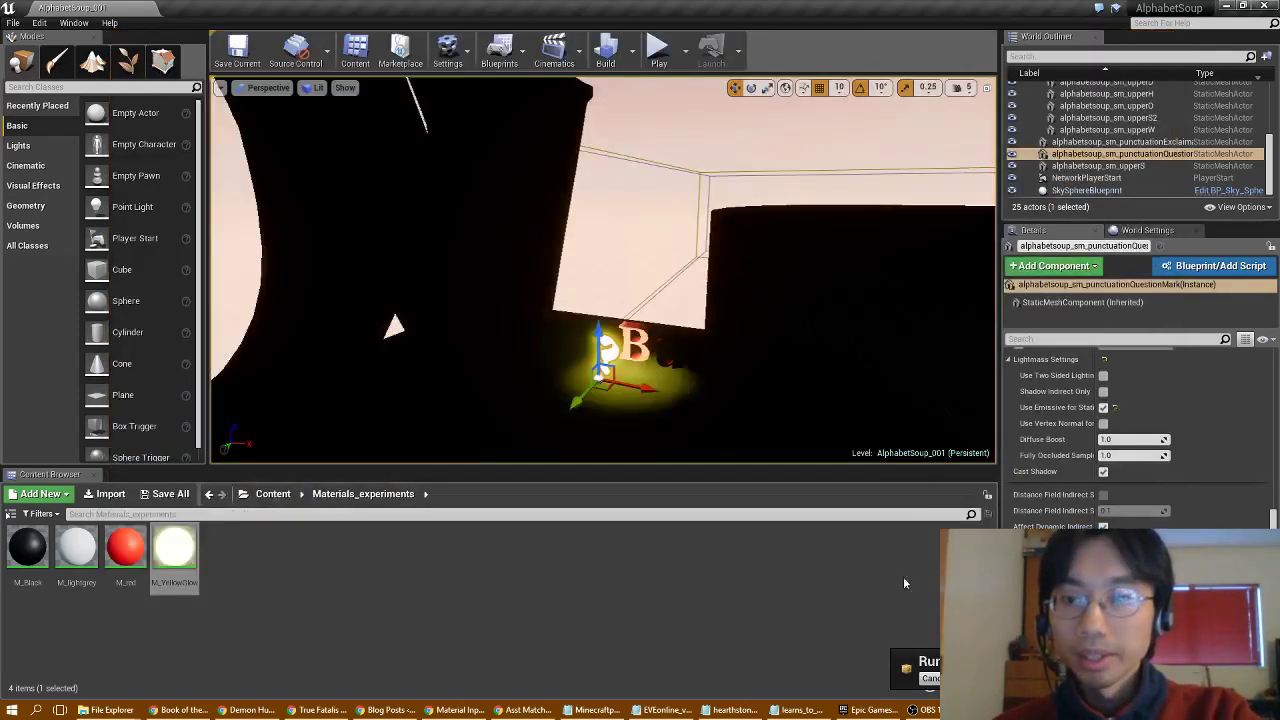
In M_YellowGlow, set the constant multiplying the emissive color to 5000 and close the material with its changes applied
double_click(174, 548)
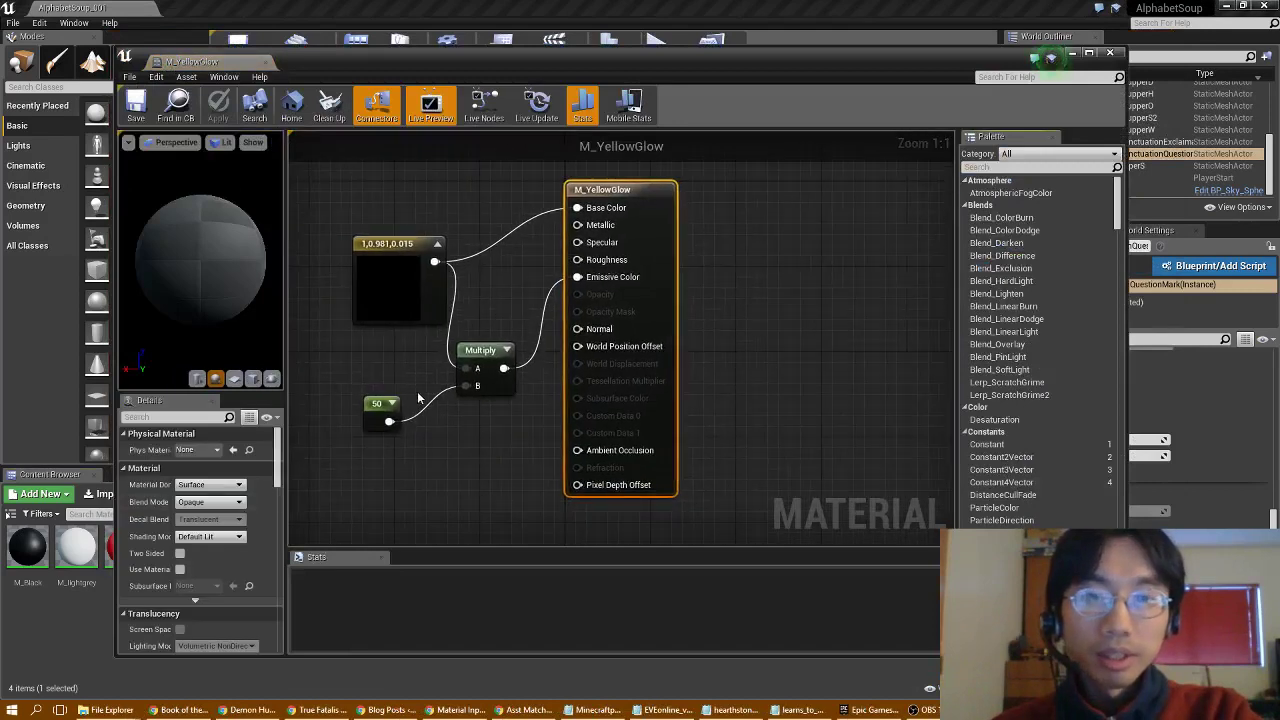
click(377, 400)
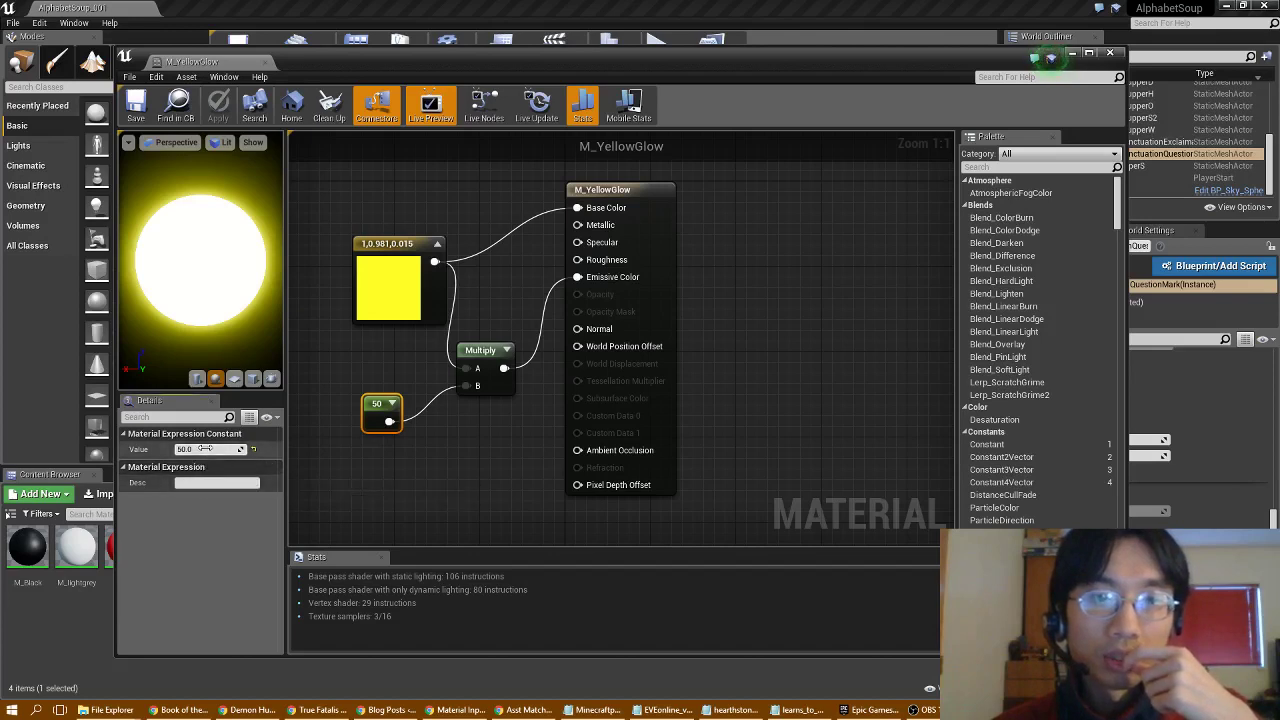
text(00)
key(Return)
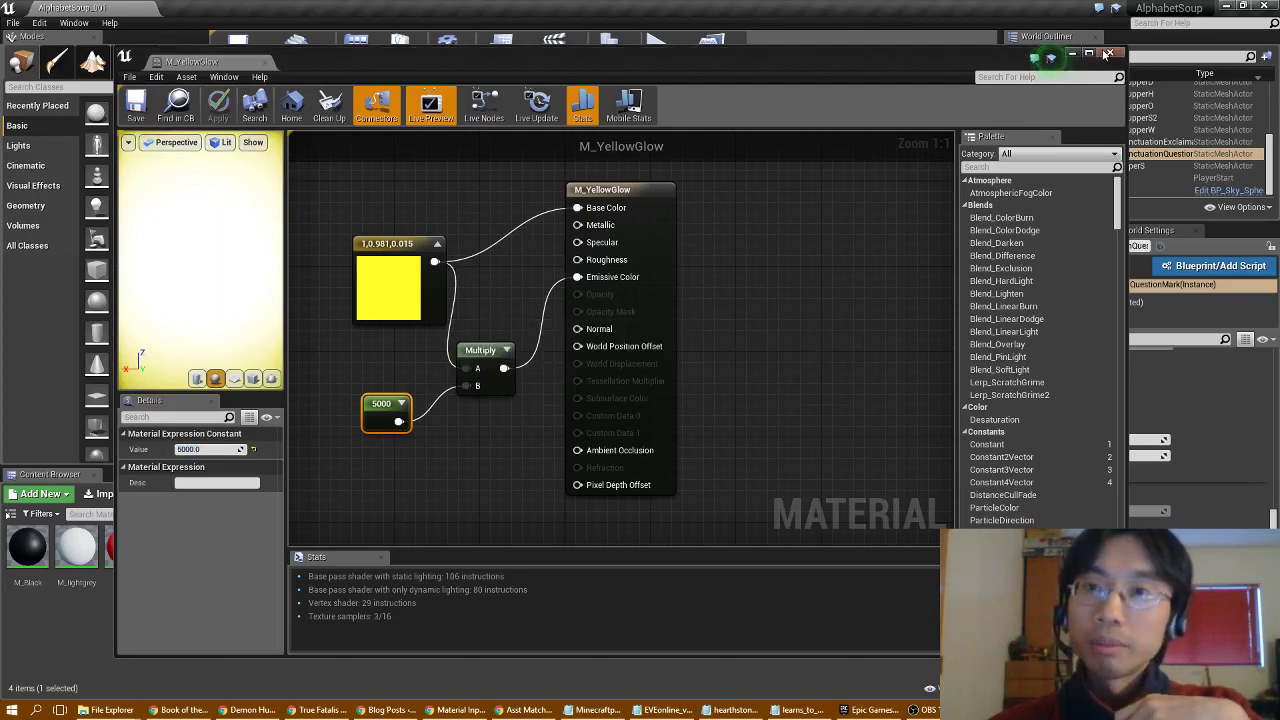
click(1108, 54)
Inspect the question mark's intensified glow in the level and rebuild the level's lighting
right_drag(643, 314, 745, 335)
right_drag(560, 310, 540, 320)
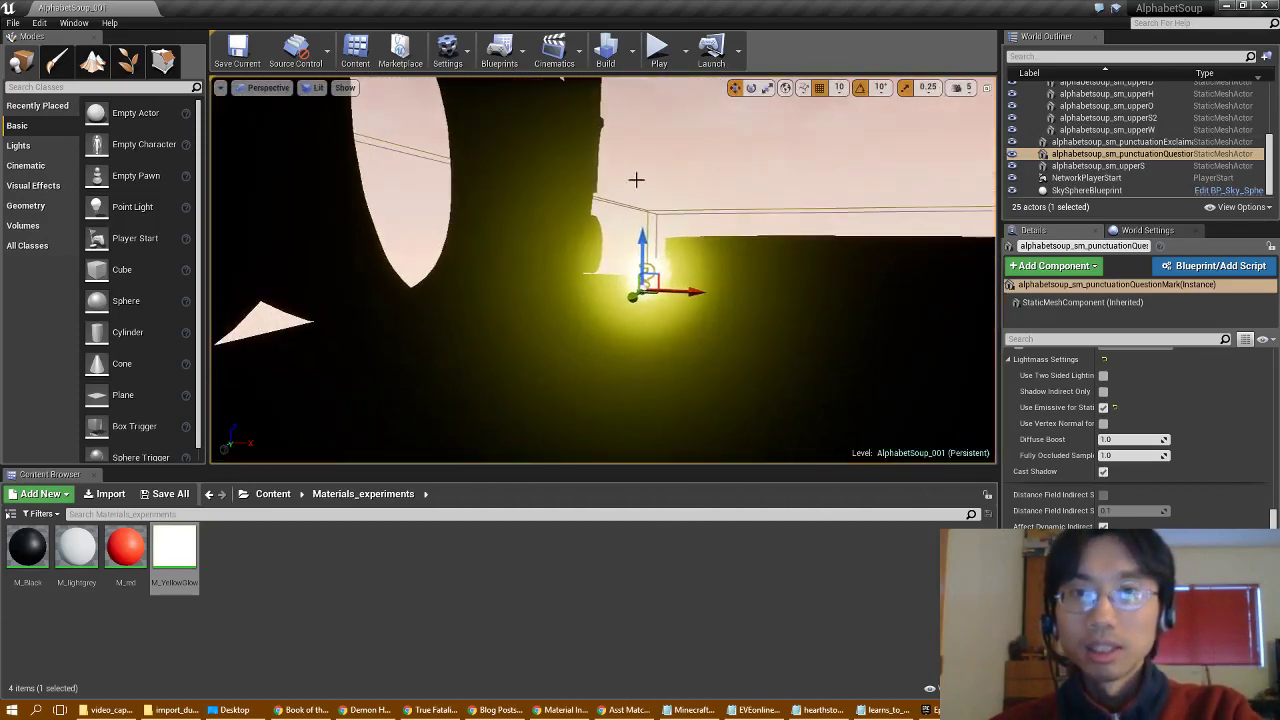
click(605, 52)
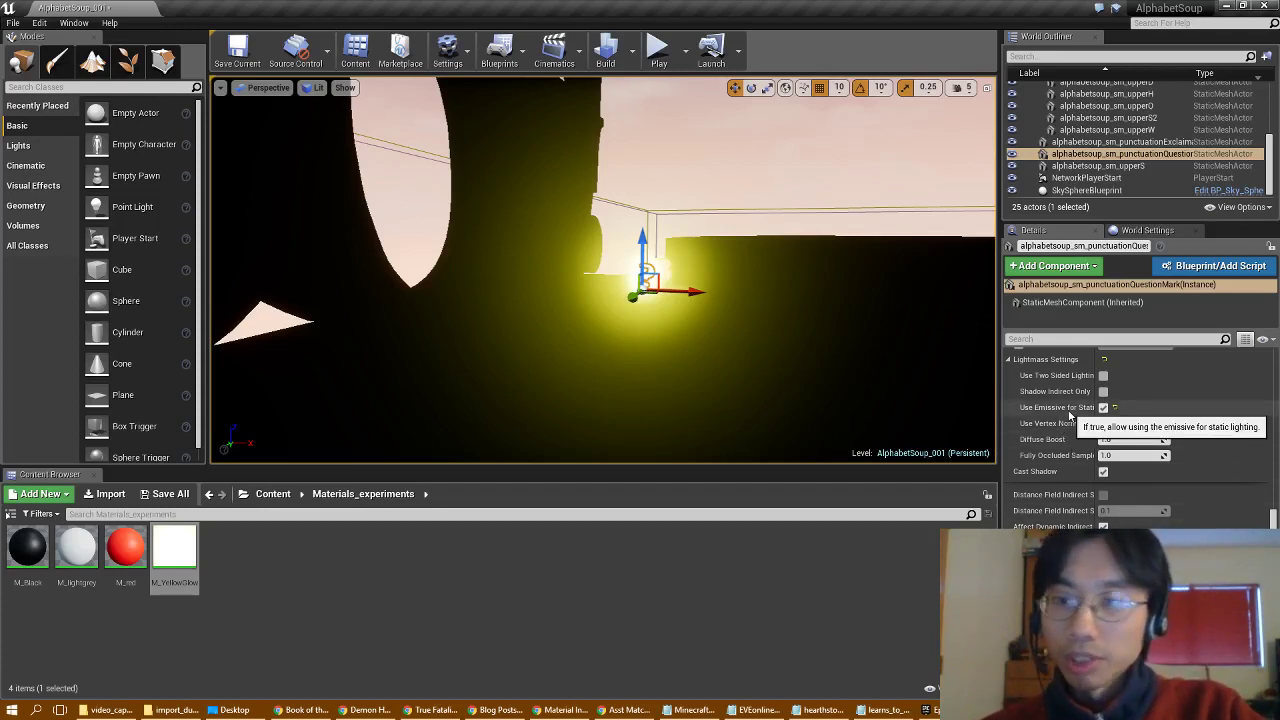
Switch to Chrome and search Google in a new tab for "ue4 use emissive for static lighting"
click(560, 710)
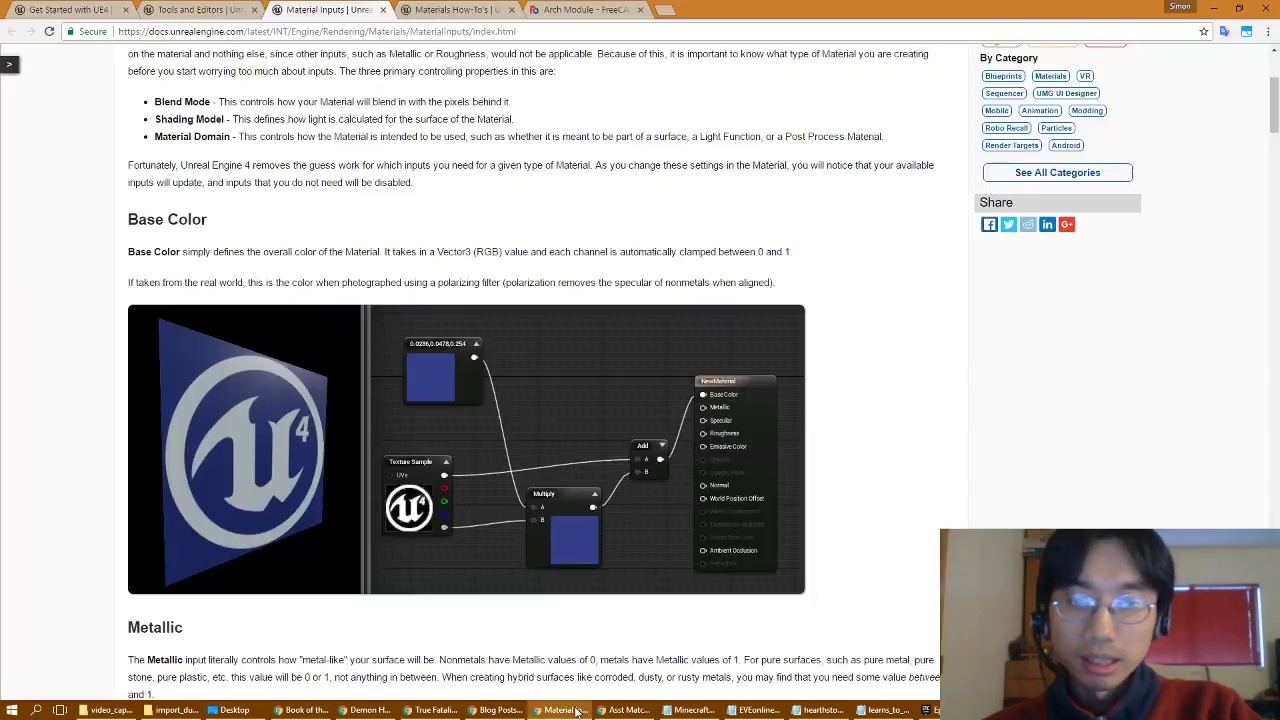
click(665, 11)
text(ue)
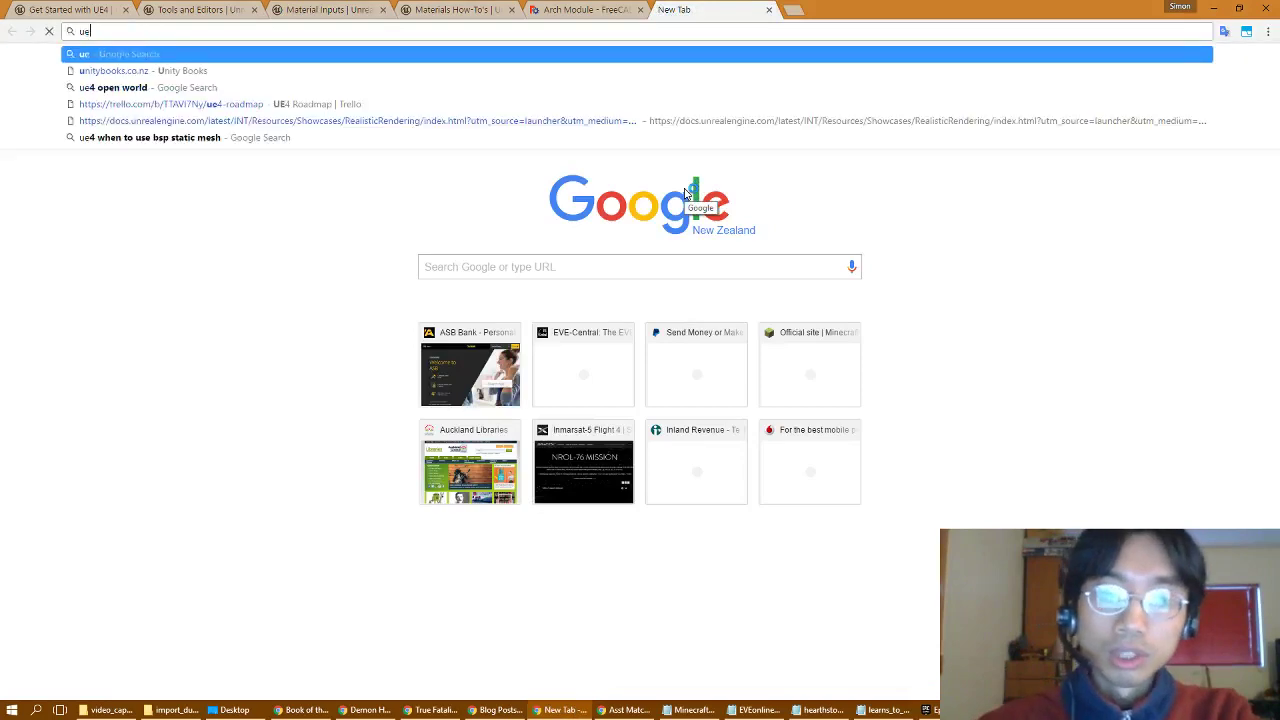
text(4 use emissive)
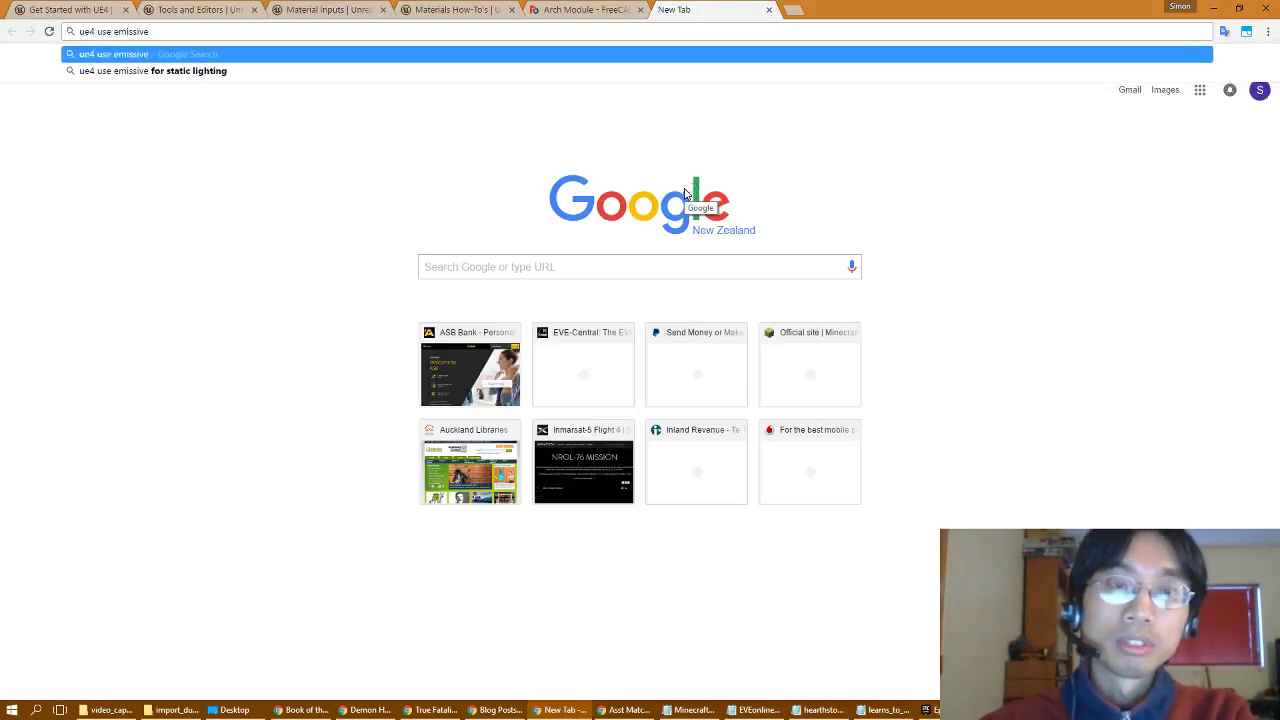
key(Down)
key(Return)
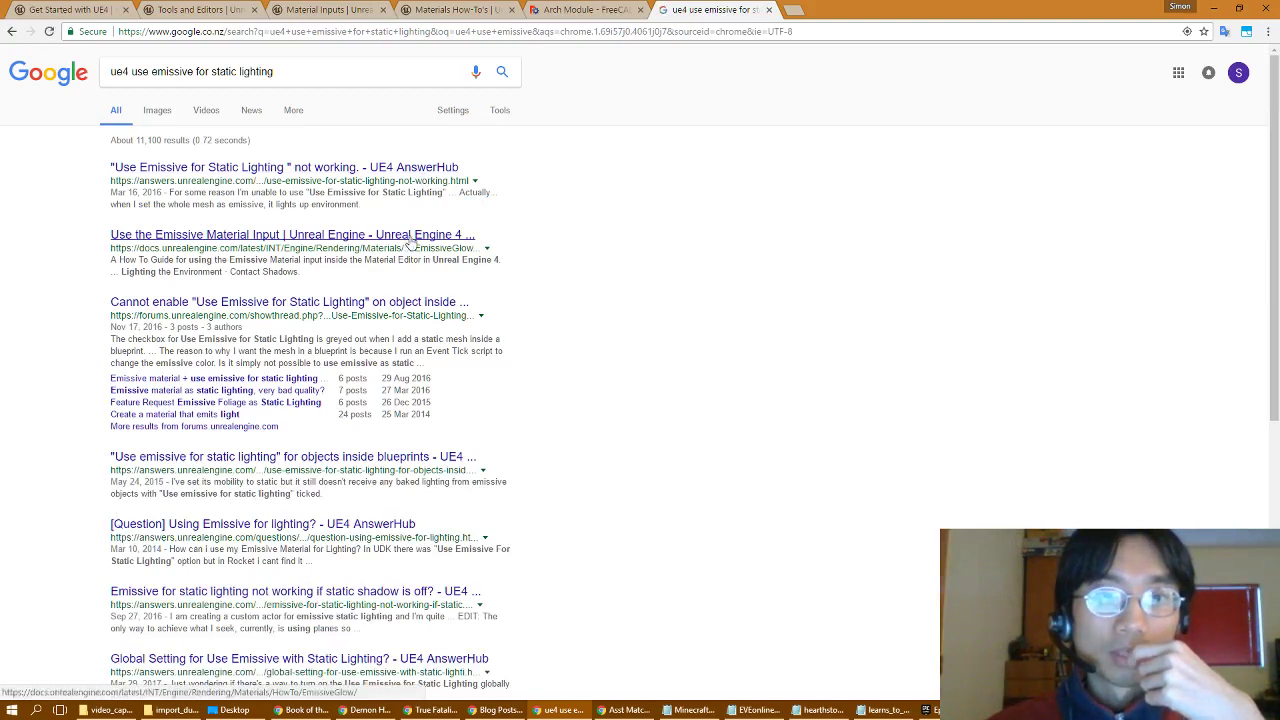
Open the AnswerHub question "Using Emissive for lighting?" from the results, read through its answers and comments, and close the page
middle_click(352, 530)
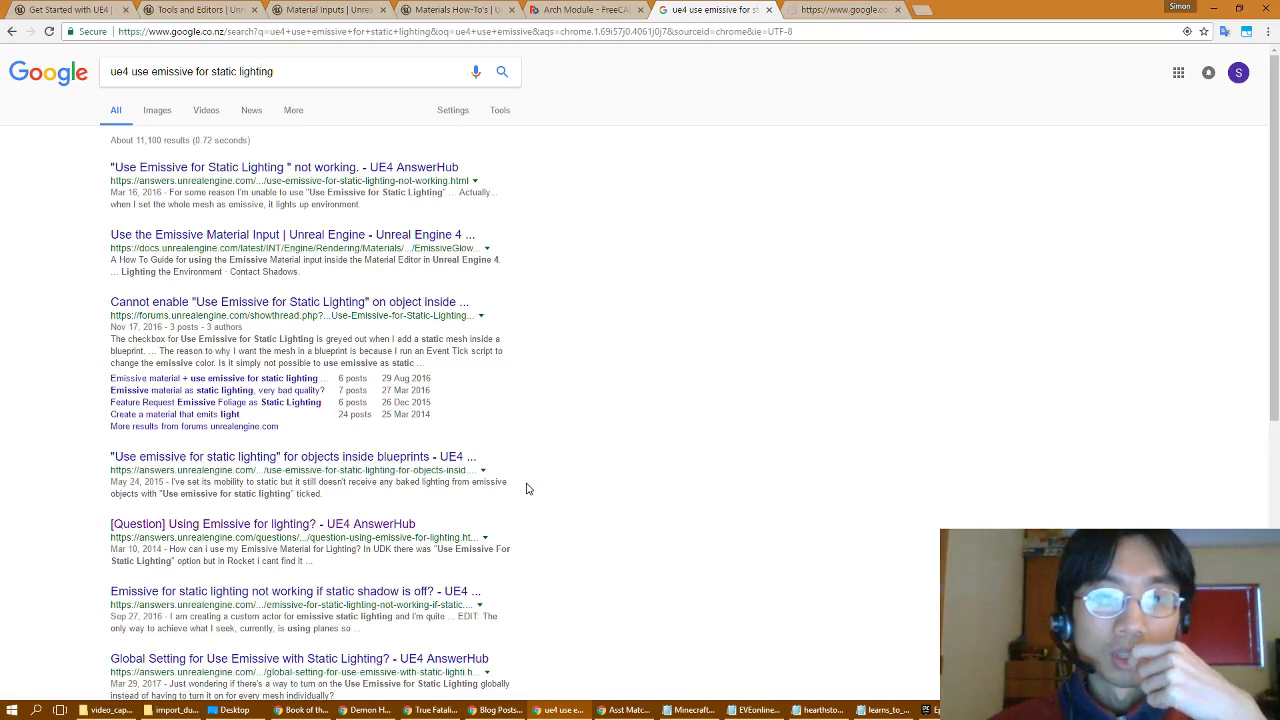
scroll(528, 489, down, 1)
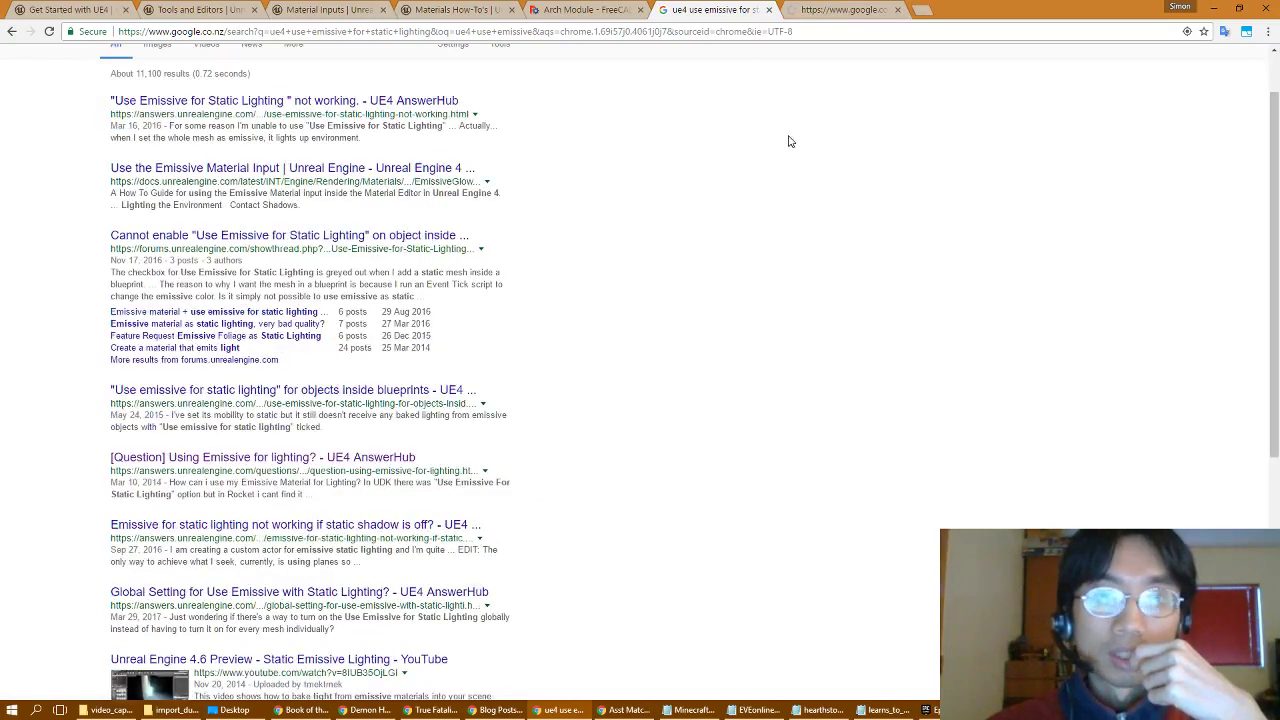
click(838, 14)
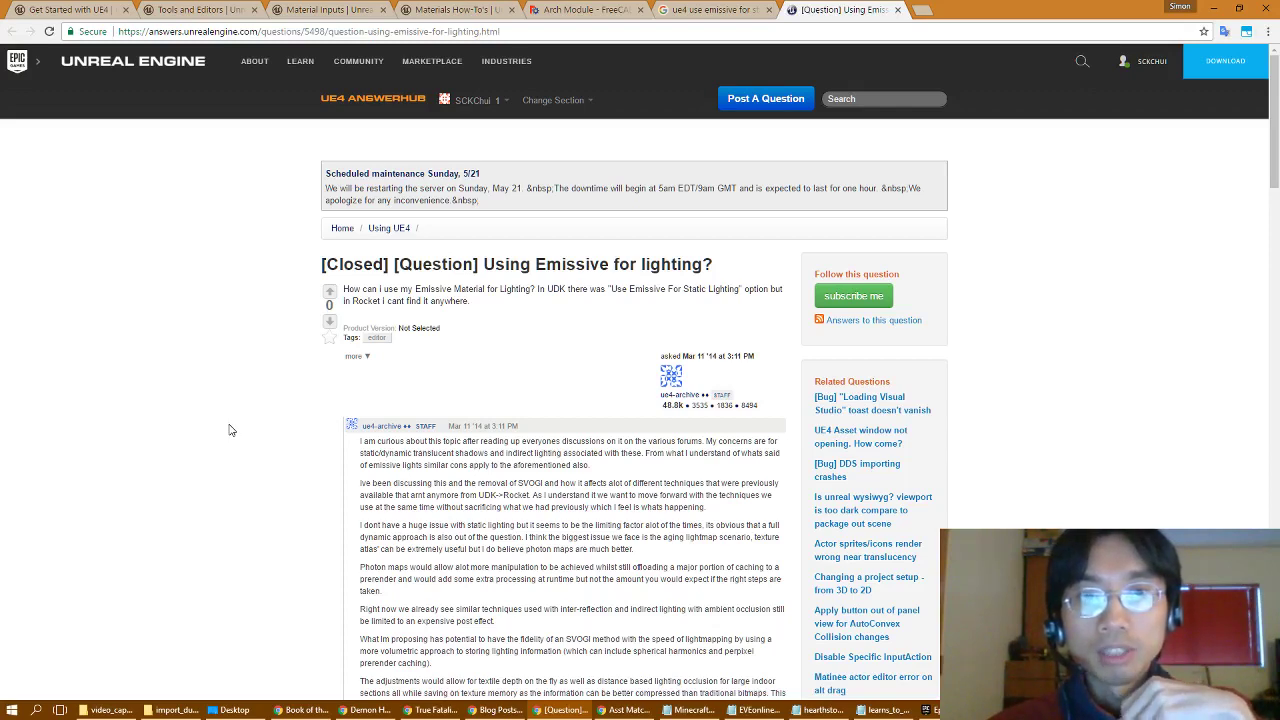
scroll(229, 430, down, 5)
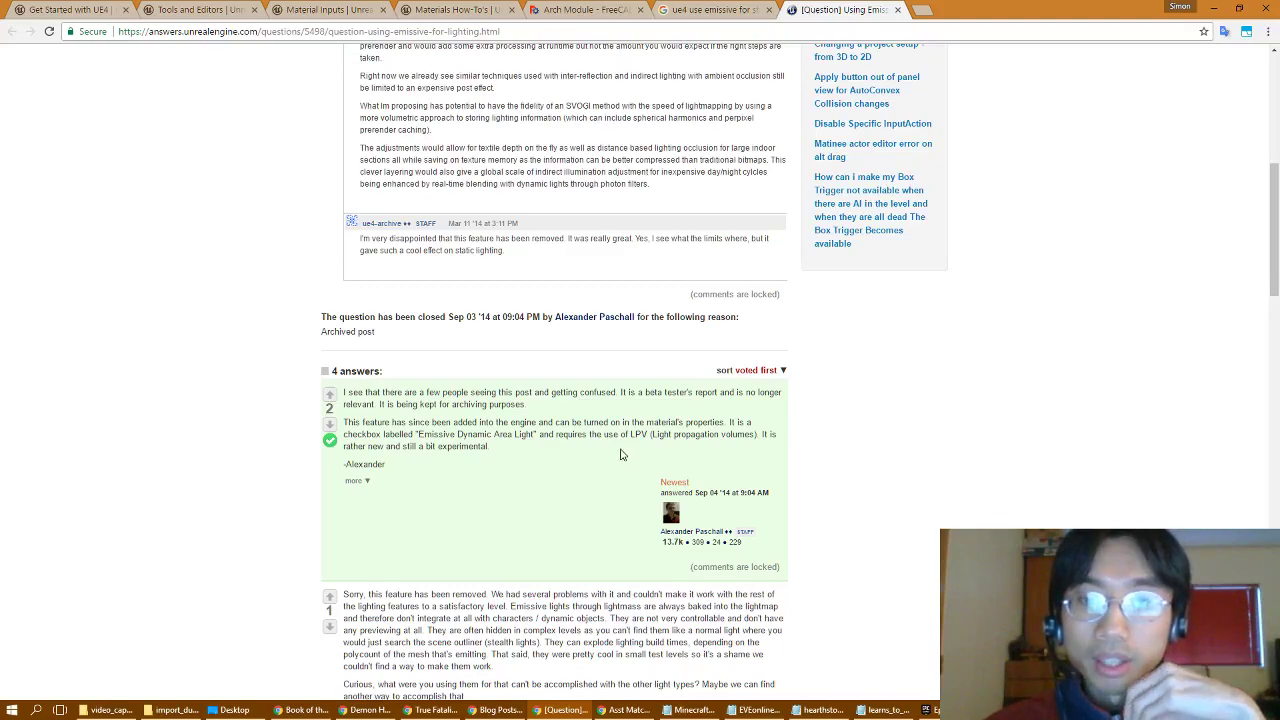
scroll(616, 462, down, 4)
scroll(275, 472, down, 3)
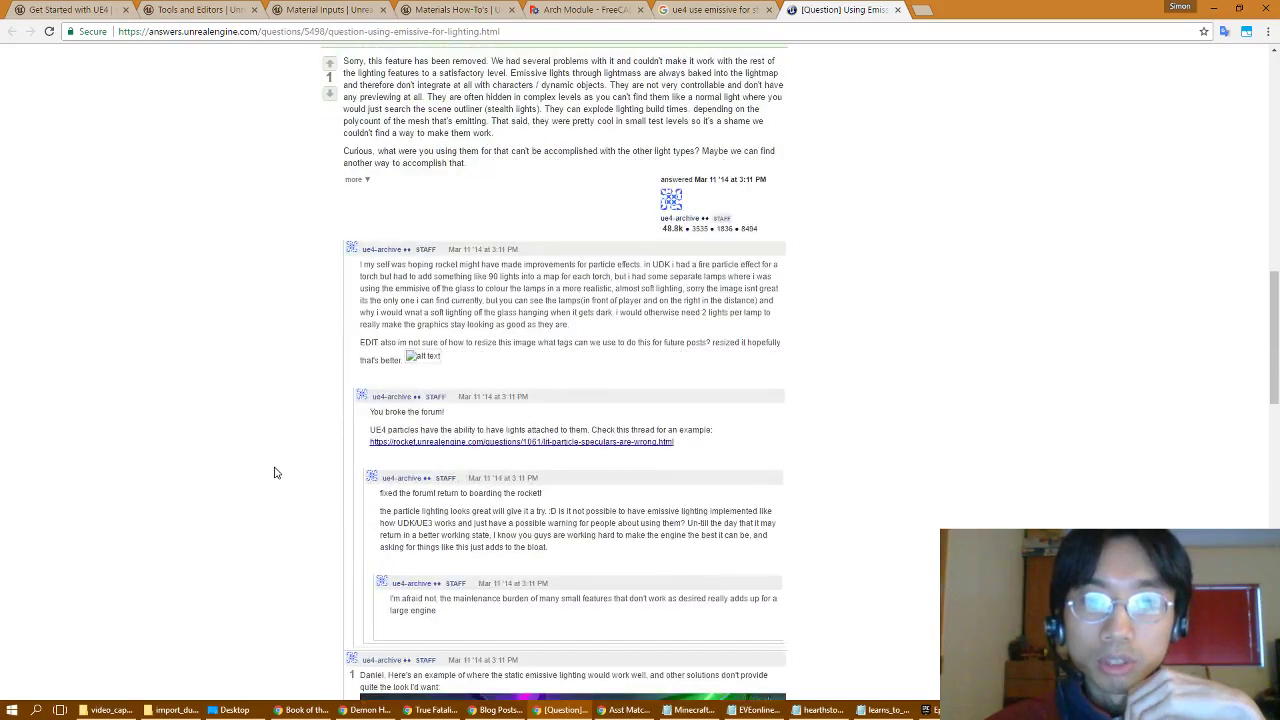
scroll(274, 471, up, 1)
scroll(274, 471, down, 5)
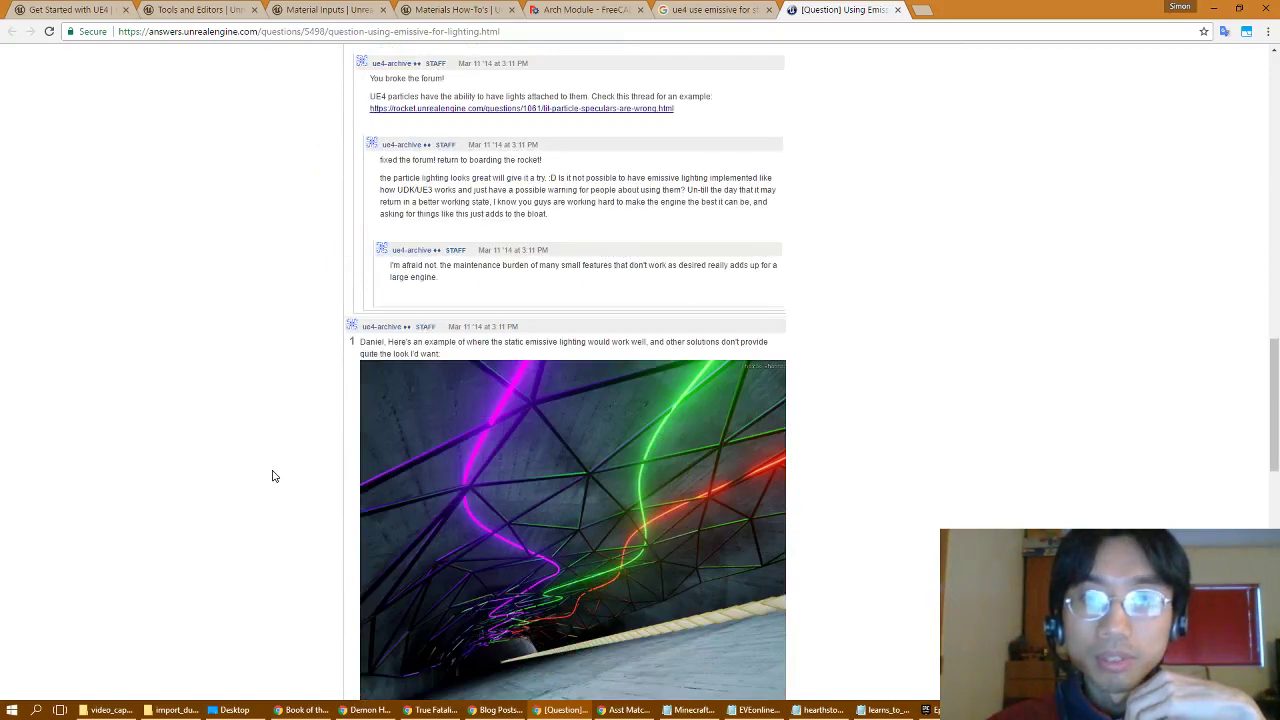
scroll(272, 476, down, 4)
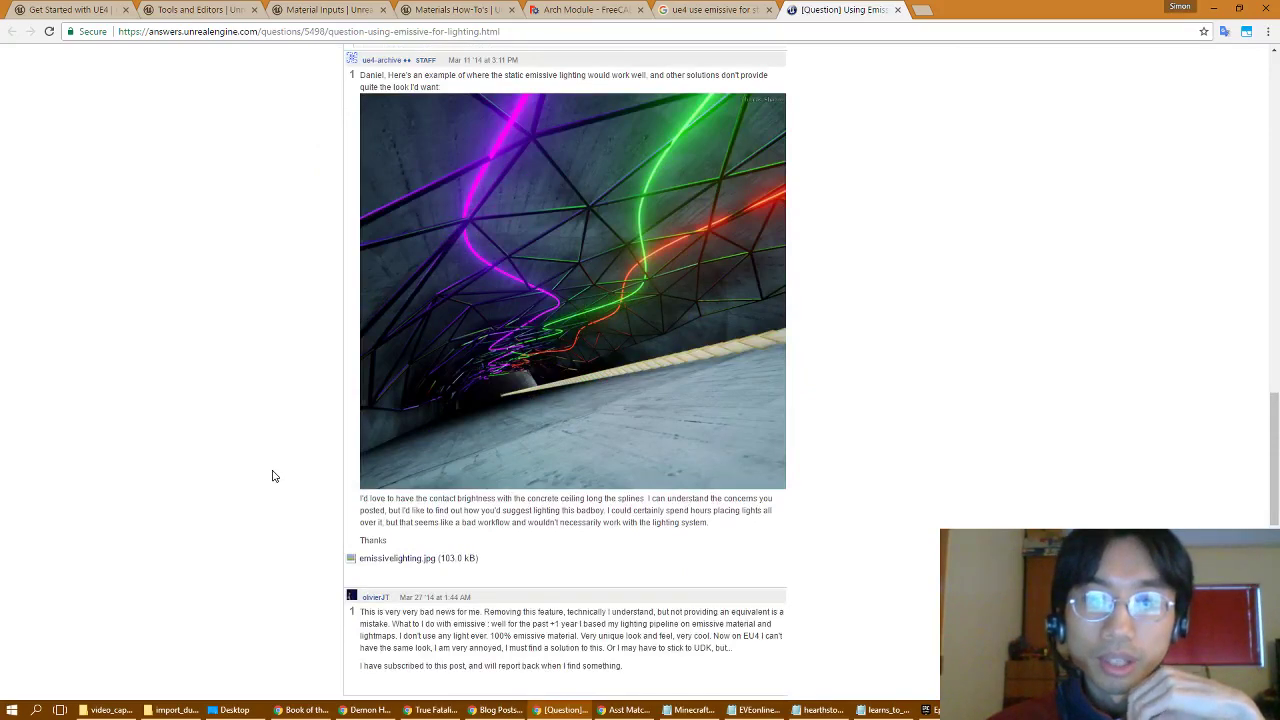
scroll(272, 476, down, 8)
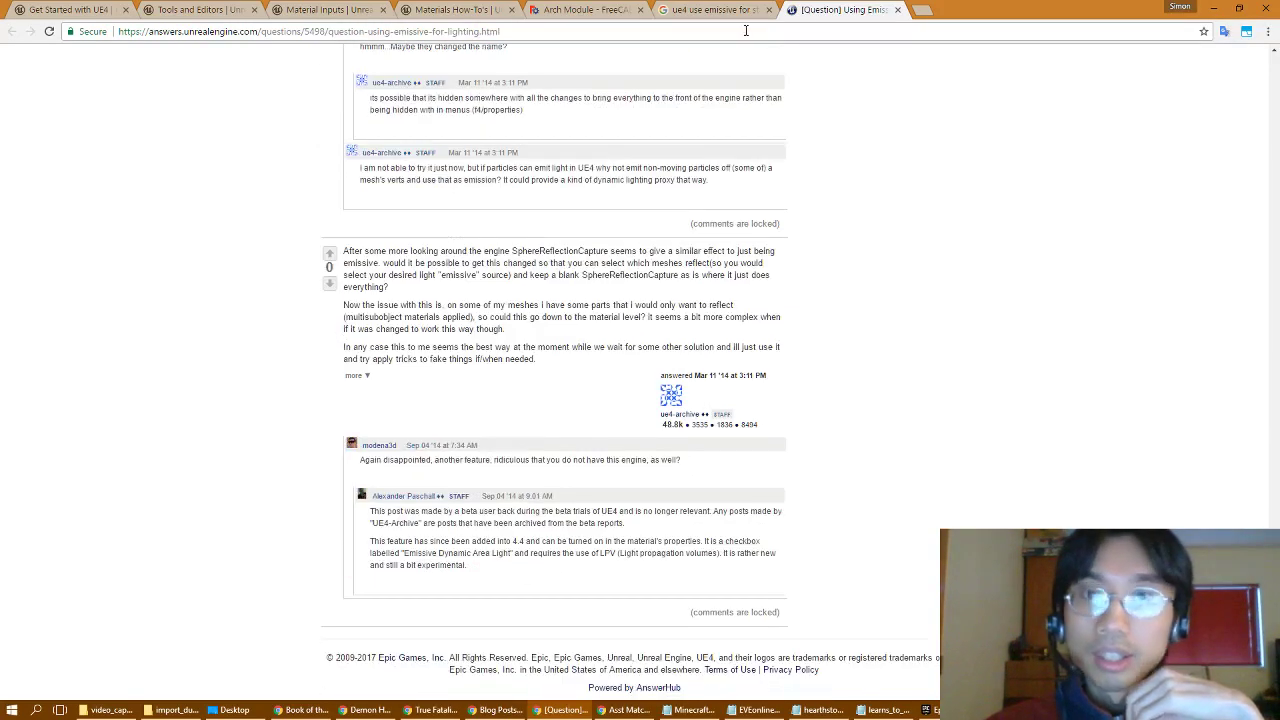
click(897, 10)
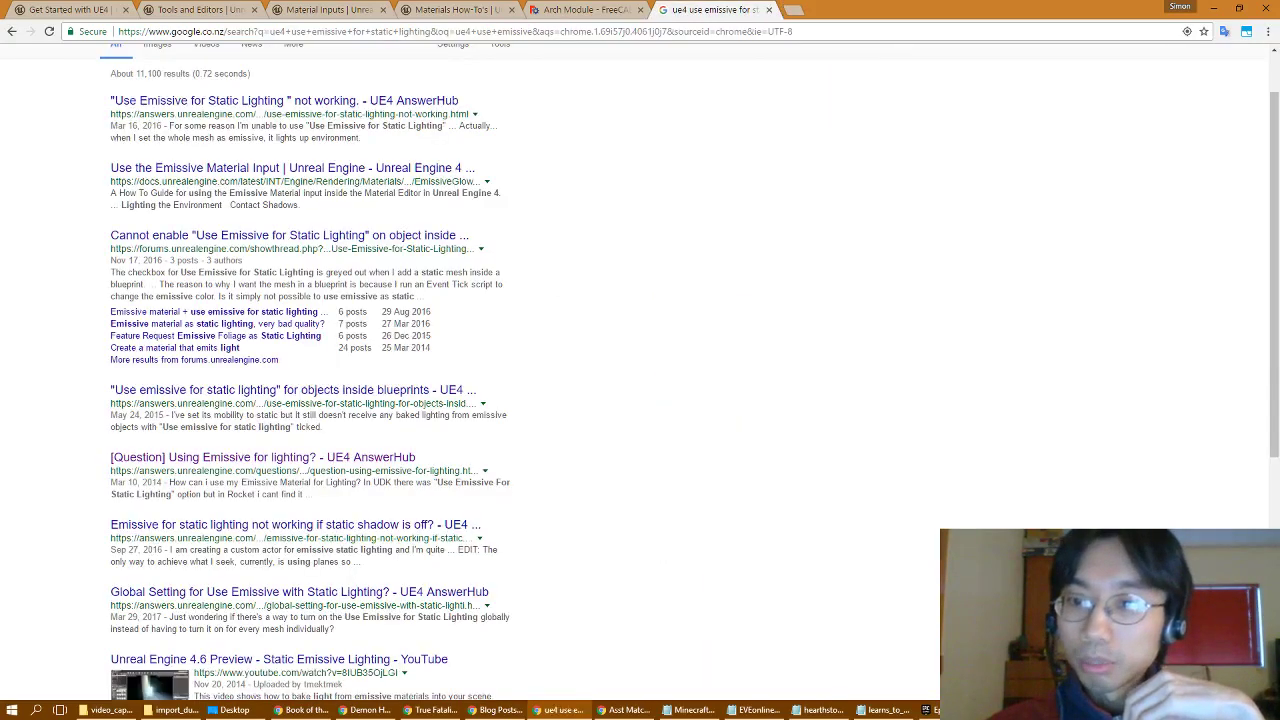
Switch back to Unreal Editor and inspect the glow around the question mark and neighbouring letters from above
key(alt+Tab)
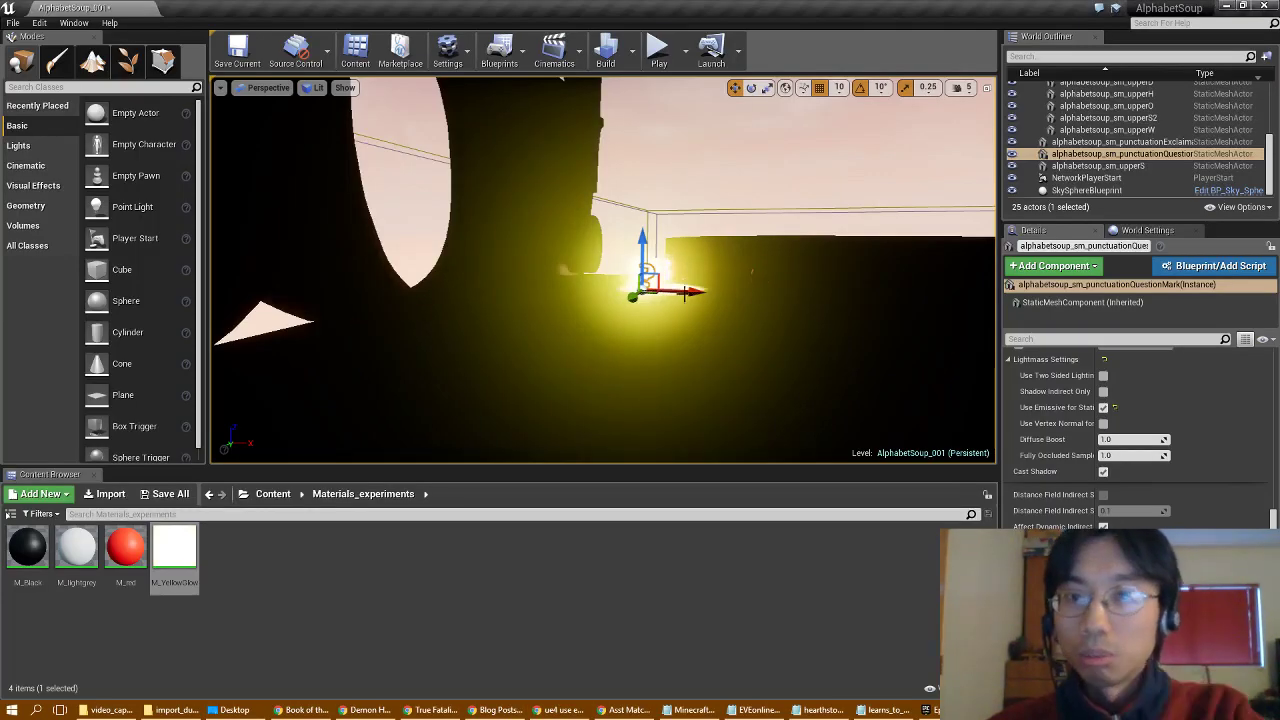
right_drag(603, 270, 608, 350)
key(d)
key(w)
key(s)
right_drag(766, 232, 720, 324)
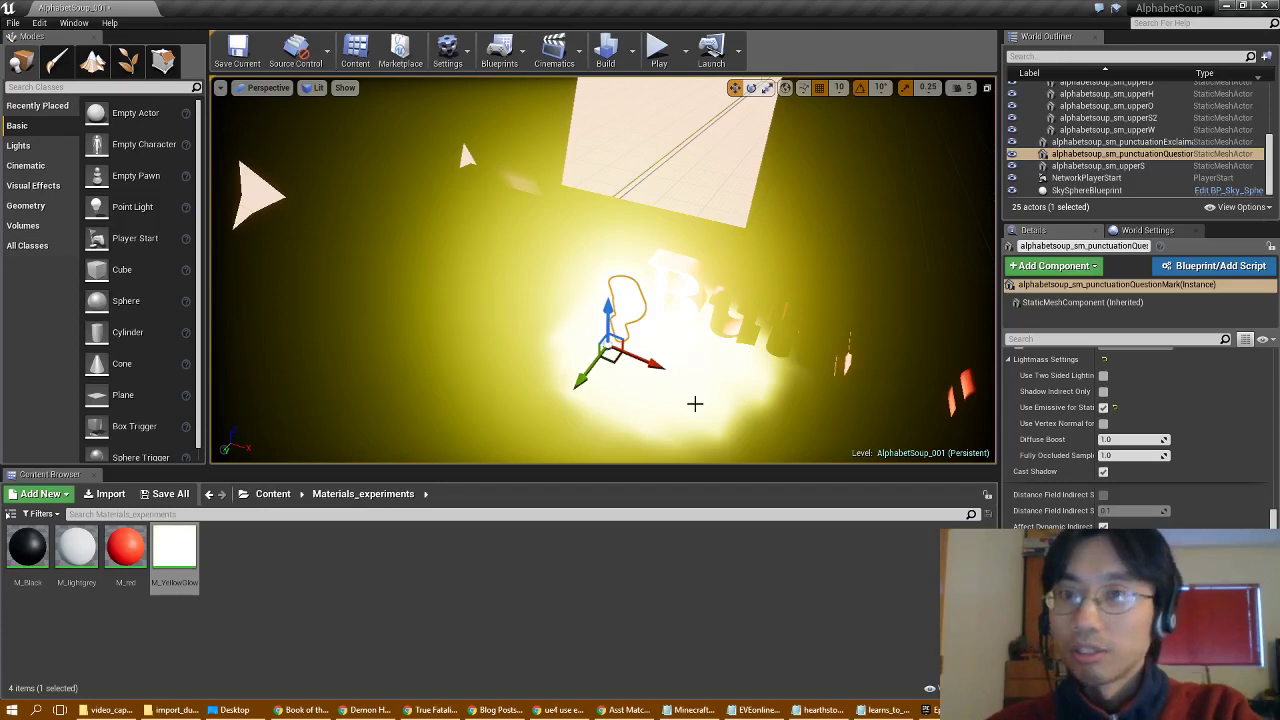
Look through the placeable Geometry, Volumes and All Classes actors for a light propagation volume, ending on the Basic actors
click(27, 206)
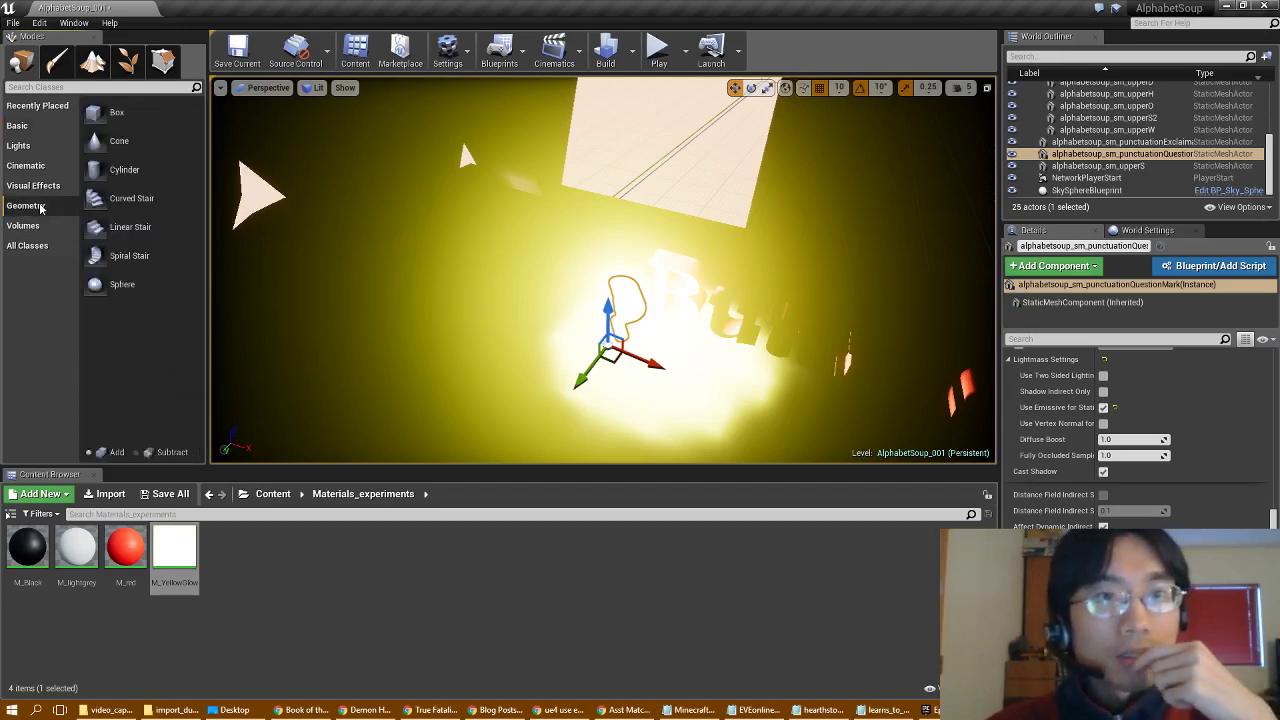
click(23, 226)
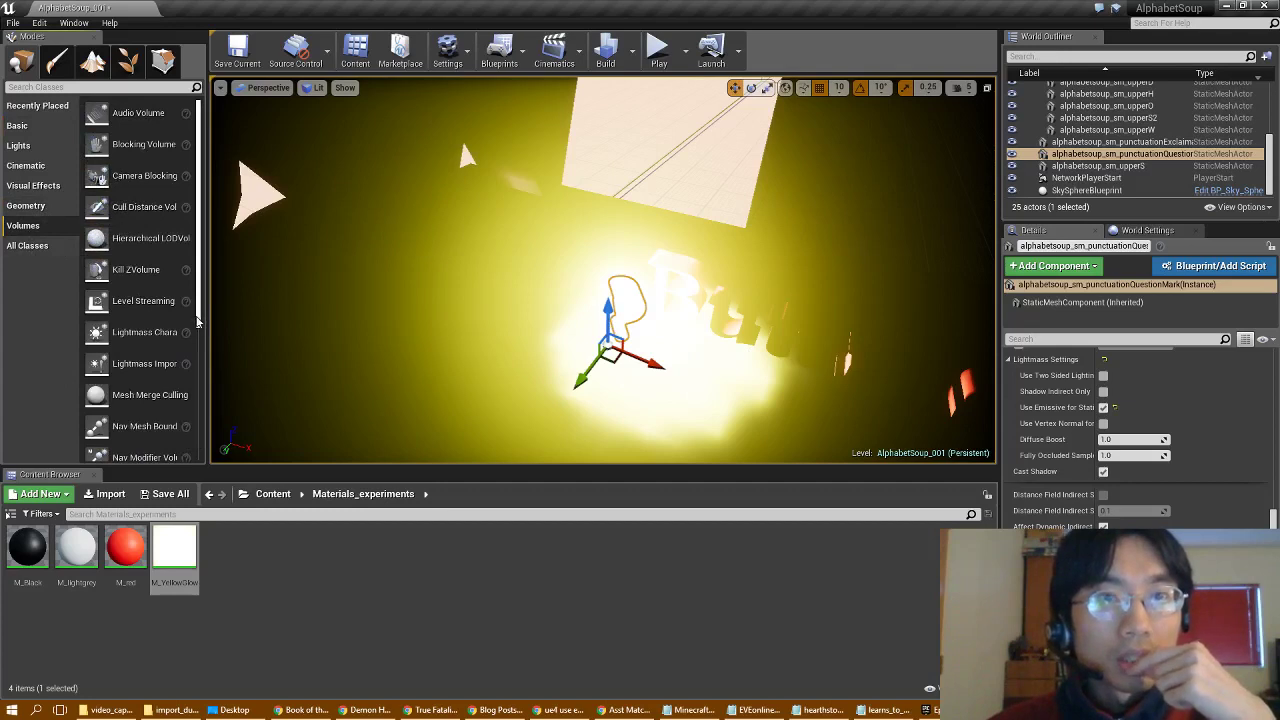
scroll(197, 320, down, 5)
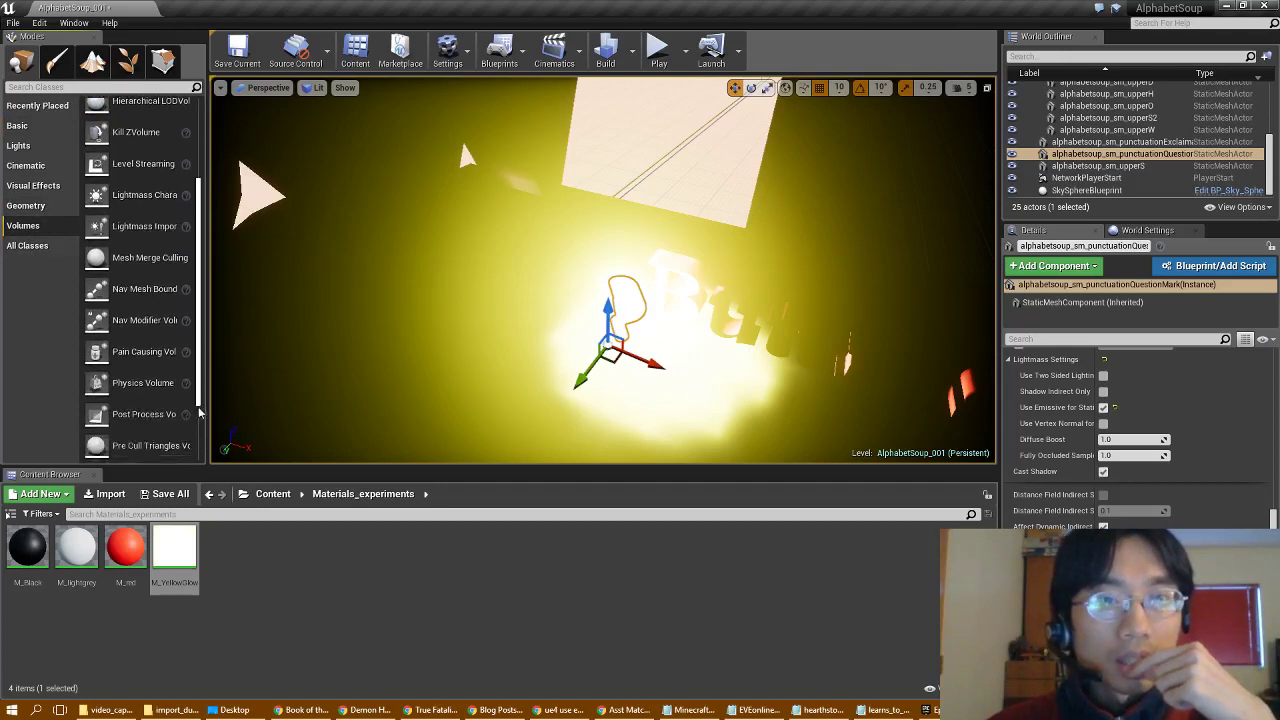
click(27, 246)
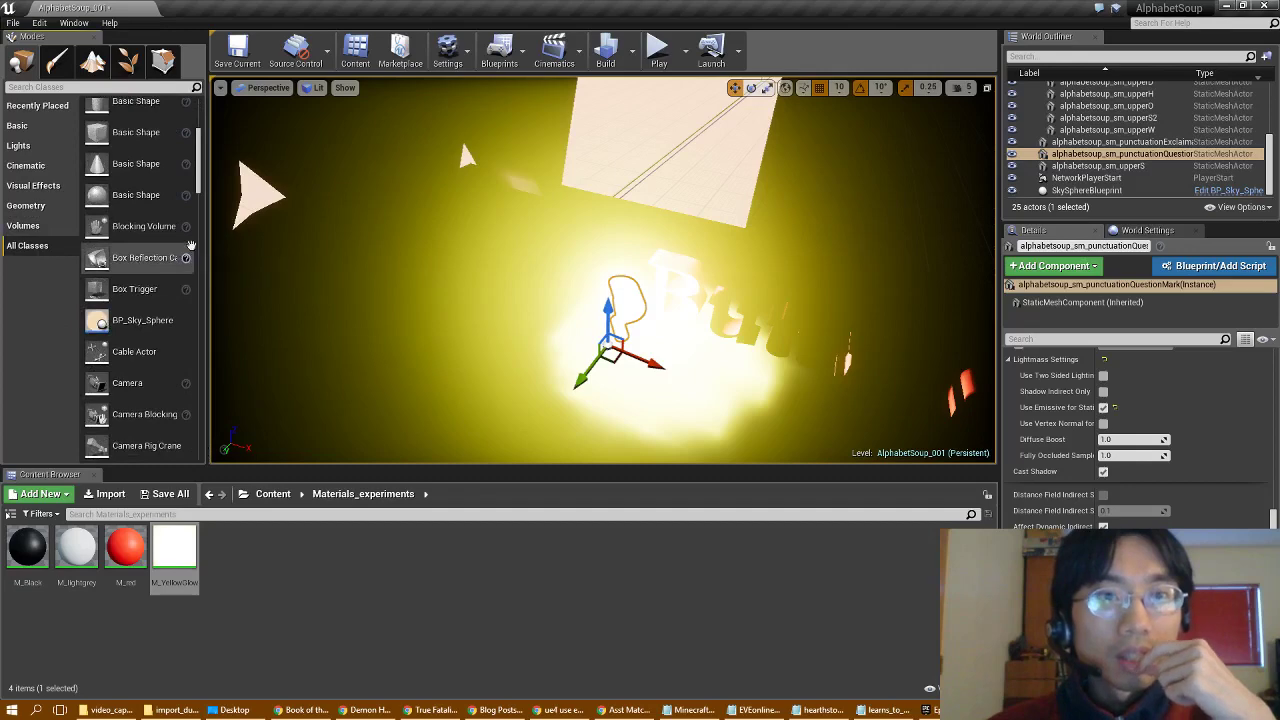
scroll(200, 215, down, 3)
scroll(201, 217, down, 10)
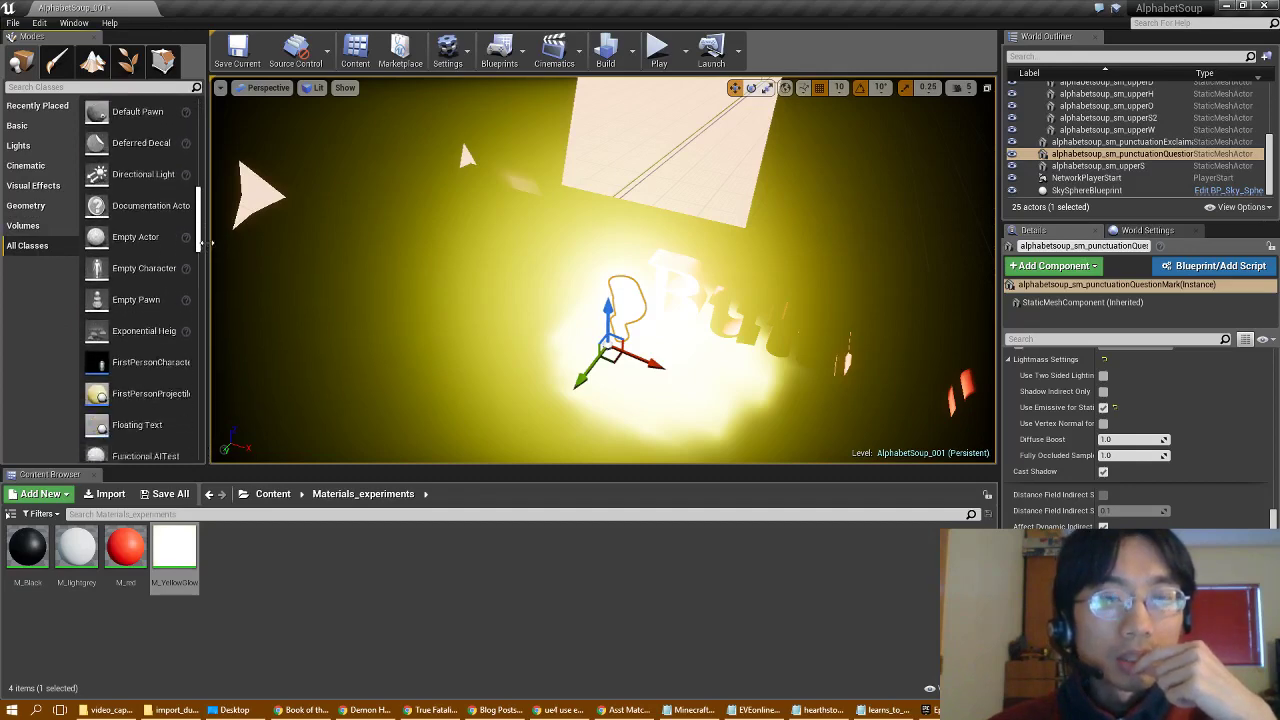
drag(210, 272, 214, 297)
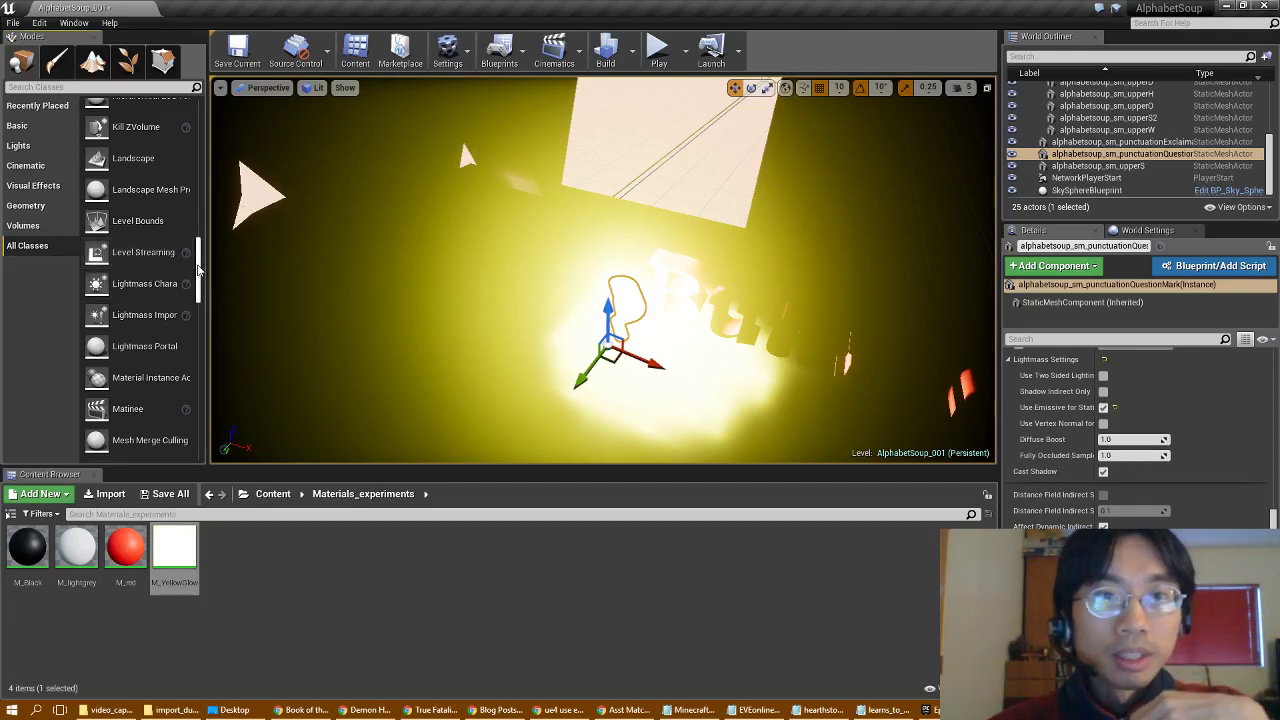
scroll(197, 268, down, 3)
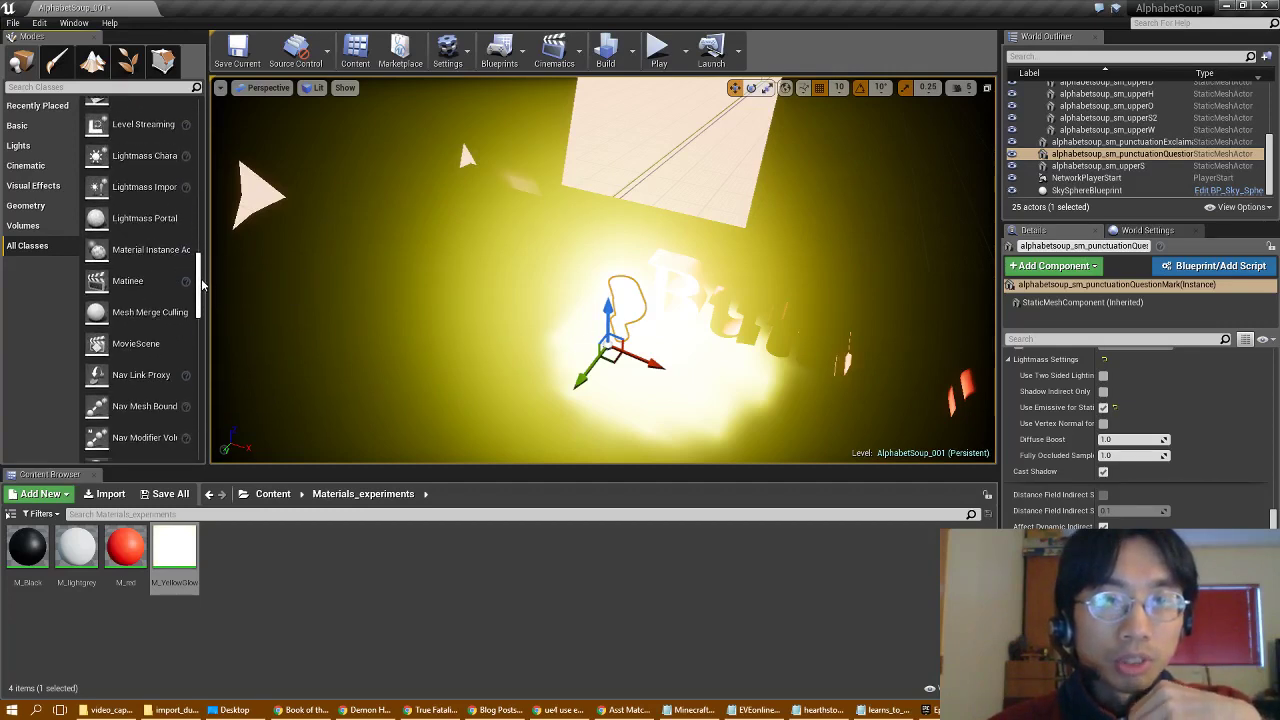
drag(203, 297, 200, 108)
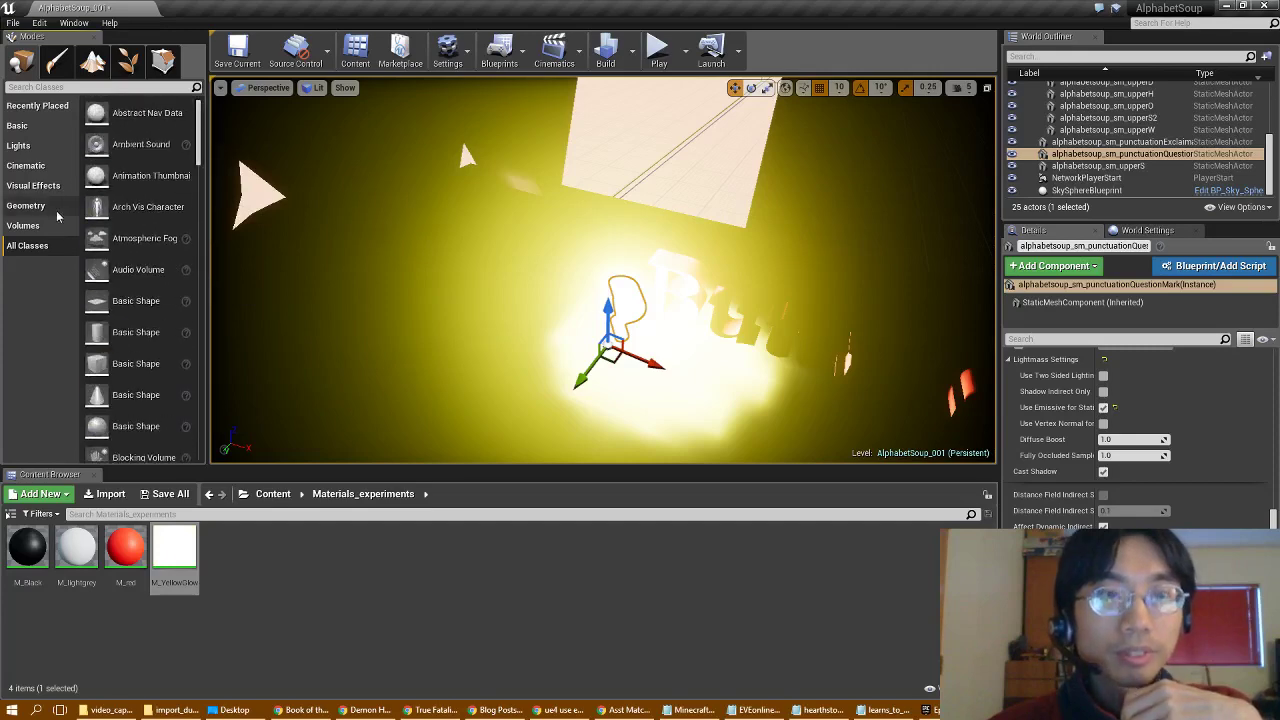
click(22, 126)
click(33, 147)
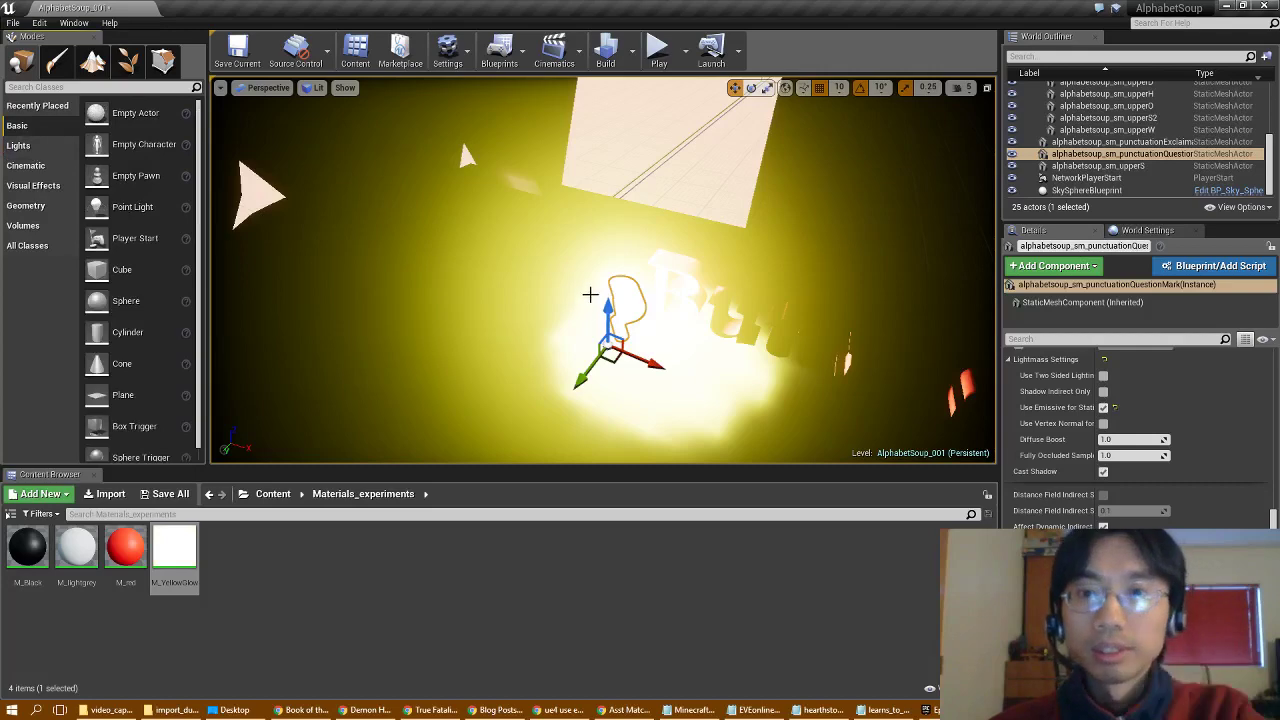
Launch the game, saving the AlphabetSoup_001 level and its built data
right_drag(590, 294, 735, 215)
click(710, 55)
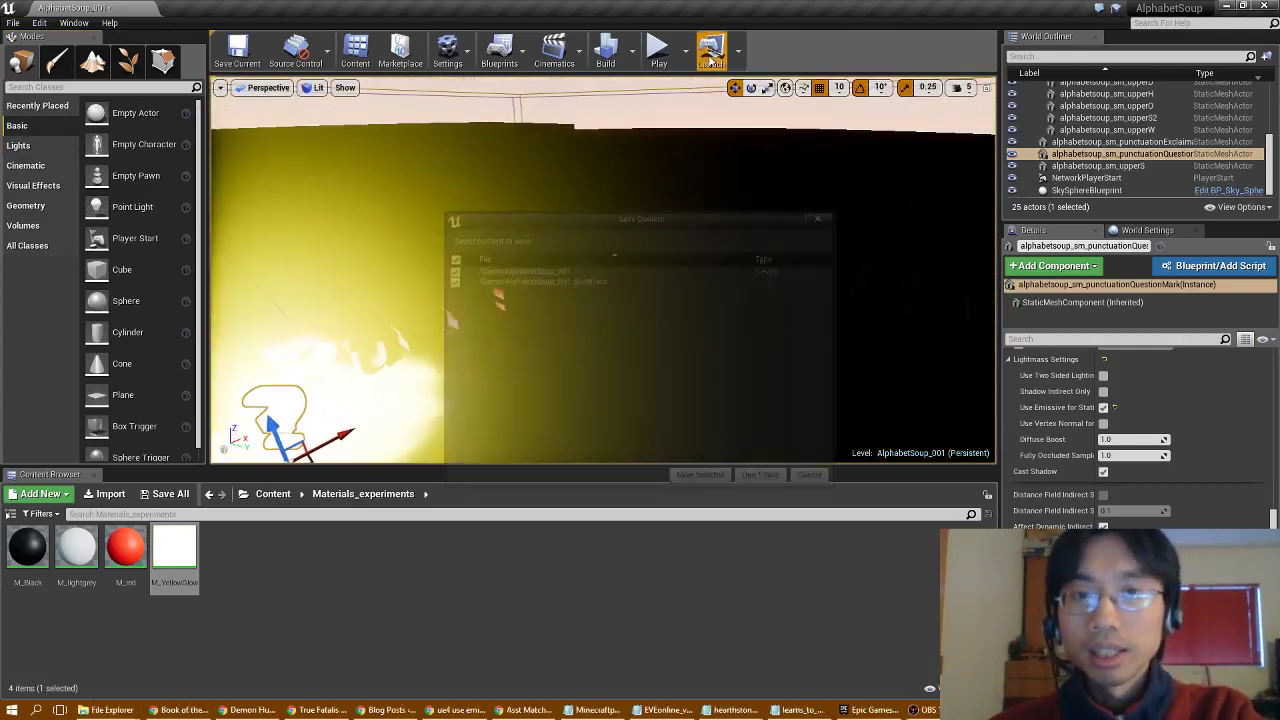
click(700, 478)
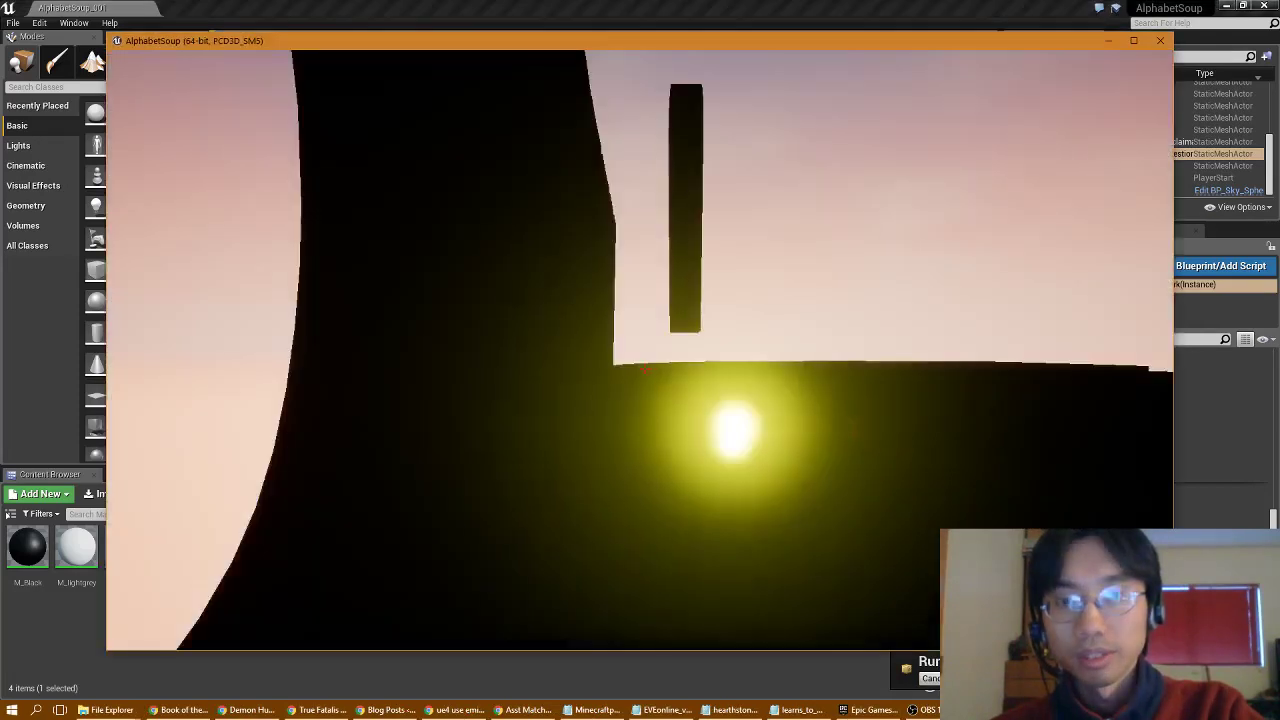
Walk up to the glowing question mark in the running game and examine its light on the floor and neighbouring letters
key(w)
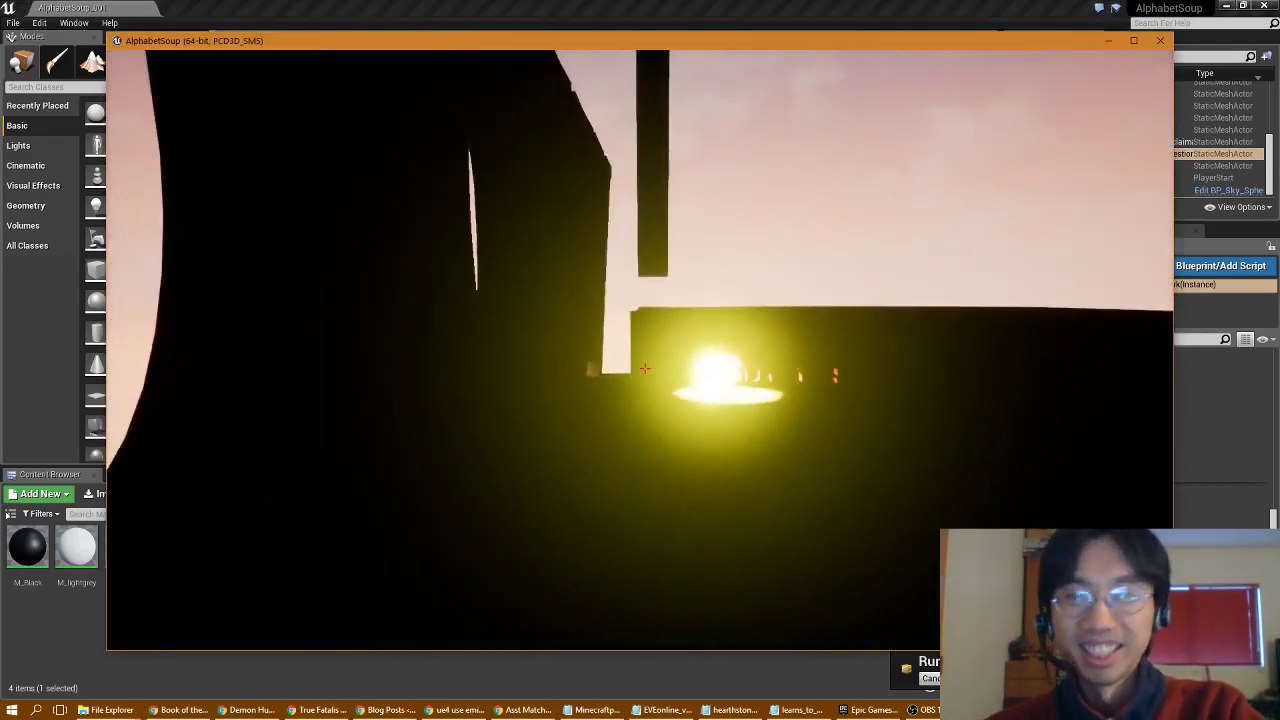
key(w)
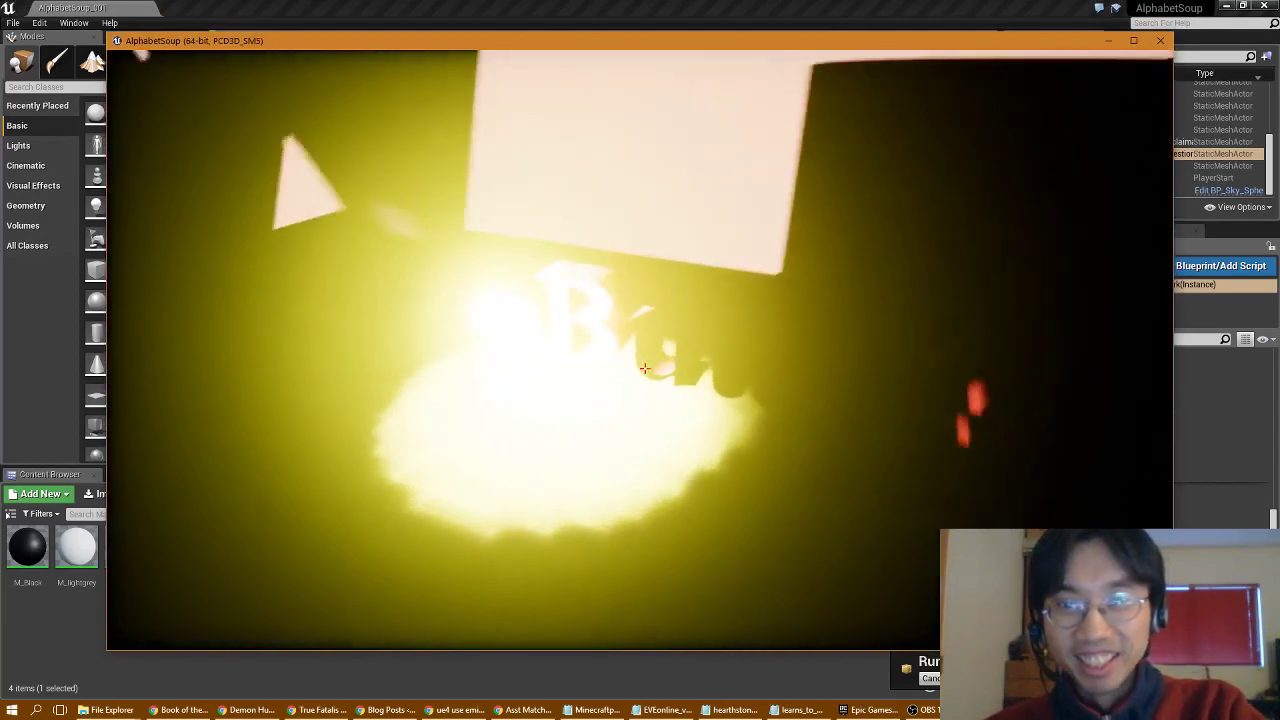
key(w)
key(a)
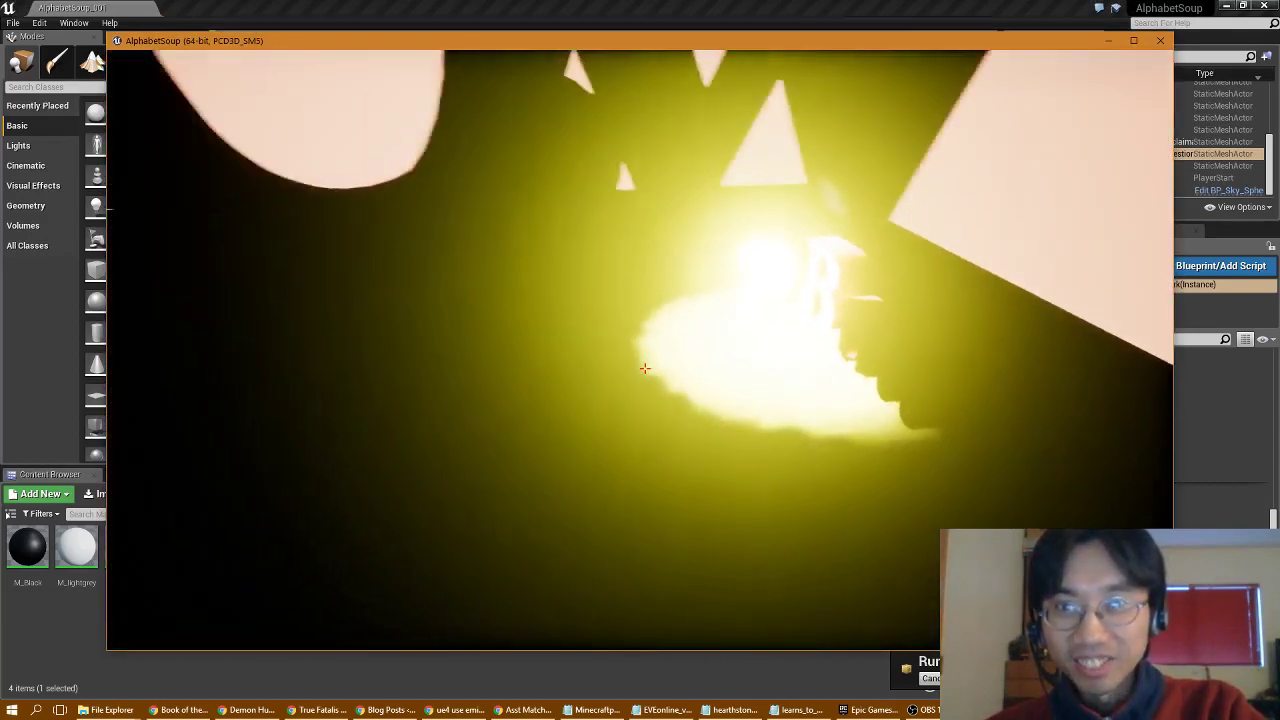
key(w)
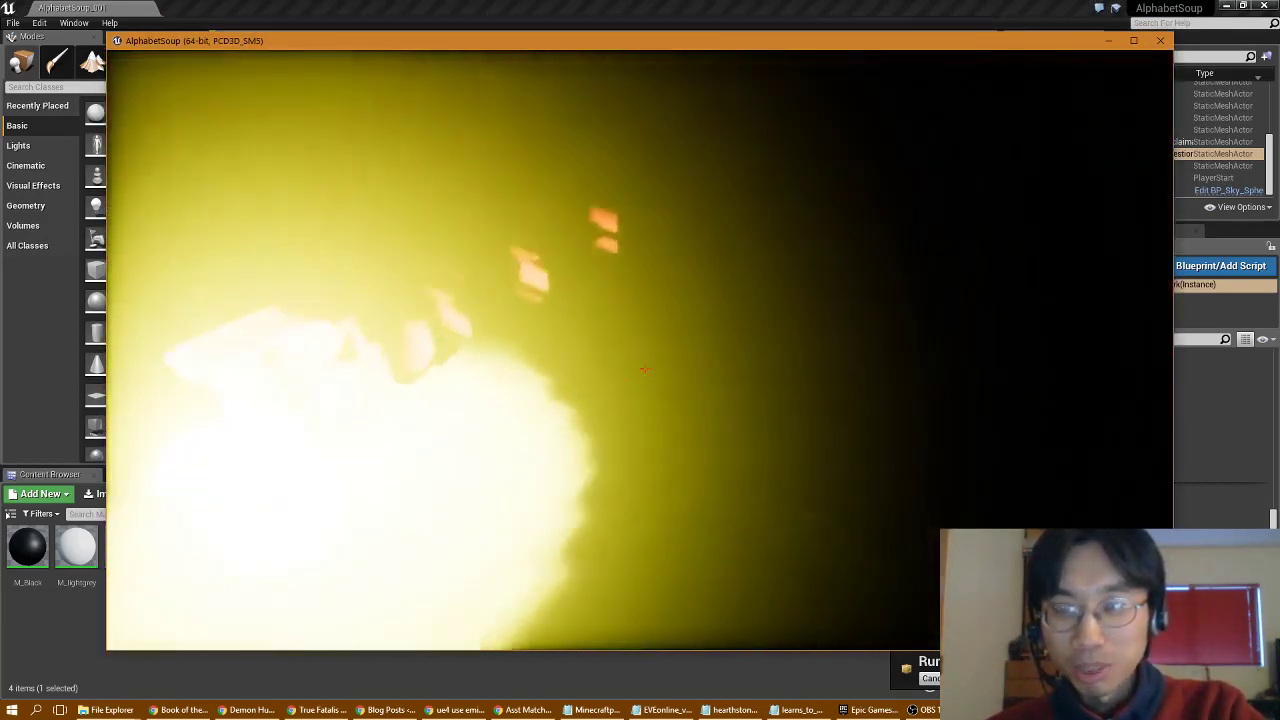
key(w)
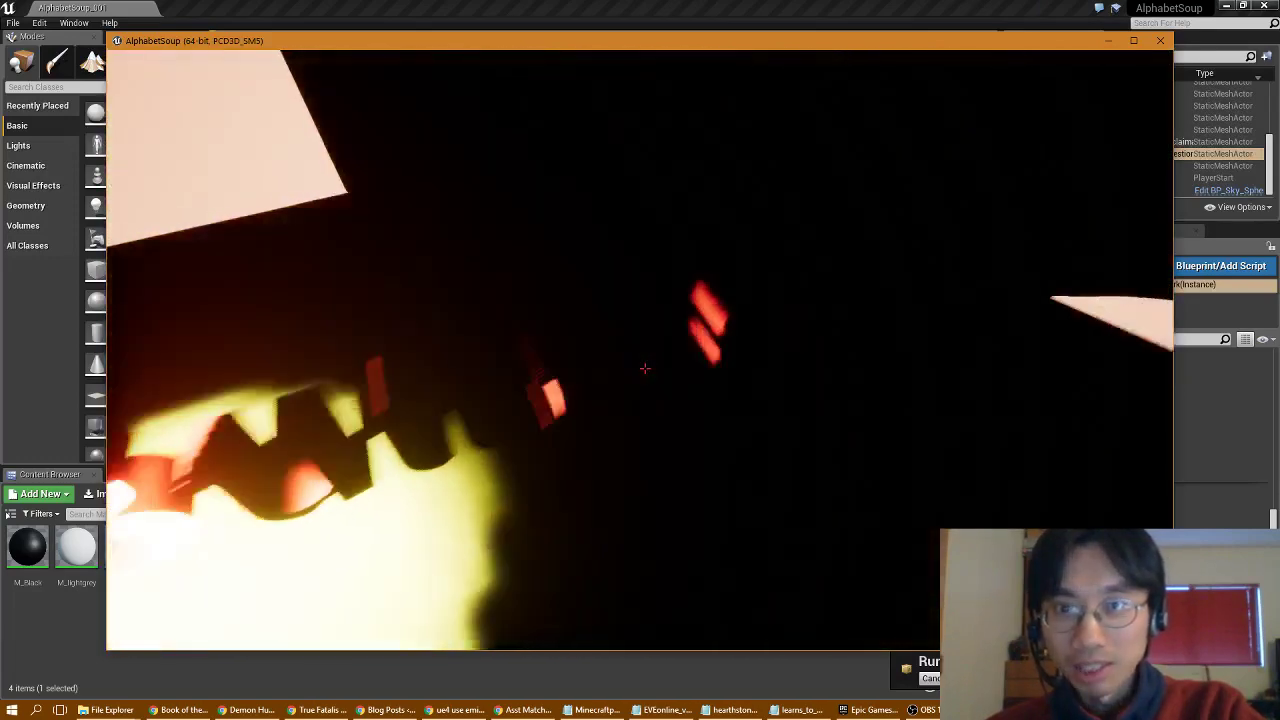
key(w)
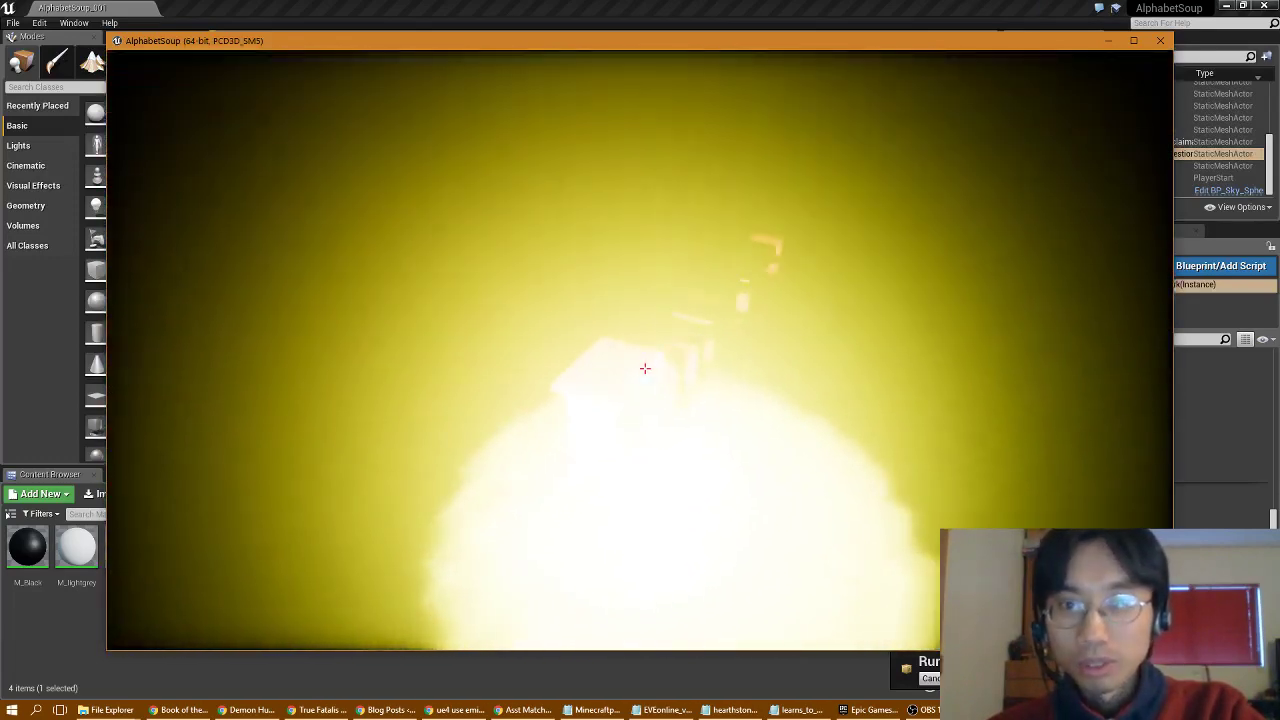
key(w)
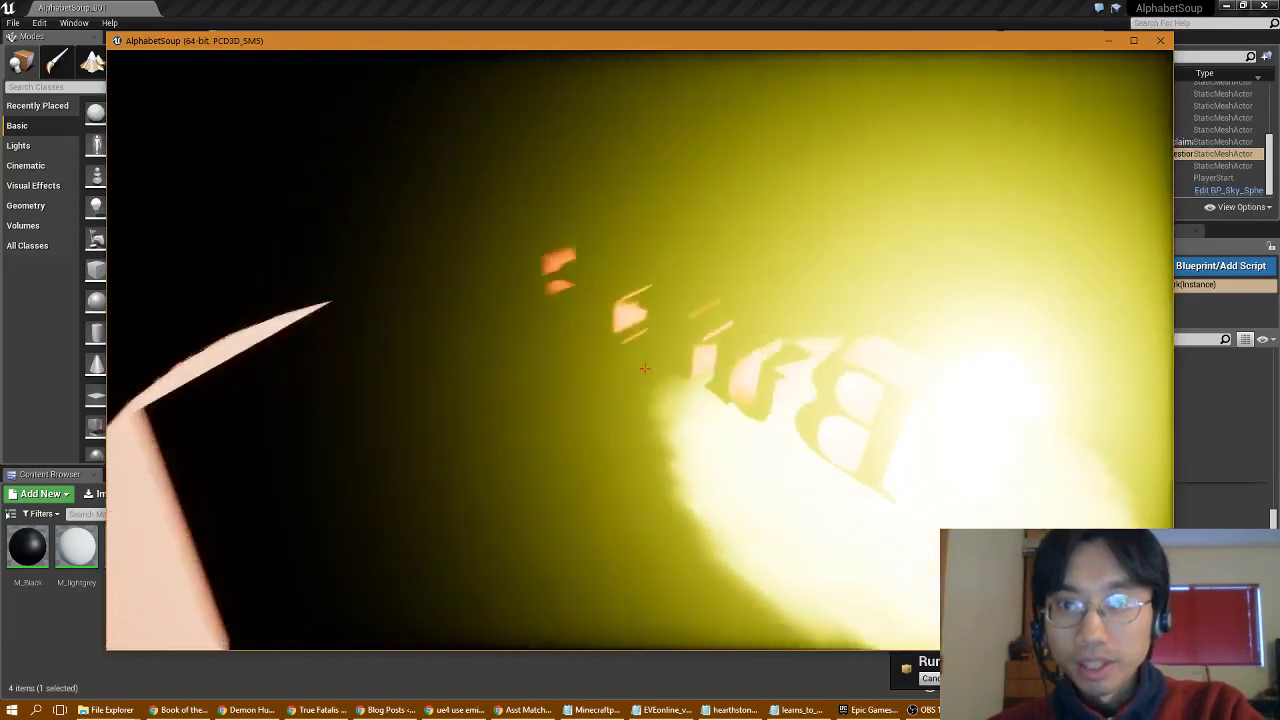
key(w)
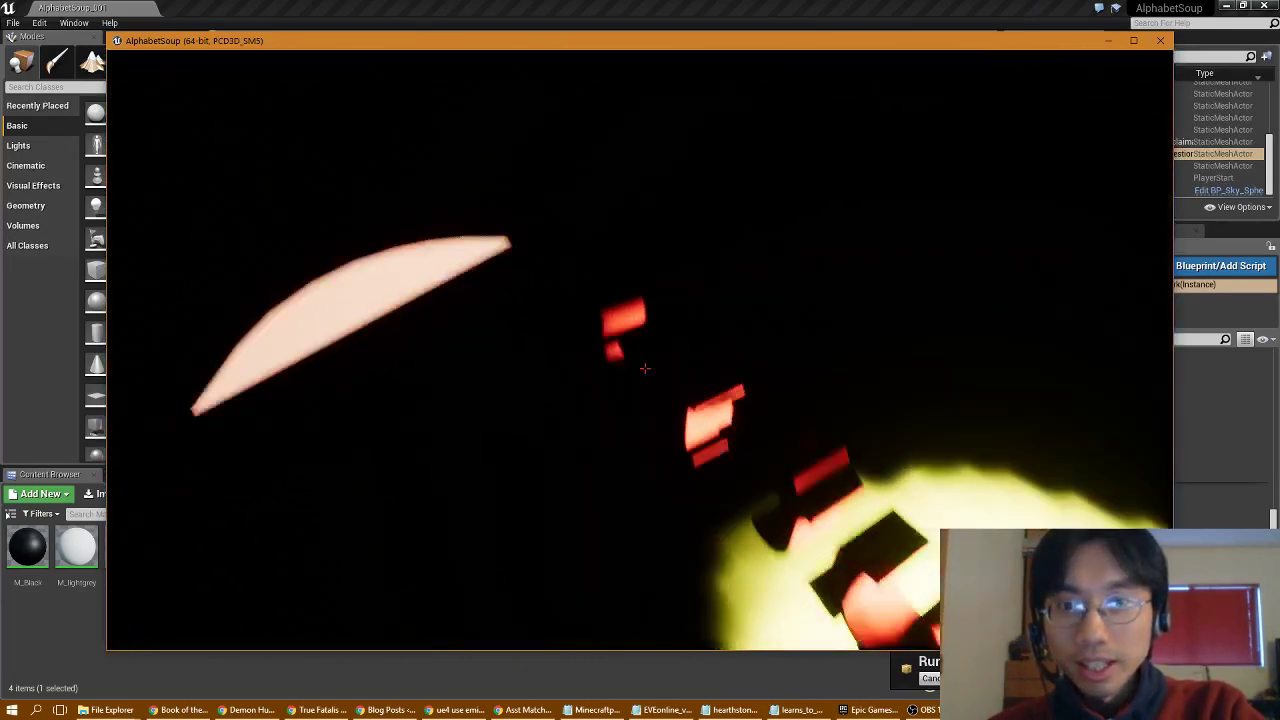
key(w)
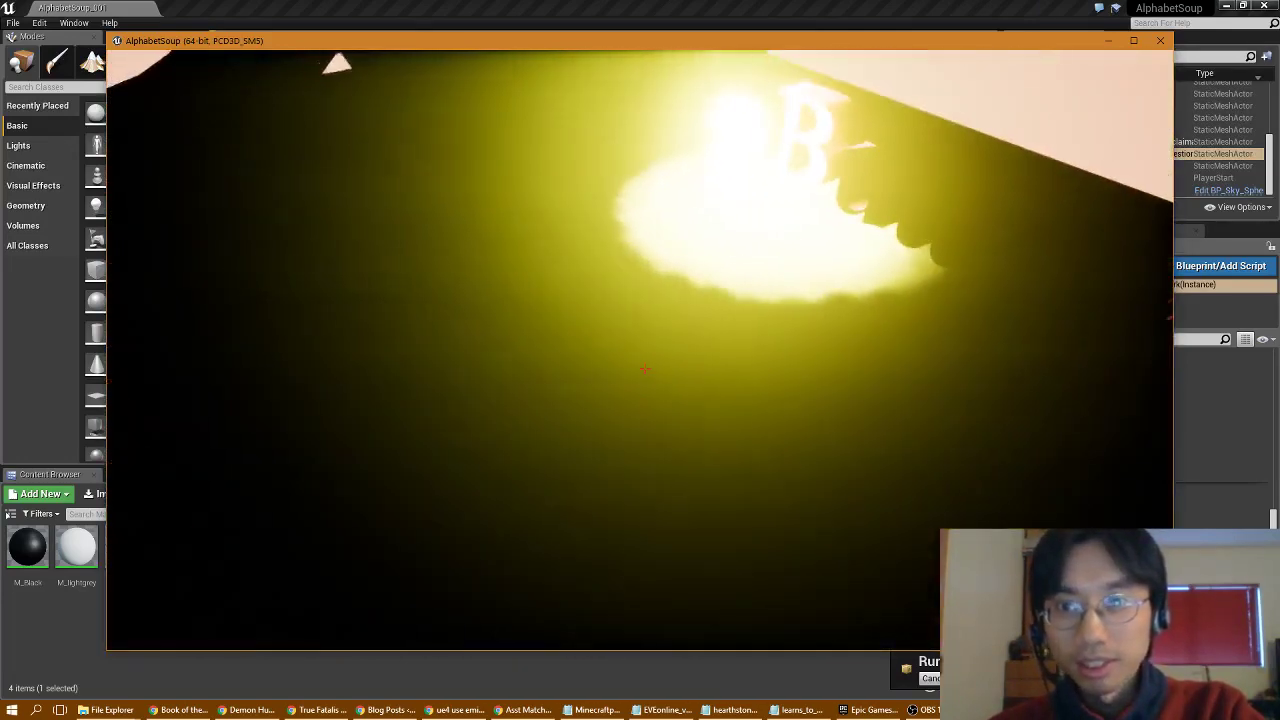
Back away from the question mark and approach again to compare its glow from a distance and up close
key(s)
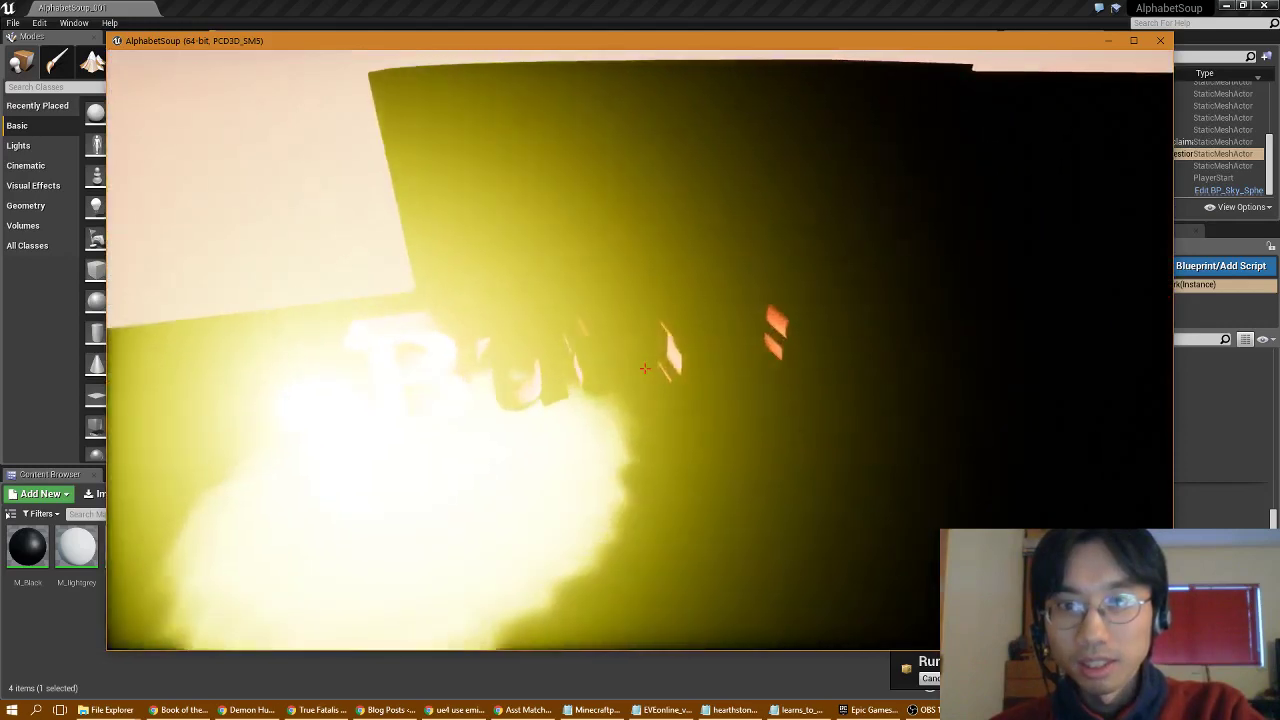
key(s)
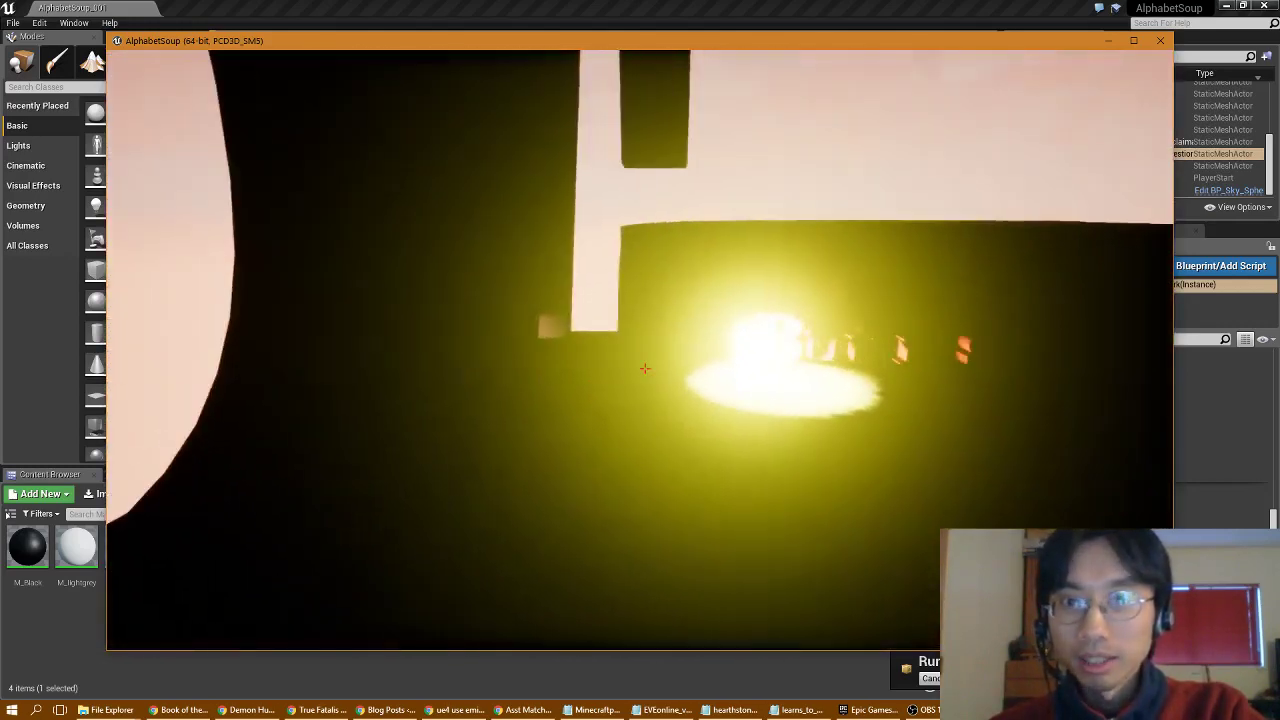
key(w)
key(s)
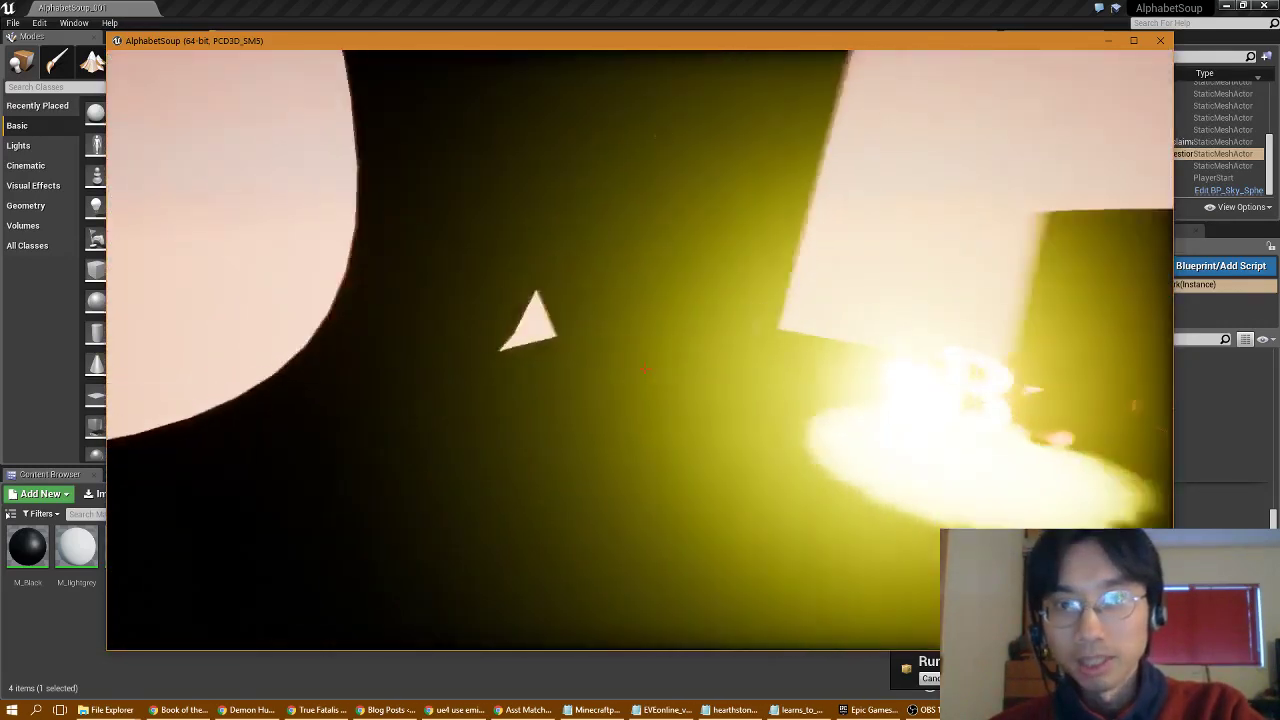
key(w)
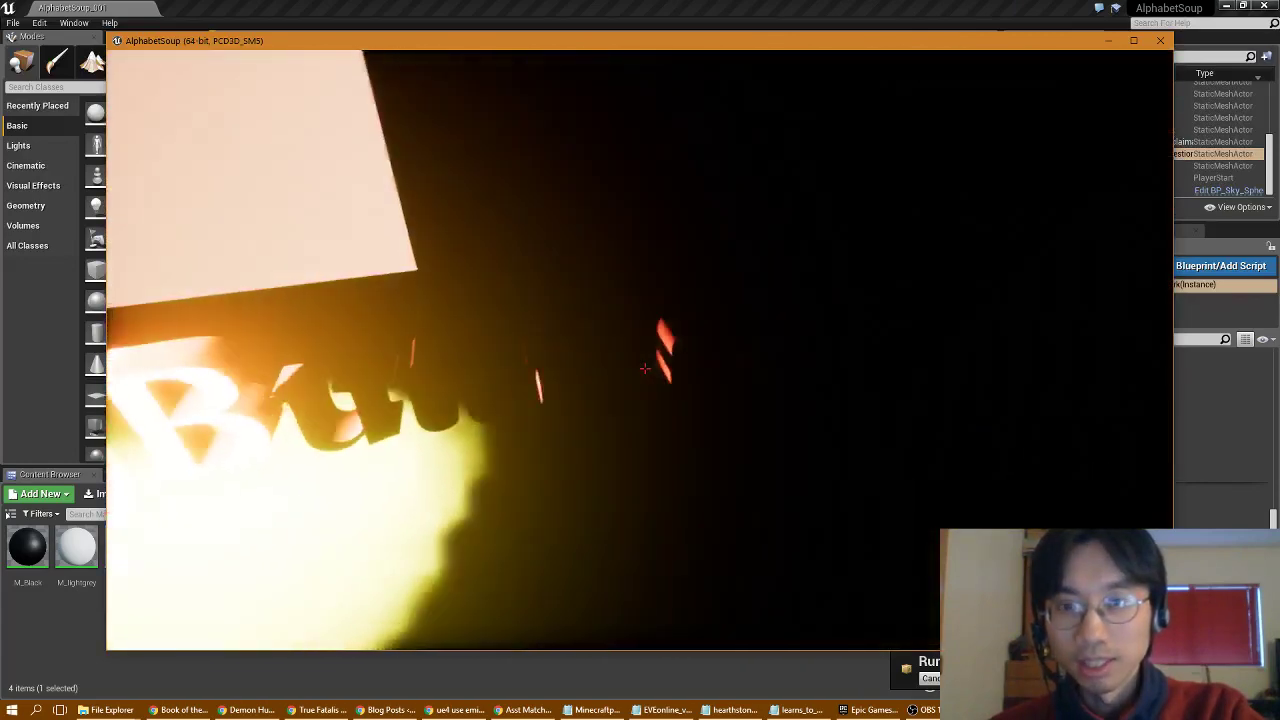
key(w)
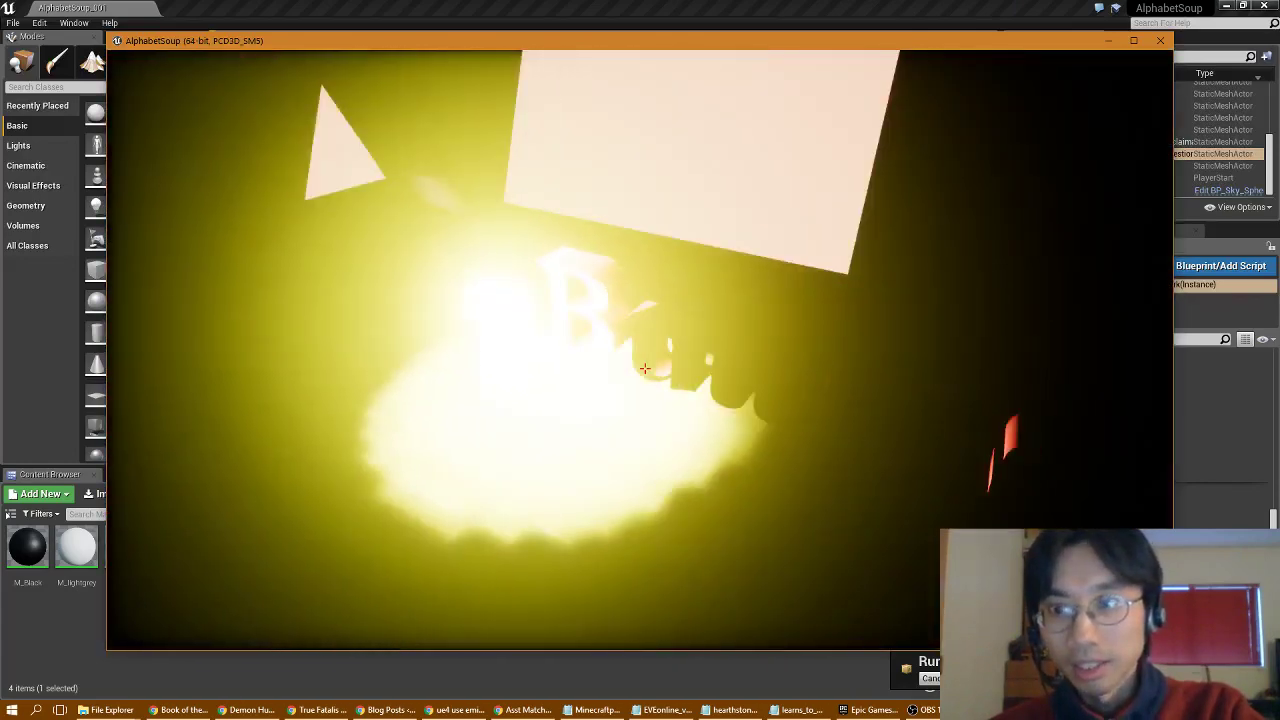
key(w)
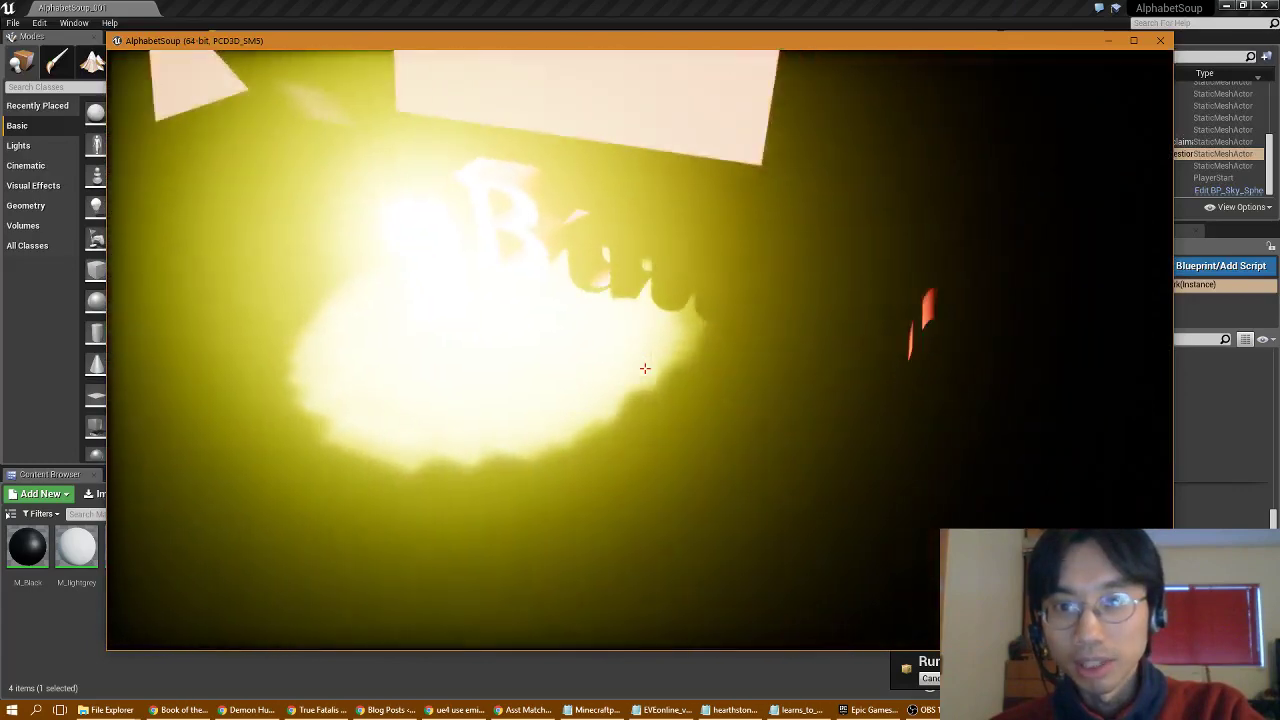
key(w)
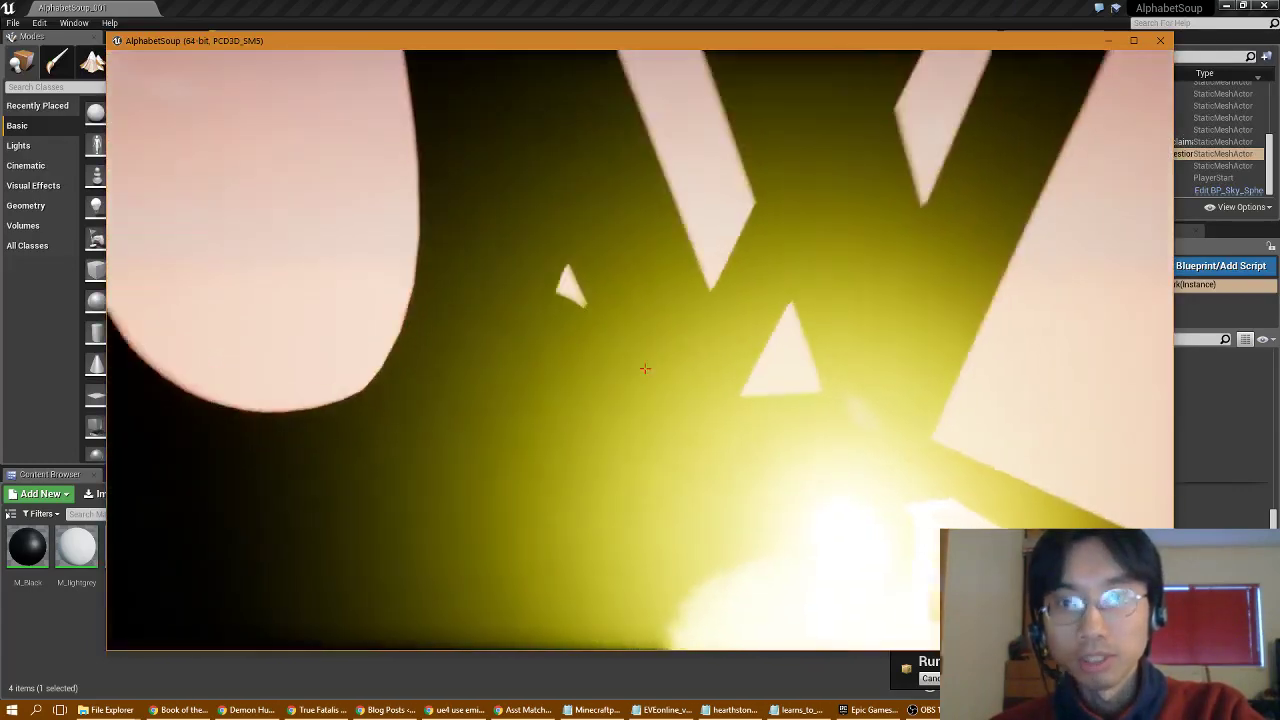
Walk past the glow through the dark area among the large letters, and return to view the lit floor patch
key(w)
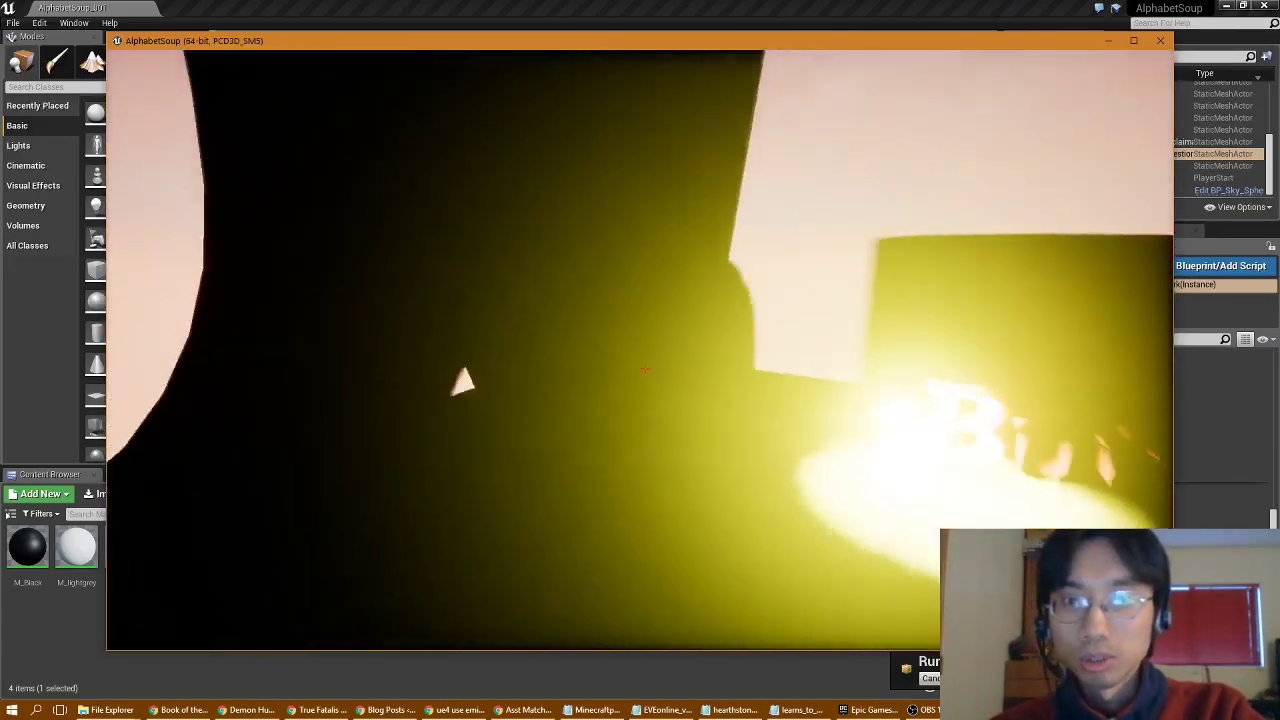
key(w)
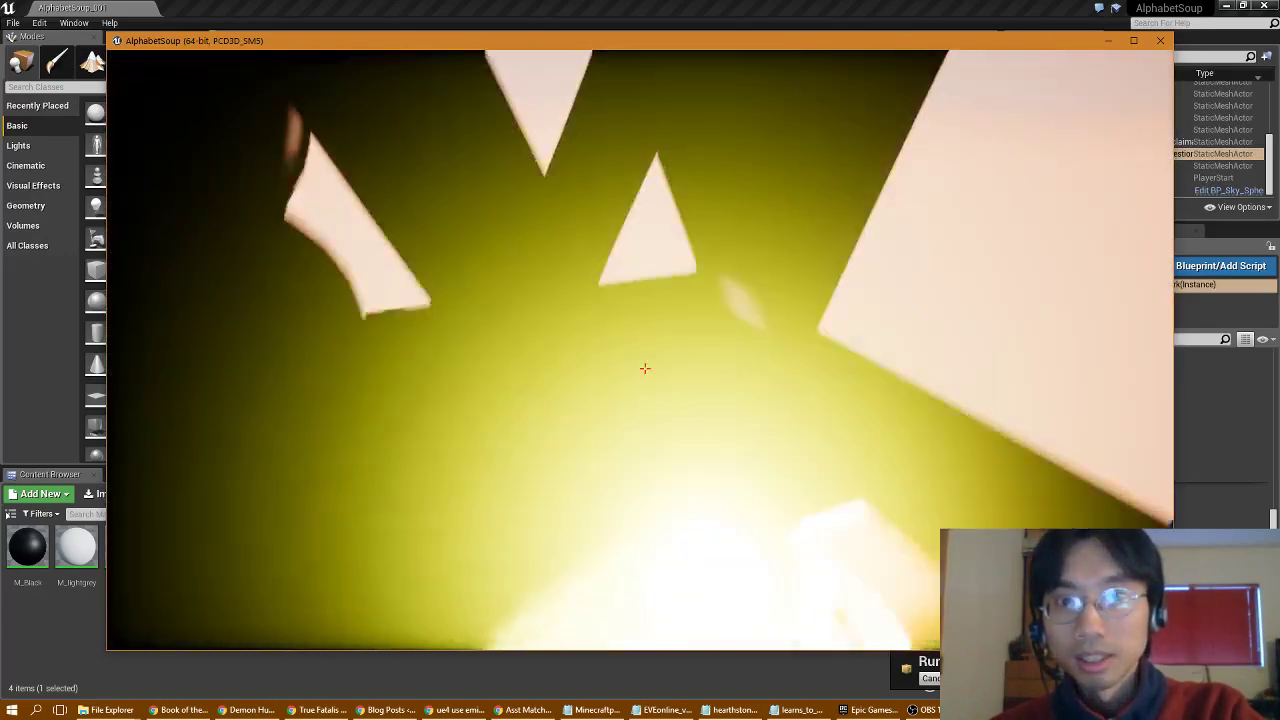
key(w)
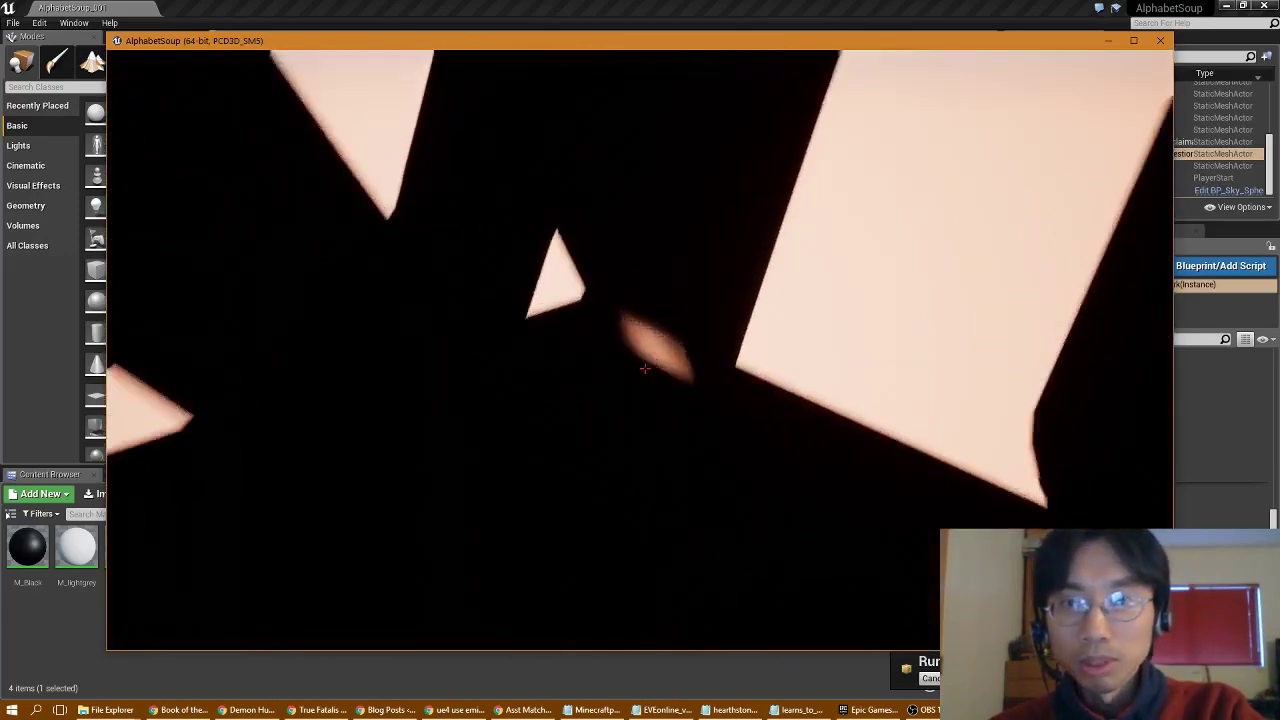
key(w)
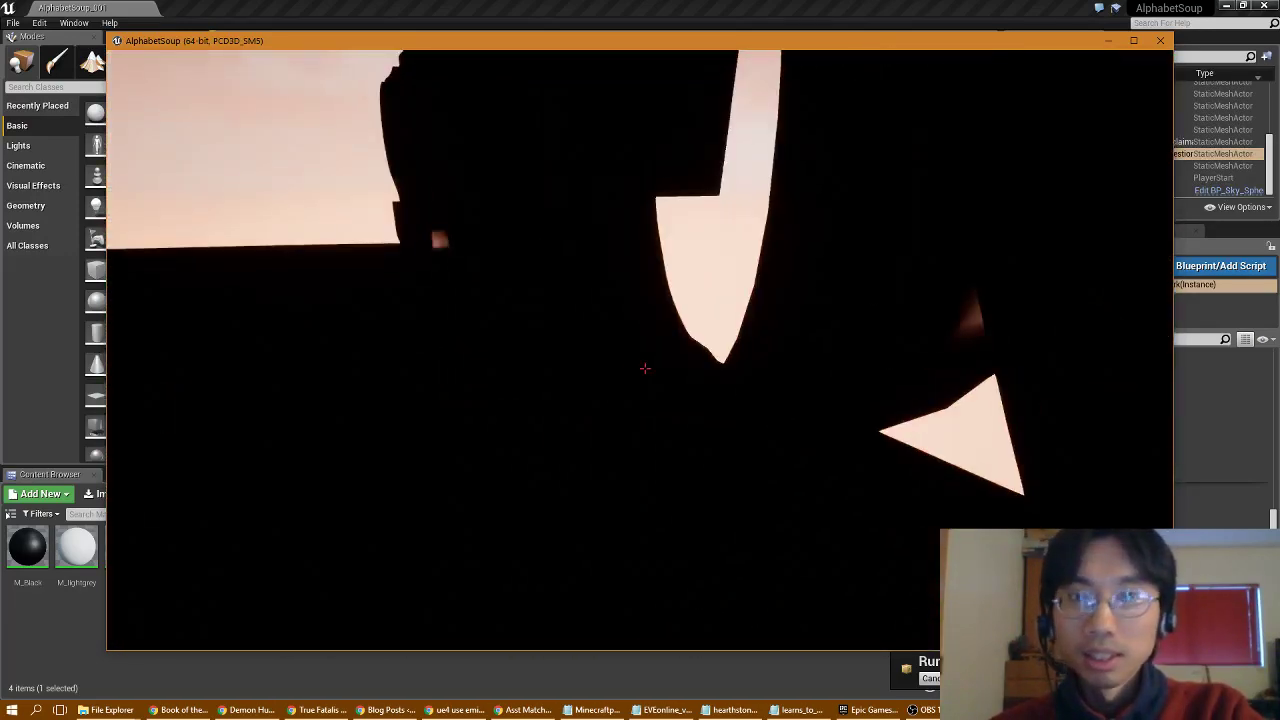
key(w)
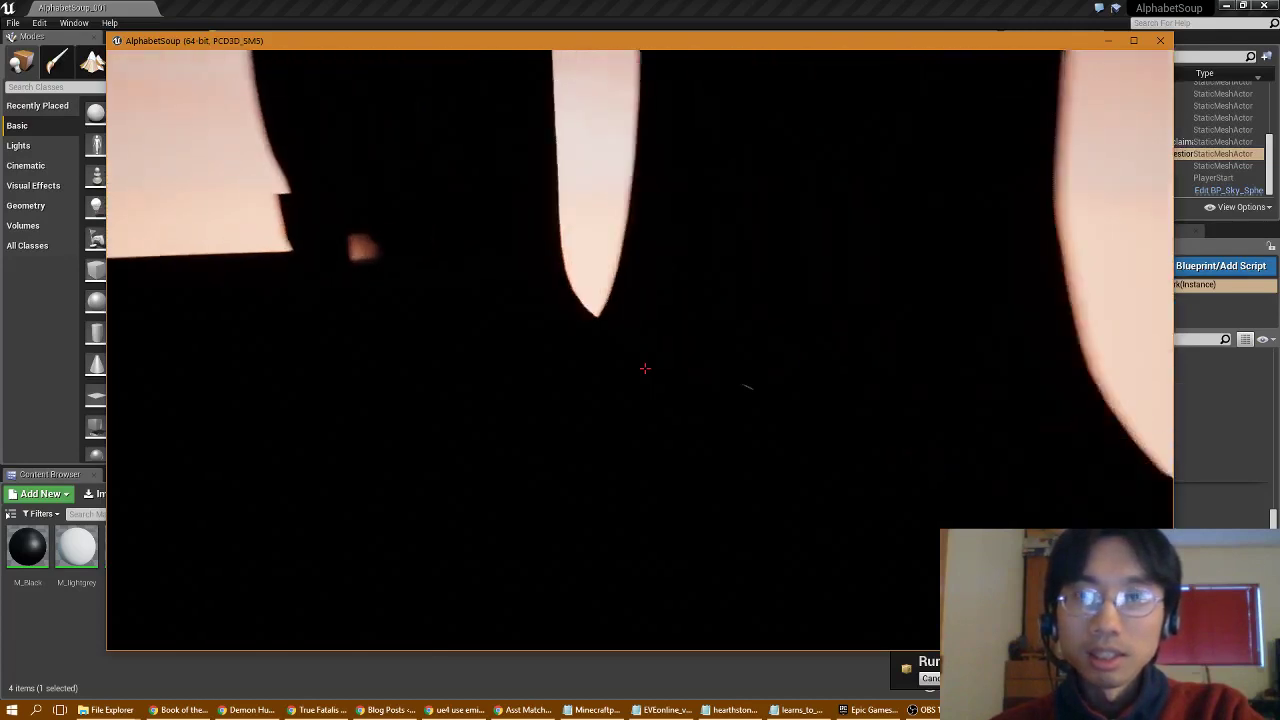
key(w)
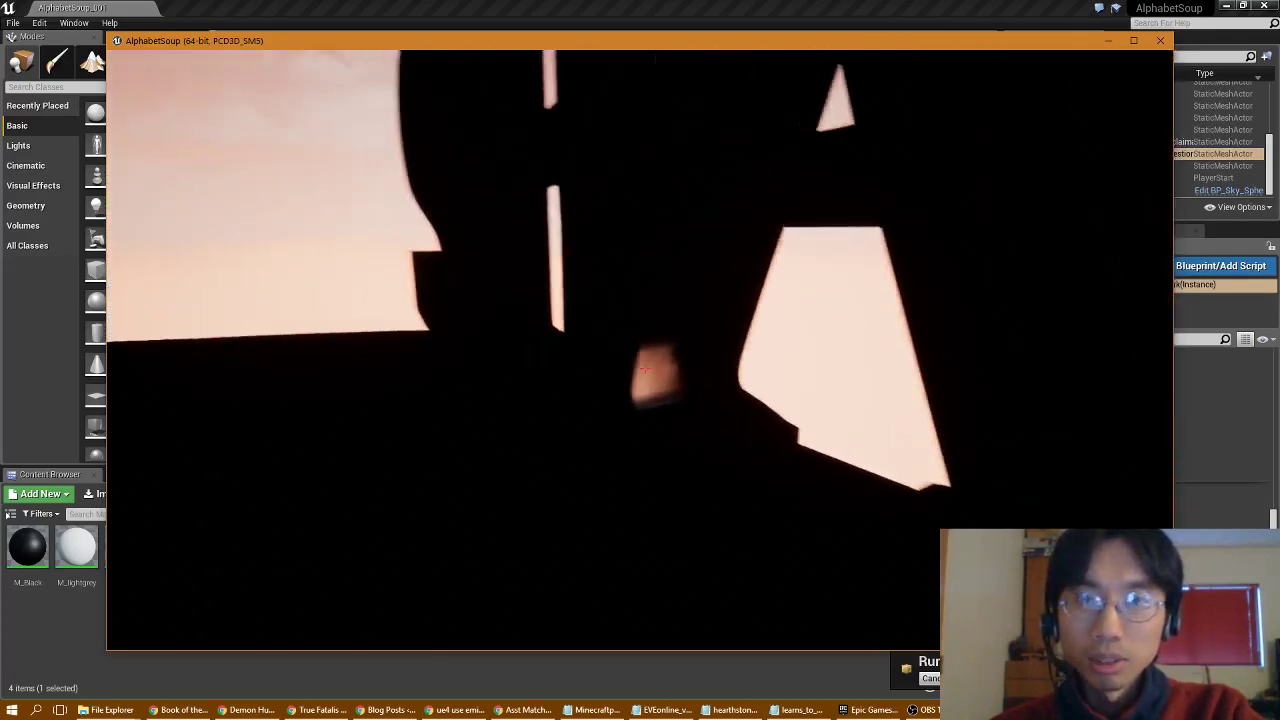
key(w)
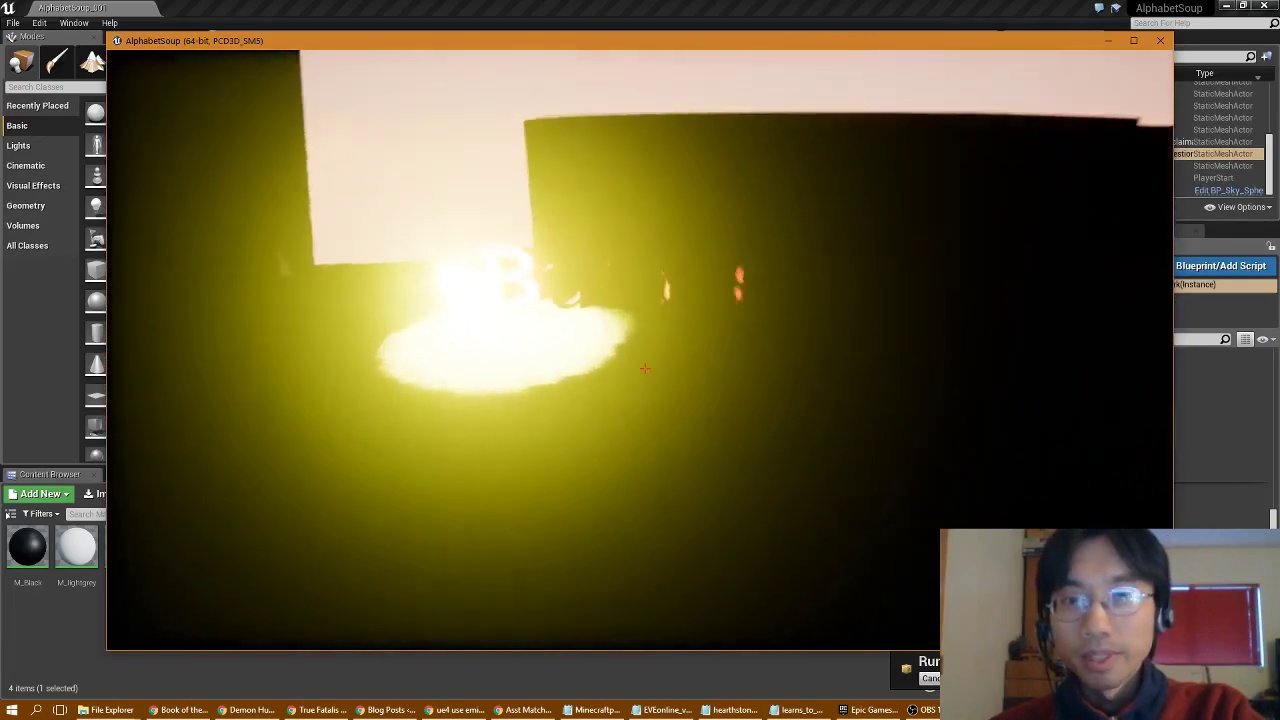
key(w)
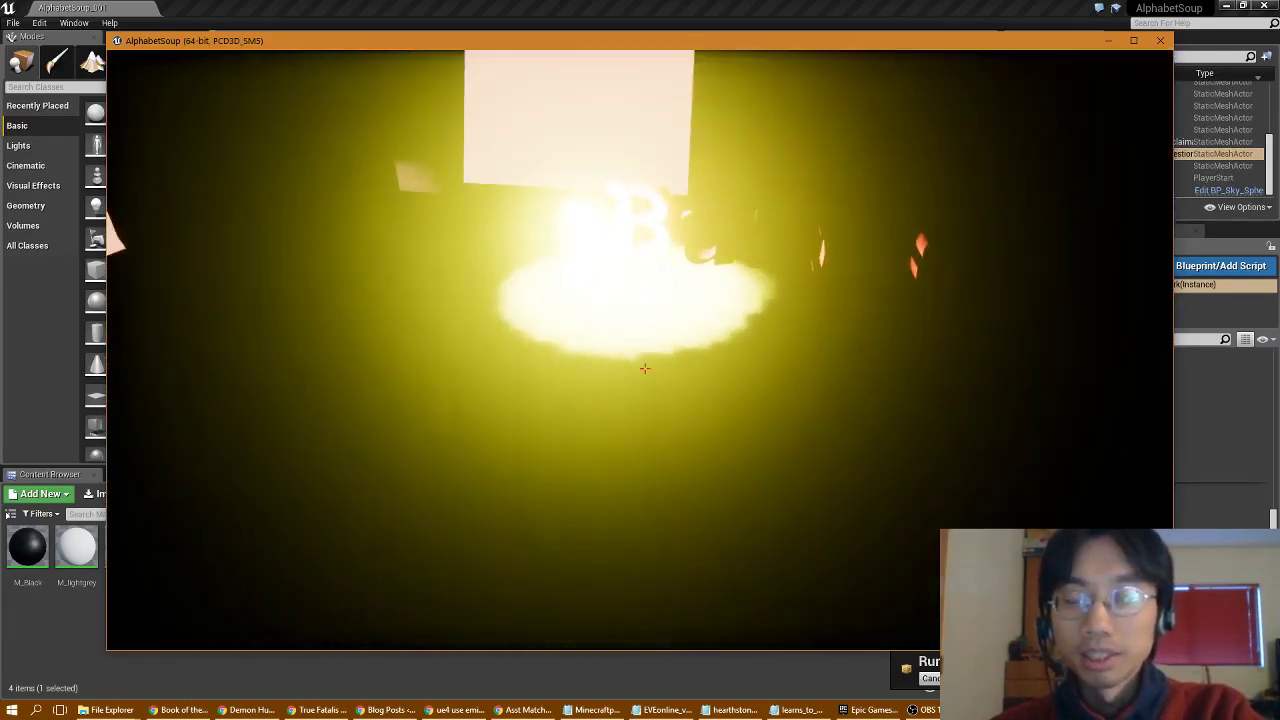